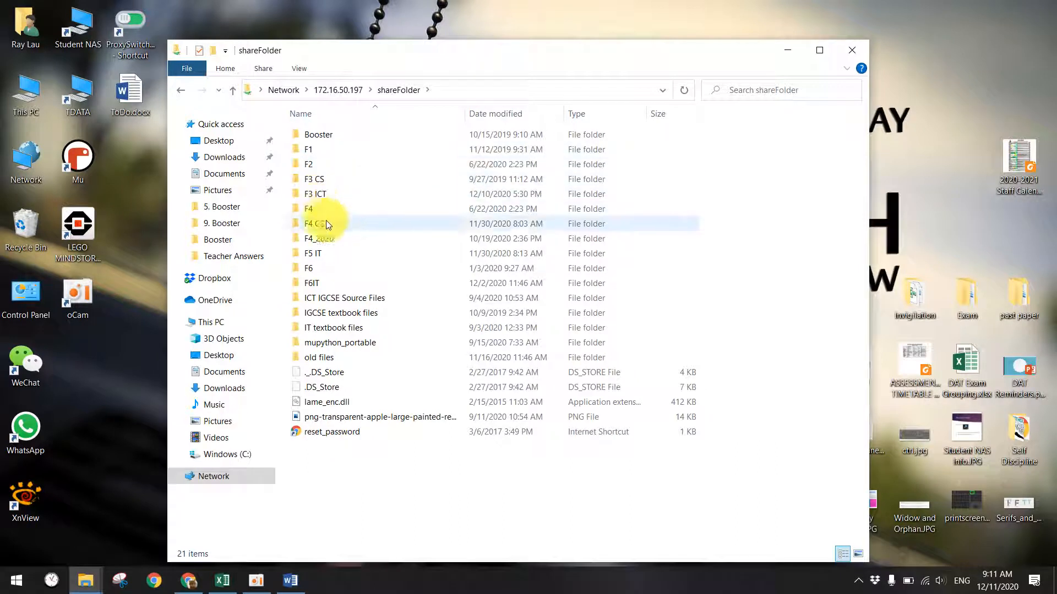
- Copy the 5. Booster folder from the F3 ICT folder
double_click(326, 194)
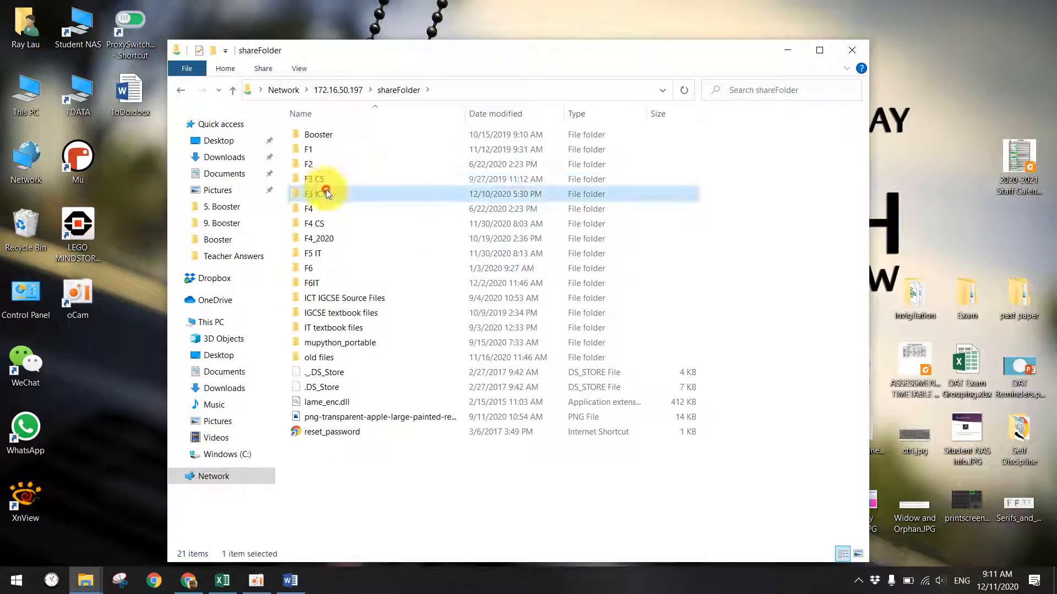
right_click(330, 197)
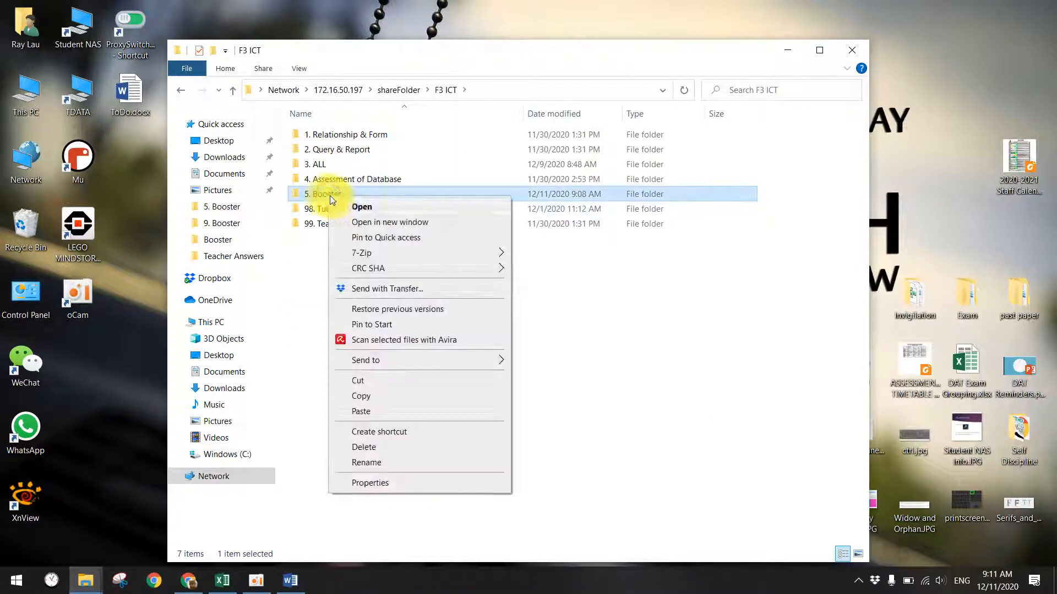
left_click(368, 392)
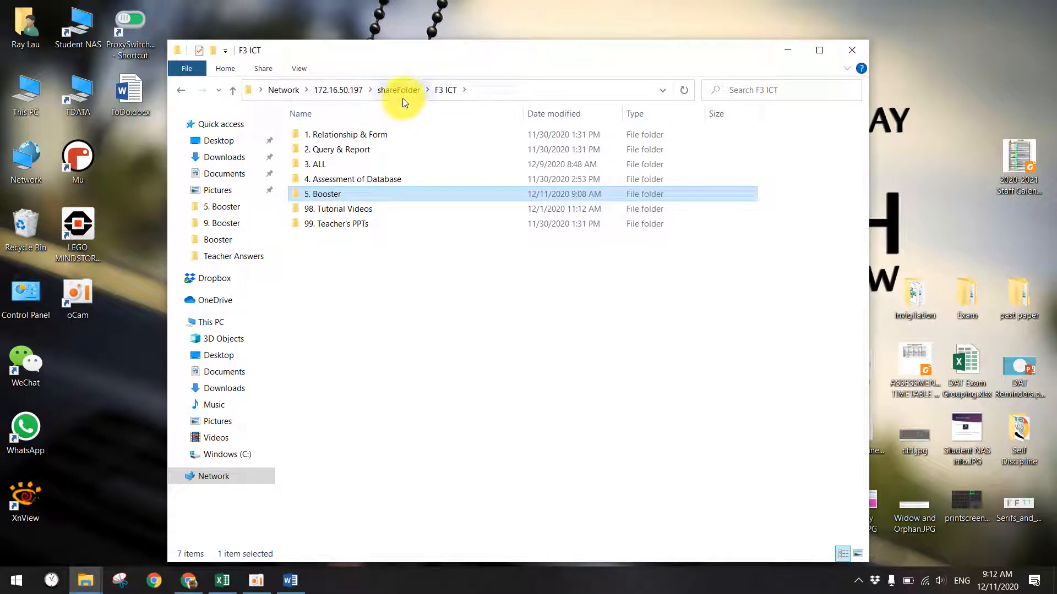
- Paste 5. Booster into the personal home share, open it, and open Question Paper.docx
left_click(341, 90)
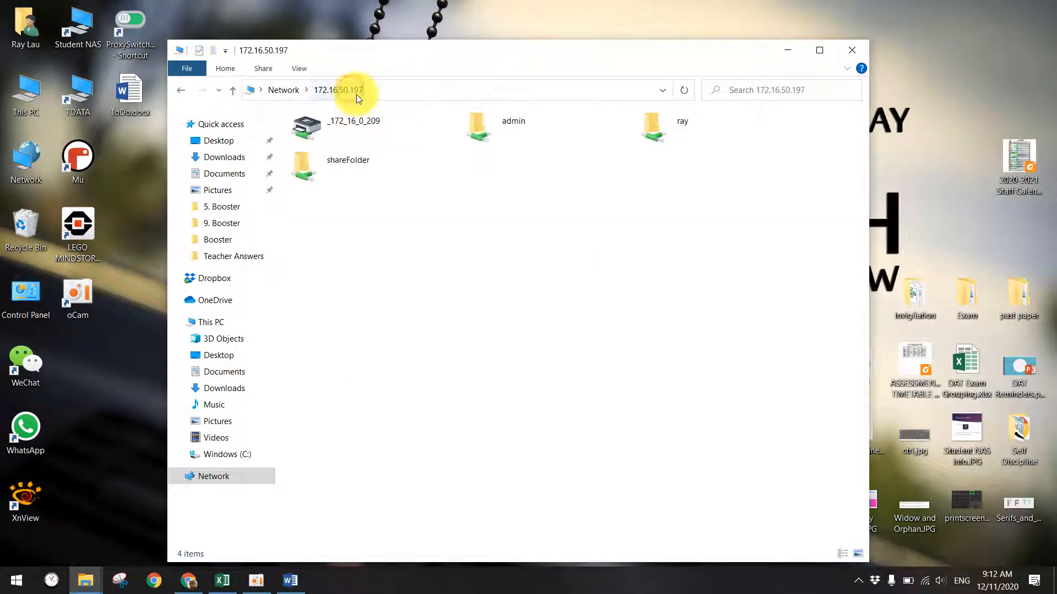
left_click(655, 130)
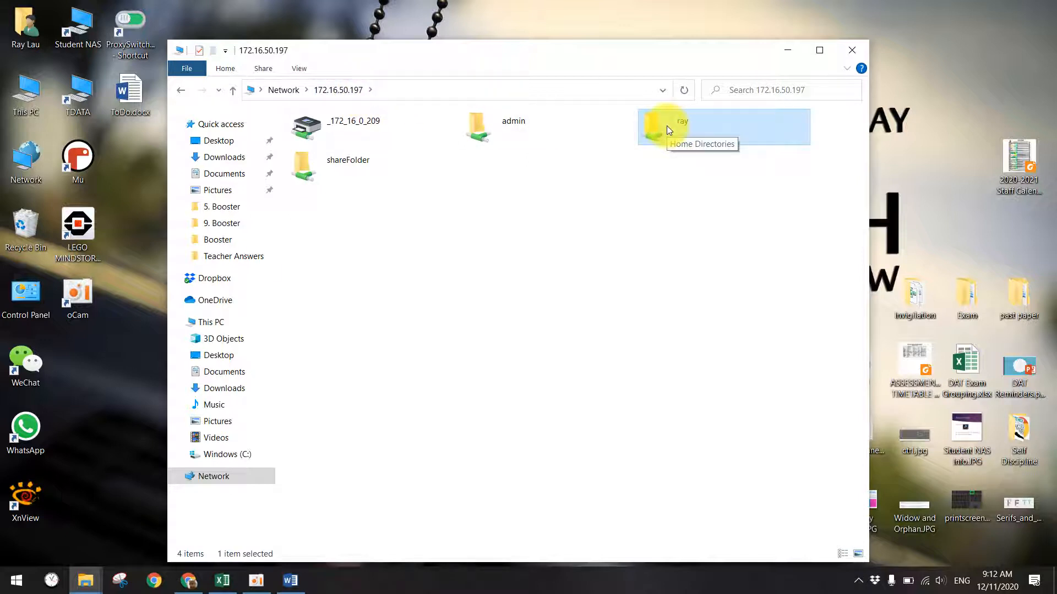
double_click(665, 126)
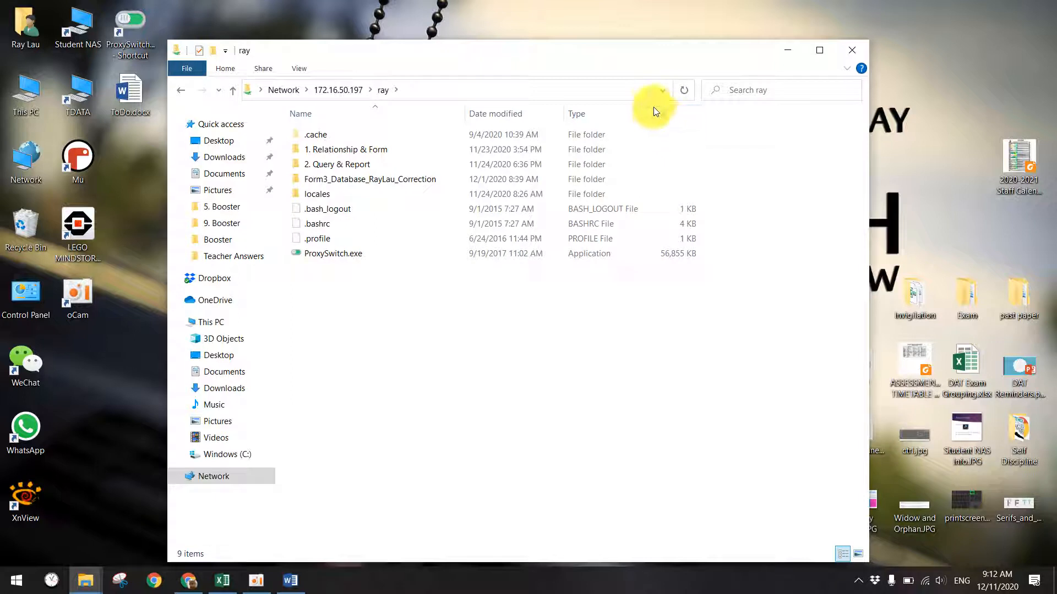
right_click(349, 302)
left_click(384, 393)
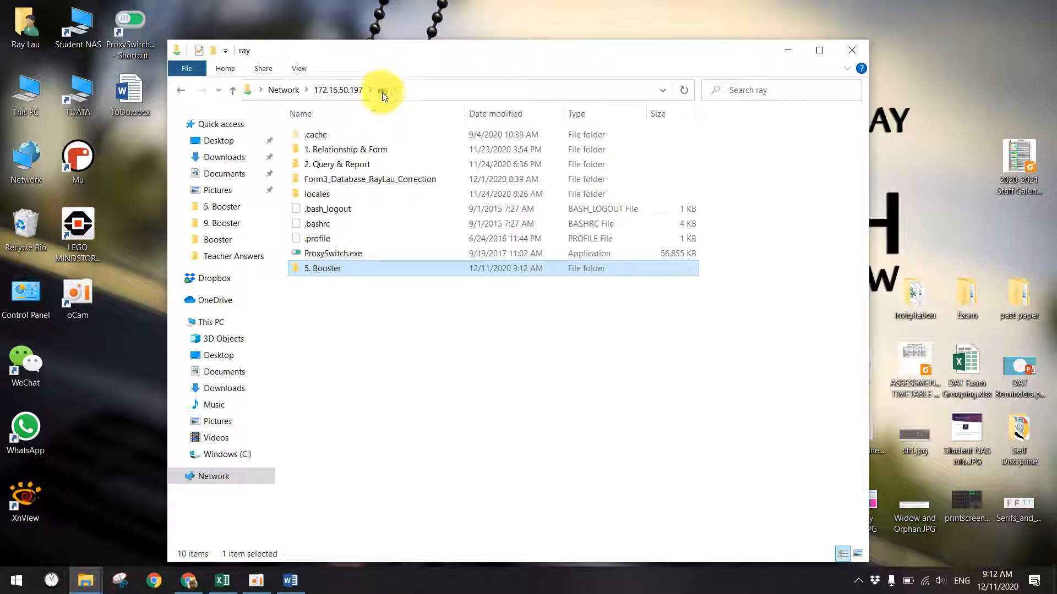
double_click(330, 268)
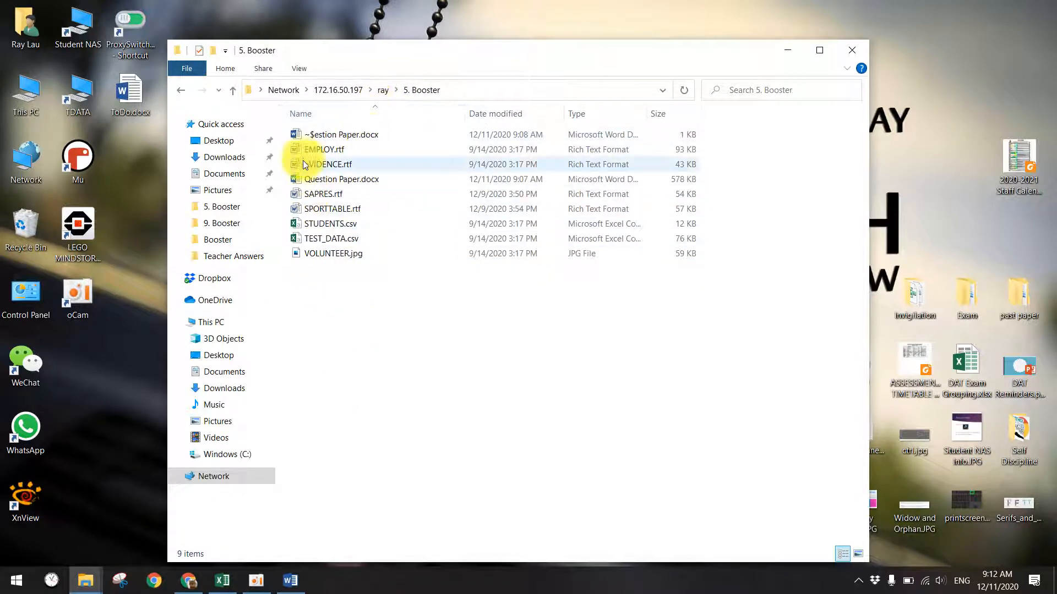
double_click(309, 180)
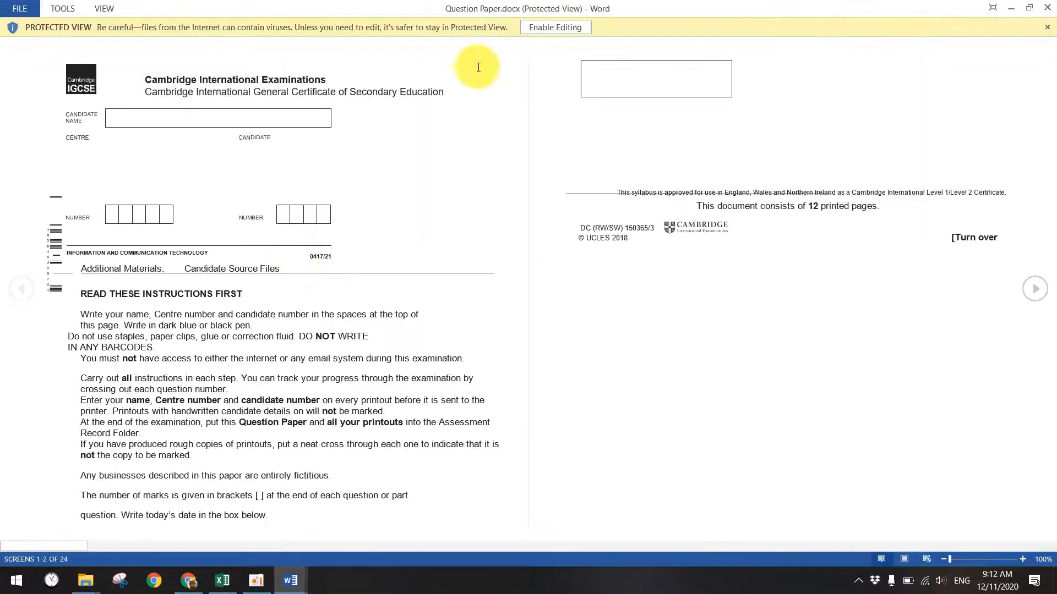
- Enable editing on Question Paper.docx and scroll down to the Task 1 instructions
left_click(548, 26)
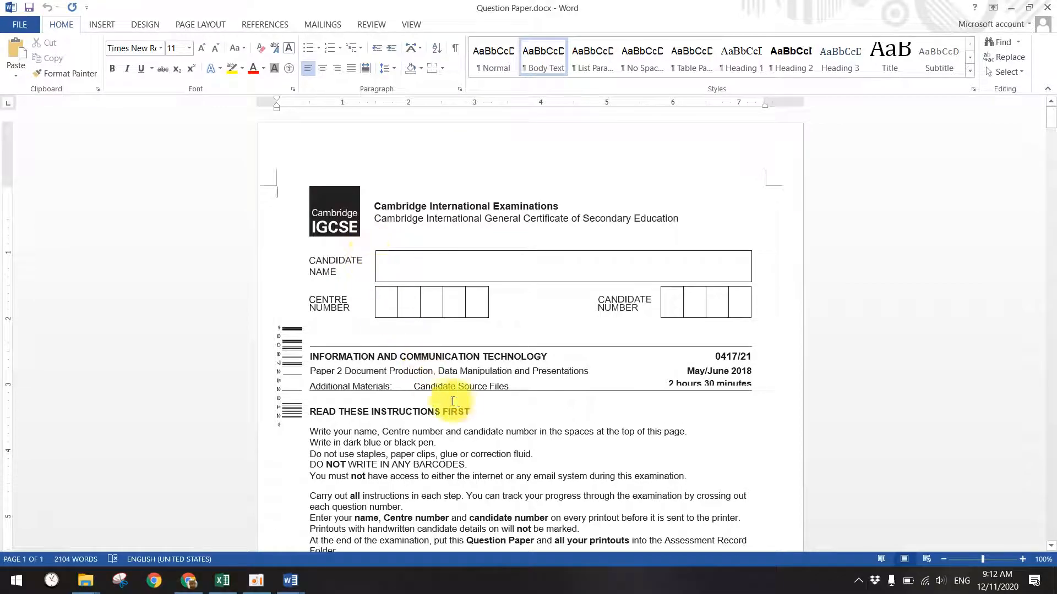
scroll(461, 381, "down", 5)
scroll(461, 380, "down", 15)
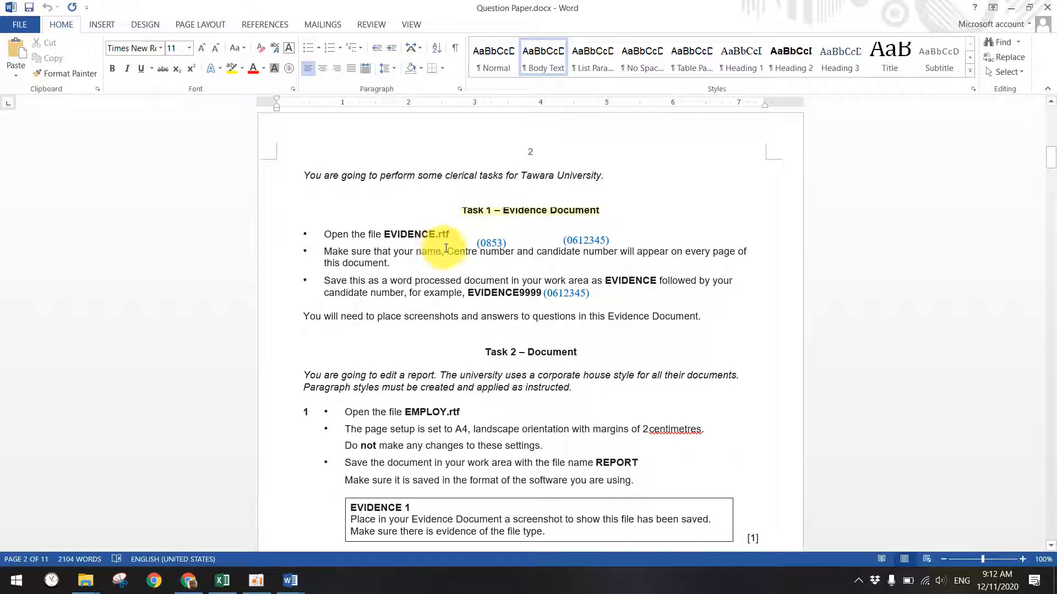
left_click(16, 580)
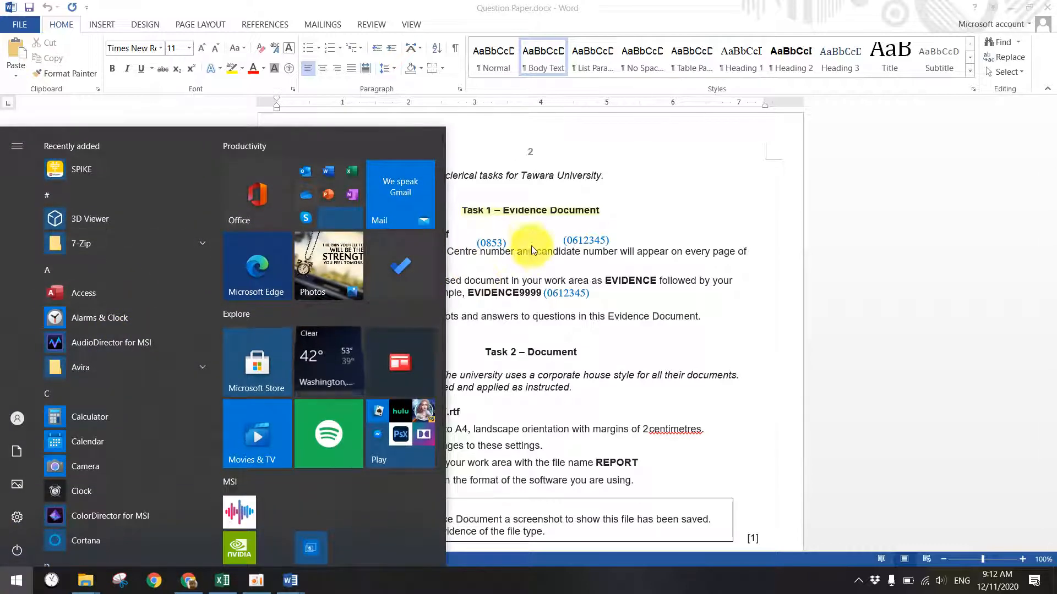
left_click(531, 252)
scroll(519, 259, "down", 3)
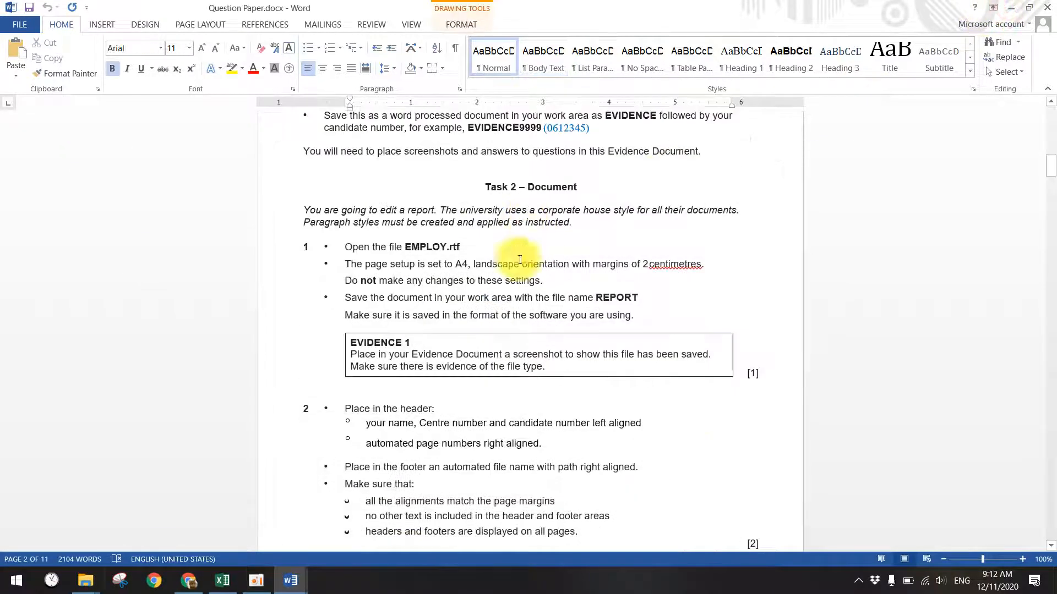
- Bring the 5. Booster folder window back and select EVIDENCE.rtf
mouse_move(88, 579)
left_click(315, 517)
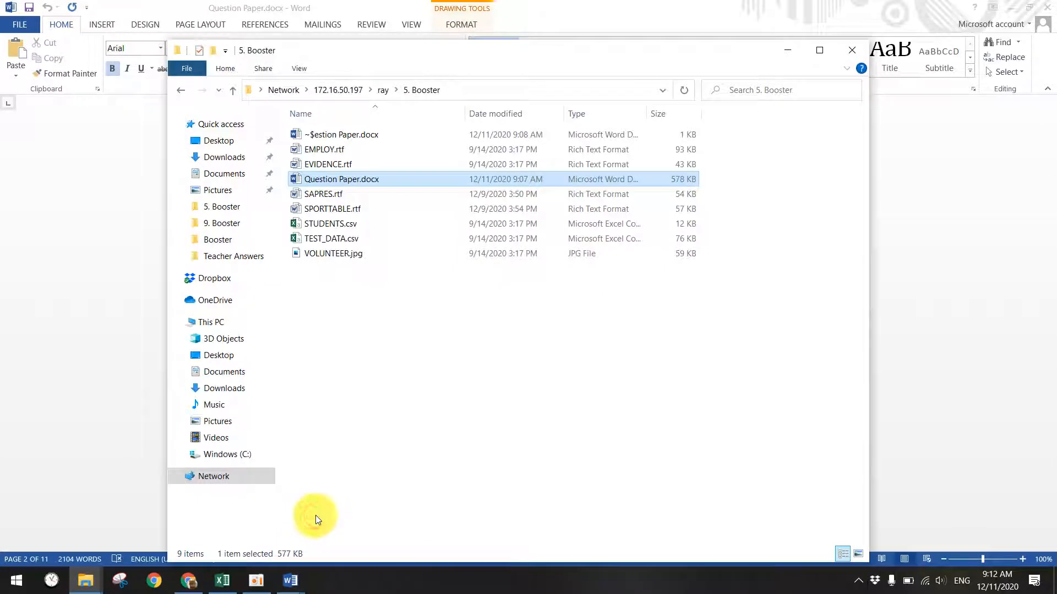
left_click(337, 164)
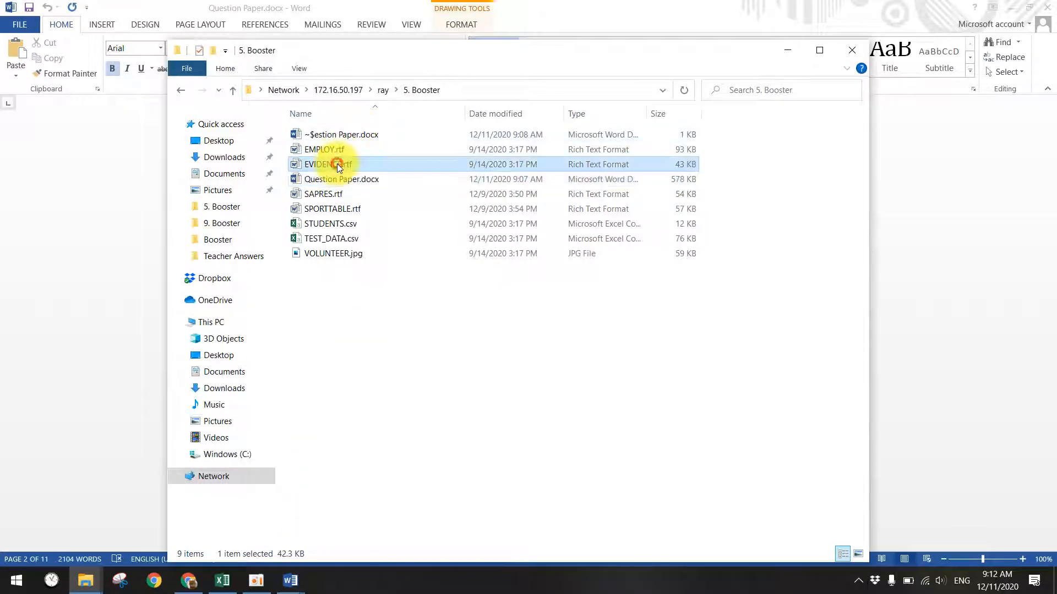
- Open EVIDENCE.rtf with editing enabled and close the duplicate Question Paper window
double_click(307, 164)
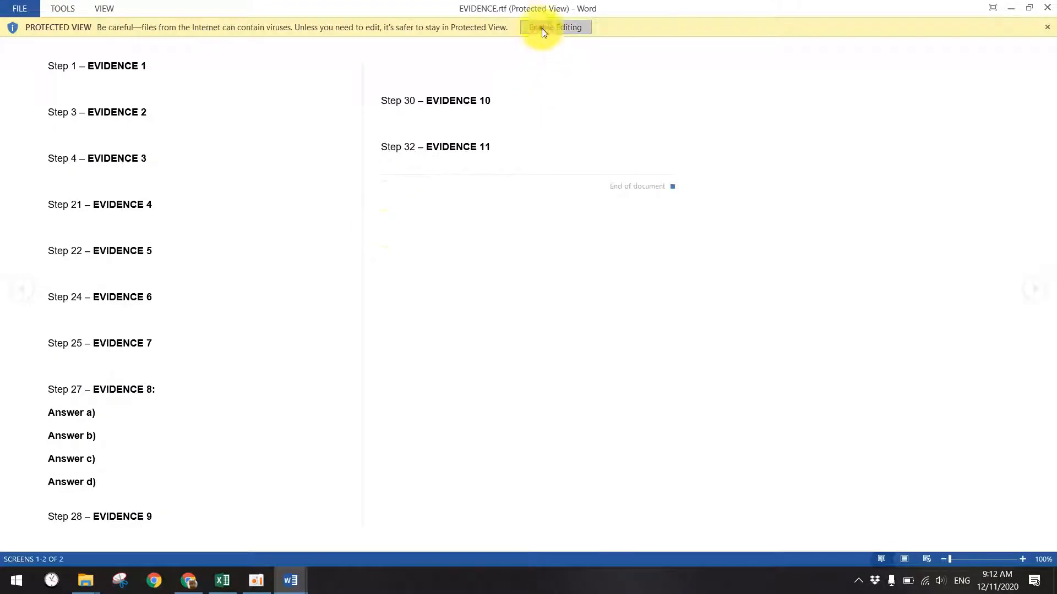
left_click(555, 27)
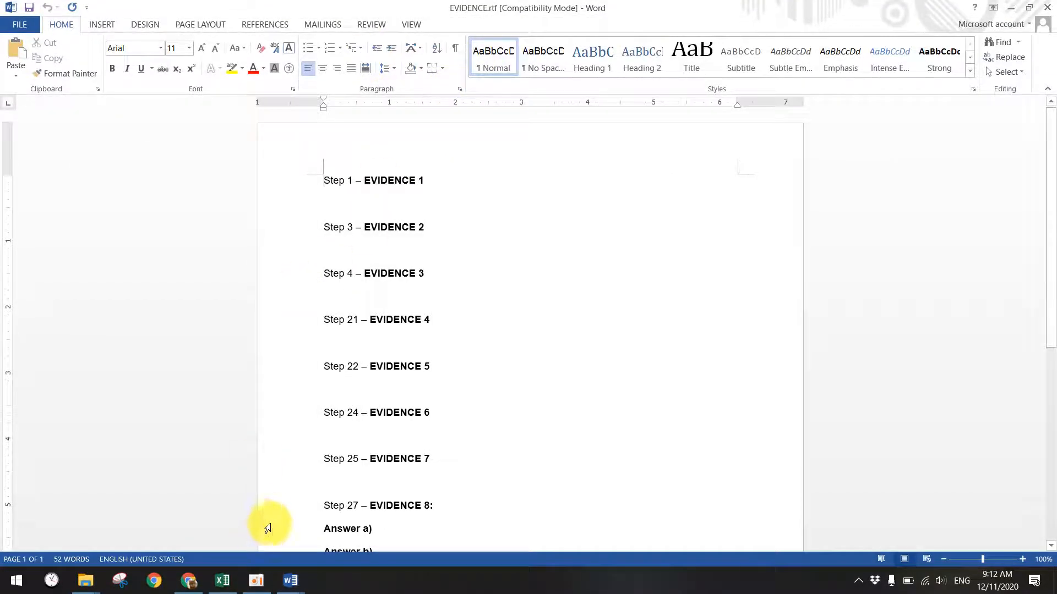
mouse_move(267, 536)
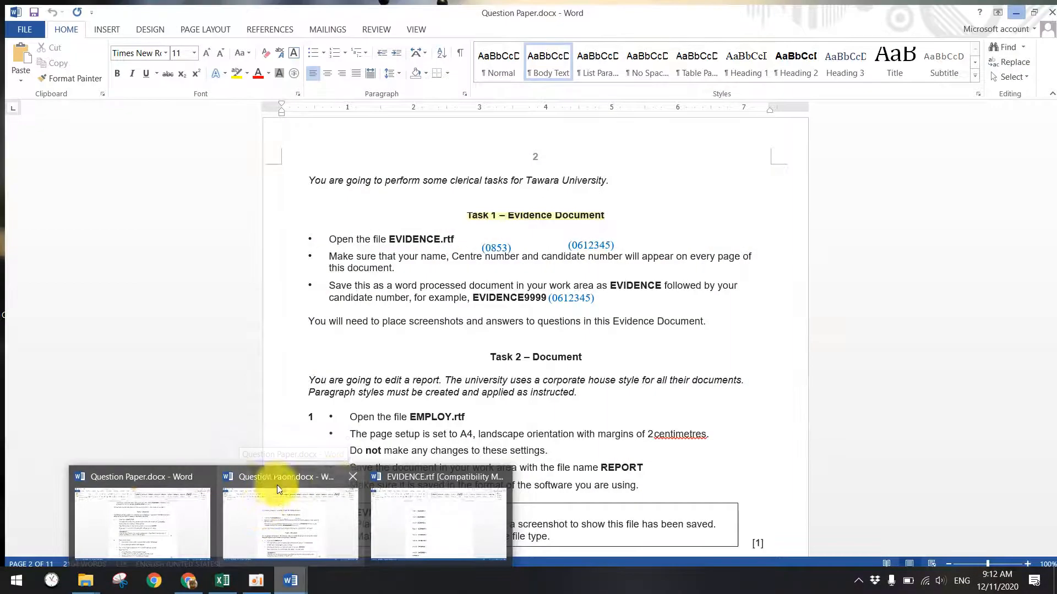
left_click(351, 476)
- Highlight ', EVIDENCE9999' and 'will appear on every page' in yellow, then minimise the question paper
left_click(134, 515)
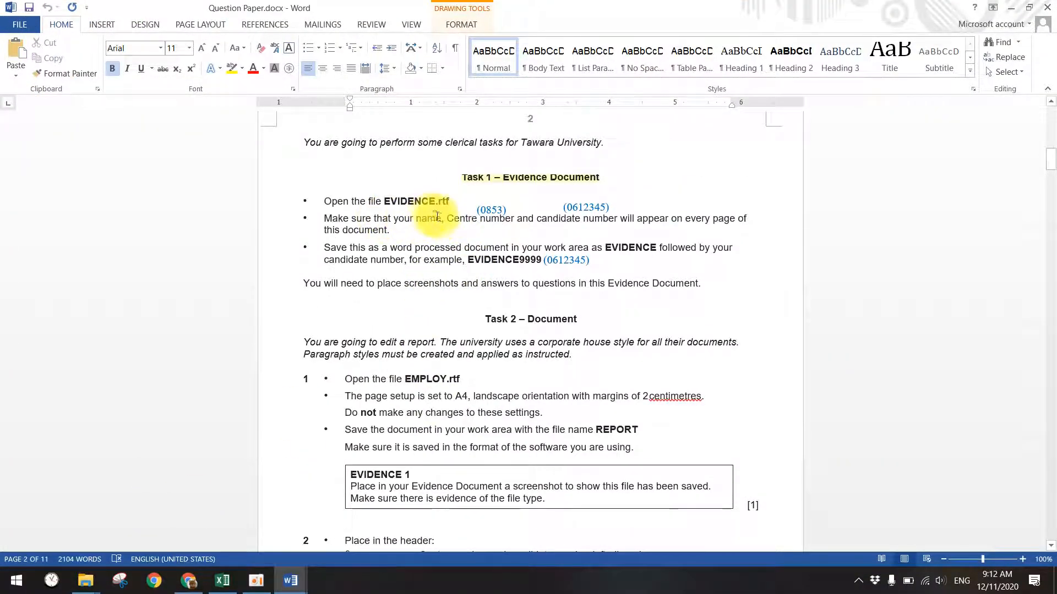
left_click_drag(363, 228, 405, 228)
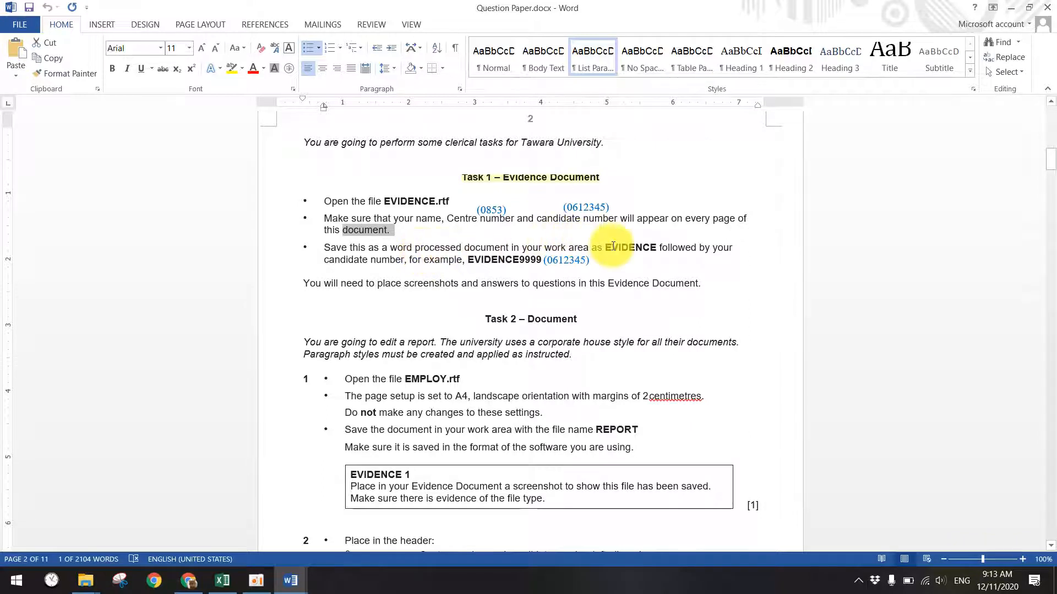
left_click_drag(463, 259, 531, 256)
left_click(232, 69)
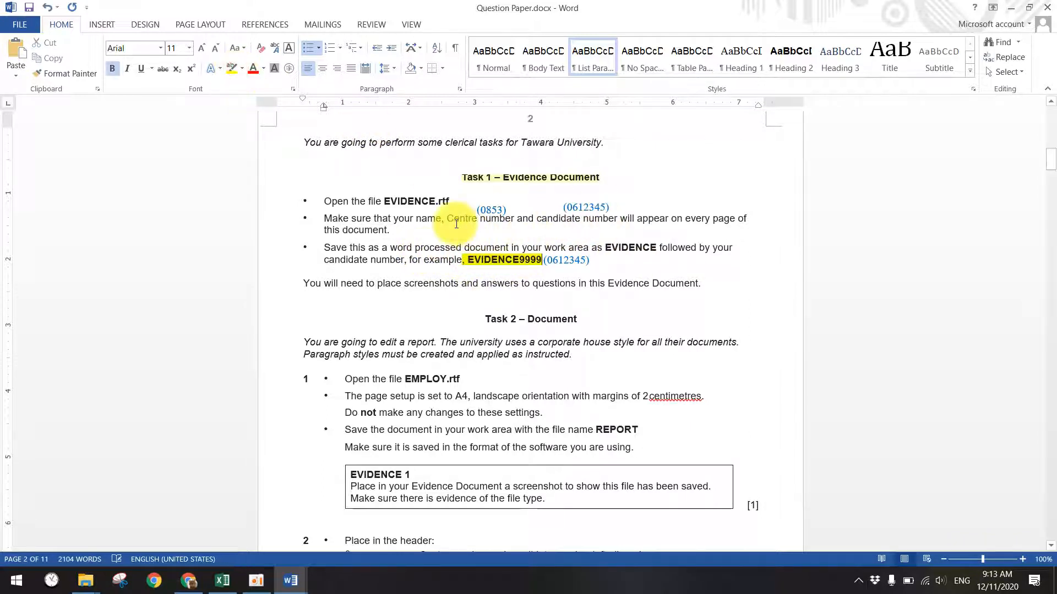
left_click_drag(393, 218, 737, 219)
left_click(635, 218)
left_click(236, 74)
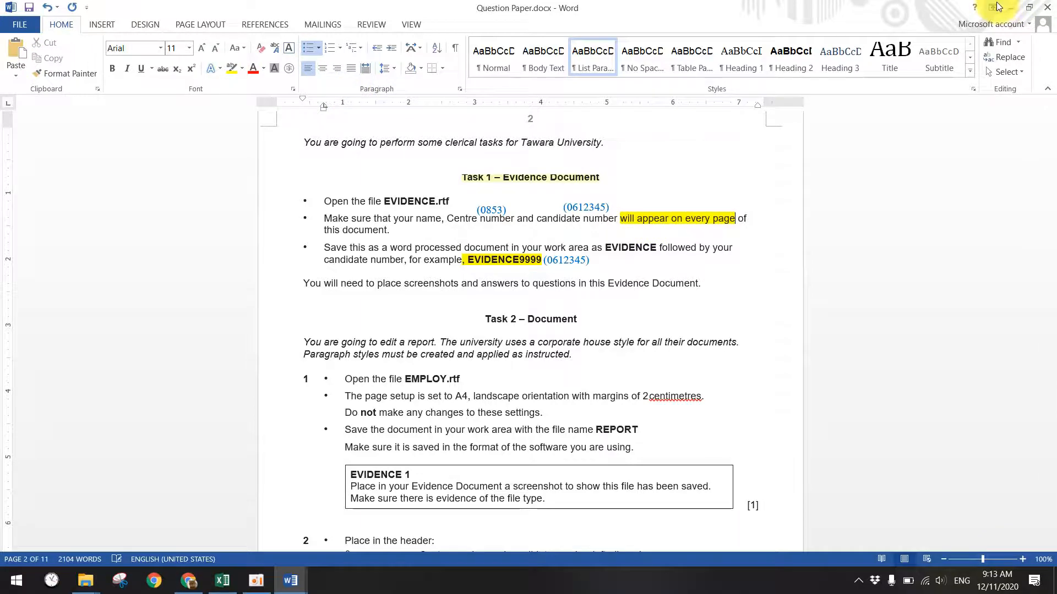
left_click(1011, 8)
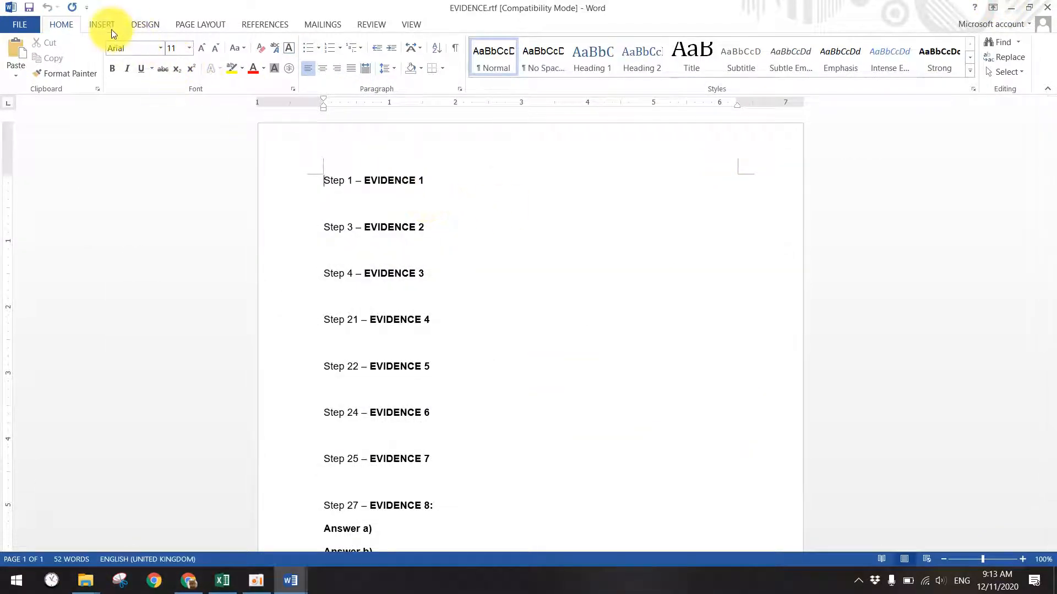
- Insert a blank three-column header into EVIDENCE.rtf
left_click(112, 29)
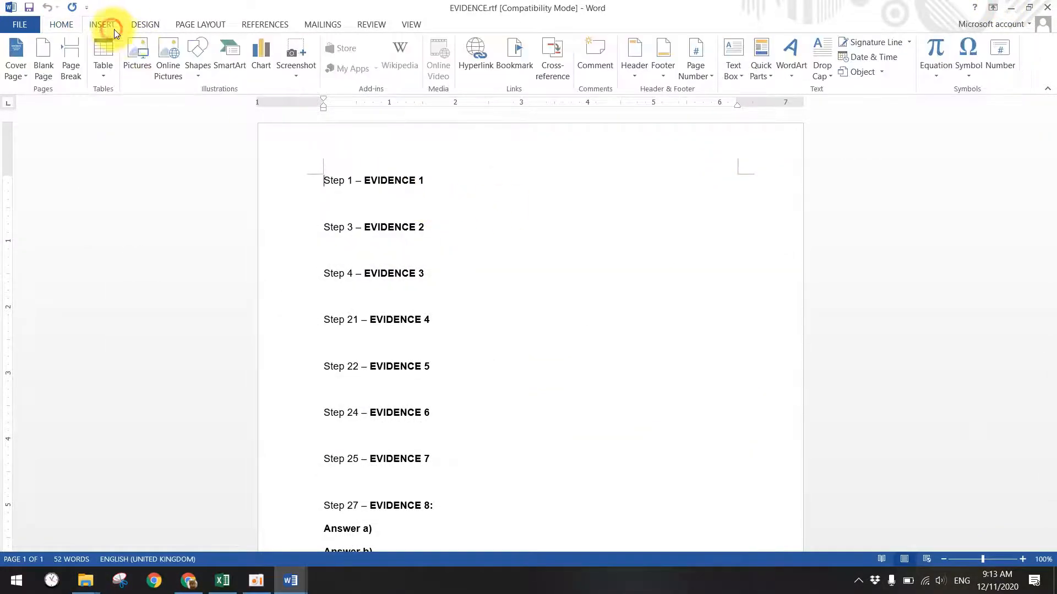
left_click(635, 65)
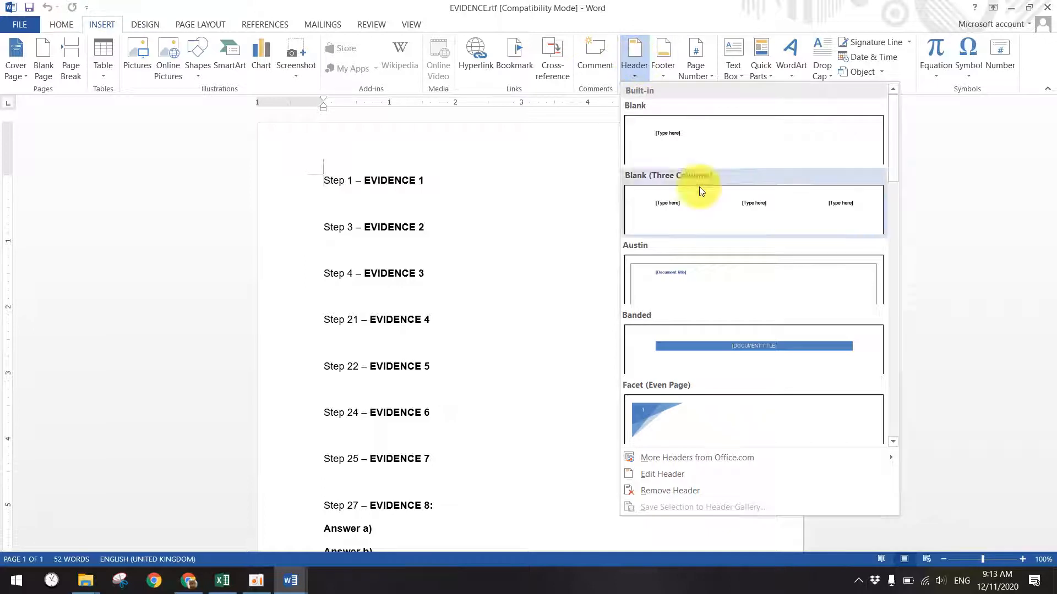
left_click(675, 201)
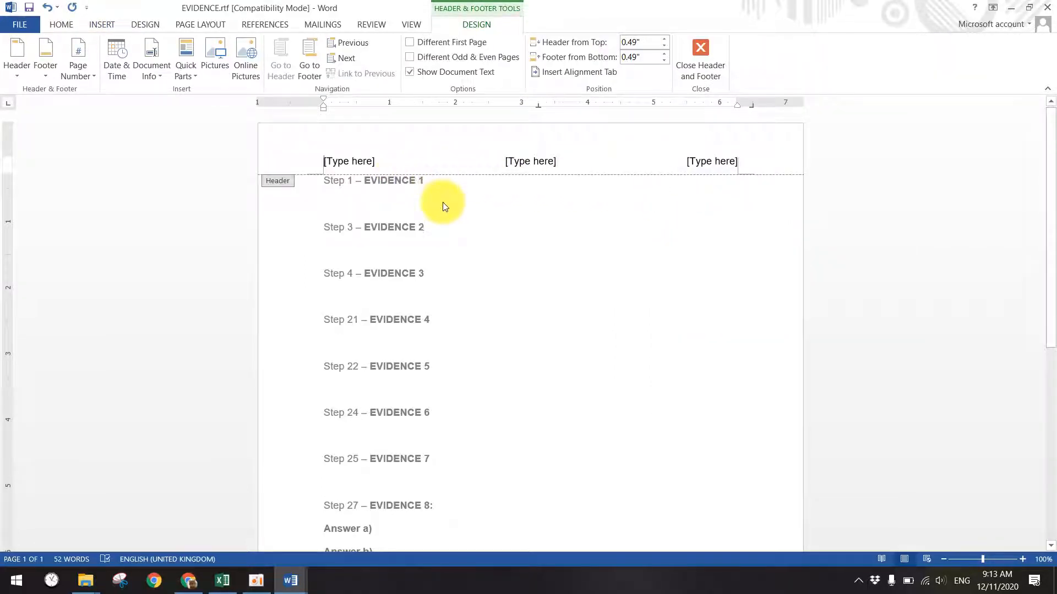
- Fill the header placeholders with the candidate's name, centre number and candidate number
left_click(189, 579)
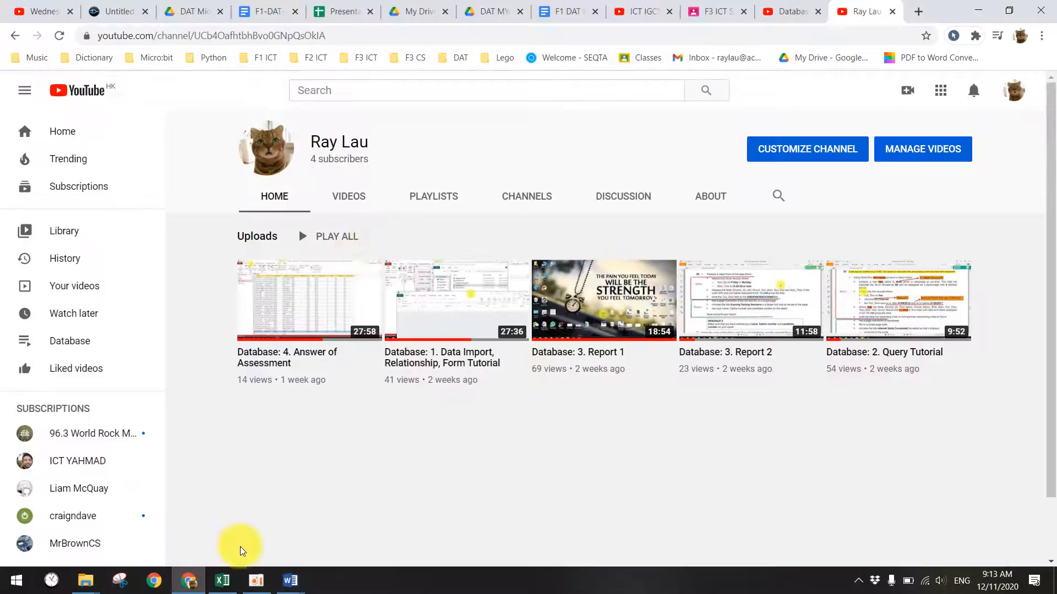
left_click(281, 581)
mouse_move(280, 581)
left_click(213, 512)
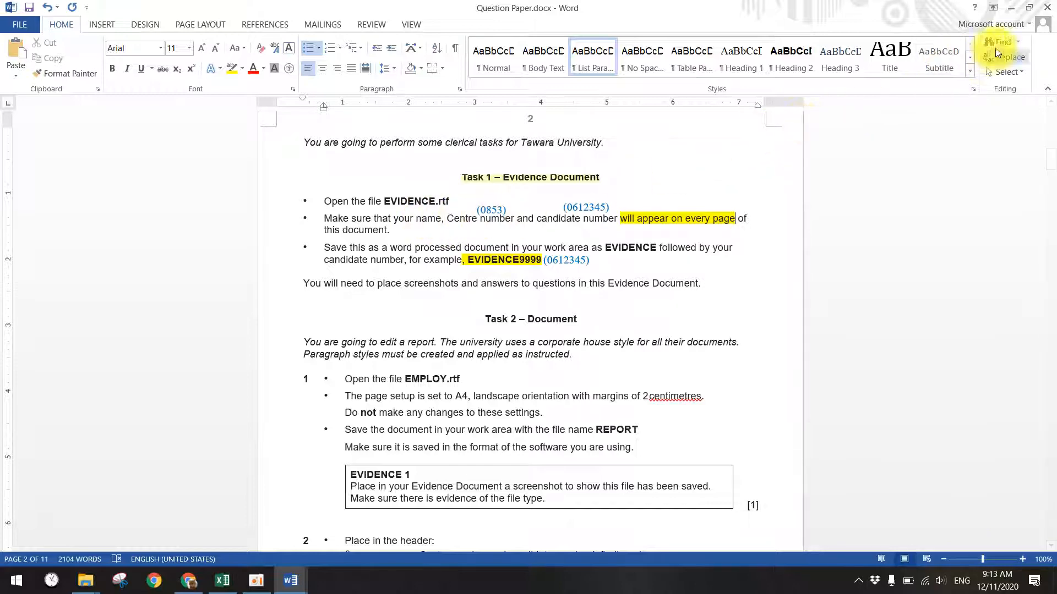
left_click(1013, 7)
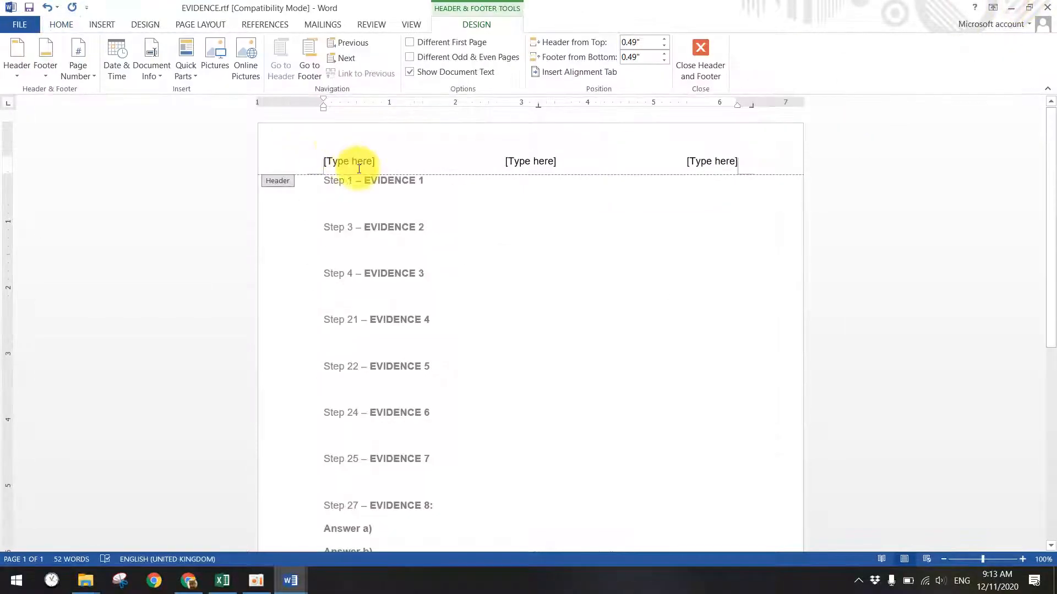
type("RAy")
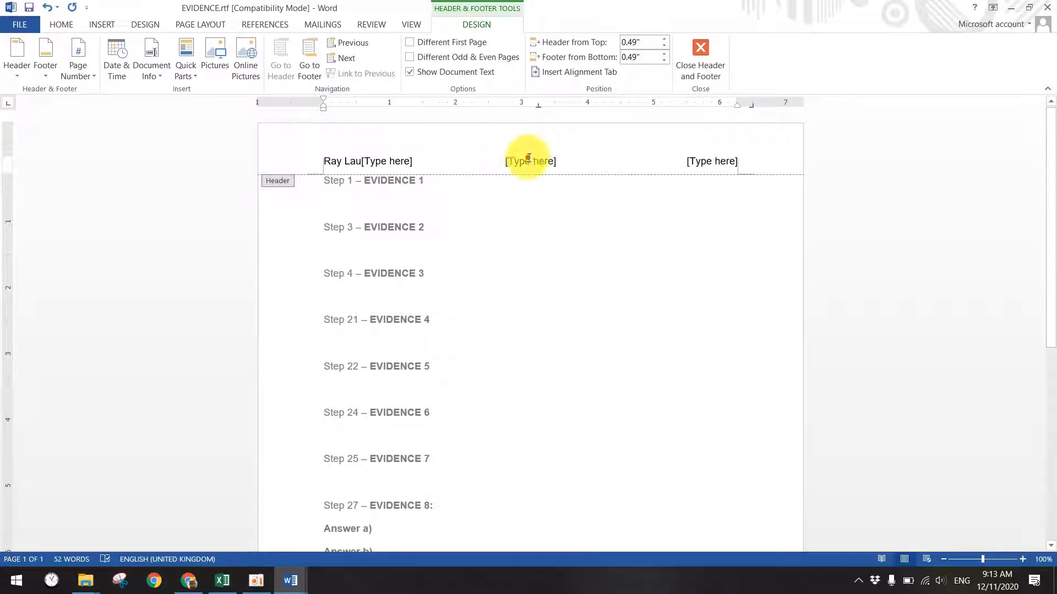
left_click(708, 161)
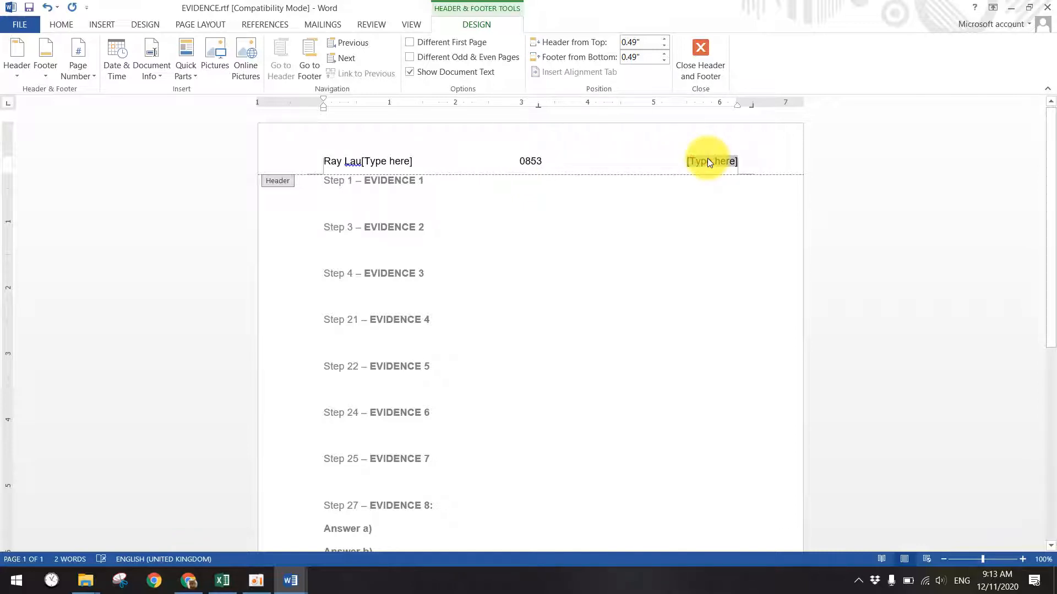
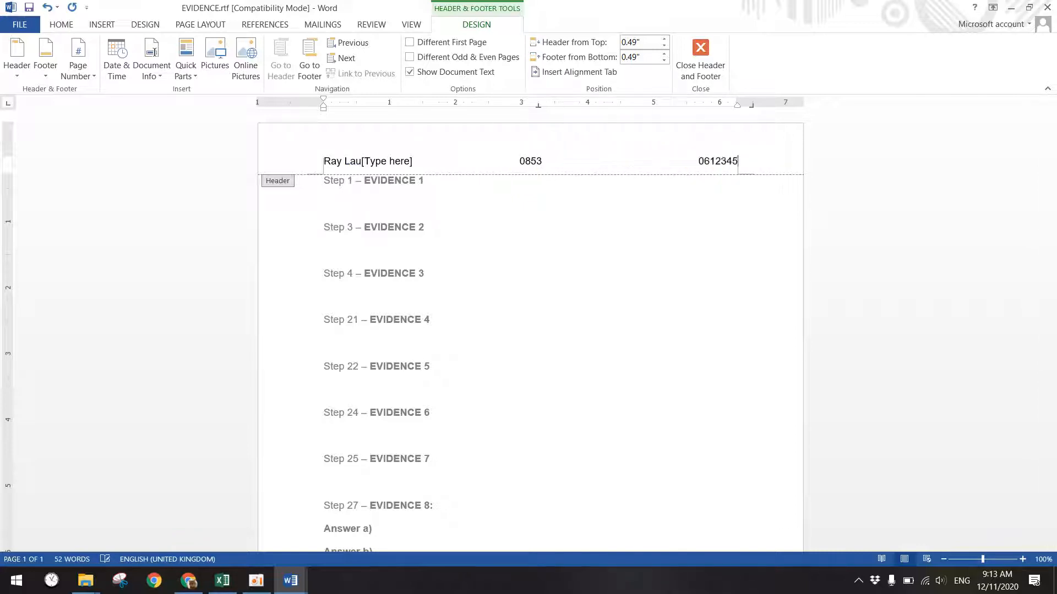
- Close the header, add blank lines after Step 32 to create a second page, and minimise Word
left_click(700, 60)
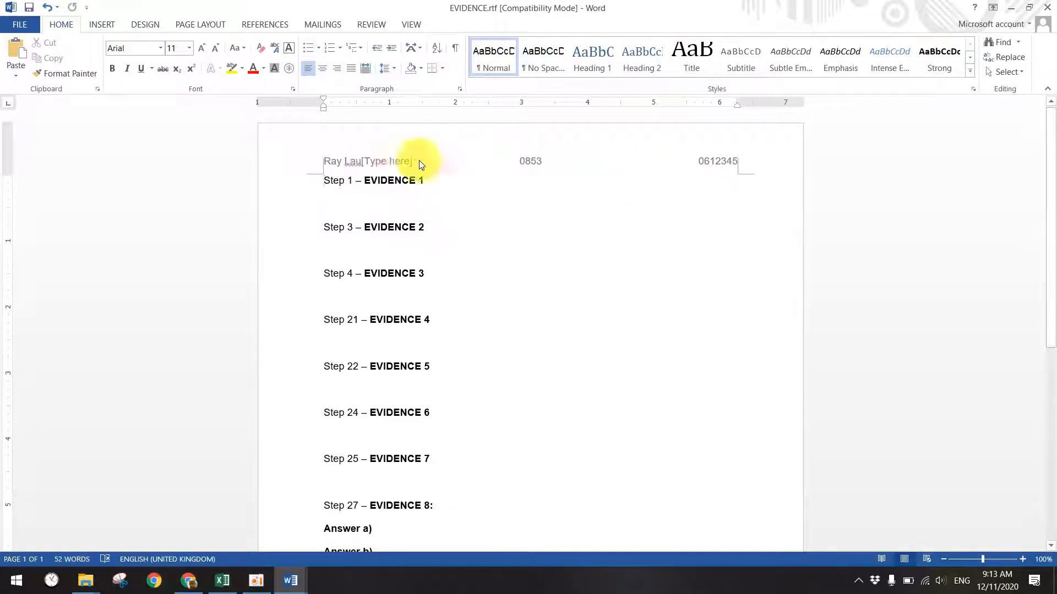
scroll(519, 312, "down", 7)
left_click(495, 399)
key("Return")
key("Return")
key("Return")
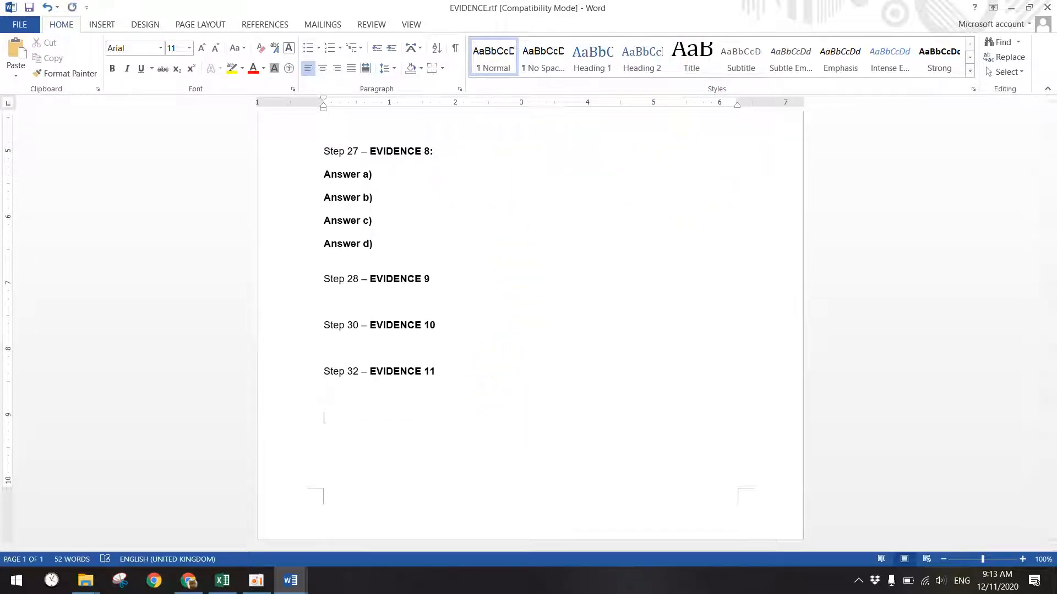
key("Return")
scroll(500, 420, "down", 3)
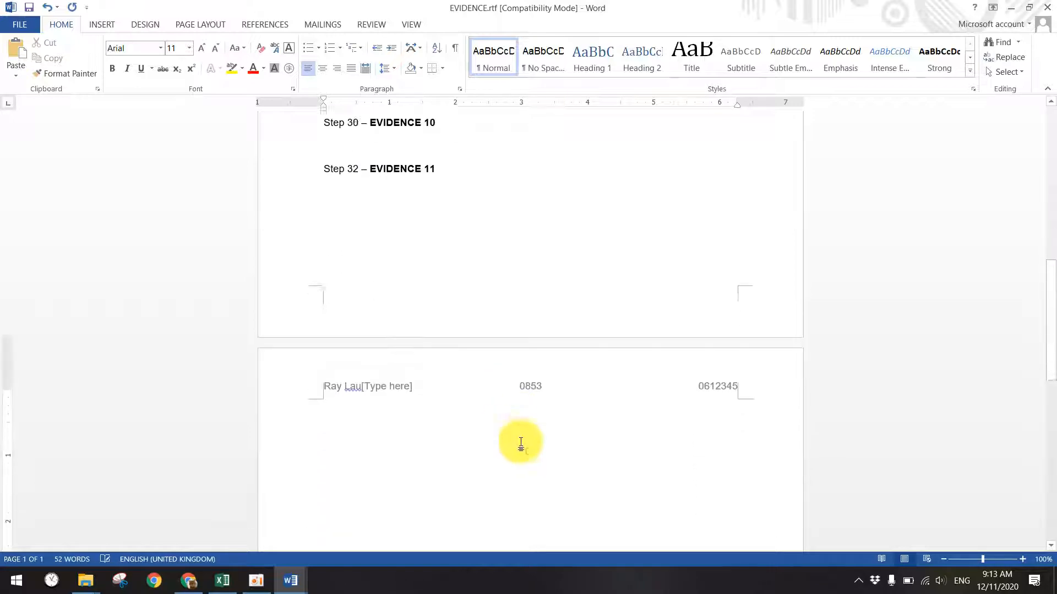
scroll(498, 392, "up", 12)
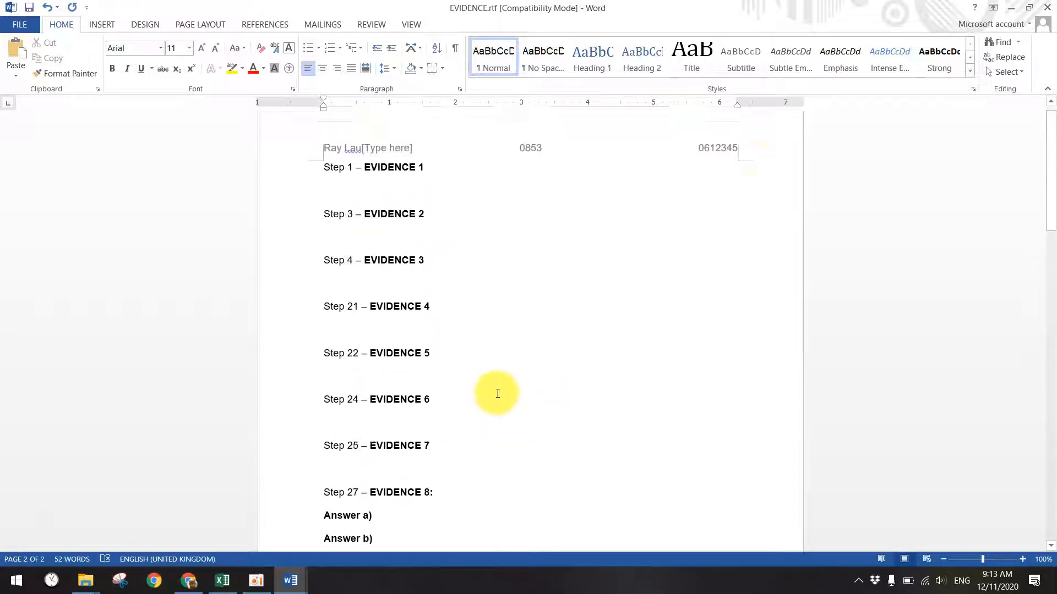
left_click(1010, 8)
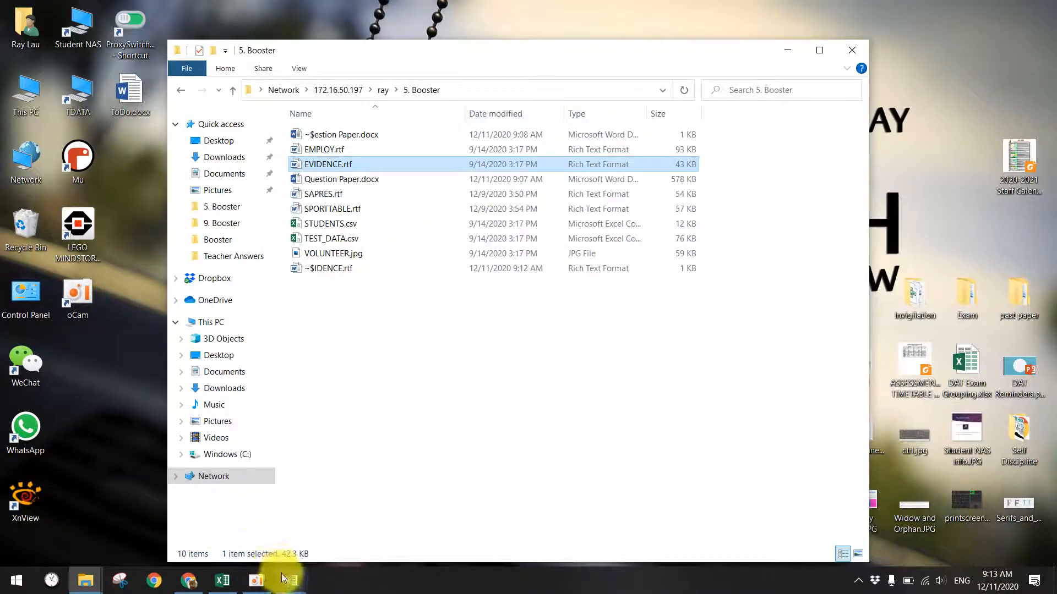
- Highlight 'corporate house style' and 'Paragraph styles' yellow in Task 2, then bring up Teacher Answers
mouse_move(282, 574)
left_click(231, 541)
scroll(441, 248, "down", 5)
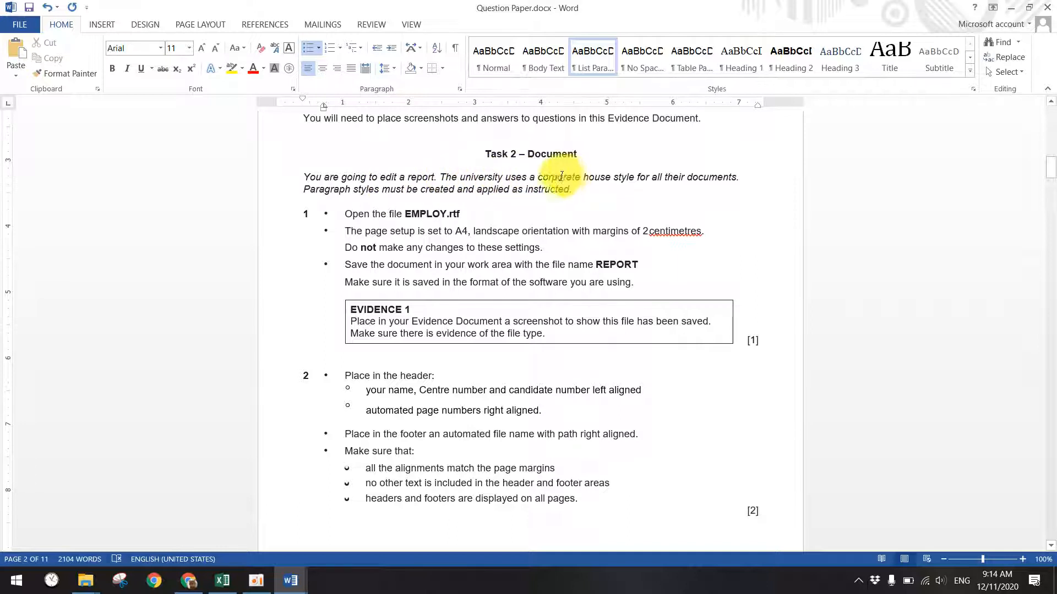
left_click_drag(538, 176, 637, 178)
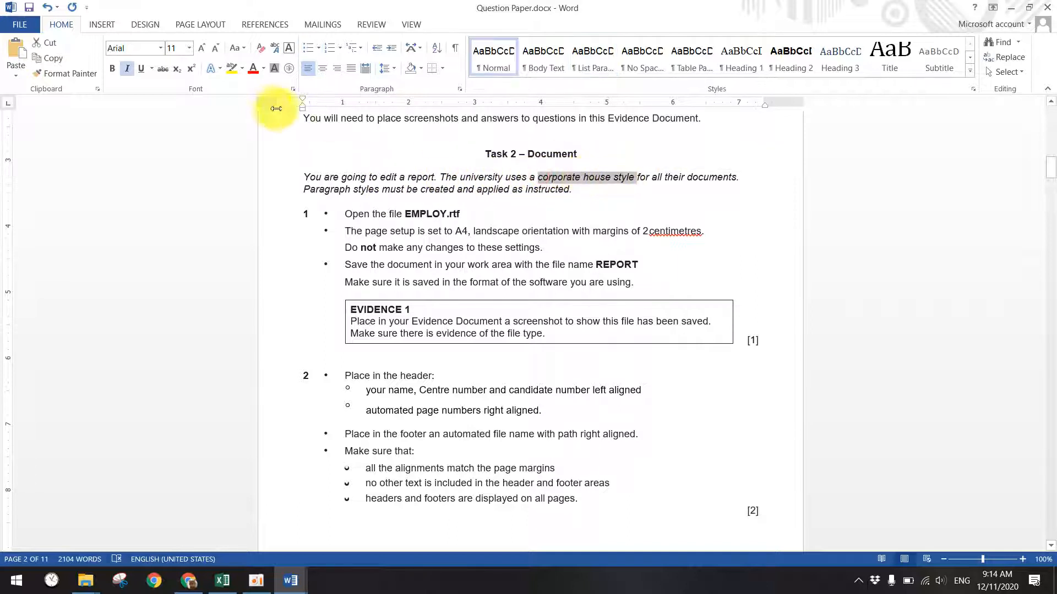
left_click(231, 68)
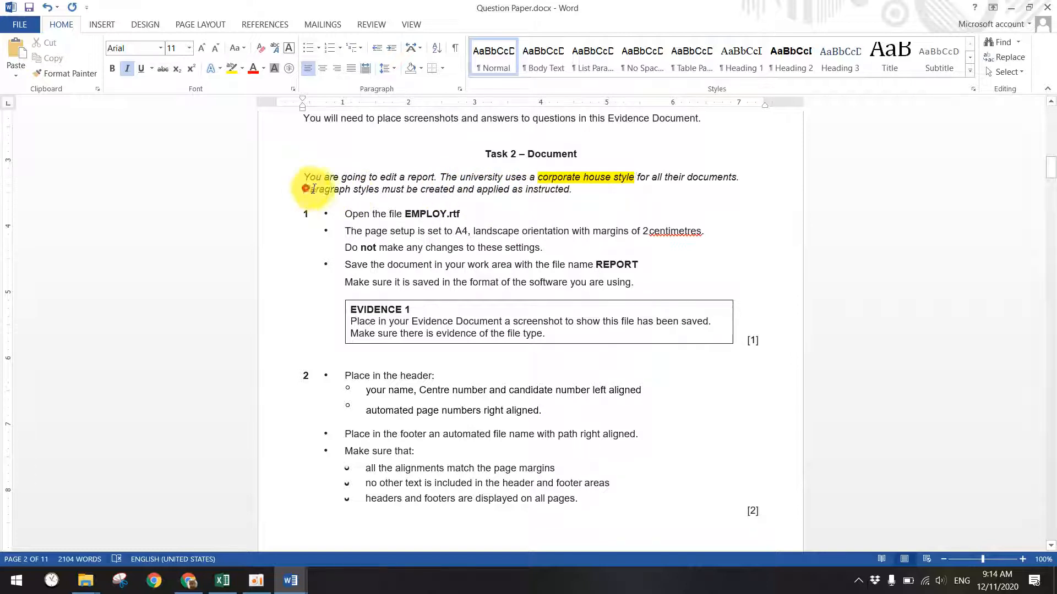
left_click_drag(305, 189, 375, 187)
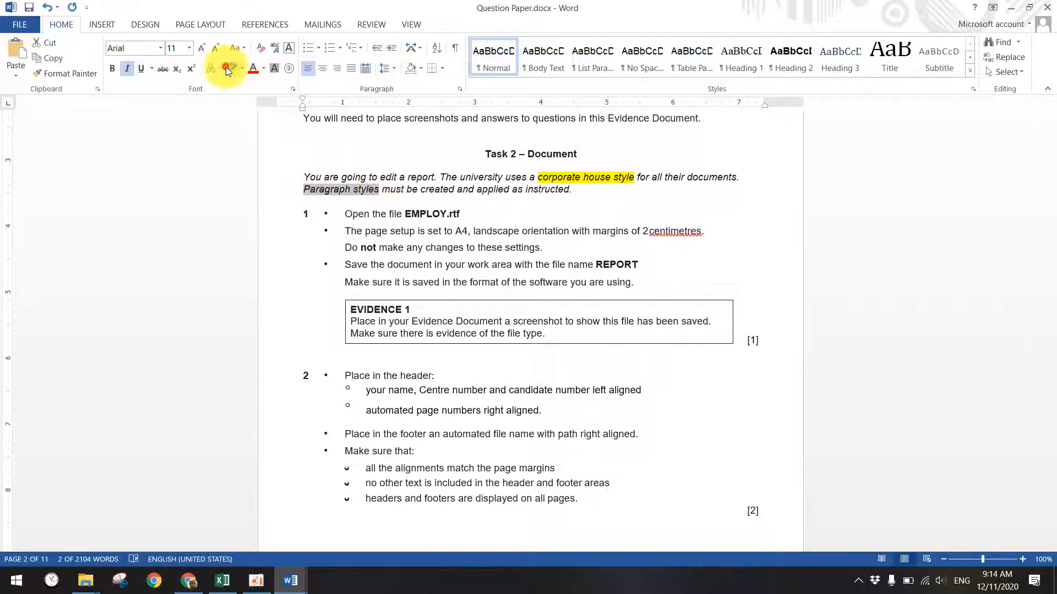
left_click(226, 67)
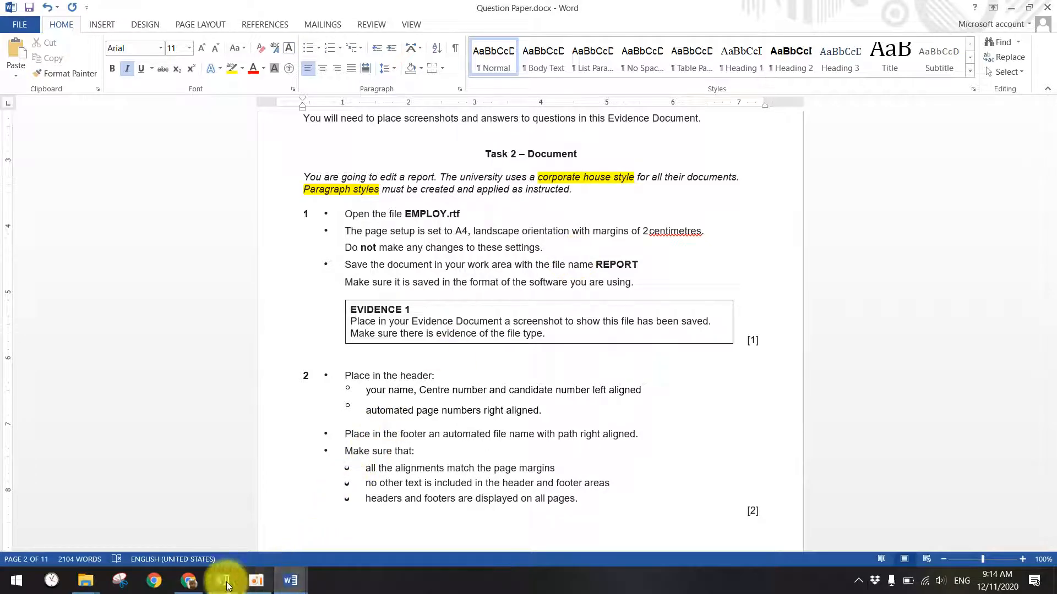
mouse_move(83, 584)
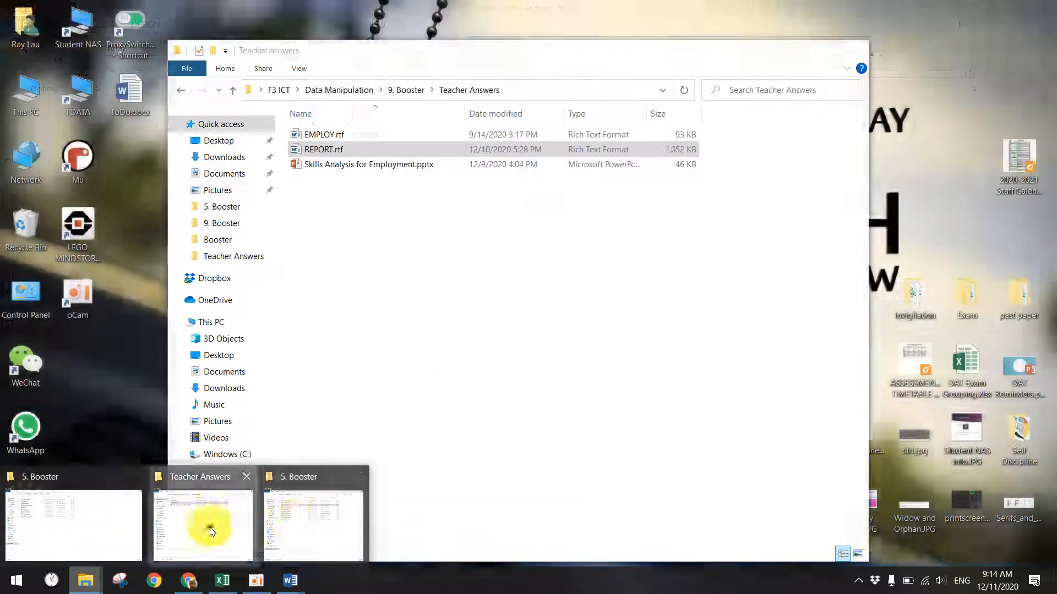
left_click(207, 523)
- Open REPORT.rtf, show the Styles pane with its GR- styles, and select the whole document
double_click(336, 148)
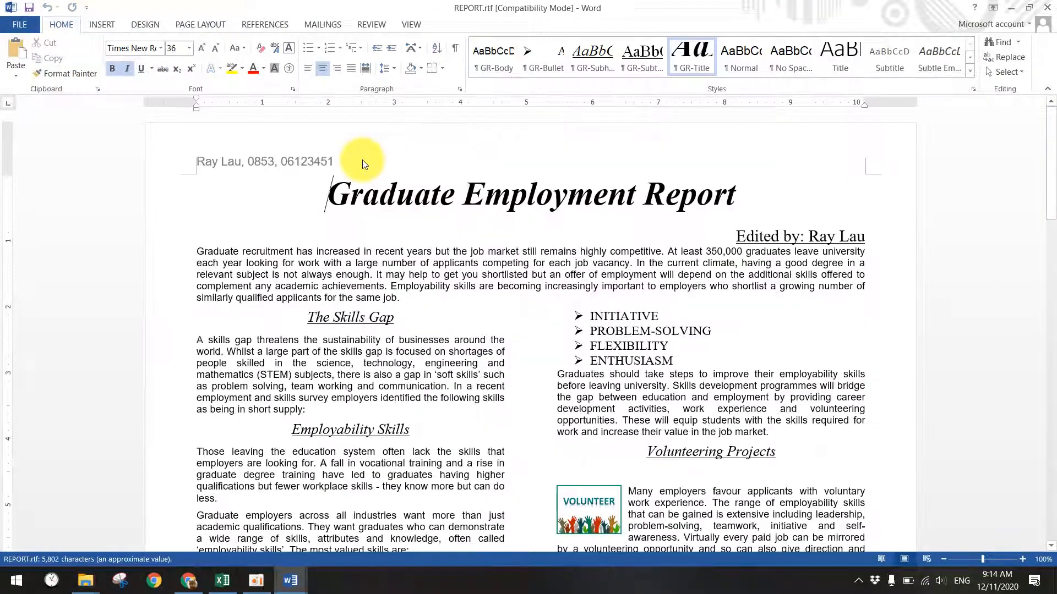
left_click(968, 71)
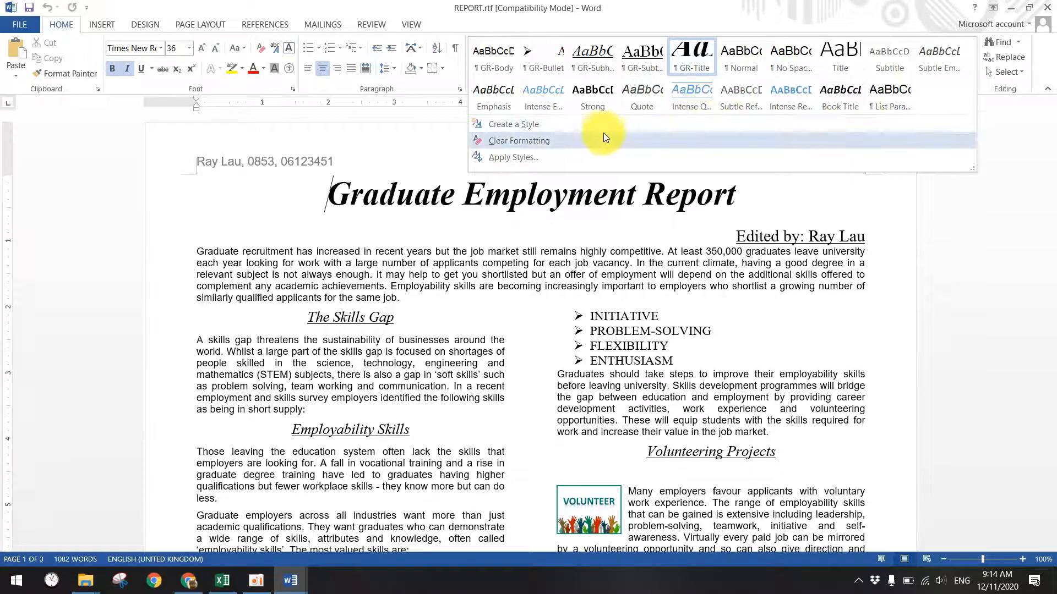
left_click(1052, 124)
left_click(972, 88)
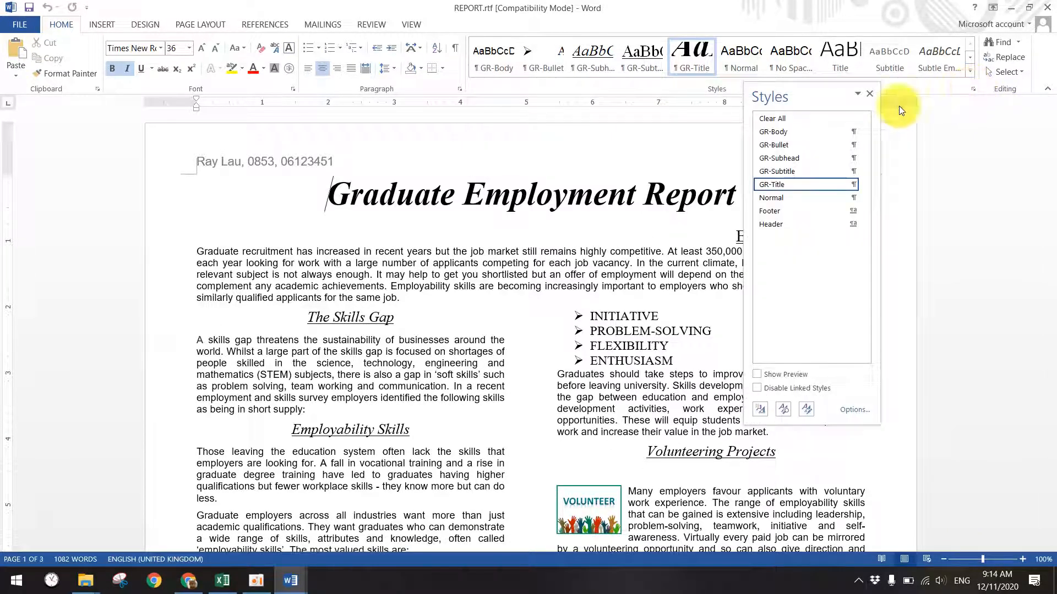
mouse_move(797, 143)
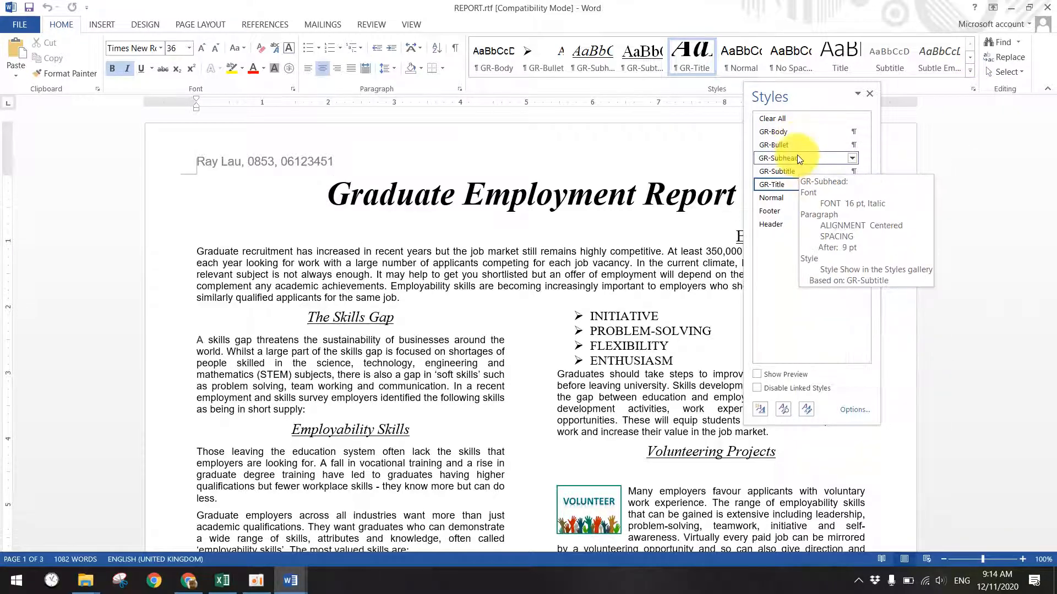
mouse_move(804, 172)
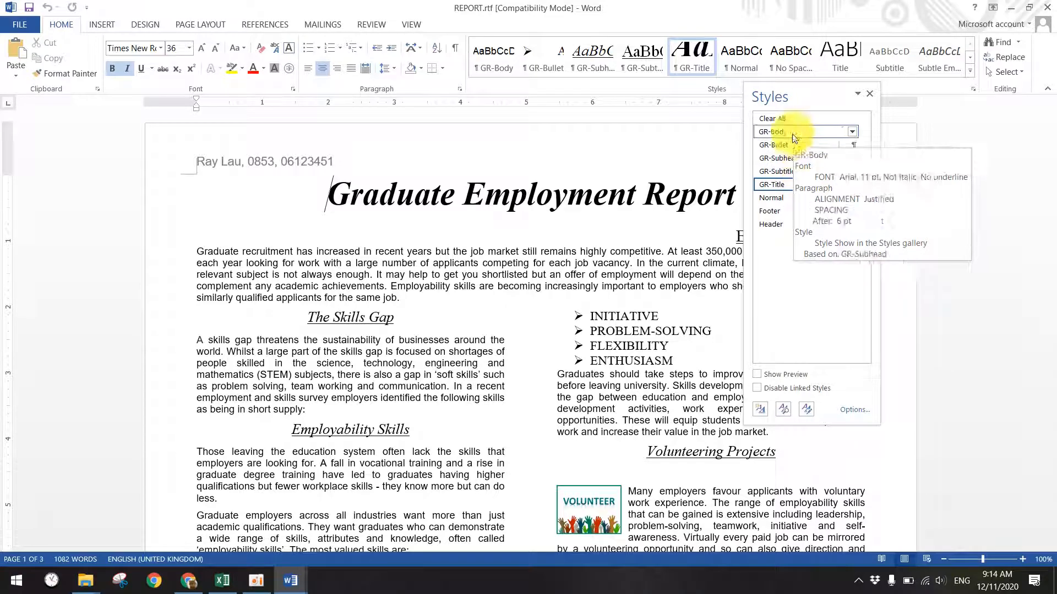
left_click(571, 223)
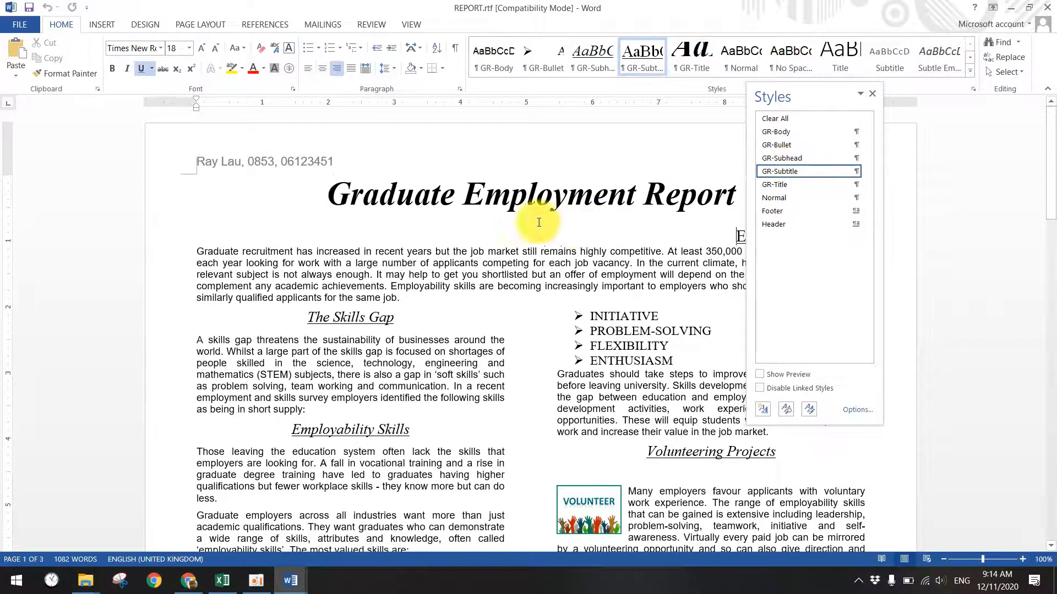
key("ctrl+a")
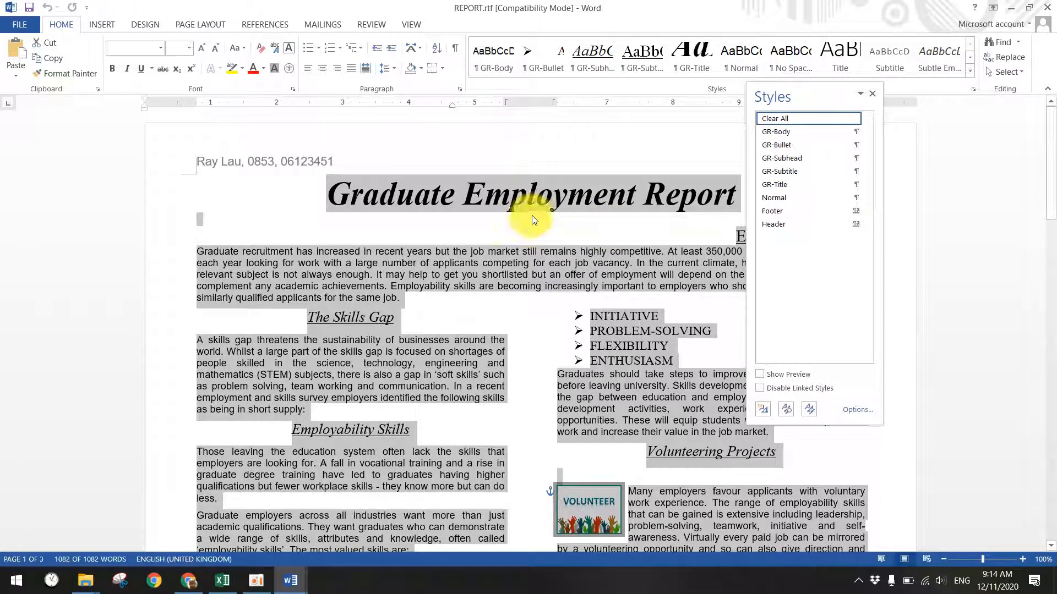
- Apply Clear Formatting to the whole report, then place the caret in the Graduate Employment Report title
left_click(969, 72)
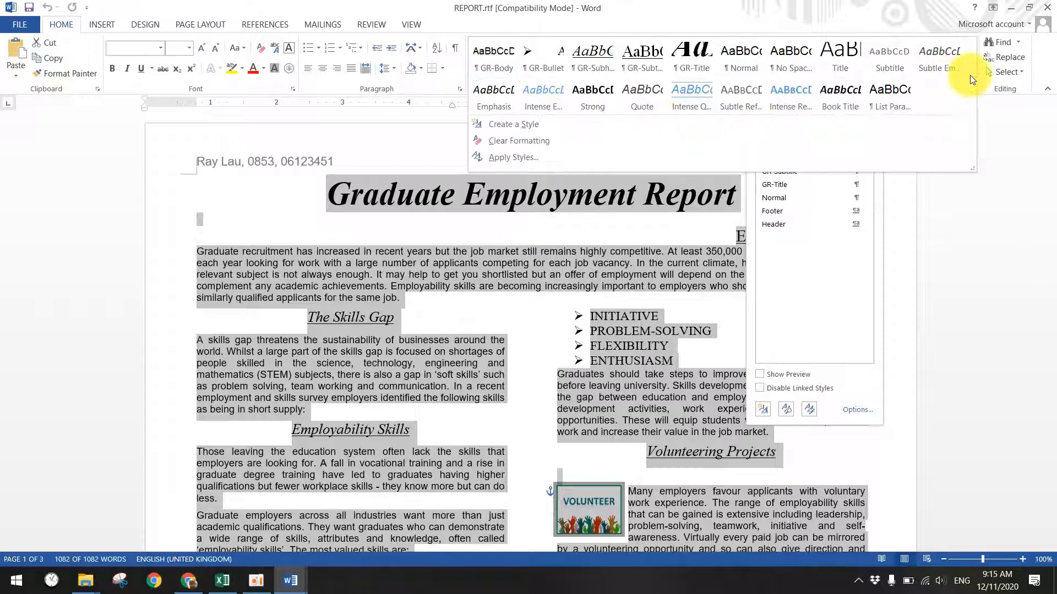
left_click(514, 140)
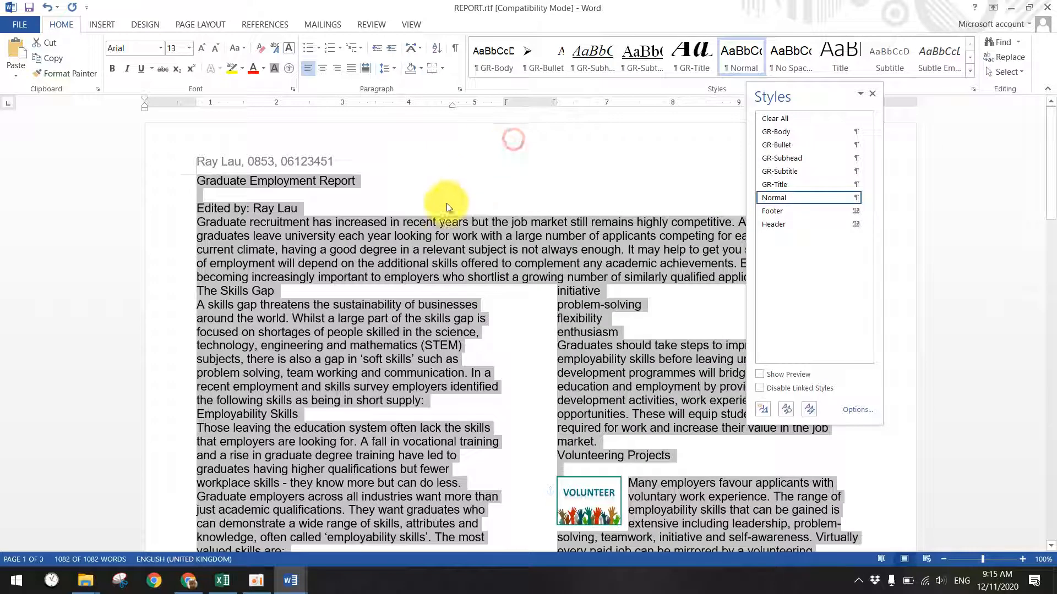
left_click(365, 186)
left_click(365, 180)
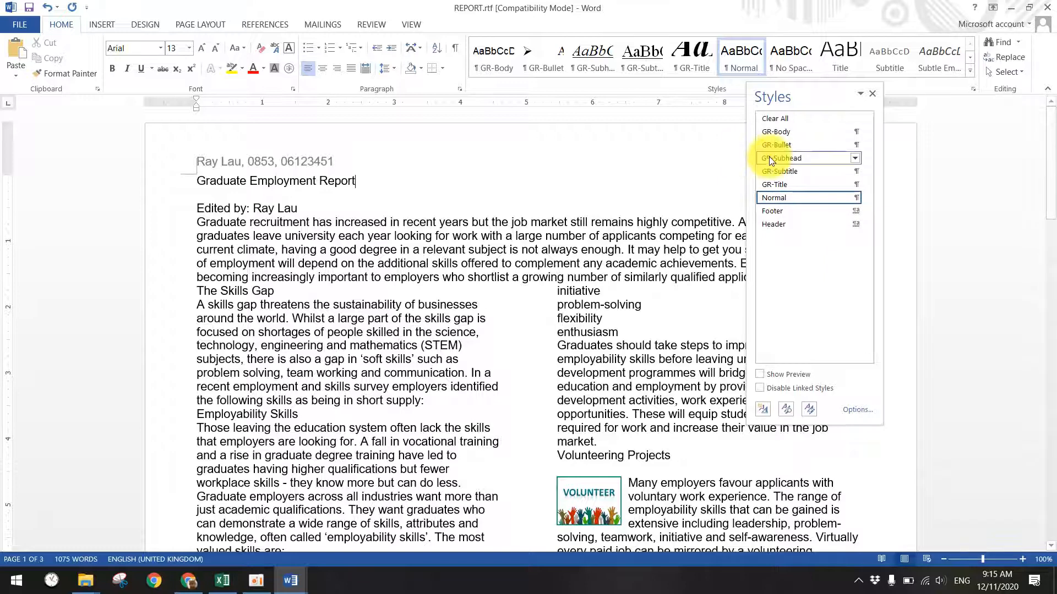
- Apply GR-Title to the report title and GR-Subtitle to the Edited by line
left_click(392, 168)
left_click(774, 185)
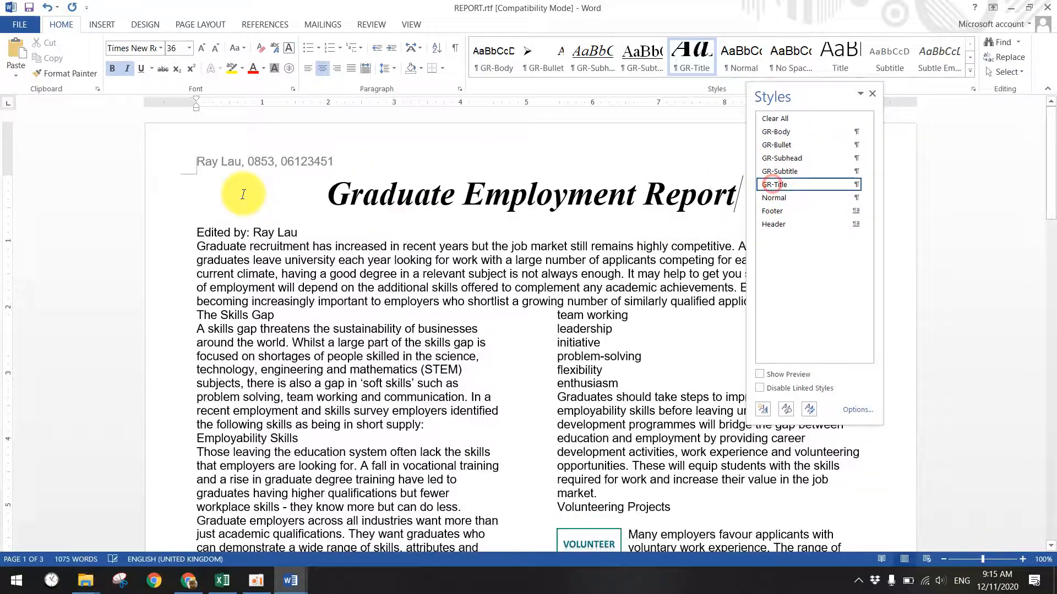
left_click(293, 226)
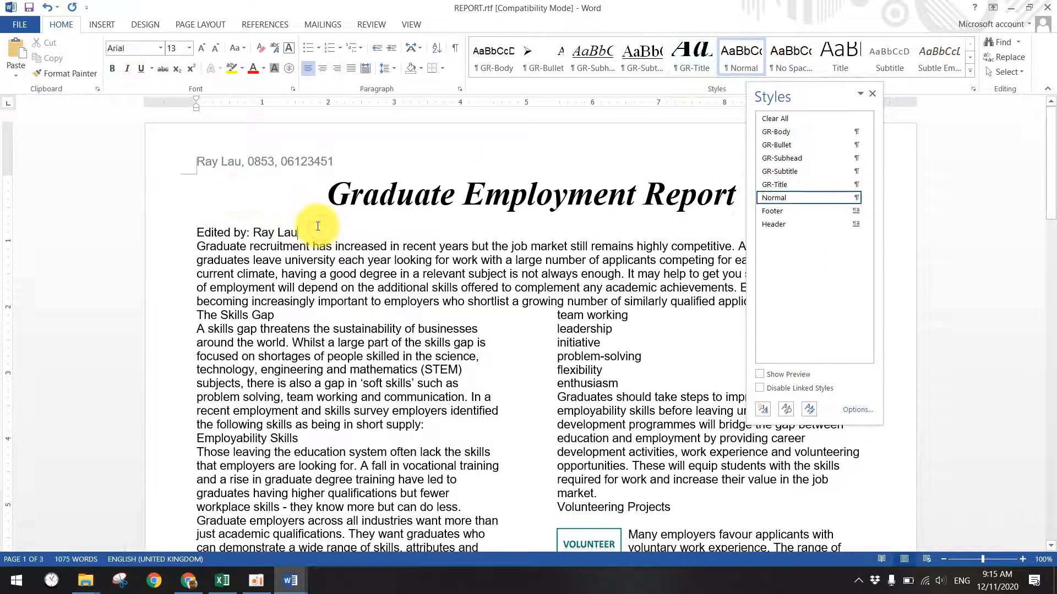
left_click(778, 170)
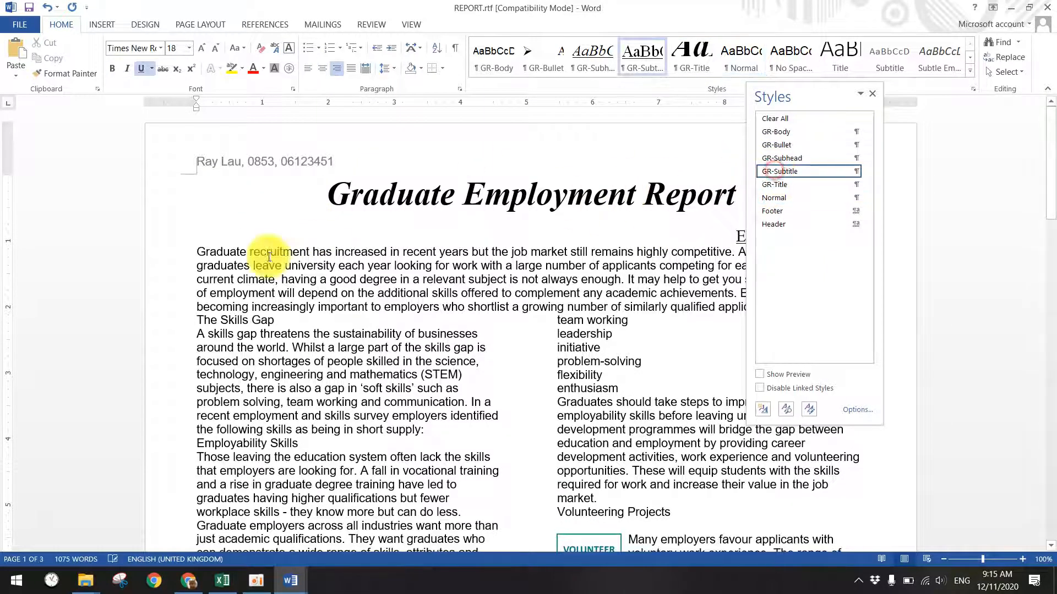
- Apply GR-Subhead to The Skills Gap, Employability Skills and Volunteering Projects headings
left_click(281, 318)
left_click(782, 158)
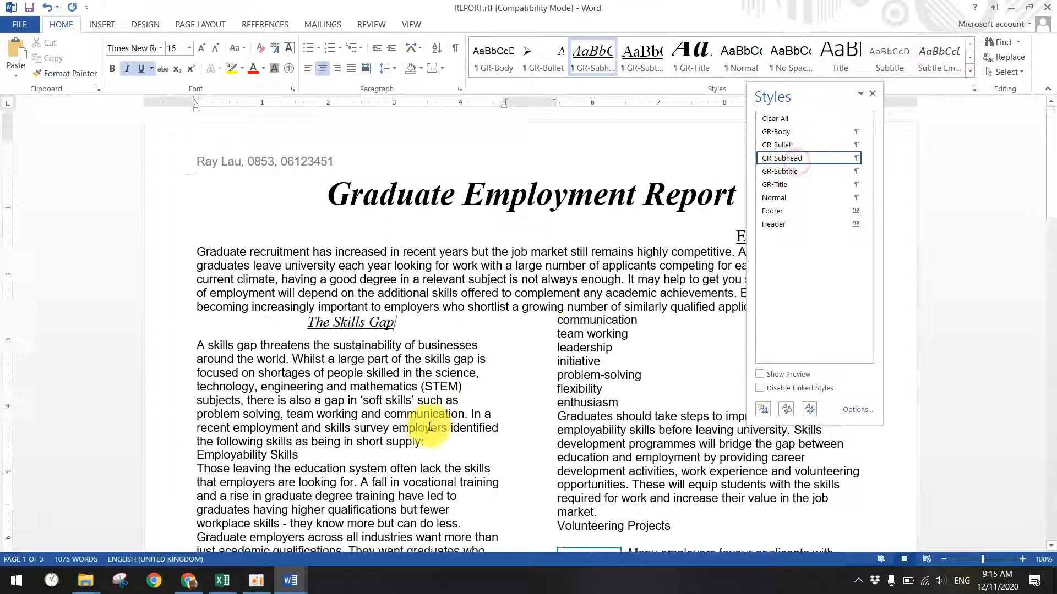
scroll(294, 430, "down", 2)
left_click(297, 388)
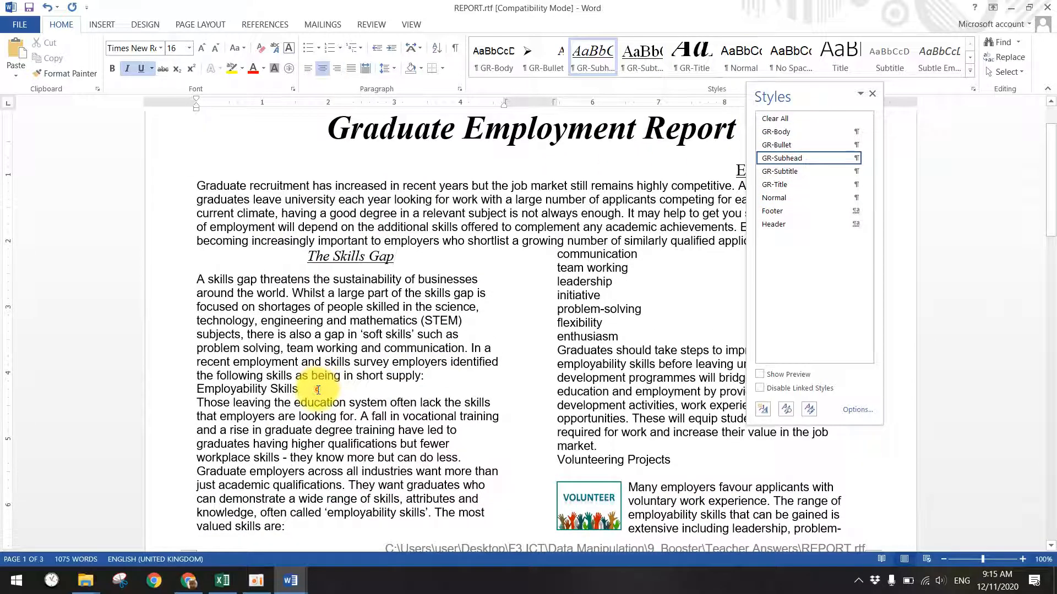
left_click(781, 158)
scroll(611, 258, "down", 2)
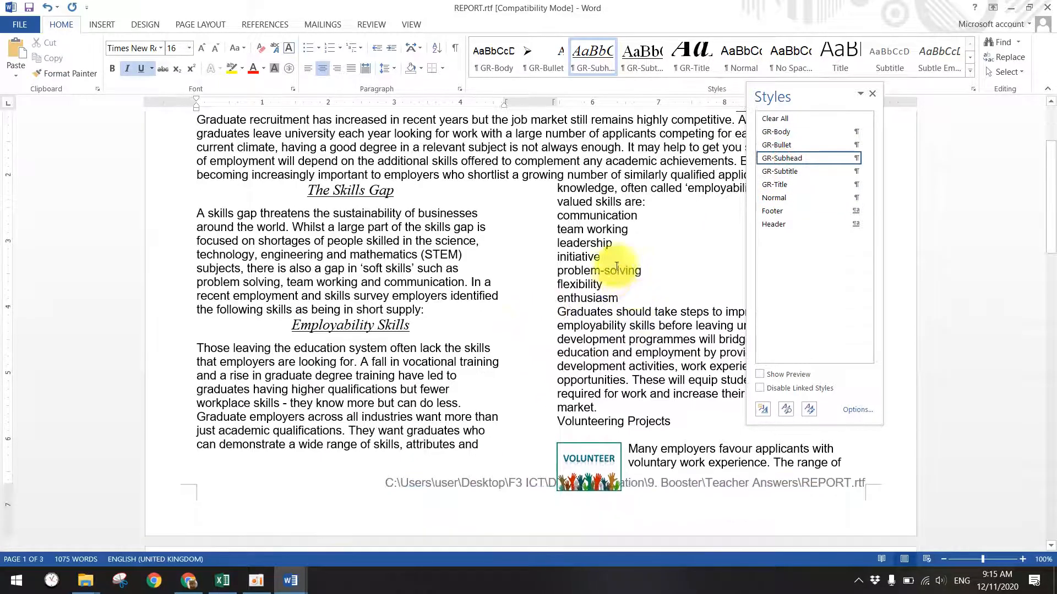
scroll(629, 305, "down", 2)
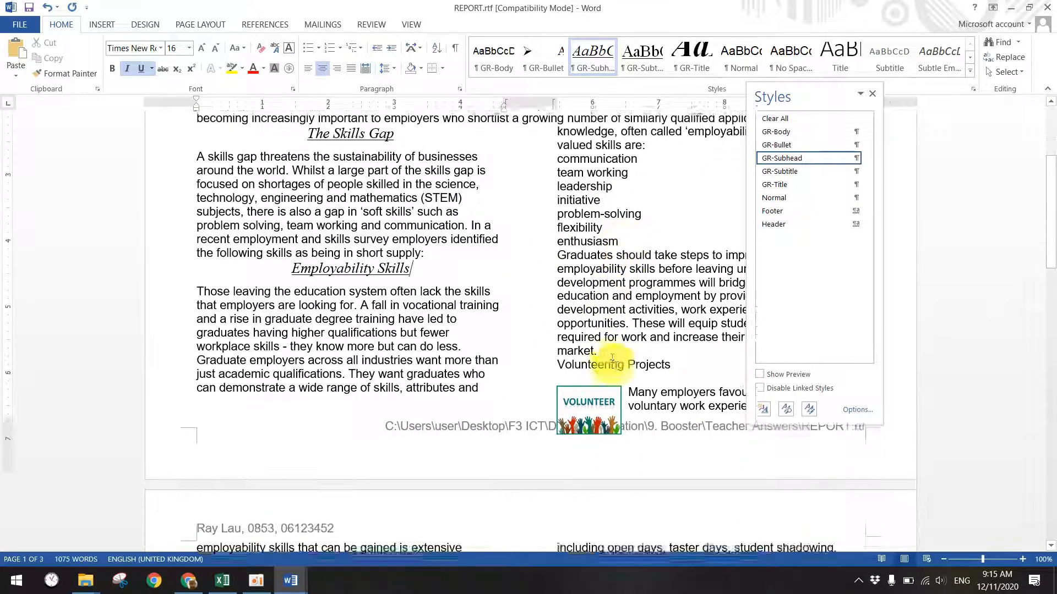
left_click(671, 355)
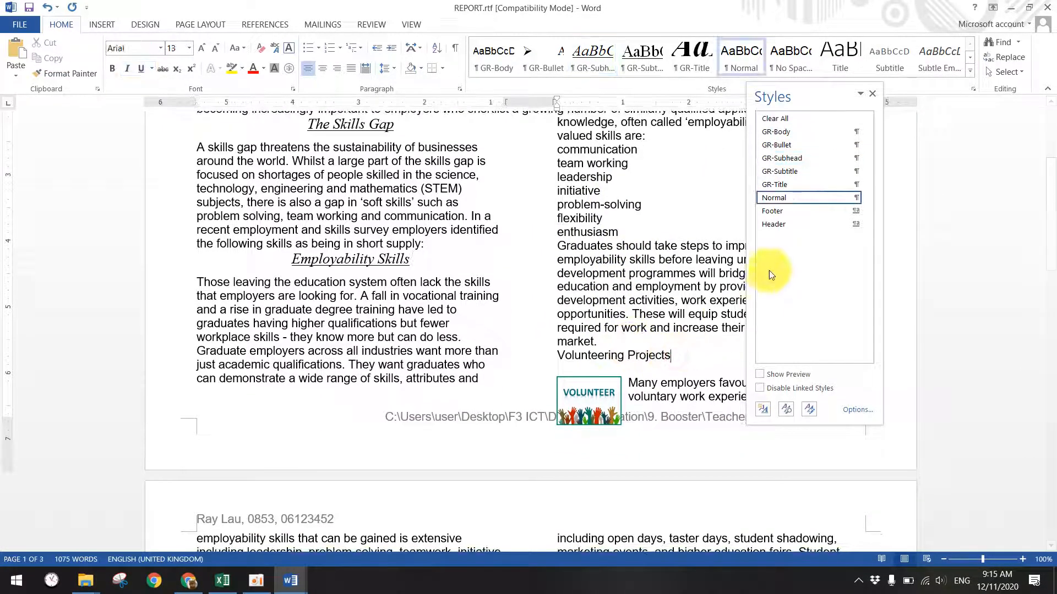
left_click(782, 158)
- Apply GR-Subhead to the Student Ambassadors and Internships headings
scroll(473, 417, "down", 18)
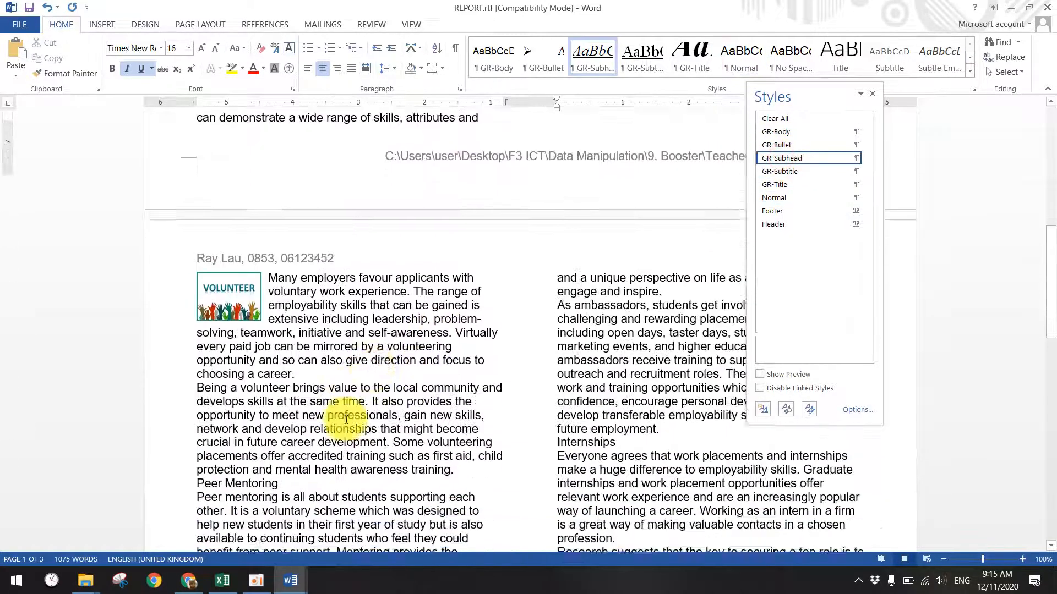
left_click(315, 294)
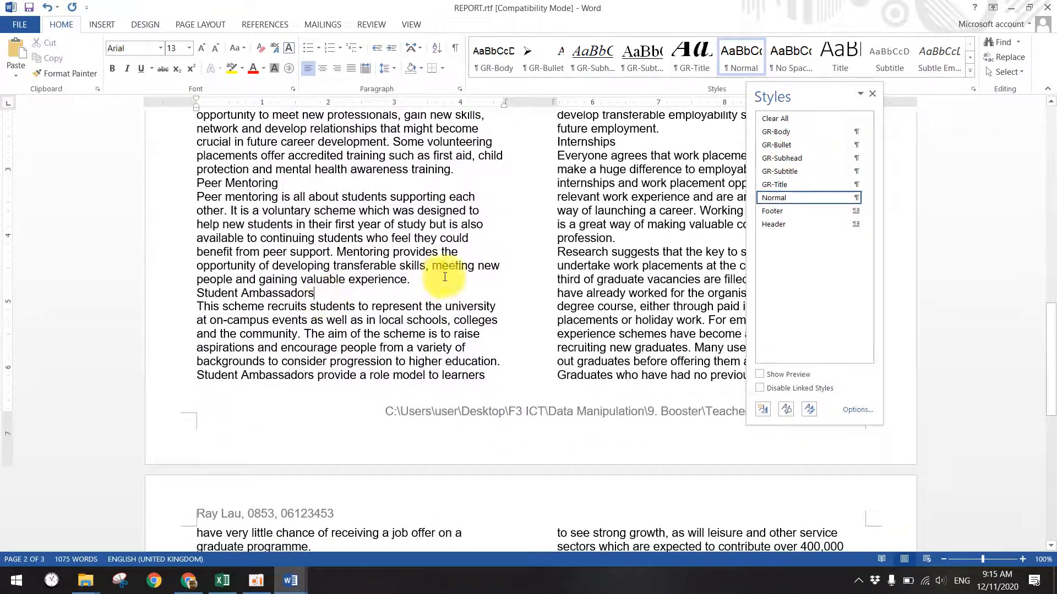
left_click(801, 158)
scroll(332, 285, "up", 4)
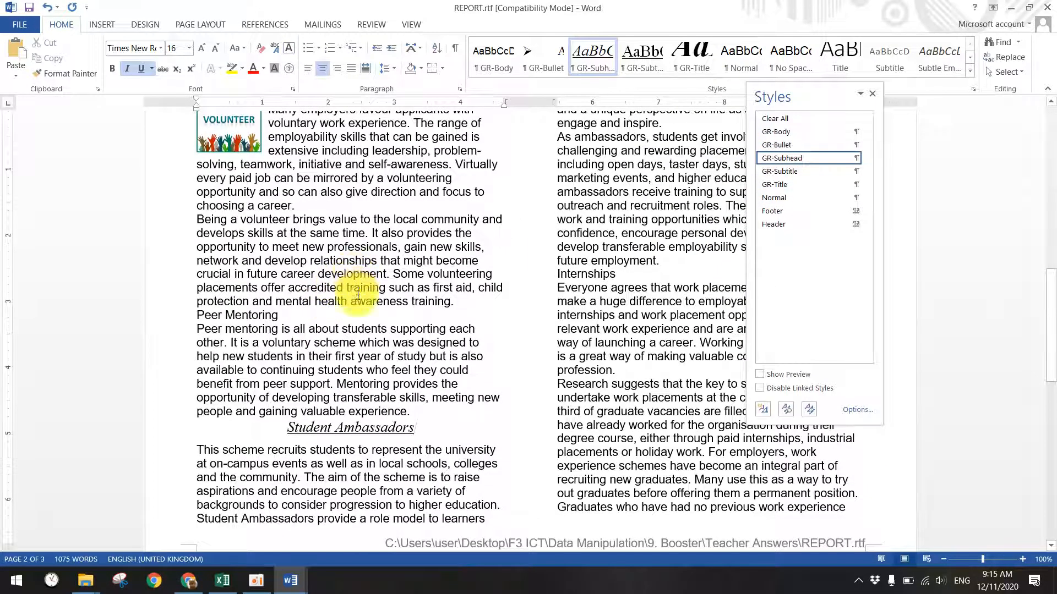
scroll(358, 296, "up", 3)
left_click(627, 373)
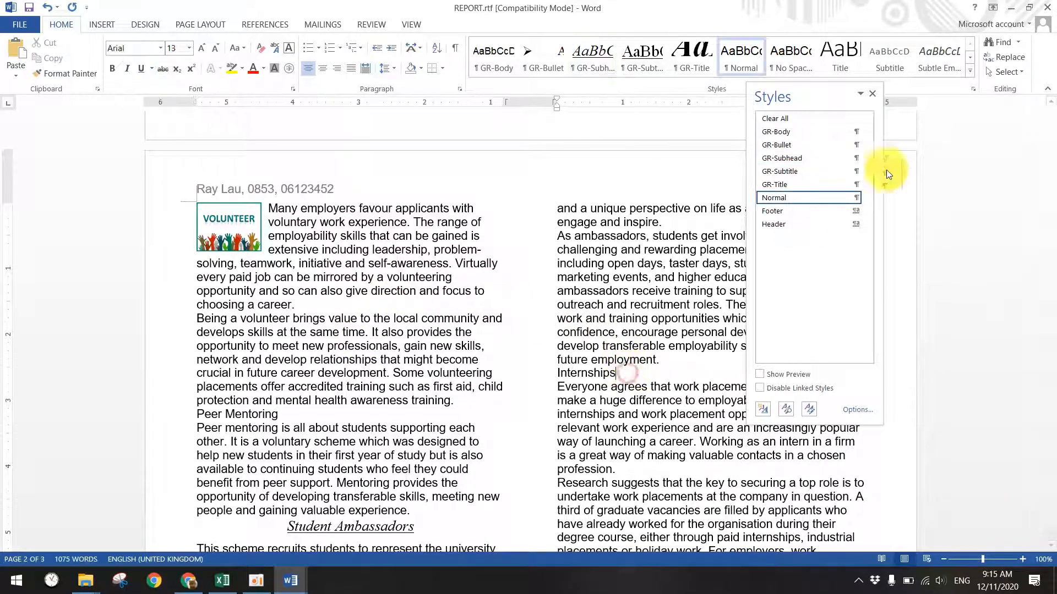
left_click(787, 157)
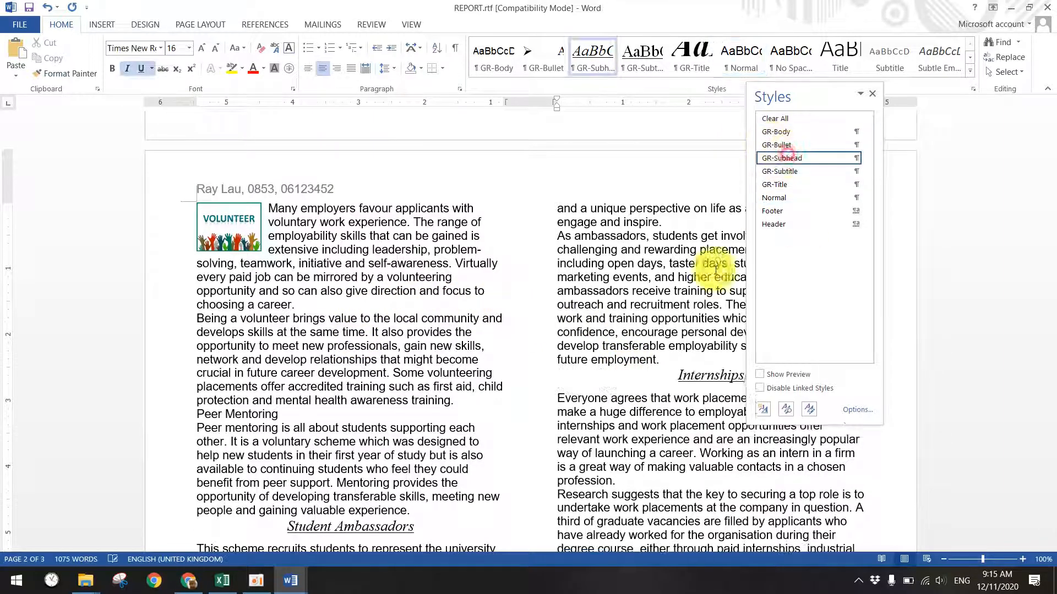
- Apply GR-Subhead to the Digital Skills and Future Projections headings
scroll(605, 421, "down", 14)
scroll(593, 417, "down", 2)
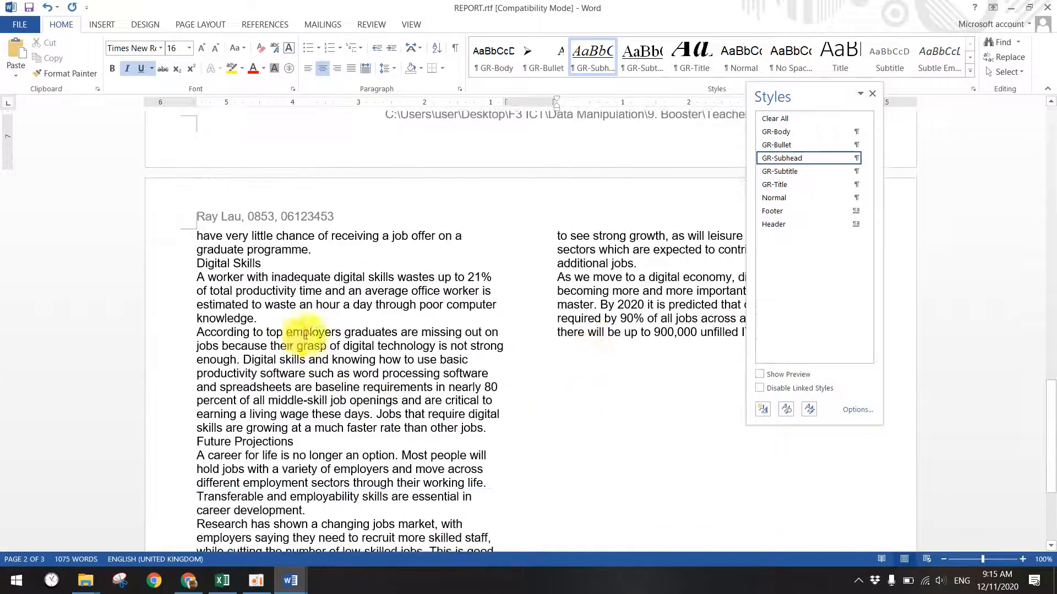
left_click(261, 263)
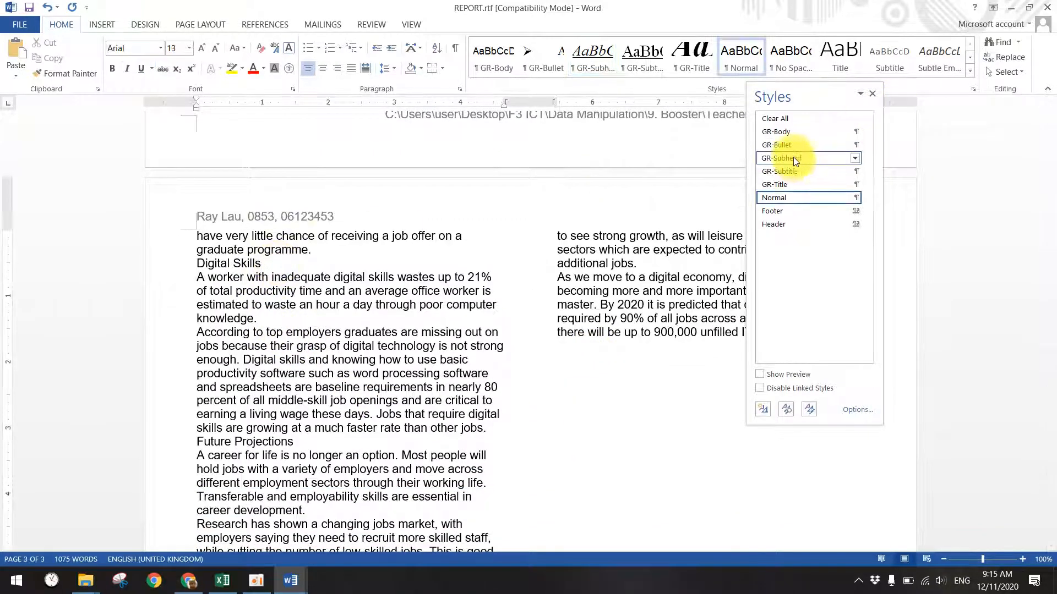
left_click(795, 160)
scroll(496, 354, "down", 5)
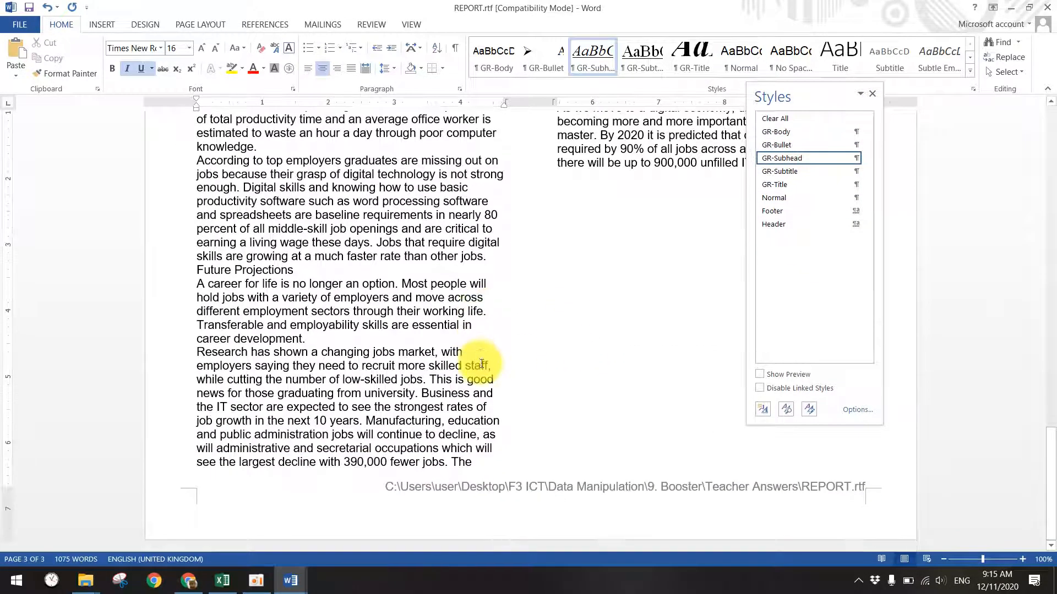
scroll(480, 364, "up", 3)
left_click(322, 368)
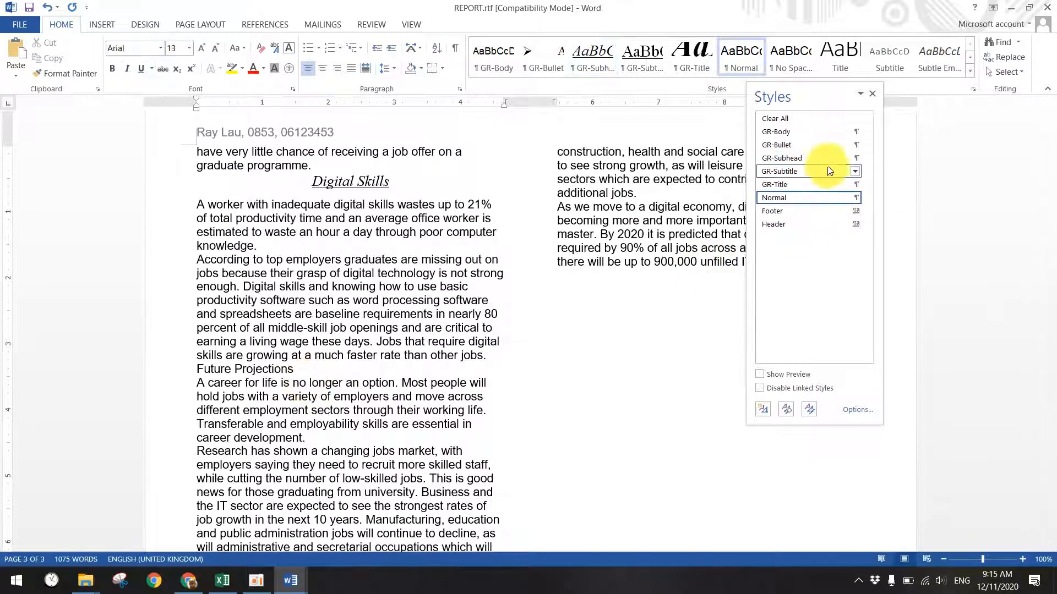
left_click(784, 158)
left_click(316, 449)
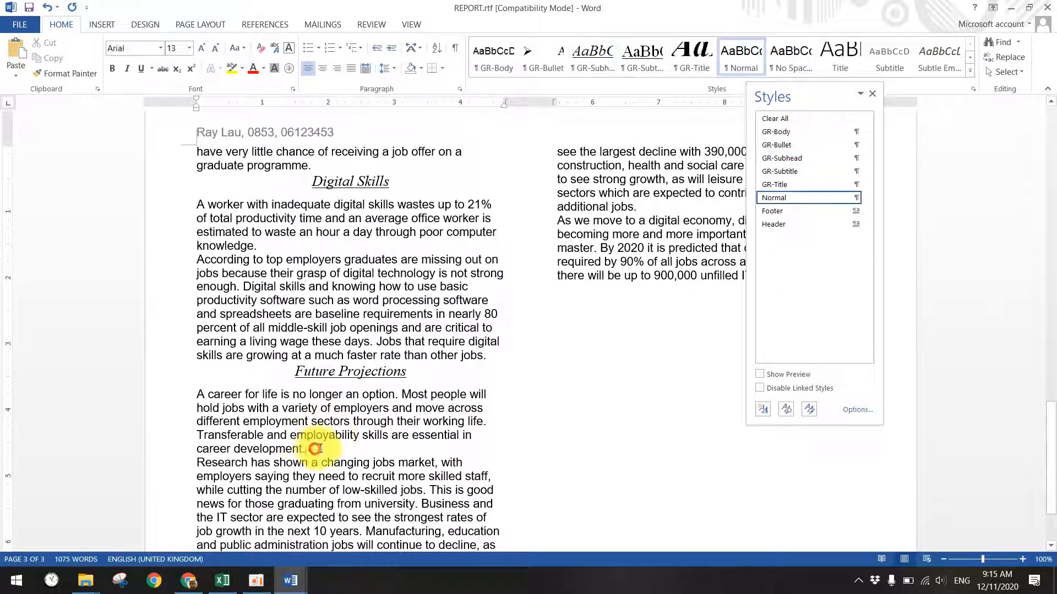
scroll(727, 352, "up", 5)
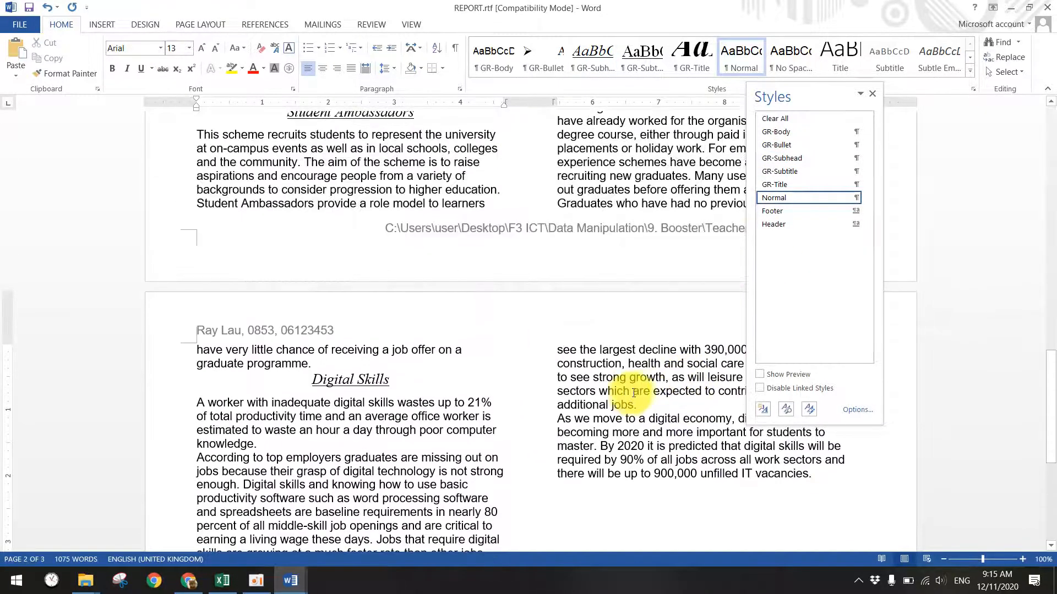
scroll(634, 393, "up", 20)
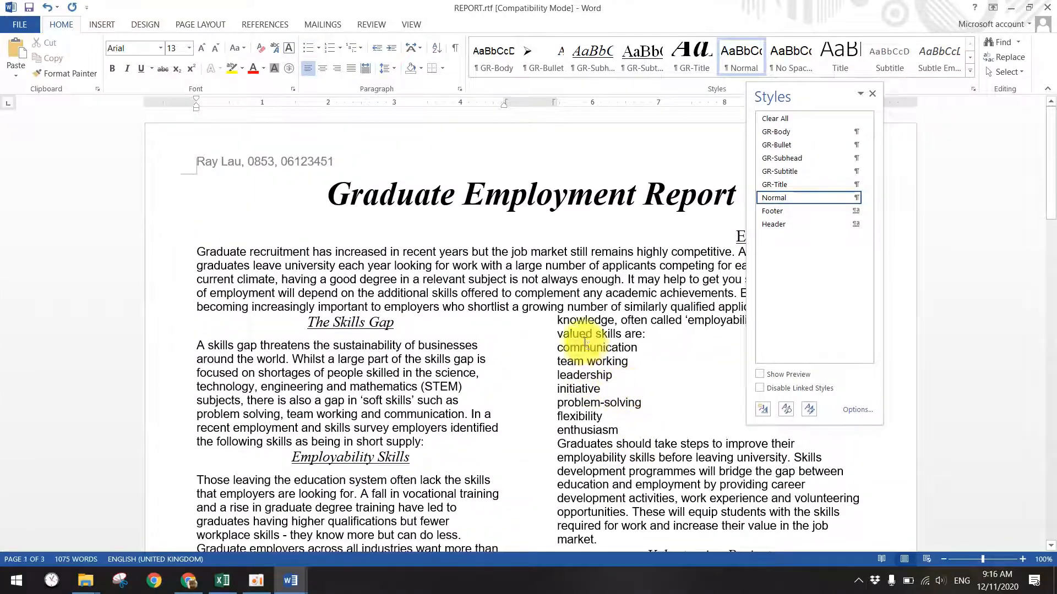
- Apply GR-Bullet to the seven skill lines from communication to enthusiasm
left_click(605, 429)
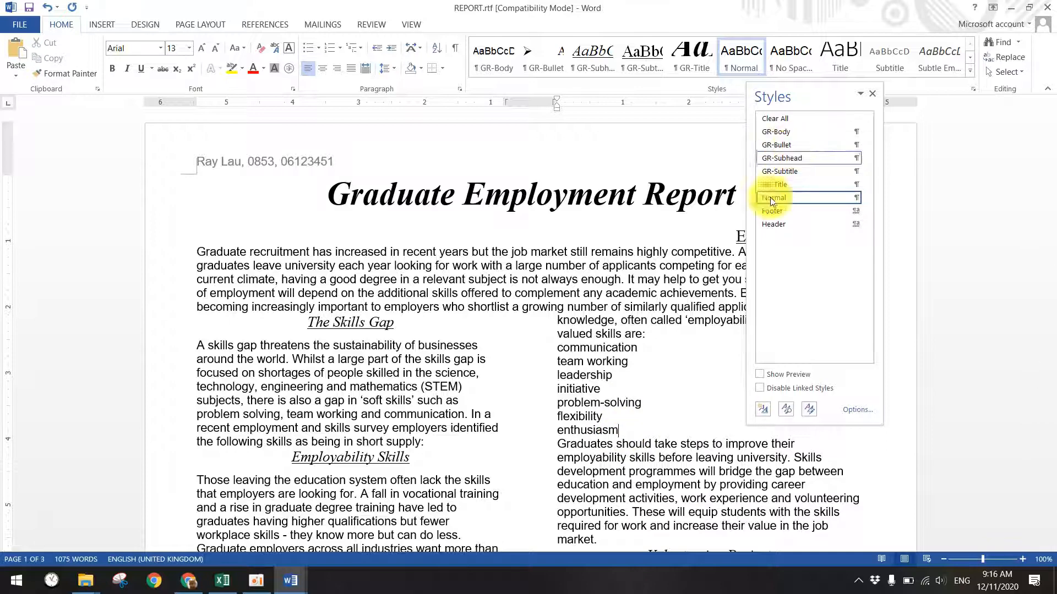
left_click_drag(622, 430, 642, 345)
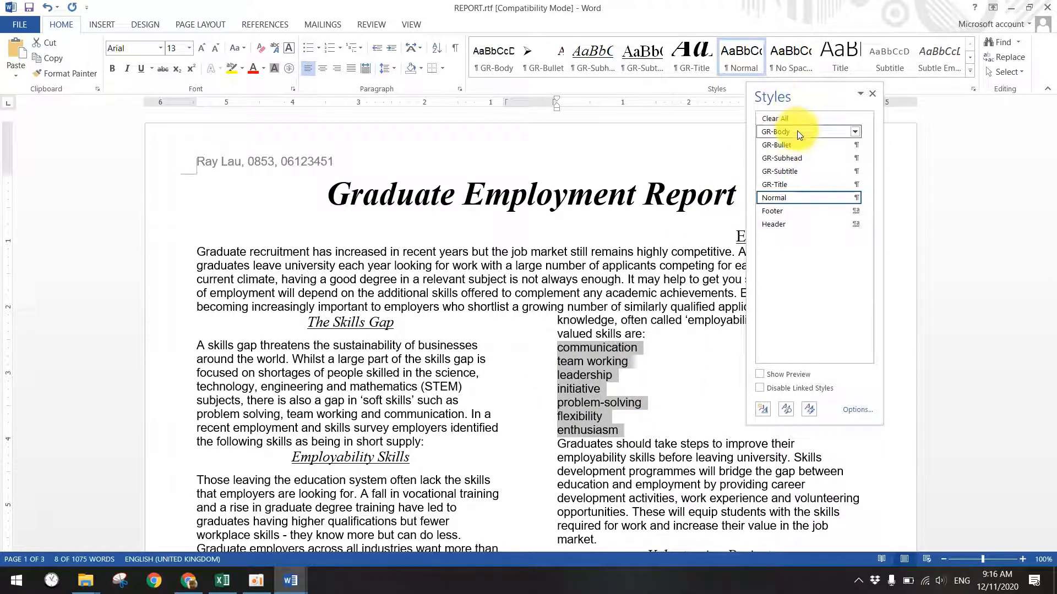
left_click(784, 147)
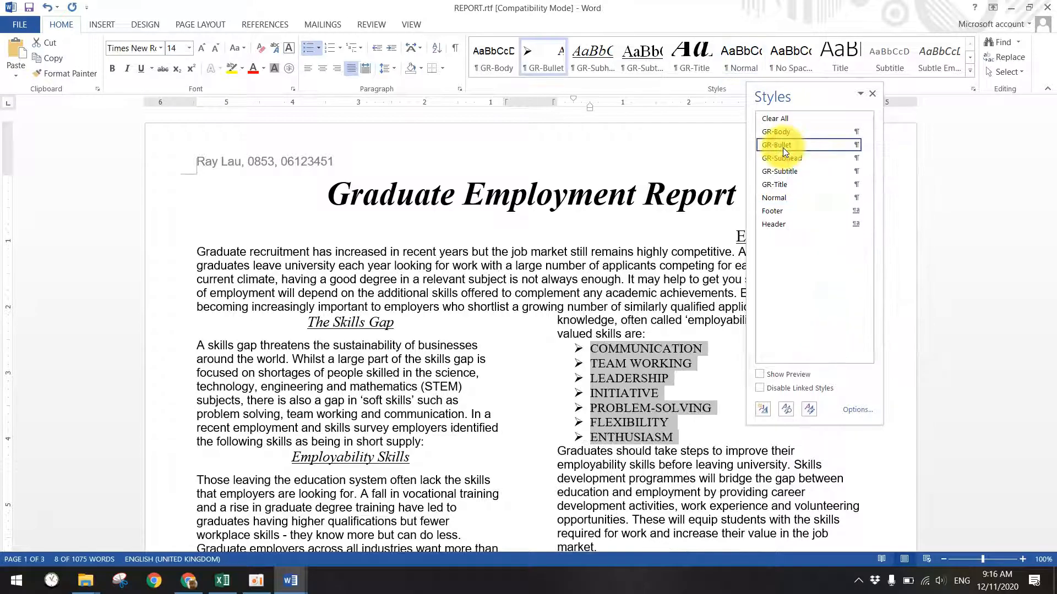
left_click(478, 359)
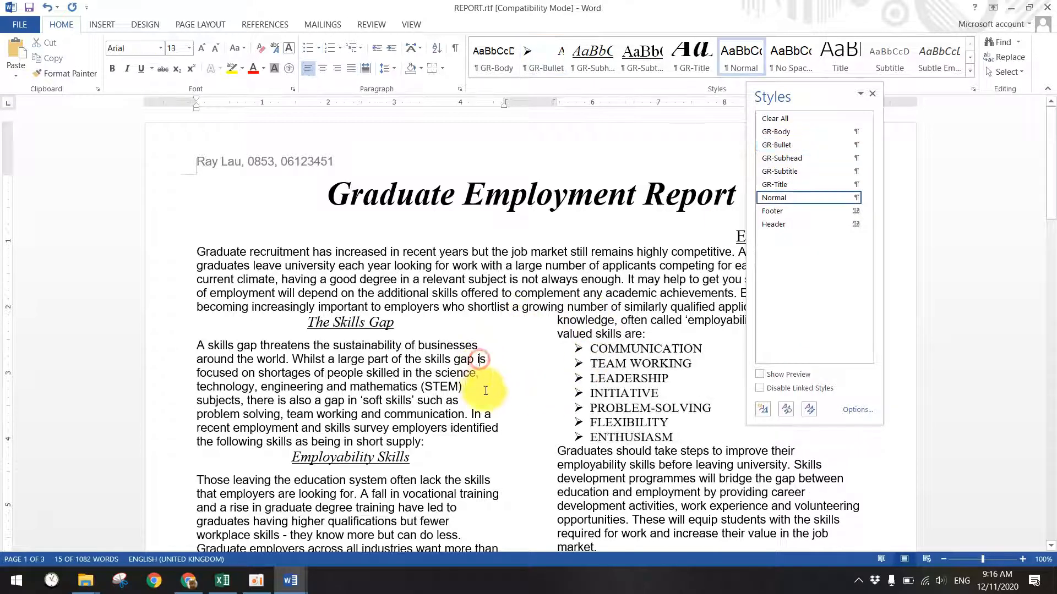
scroll(487, 379, "down", 3)
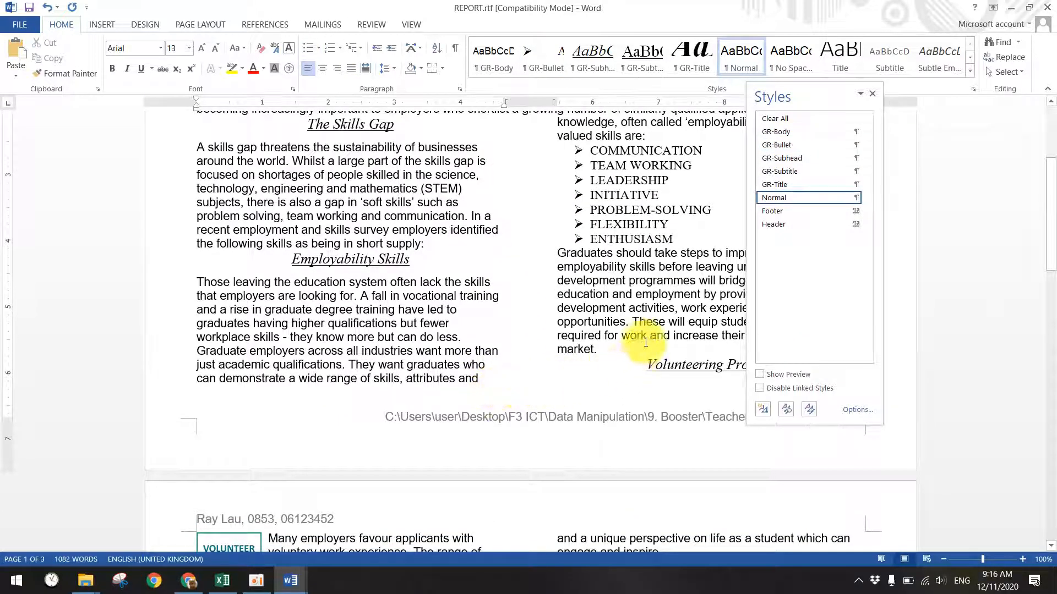
- Close the Styles pane and close the report window, bringing up the save prompt
left_click(873, 94)
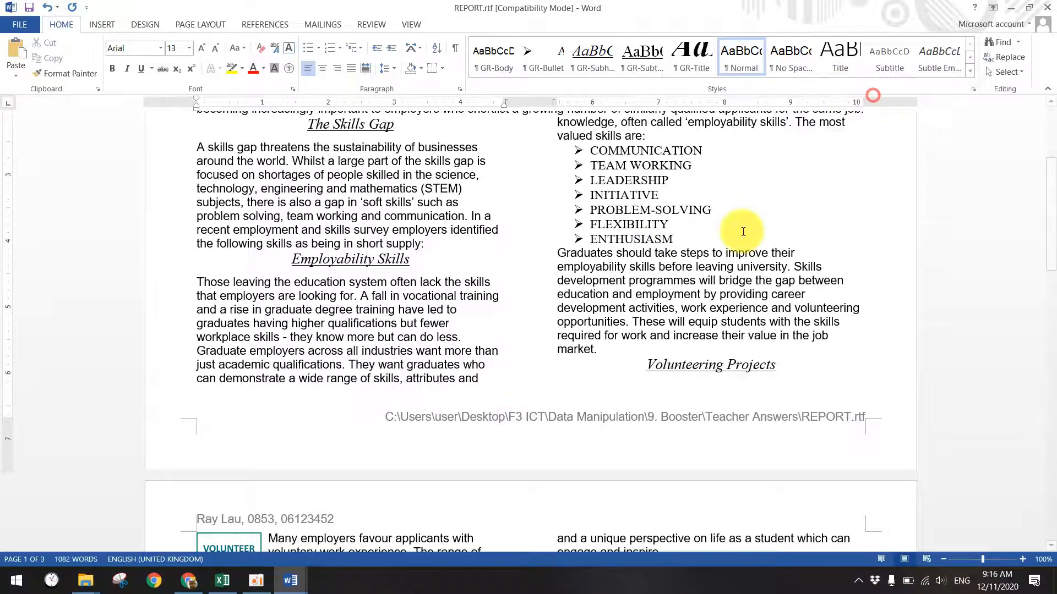
scroll(524, 429, "up", 3)
scroll(507, 302, "down", 15)
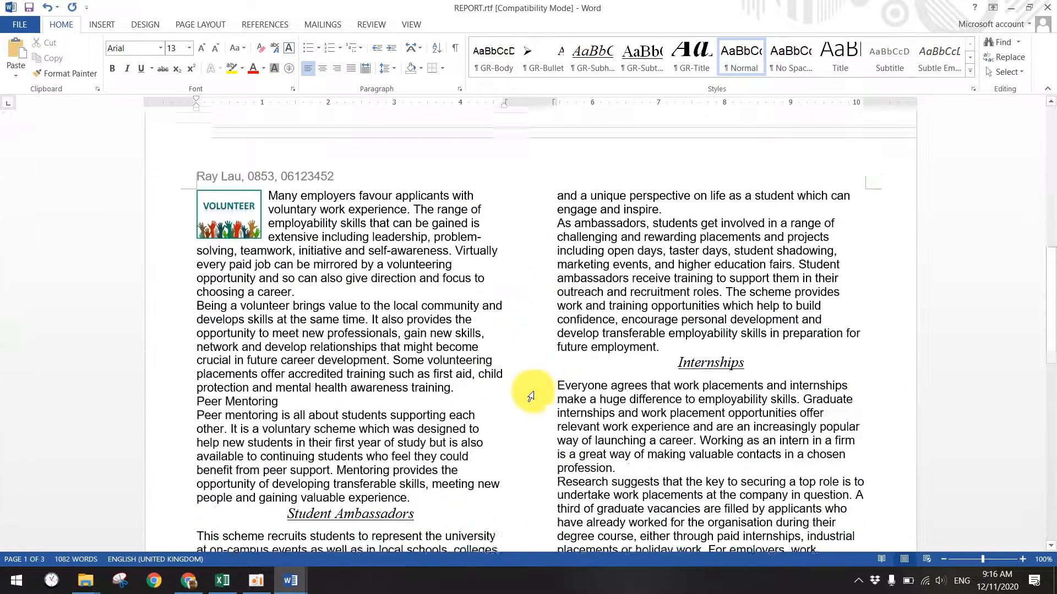
scroll(534, 383, "down", 2)
left_click(1047, 7)
- Discard the report's changes, select 'Open the file EMPLOY.rtf', and bring up the 5. Booster folder
left_click(535, 318)
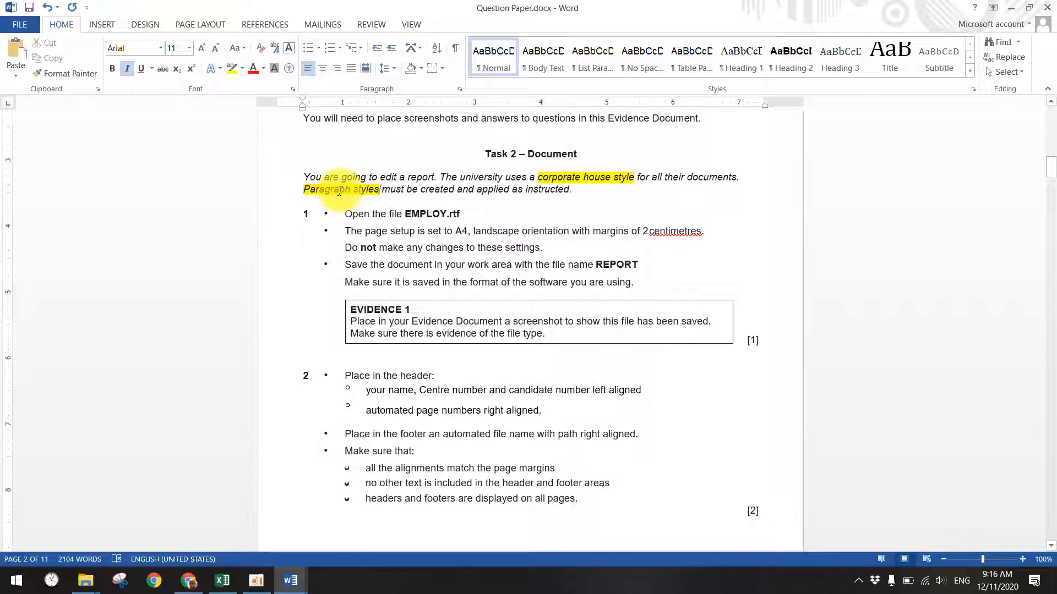
left_click_drag(358, 212, 472, 216)
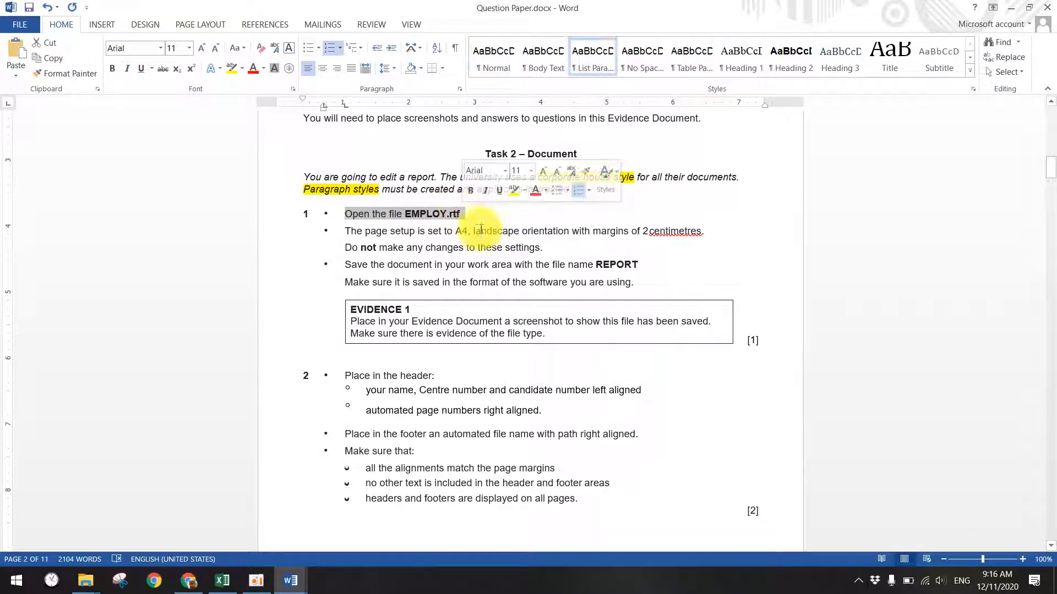
left_click(101, 571)
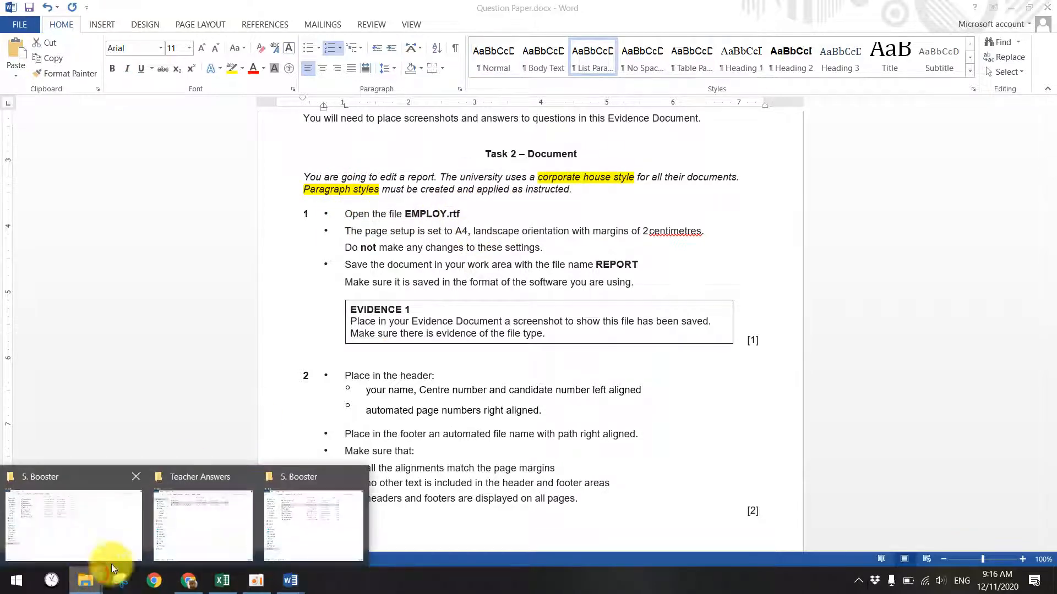
left_click(305, 513)
mouse_move(87, 588)
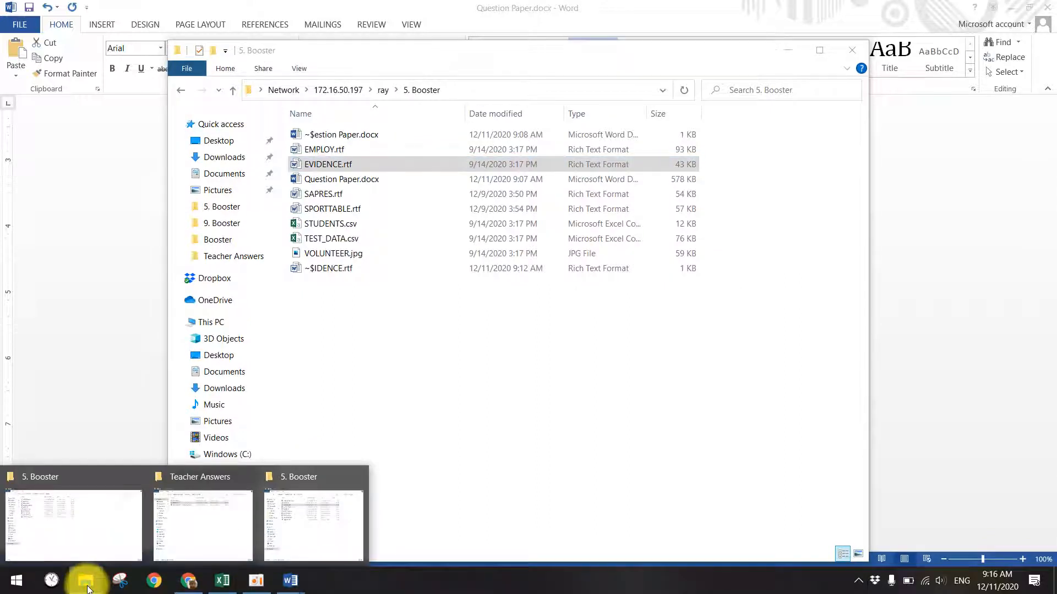
- Open EMPLOY.rtf in Word 2013, enable editing and maximize its window
left_click(344, 149)
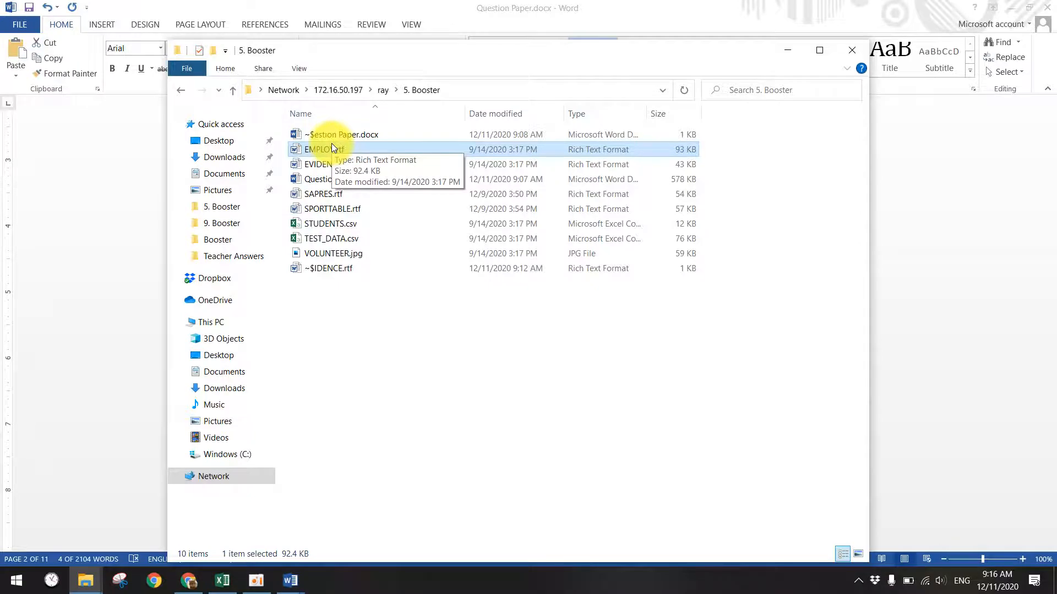
left_click(16, 581)
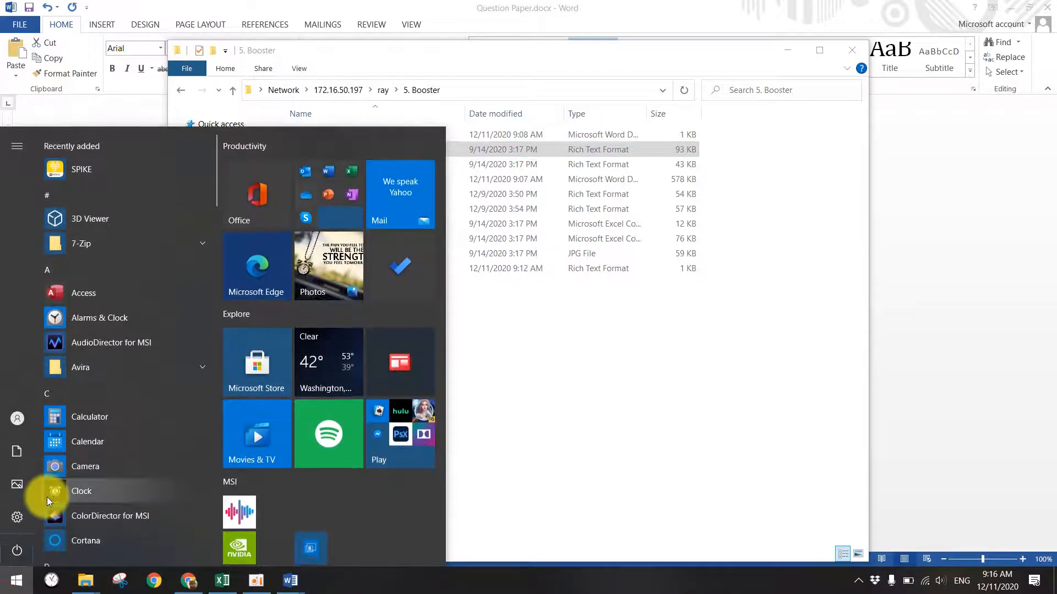
type("word")
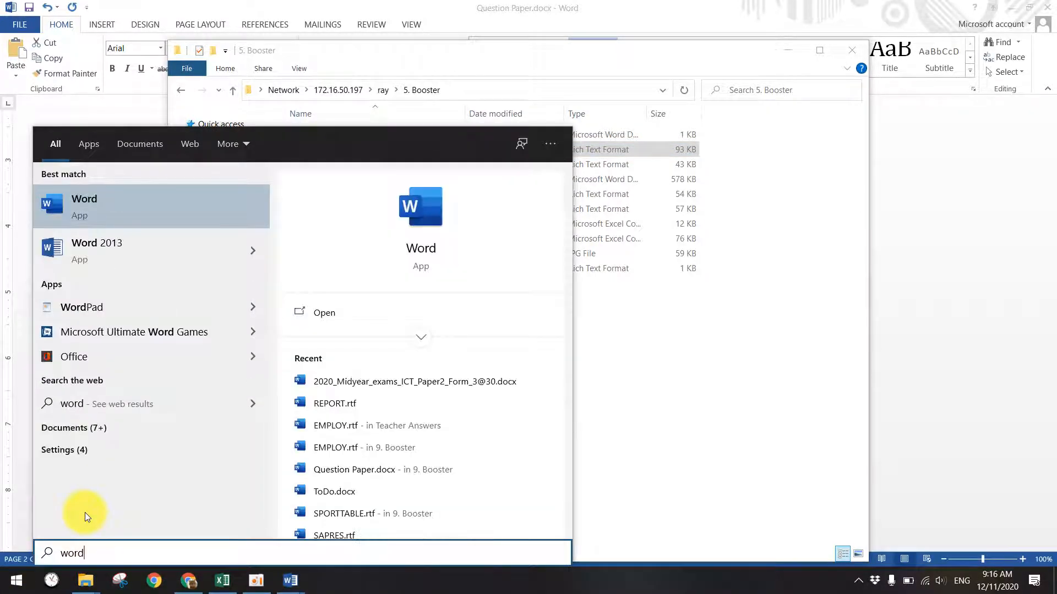
left_click(114, 265)
left_click_drag(311, 10, 603, 208)
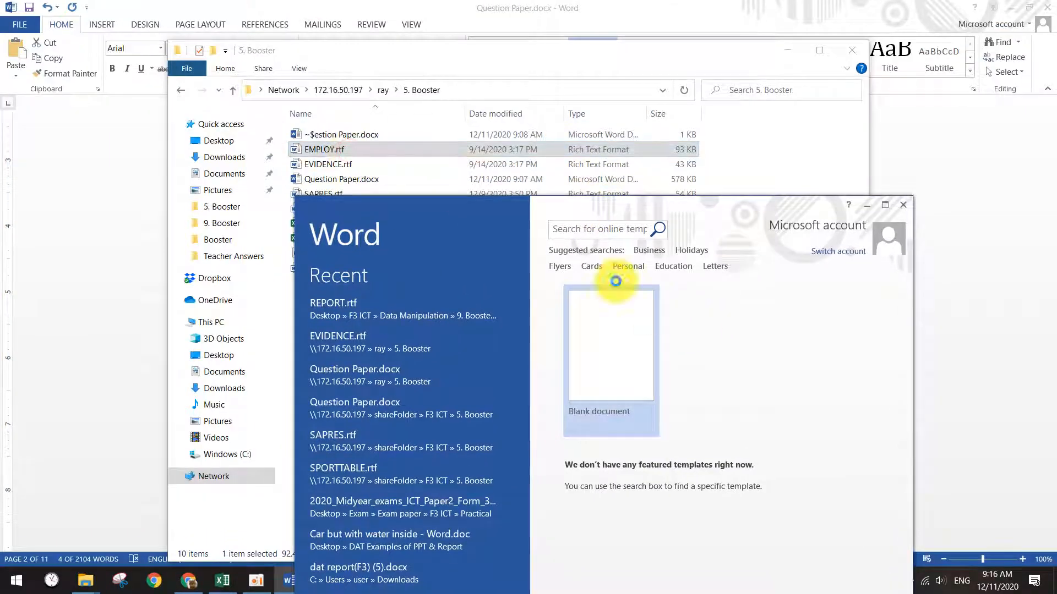
left_click(840, 227)
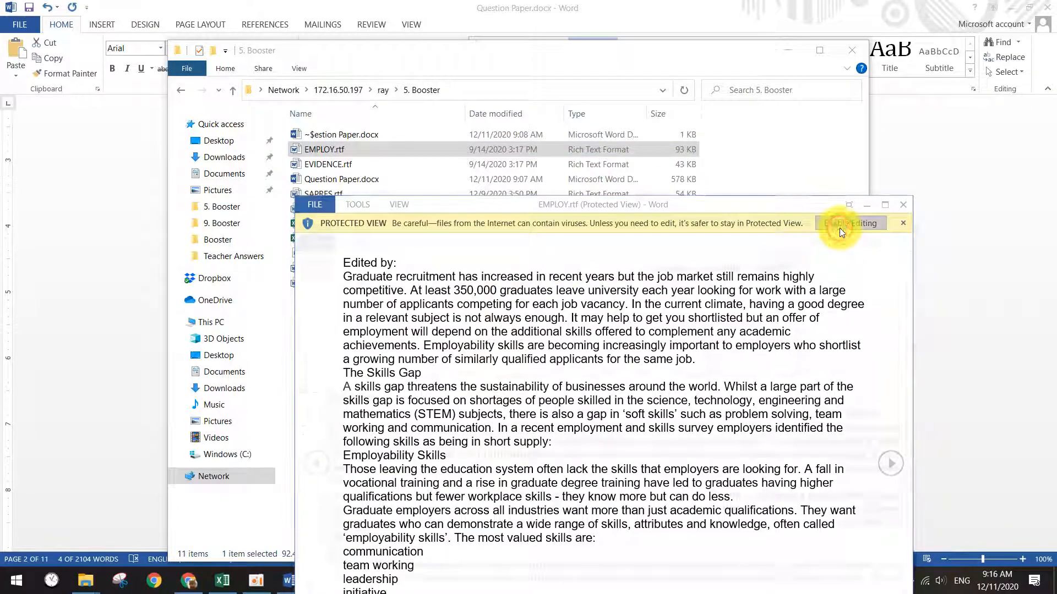
left_click(884, 206)
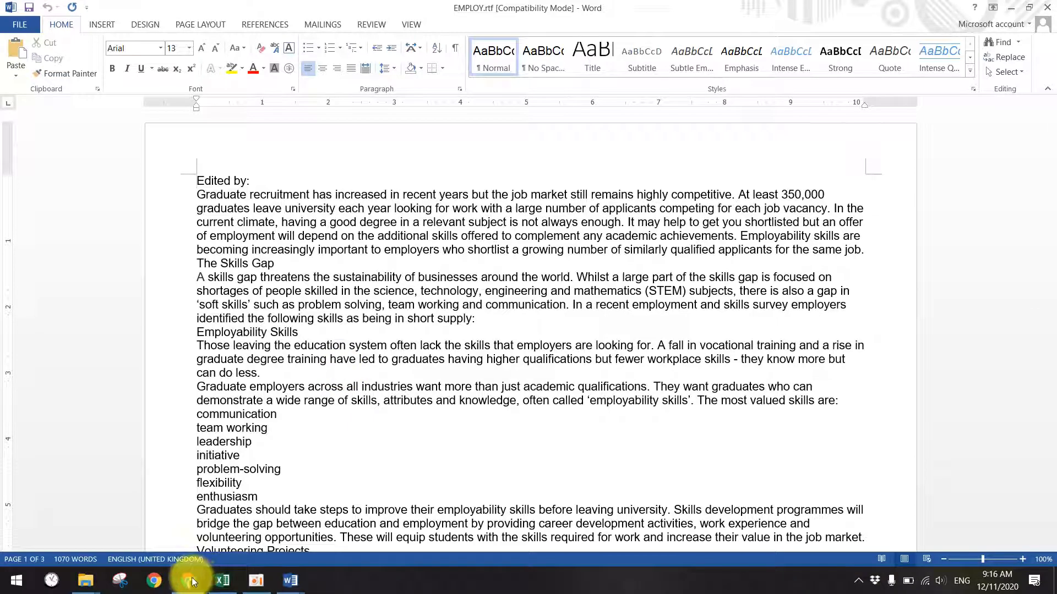
- Switch to Question Paper.docx and select the phrase 'A4, landscape' in Task 2
mouse_move(281, 570)
left_click(266, 547)
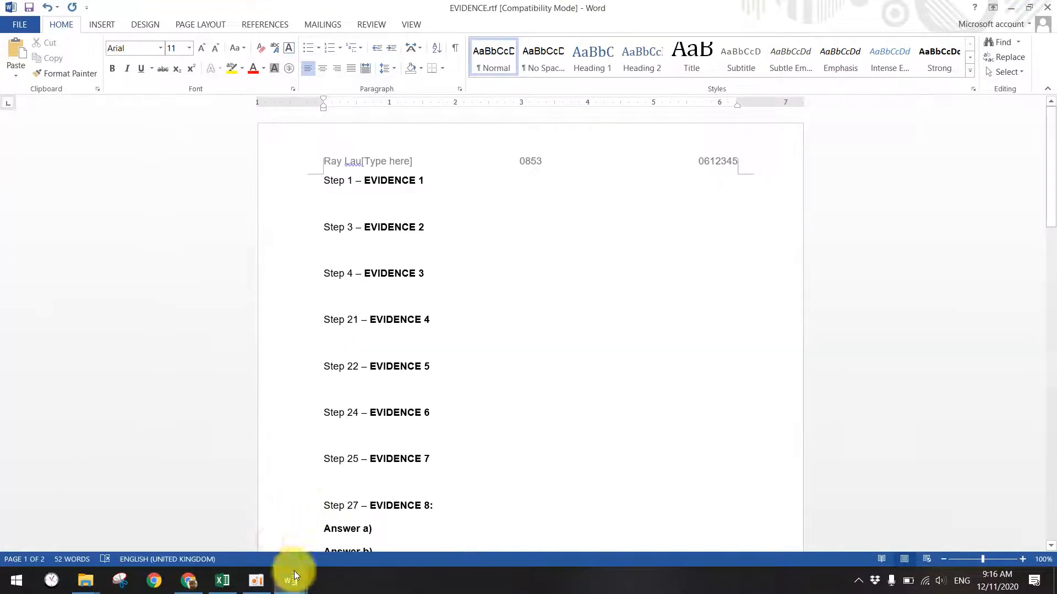
left_click(171, 537)
left_click_drag(377, 231, 496, 227)
left_click(464, 230)
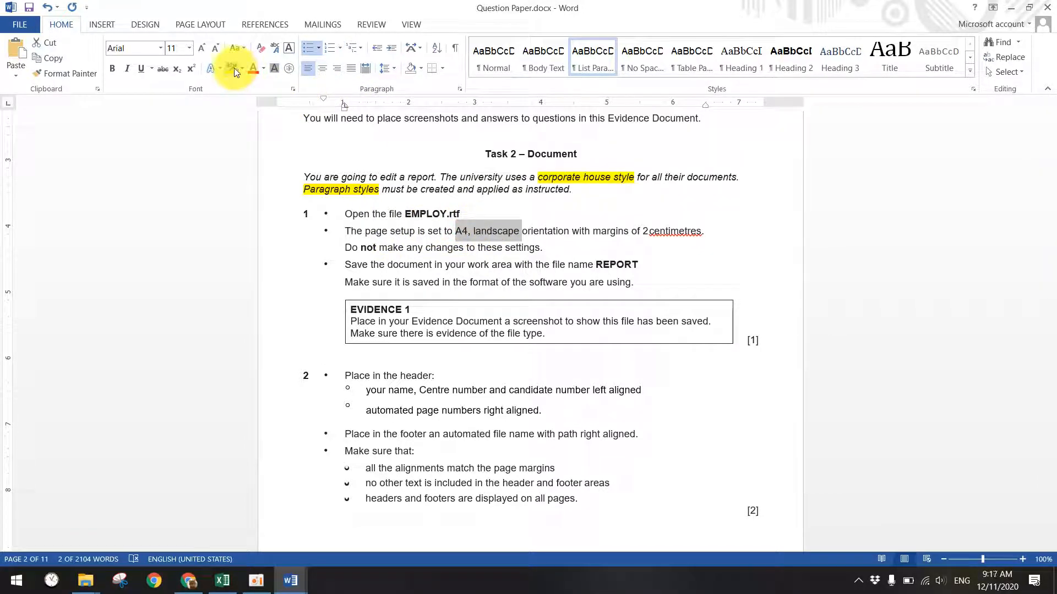
- Highlight 'A4, landscape' and 'margins of 2centimetres' in yellow
left_click(234, 72)
left_click_drag(572, 231, 700, 232)
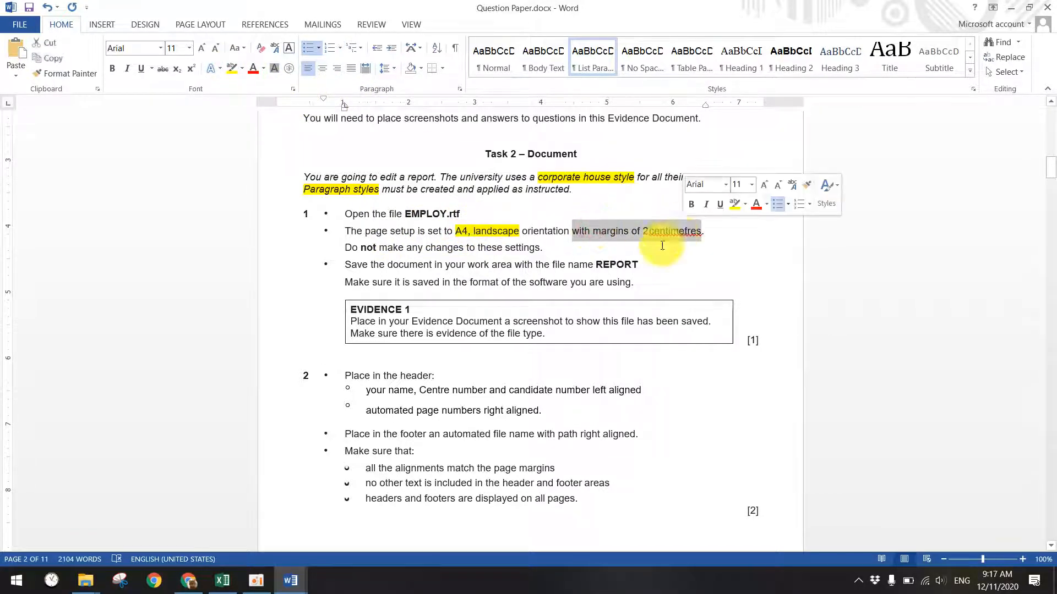
left_click(662, 246)
left_click_drag(594, 231, 701, 232)
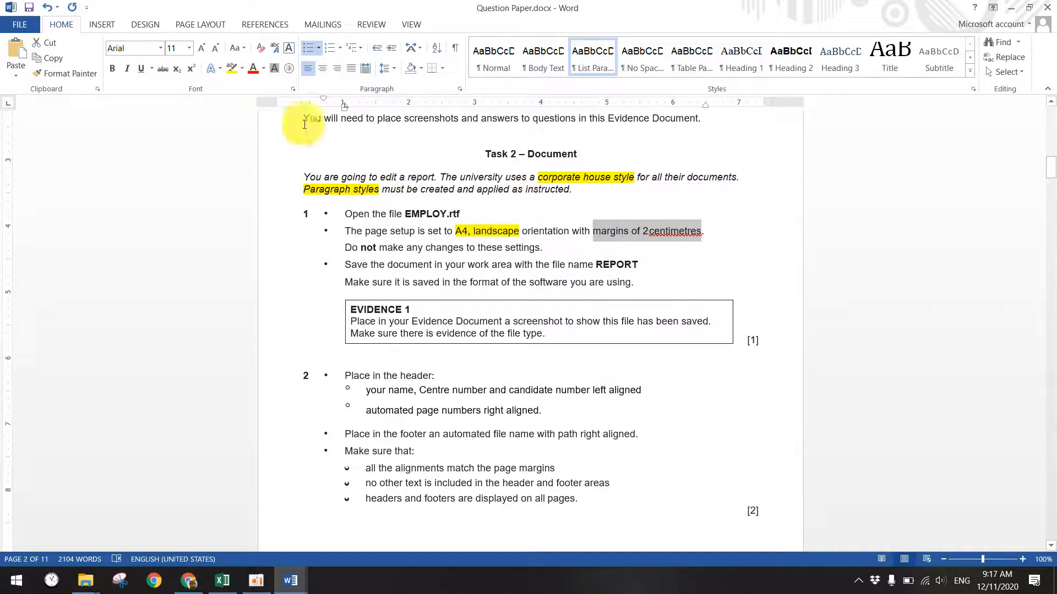
left_click(234, 72)
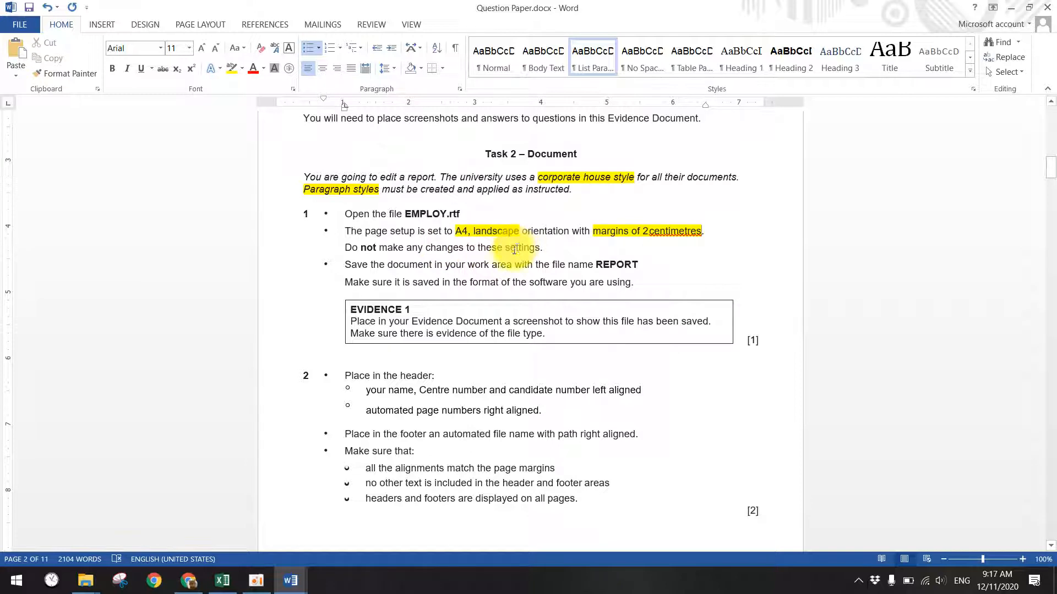
- Highlight the file name 'REPORT' and 'format of the software' in yellow
scroll(514, 249, "down", 1)
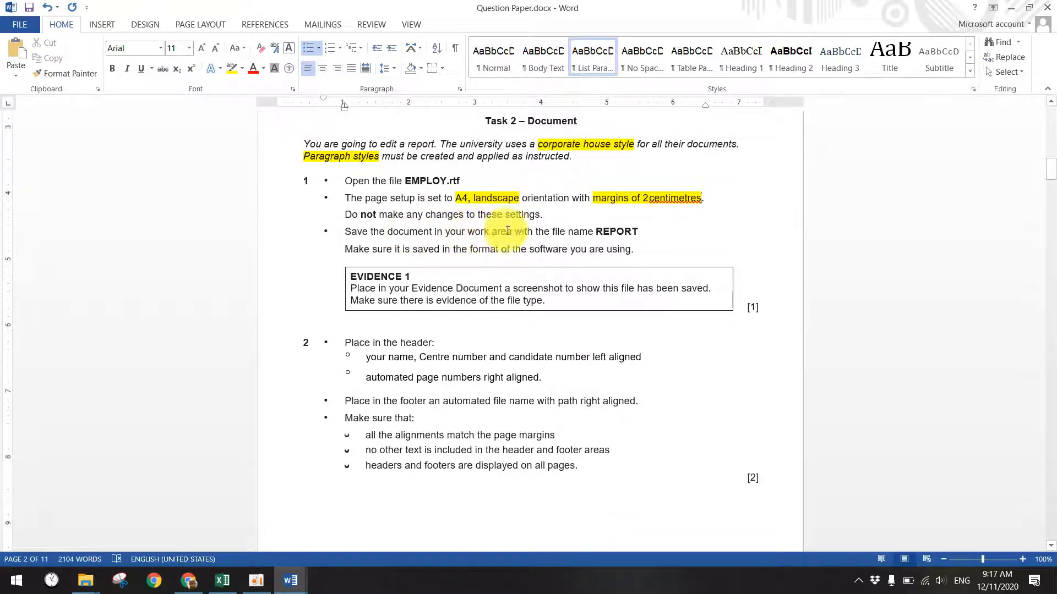
left_click_drag(597, 231, 637, 231)
left_click(232, 67)
key("Right")
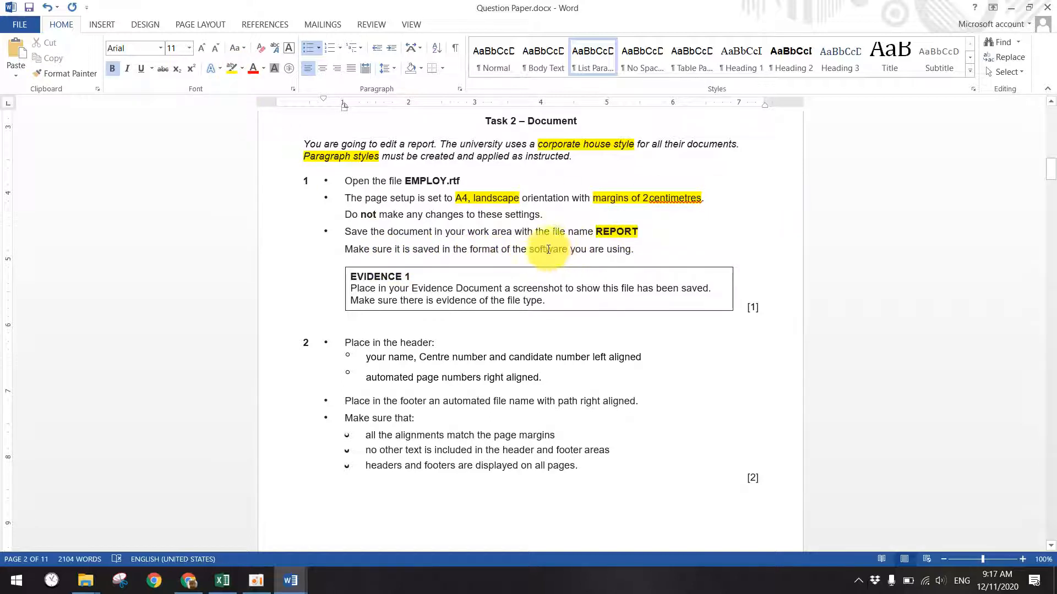
left_click_drag(470, 249, 569, 250)
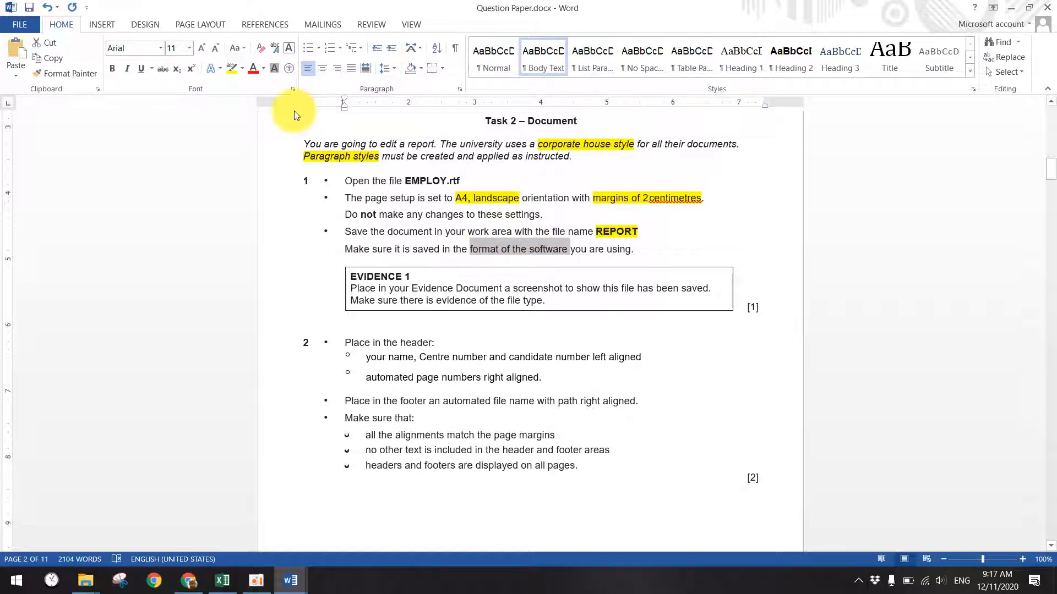
left_click(228, 70)
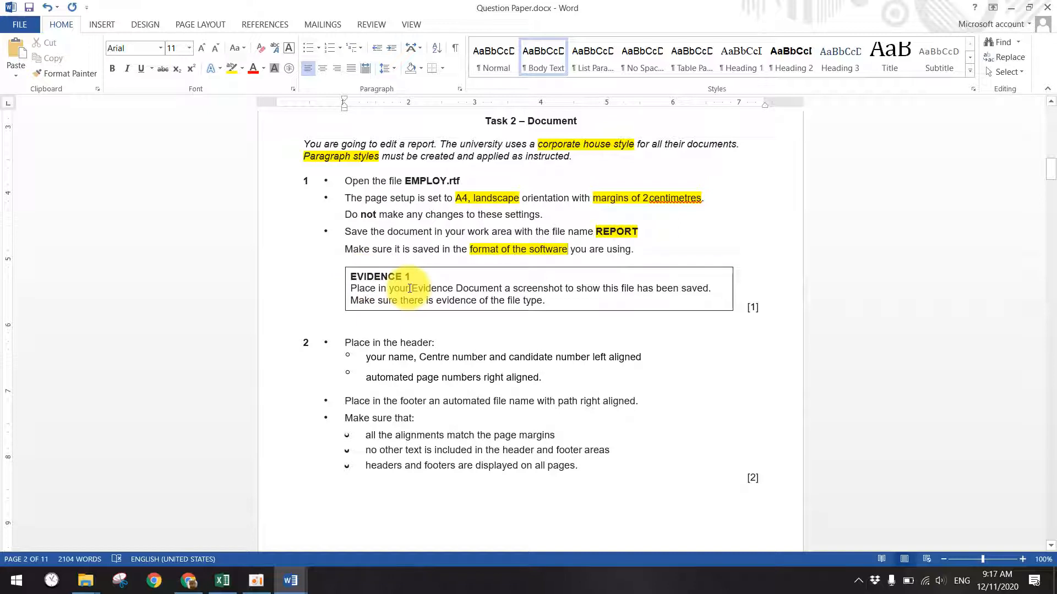
- Highlight 'show this file has been saved' in the Evidence box in yellow
double_click(429, 287)
left_click_drag(578, 288, 704, 288)
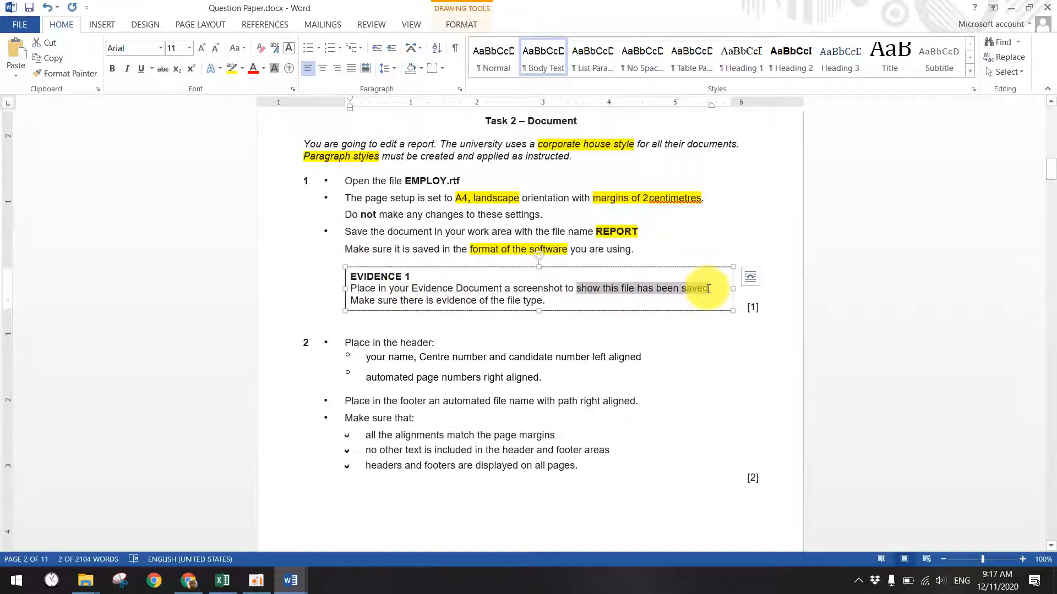
left_click(232, 69)
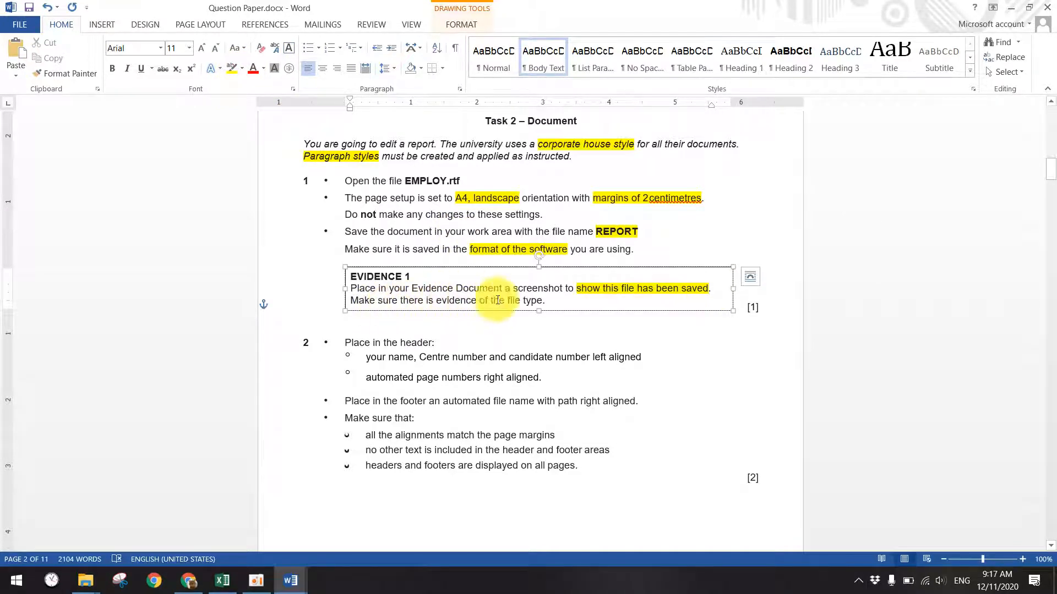
left_click(519, 334)
scroll(415, 208, "up", 1)
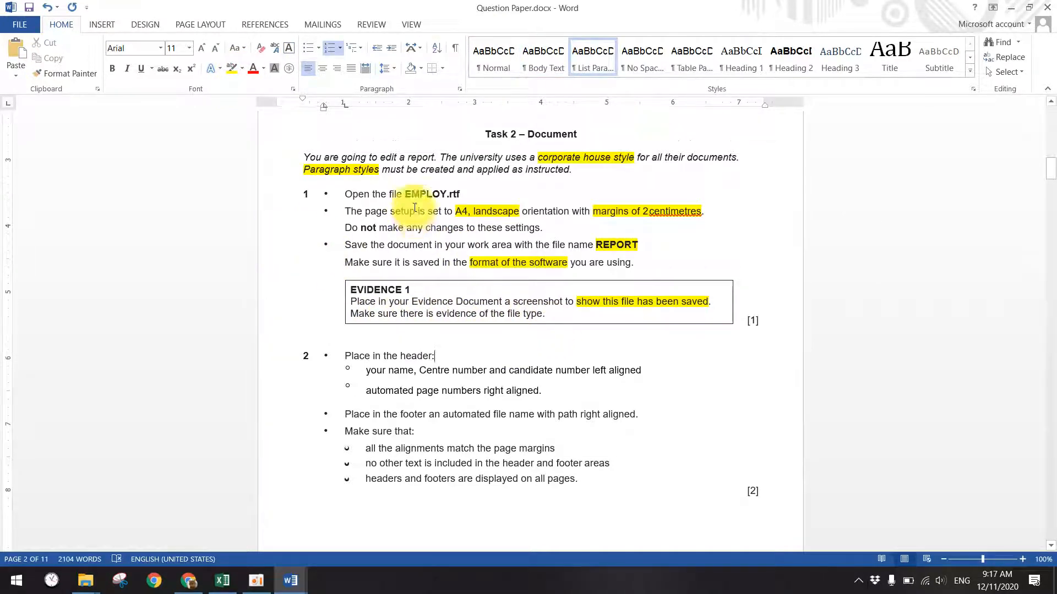
scroll(414, 208, "up", 1)
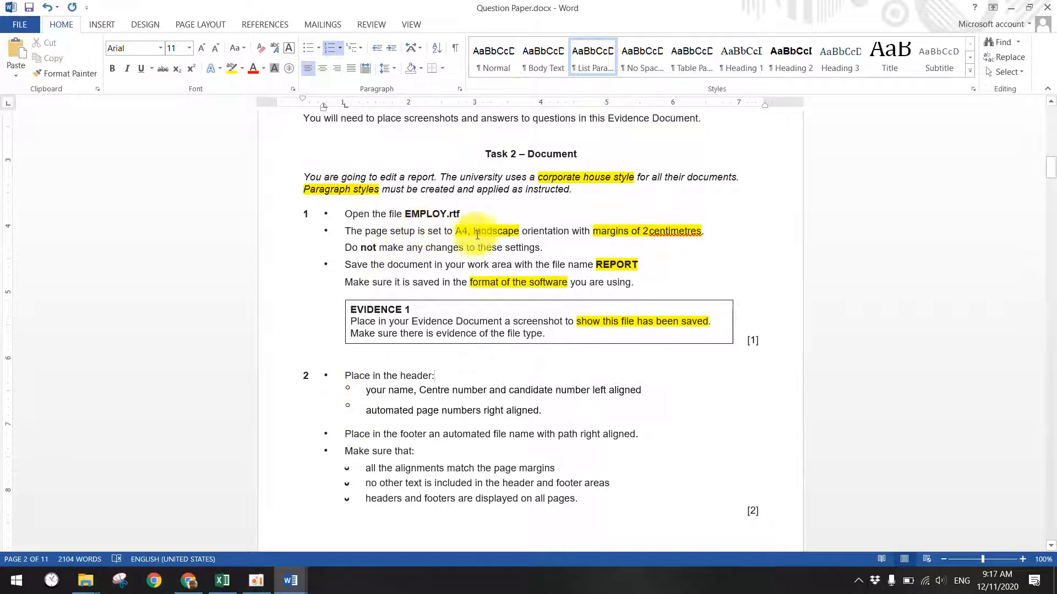
- Set EMPLOY.rtf to A4 paper size in landscape orientation
mouse_move(288, 578)
left_click(406, 462)
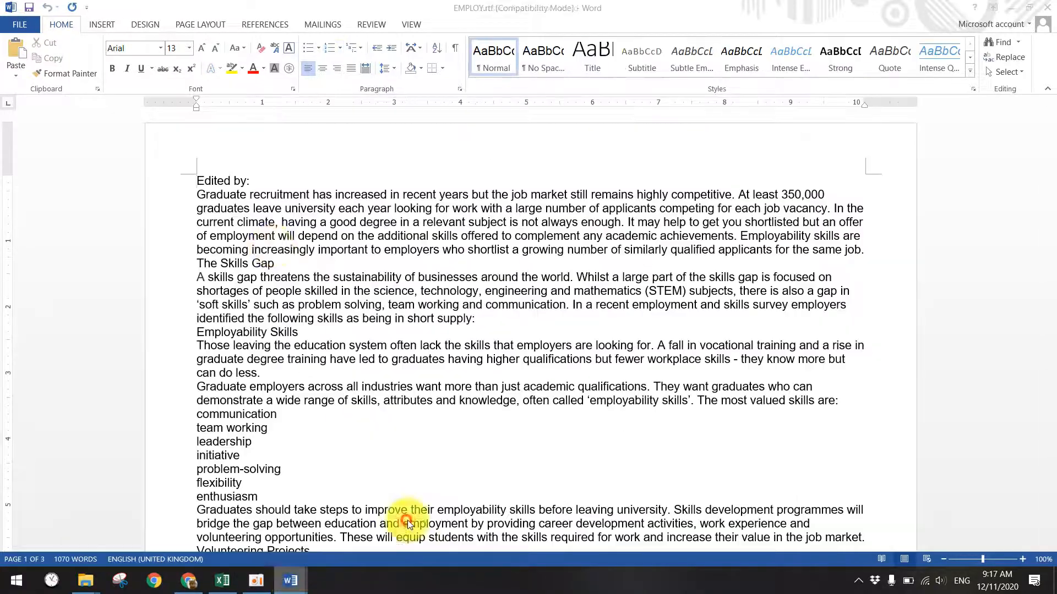
left_click(175, 25)
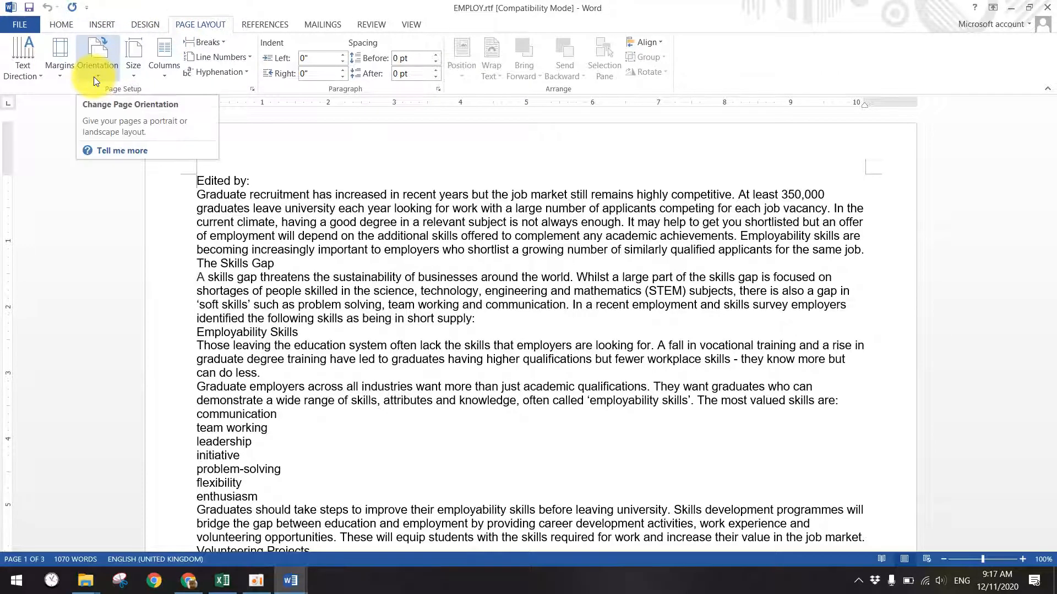
left_click(133, 77)
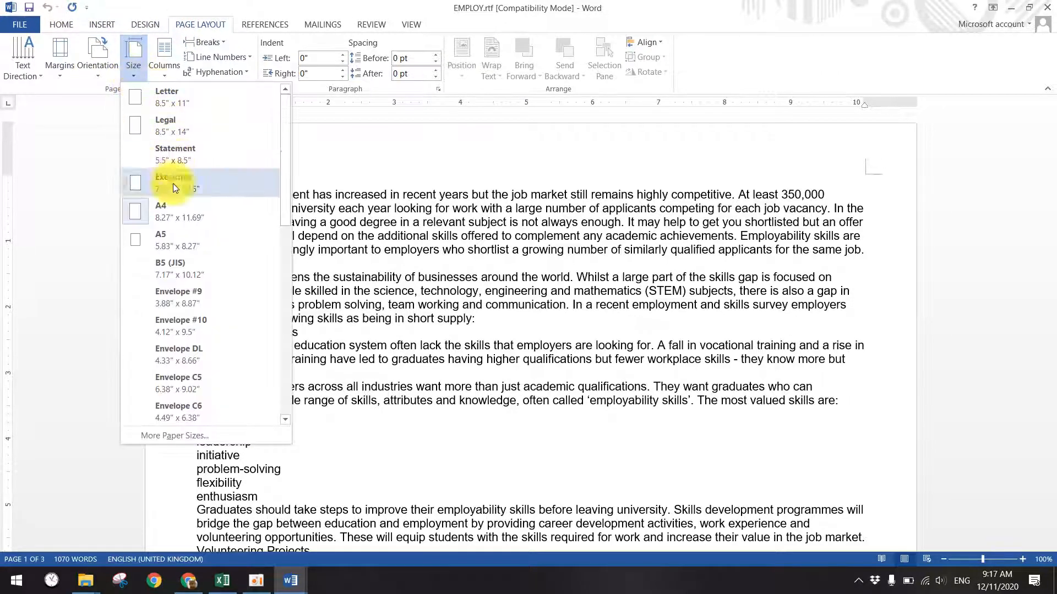
left_click(173, 212)
left_click(61, 77)
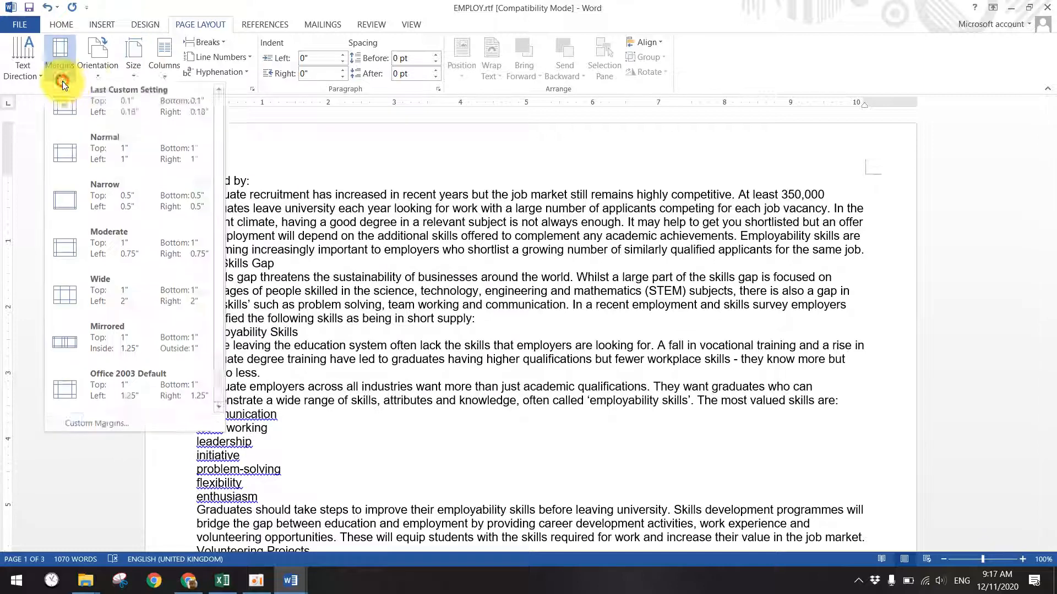
left_click(92, 79)
left_click(124, 130)
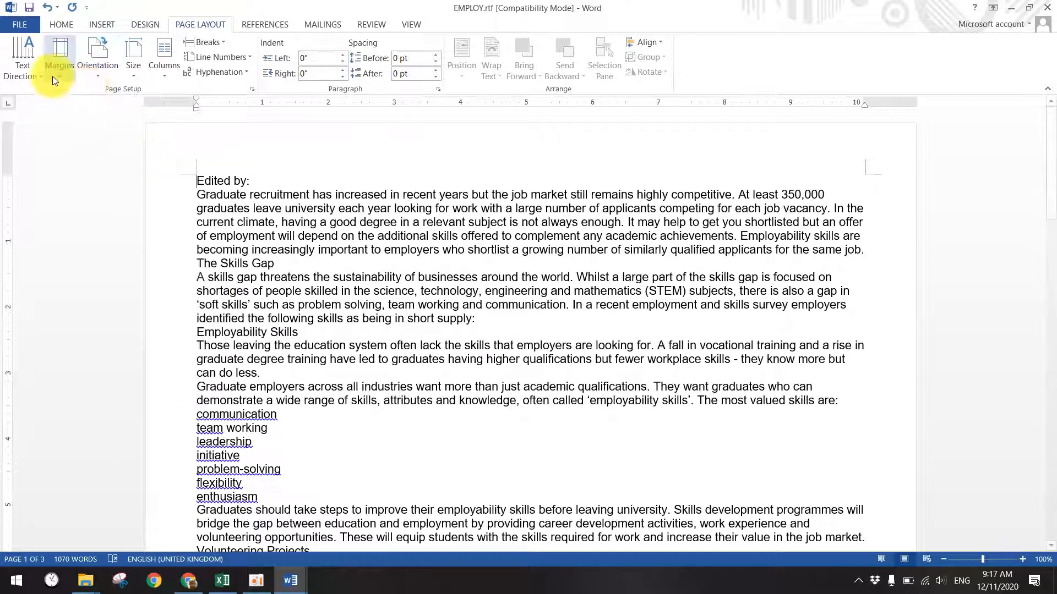
- Open Custom Margins, cancel it, and recheck the Question Paper's margin requirement
left_click(54, 76)
left_click(121, 419)
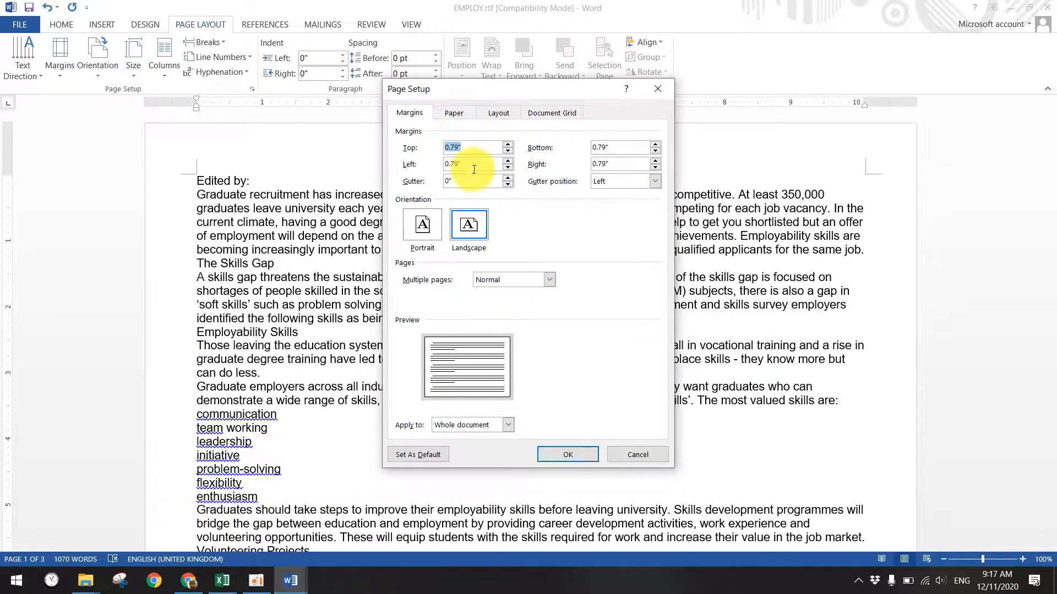
left_click(638, 454)
mouse_move(286, 581)
left_click(180, 525)
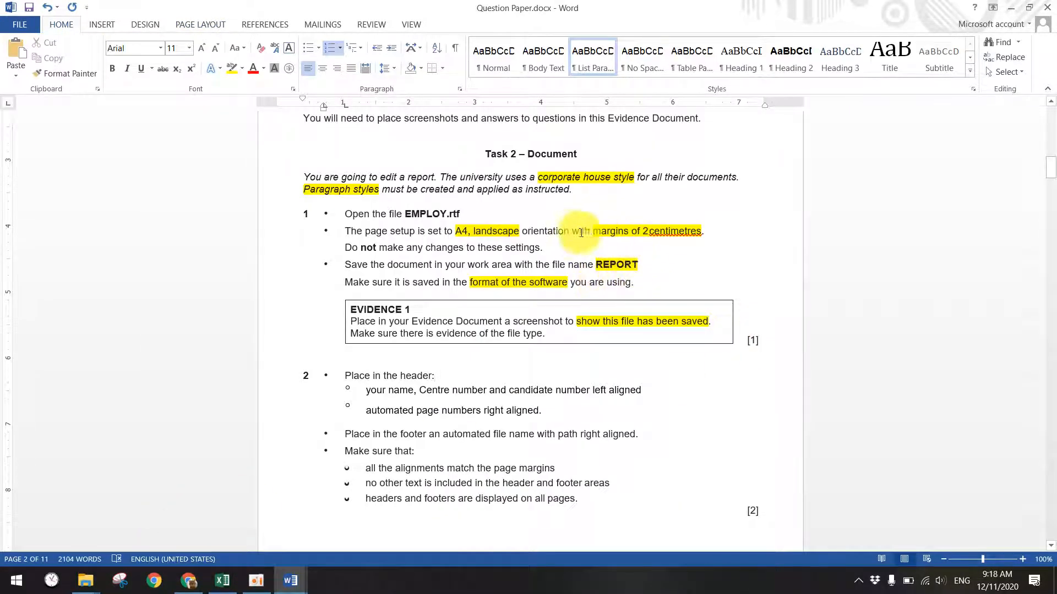
left_click(1007, 10)
- Set all page margins to 2 cm through Custom Margins
left_click(56, 79)
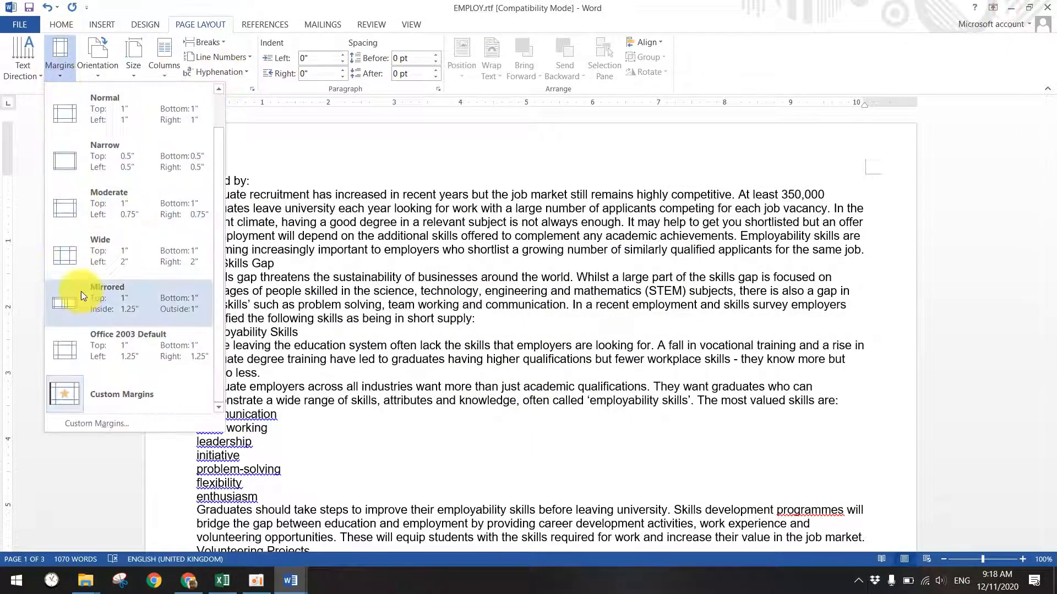
left_click(86, 422)
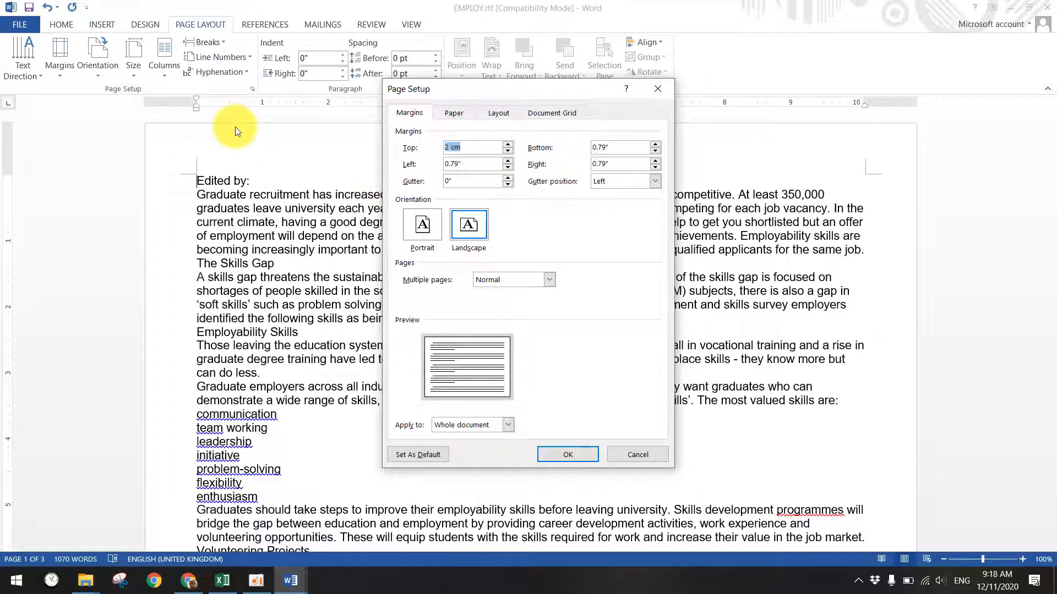
left_click(465, 167)
type("2 cm")
left_click(610, 148)
type("2 cm")
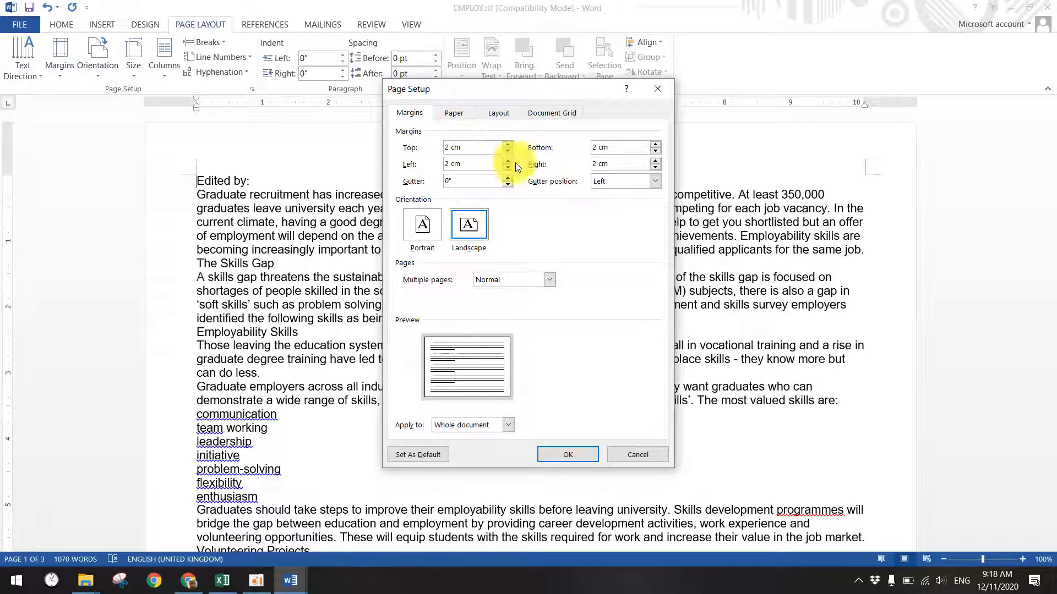
left_click(567, 454)
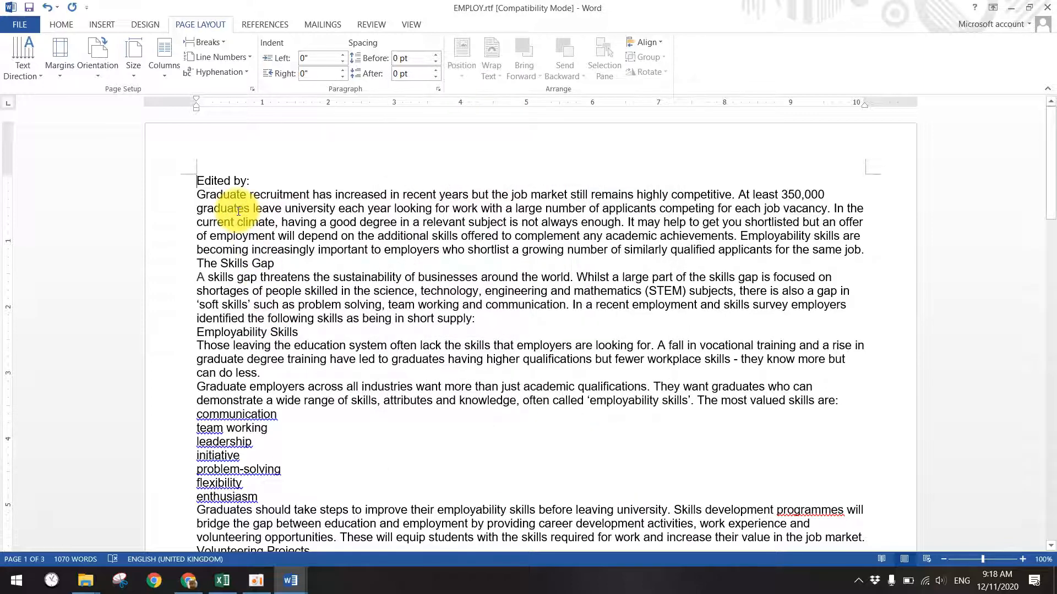
- Check the margin presets and the Question Paper's next instruction, then return to EMPLOY.rtf
left_click(60, 77)
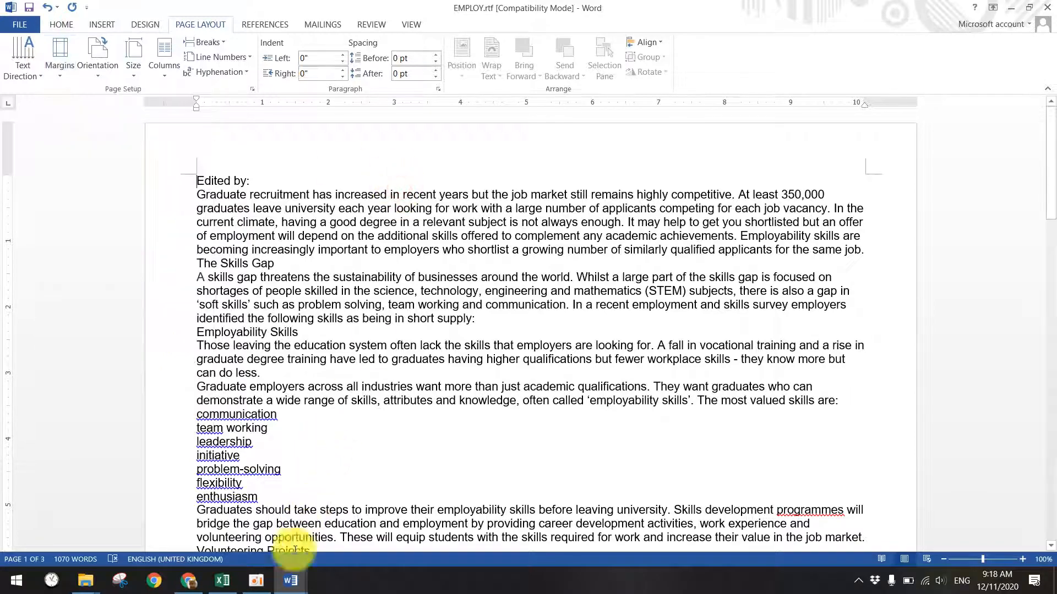
left_click(182, 548)
scroll(445, 272, "down", 4)
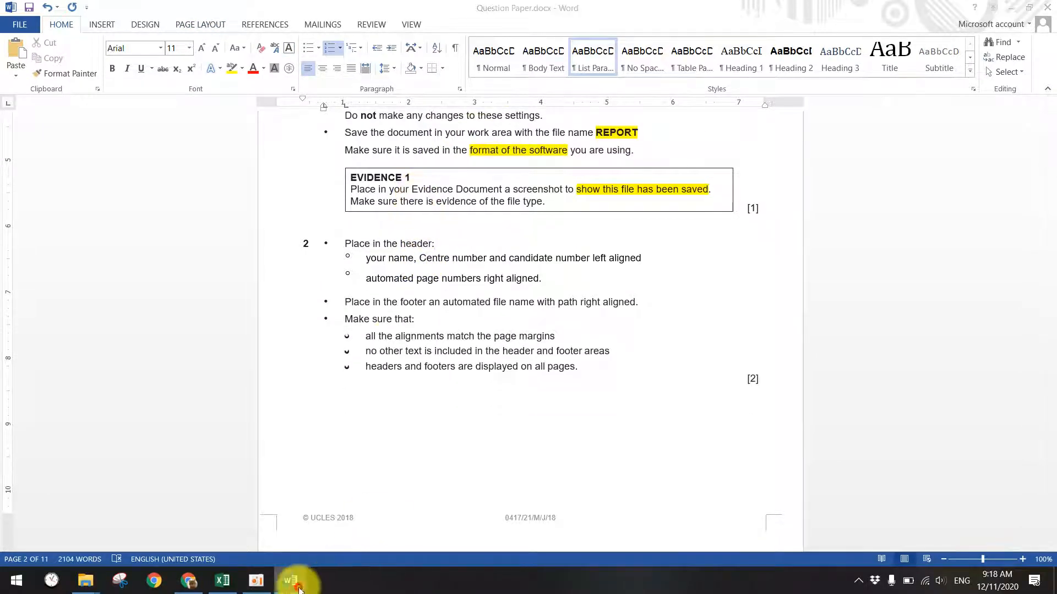
left_click(411, 523)
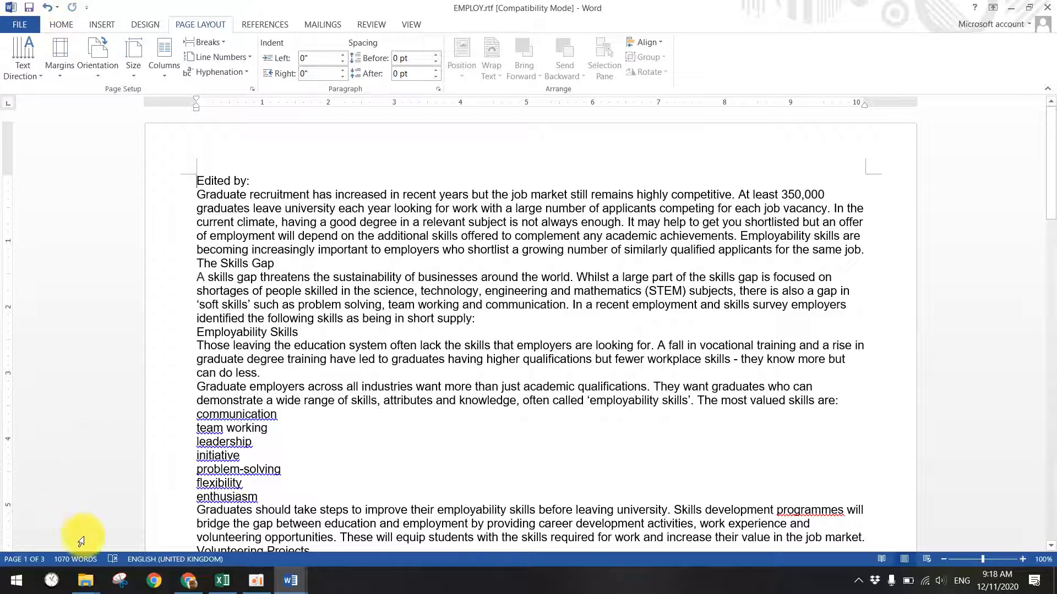
- Widen the Type column in the 5. Booster folder, then bring EMPLOY.rtf back in front
left_click(88, 579)
left_click(268, 525)
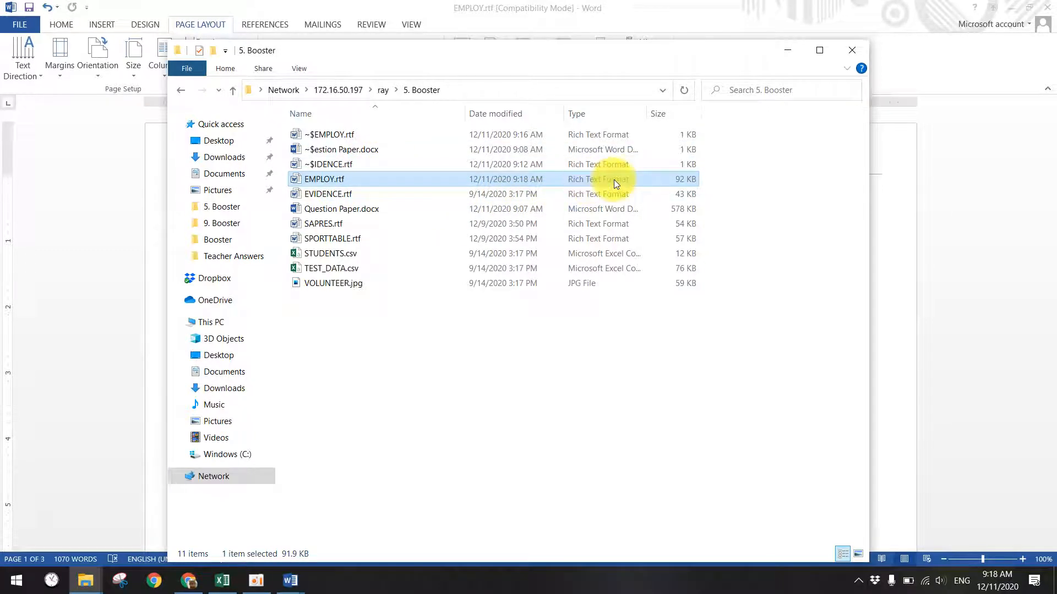
left_click_drag(648, 113, 705, 113)
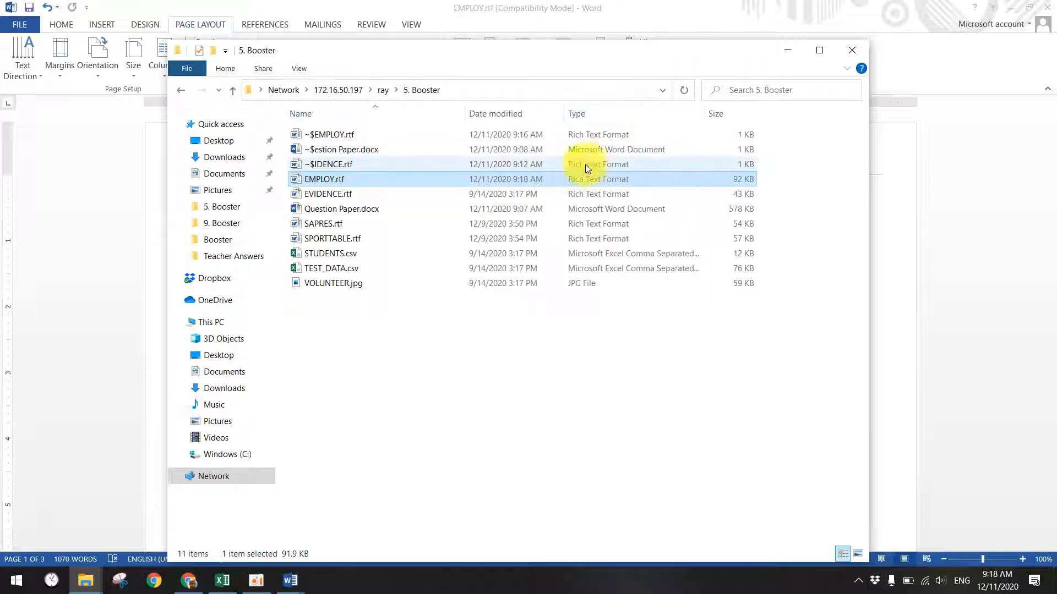
mouse_move(300, 579)
left_click(385, 495)
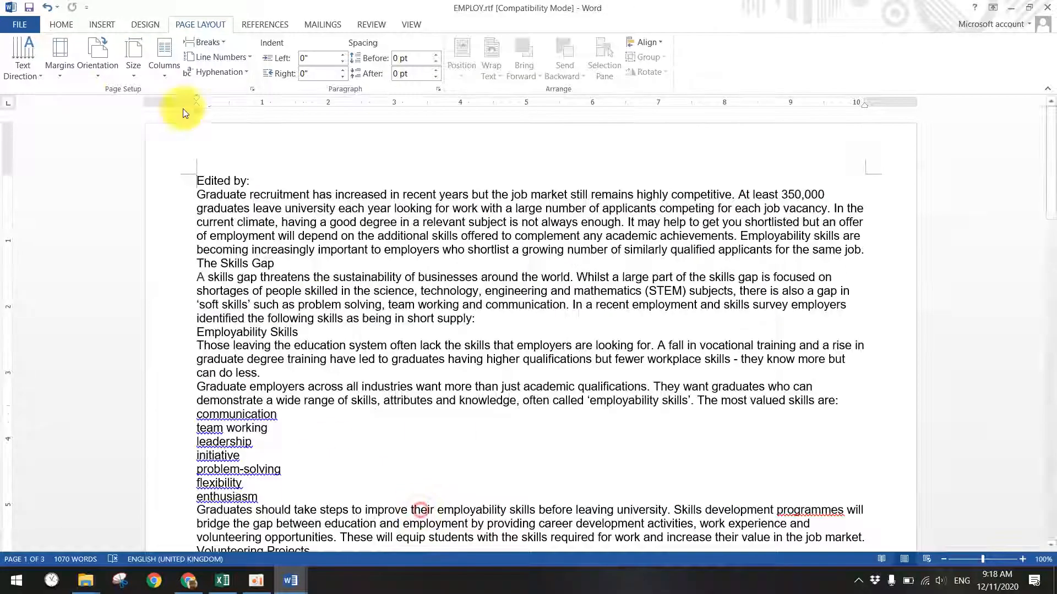
mouse_move(286, 577)
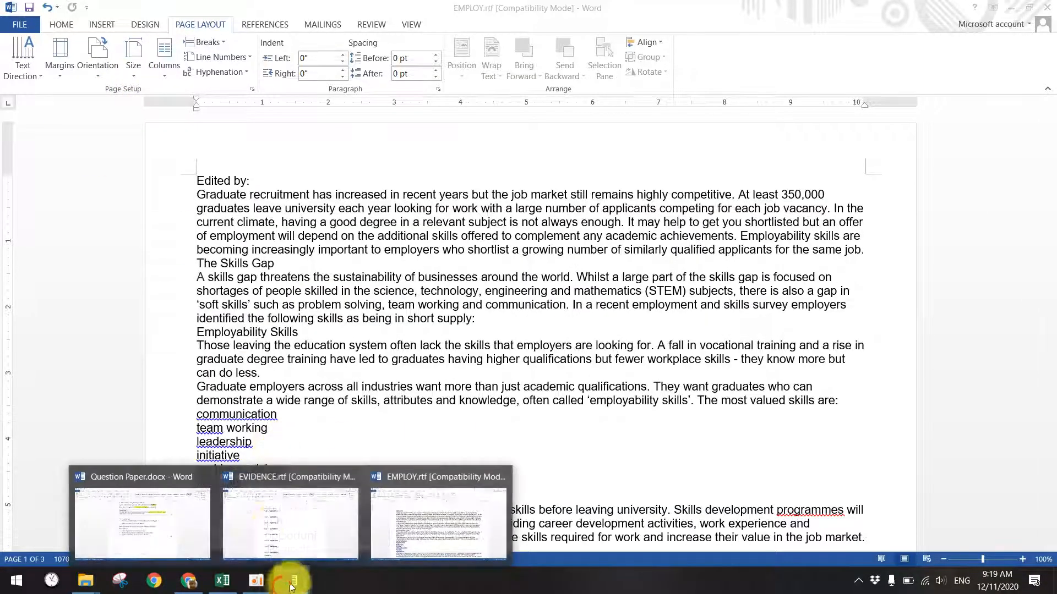
- Save the document as EMPLOY.docx in Word Document format, accepting the format upgrade
left_click(16, 25)
left_click(47, 148)
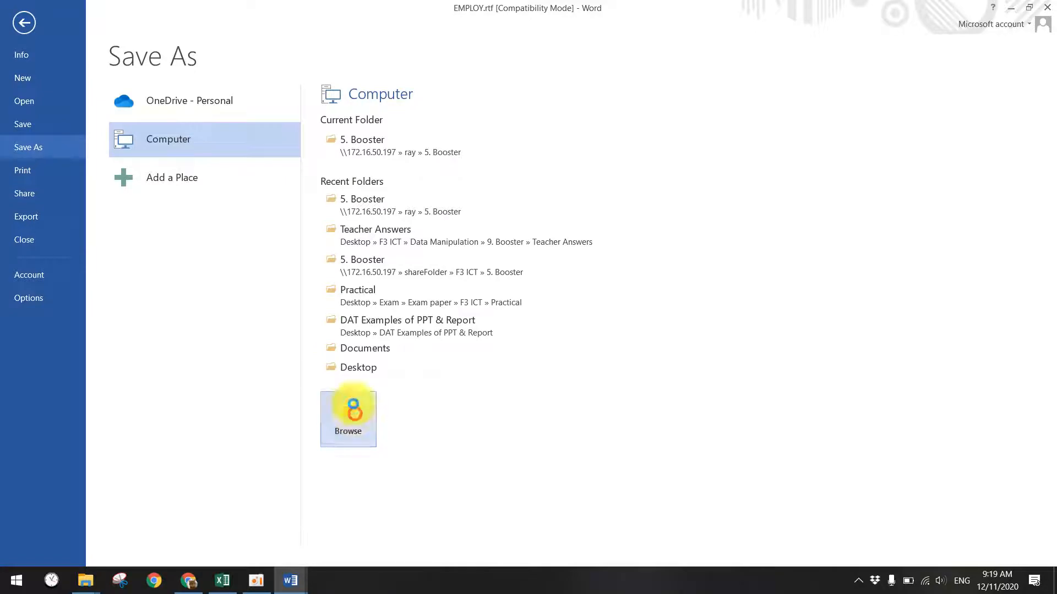
left_click(353, 408)
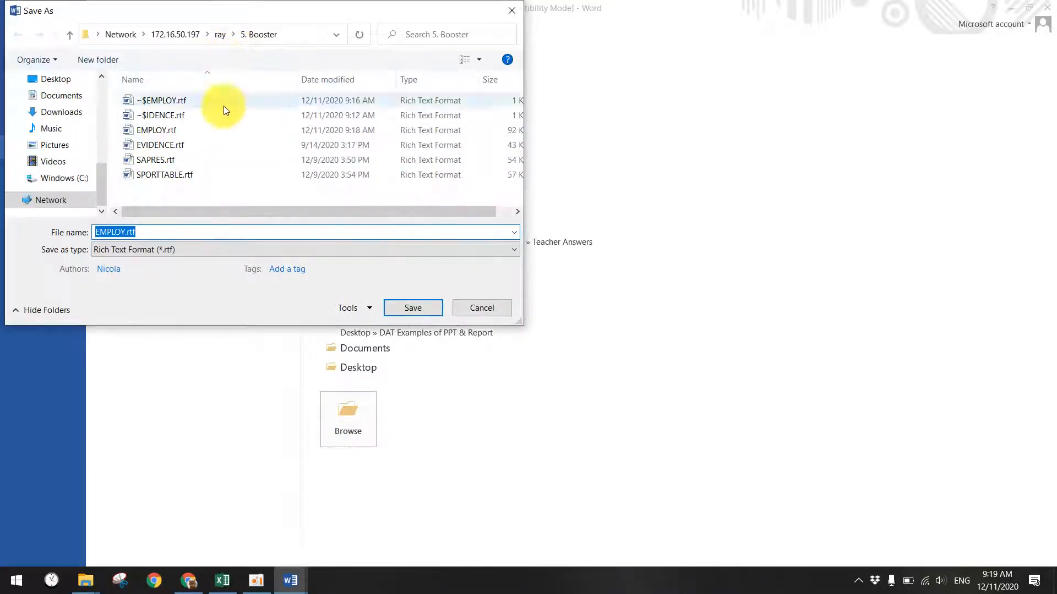
left_click(196, 250)
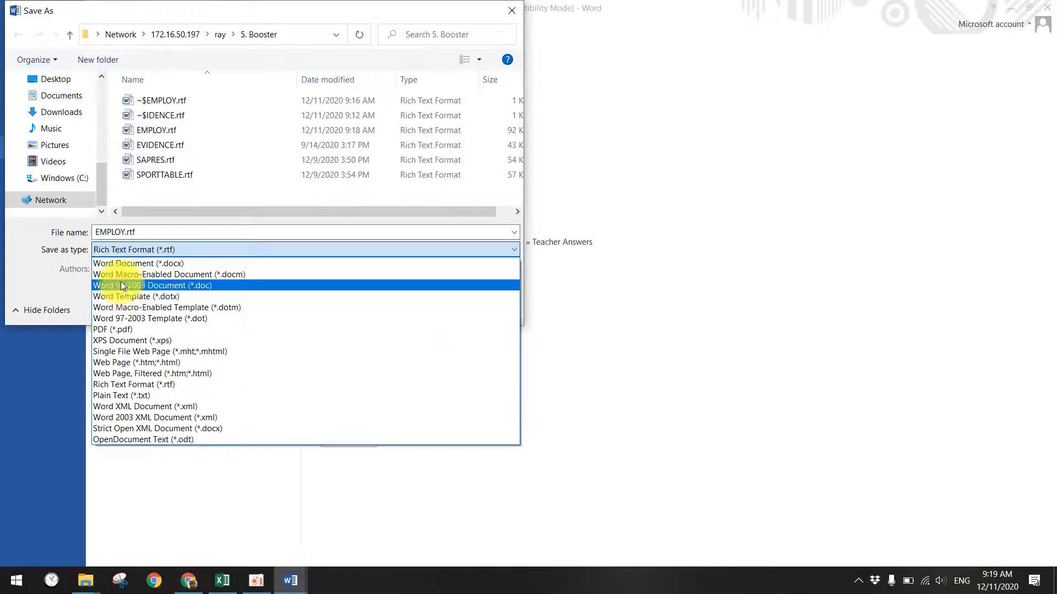
left_click(164, 265)
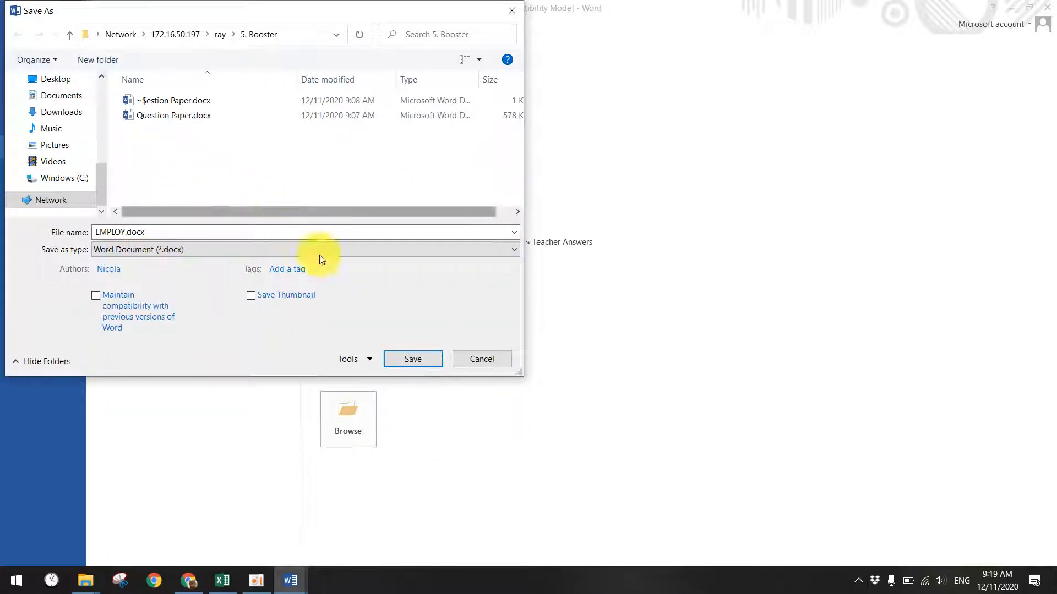
left_click(397, 361)
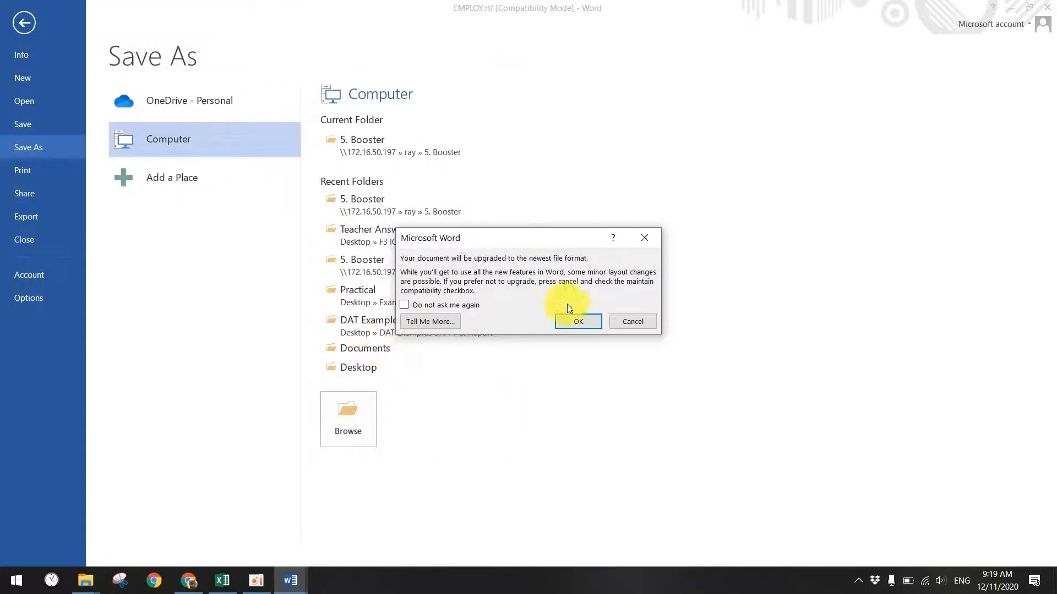
left_click(582, 329)
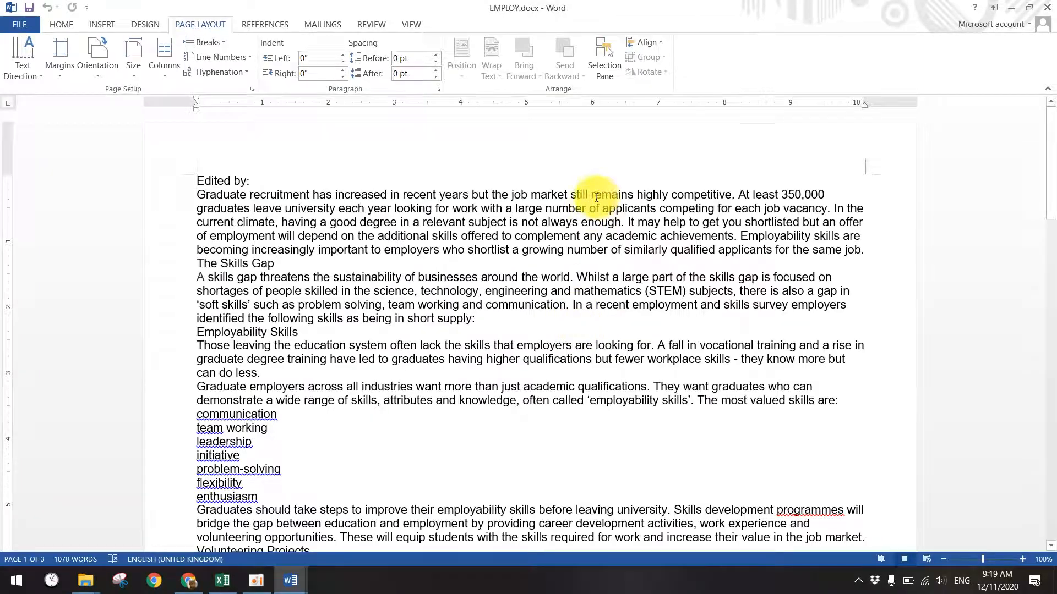
left_click(85, 580)
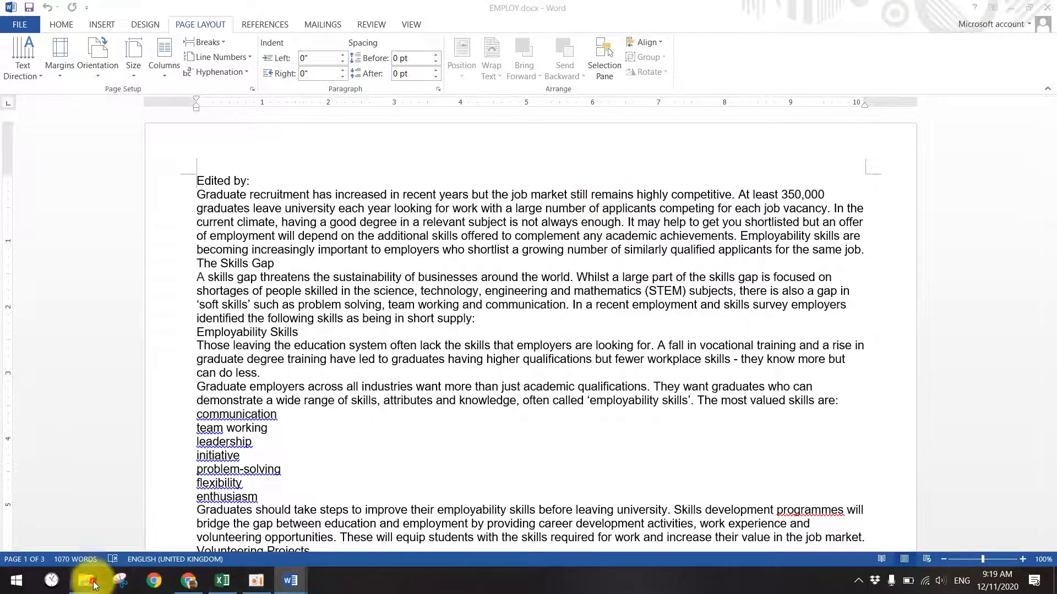
- In the 5. Booster folder, select EMPLOY.docx and show the files as Large icons
left_click(291, 526)
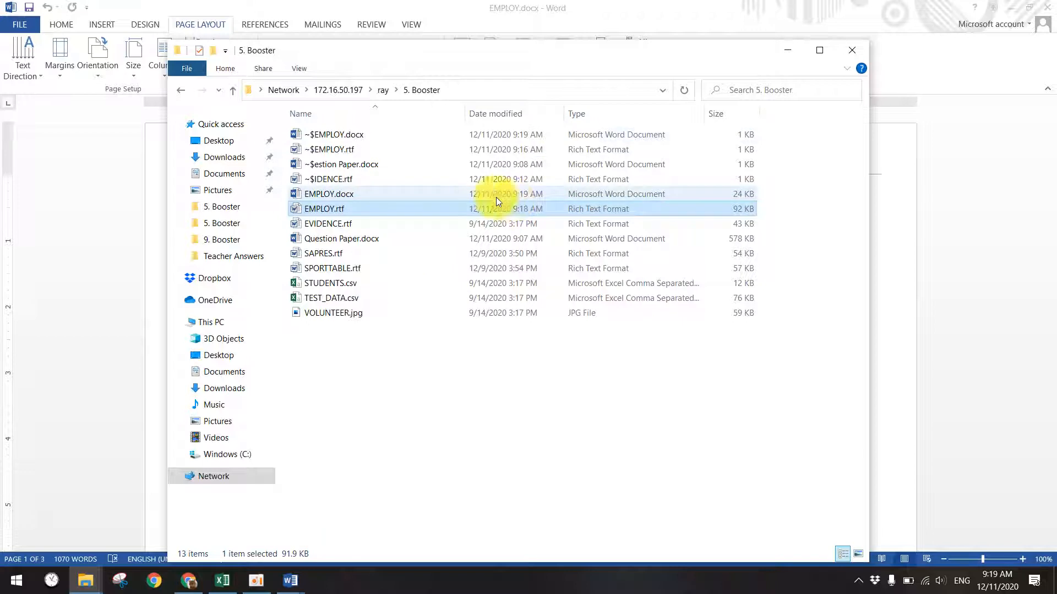
left_click(583, 404)
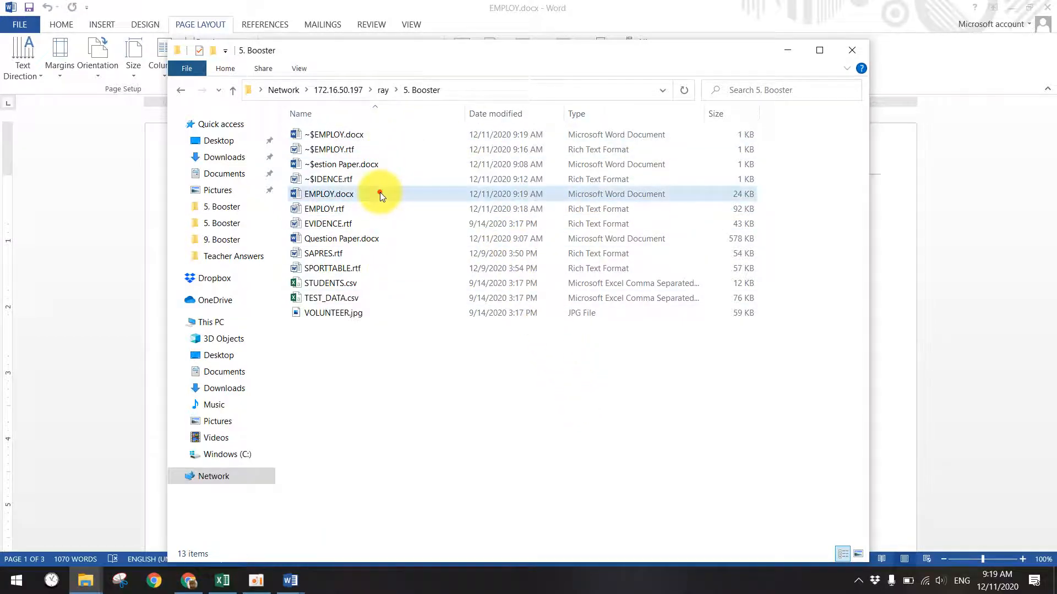
left_click(400, 197)
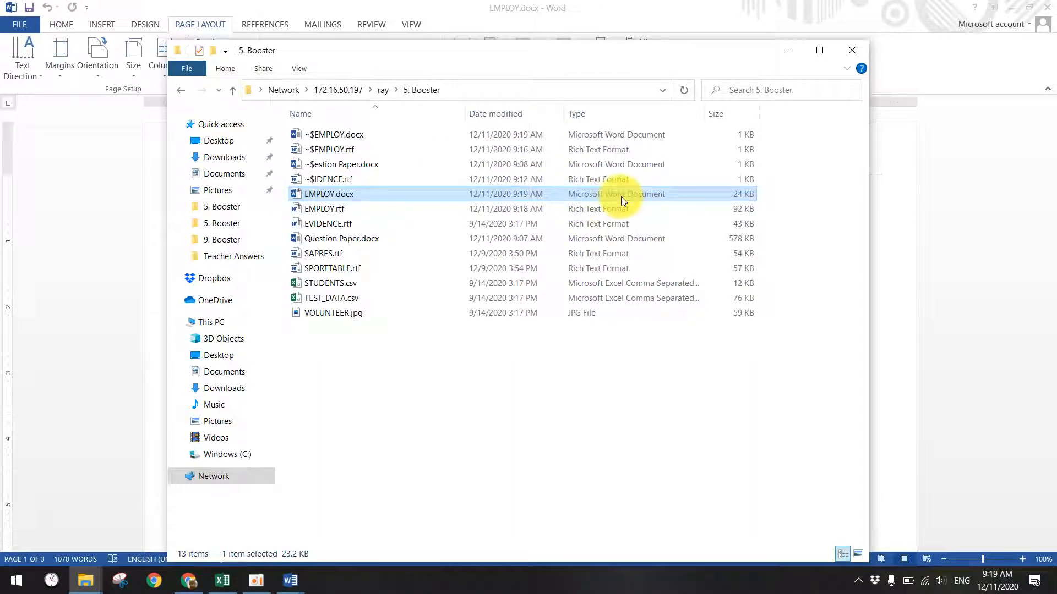
right_click(401, 352)
mouse_move(459, 365)
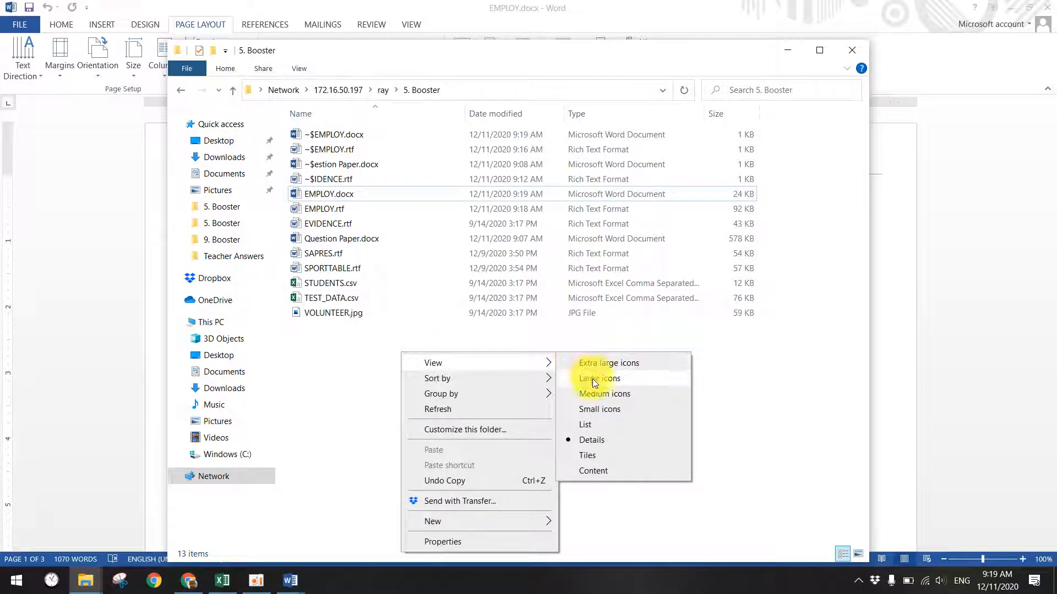
left_click(592, 378)
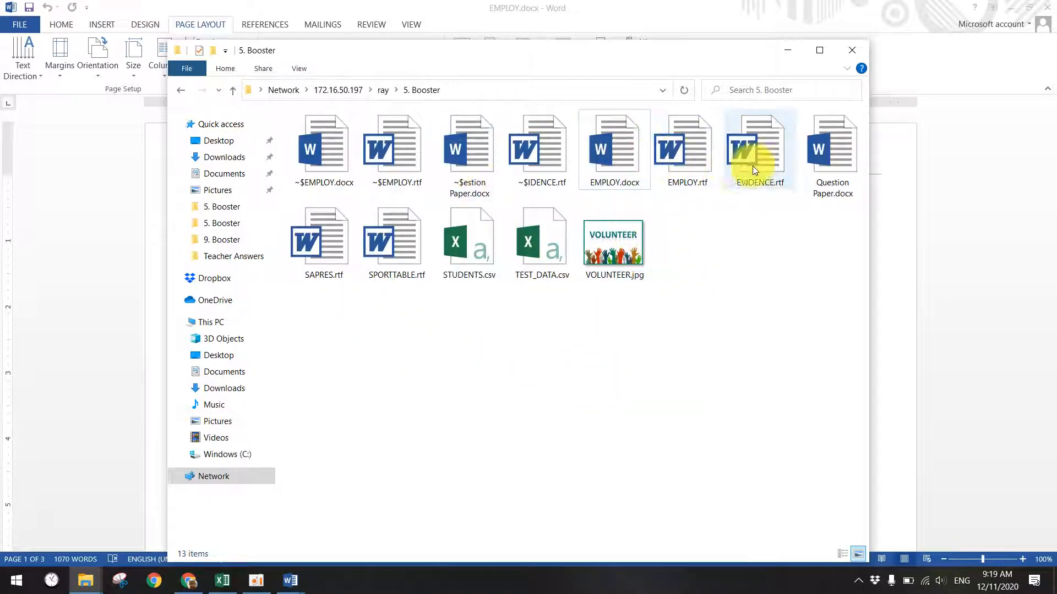
left_click(625, 147)
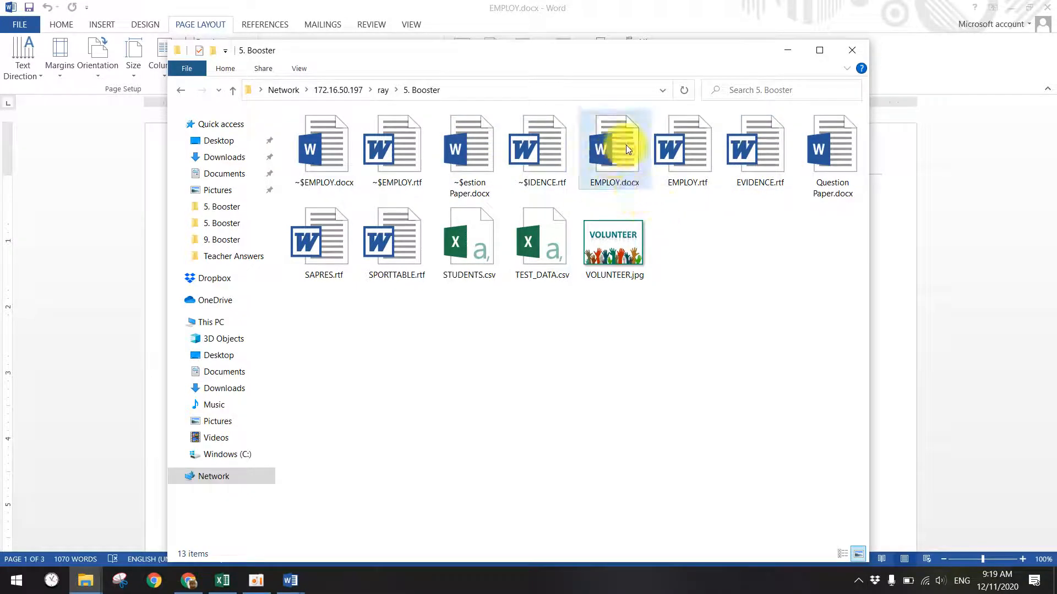
- Switch the folder back to Details view, then bring EVIDENCE.rtf to the front
right_click(404, 341)
mouse_move(457, 357)
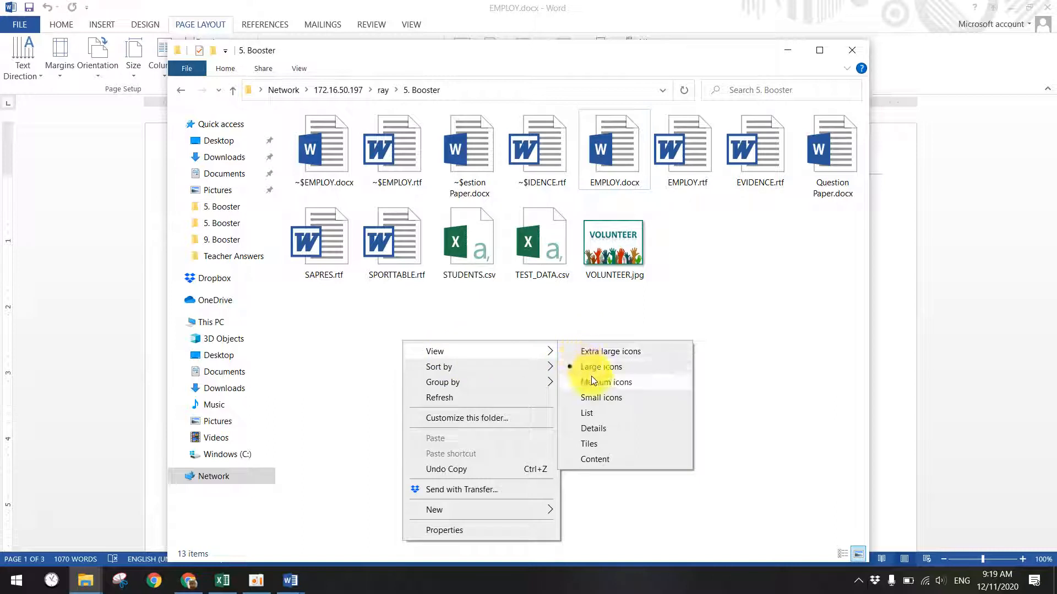
left_click(593, 428)
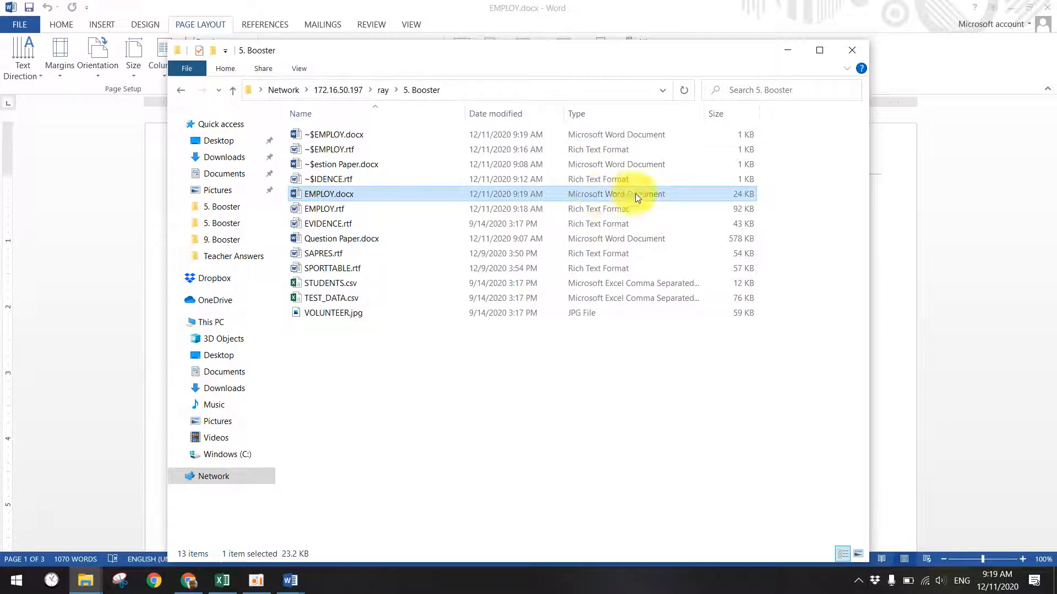
left_click(448, 461)
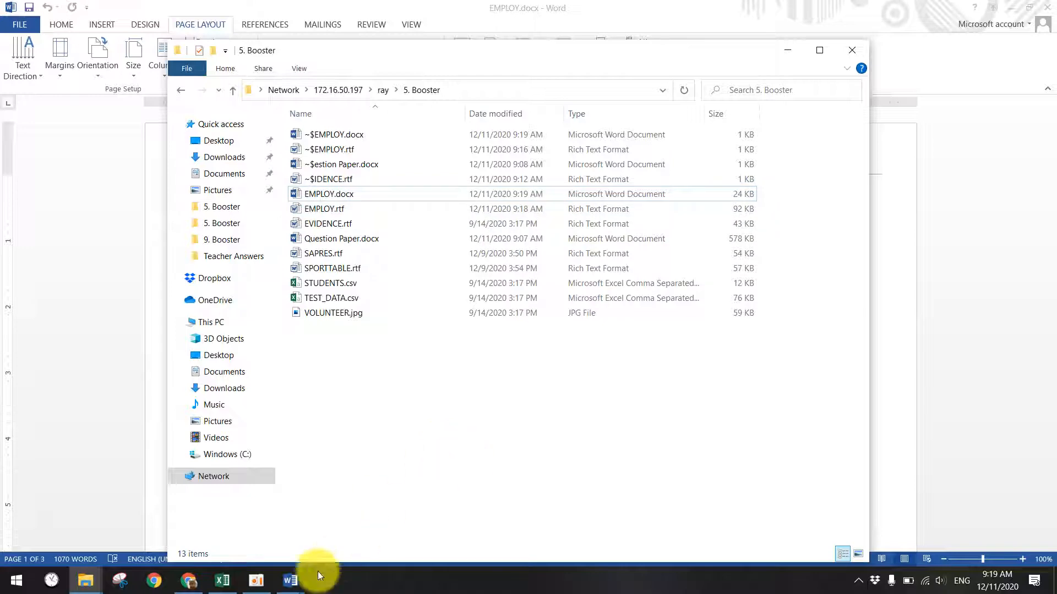
mouse_move(288, 576)
left_click(293, 536)
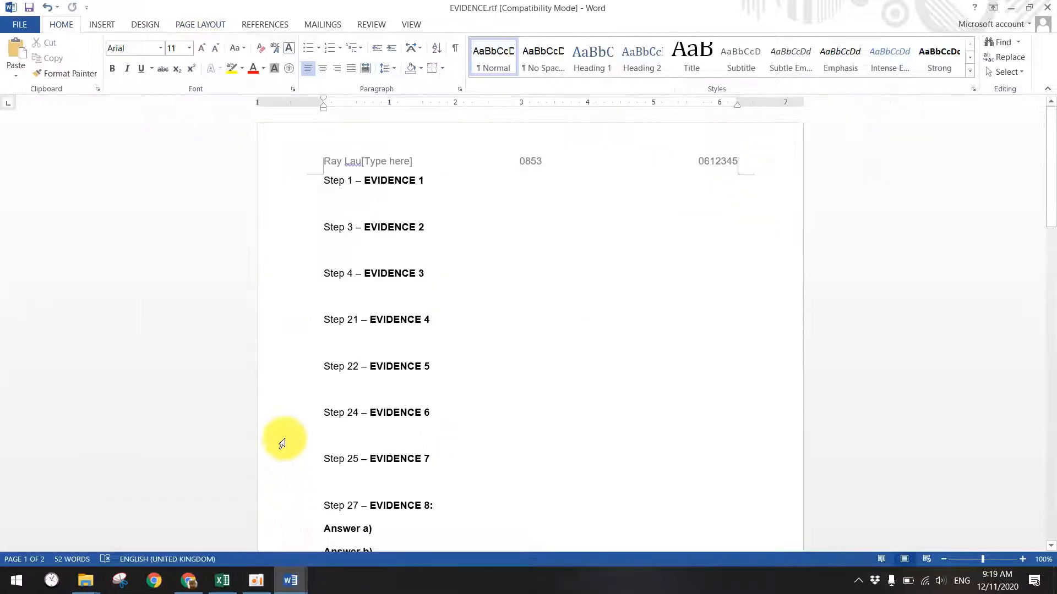
- Paste the folder screenshot below Step 1 – EVIDENCE 1 in EVIDENCE.rtf
mouse_move(287, 578)
left_click(142, 533)
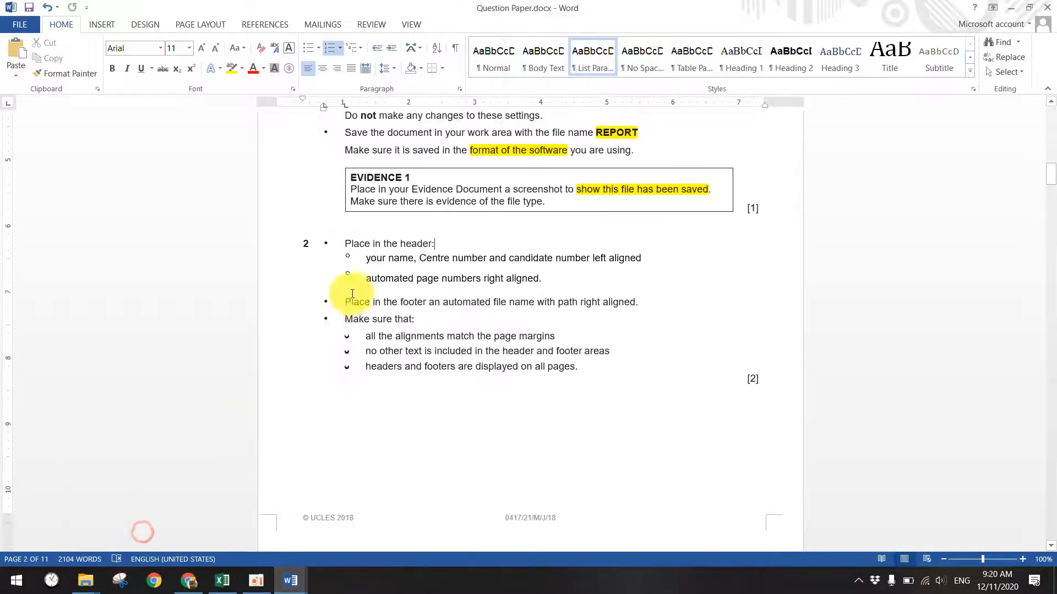
left_click(1011, 8)
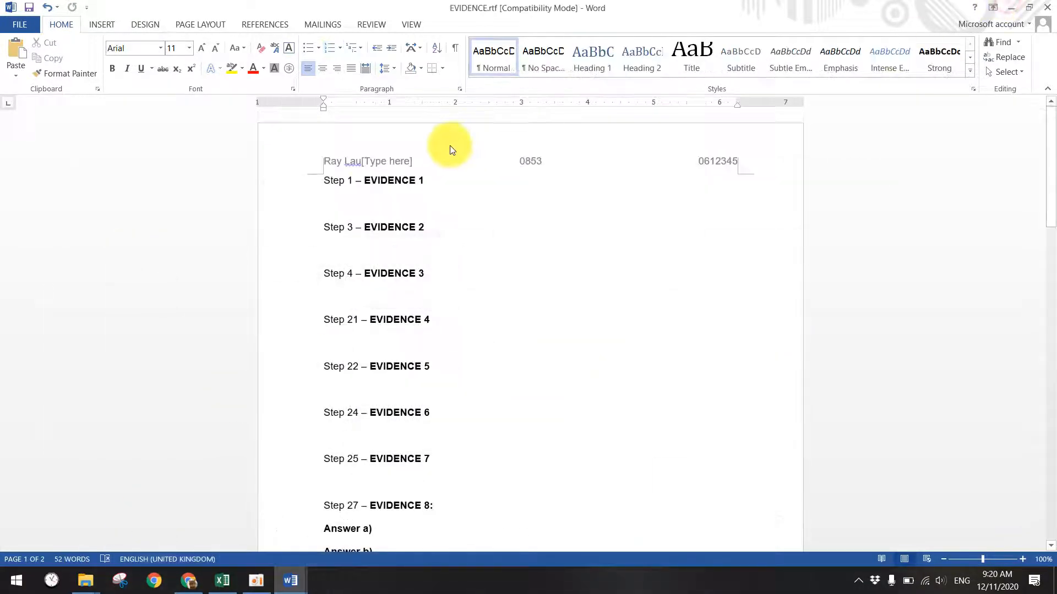
key("ctrl+v")
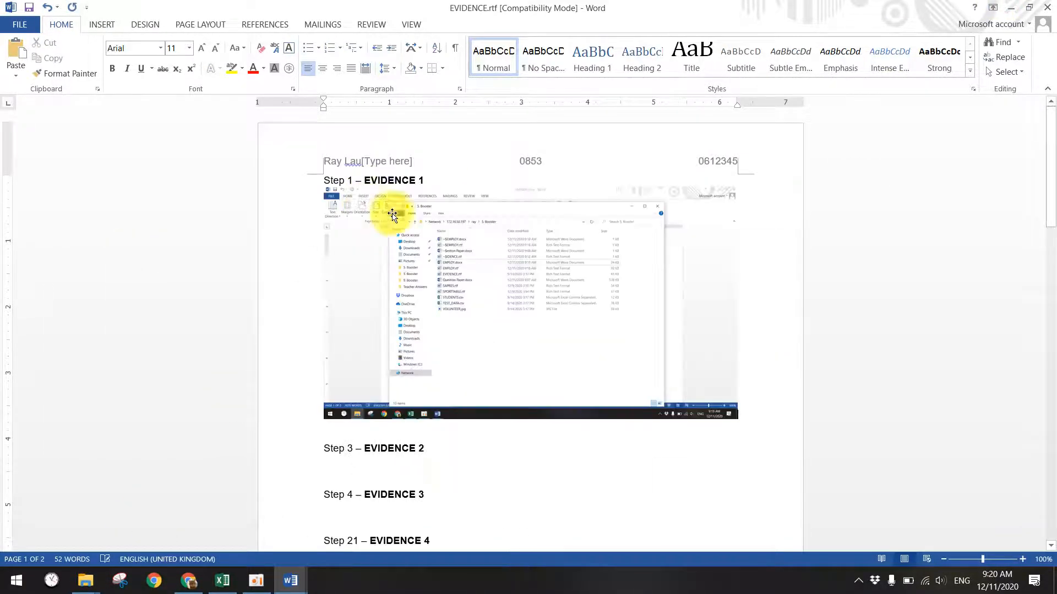
left_click(630, 283)
- Crop the screenshot down to just the file rows
left_click(887, 51)
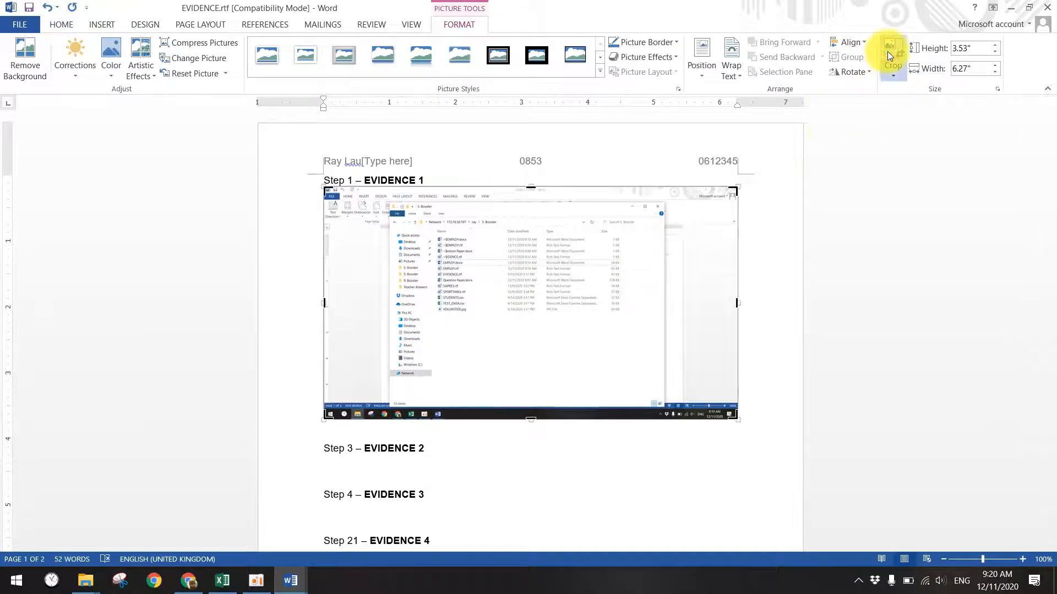
left_click_drag(530, 186, 512, 225)
left_click_drag(531, 376, 512, 276)
left_click_drag(324, 231, 434, 226)
left_click_drag(628, 231, 513, 231)
left_click_drag(416, 277, 417, 238)
left_click_drag(418, 186, 414, 202)
left_click(892, 47)
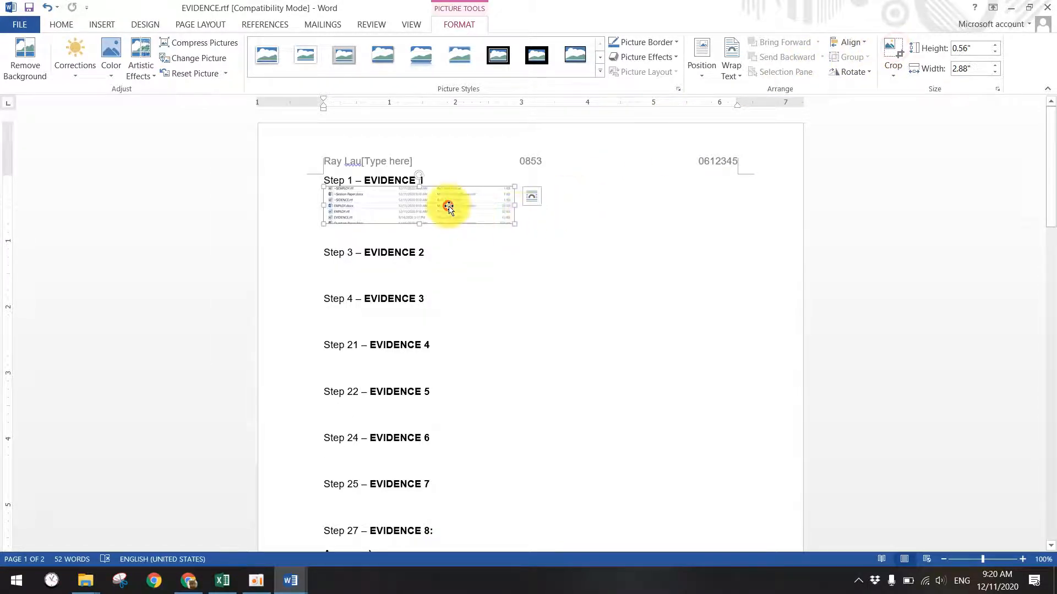
- Enlarge the cropped screenshot to the page width
left_click_drag(515, 224, 637, 267)
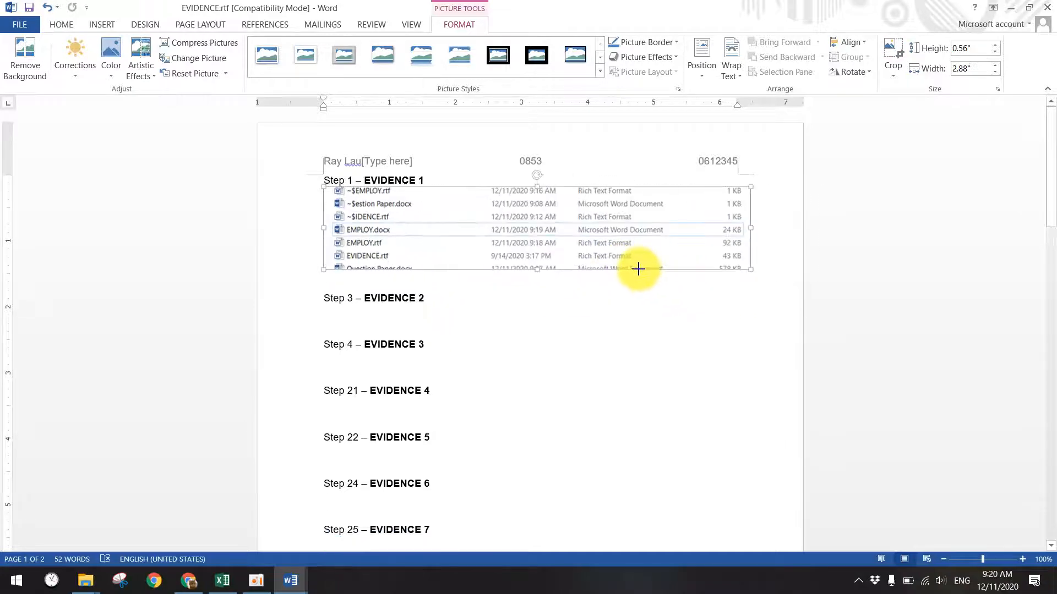
left_click(571, 312)
left_click(380, 238)
left_click(556, 346)
left_click(1010, 7)
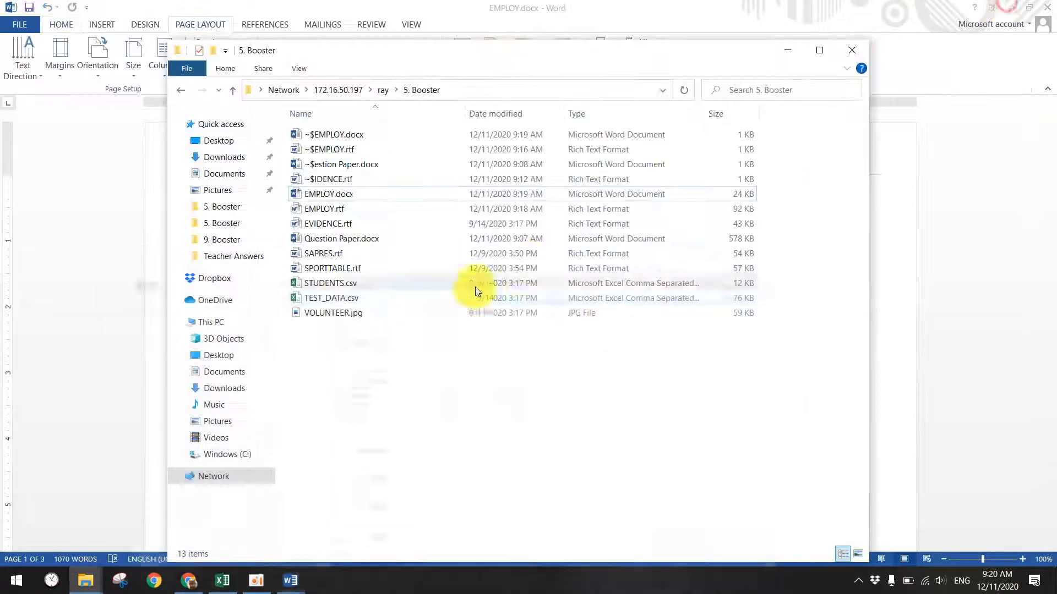
- Highlight 'header', 'right aligned' and 'left aligned' in Task 2 step 2 in yellow
mouse_move(290, 580)
left_click(205, 529)
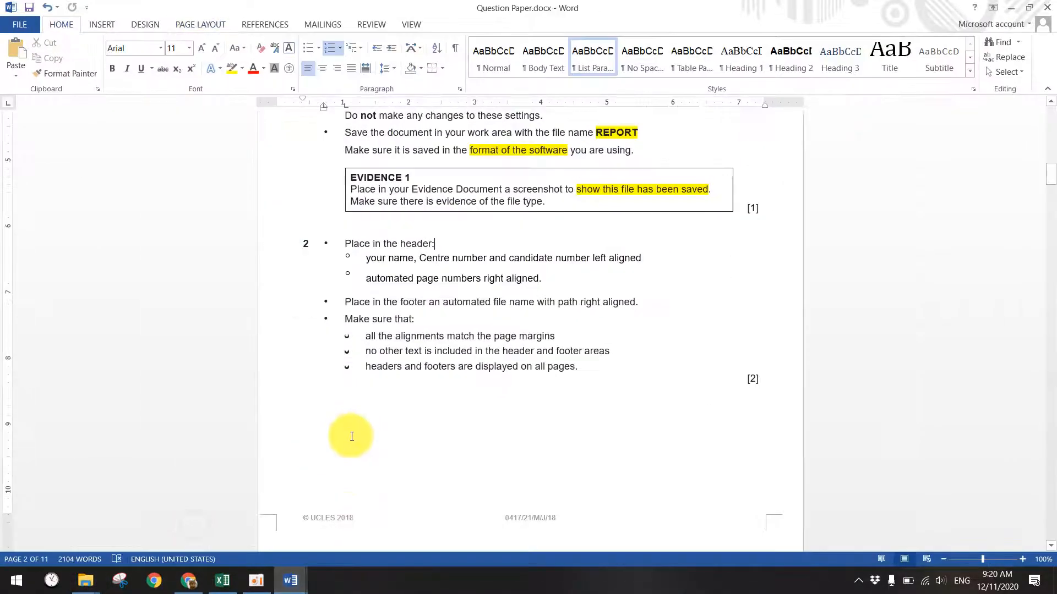
double_click(414, 243)
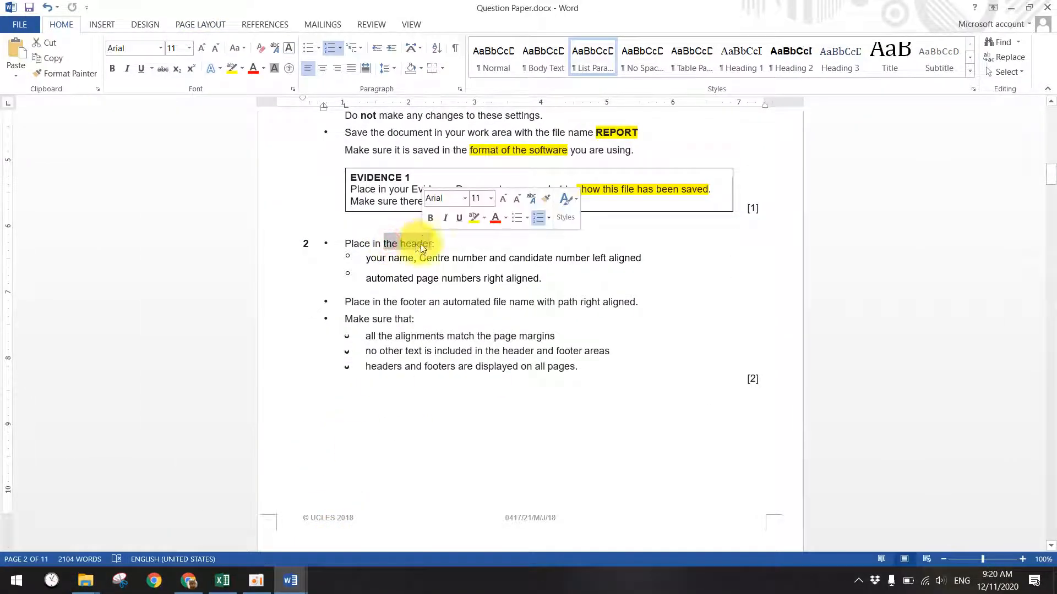
left_click(229, 68)
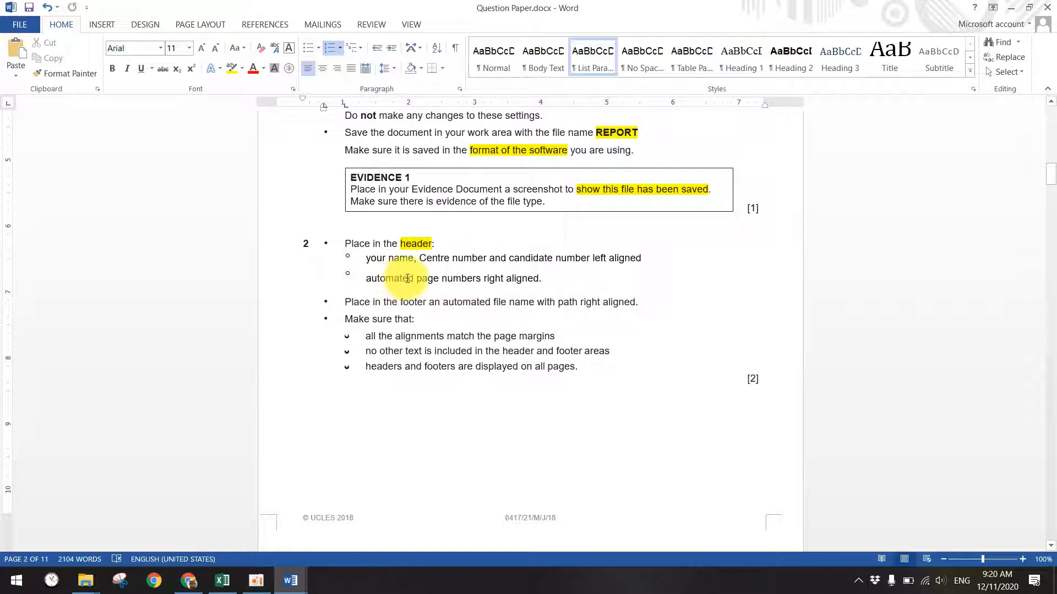
left_click_drag(539, 279, 484, 279)
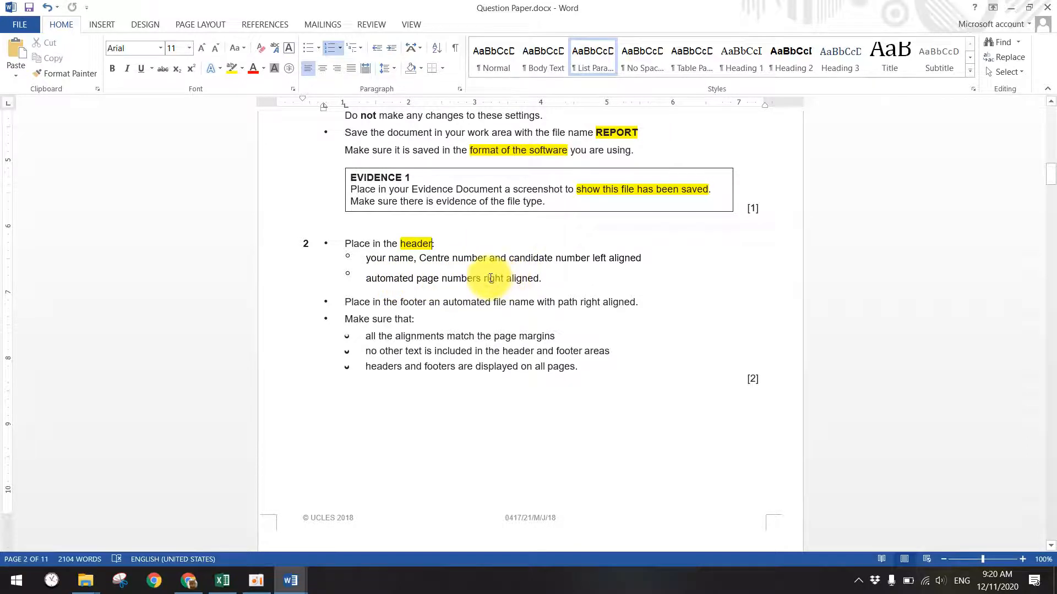
left_click(229, 69)
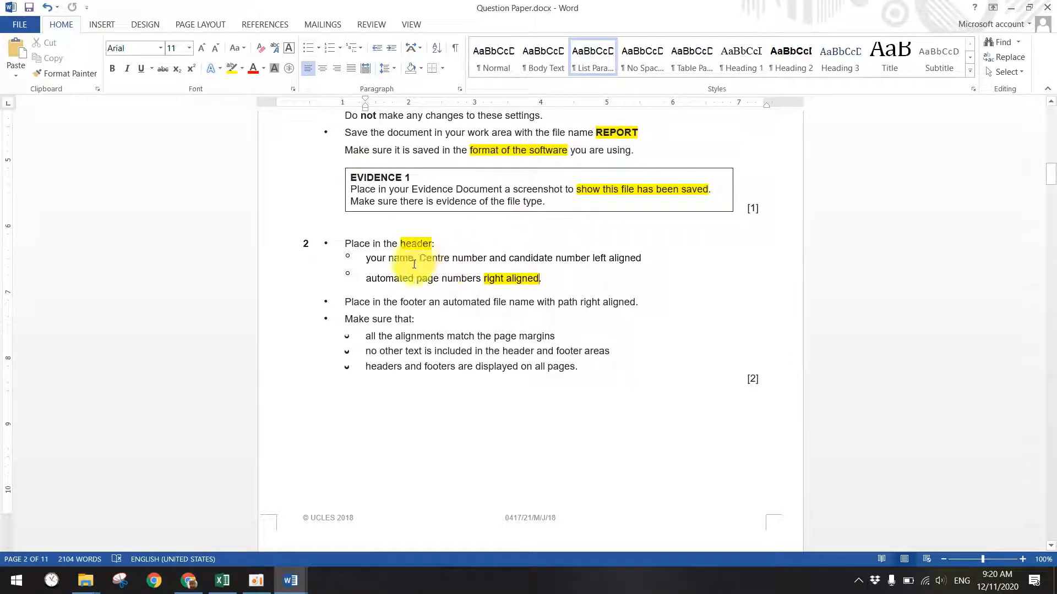
left_click_drag(590, 257, 642, 258)
left_click(639, 259)
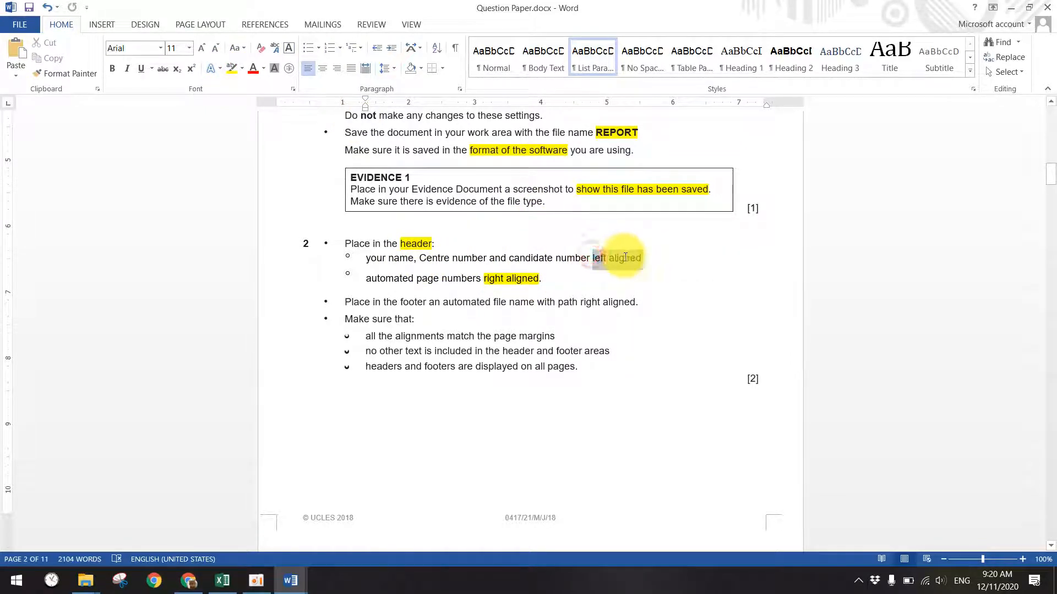
left_click(232, 68)
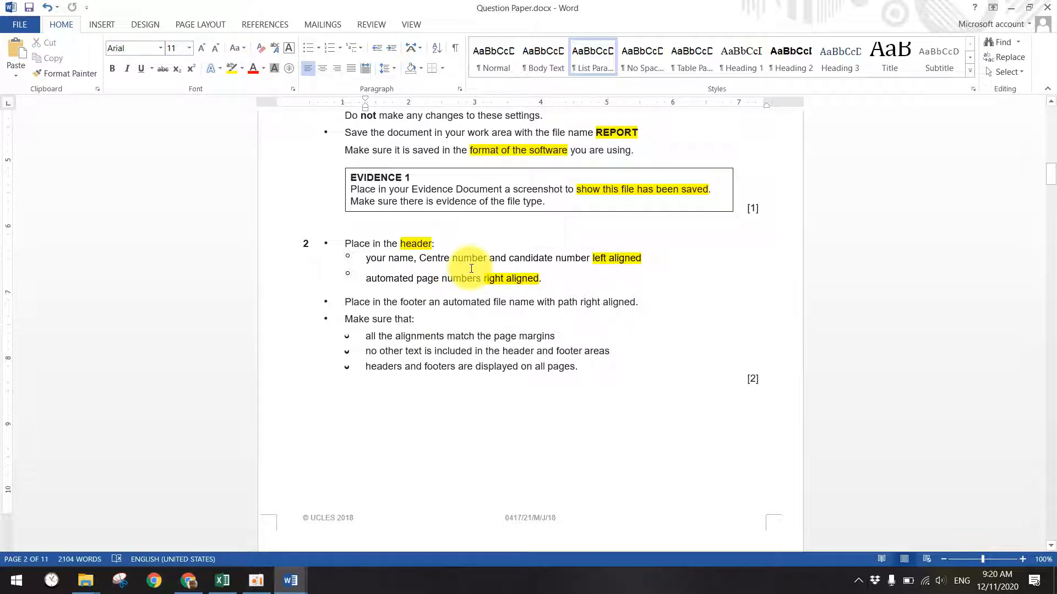
- Highlight 'footer', 'automated file name' and the footer's 'right aligned' in yellow
double_click(407, 302)
left_click(234, 69)
left_click(449, 304)
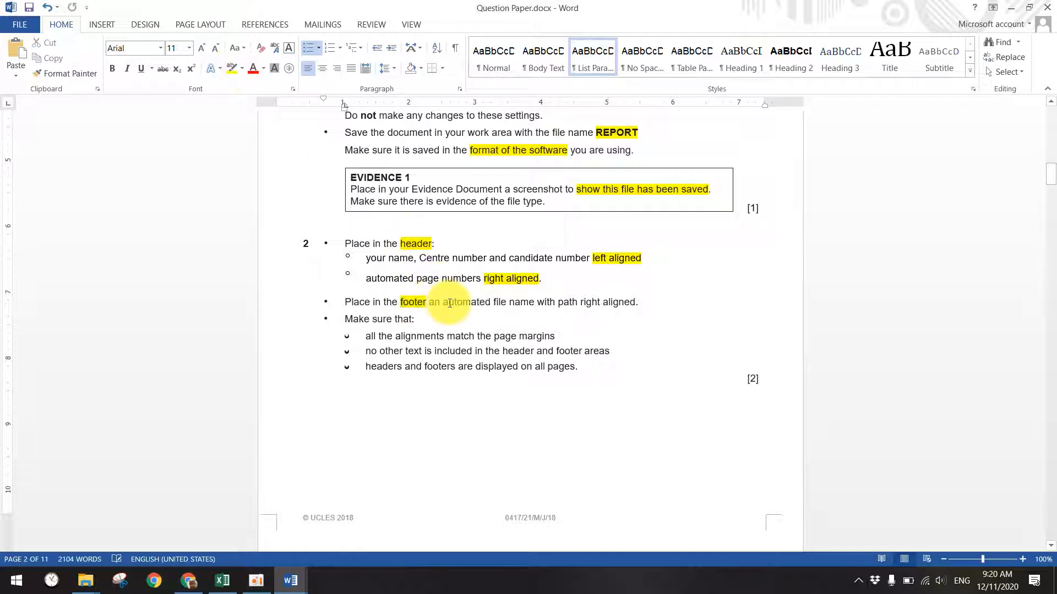
left_click_drag(446, 303, 536, 304)
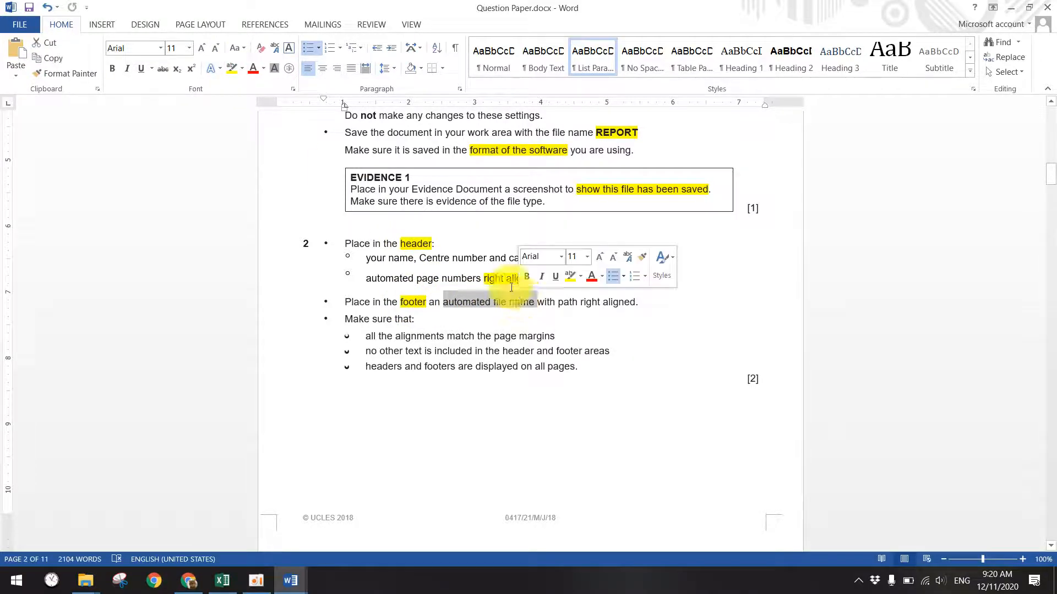
left_click(231, 69)
left_click(578, 304)
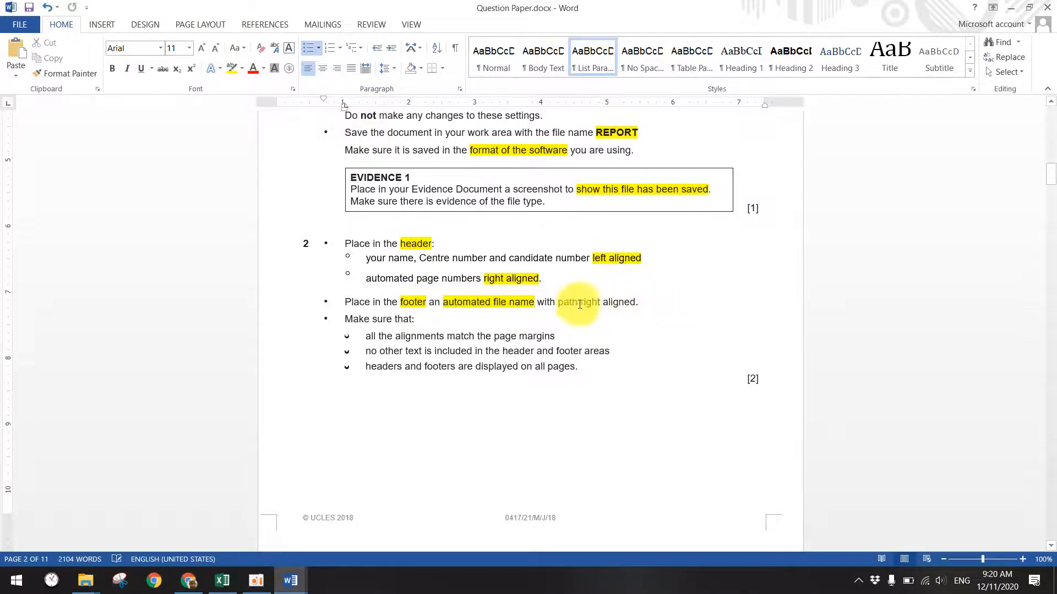
left_click_drag(580, 303, 636, 303)
left_click(237, 66)
key("Right")
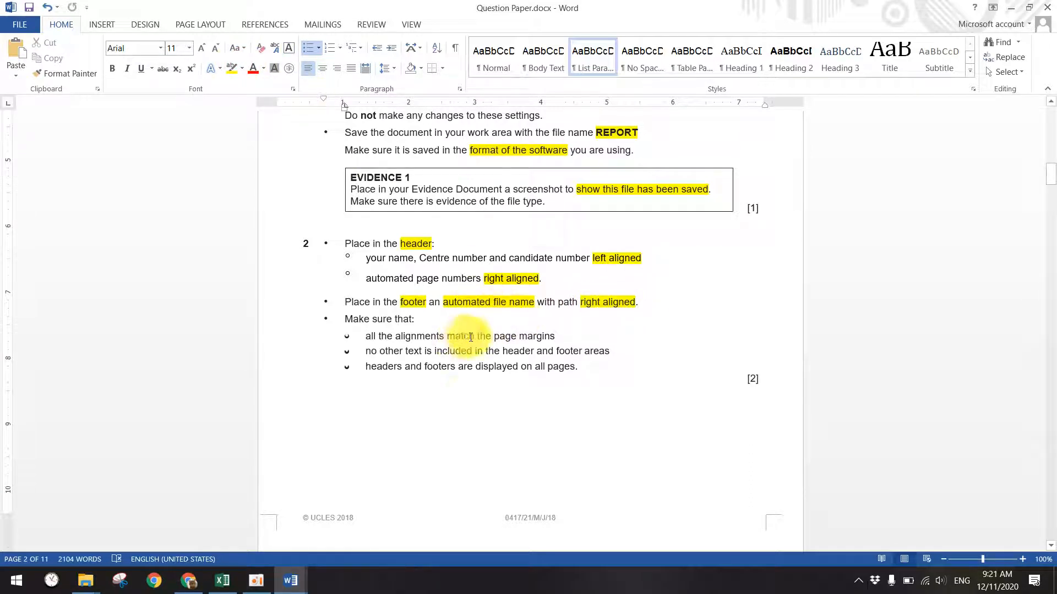
scroll(440, 319, "down", 2)
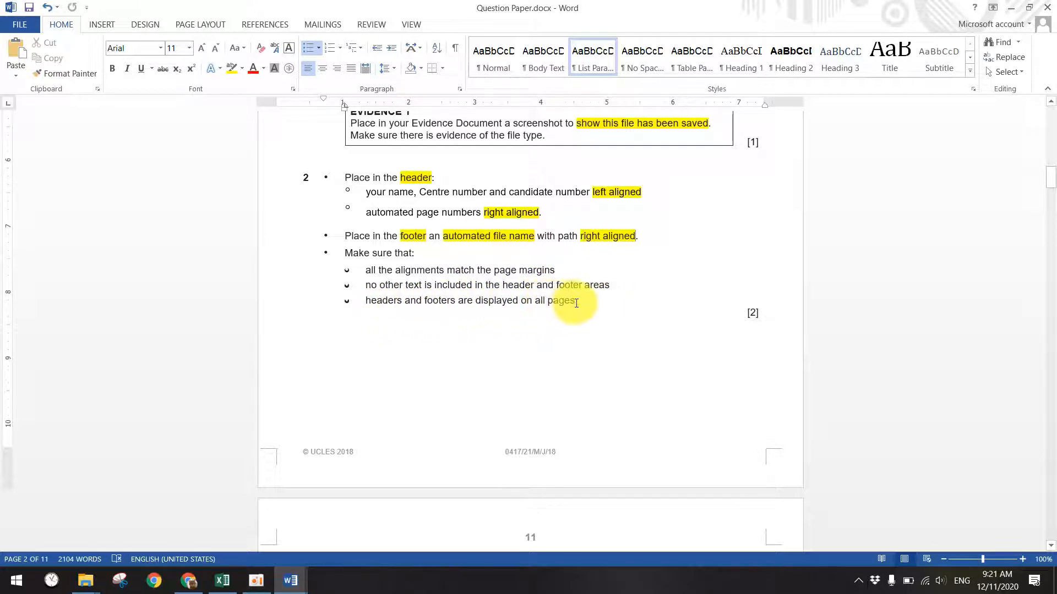
scroll(495, 305, "down", 2)
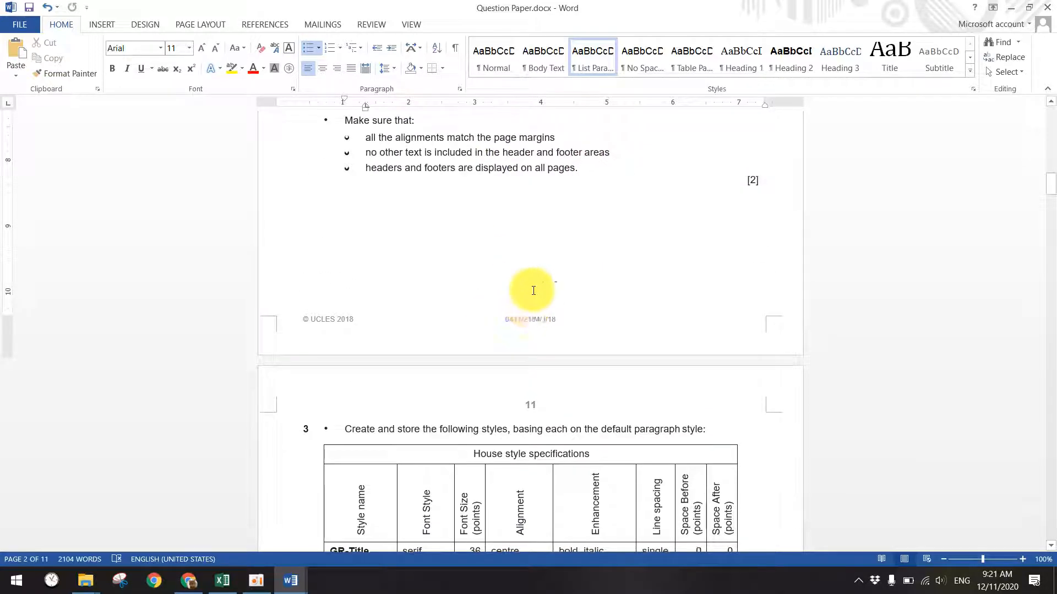
scroll(528, 304, "up", 2)
left_click_drag(597, 299, 321, 270)
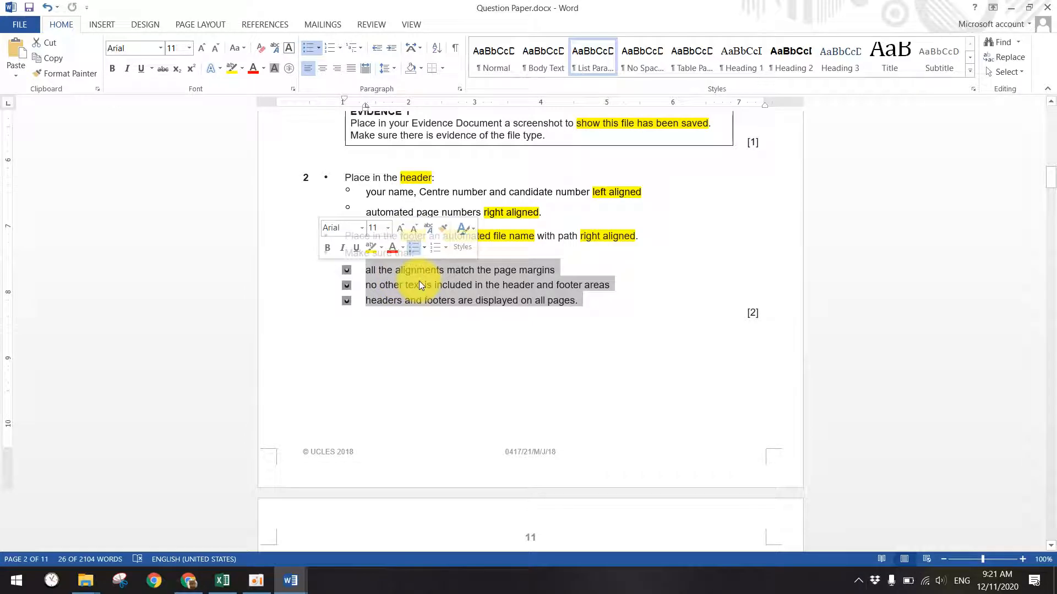
left_click(453, 284)
left_click_drag(613, 230, 288, 176)
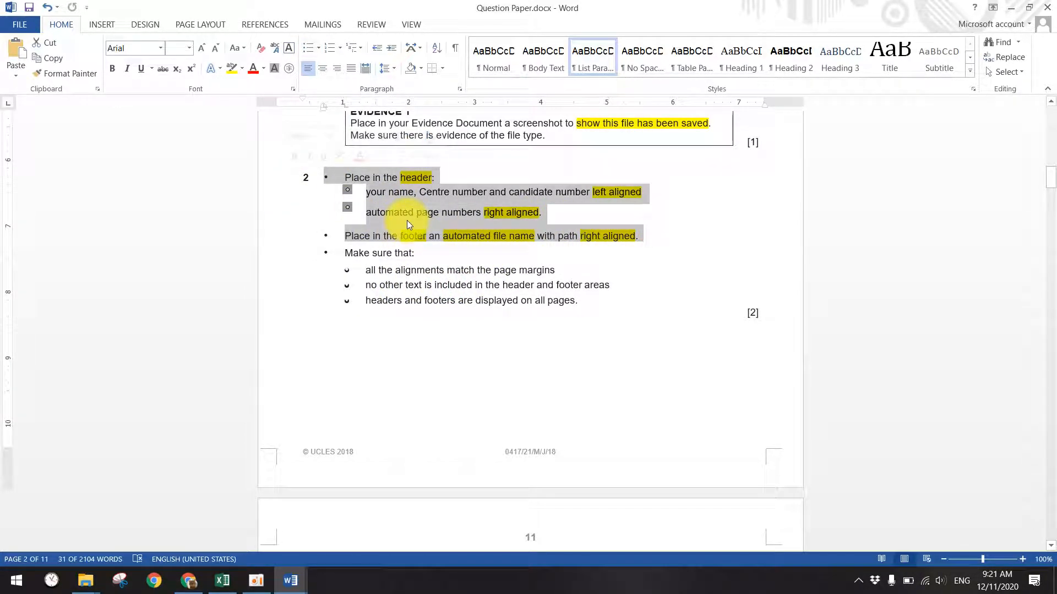
left_click_drag(612, 285, 396, 270)
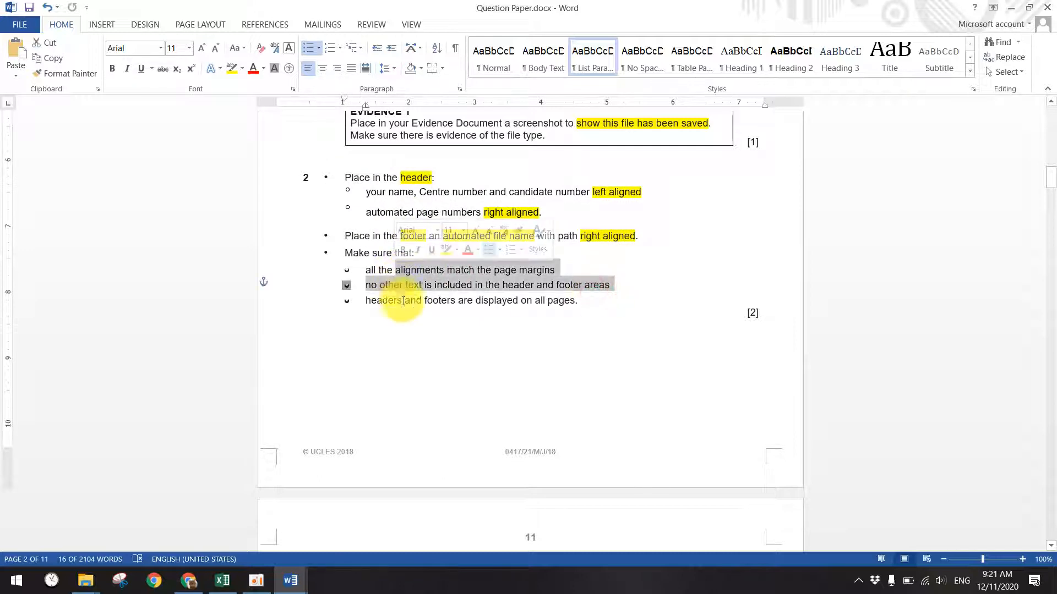
left_click(452, 325)
left_click_drag(587, 307, 299, 268)
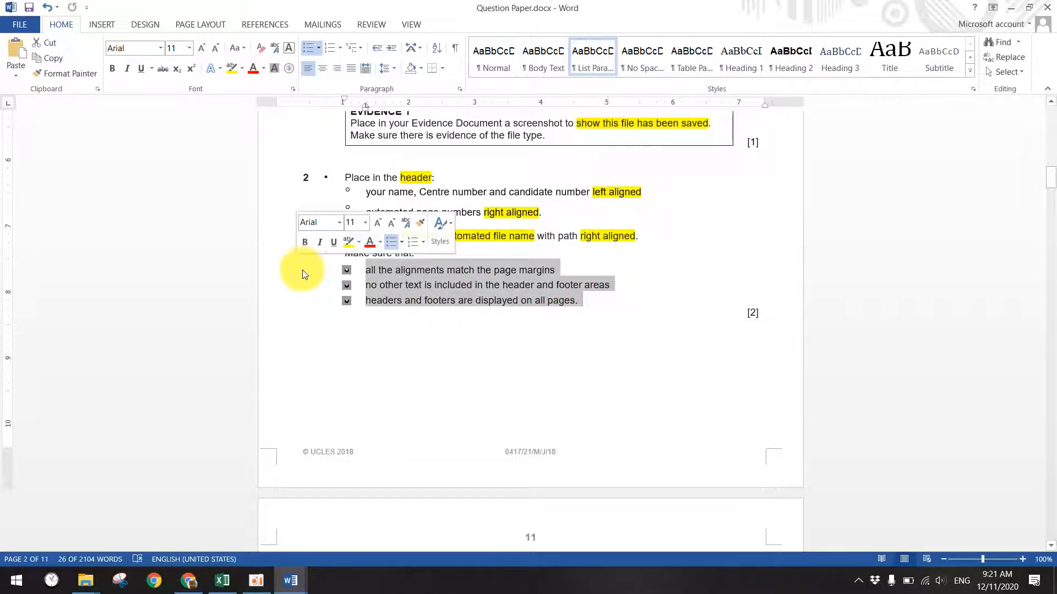
left_click_drag(602, 302, 307, 265)
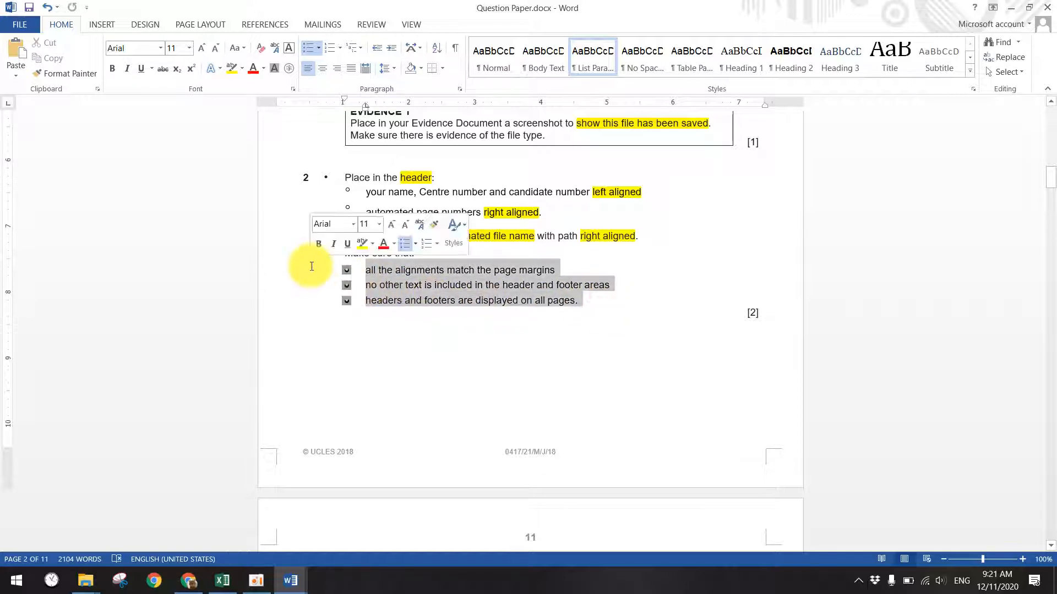
scroll(557, 206, "down", 1)
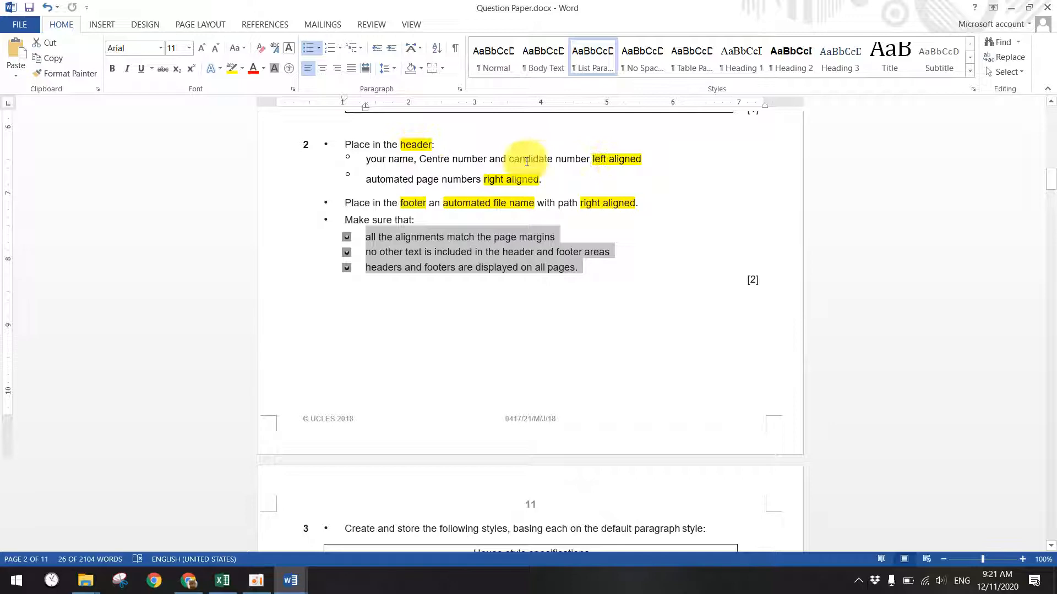
left_click(288, 581)
- Add a Blank (Three Columns) header to EMPLOY.docx
left_click(401, 523)
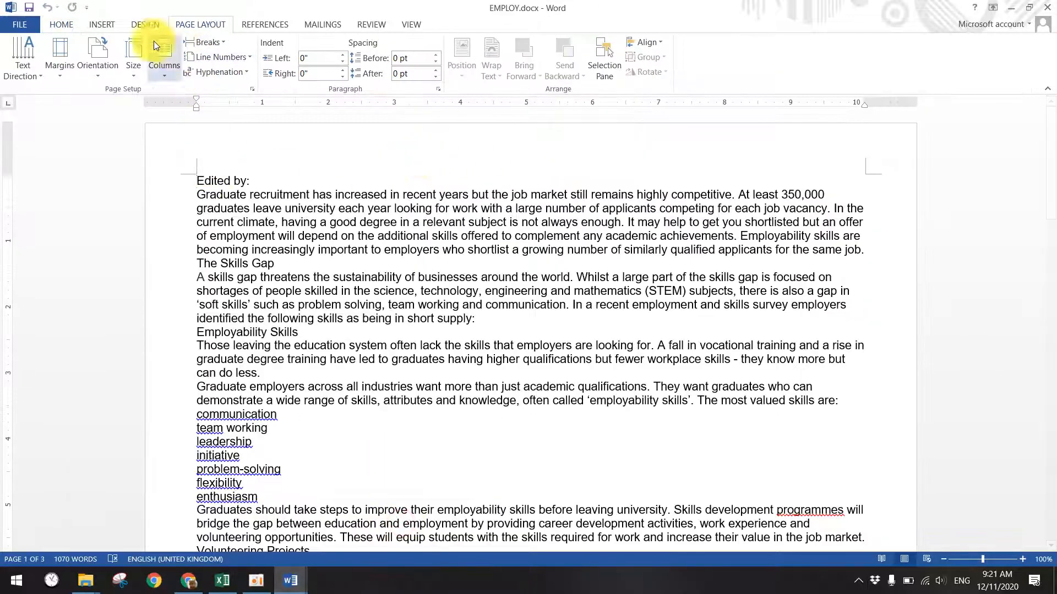
left_click(98, 29)
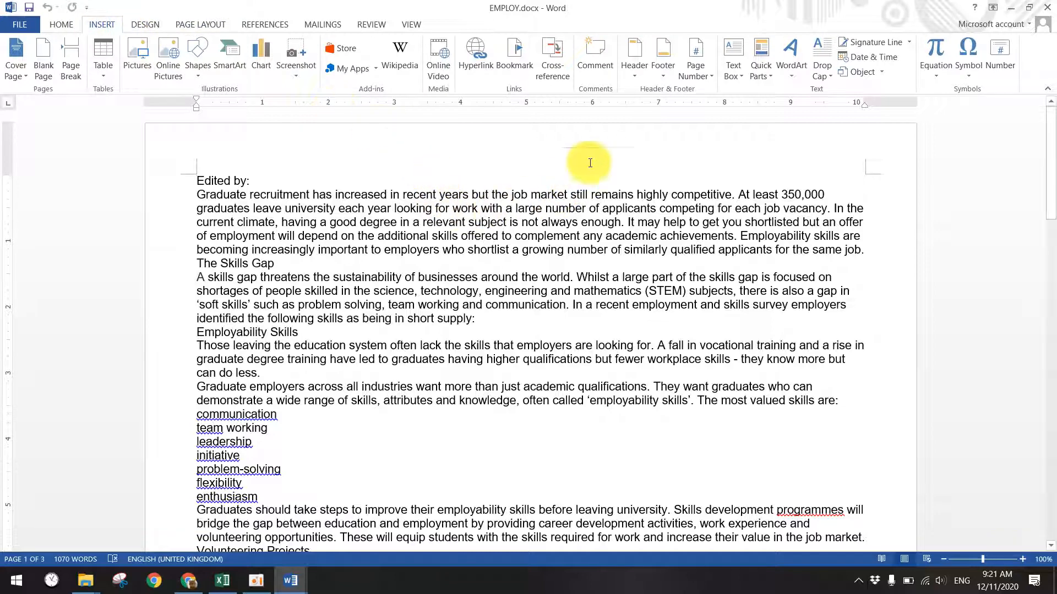
left_click(635, 64)
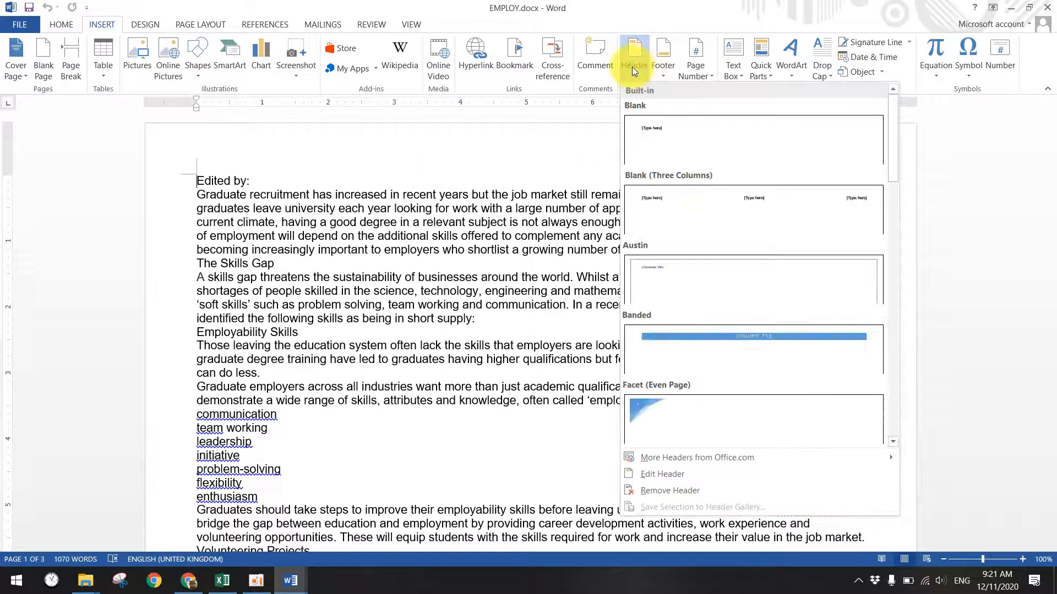
left_click(688, 200)
- Enter the candidate's name, centre number and candidate number in the left header placeholder
left_click(228, 165)
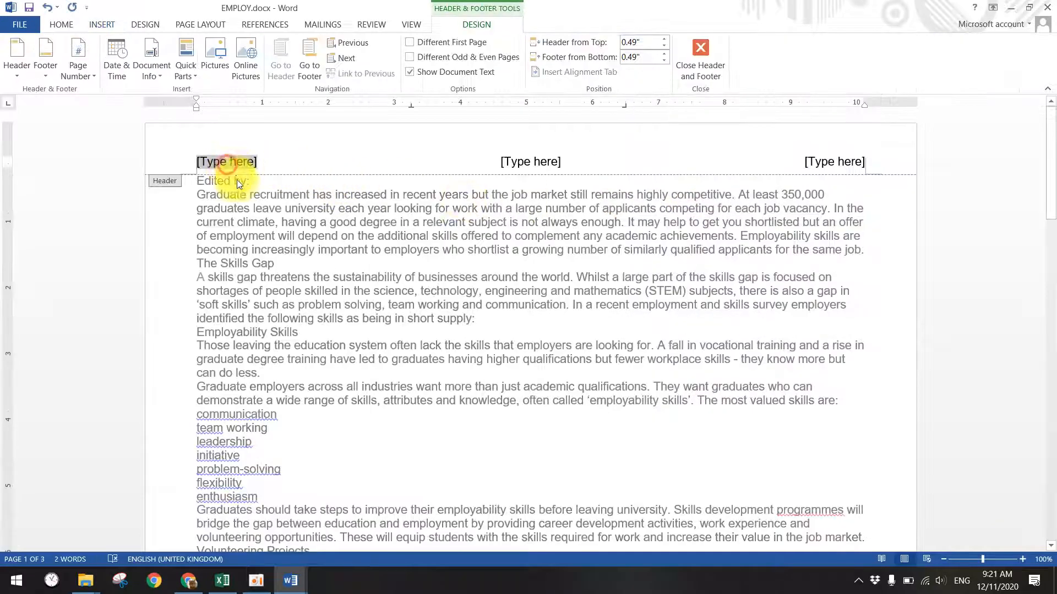
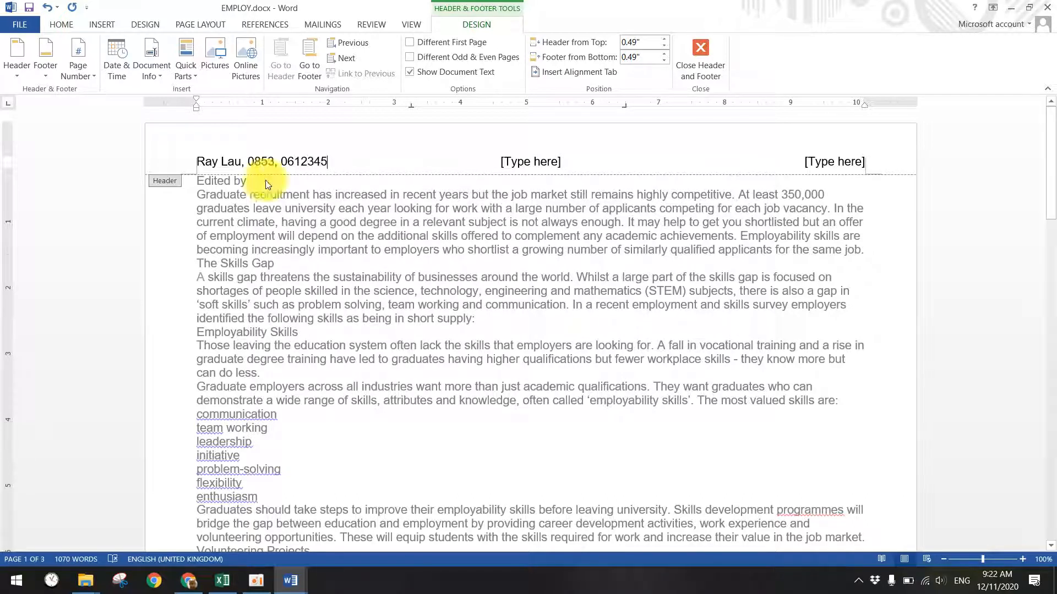
left_click(833, 163)
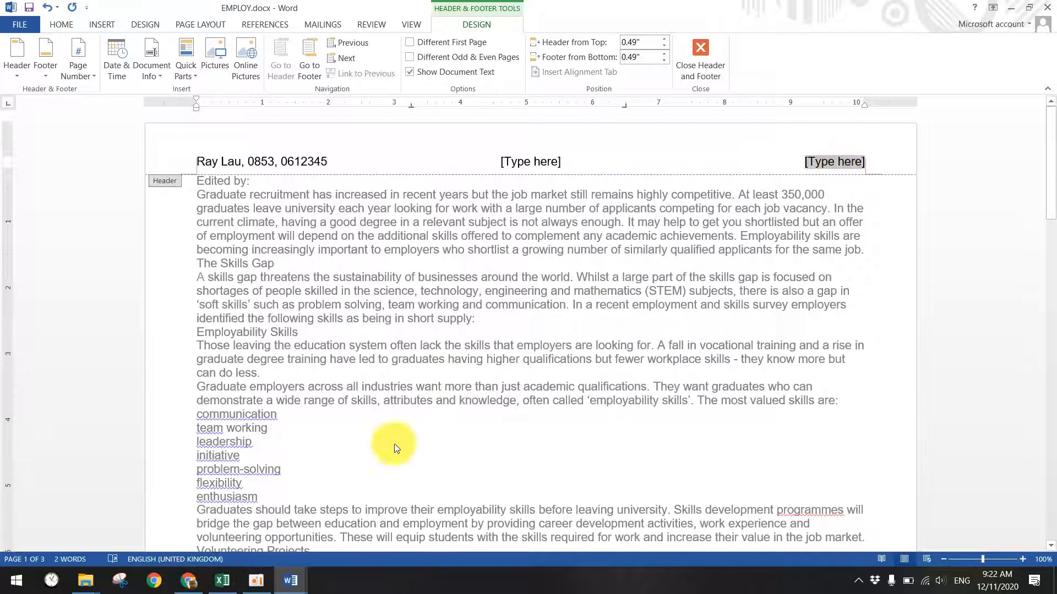
left_click(291, 580)
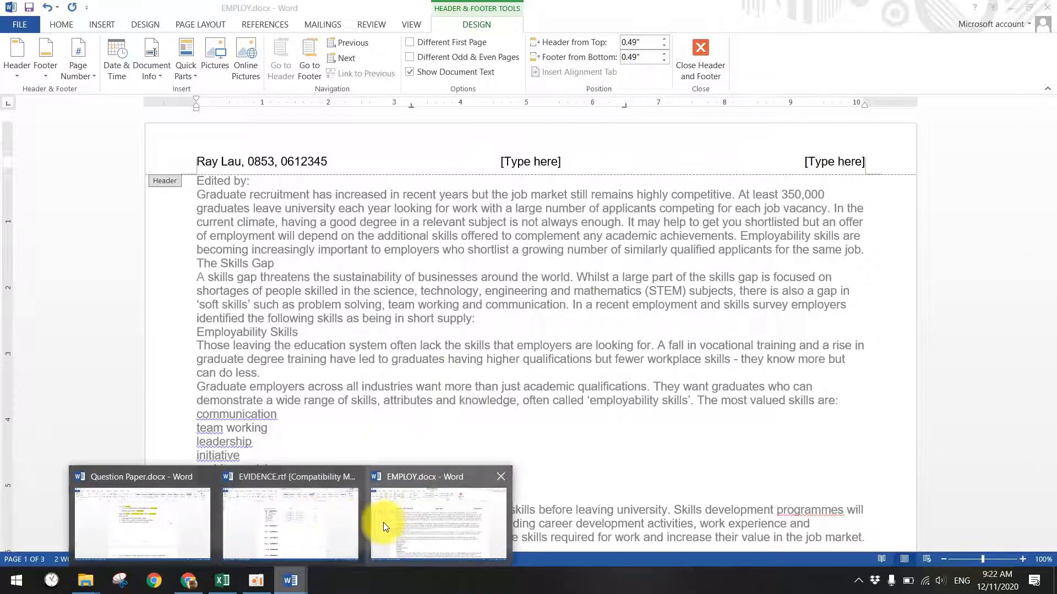
left_click(410, 514)
left_click(295, 582)
left_click(274, 536)
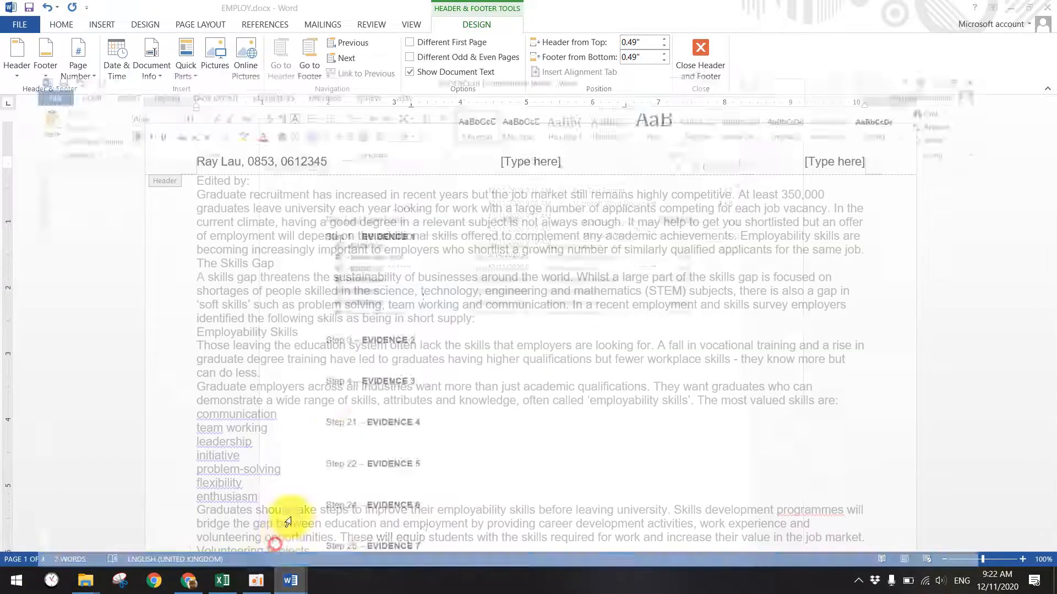
left_click(293, 582)
left_click(144, 536)
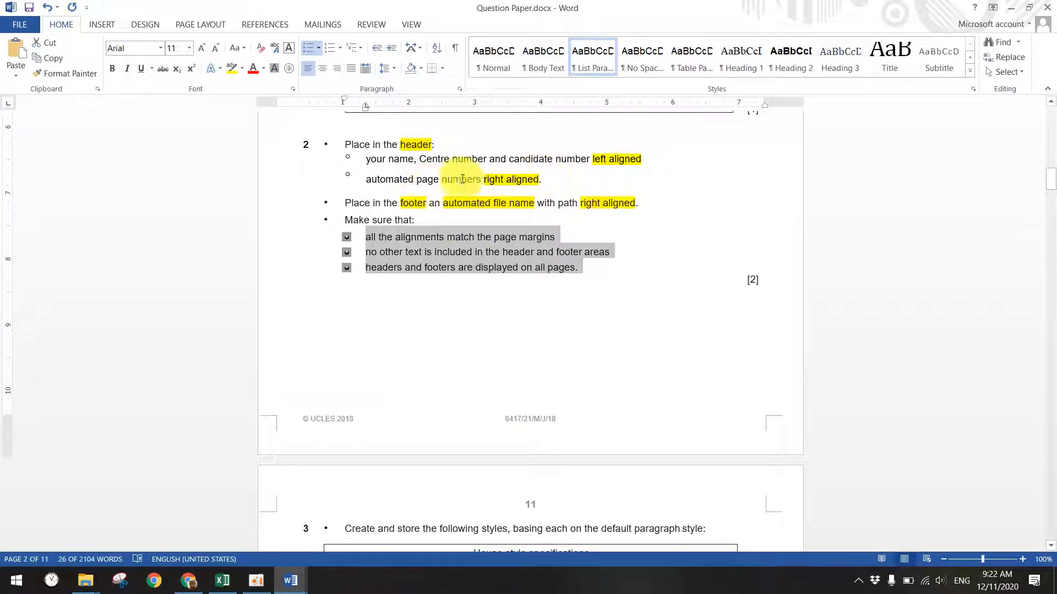
left_click(1010, 8)
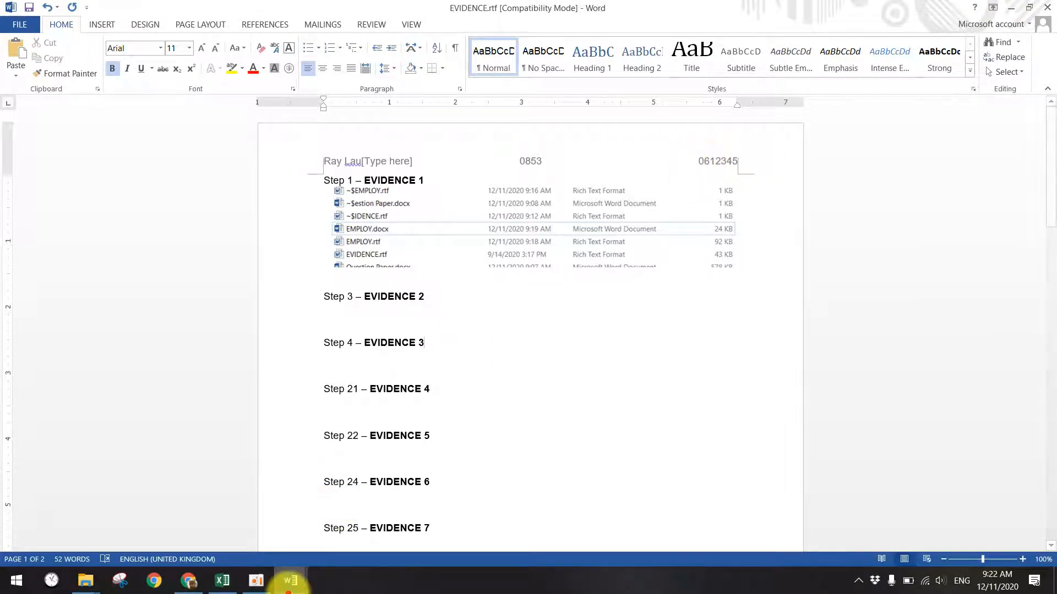
left_click(291, 580)
left_click(439, 522)
left_click(831, 161)
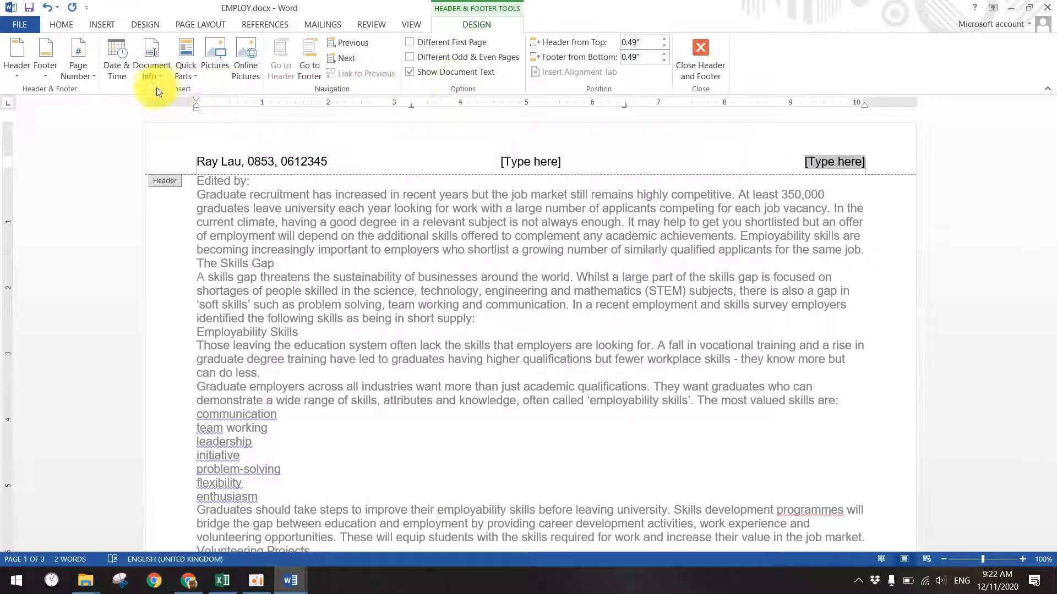
- Insert an automatic page number at the right side of the EMPLOY.docx header
left_click(91, 74)
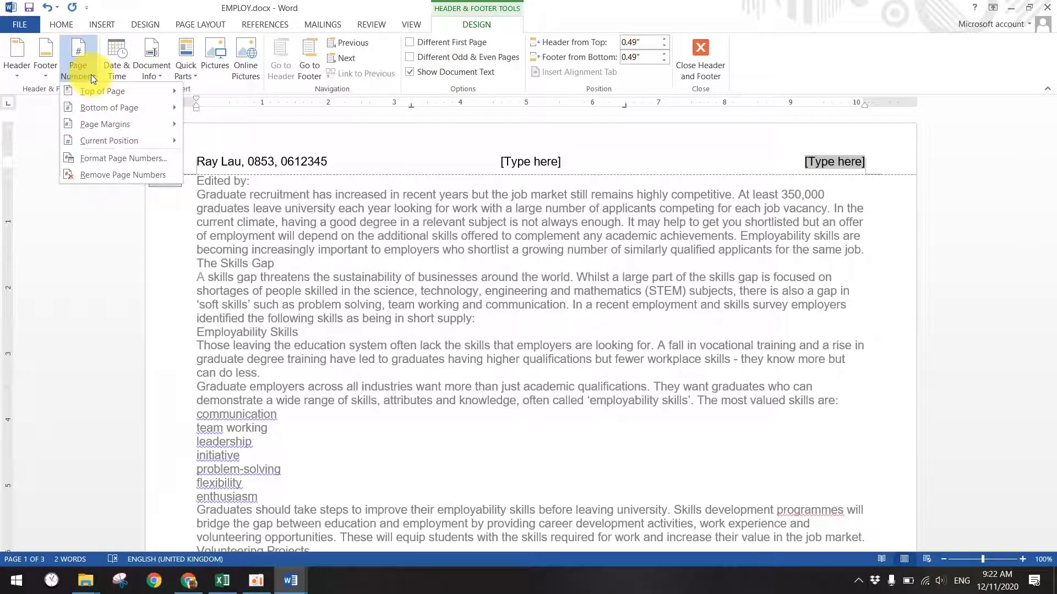
mouse_move(117, 95)
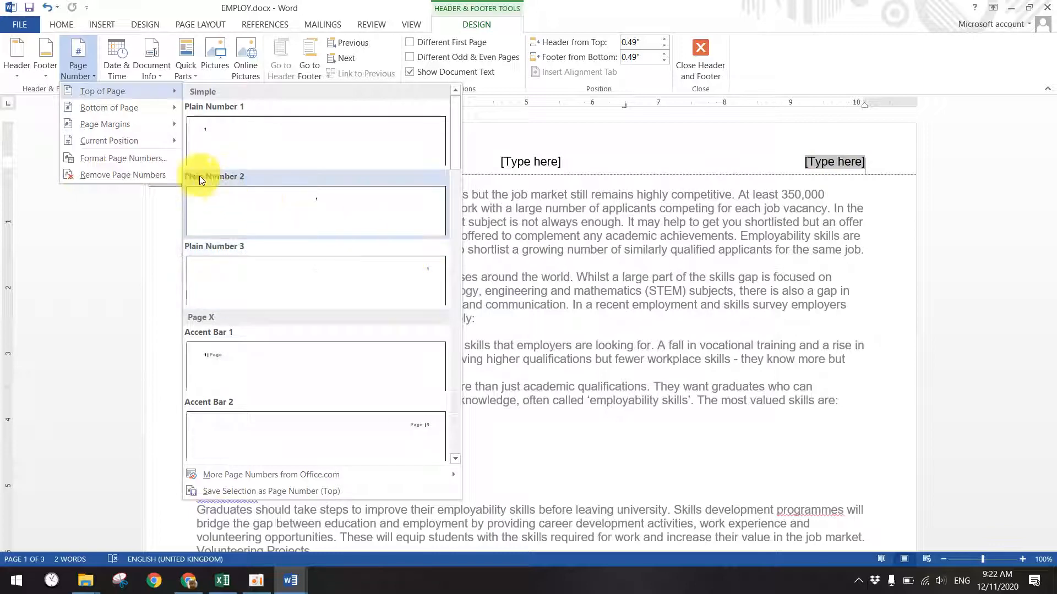
mouse_move(147, 148)
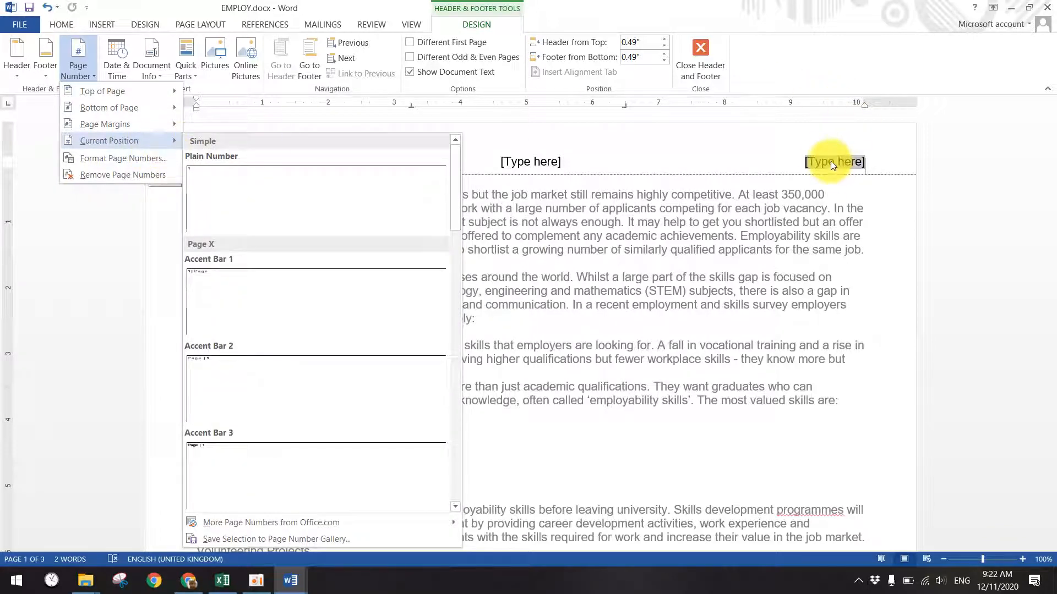
left_click(208, 175)
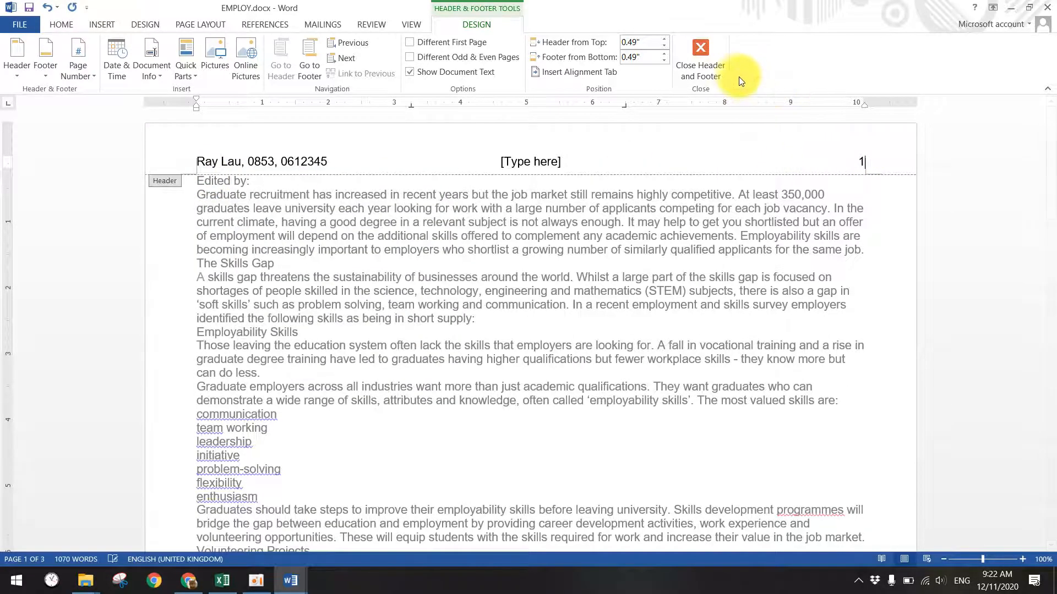
left_click(718, 64)
scroll(666, 271, "down", 10)
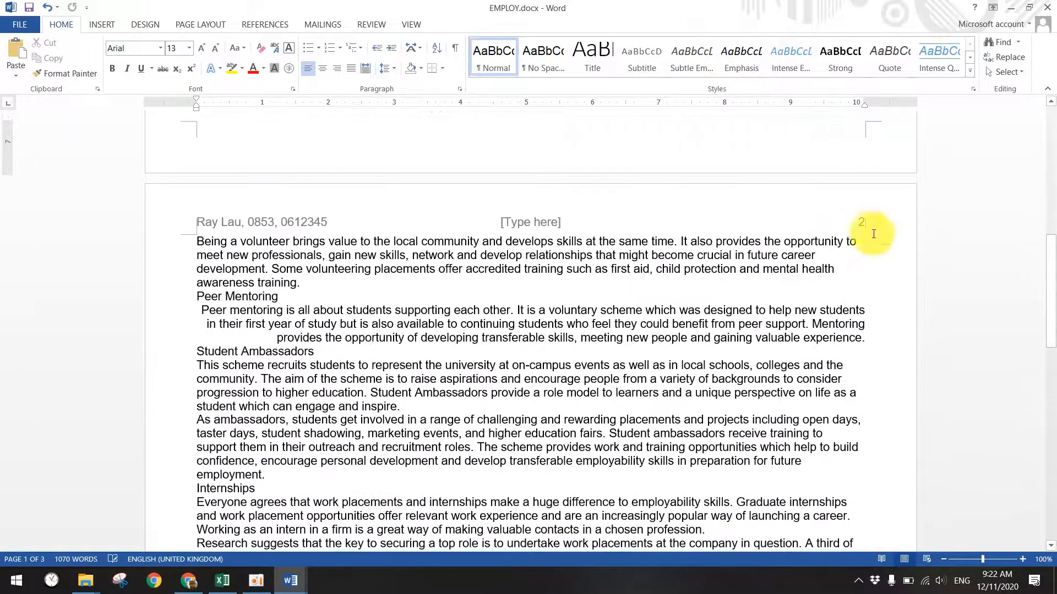
scroll(358, 297, "up", 10)
scroll(465, 365, "down", 5)
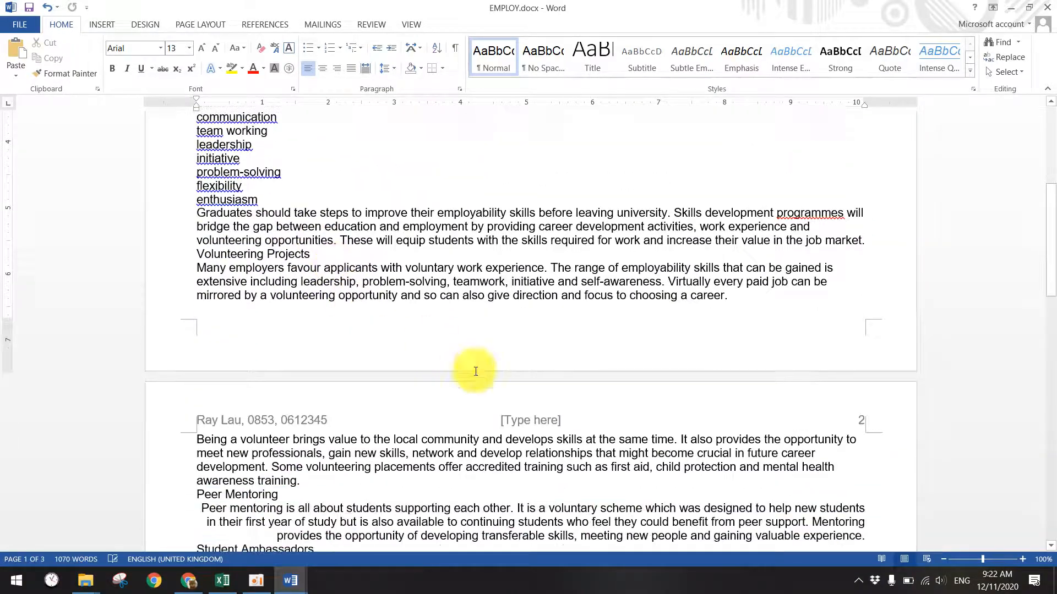
scroll(510, 424, "up", 6)
- Delete the centre [Type here] placeholder from the page 1 header
double_click(407, 160)
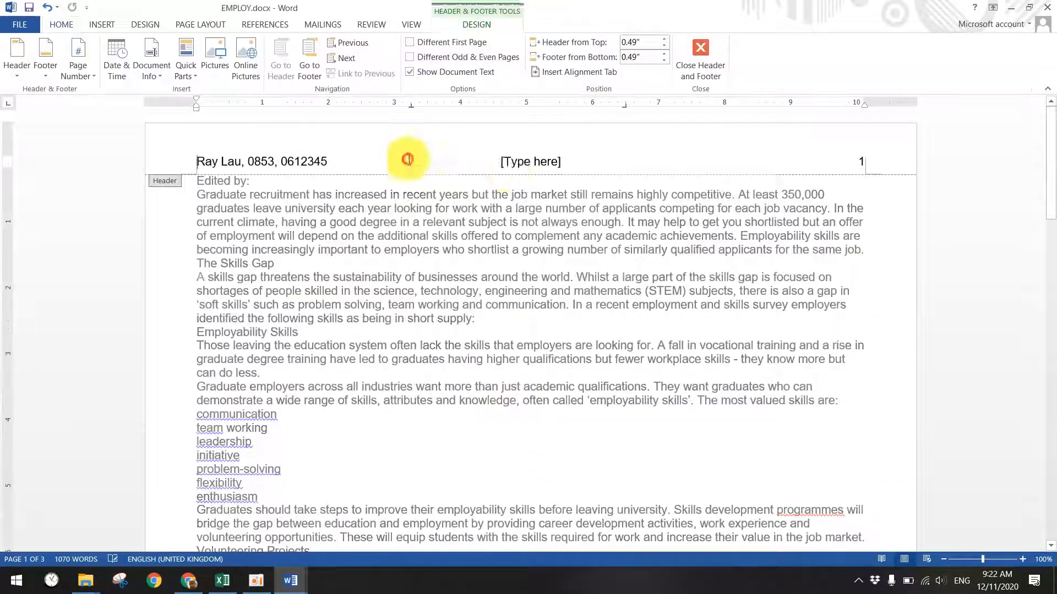
left_click(498, 160)
key("Delete")
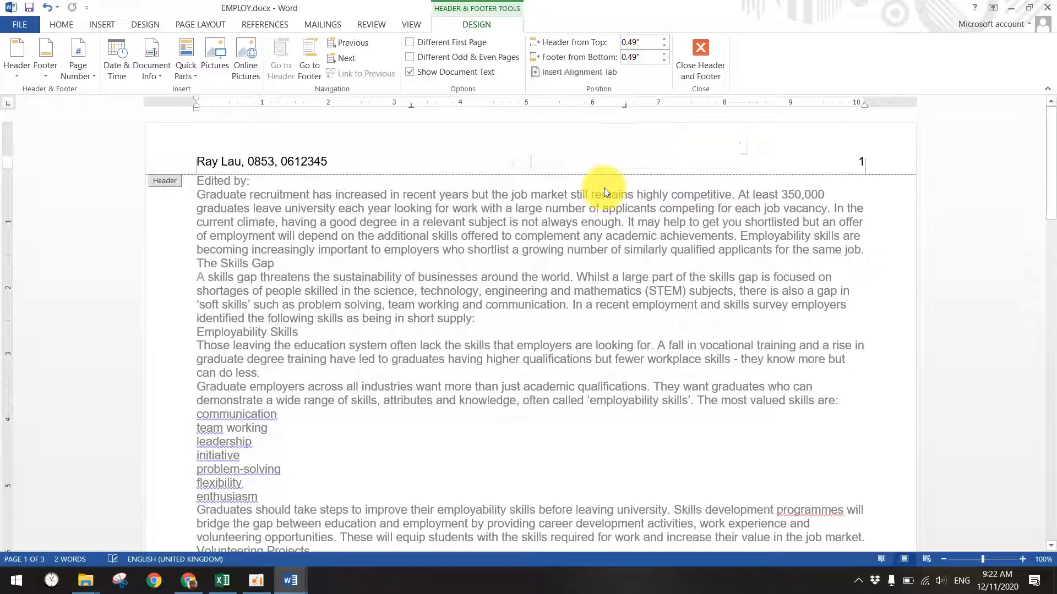
left_click(700, 65)
scroll(550, 390, "down", 4)
scroll(550, 391, "down", 5)
- Look over EVIDENCE.rtf, the 5. Booster folder and the workbook, ending on Question Paper.docx
mouse_move(290, 581)
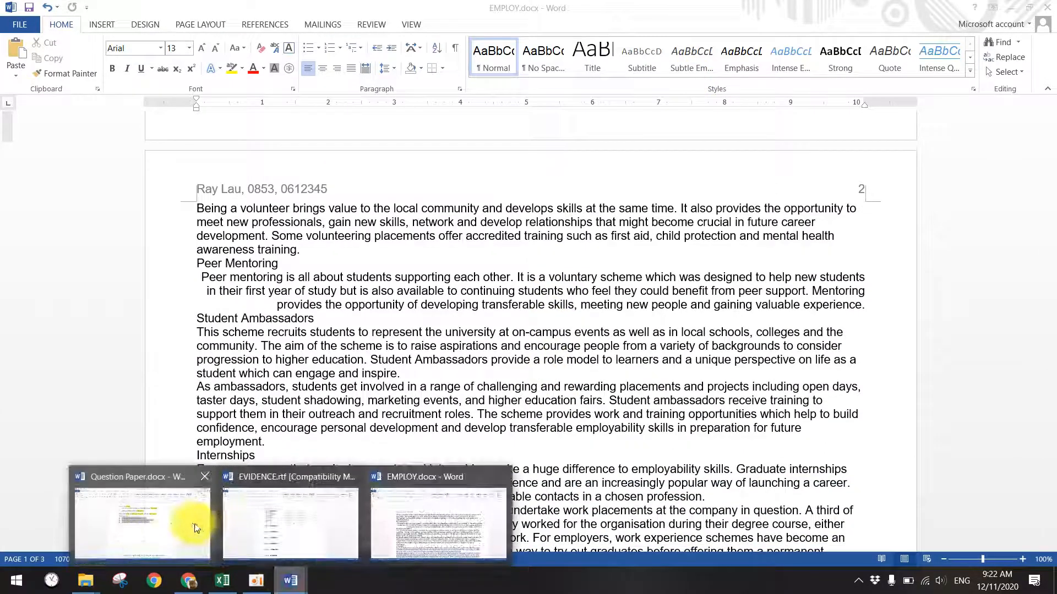
left_click(289, 518)
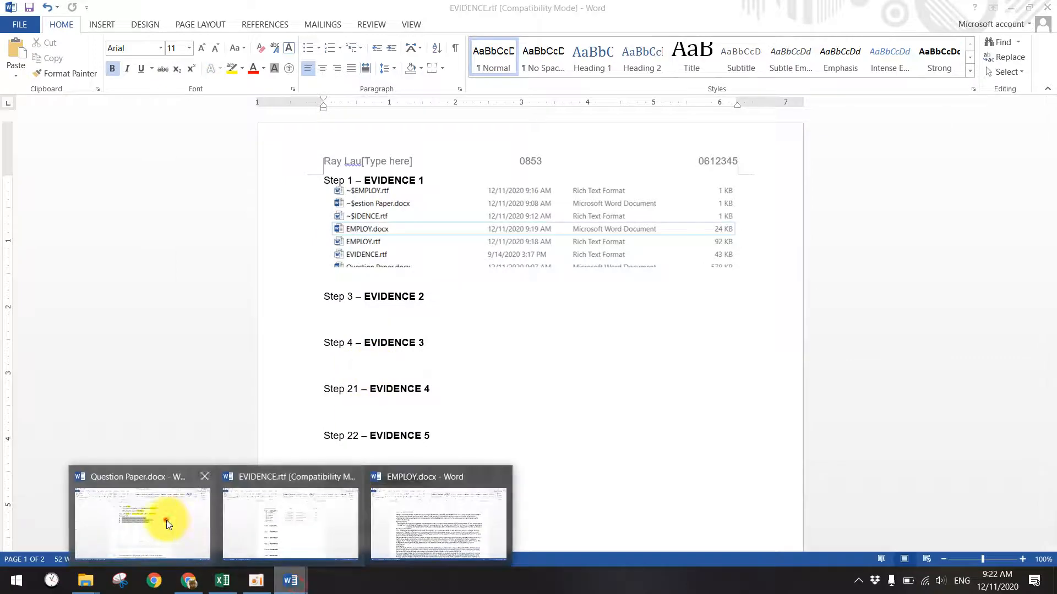
left_click(166, 520)
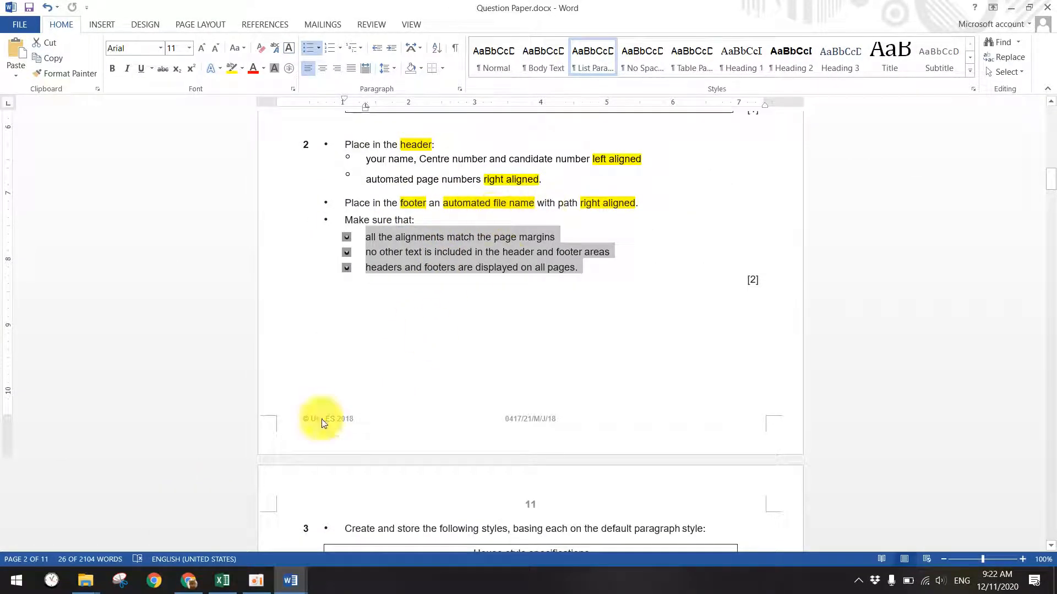
mouse_move(85, 579)
left_click(308, 520)
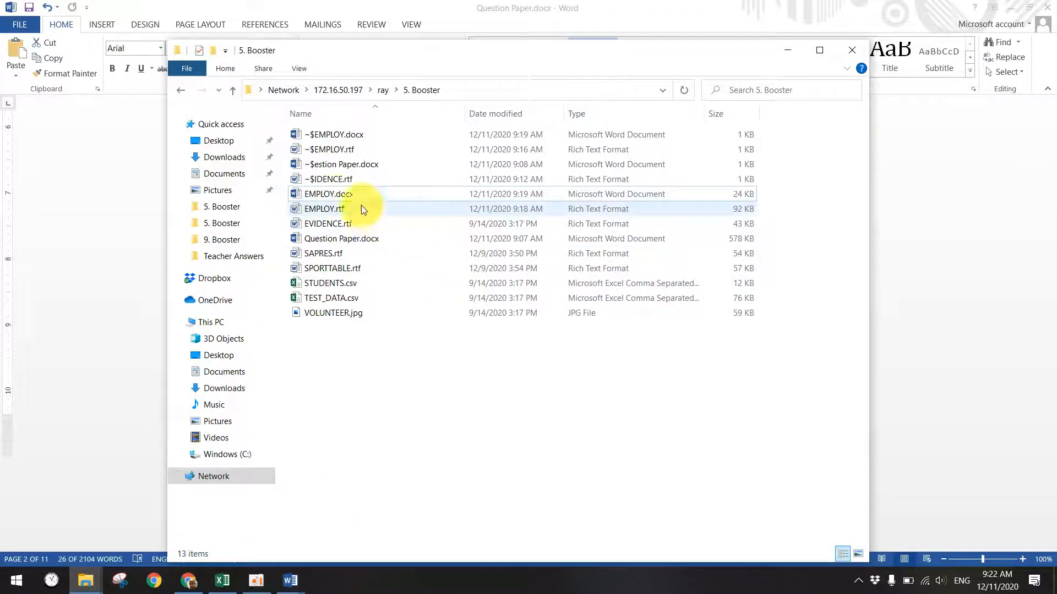
left_click(333, 197)
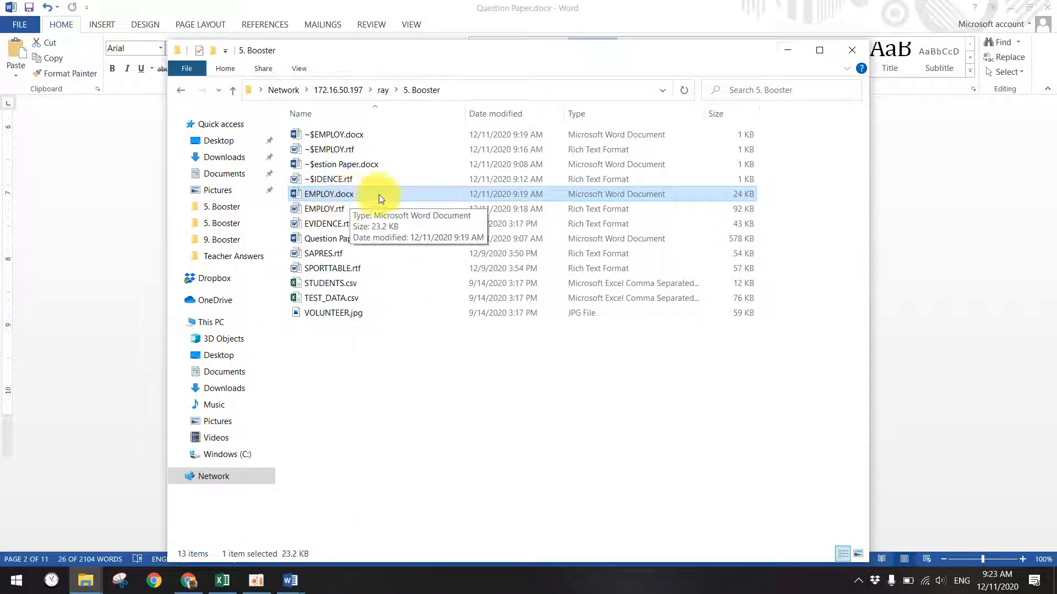
left_click(787, 50)
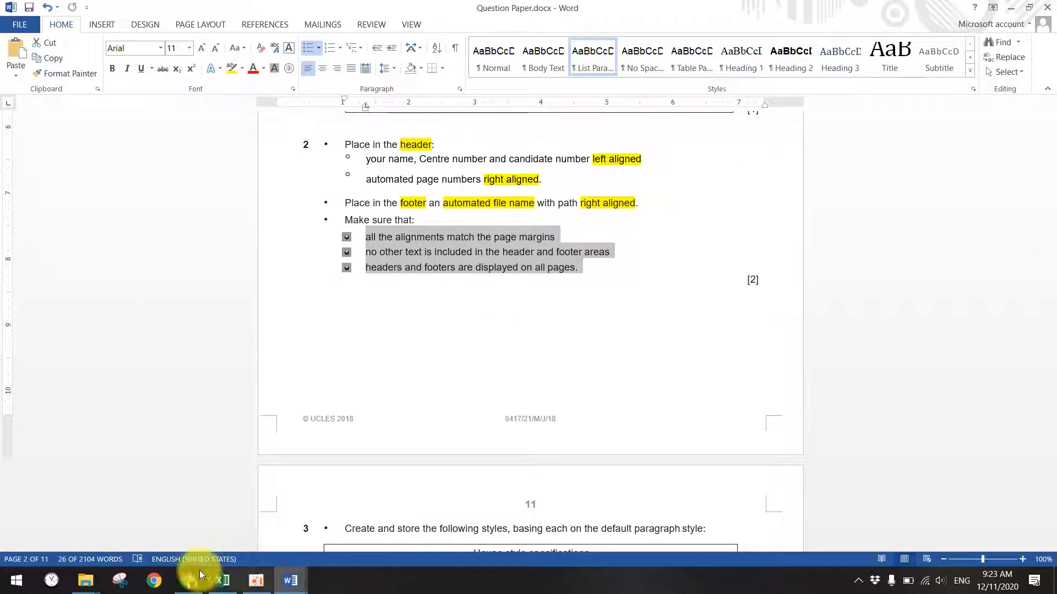
left_click(217, 579)
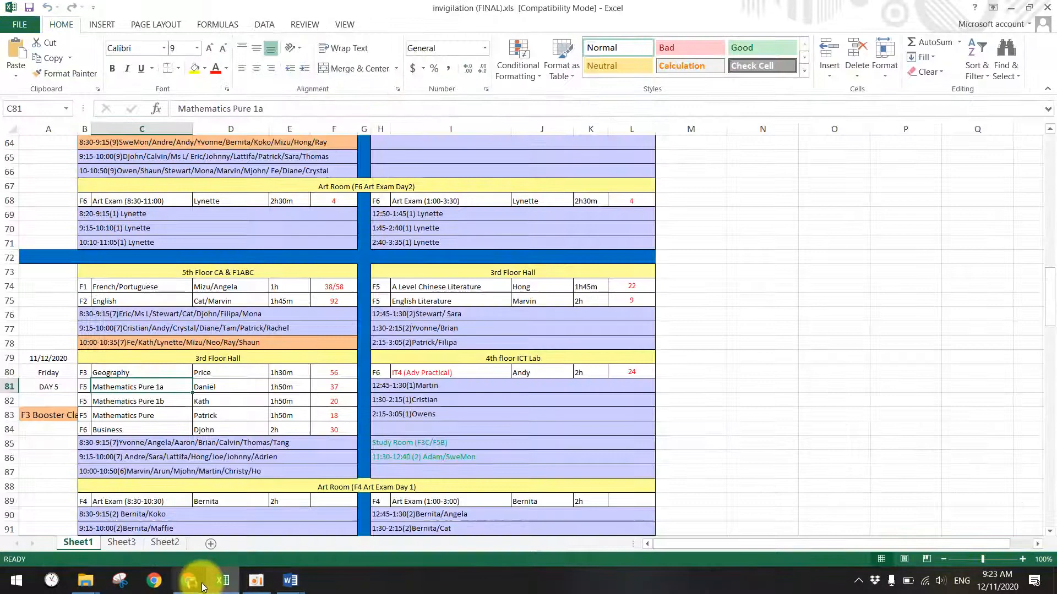
left_click(290, 581)
left_click(143, 529)
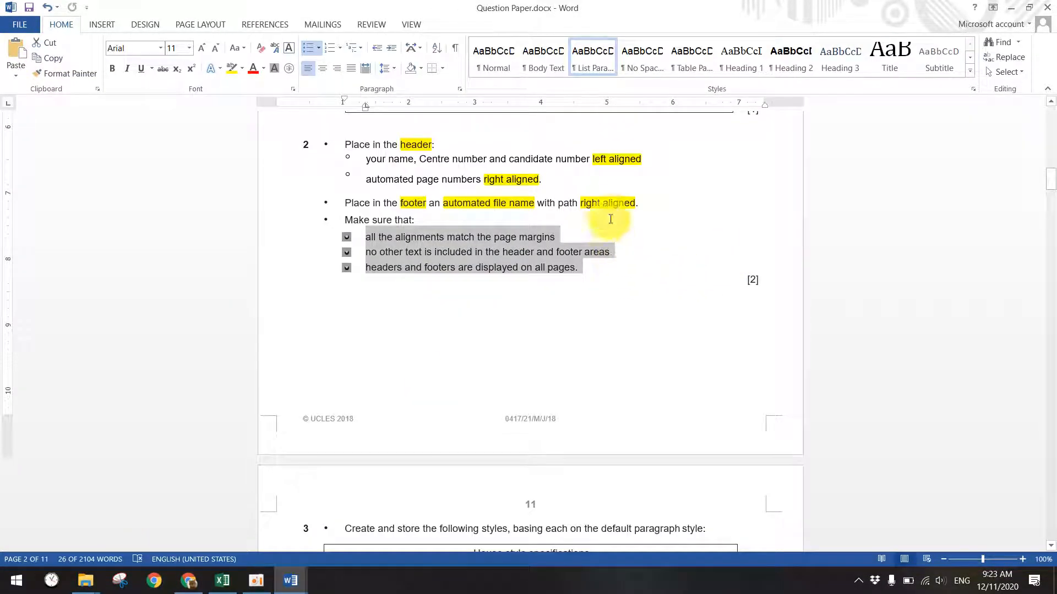
- Highlight the word 'path' in the question paper's footer instruction in red
left_click(560, 203)
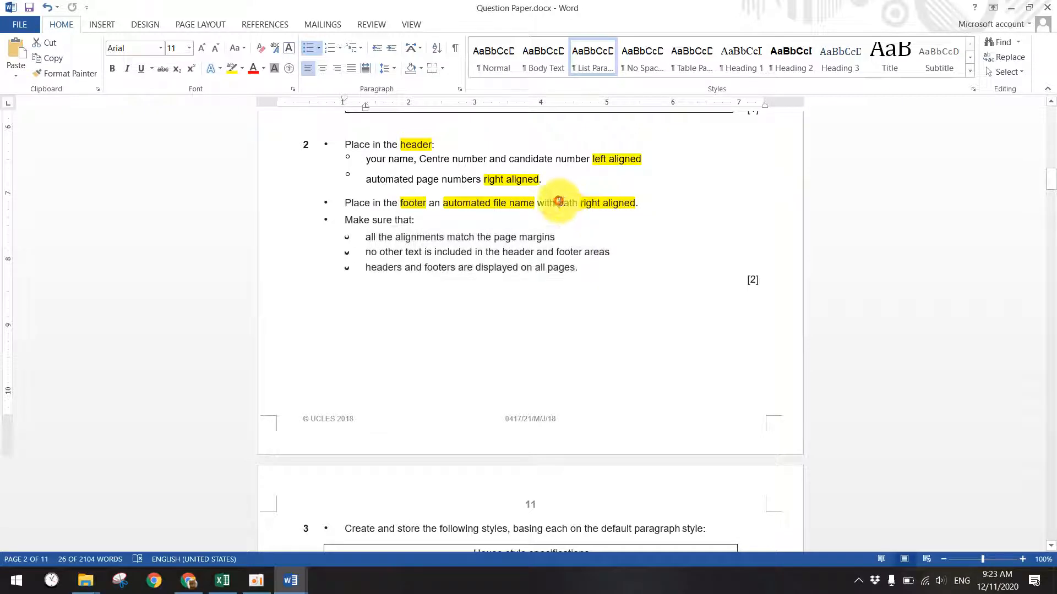
left_click_drag(575, 203, 578, 203)
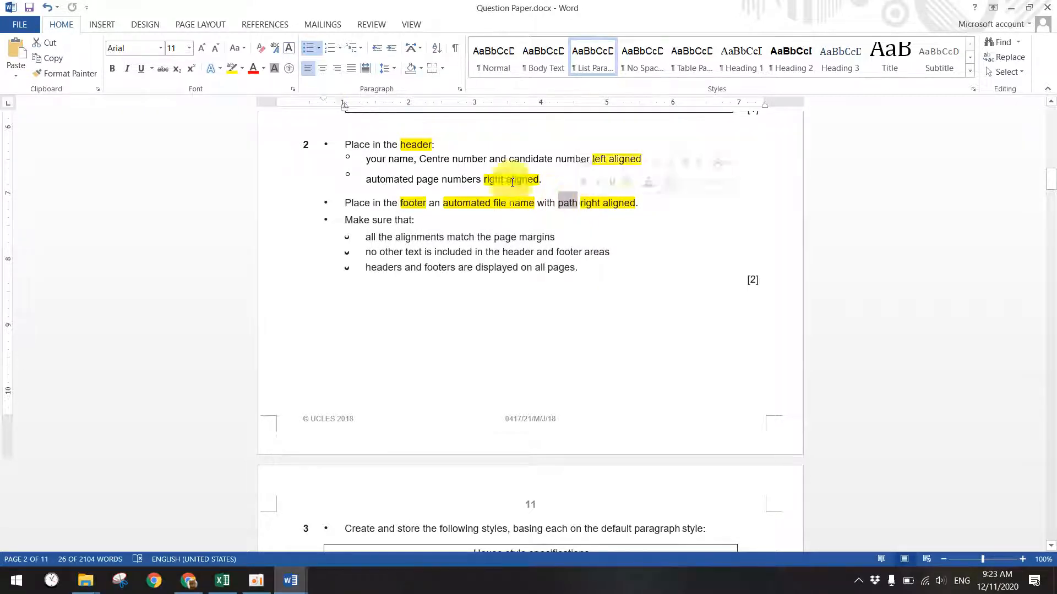
left_click(242, 69)
left_click(236, 100)
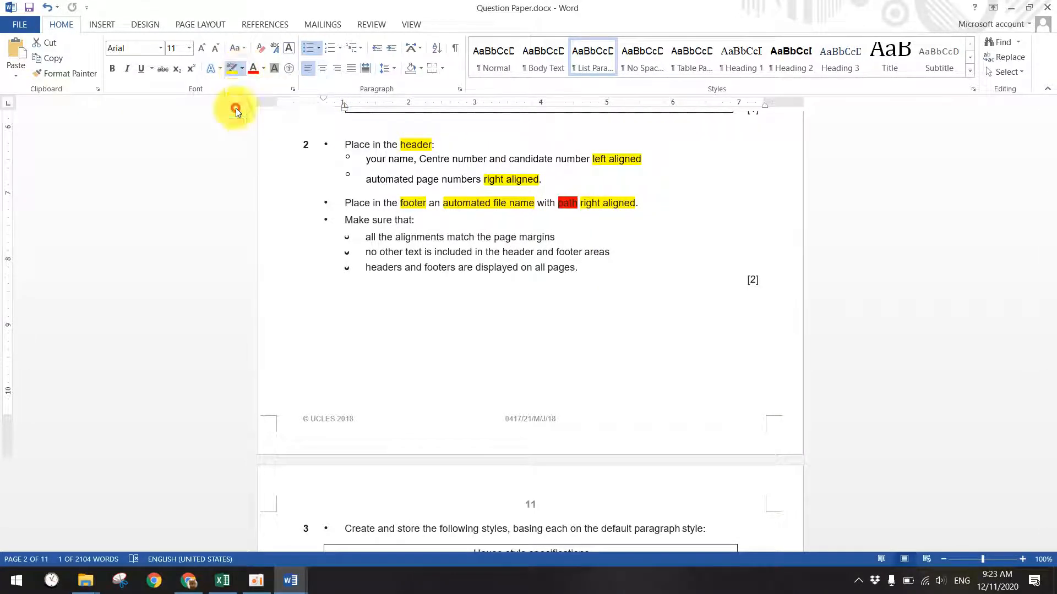
left_click(468, 238)
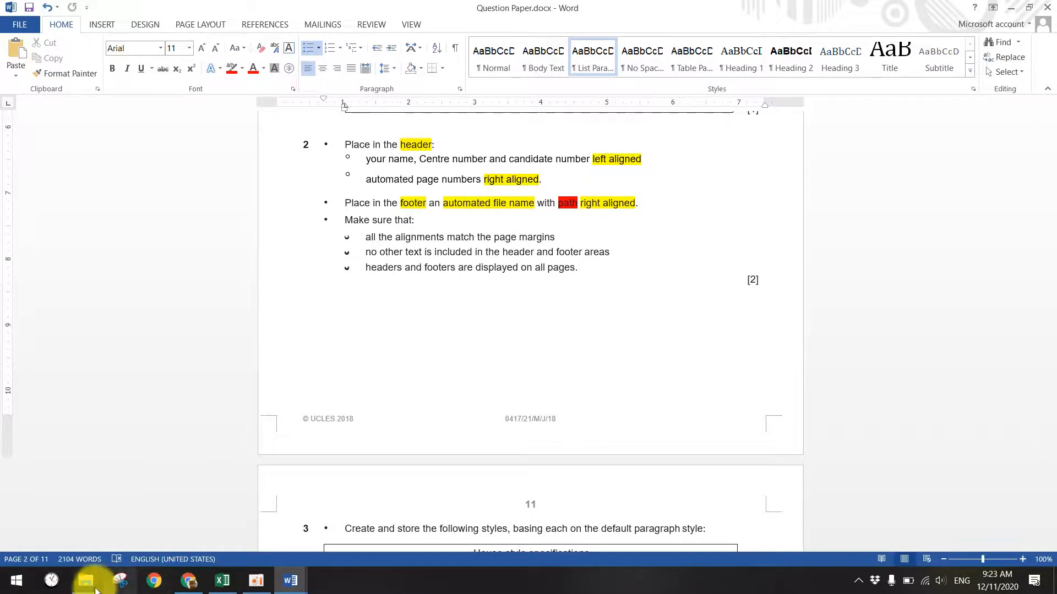
- Examine the 5. Booster folder's full path in the File Explorer address bar
mouse_move(85, 578)
left_click(302, 513)
left_click(448, 90)
left_click(295, 90)
left_click_drag(376, 90, 242, 91)
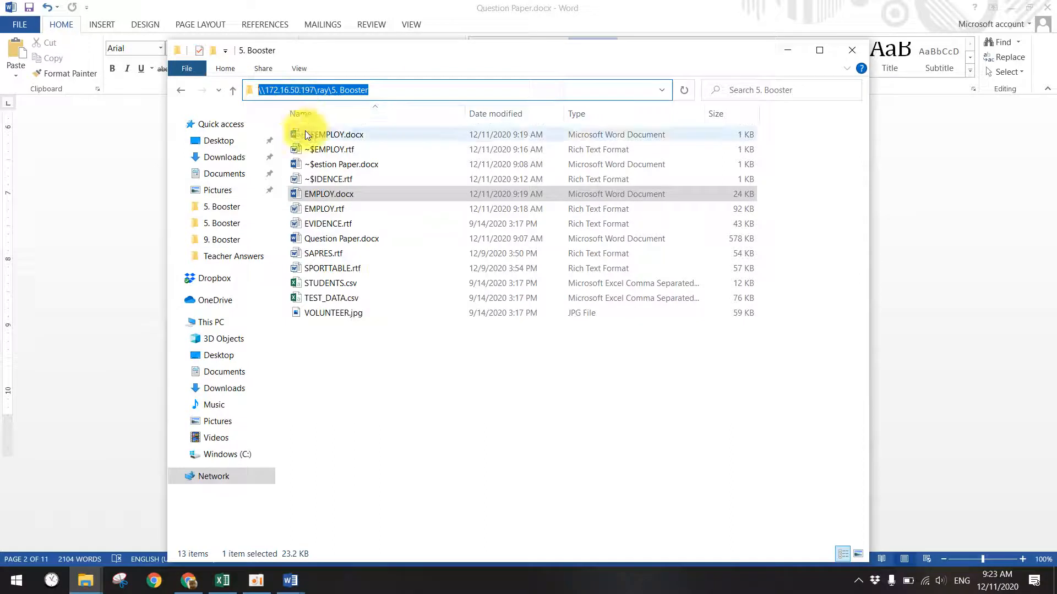
left_click(270, 90)
left_click_drag(315, 90, 231, 94)
double_click(326, 90)
left_click(344, 92)
double_click(352, 90)
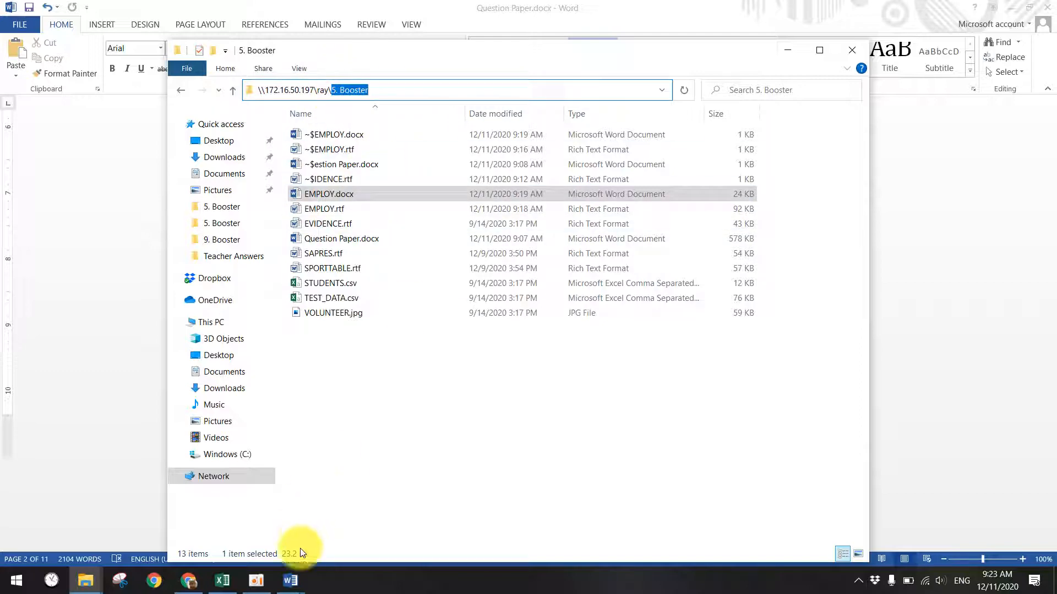
- Switch back through Question Paper.docx to EMPLOY.docx
mouse_move(290, 579)
left_click(166, 518)
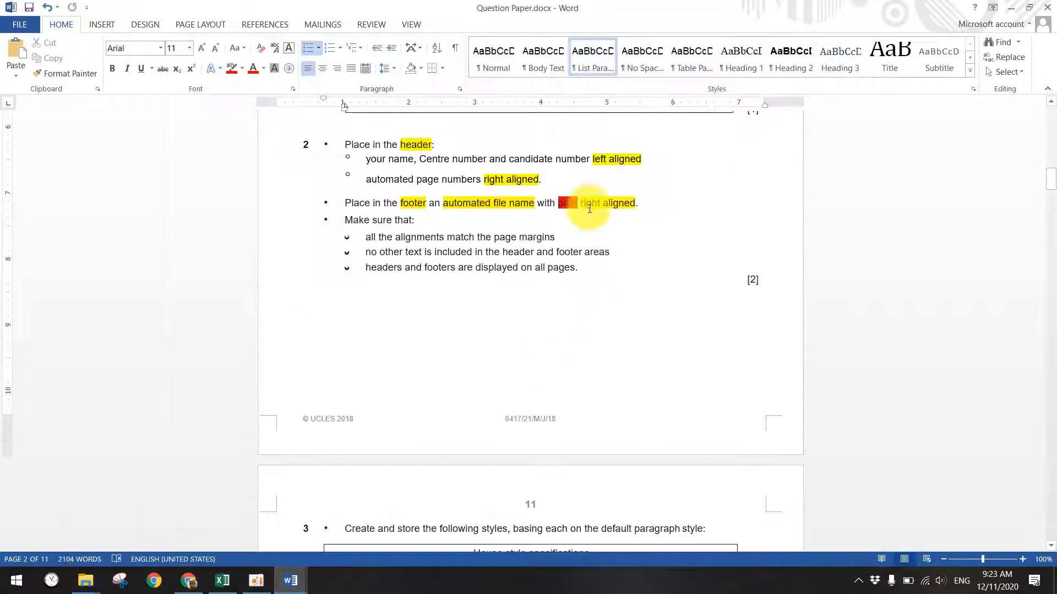
mouse_move(292, 579)
left_click(395, 531)
scroll(599, 182, "up", 10)
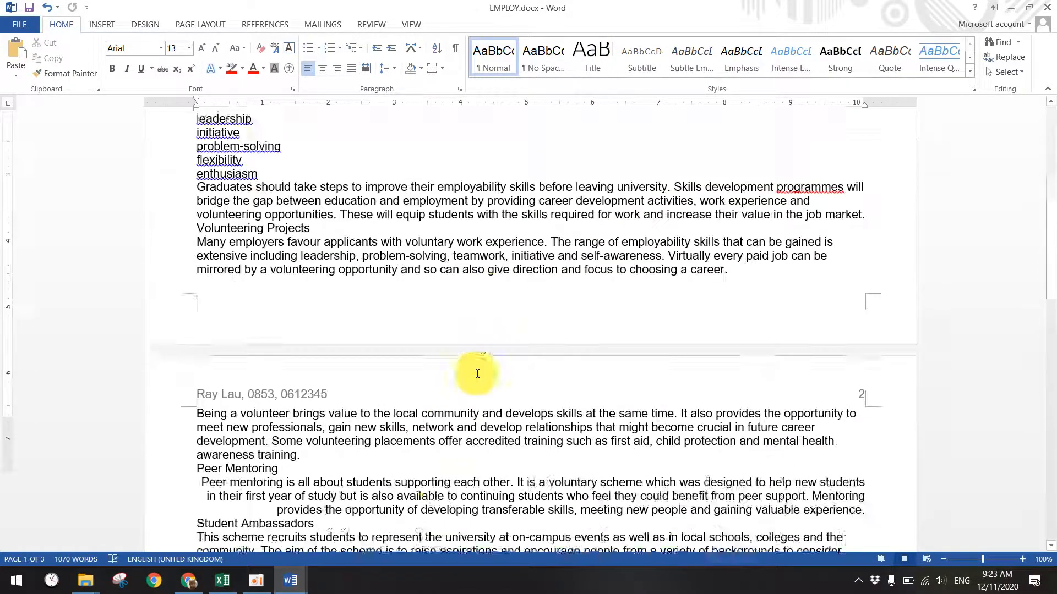
- Insert a Blank (Three Columns) footer into EMPLOY.docx
left_click(103, 24)
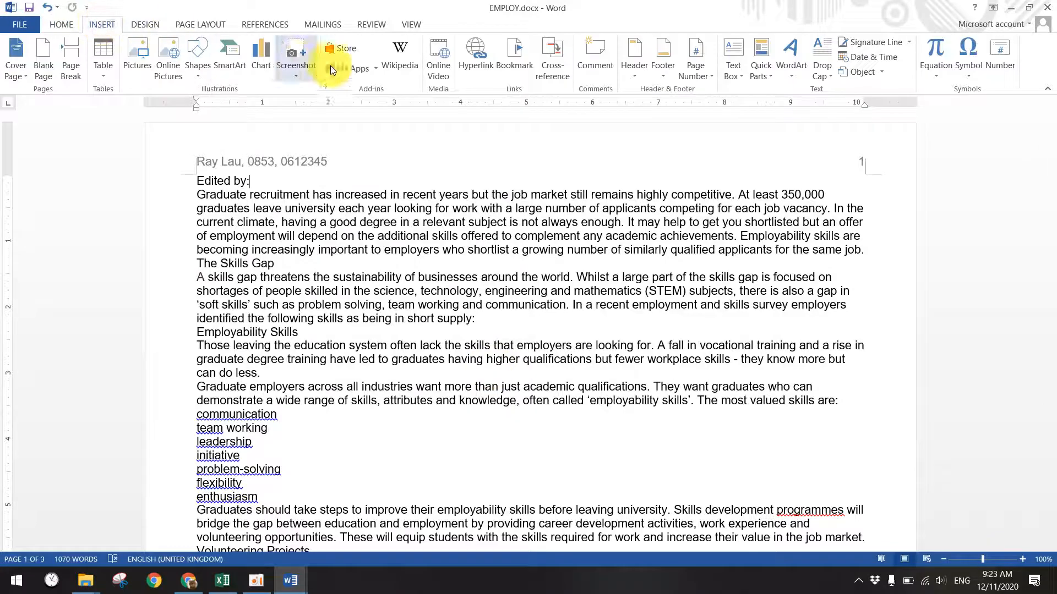
left_click(652, 78)
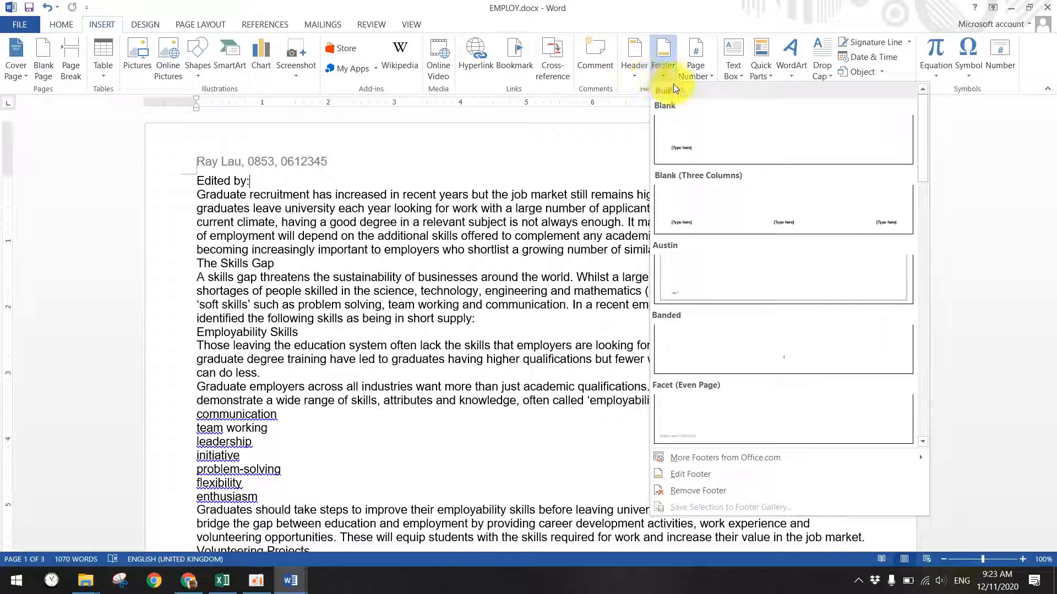
left_click(714, 193)
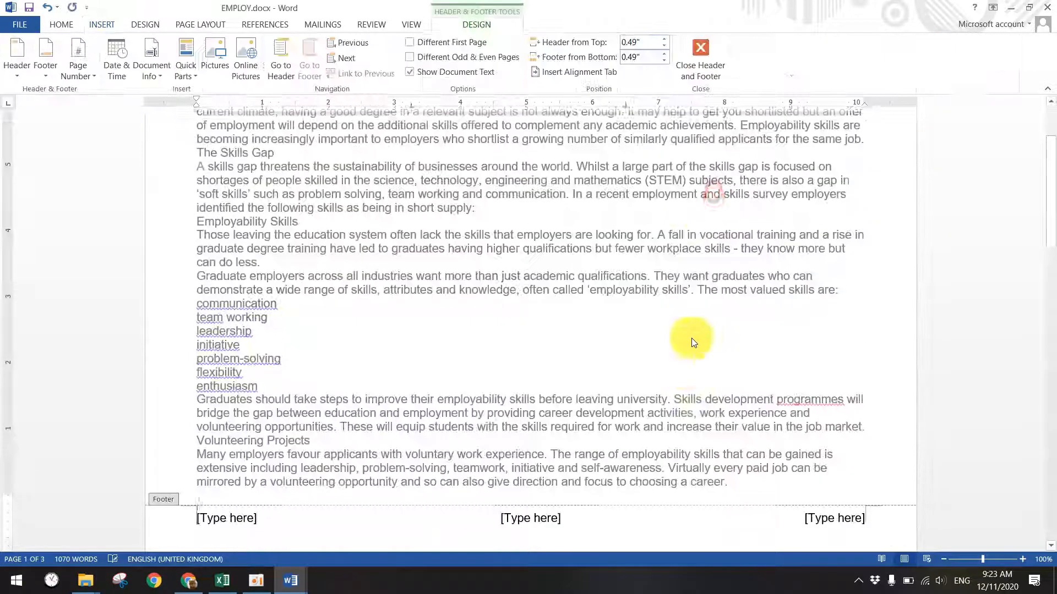
- Delete the middle and left footer placeholders, selecting the right one for a Quick Parts field
left_click(530, 343)
key("Delete")
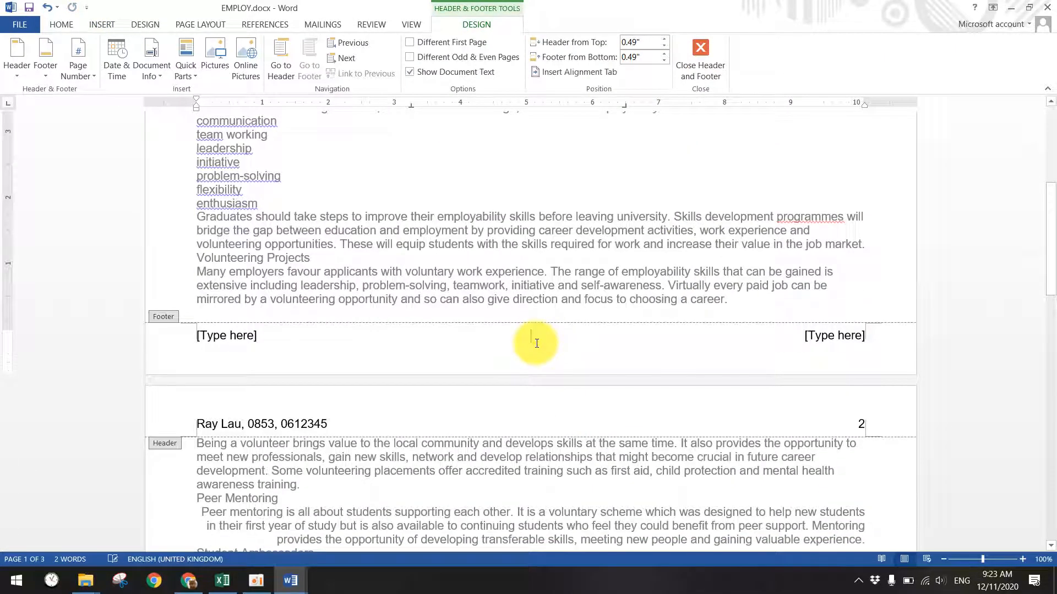
left_click(242, 370)
key("Delete")
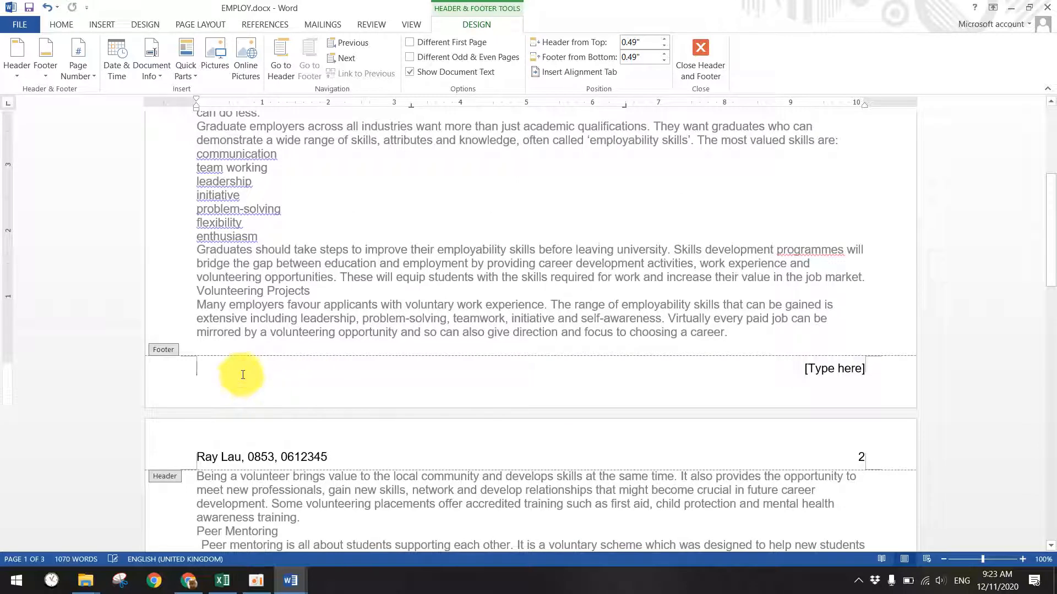
left_click(817, 376)
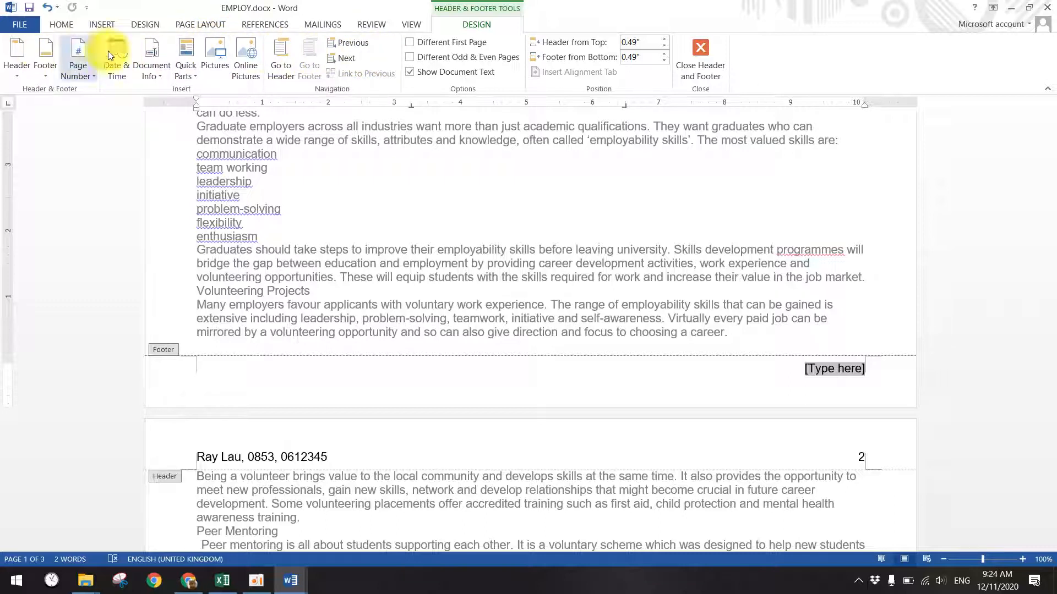
left_click(197, 76)
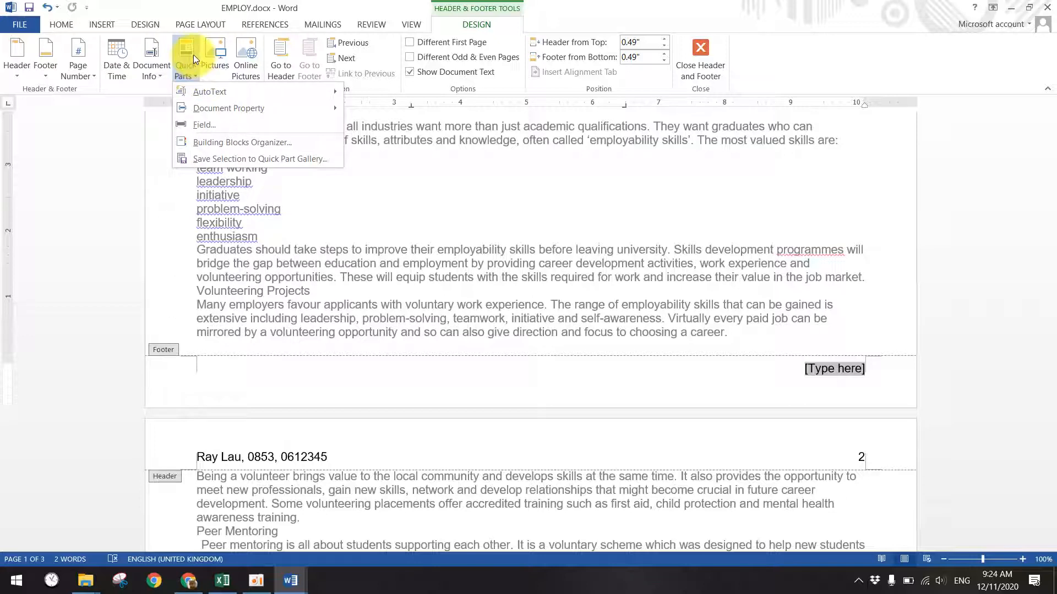
mouse_move(229, 92)
mouse_move(233, 111)
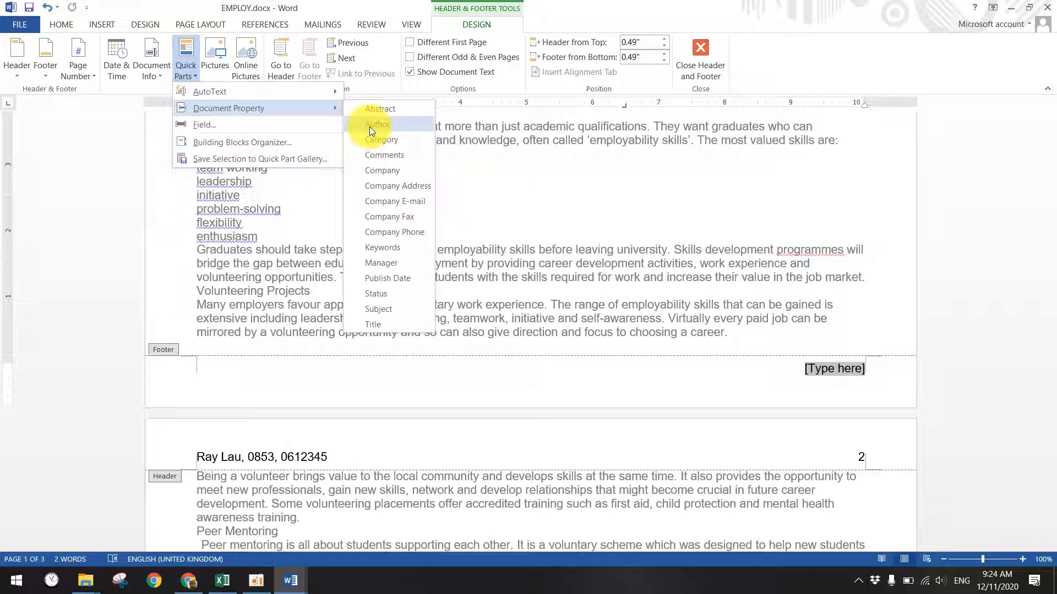
- Insert a FileName field with Add path to filename ticked and Format left at (none)
left_click(207, 126)
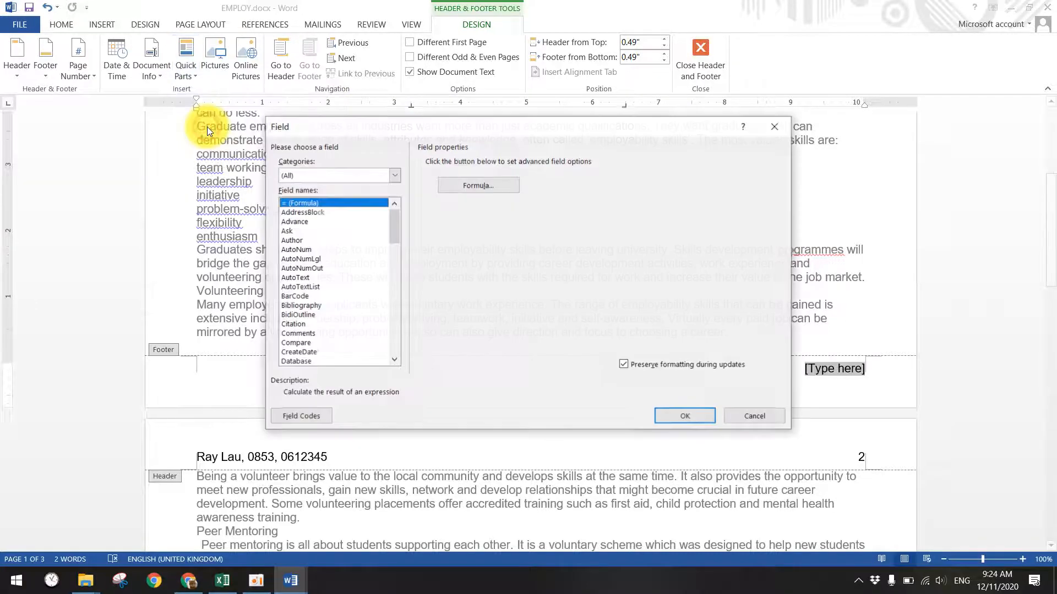
mouse_move(393, 220)
left_mouse_down()
mouse_move(385, 352)
mouse_move(382, 210)
left_mouse_up()
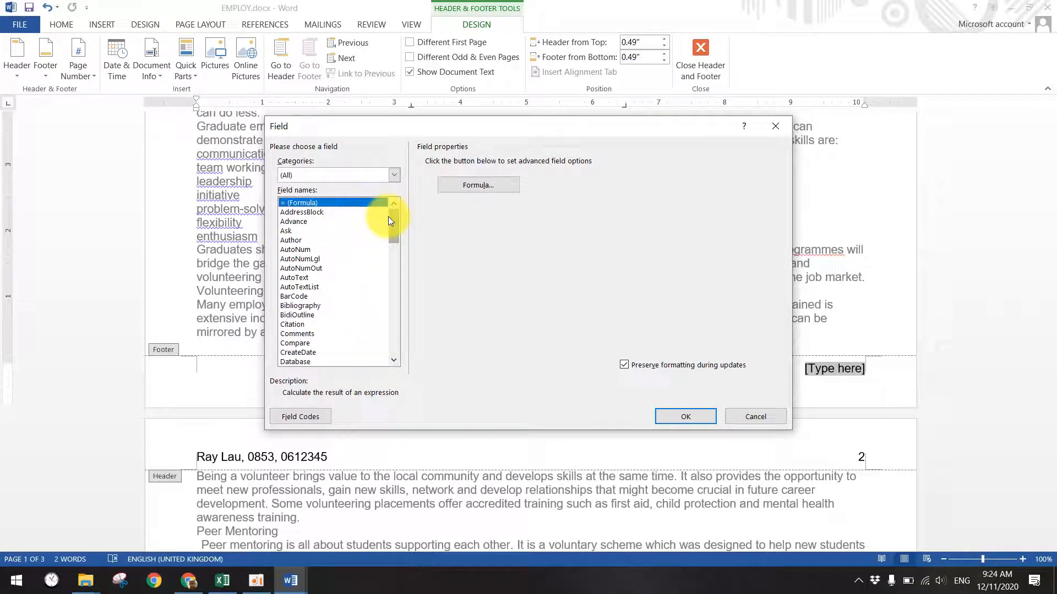
left_click_drag(391, 225, 391, 260)
left_click(296, 240)
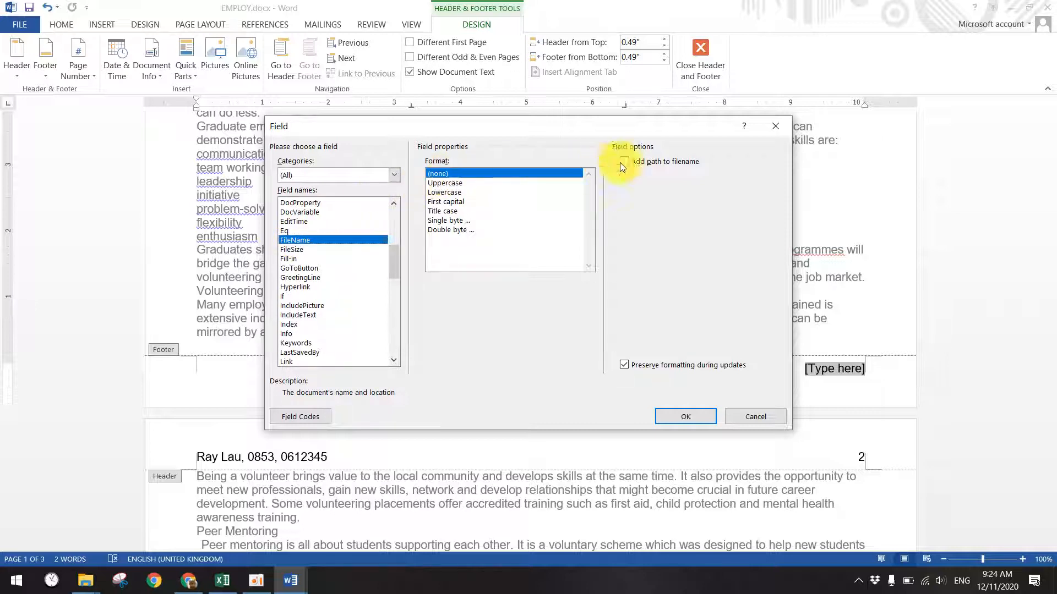
left_click(645, 163)
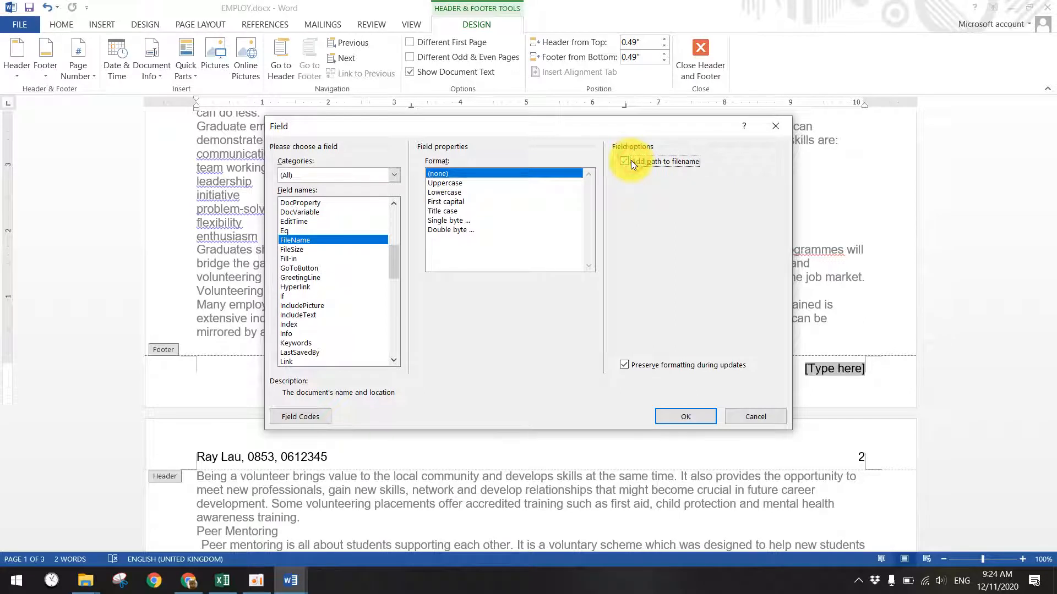
left_click(631, 160)
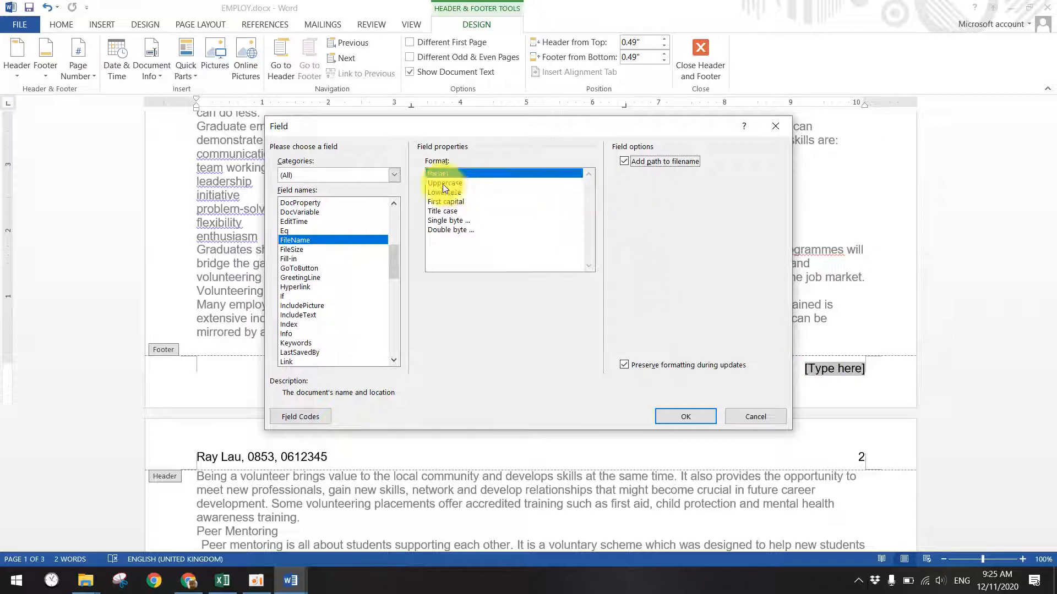
left_click(460, 174)
left_click(662, 162)
left_click(674, 416)
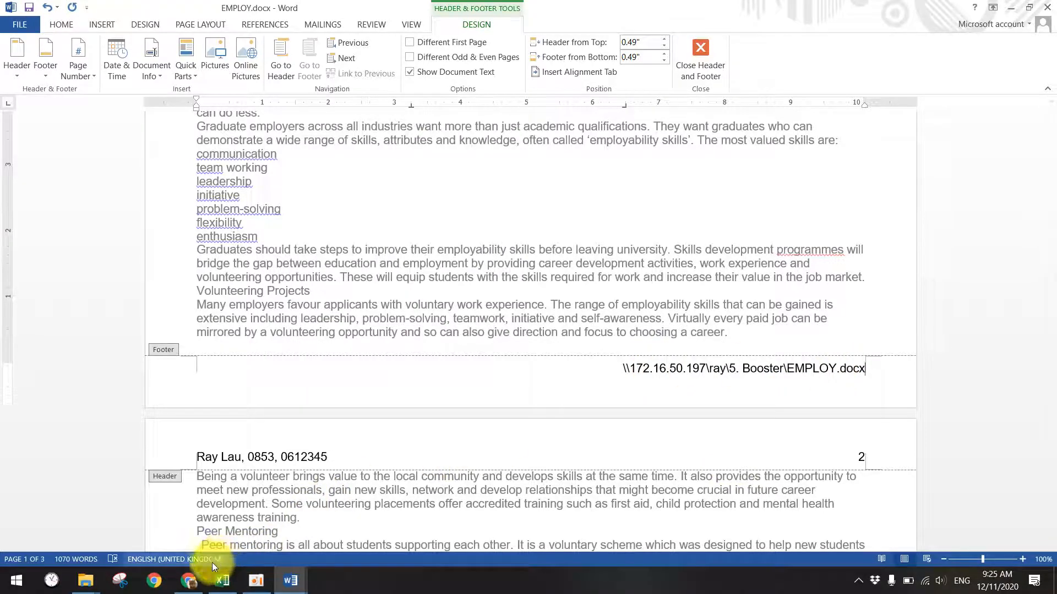
- Switch to Question Paper.docx and mark the header/footer and create-styles instructions
left_click(289, 582)
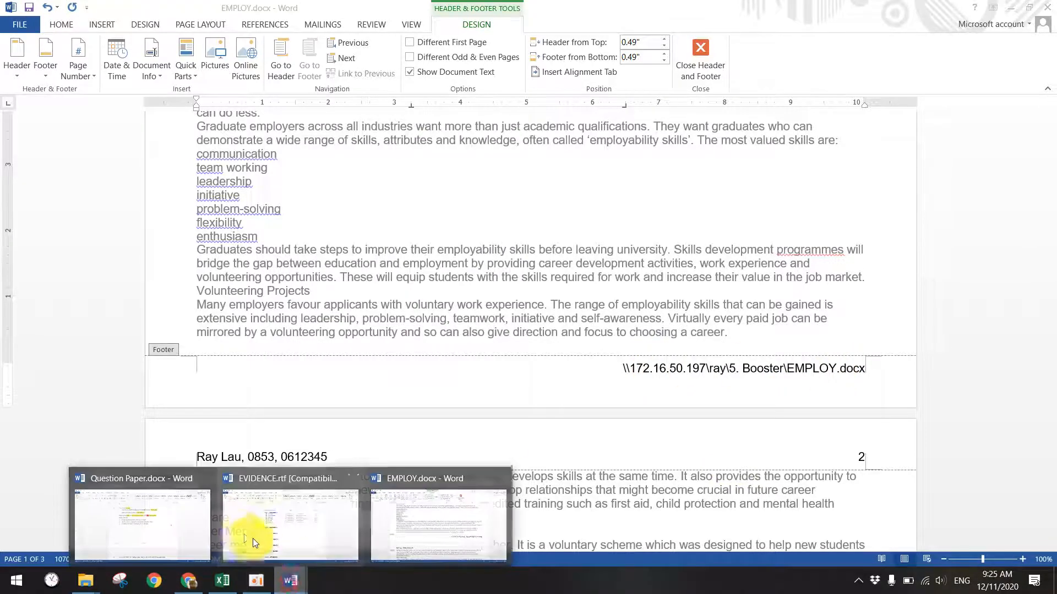
left_click(141, 519)
left_click_drag(432, 239, 578, 268)
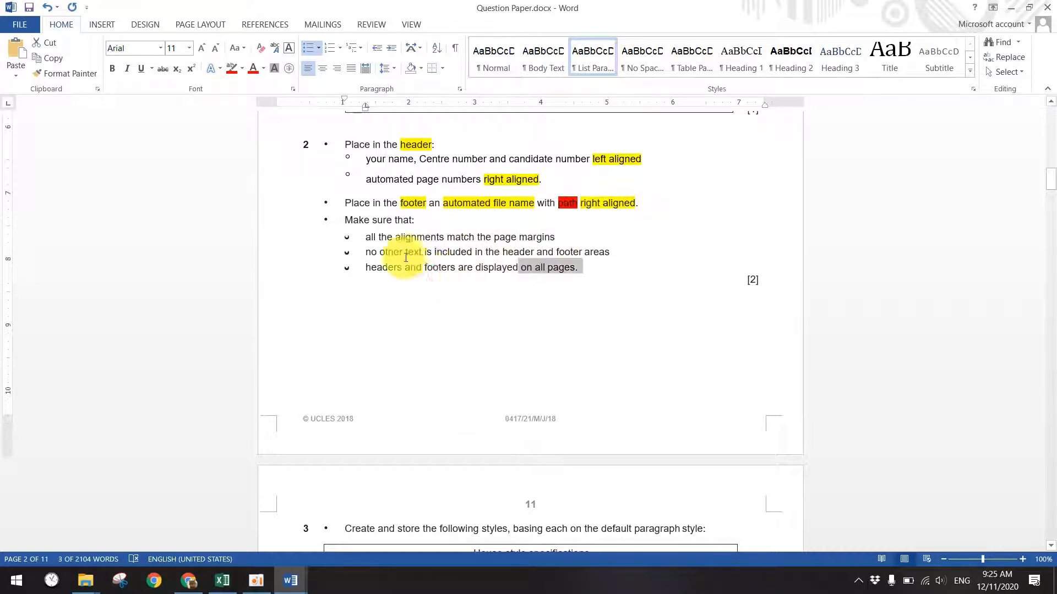
scroll(439, 264, "down", 7)
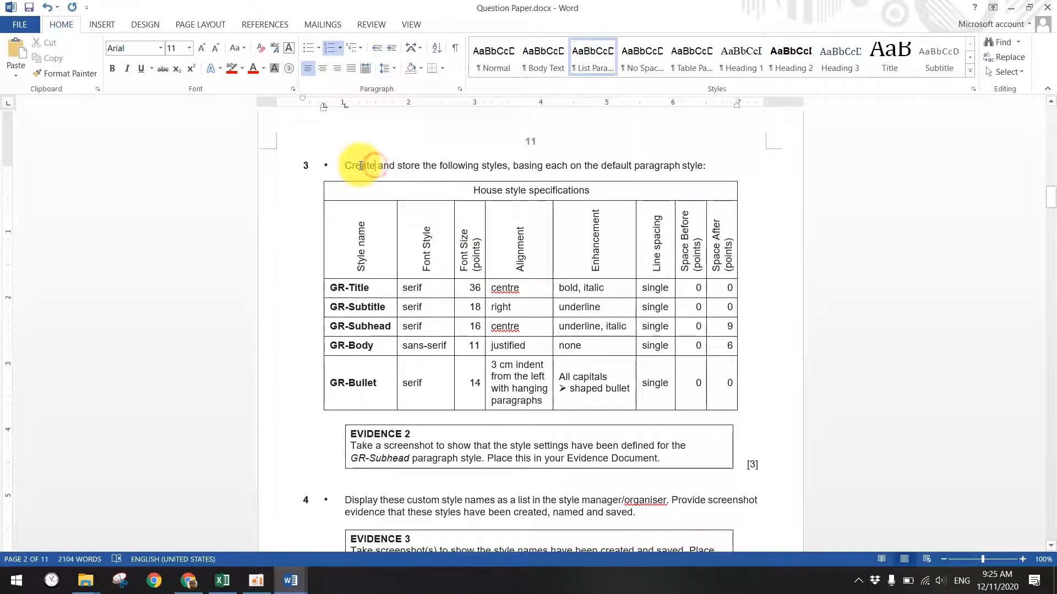
left_click_drag(342, 165, 451, 164)
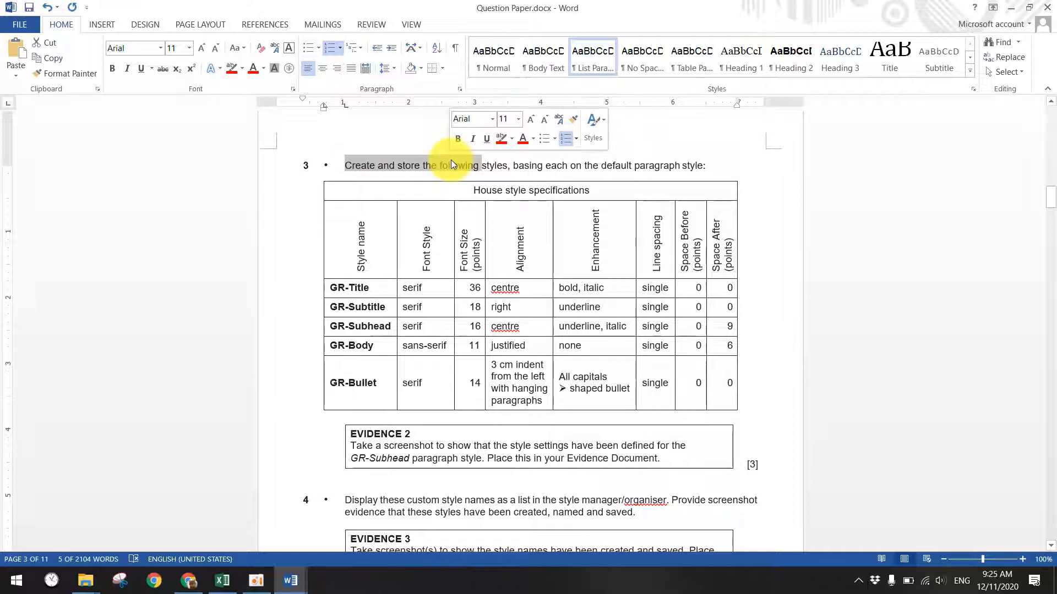
left_click(451, 159)
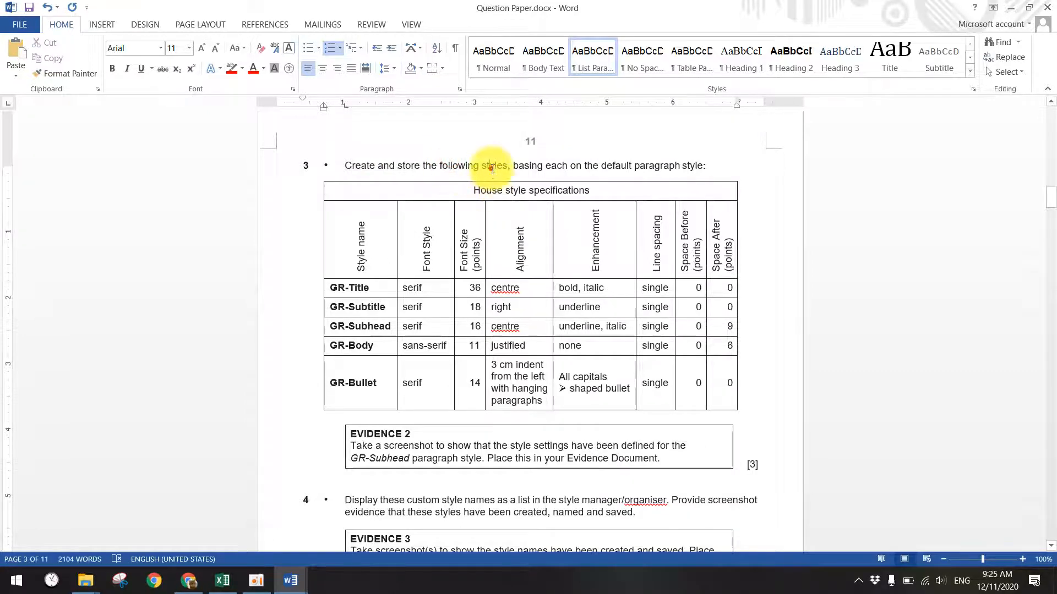
double_click(493, 166)
- Scroll to the house style table and select the GR-Title and GR-Subtitle rows
scroll(554, 254, "up", 12)
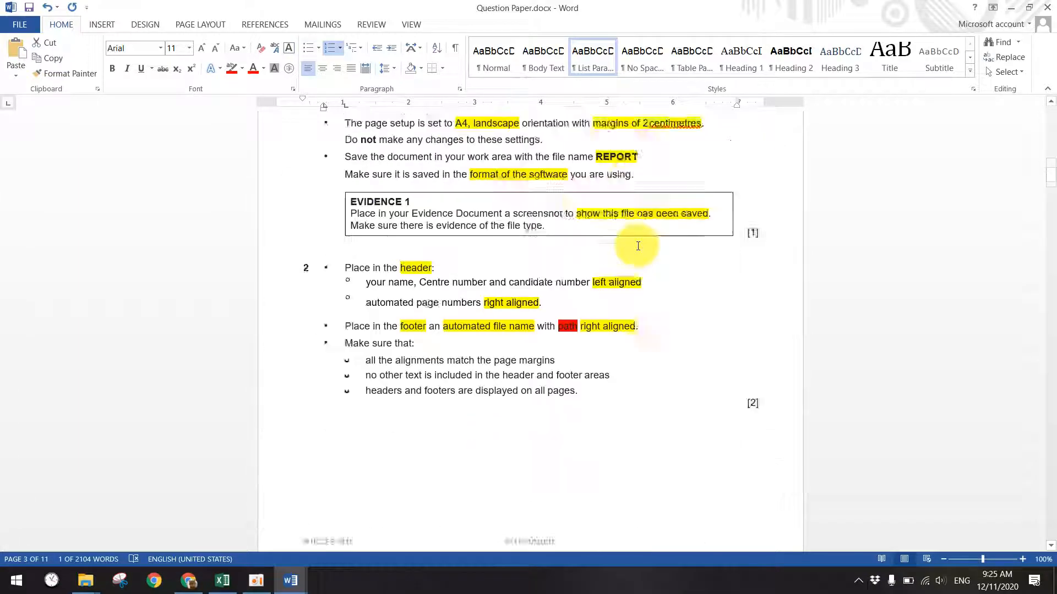
scroll(554, 253, "down", 3)
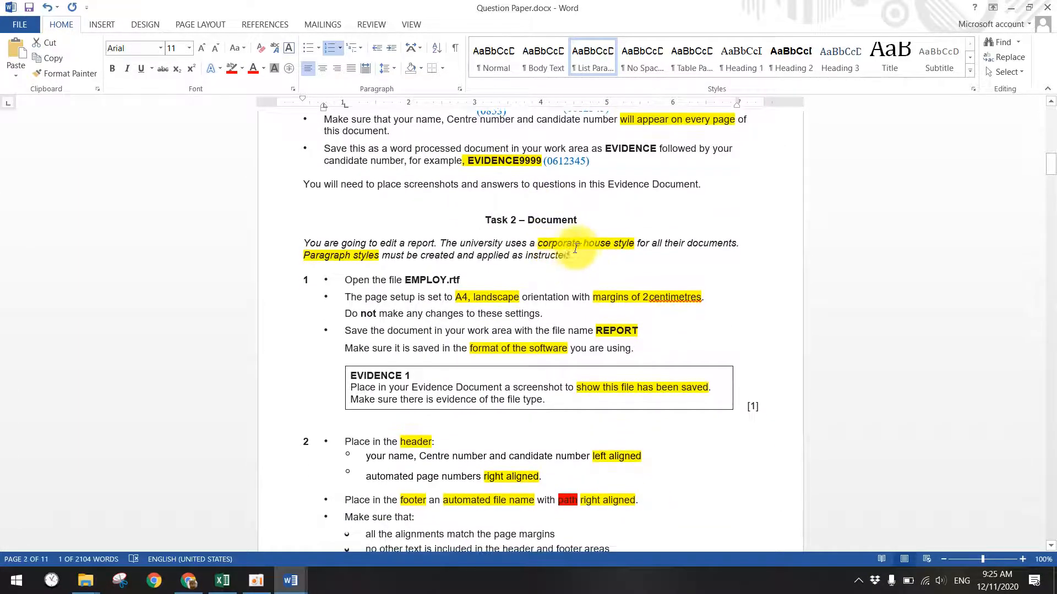
scroll(611, 247, "down", 7)
scroll(583, 308, "down", 6)
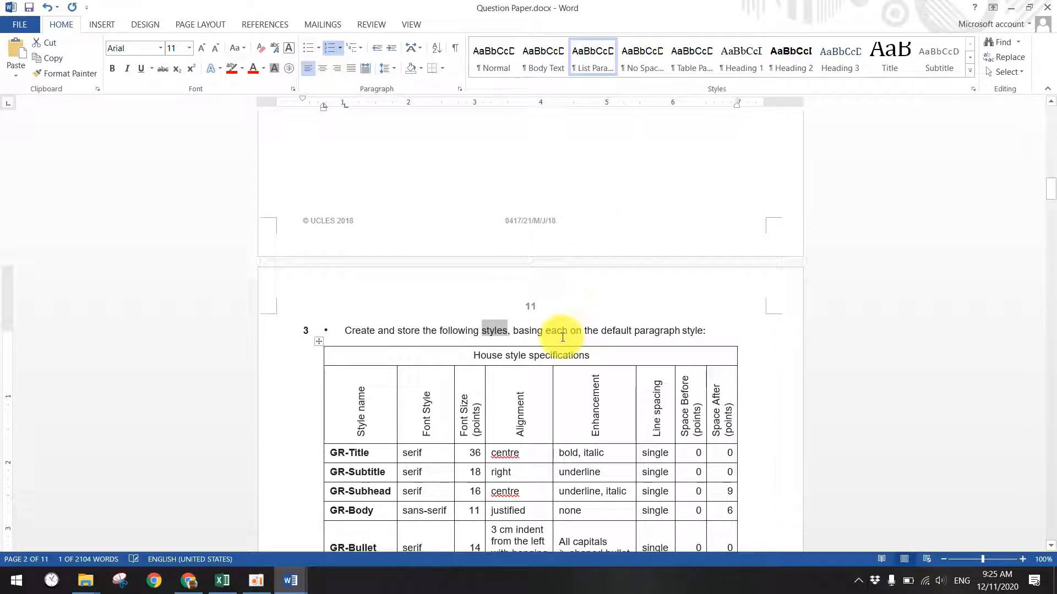
scroll(484, 331, "down", 2)
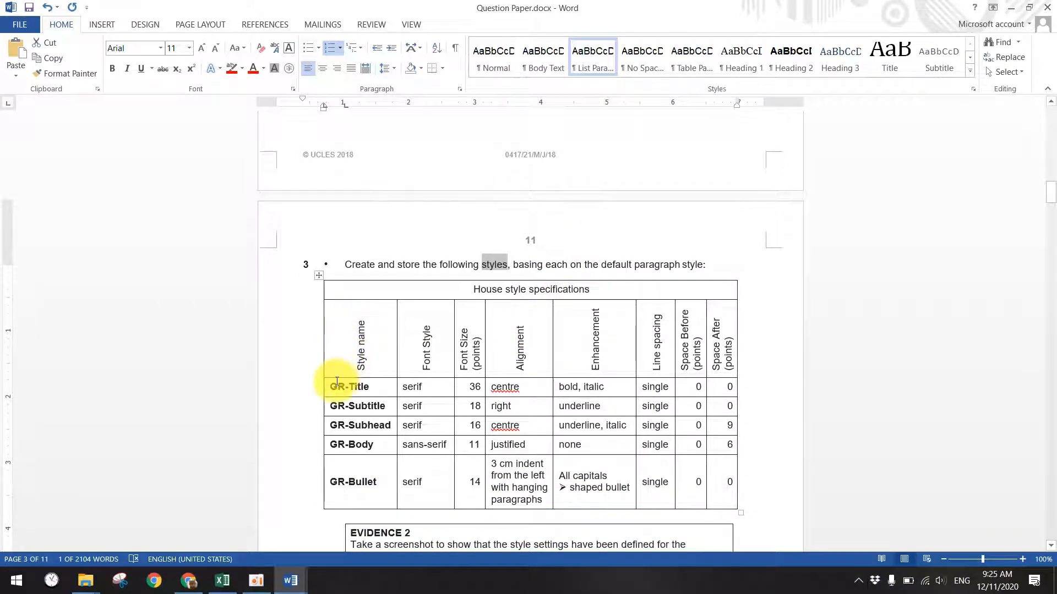
left_click_drag(333, 384, 695, 467)
left_click(355, 428)
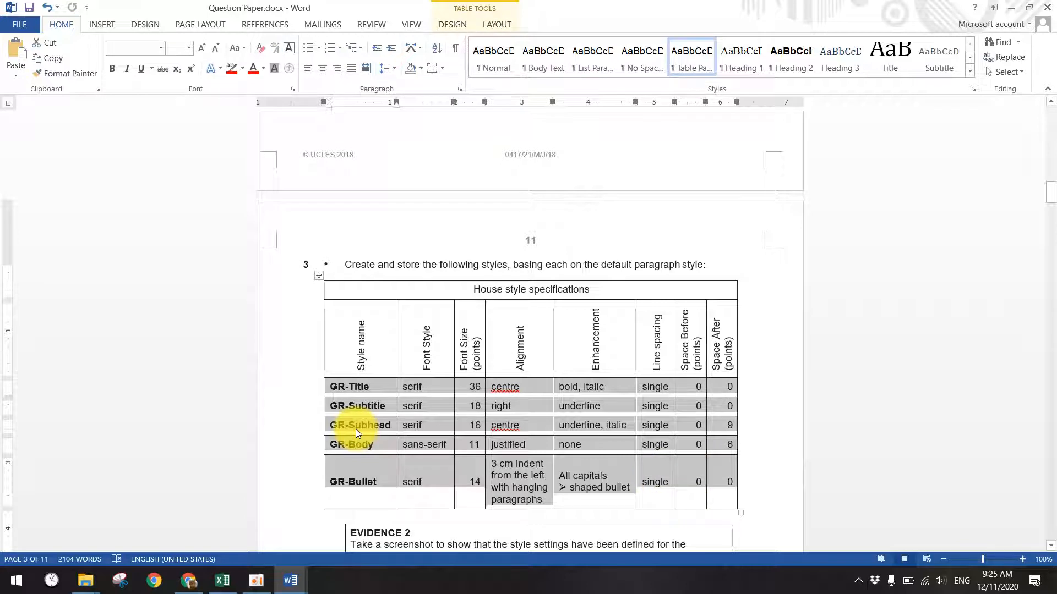
left_click(363, 386)
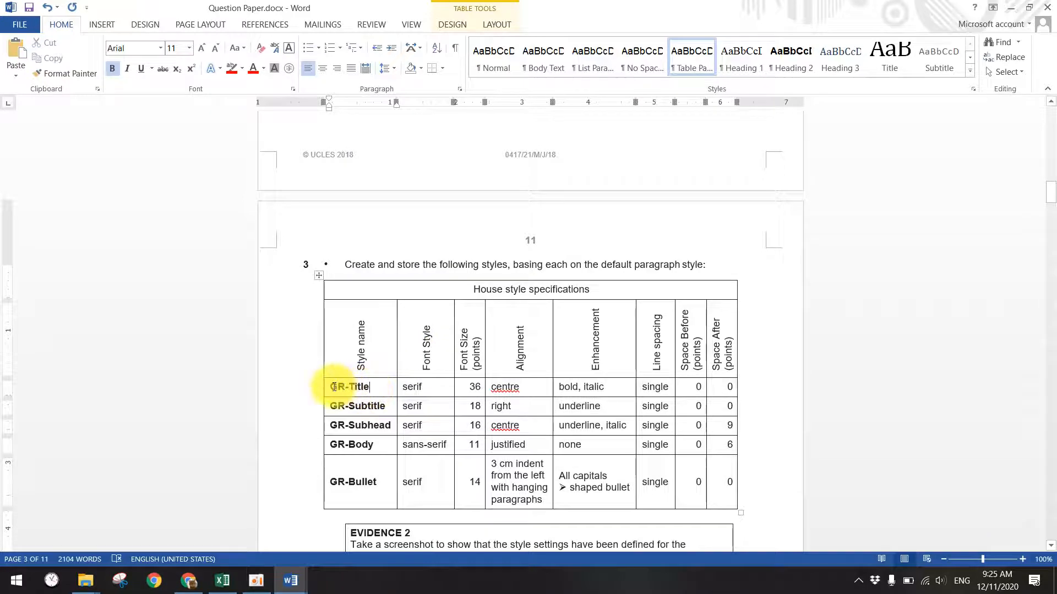
double_click(341, 388)
- Select the whole GR-Title style name in the specifications table
scroll(392, 378, "up", 15)
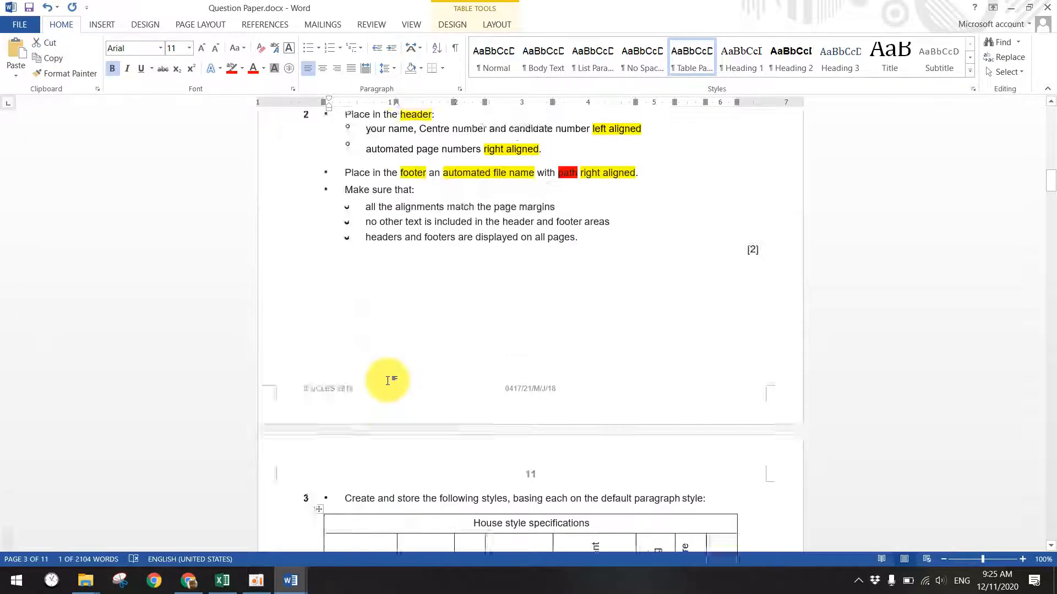
scroll(483, 349, "up", 3)
scroll(437, 378, "down", 20)
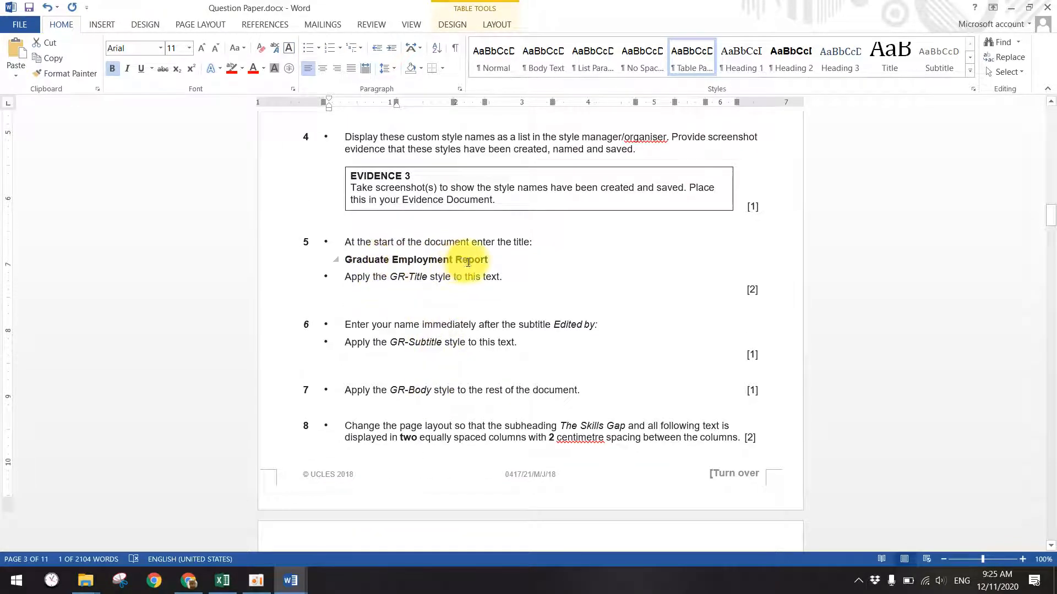
scroll(462, 267, "up", 10)
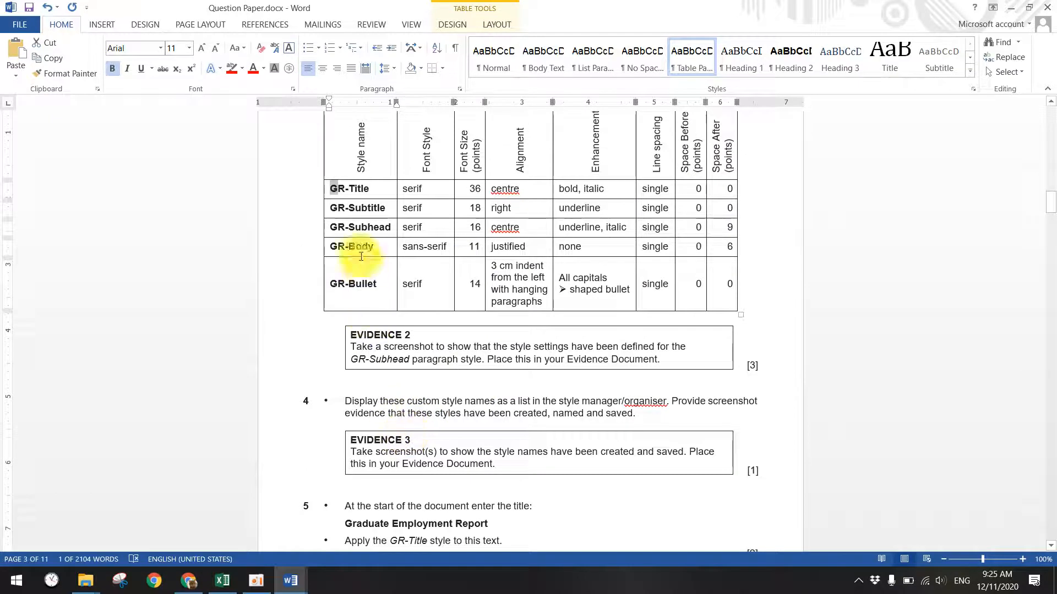
right_click(334, 189)
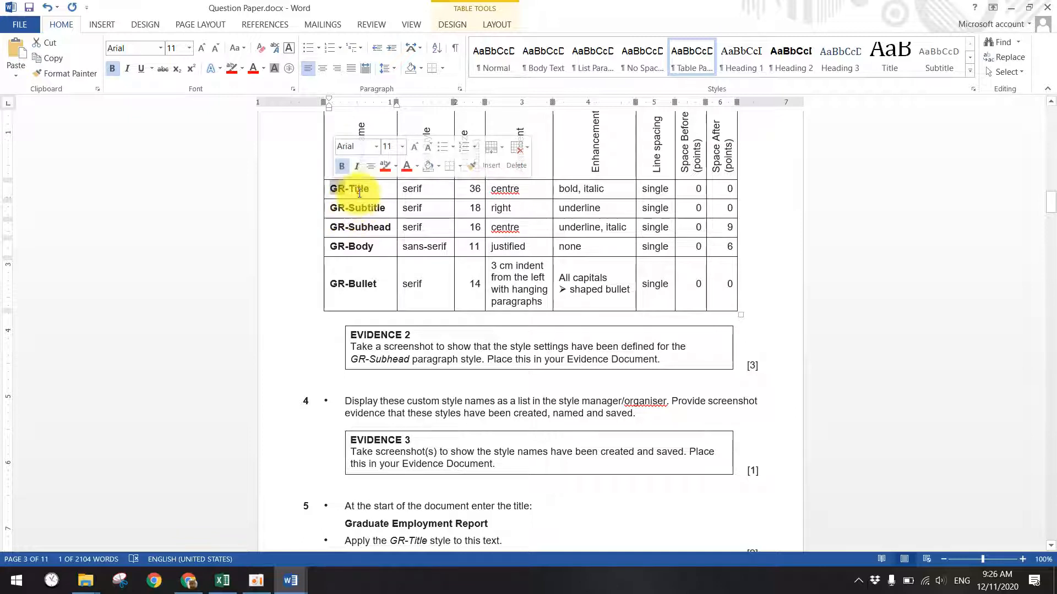
left_click(368, 190)
triple_click(368, 189)
scroll(346, 236, "up", 2)
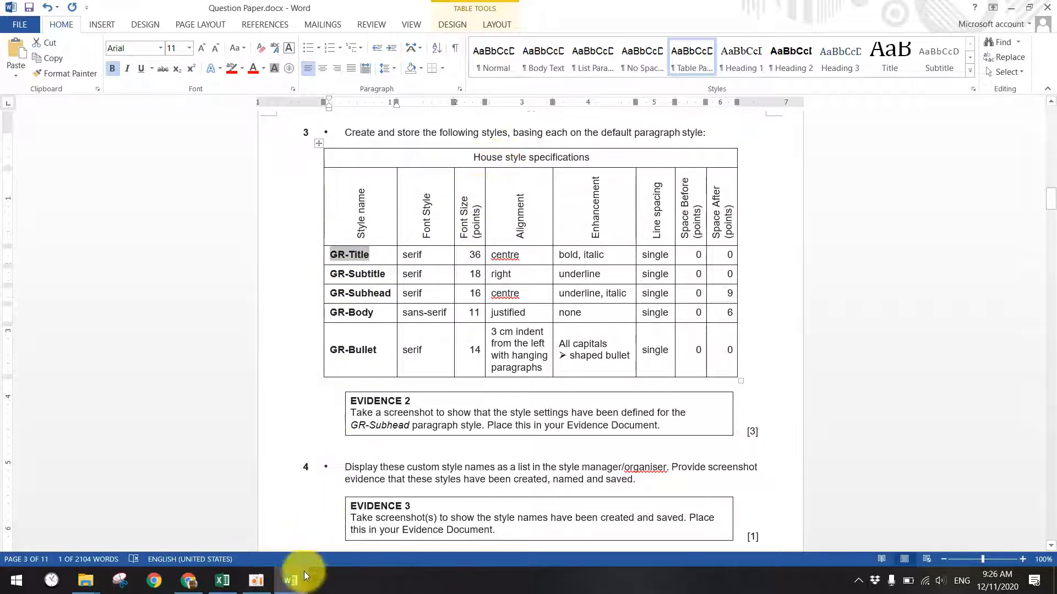
- Return to EMPLOY.docx via the other open documents and leave header/footer editing
left_click(292, 583)
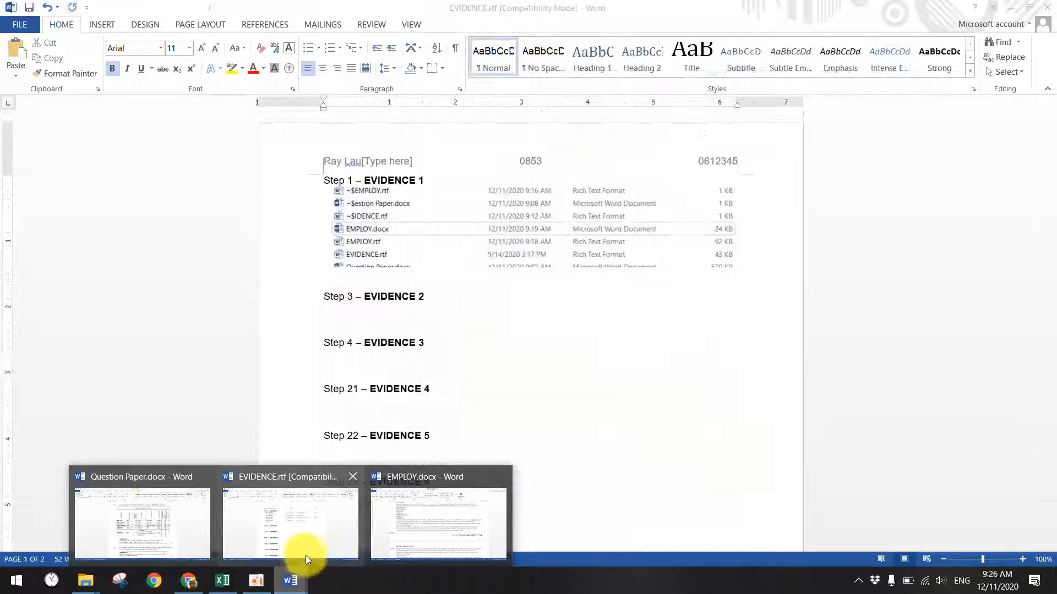
left_click(399, 531)
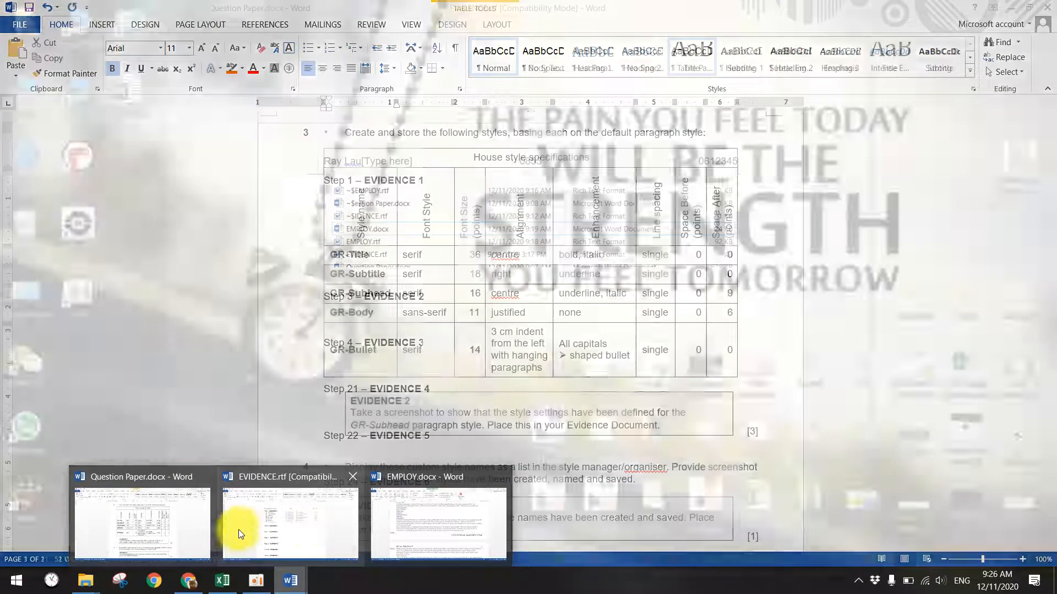
left_click(190, 515)
scroll(603, 278, "up", 6)
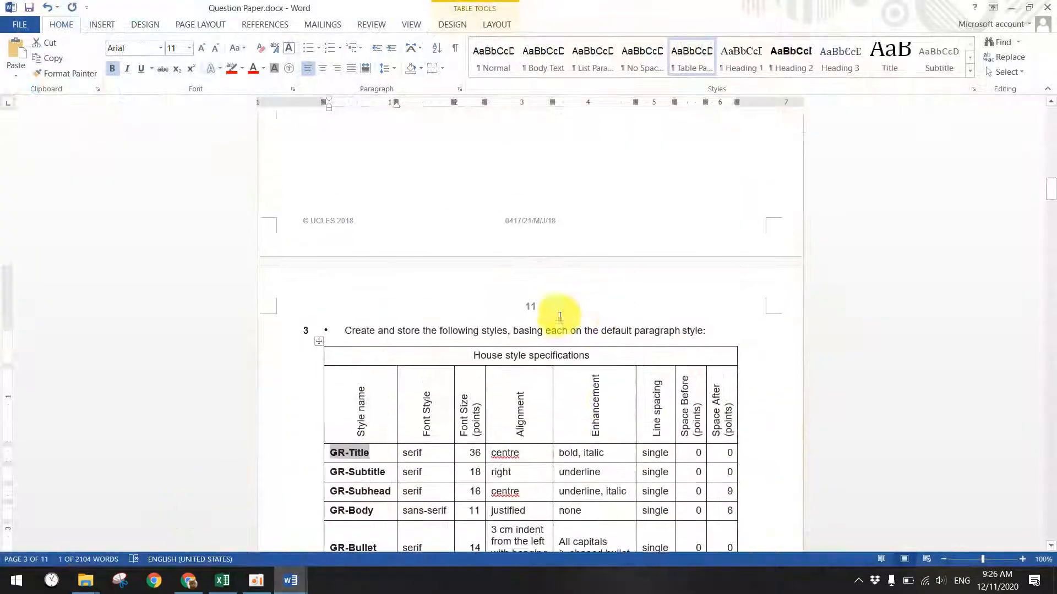
left_click(288, 578)
left_click(294, 535)
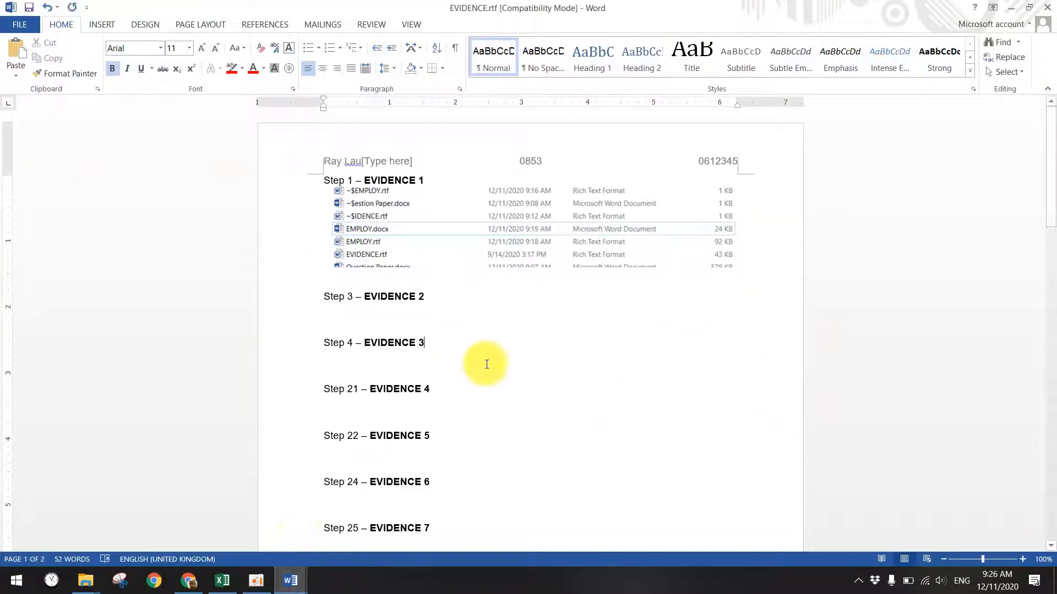
left_click(287, 572)
left_click(374, 524)
scroll(662, 332, "up", 6)
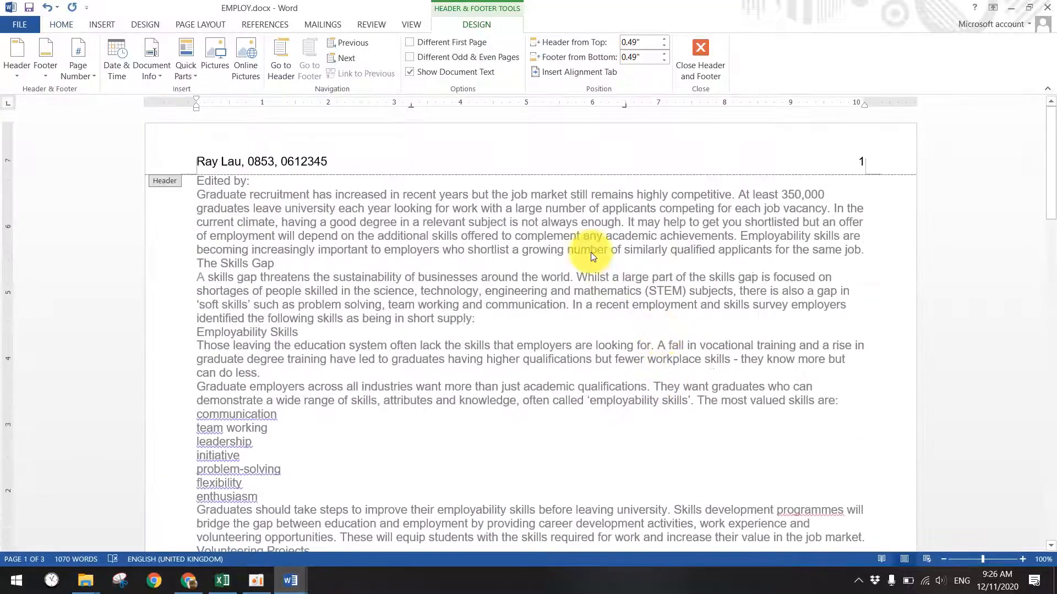
left_click(700, 62)
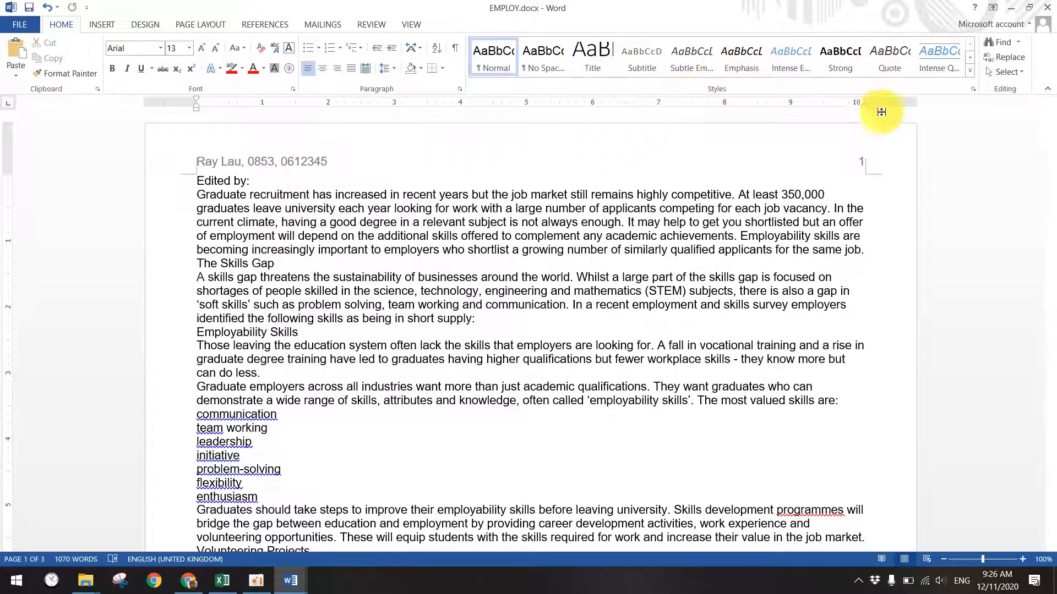
- Try Title on 'Edited by:' and Subtitle on 'The Skills Gap' and 'Those leaving…', then undo
left_click(580, 65)
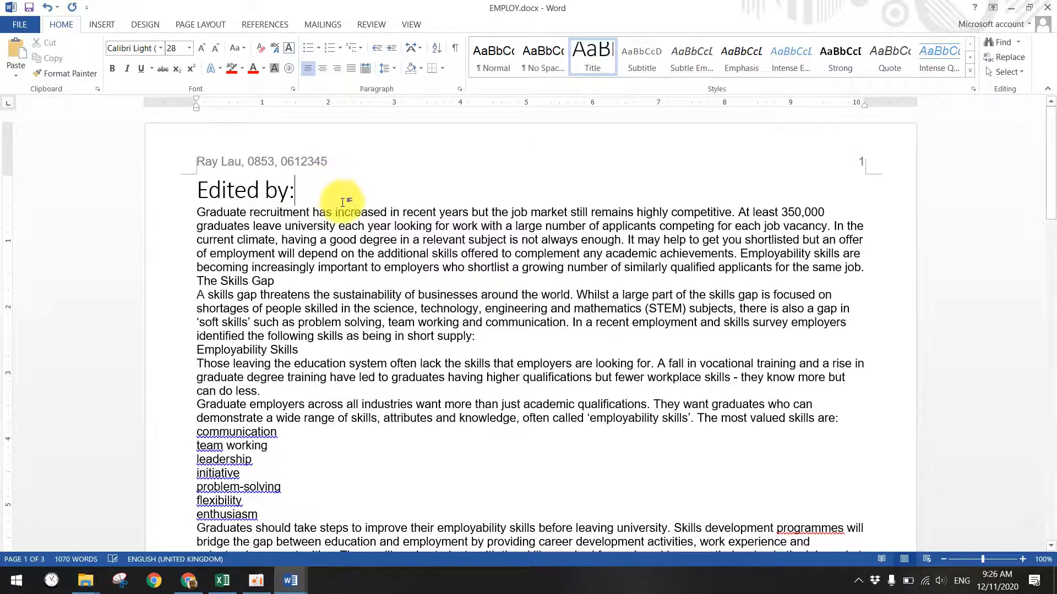
left_click(280, 279)
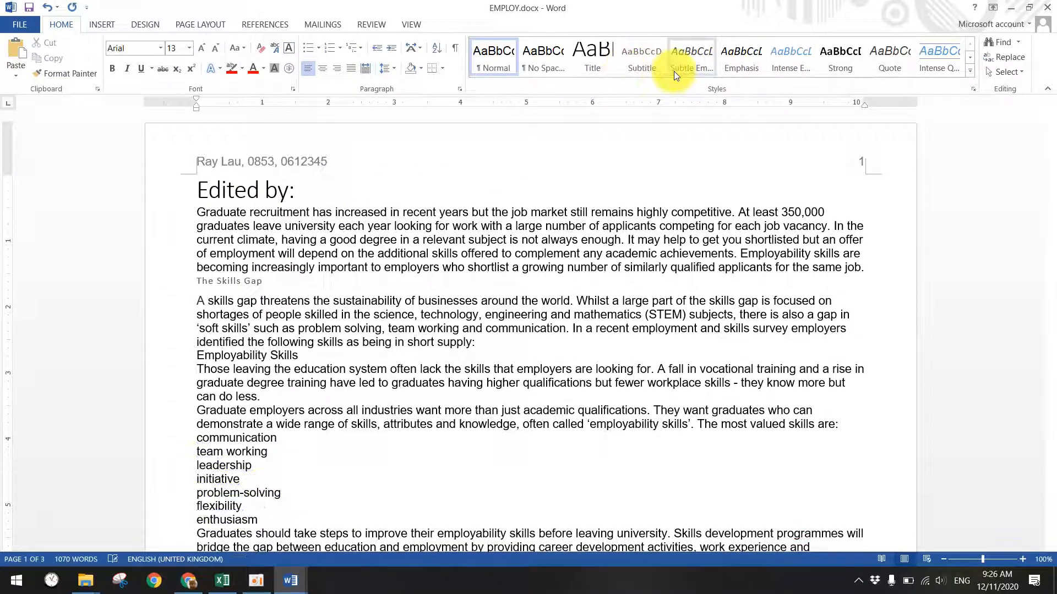
left_click(638, 57)
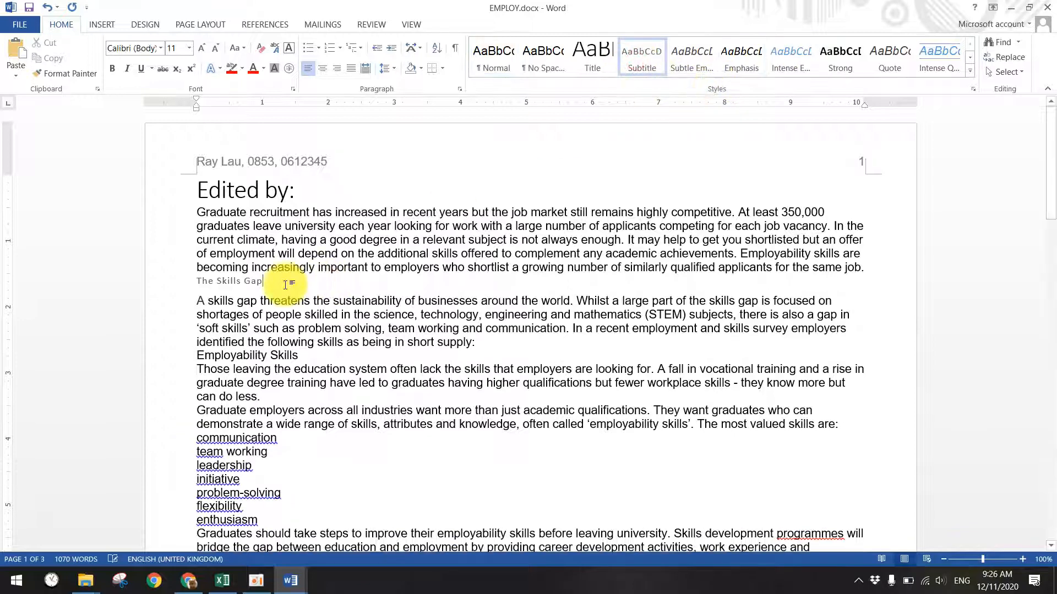
left_click(273, 397)
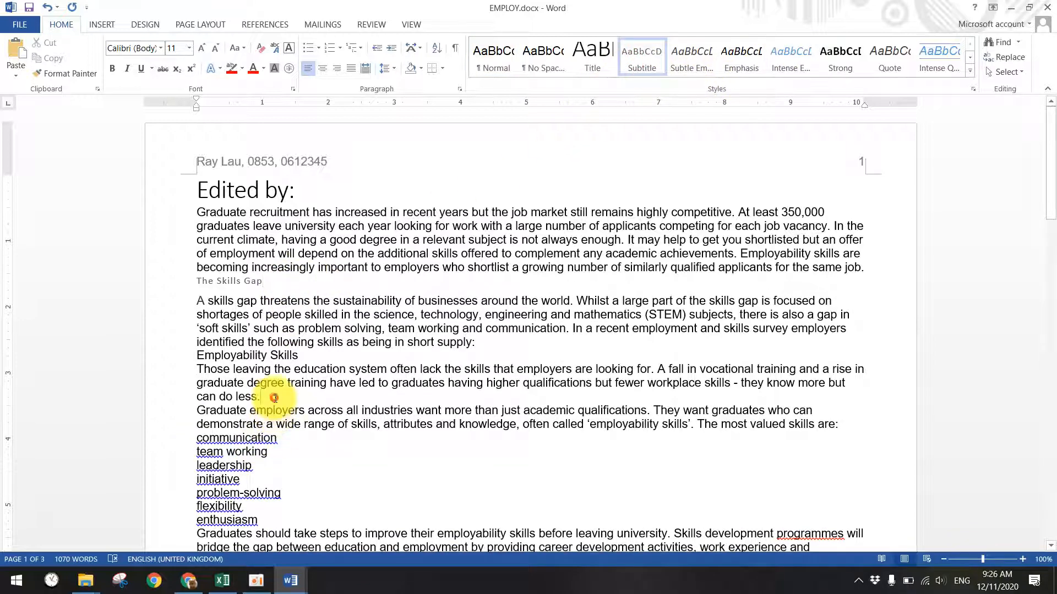
left_click(640, 71)
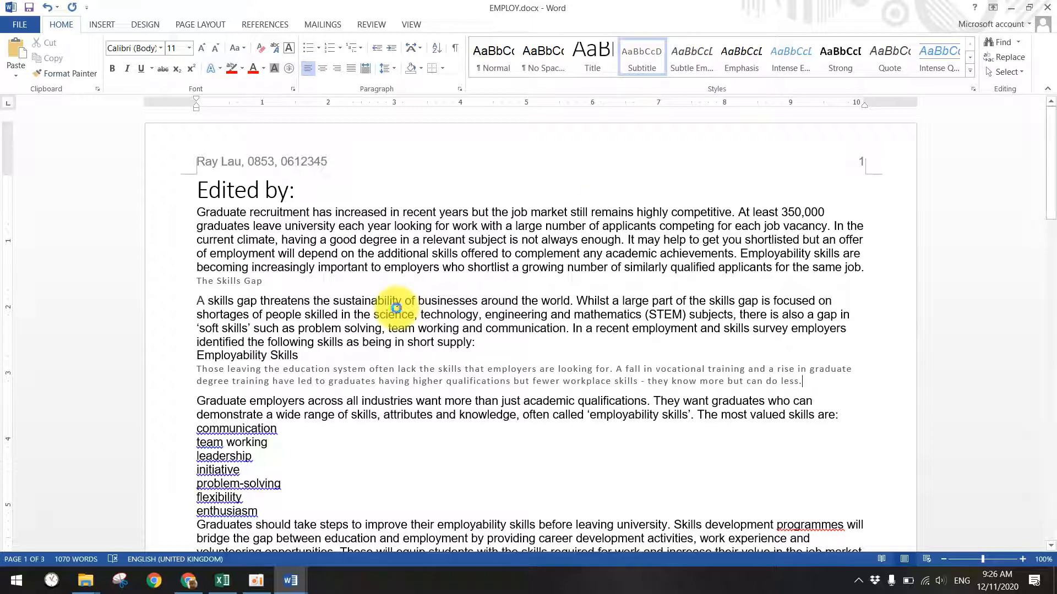
key("ctrl+z")
key("ctrl+z")
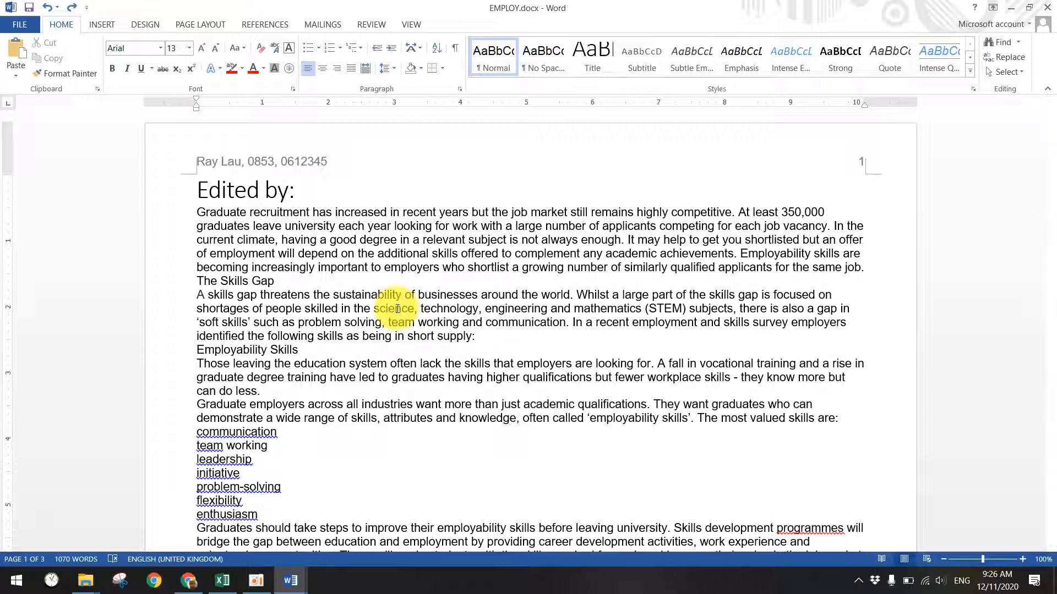
key("ctrl+z")
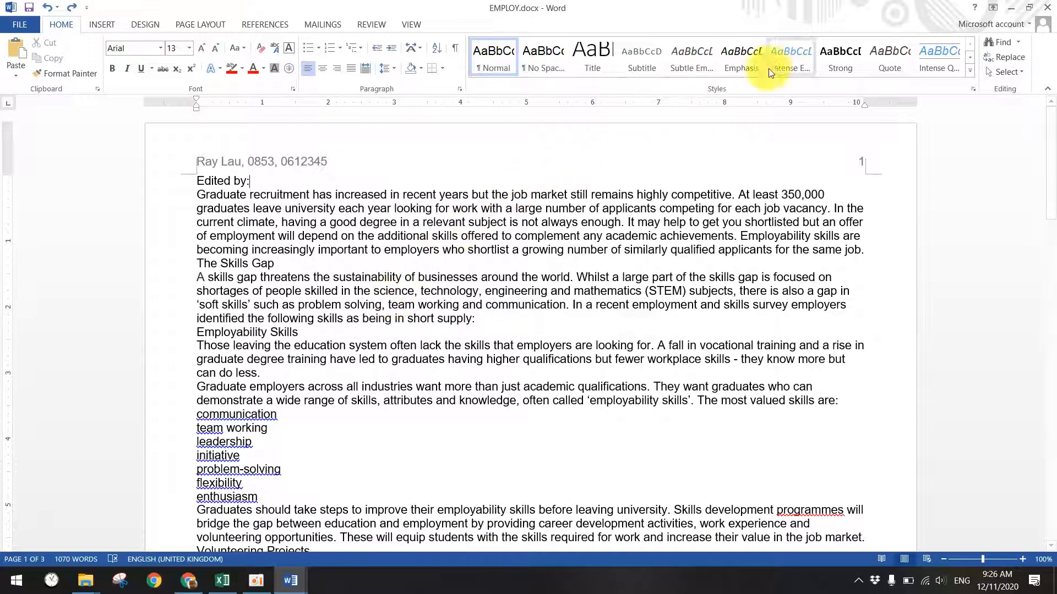
- Open the Styles pane and start a new style, checking other documents before cancelling Style1
left_click(973, 89)
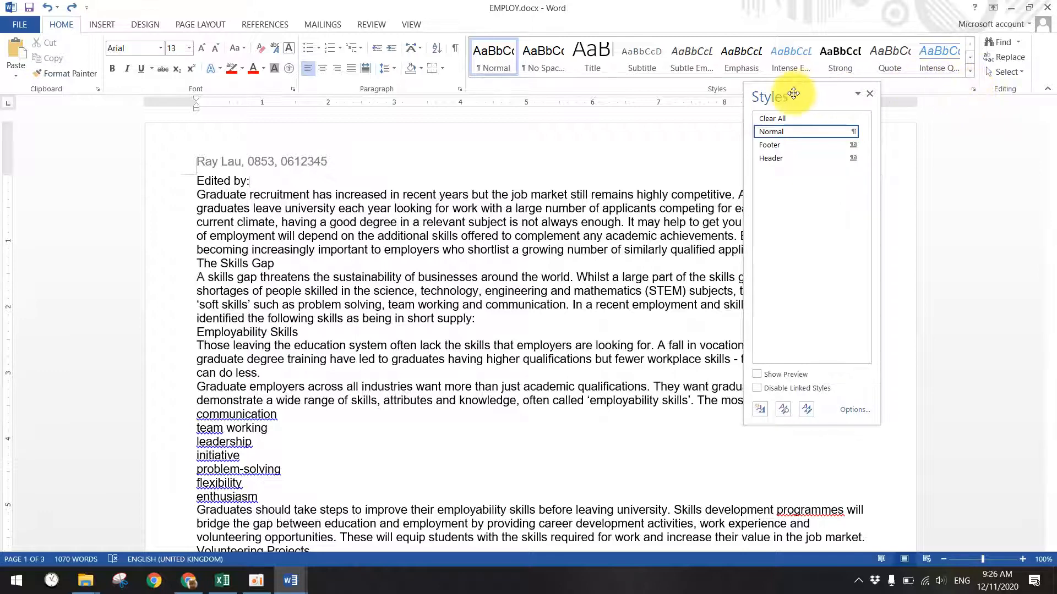
left_click(759, 410)
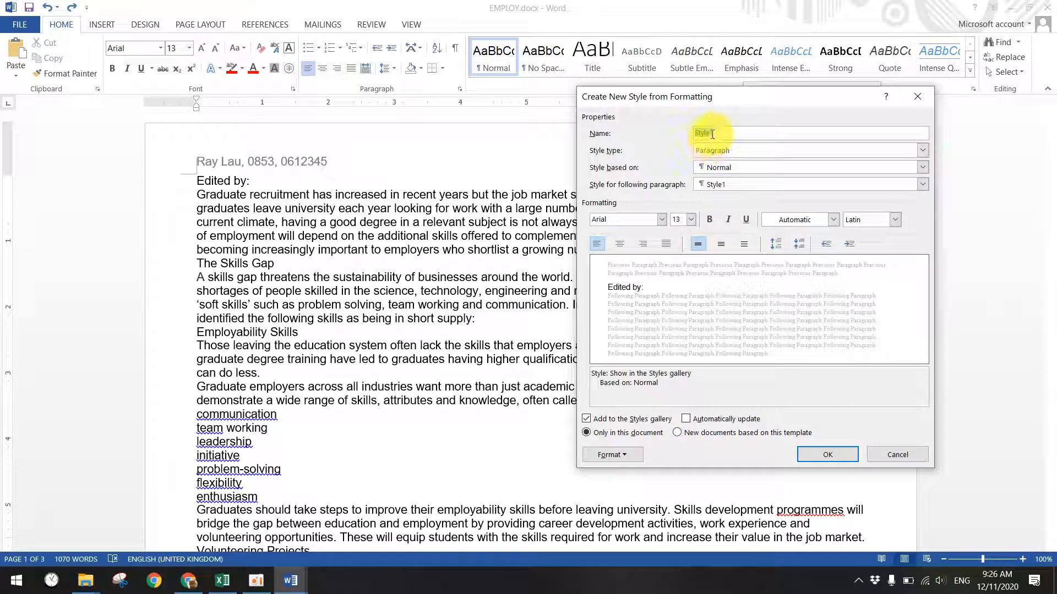
left_click(291, 581)
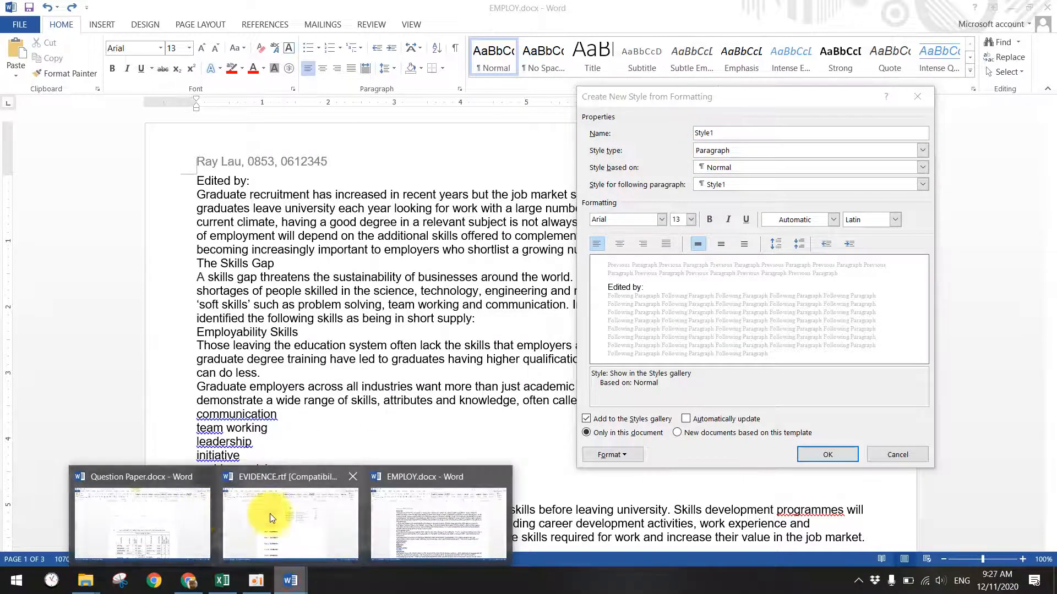
left_click(199, 511)
left_click(292, 578)
left_click(307, 533)
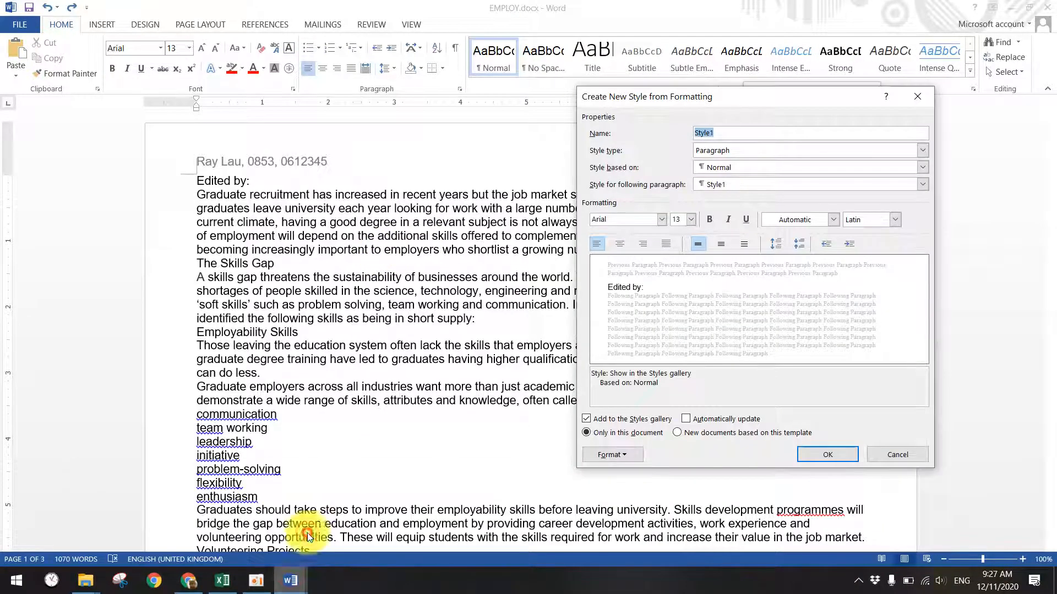
left_click(291, 580)
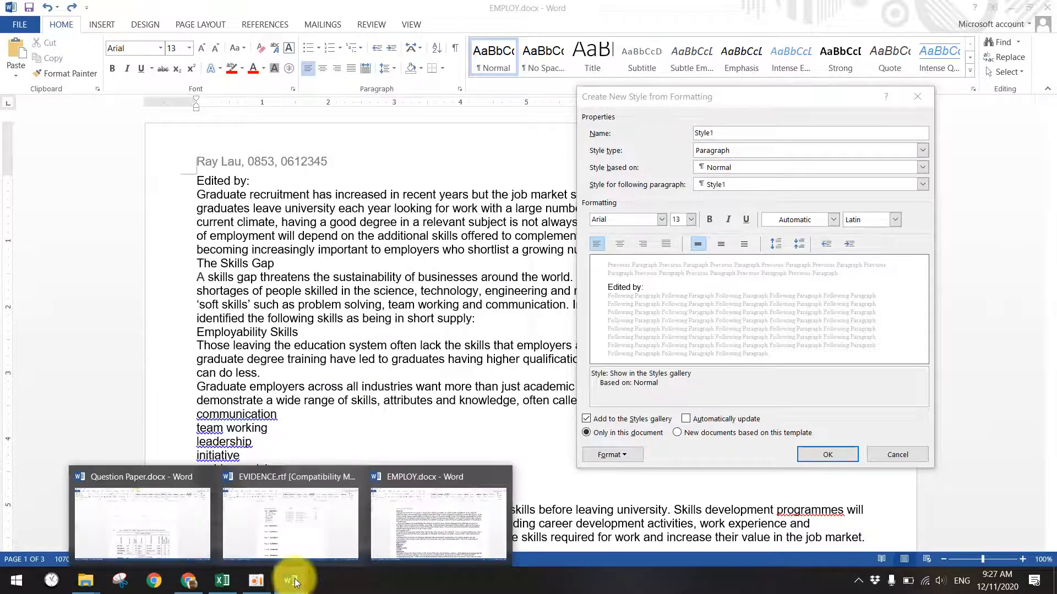
left_click(150, 516)
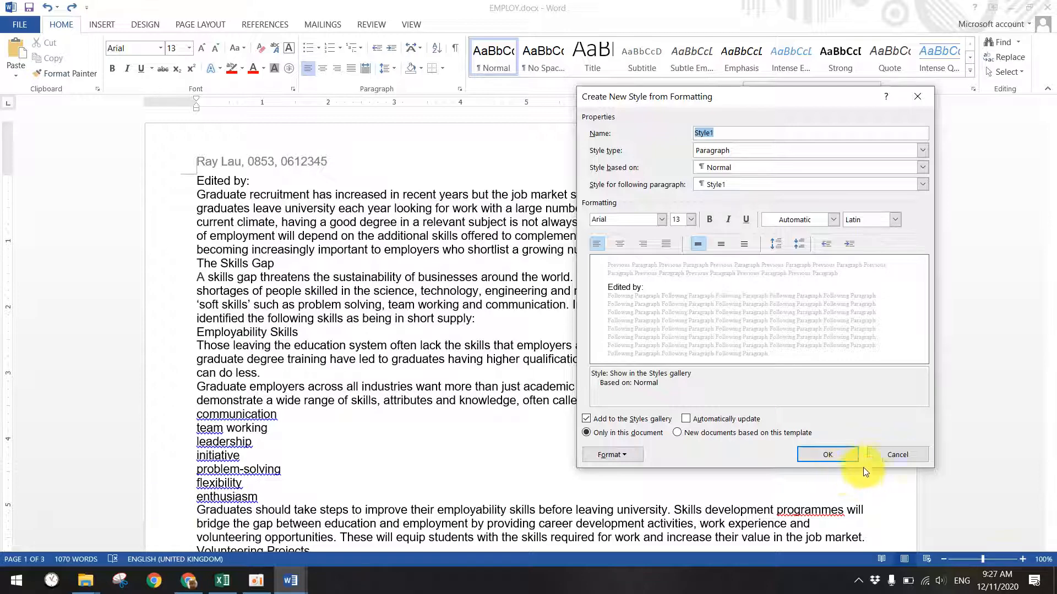
left_click(874, 455)
- Check the Question Paper, retry then cancel a new GR-Title style, and return to Question Paper
left_click(287, 584)
left_click(158, 521)
scroll(346, 424, "up", 1)
scroll(357, 429, "down", 1)
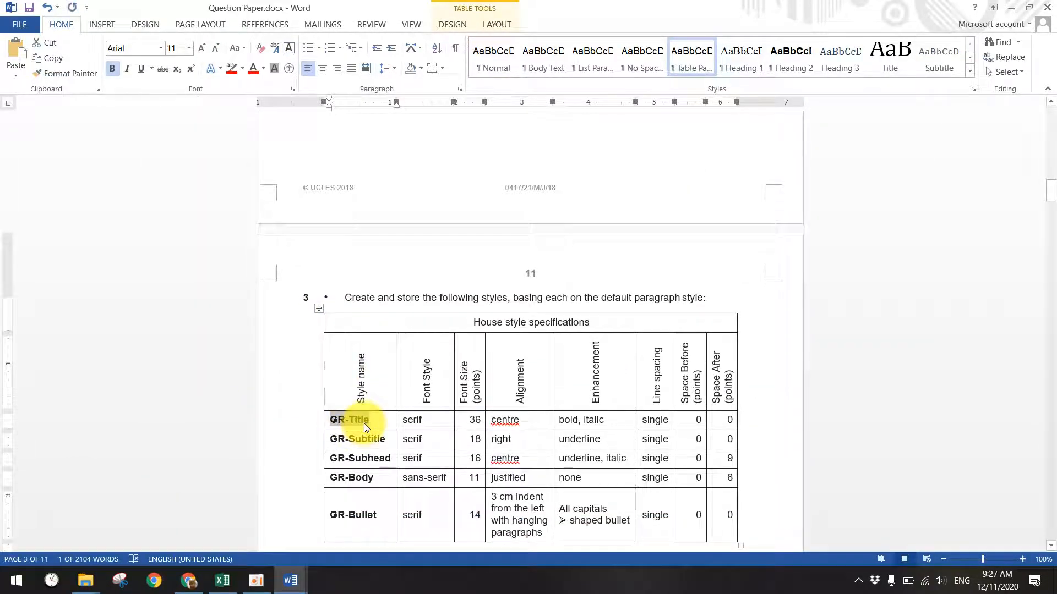
left_click(291, 581)
left_click(457, 502)
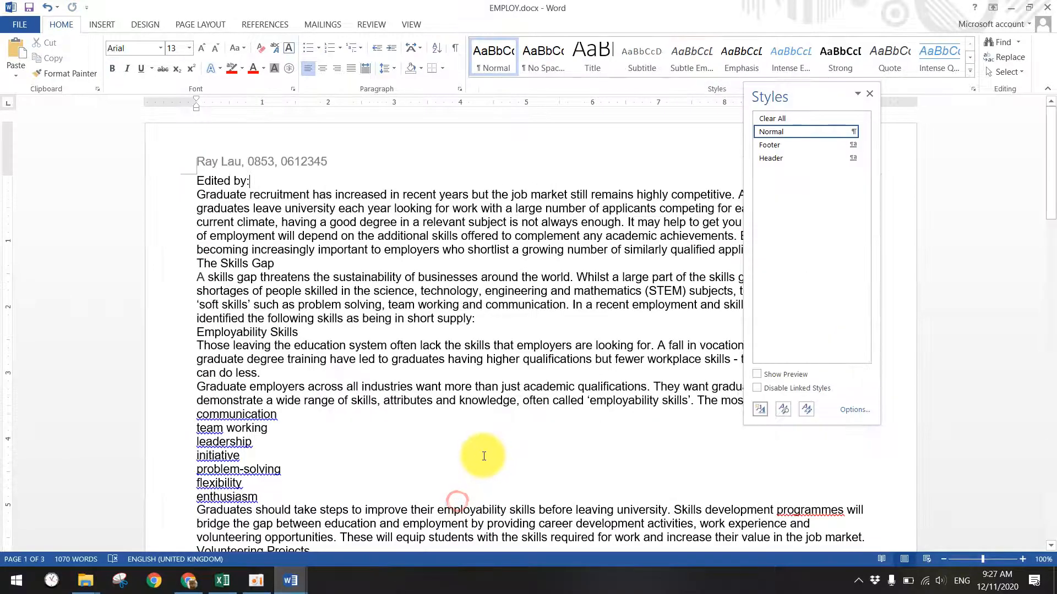
left_click(762, 403)
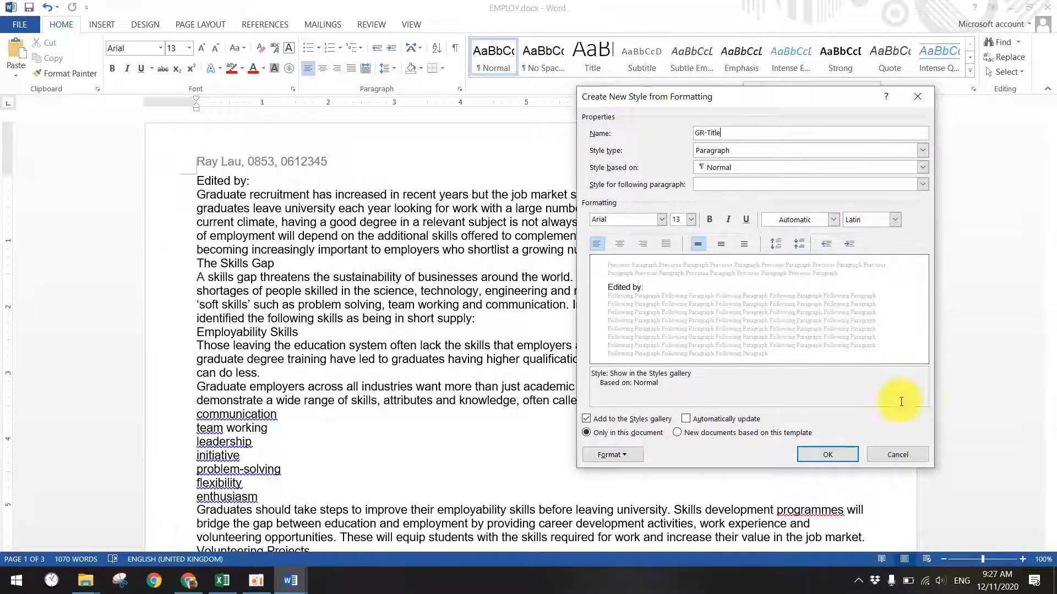
left_click(894, 455)
mouse_move(291, 581)
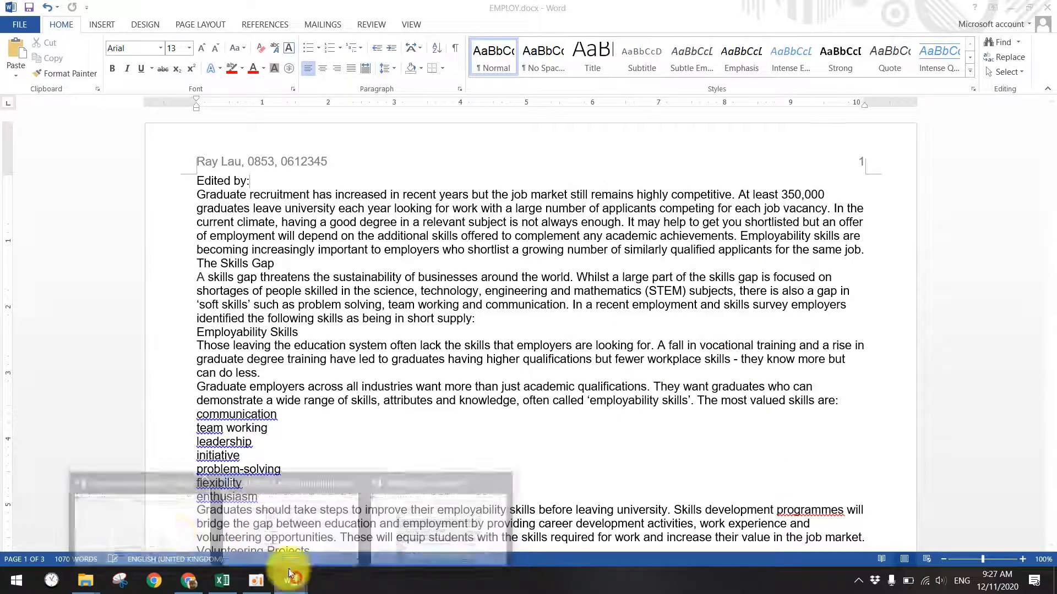
left_click(160, 532)
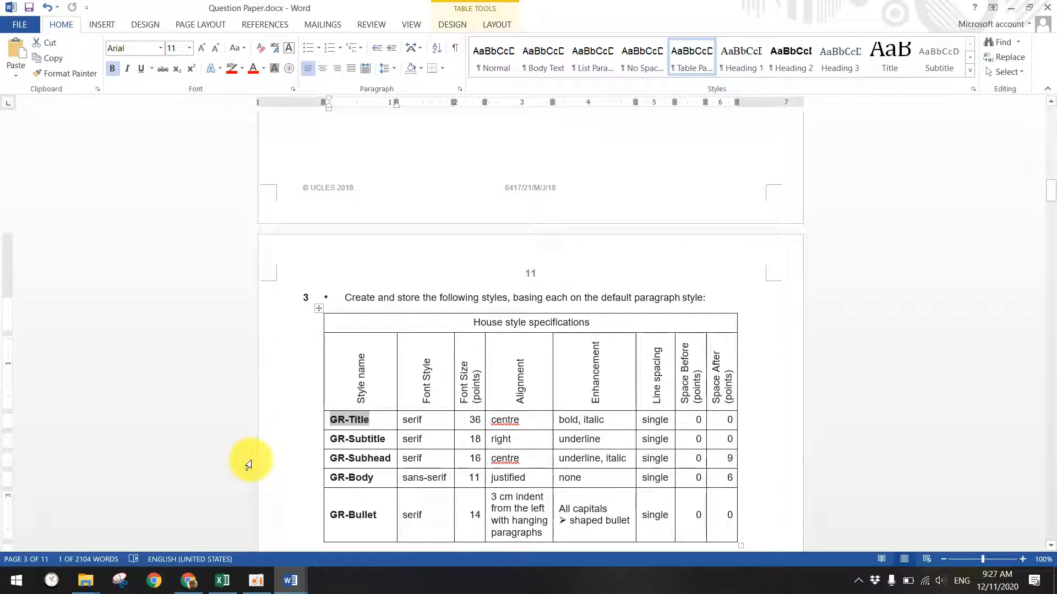
- Annotate the GR-Title Font Style cell as 'Serif (Times)'
left_click(435, 422)
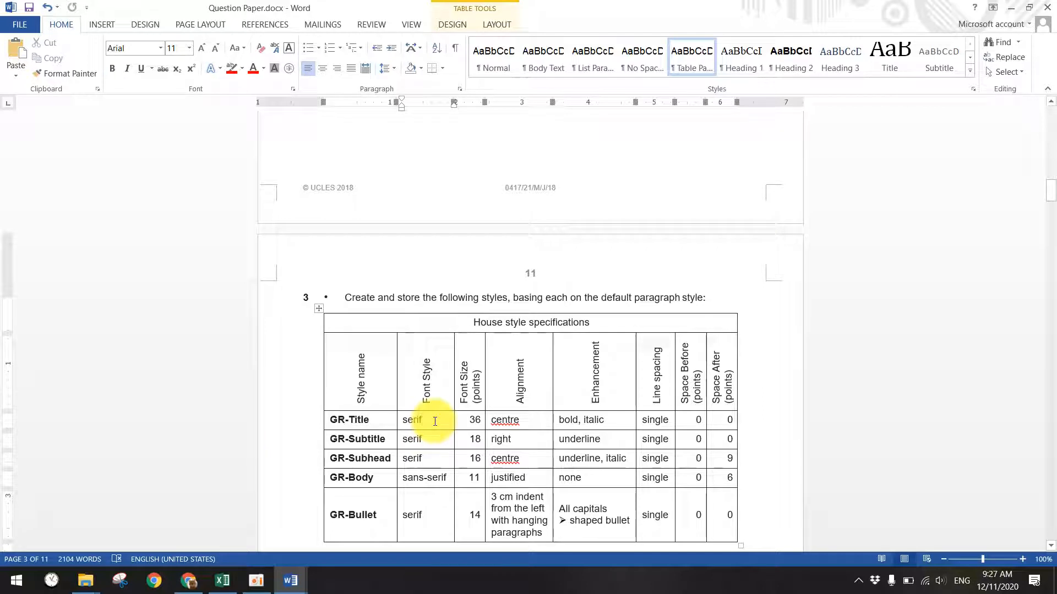
type("Tim")
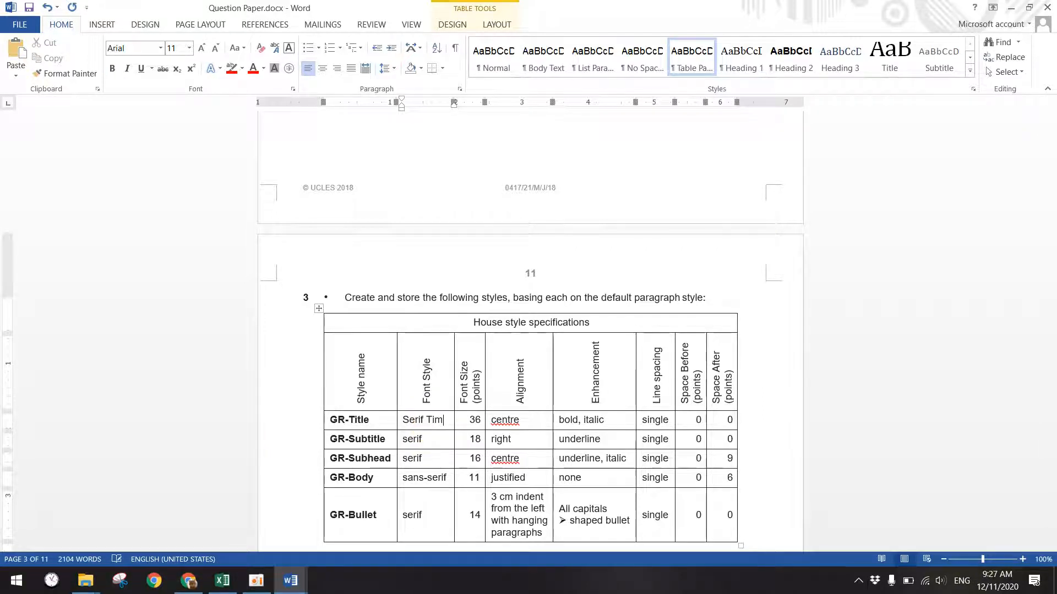
type("es new")
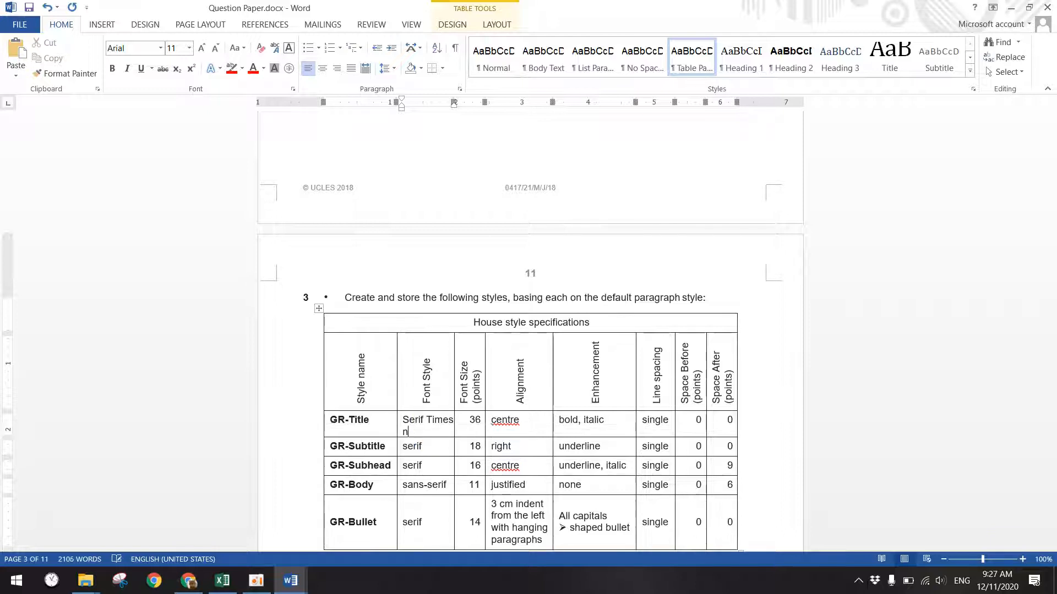
key("BackSpace")
key("BackSpace")
key("BackSpace")
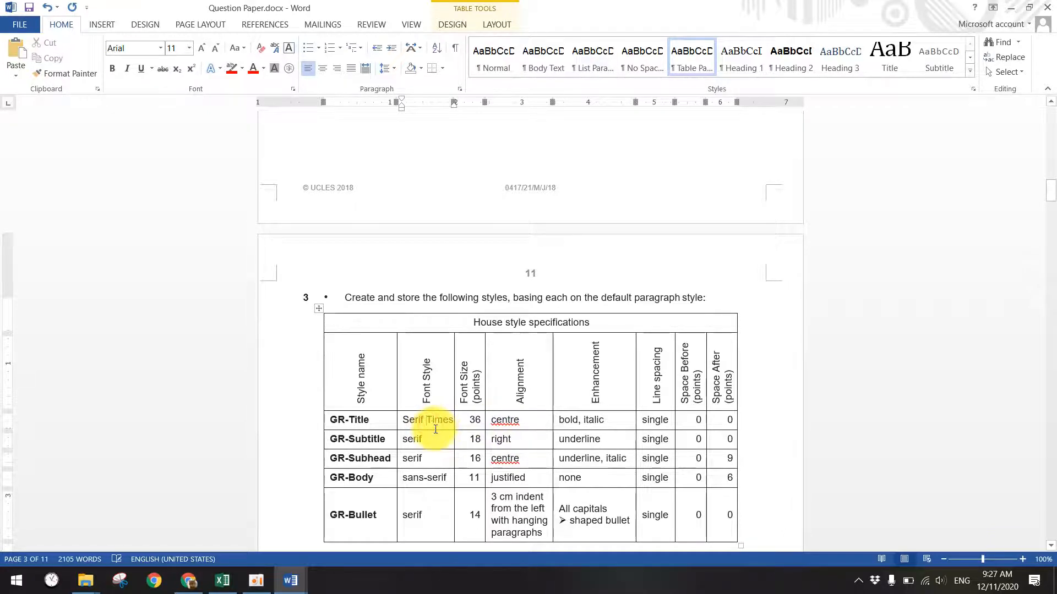
type("(")
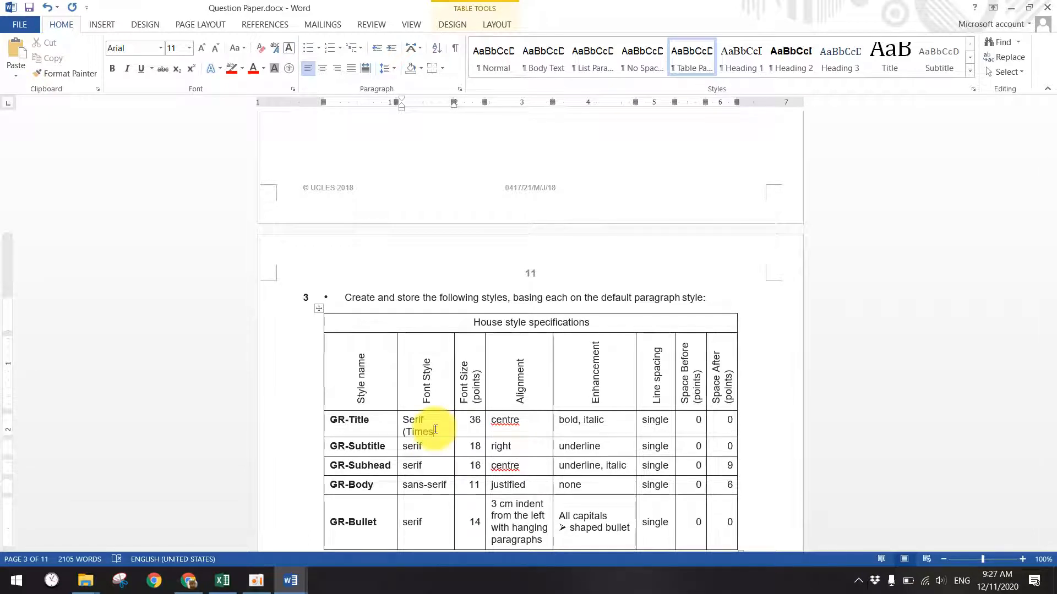
type(")")
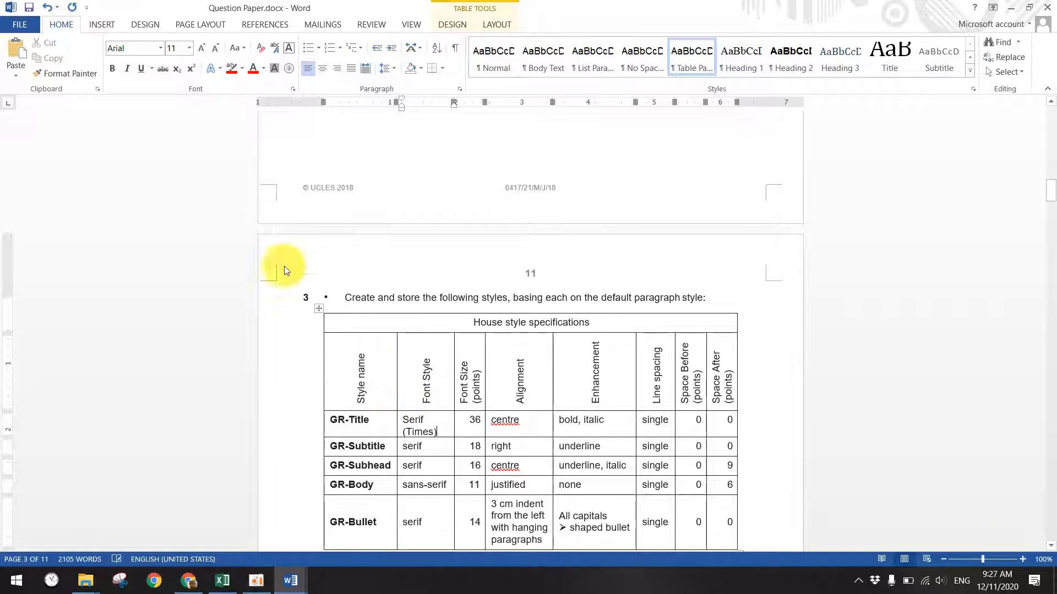
- Check the font list, then open Serifs_and_SansSerif.png from the desktop
left_click(161, 49)
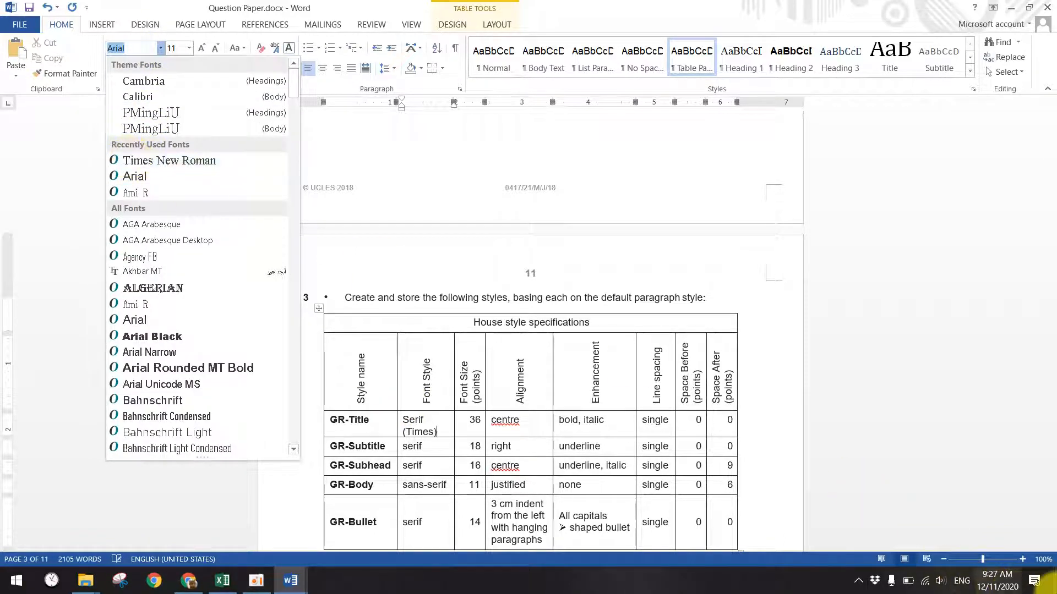
left_click(1054, 583)
double_click(1016, 501)
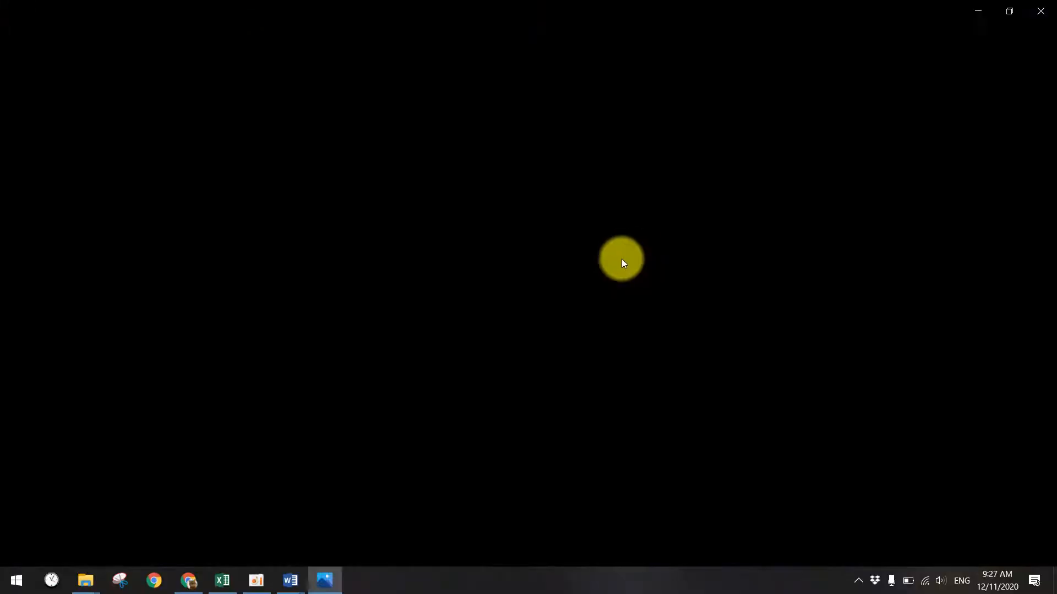
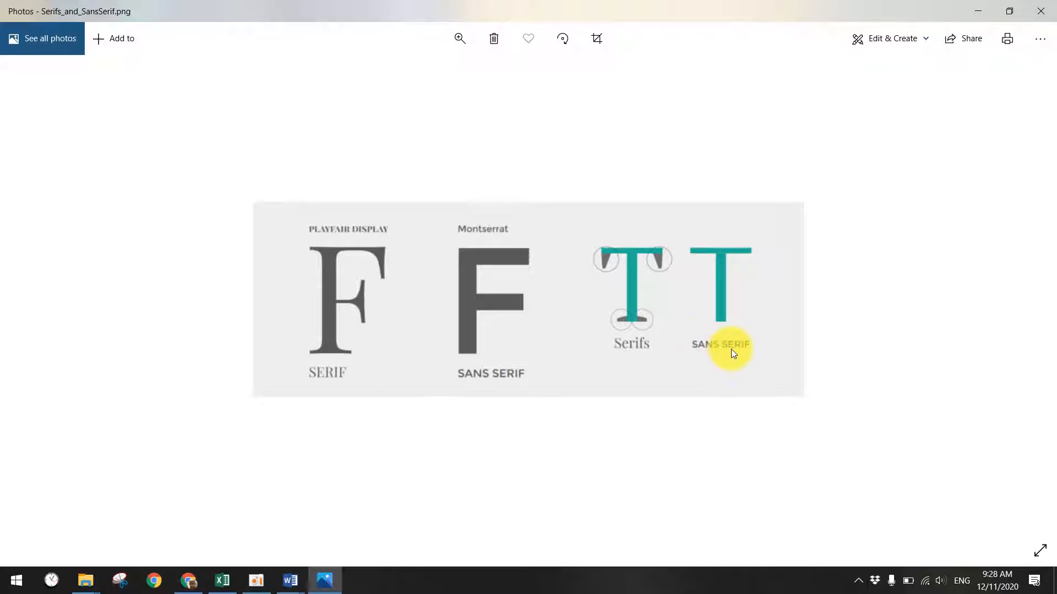
- Close the serif/sans-serif comparison picture and return to Question Paper.docx in Word
left_click(1040, 11)
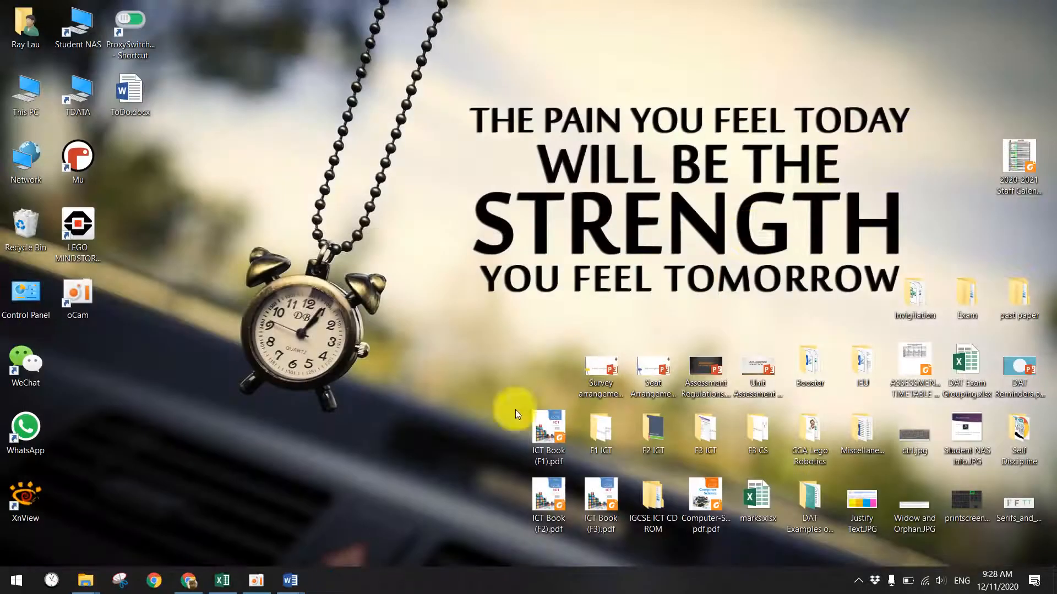
mouse_move(288, 570)
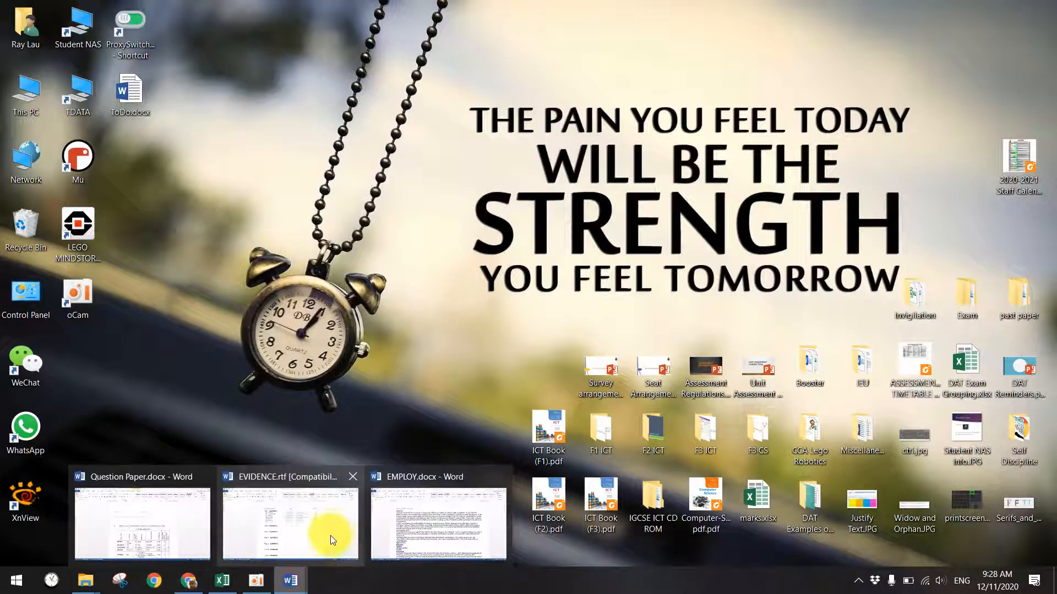
left_click(142, 523)
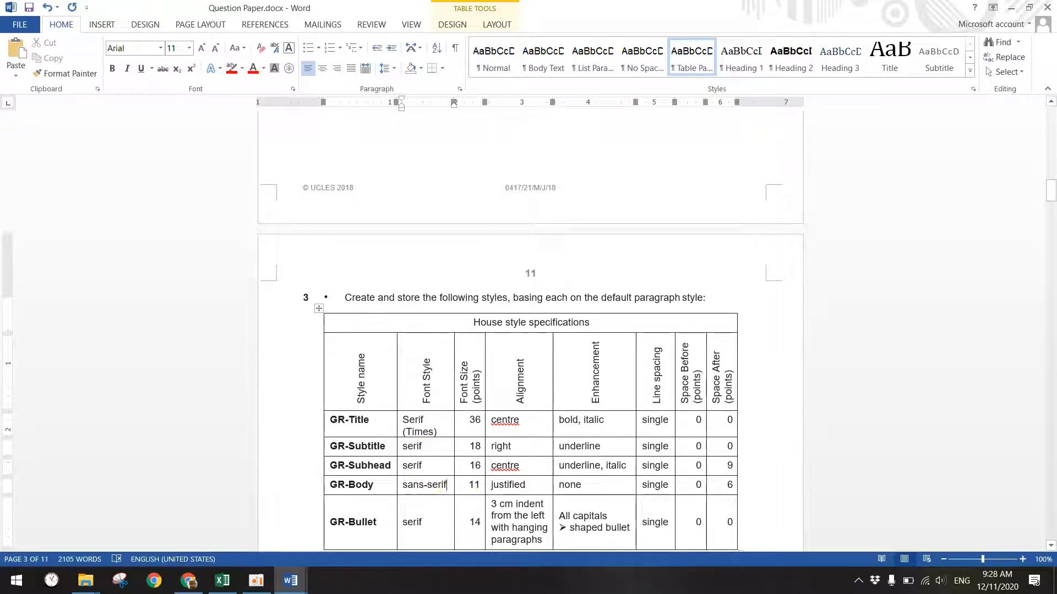
- Add '(Arial)' under sans-serif in the GR-Body Font Style cell
key("Return")
type("Arial)")
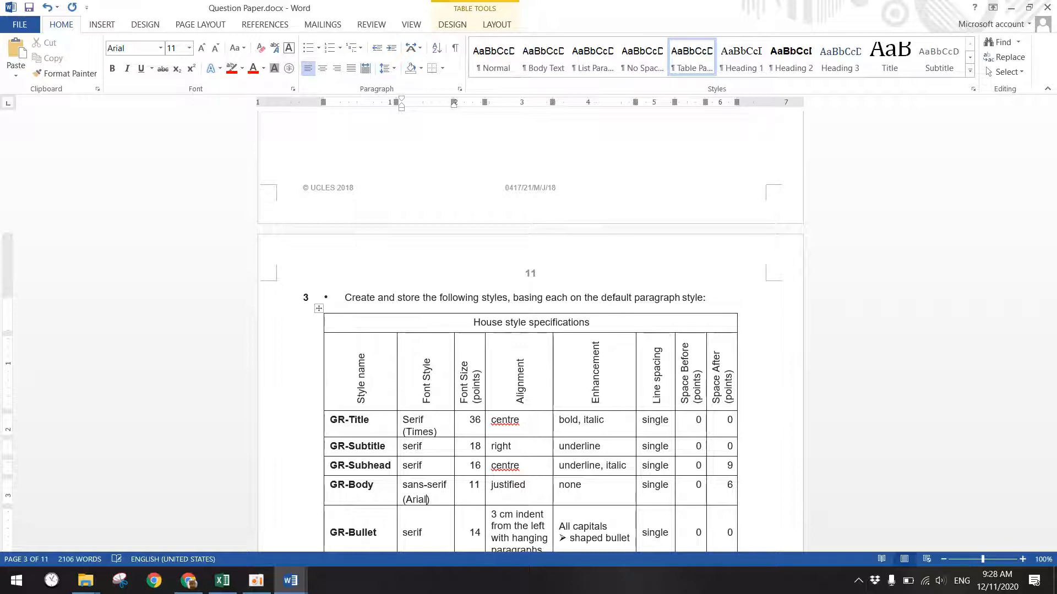
left_click(160, 49)
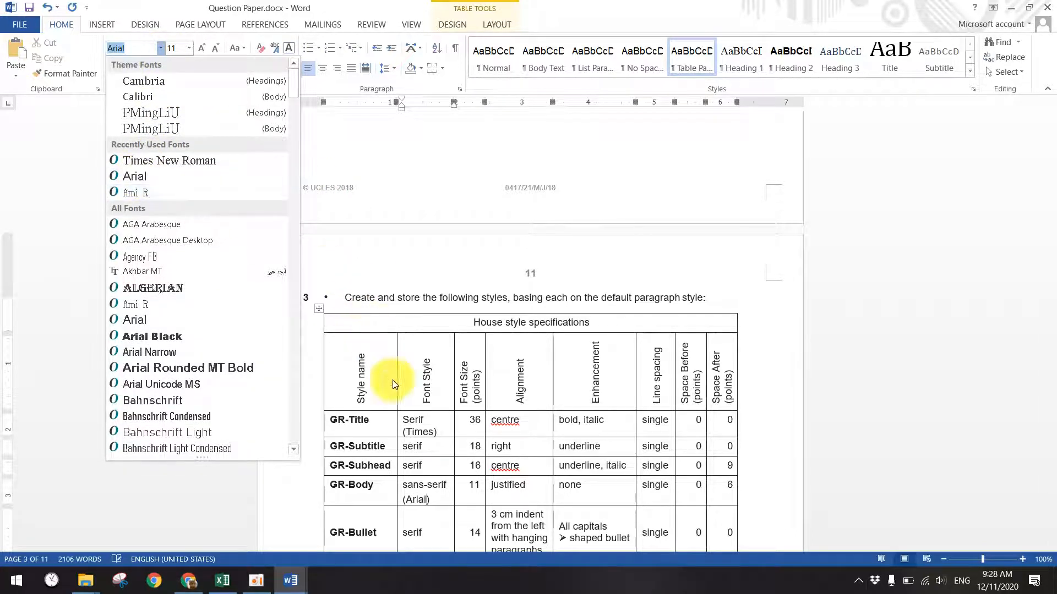
scroll(432, 460, "down", 3)
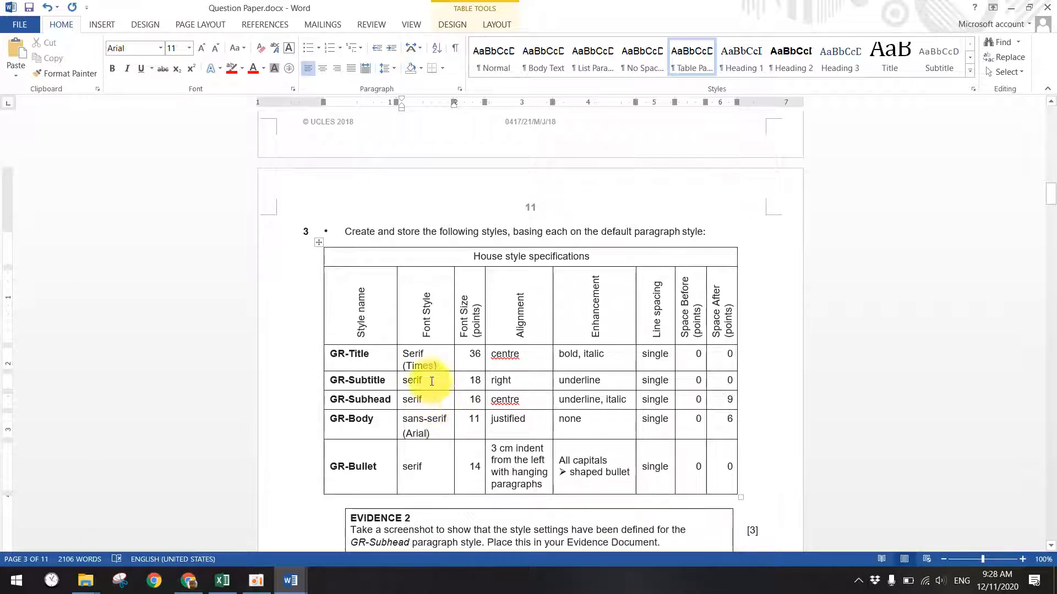
- Paste 'Serif (Times)' into the GR-Subtitle, GR-Subhead and GR-Bullet rows, changing Bullet's font to Arial
left_click_drag(434, 362, 402, 367)
left_click(403, 367)
left_click(438, 366)
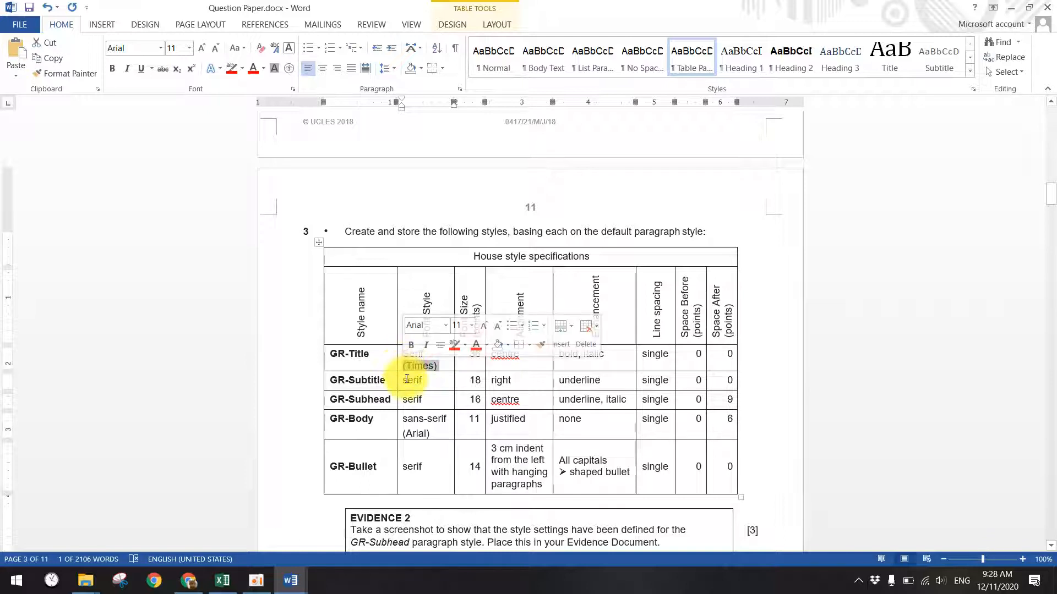
double_click(438, 384)
type("Serif (Times)")
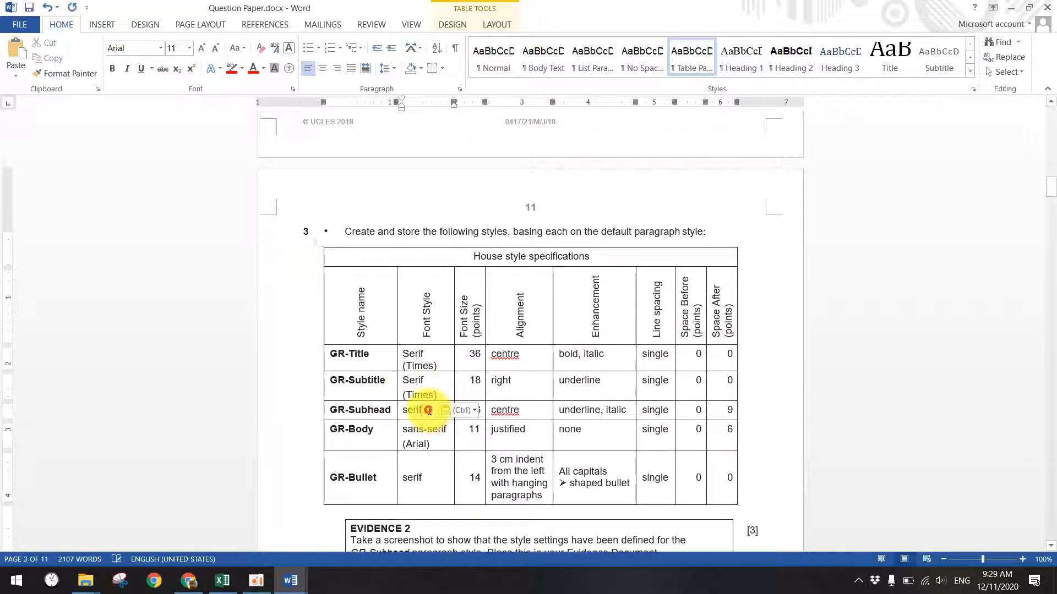
double_click(429, 410)
type("Serif (Times)")
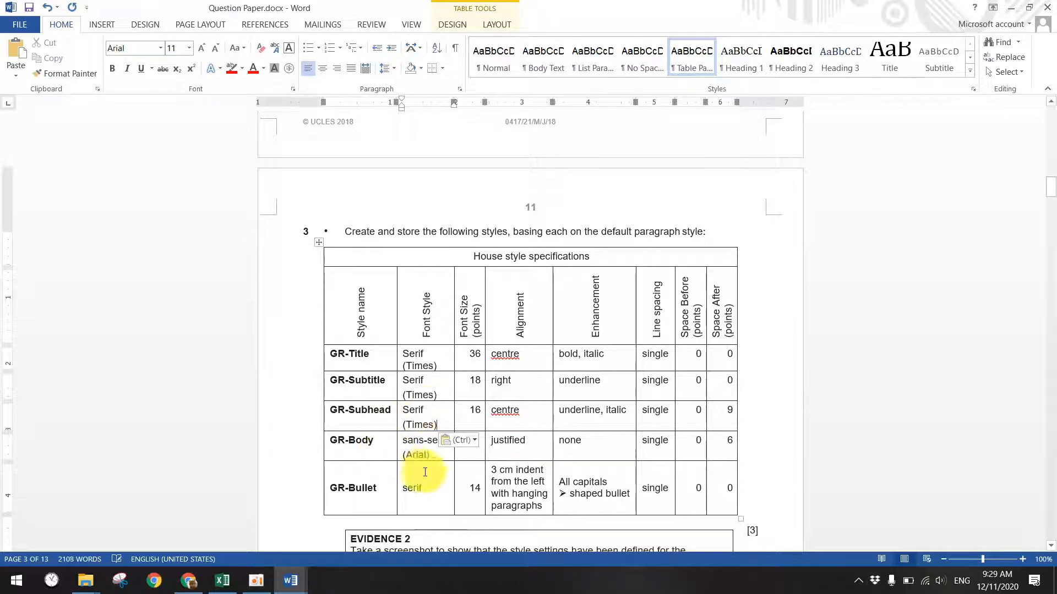
double_click(437, 490)
type("Serif (Times)")
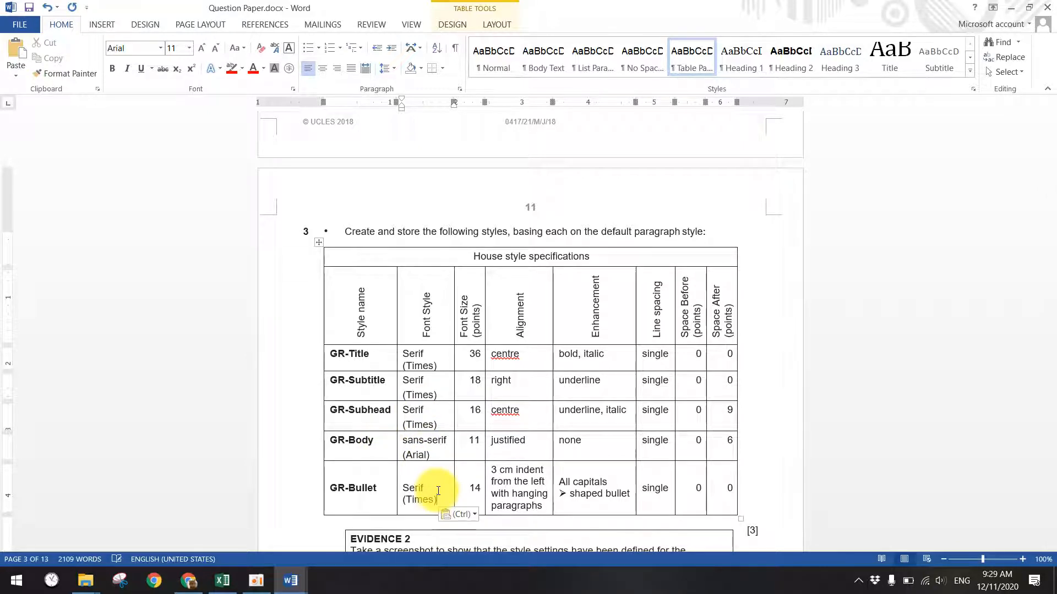
right_click(425, 504)
double_click(423, 501)
type("Arial")
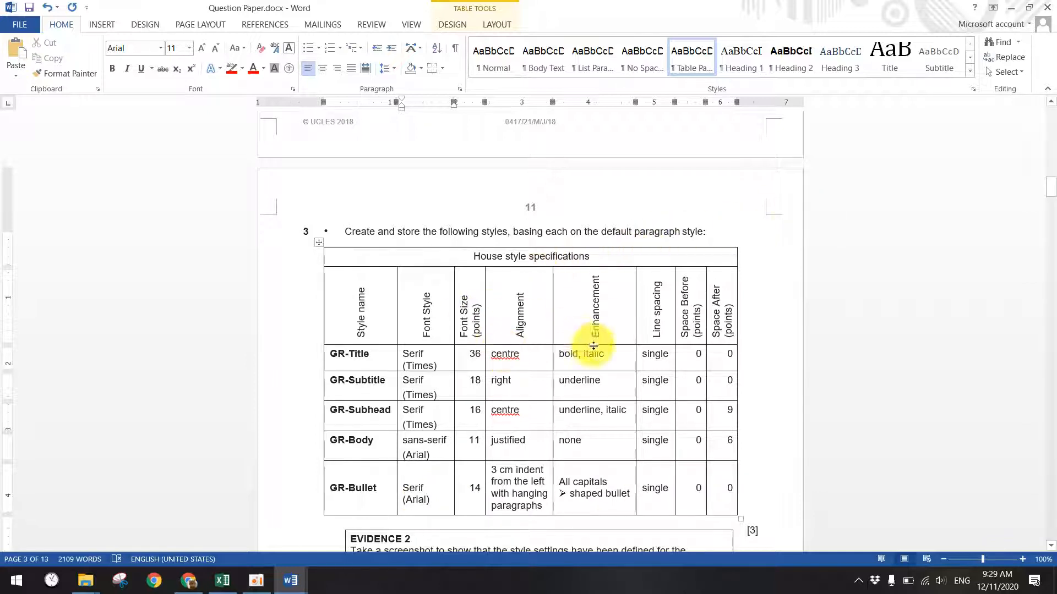
- Highlight the GR-Title specification, zoom the table in, and switch to EMPLOY.docx
left_click_drag(731, 352, 346, 363)
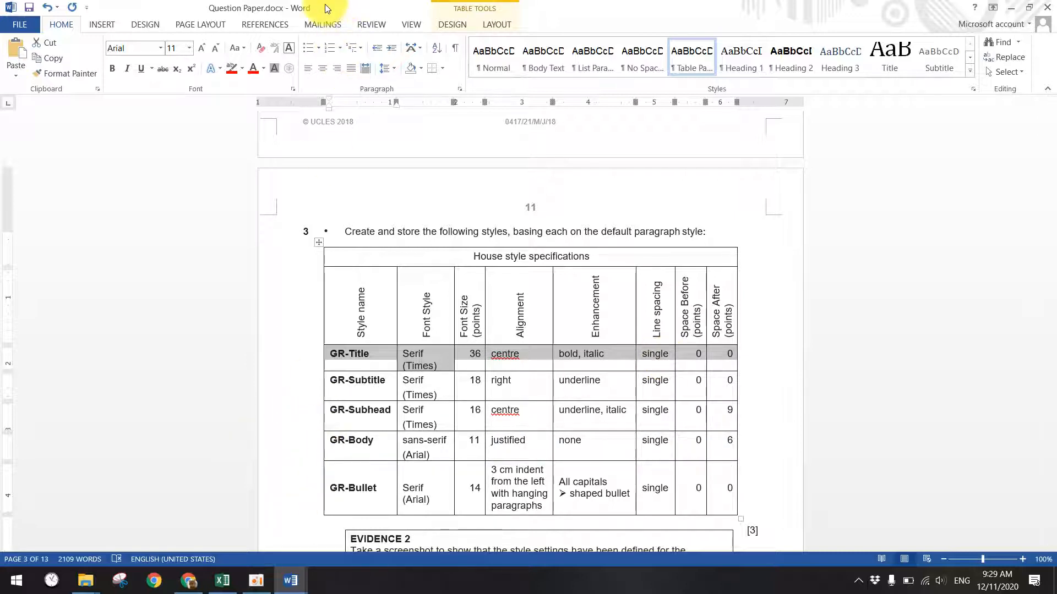
left_click(1022, 559)
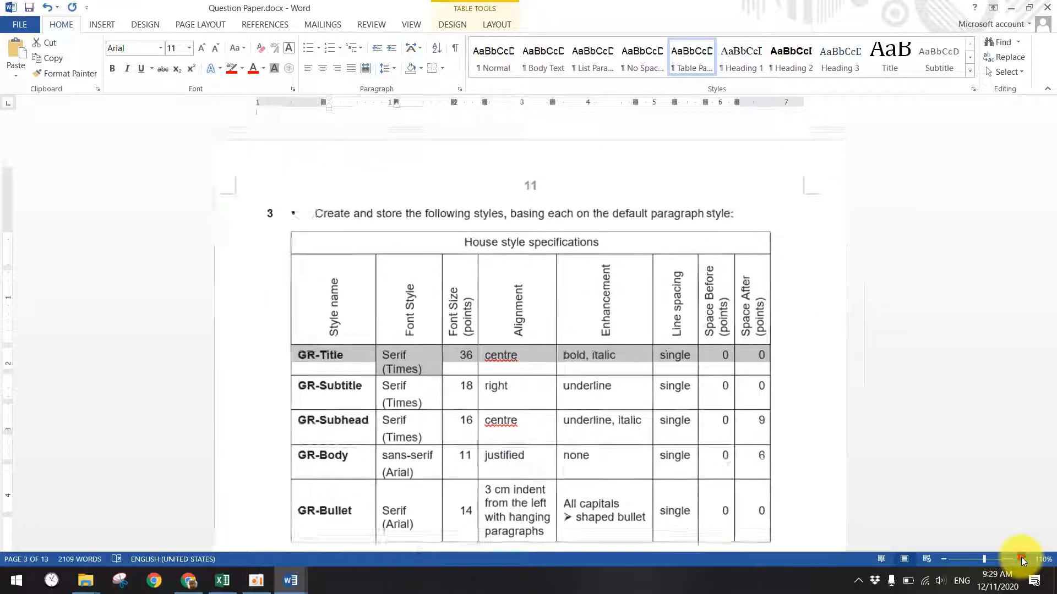
left_click(1021, 559)
left_click(1021, 558)
left_click(1021, 558)
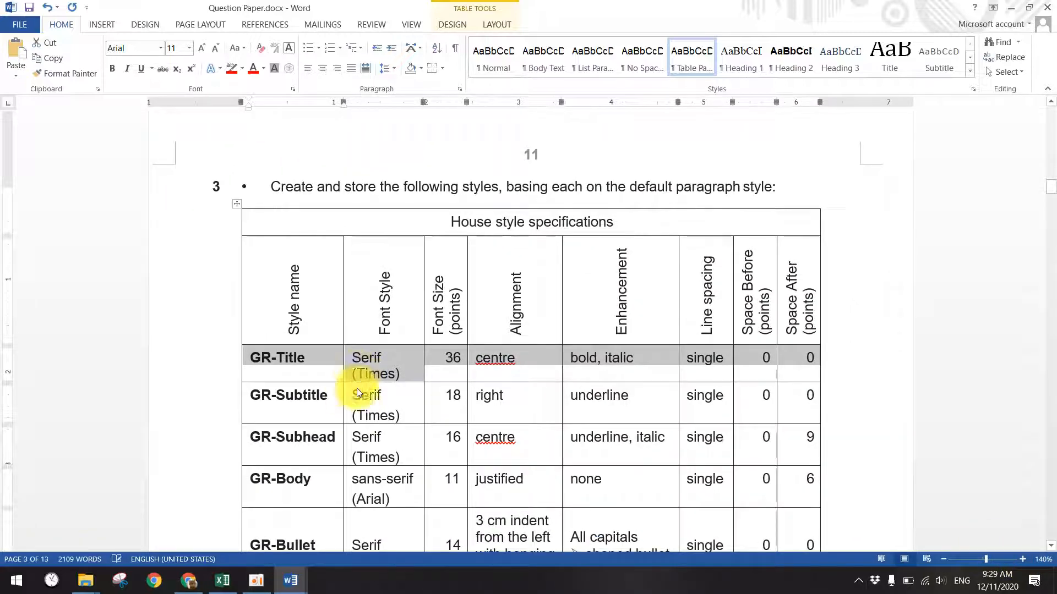
mouse_move(290, 579)
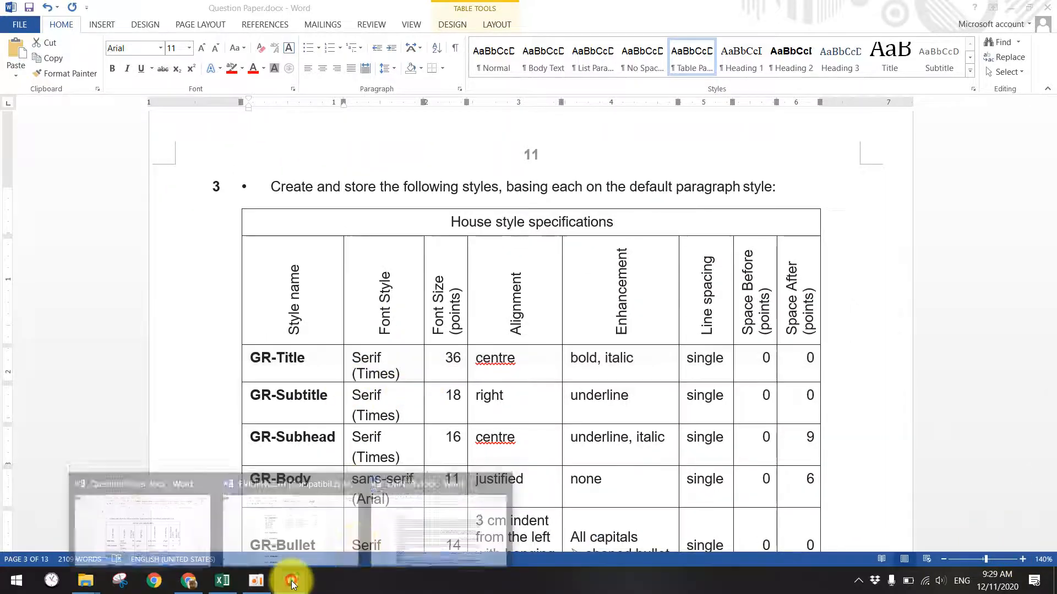
left_click(398, 532)
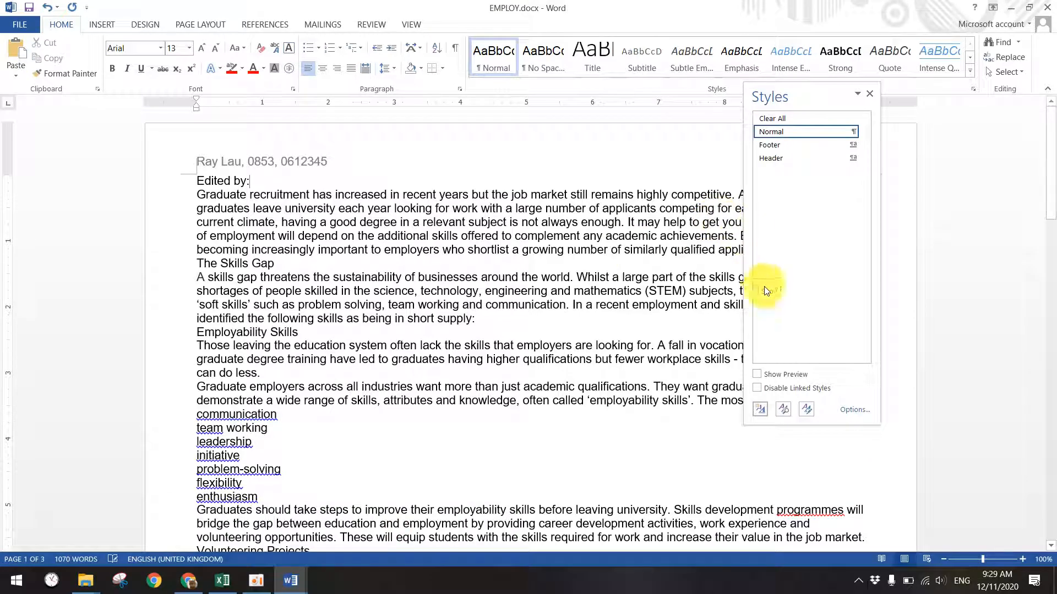
- Start a new style named GR-Title in Times New Roman 36 pt
left_click(759, 409)
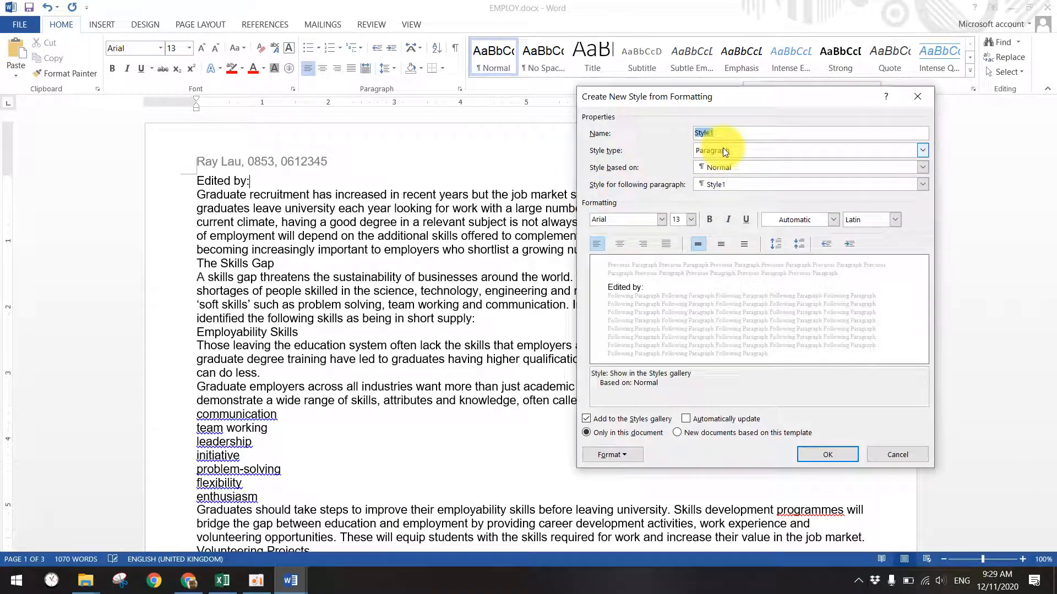
type("(Times)")
double_click(707, 132)
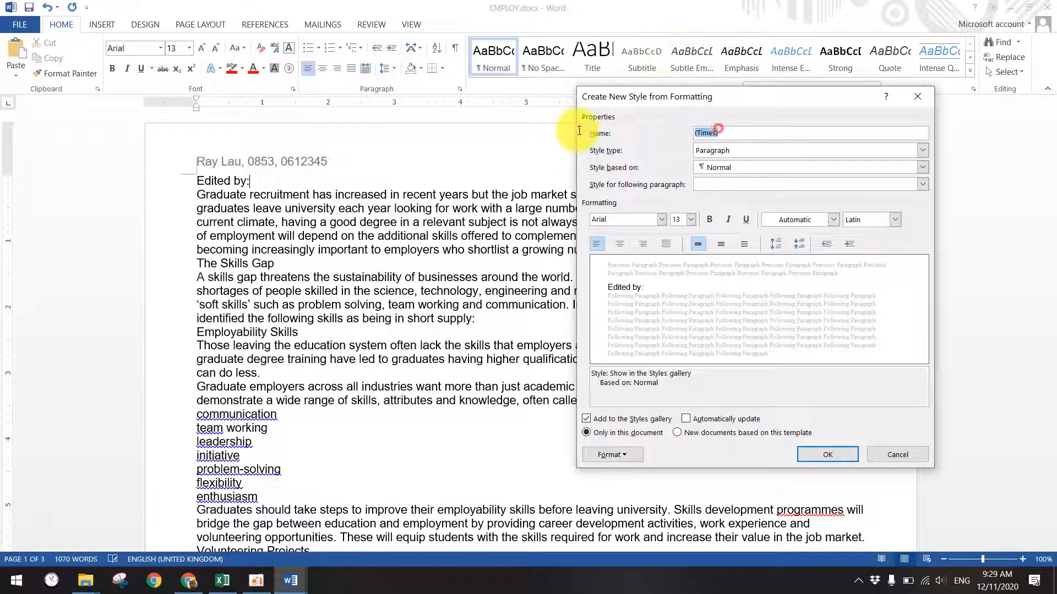
type("Gr")
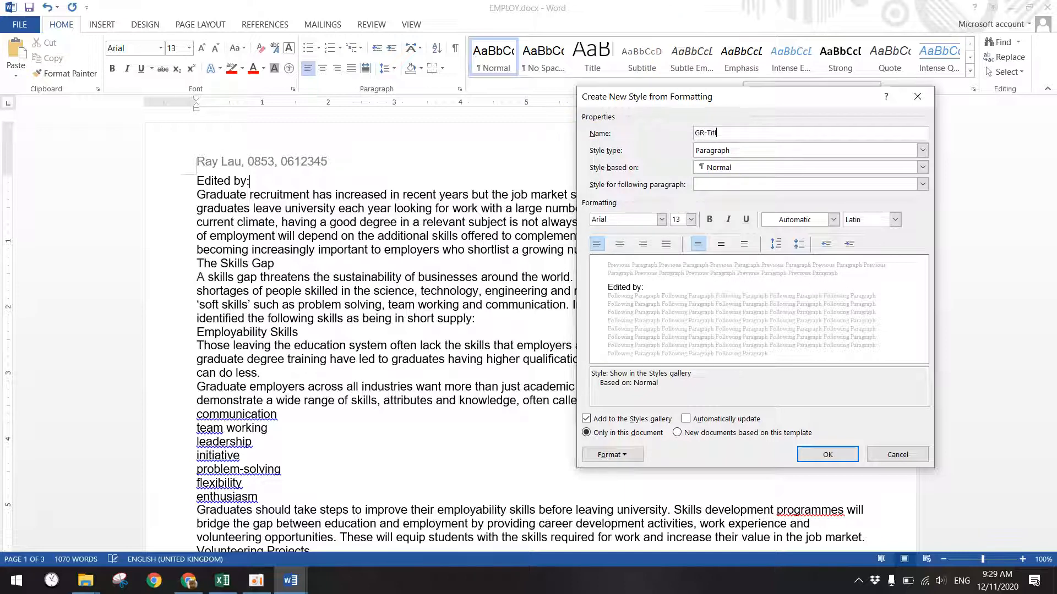
left_click(662, 219)
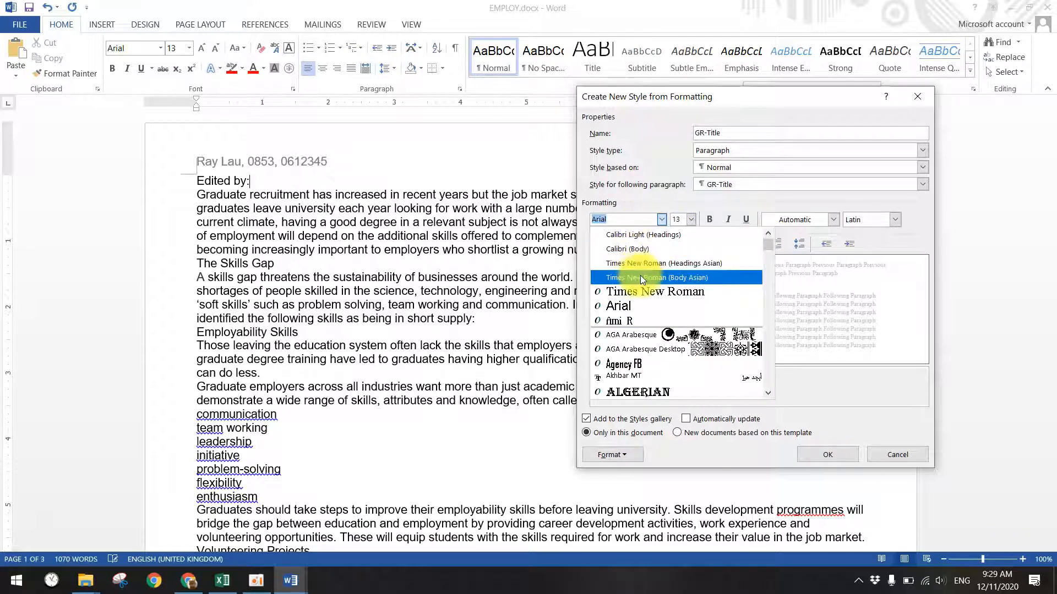
left_click(643, 290)
left_click(691, 220)
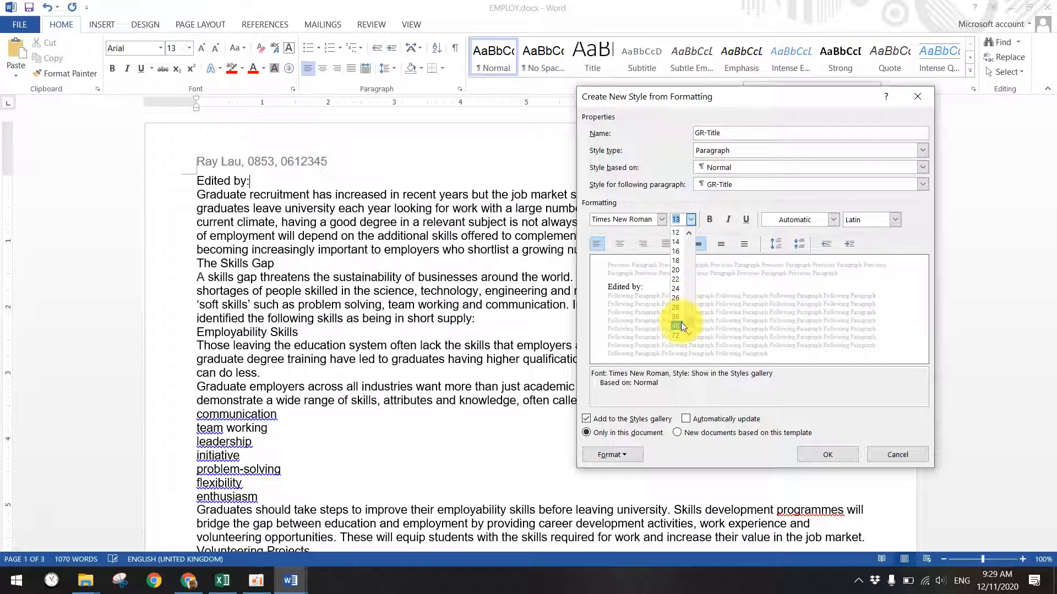
left_click(676, 317)
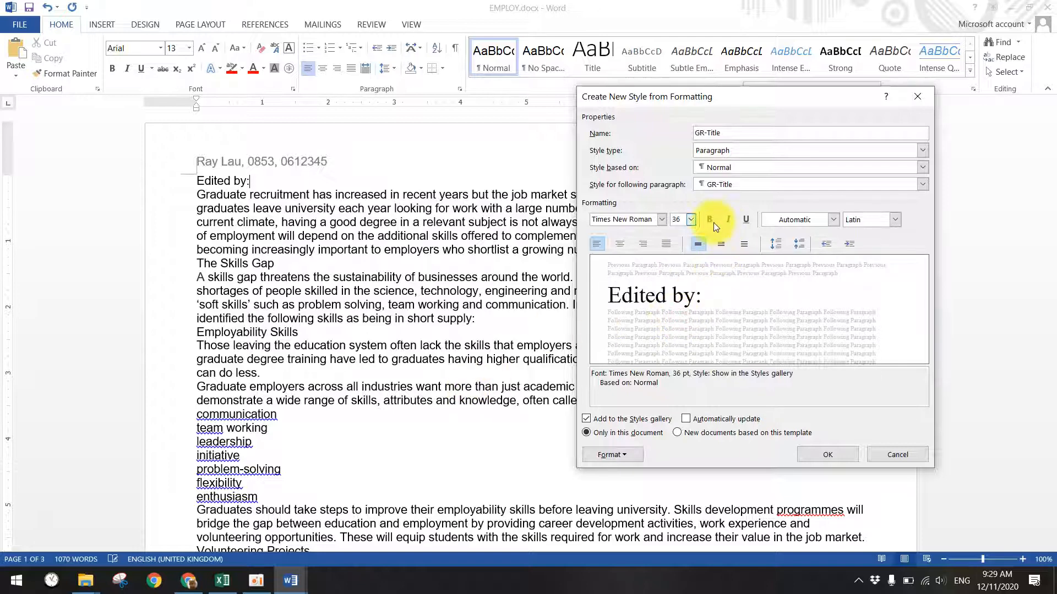
- Glance at the other open documents, then make GR-Title bold and italic
left_click(287, 581)
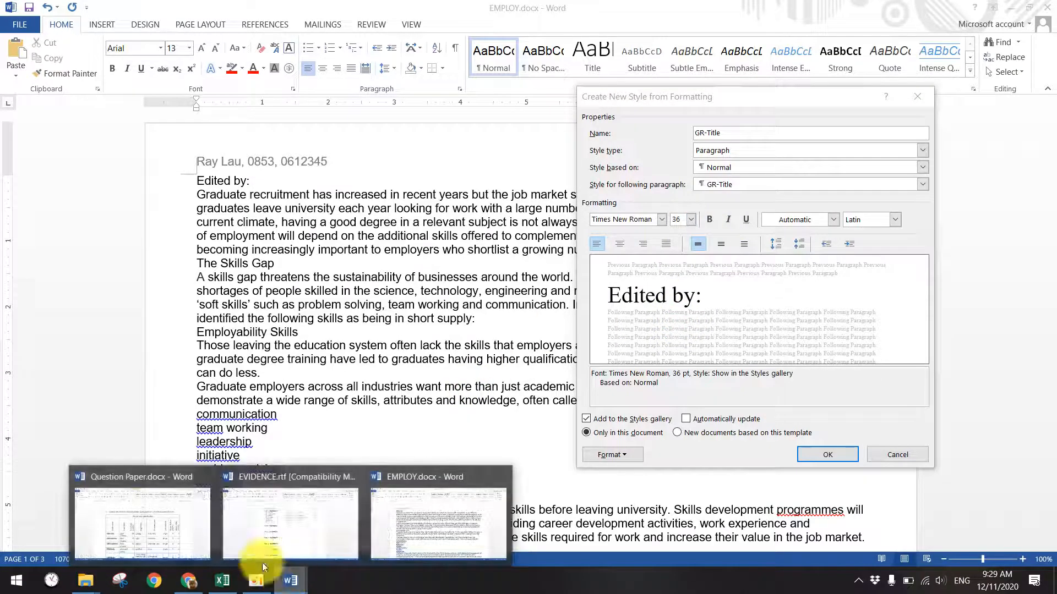
left_click(167, 539)
left_click(289, 581)
left_click(175, 537)
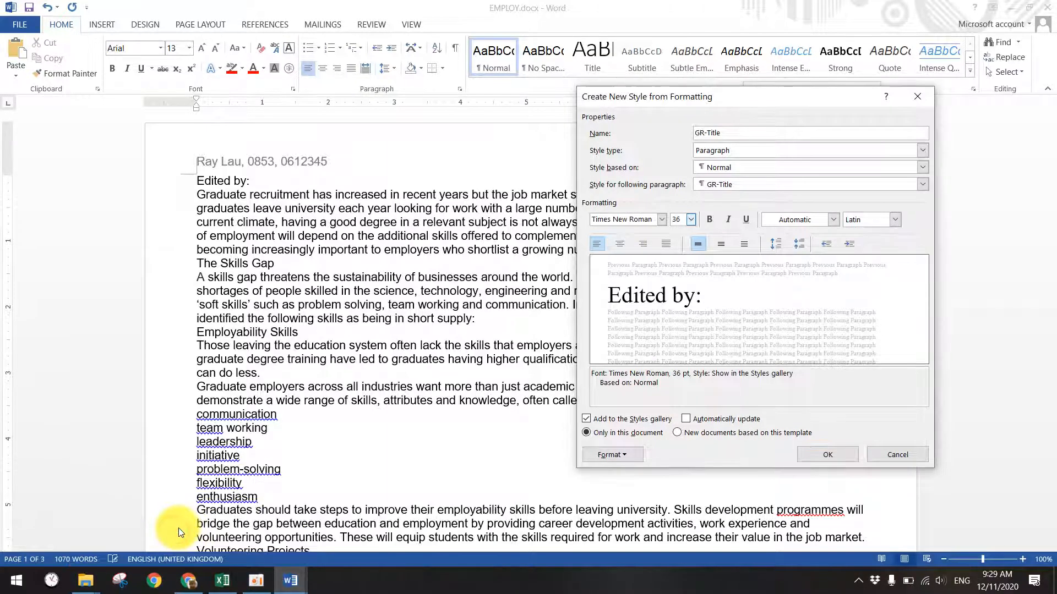
left_click(709, 220)
left_click(727, 220)
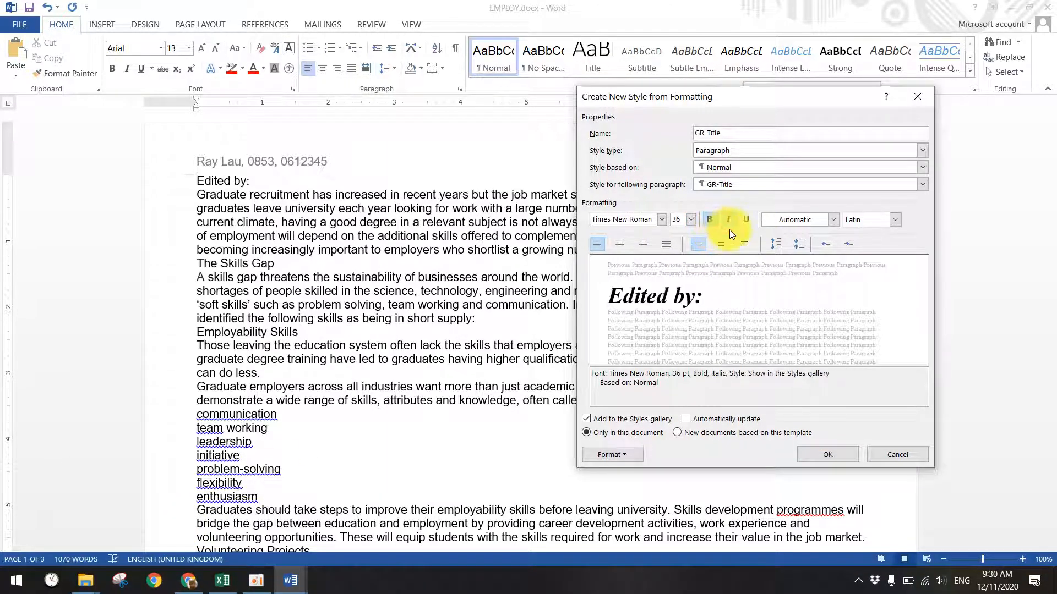
- Keep single line spacing, save GR-Title, and bring Question Paper.docx forward
left_click(612, 459)
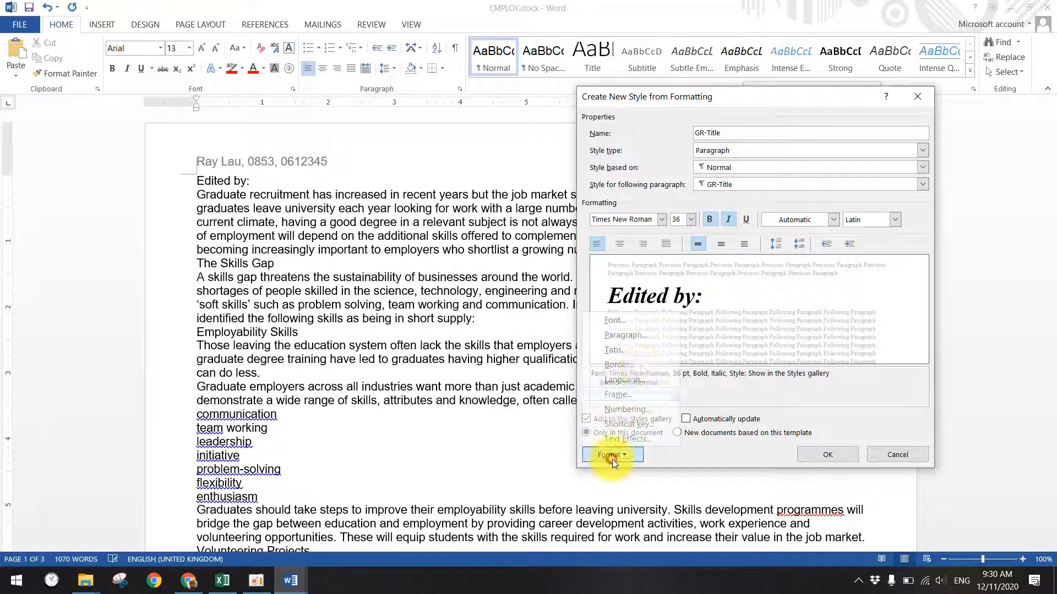
left_click(626, 333)
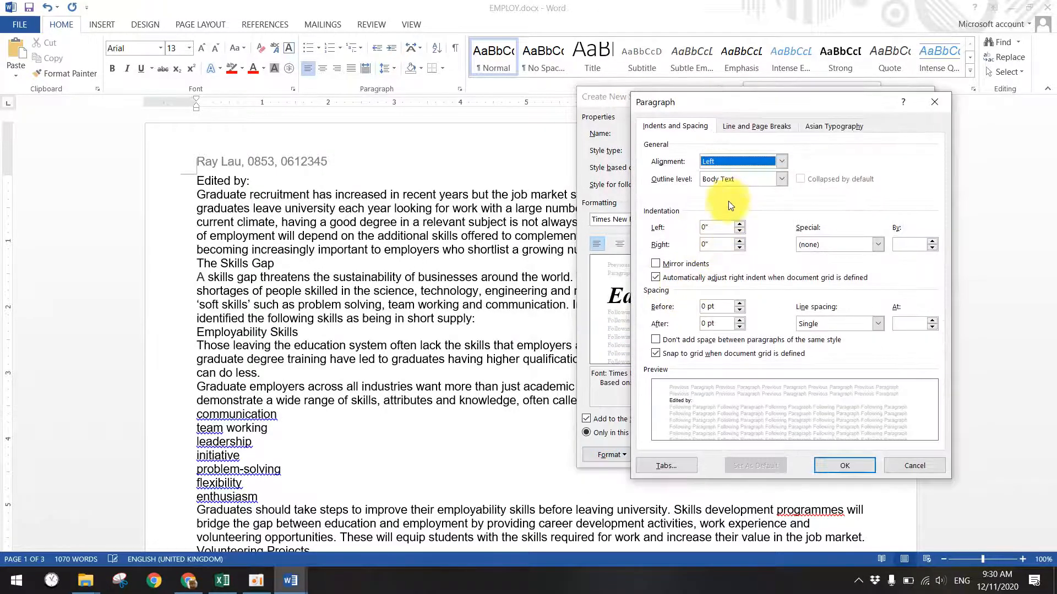
left_click(842, 325)
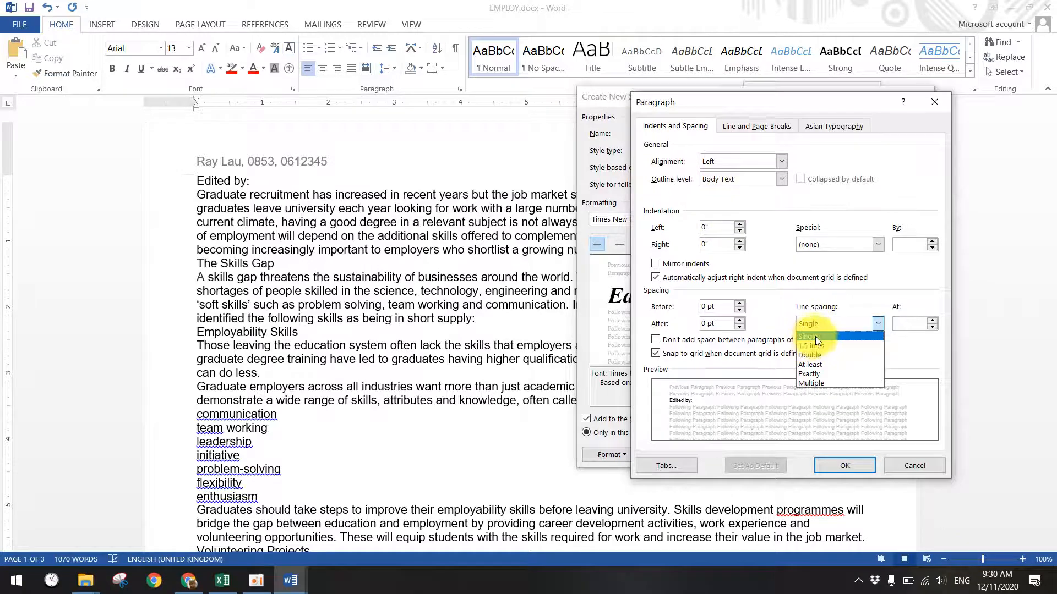
left_click(817, 337)
left_click(842, 465)
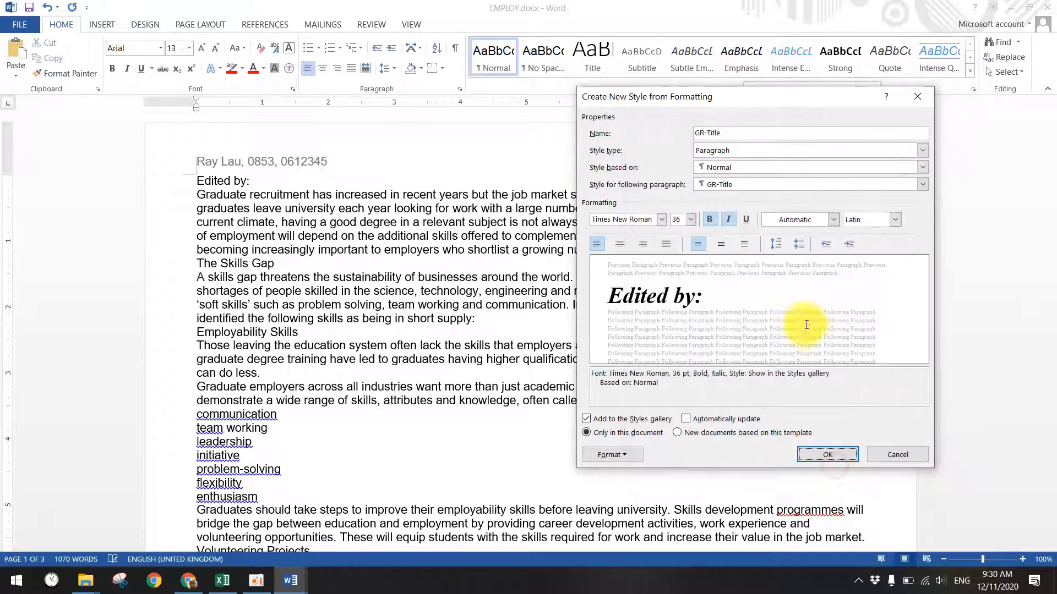
left_click(827, 455)
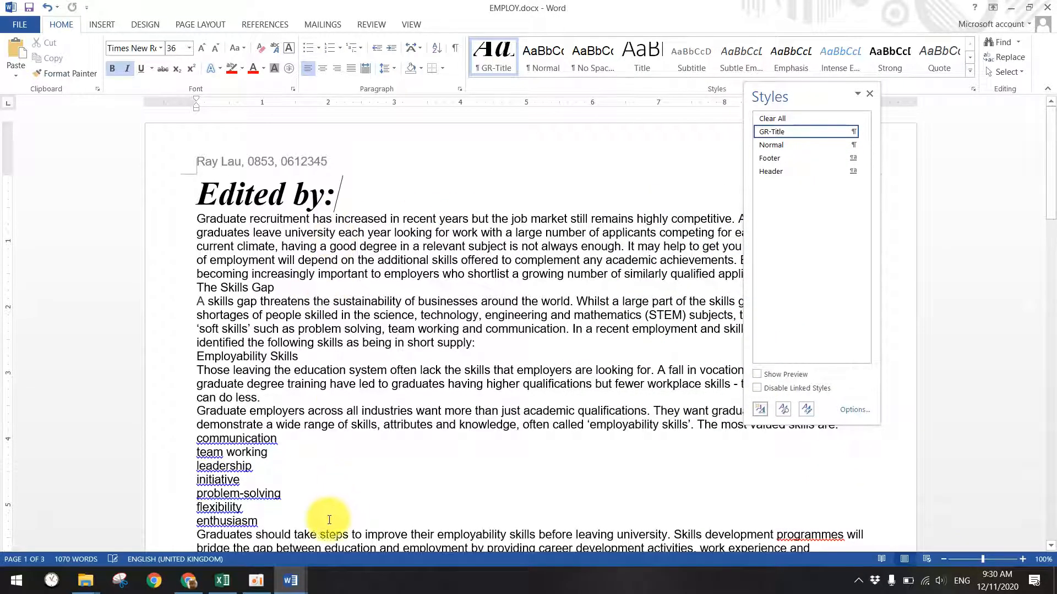
mouse_move(302, 580)
left_click(156, 507)
- Highlight GR-Title's bold italic, single spacing and centre specs in the table
left_click_drag(572, 356, 656, 351)
left_click_drag(725, 358, 682, 358)
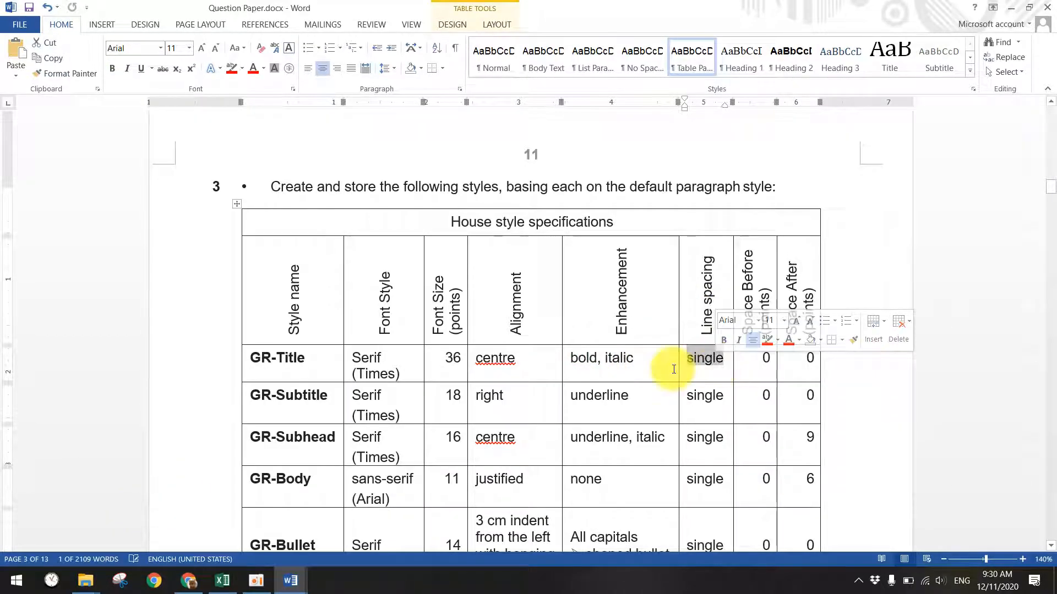
right_click(490, 358)
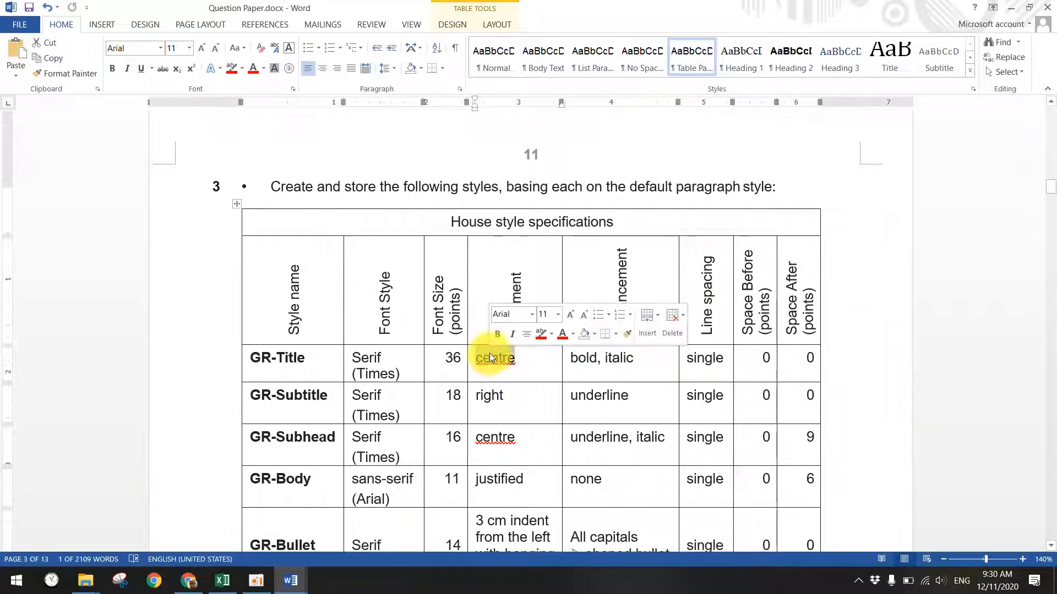
double_click(490, 358)
scroll(484, 352, "down", 1)
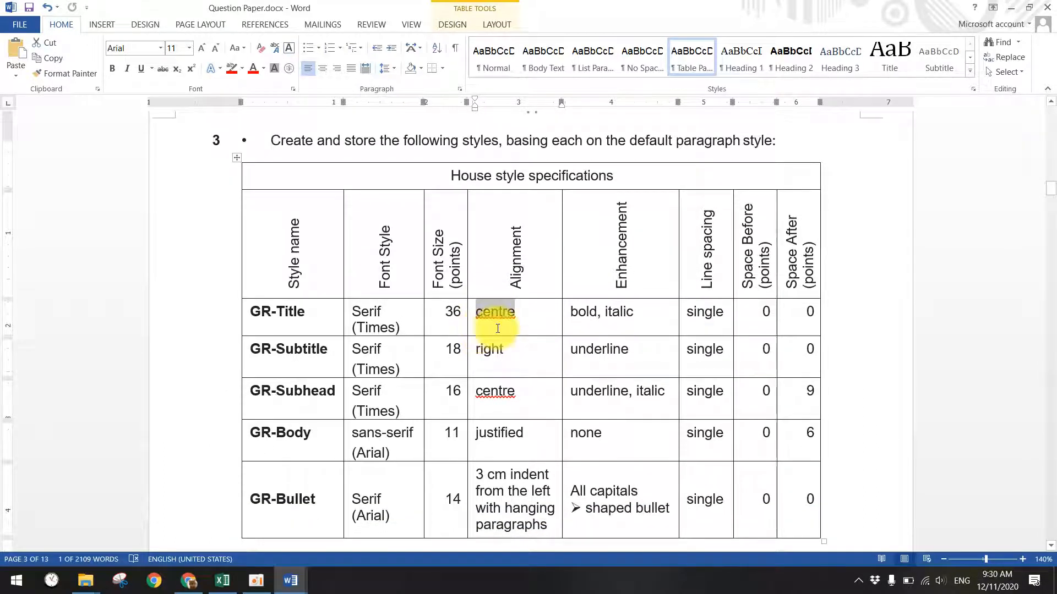
left_click(198, 346)
left_click(865, 461)
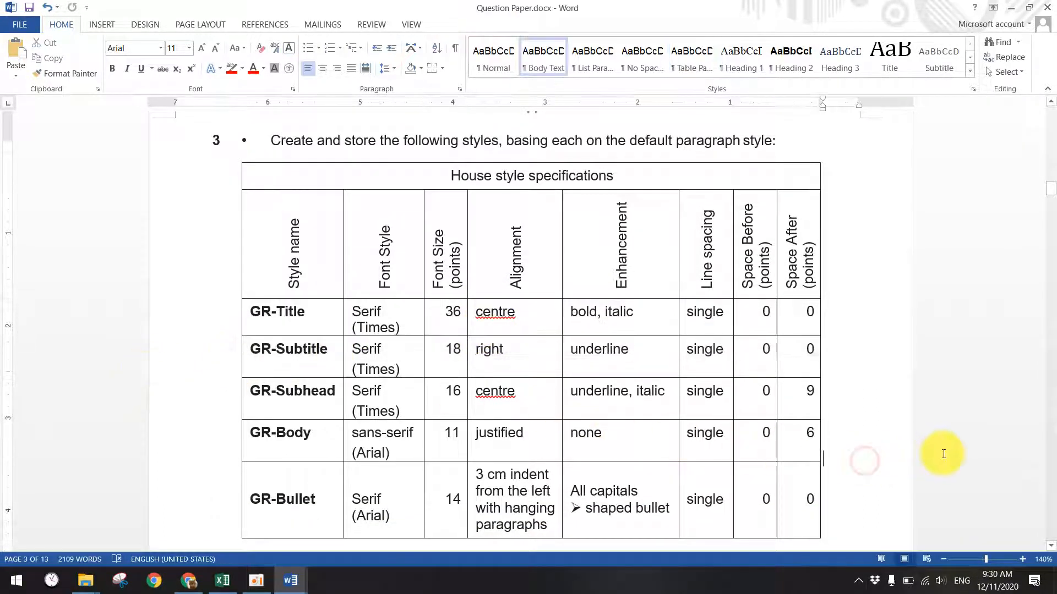
- Snip the house style specifications table and dock it left of EMPLOY.docx
left_click(119, 581)
left_click(759, 192)
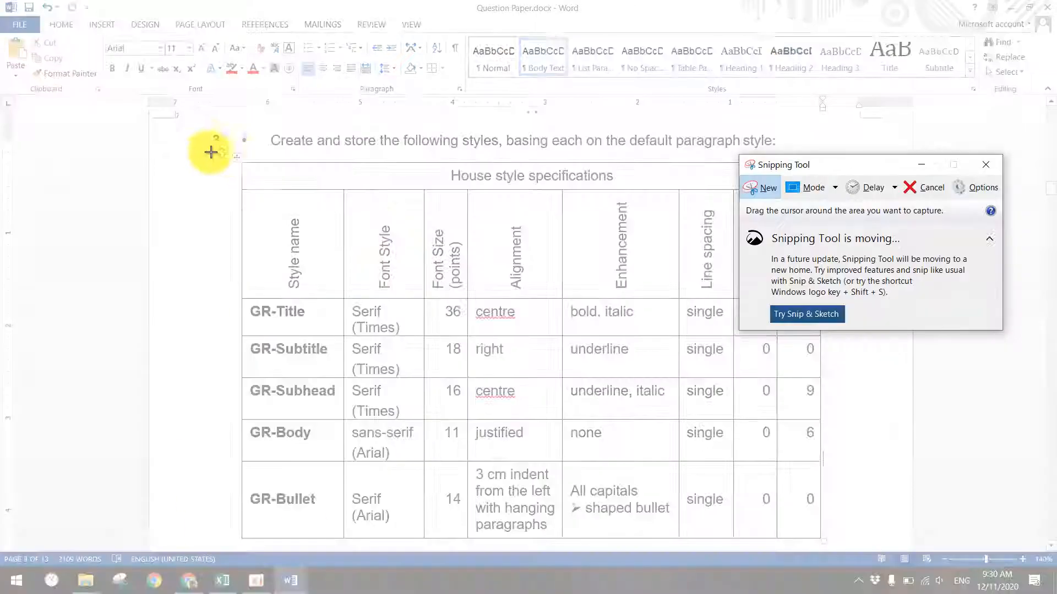
left_click_drag(196, 122, 840, 544)
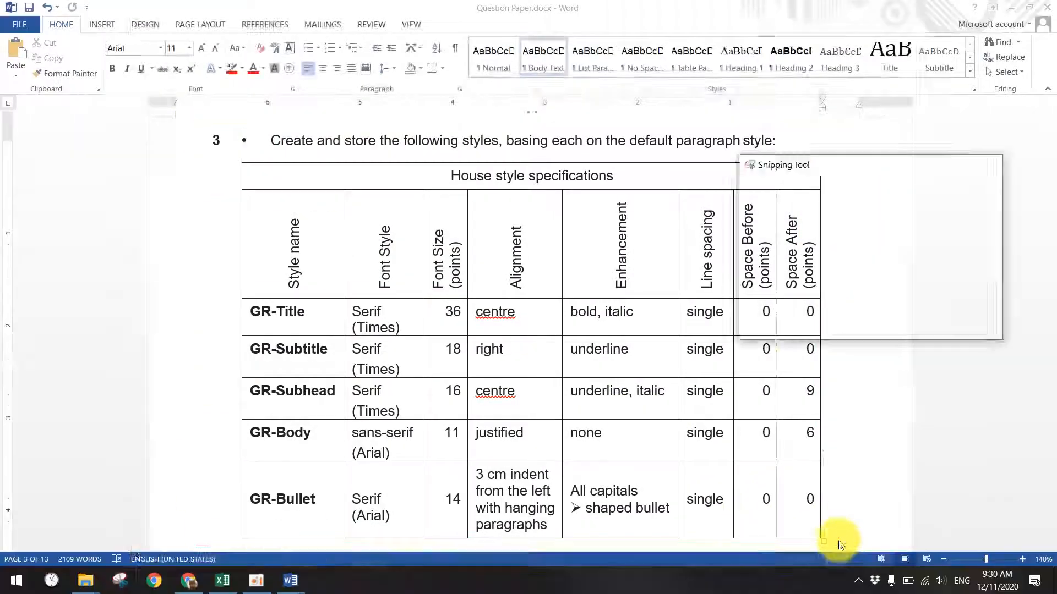
left_click(942, 4)
left_click_drag(942, 5, 948, 31)
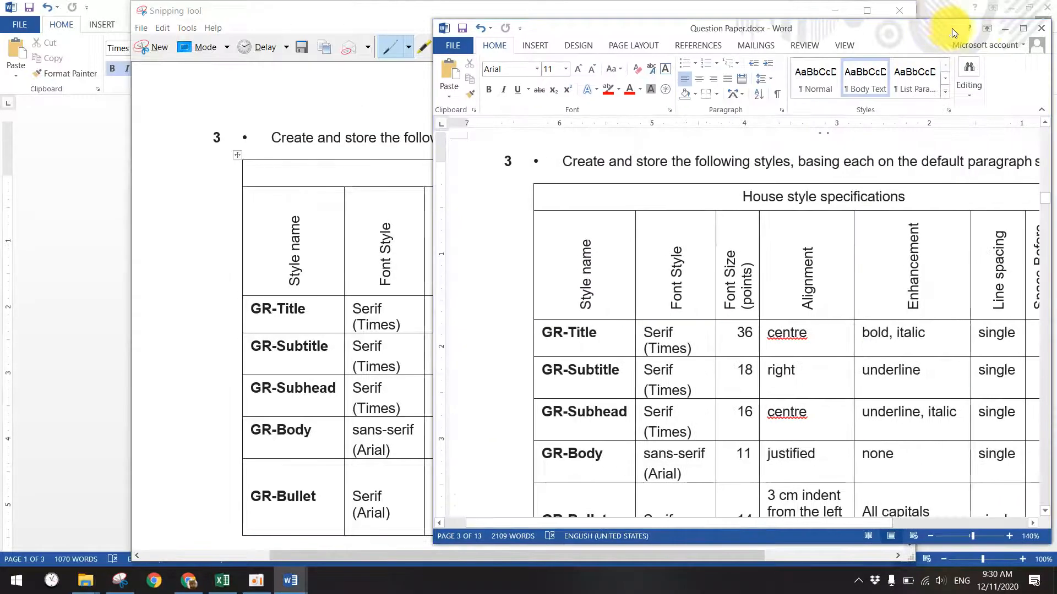
left_click(1003, 31)
left_click_drag(558, 5, 1, 55)
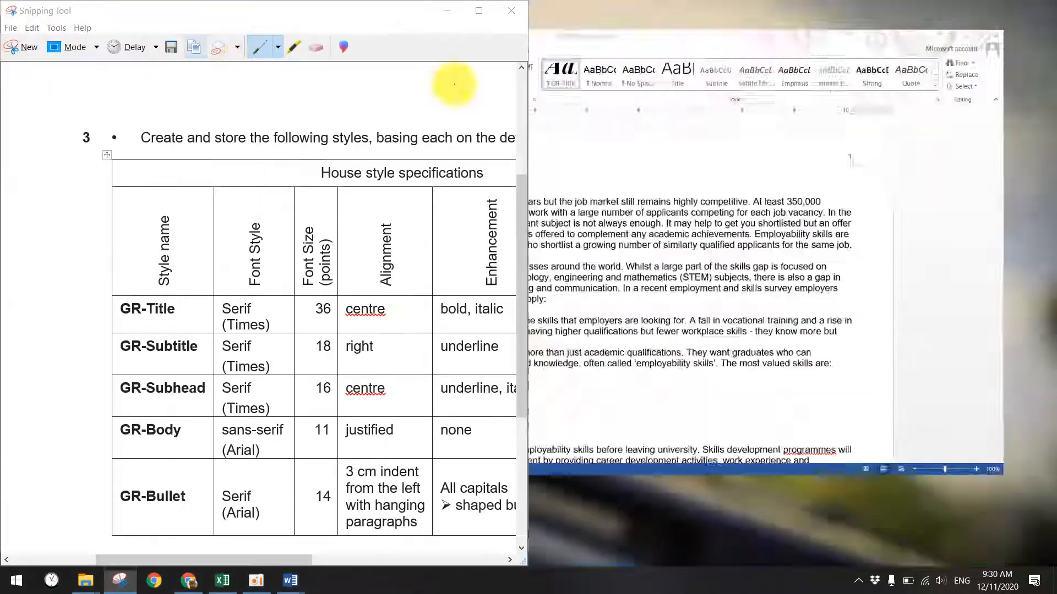
left_click(707, 180)
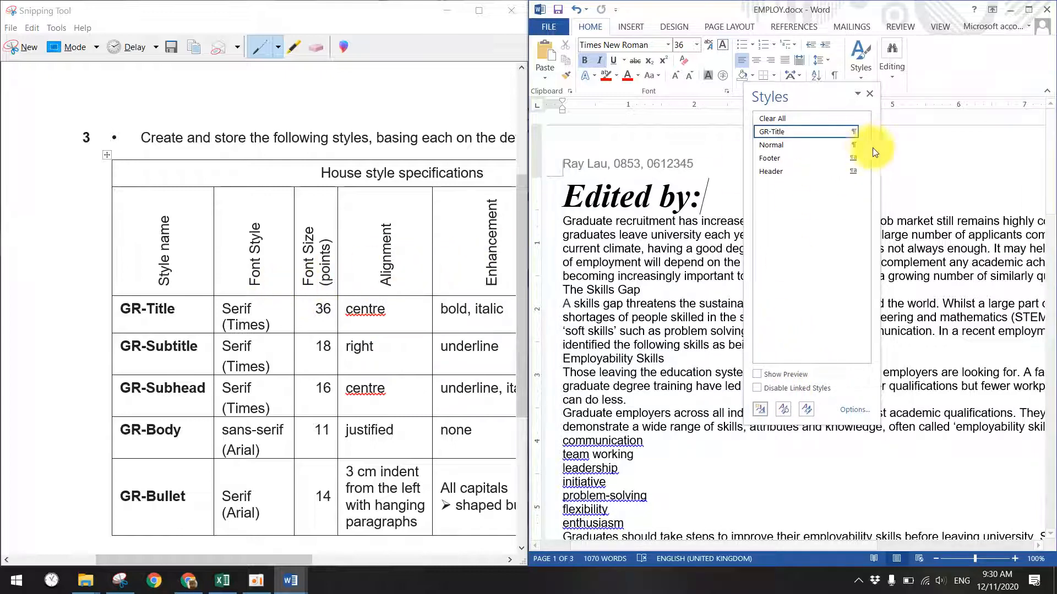
- Modify GR-Title to centred alignment, then mark GR-Subtitle in the captured table
left_click(852, 132)
left_click(742, 164)
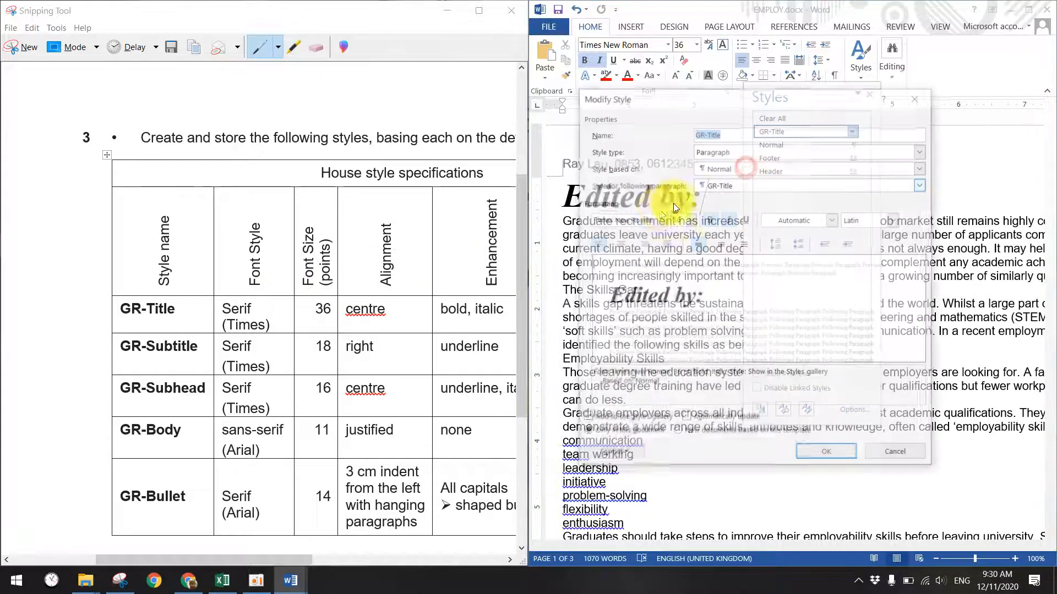
left_click(620, 244)
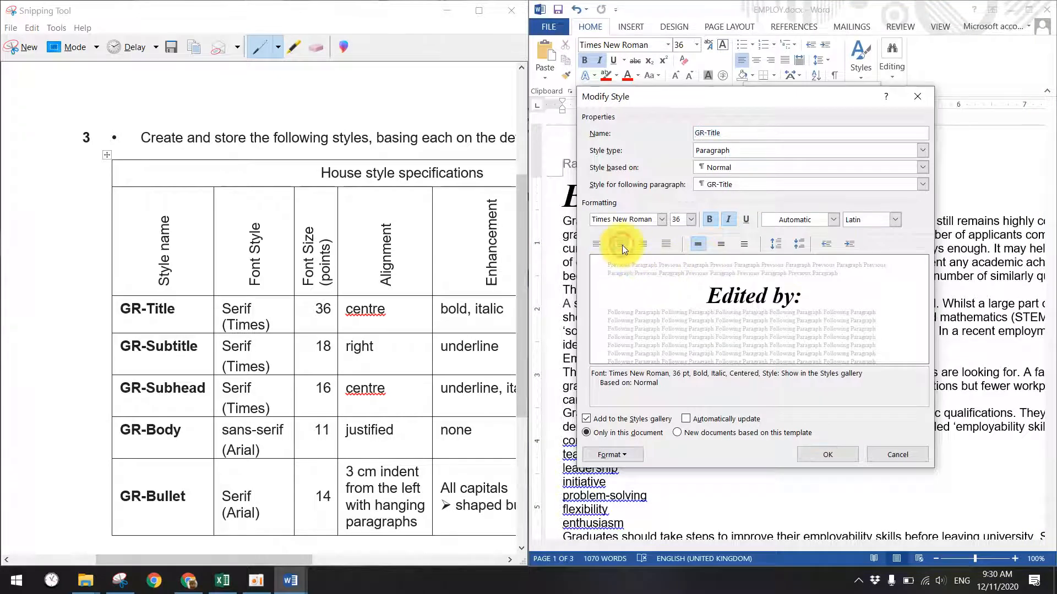
left_click(828, 454)
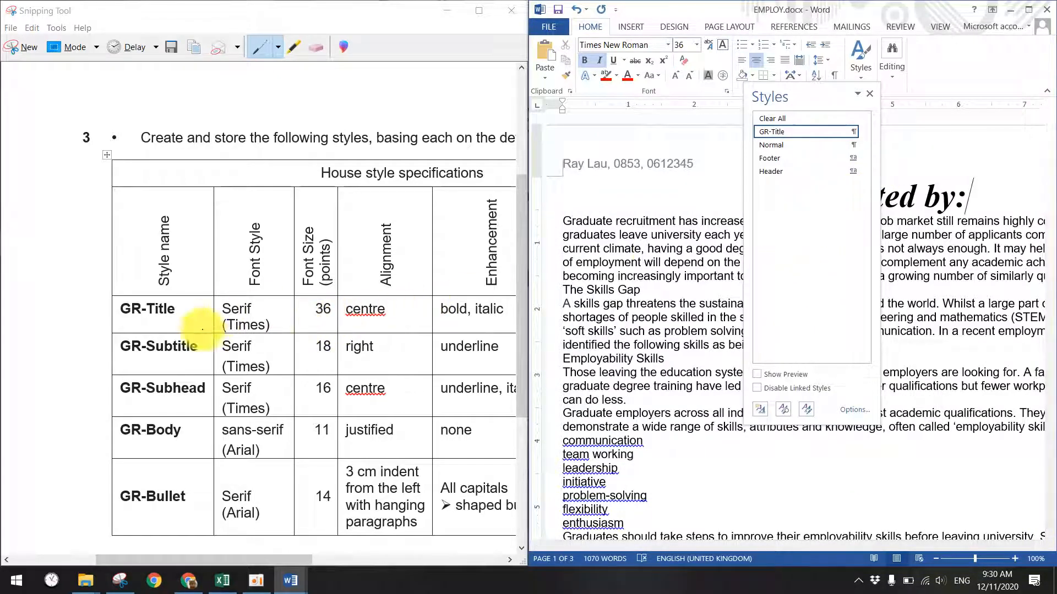
left_click(126, 363)
left_click_drag(113, 361, 212, 372)
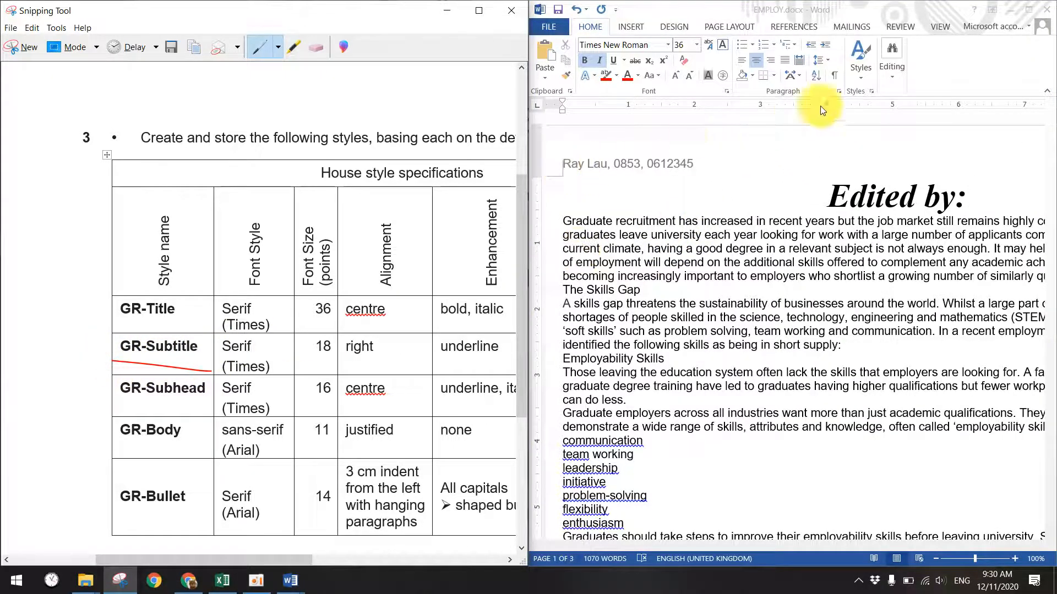
- Start a new GR-Subtitle style at 18 pt, right-aligned, with bold turned off
left_click(871, 91)
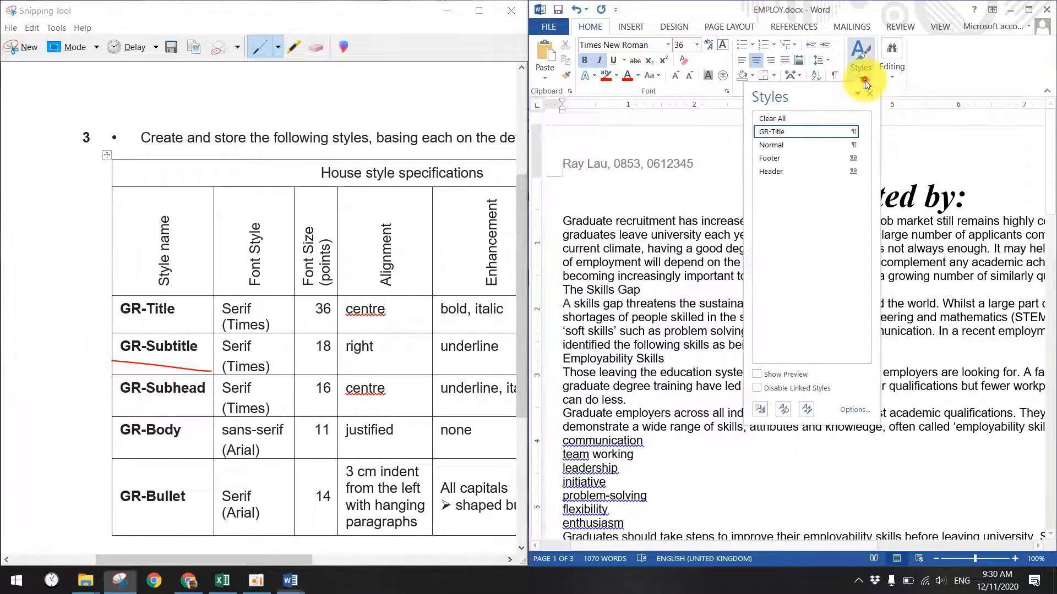
left_click(761, 411)
type("GR-Subtitle")
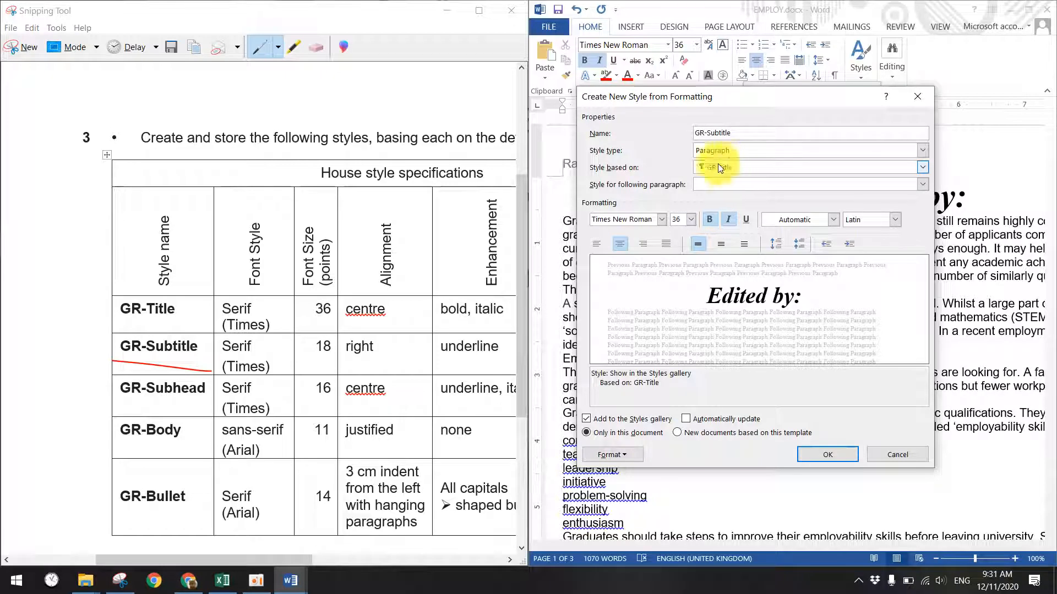
left_click(684, 217)
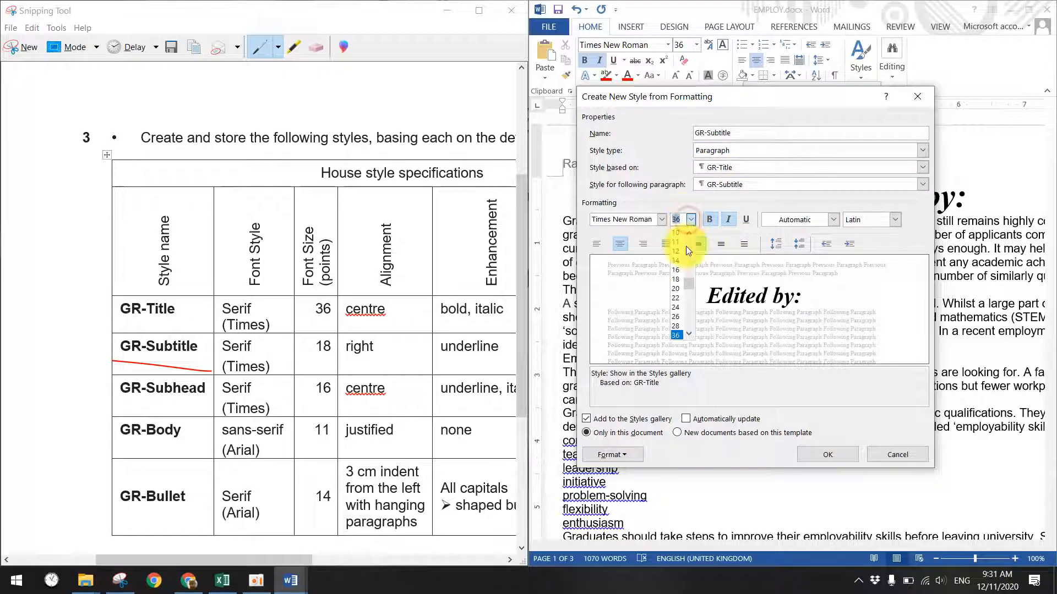
left_click(679, 279)
left_click(643, 243)
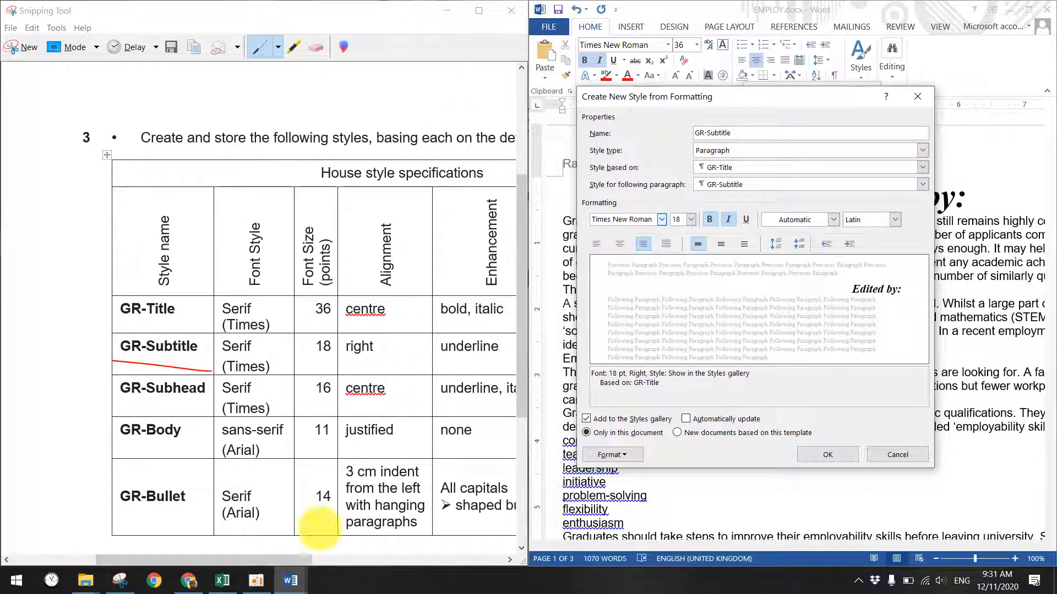
left_click_drag(296, 559, 344, 557)
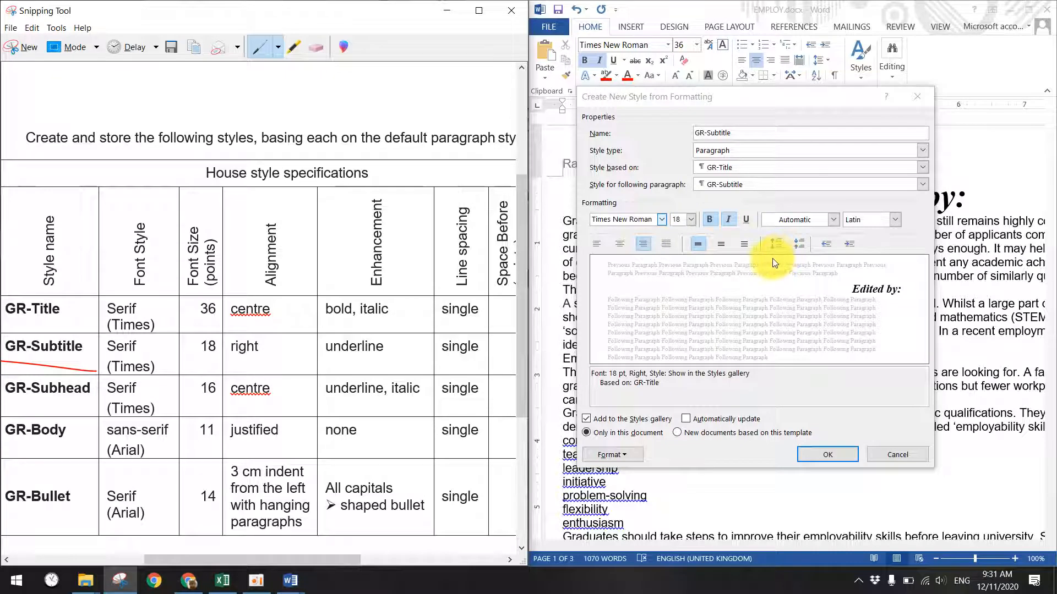
left_click(713, 219)
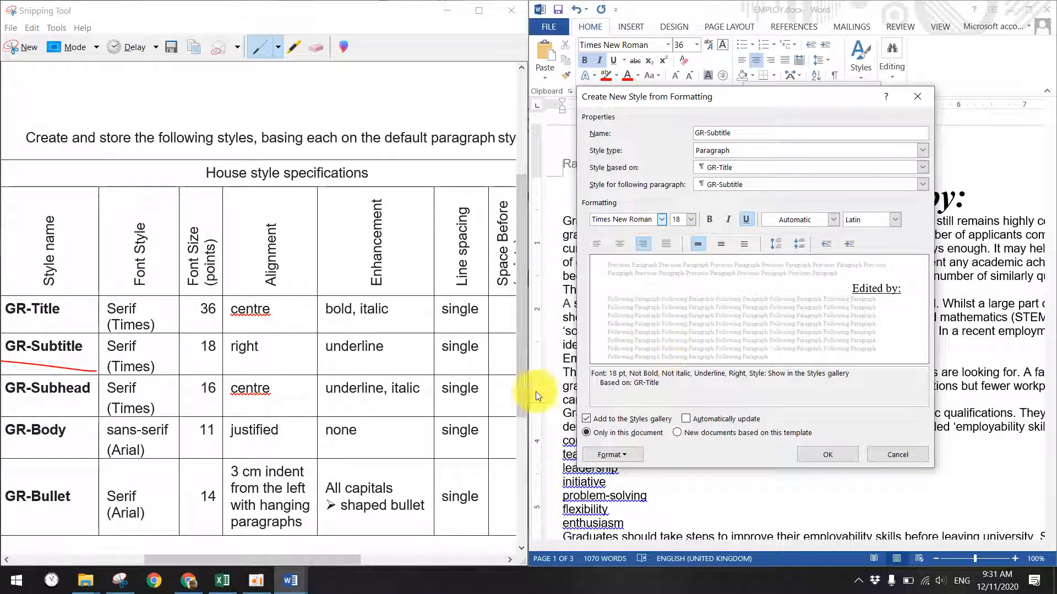
mouse_move(292, 557)
left_mouse_down()
mouse_move(358, 554)
mouse_move(293, 557)
left_mouse_up()
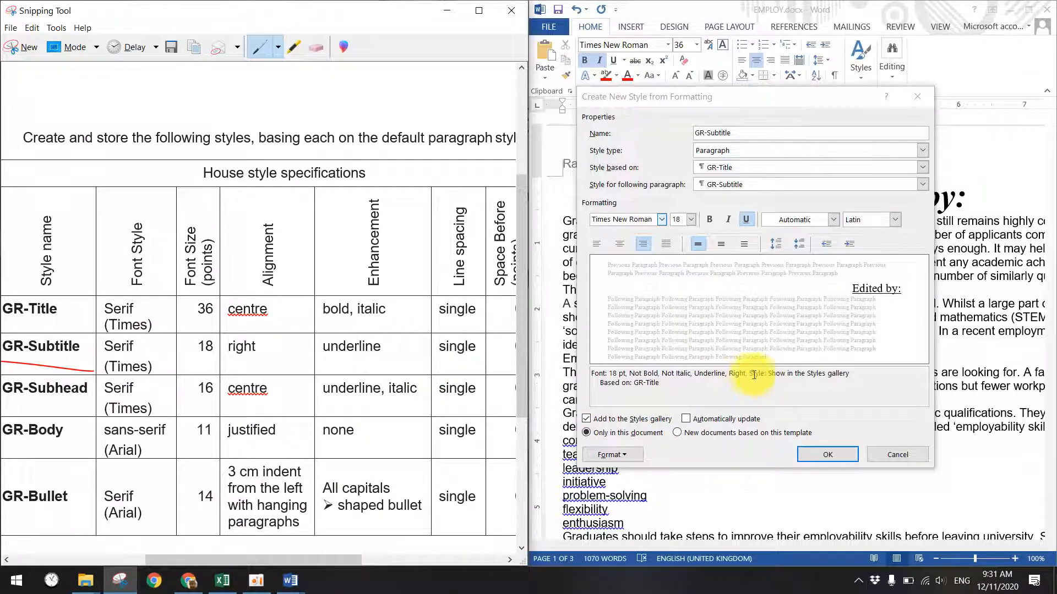
- Set GR-Subtitle's line spacing to single and finish creating the style
left_click(622, 455)
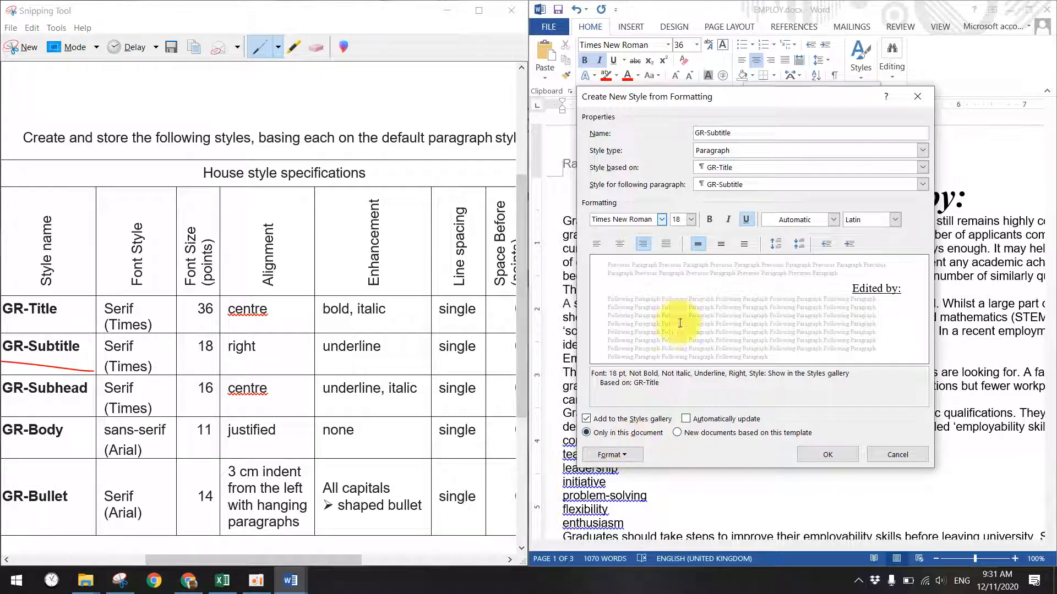
left_click(619, 455)
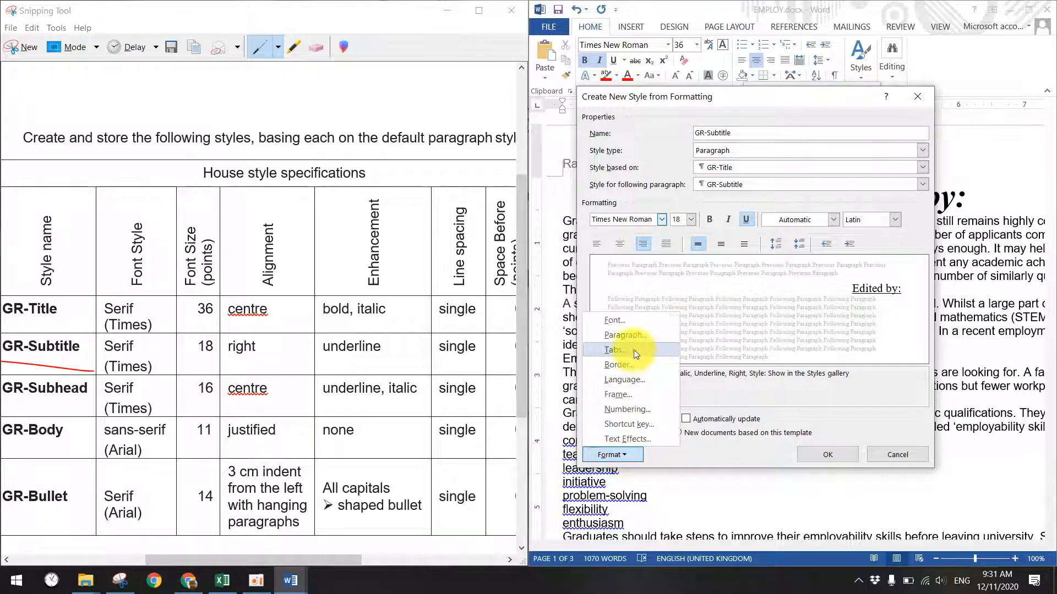
left_click(620, 336)
left_click(823, 324)
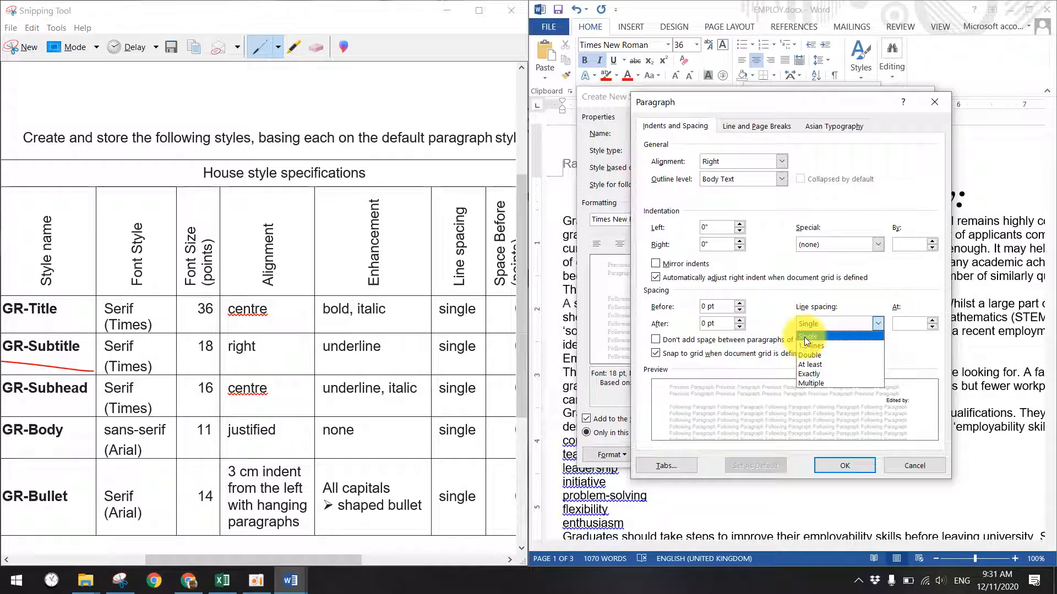
left_click(803, 337)
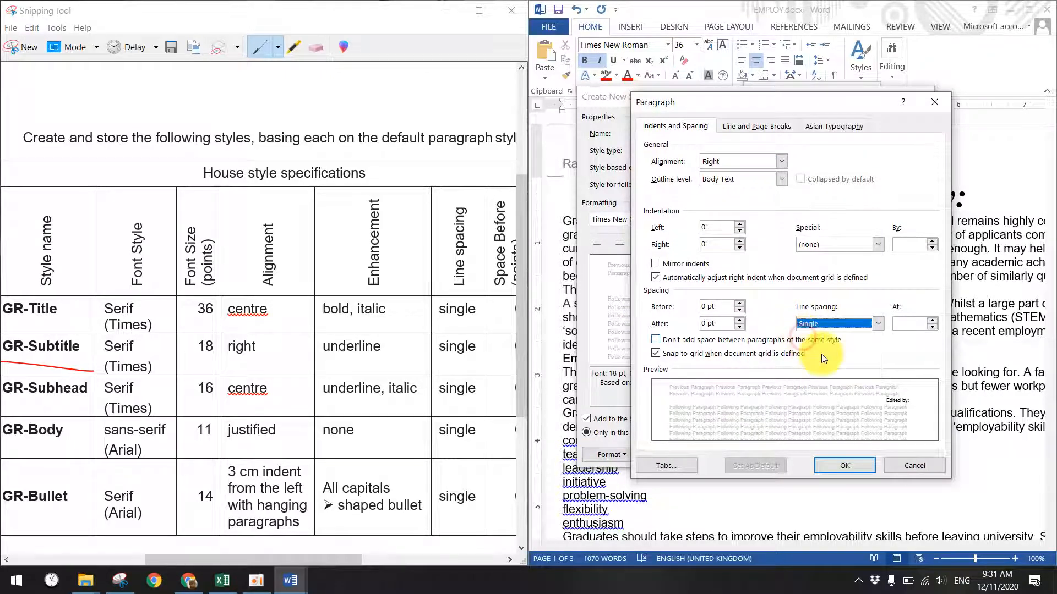
left_click(847, 465)
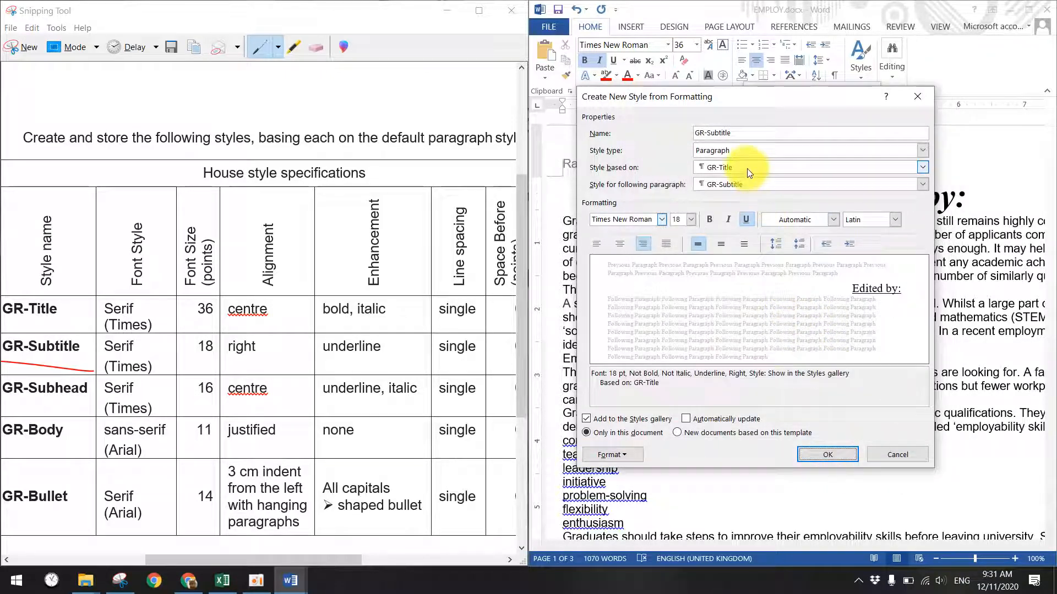
left_click(820, 454)
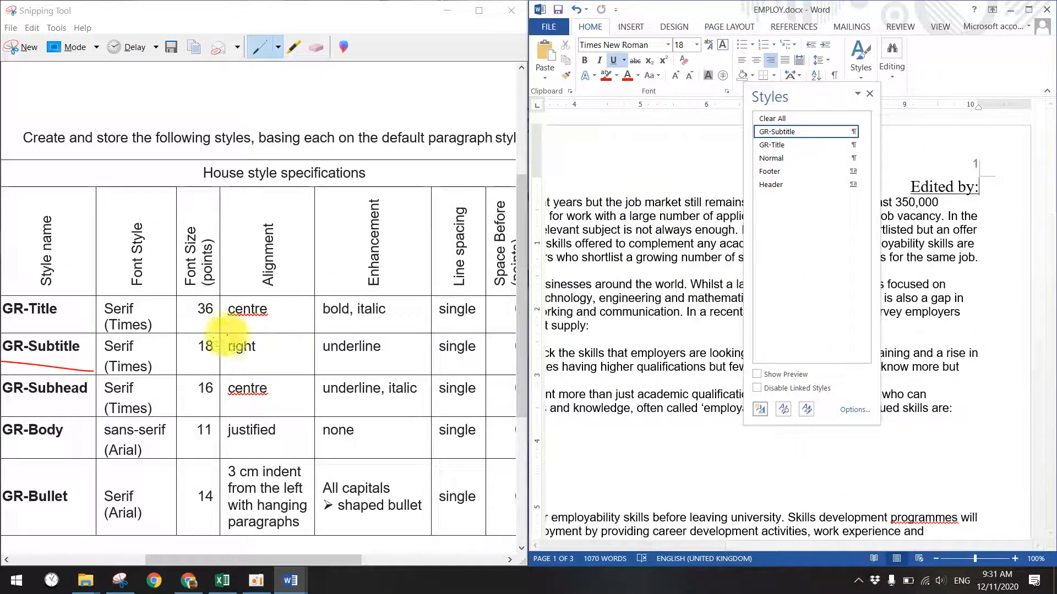
- Mark GR-Subhead in the captured table and start a new style named GR-Subhead
left_click(26, 401)
left_click_drag(39, 400, 80, 403)
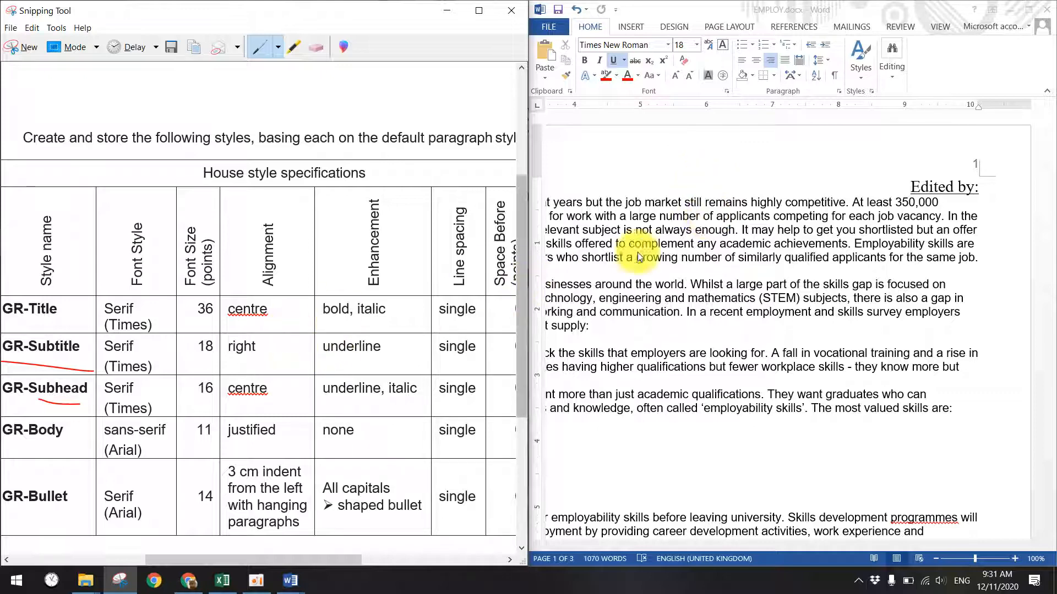
left_click(860, 62)
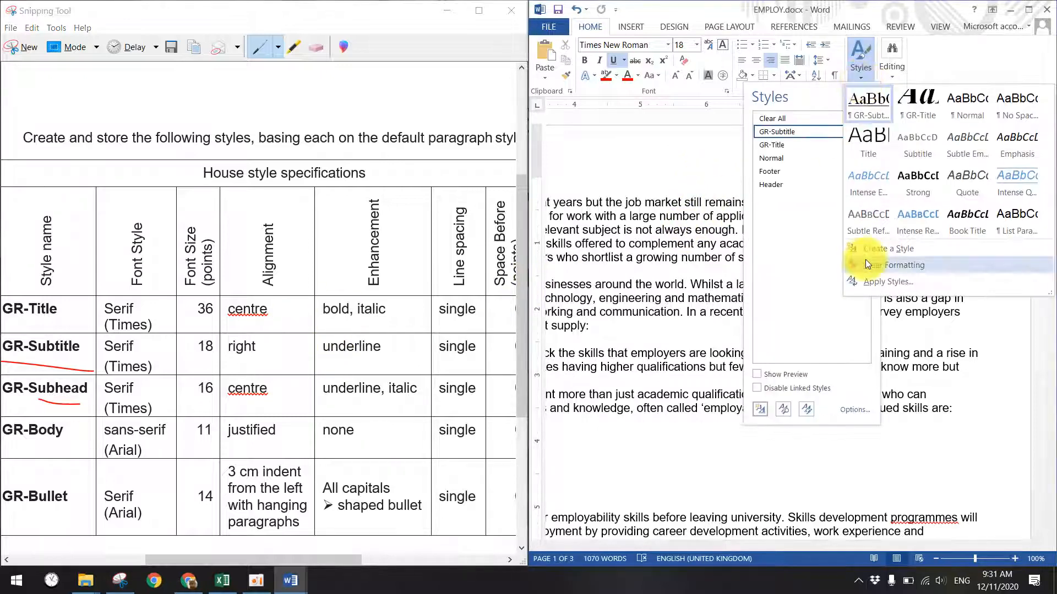
left_click(807, 244)
left_click(759, 409)
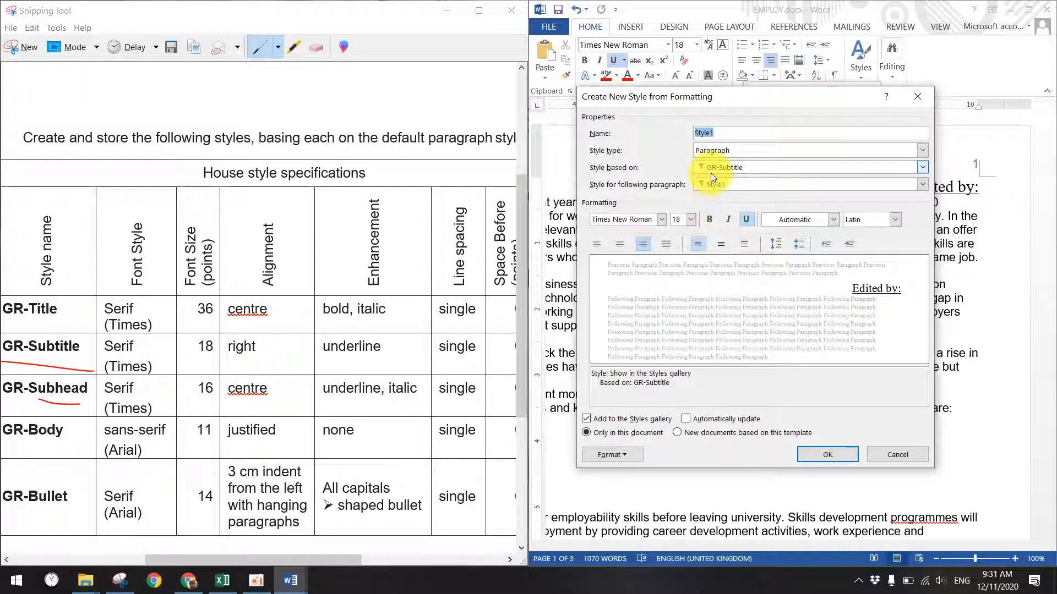
type("Gr")
type("ubhead")
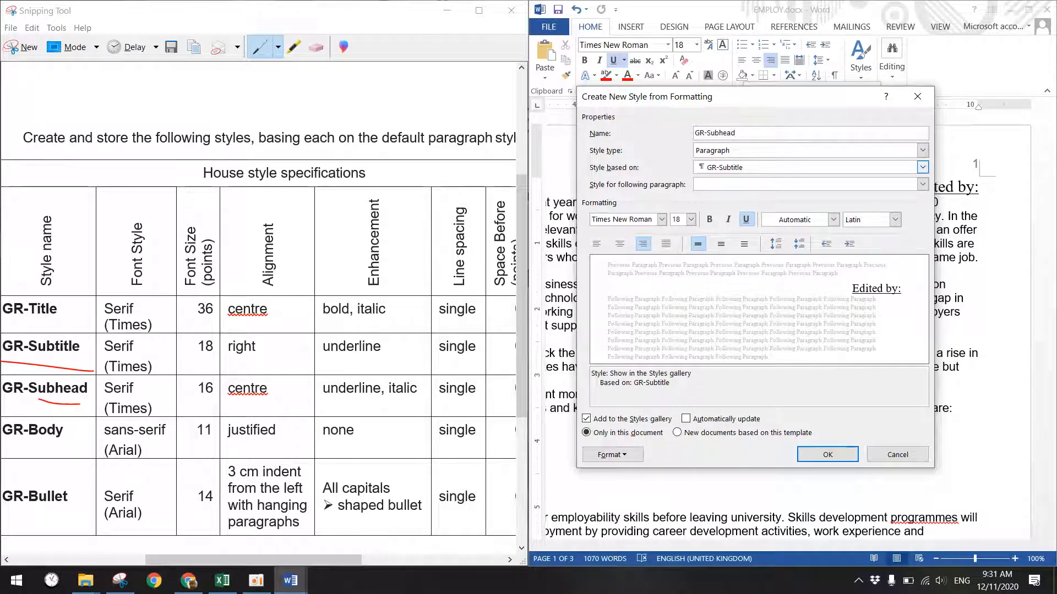
- Set GR-Subhead to 16 pt, centred and italic, noting the 9 pt space-after spec
left_click(691, 220)
left_click(682, 265)
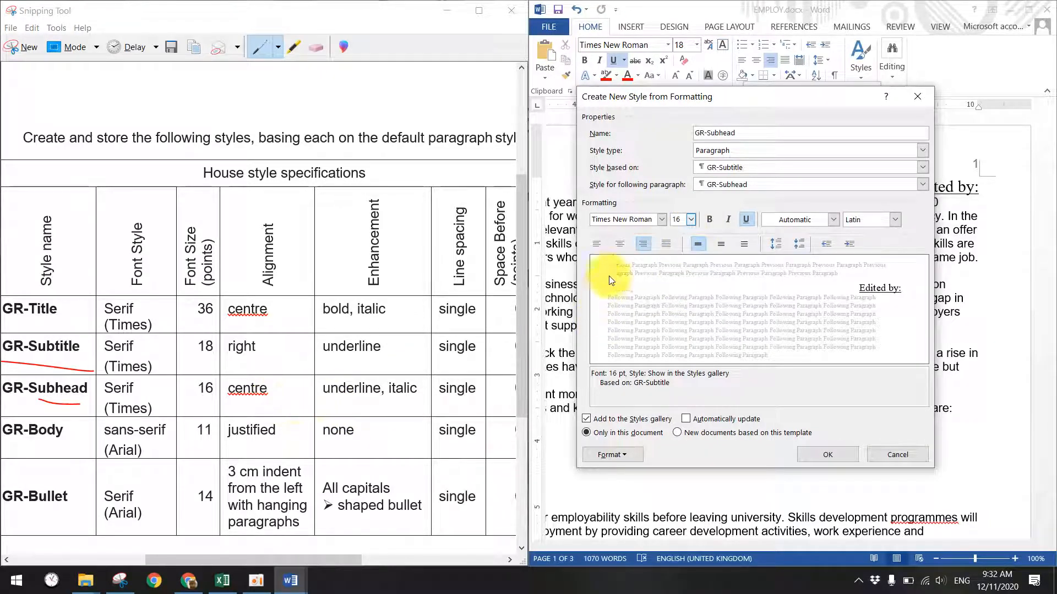
left_click(619, 243)
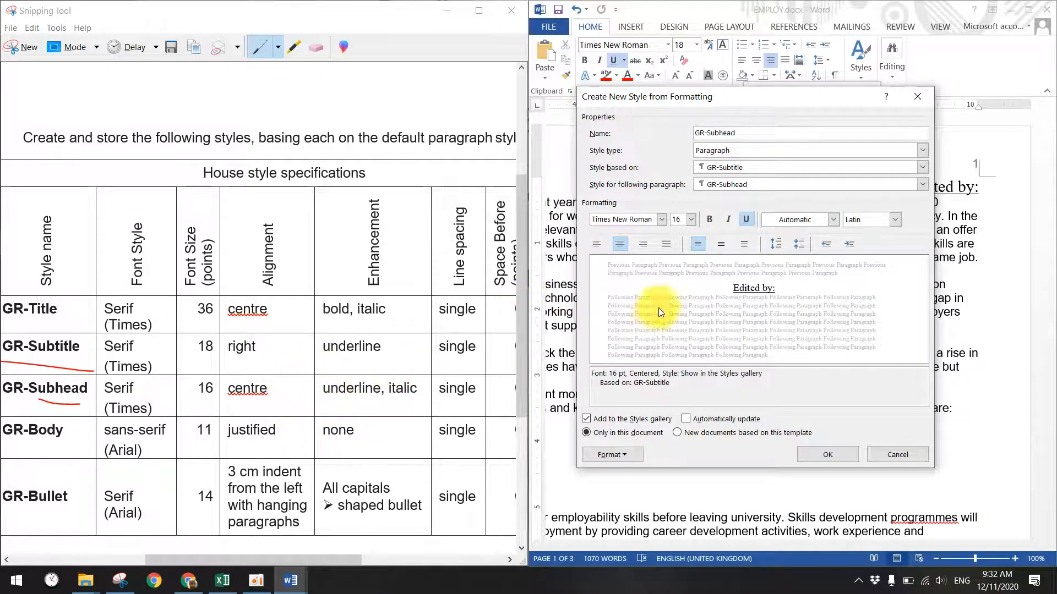
left_click(726, 221)
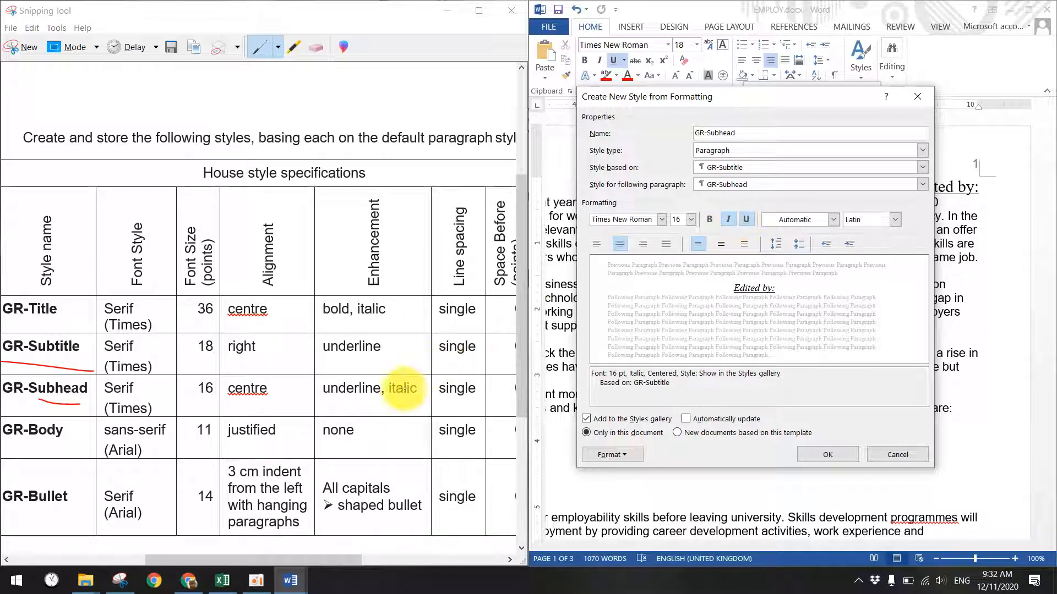
left_click_drag(330, 559, 388, 547)
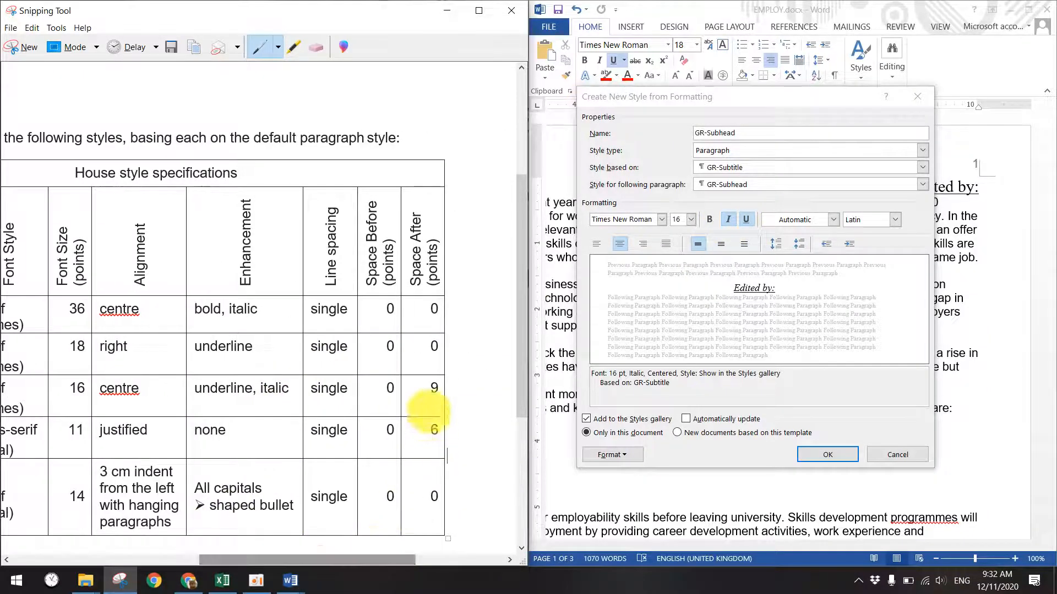
mouse_move(415, 388)
left_mouse_down()
mouse_move(442, 382)
mouse_move(412, 396)
left_mouse_up()
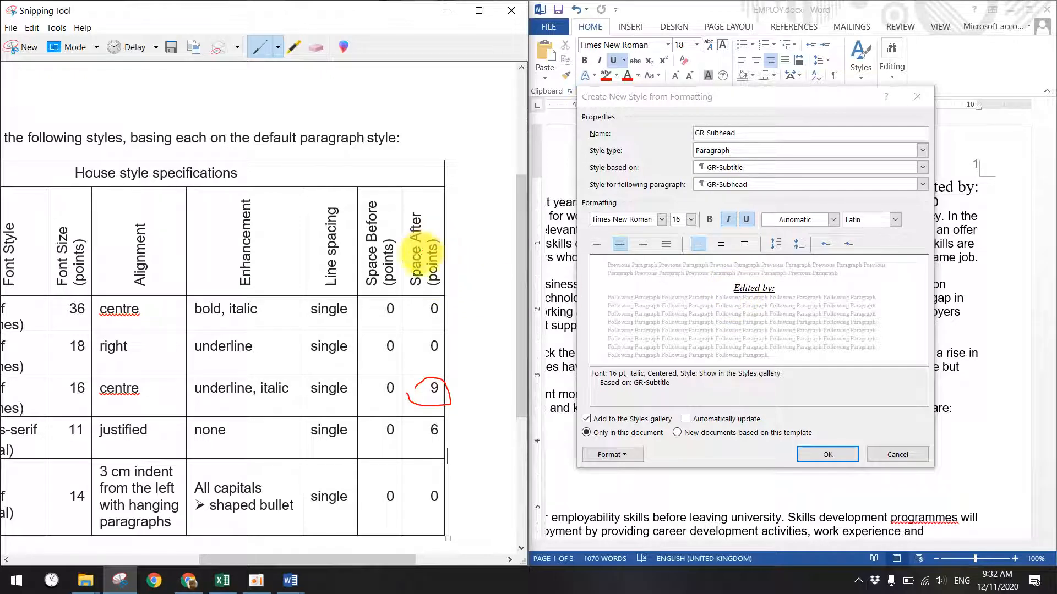
left_click(620, 452)
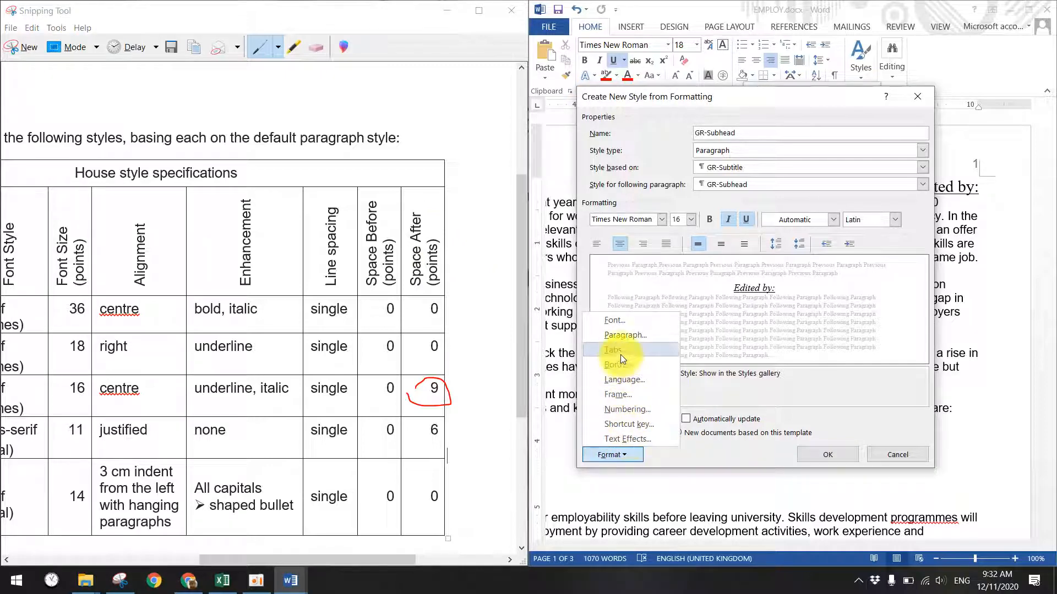
- Adjust GR-Subhead's paragraph spacing, setting space before to 0 pt
left_click(617, 338)
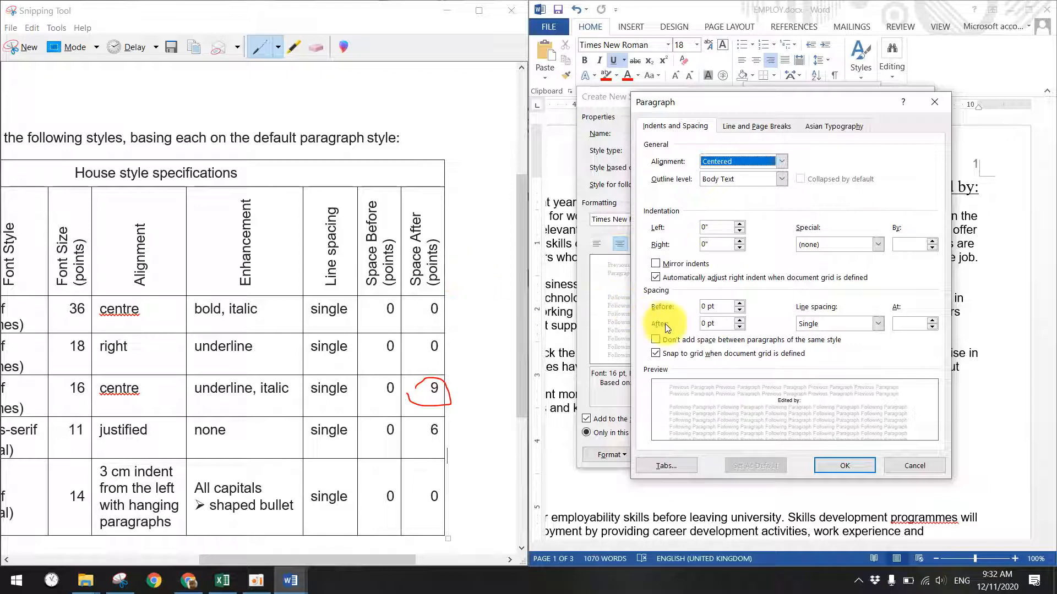
left_click(739, 321)
left_click(741, 320)
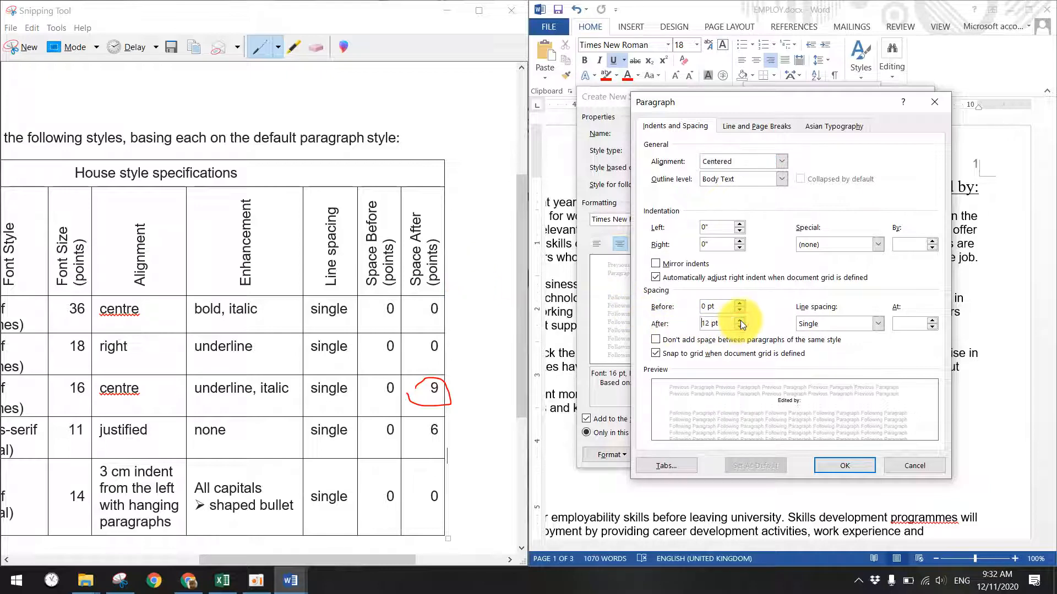
left_click(740, 320)
left_click(739, 321)
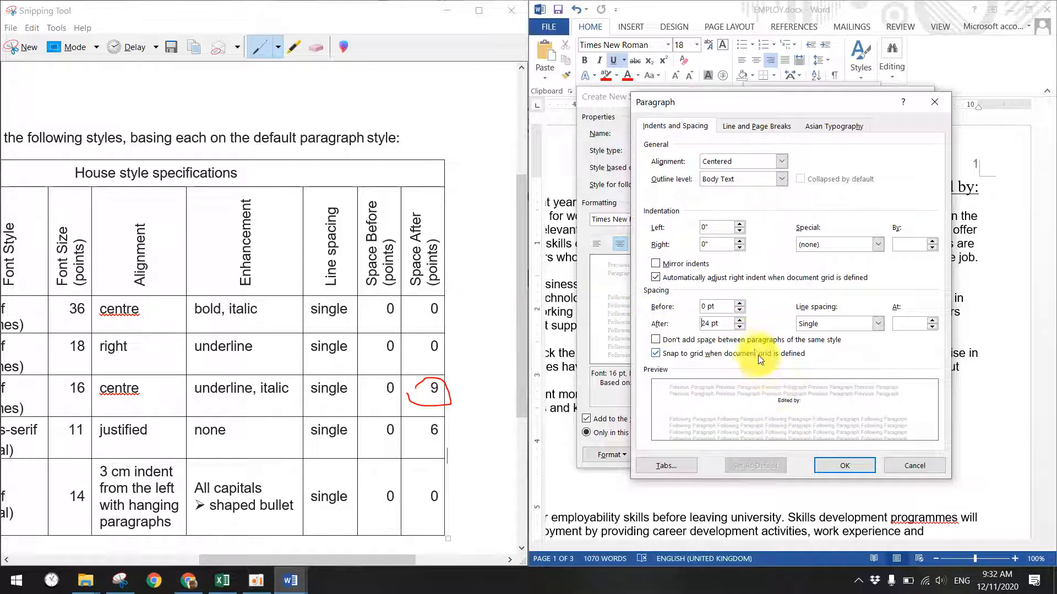
left_click(739, 328)
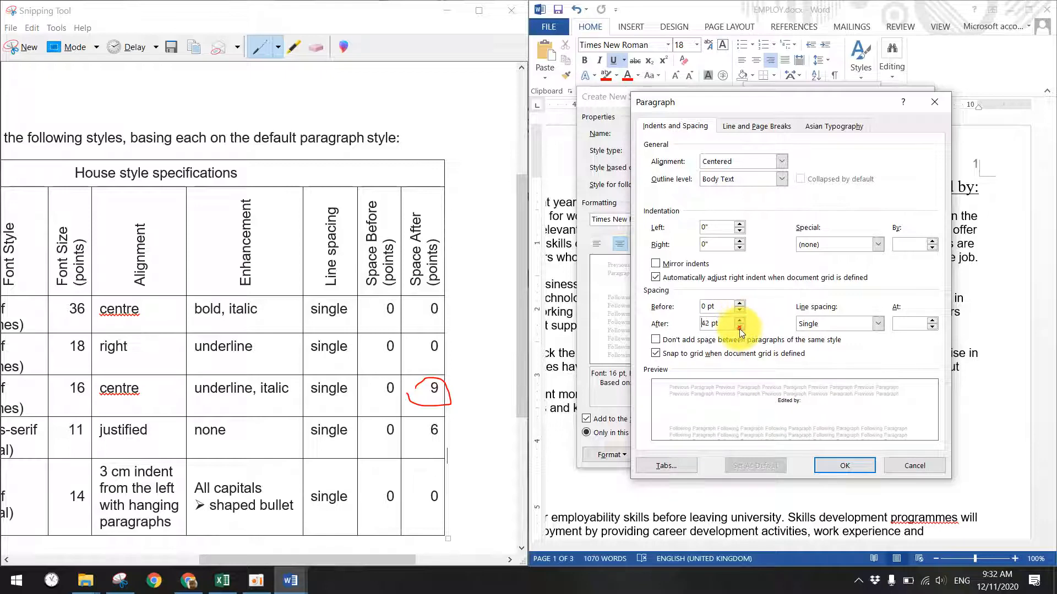
left_click(739, 328)
left_click(739, 304)
left_click(739, 304)
left_click(739, 303)
left_click(739, 304)
left_click(739, 310)
left_click(739, 310)
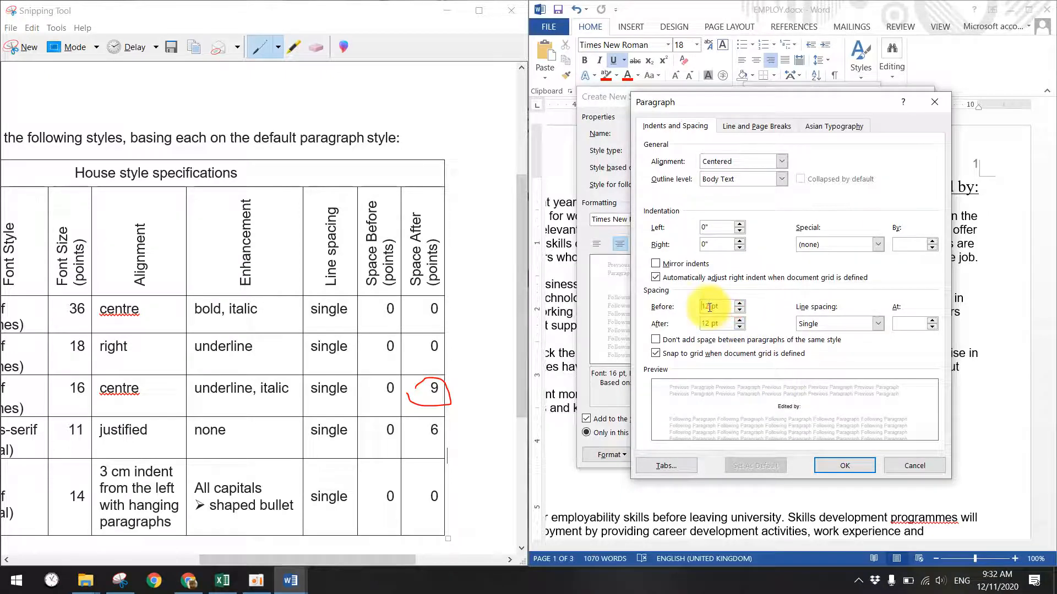
type("0")
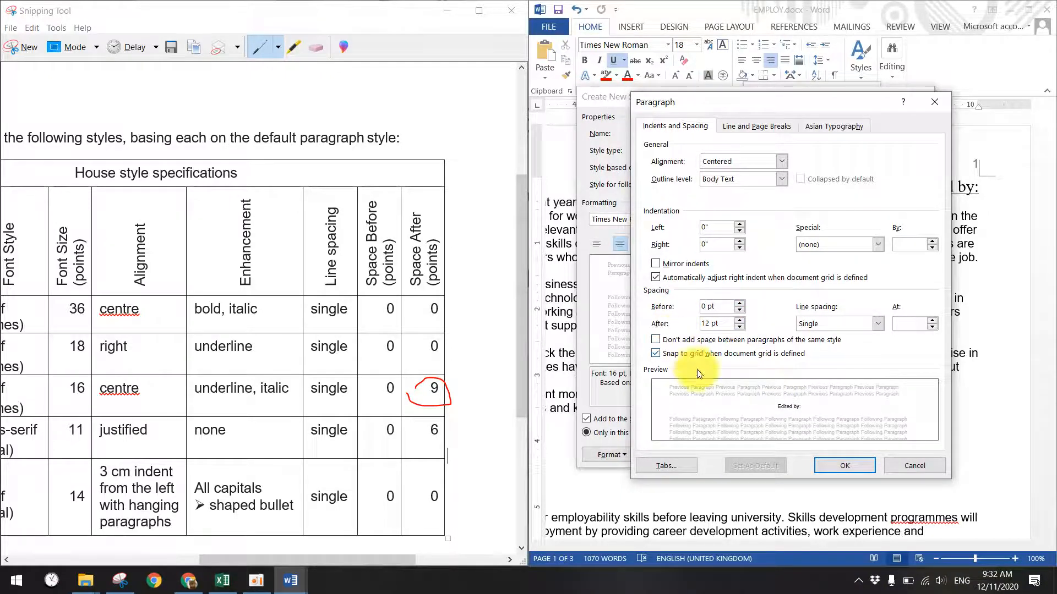
- Set space after to 9 pt and save the GR-Subhead style
key("Tab")
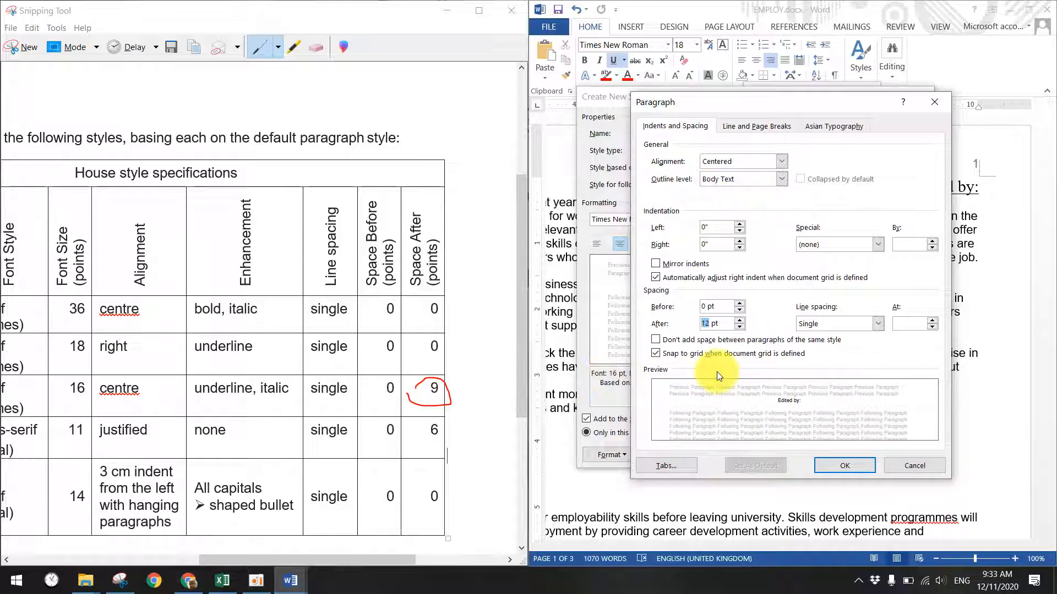
type("9")
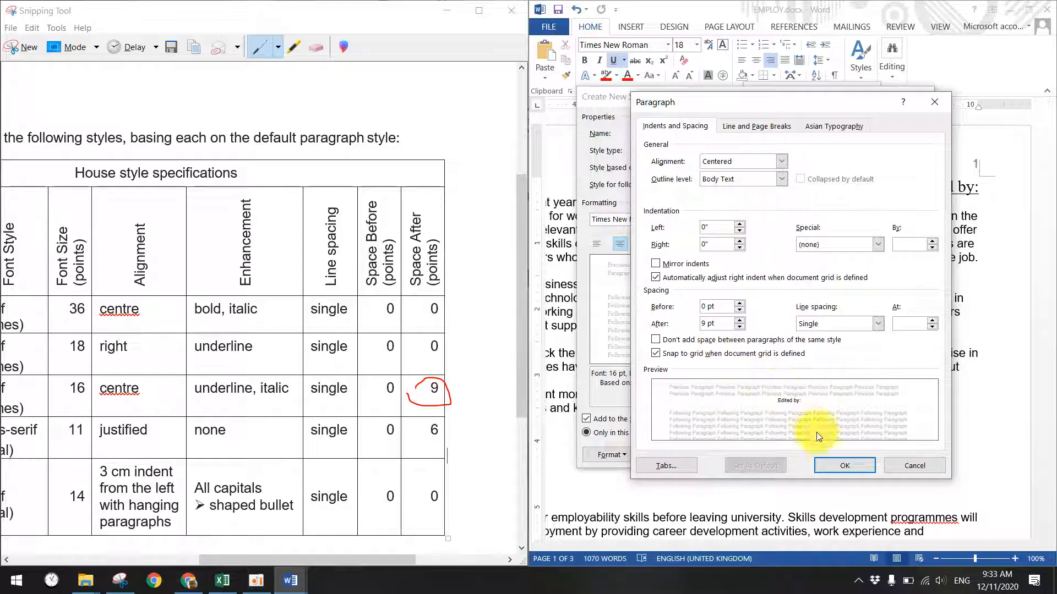
left_click(837, 467)
double_click(623, 383)
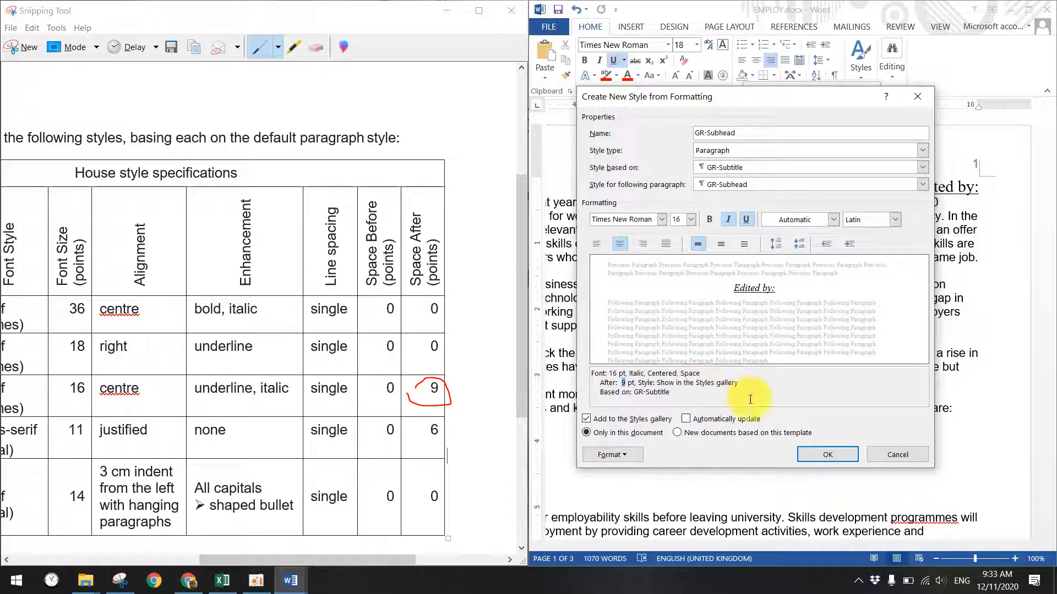
left_click(817, 454)
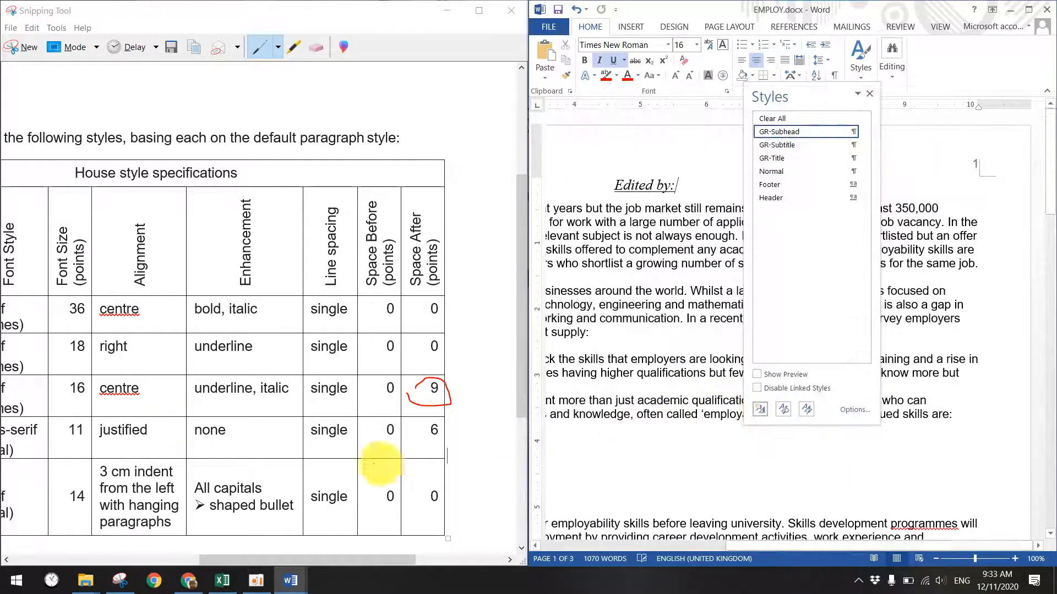
- Start a new style named GR-Body, noting the sans-serif spec in the table
left_click_drag(338, 560, 230, 560)
left_click_drag(163, 435, 205, 416)
left_click_drag(213, 558, 256, 558)
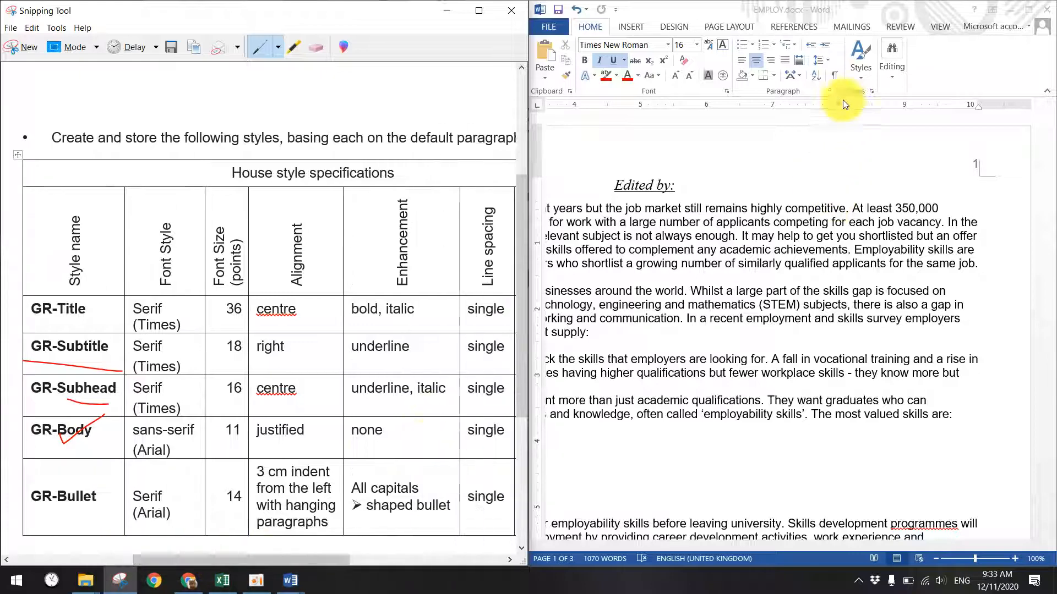
left_click(871, 91)
left_click(760, 408)
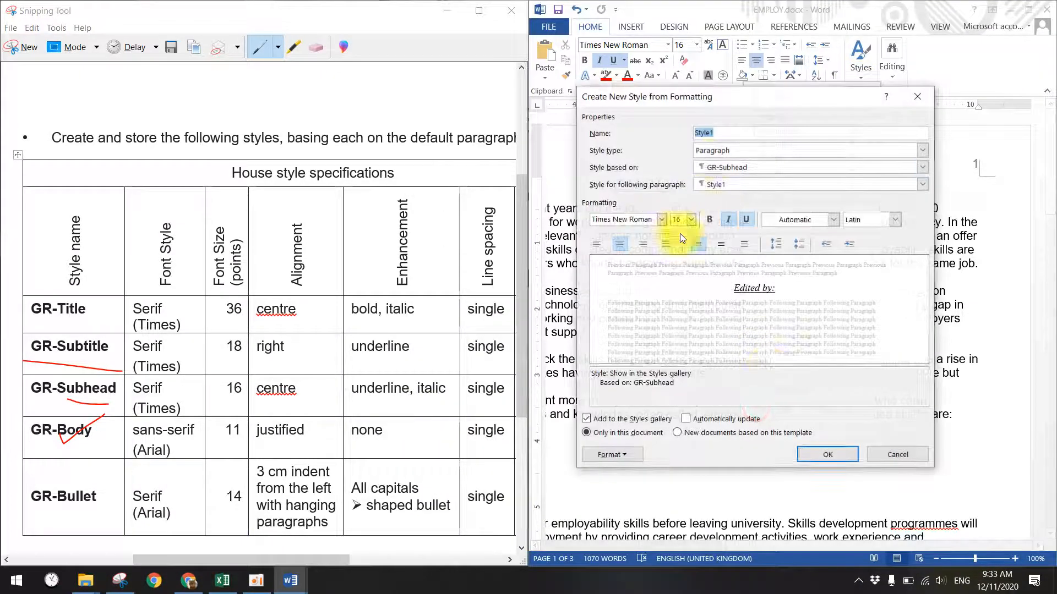
type("GR-Body")
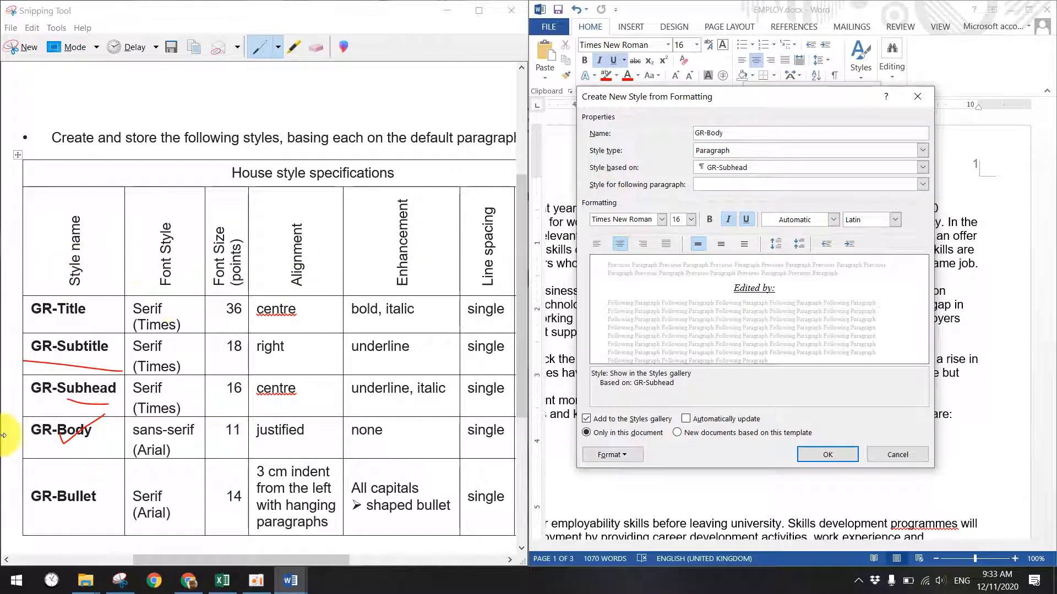
left_click(118, 439)
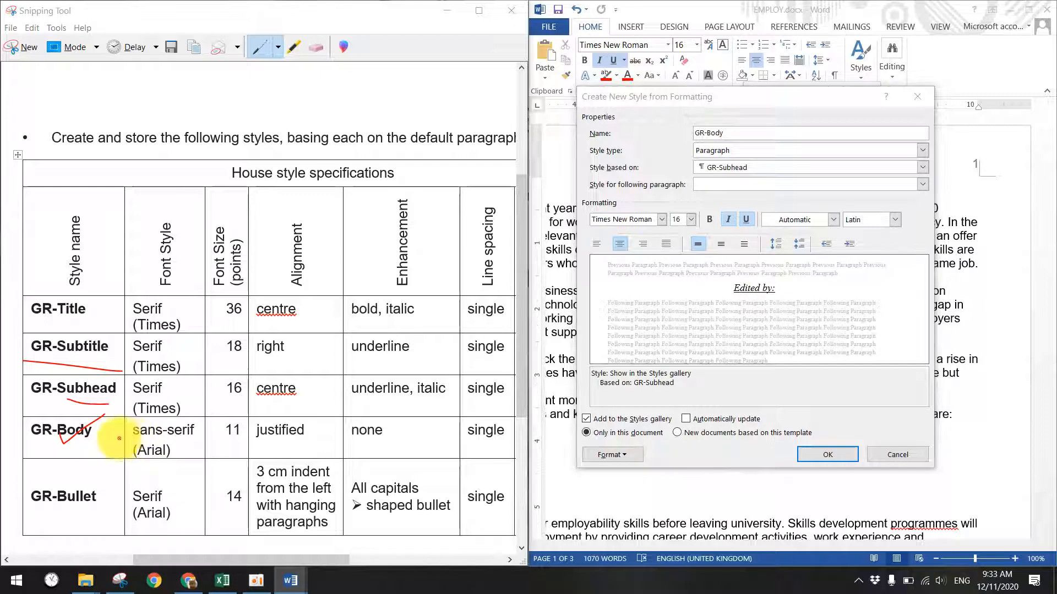
left_click_drag(145, 442, 195, 448)
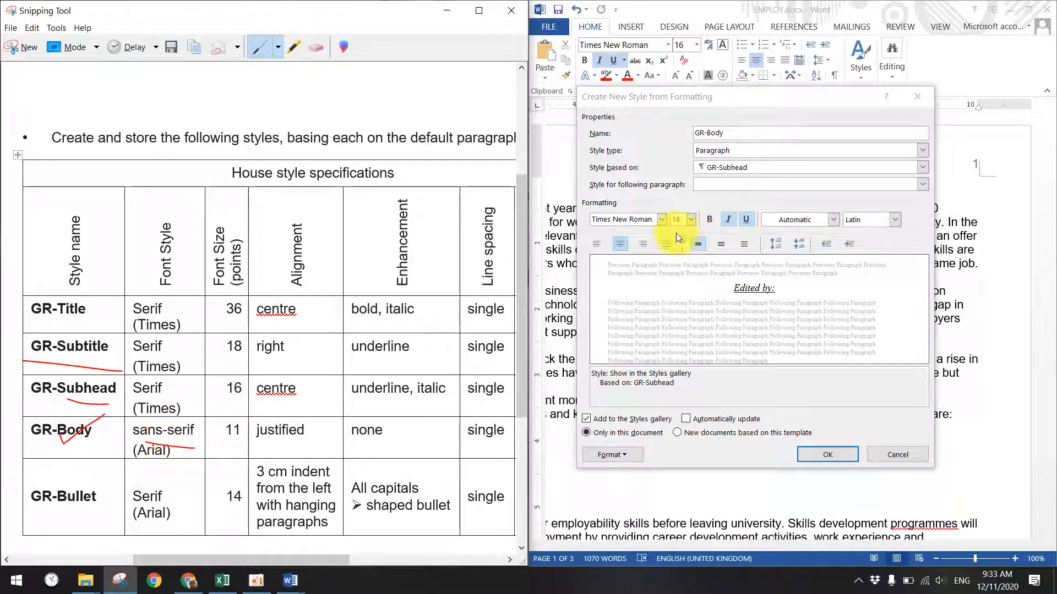
- Set GR-Body's font to Arial at 11 pt
left_click(662, 219)
left_click(619, 306)
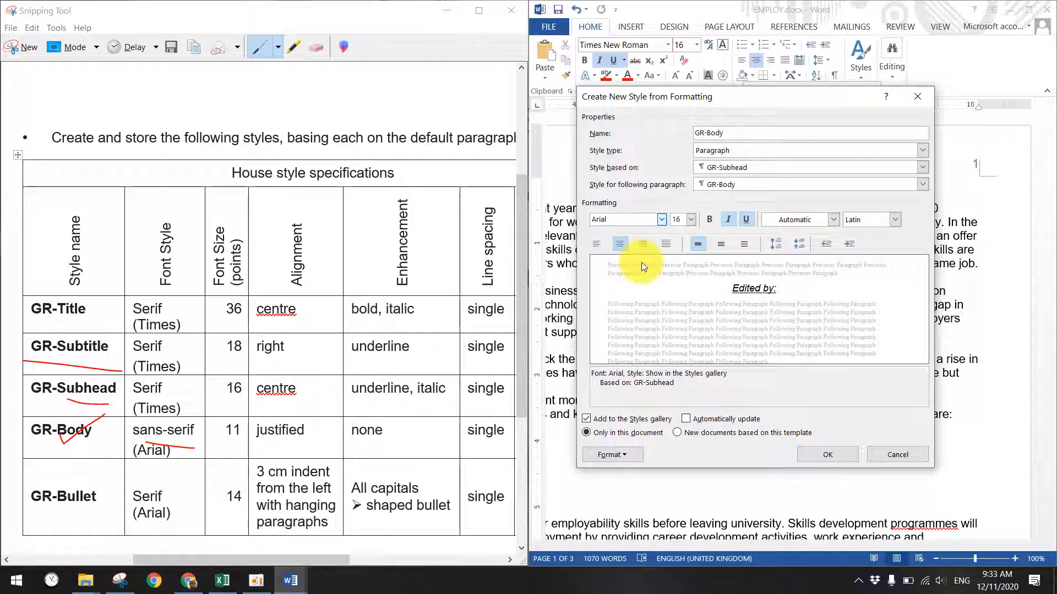
left_click(689, 219)
left_click(678, 254)
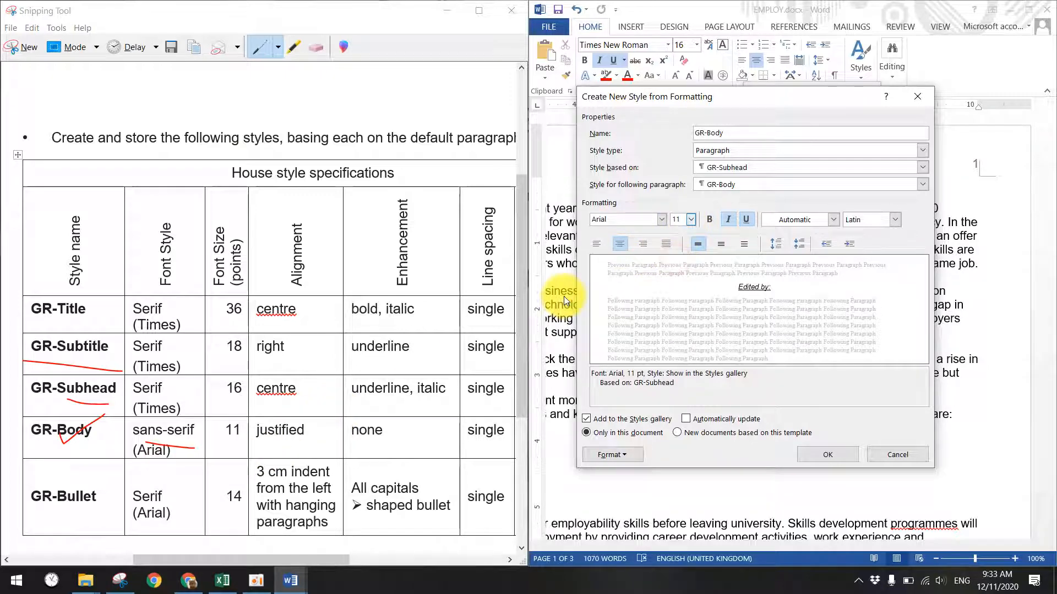
- Try the alignment options and set GR-Body to justified
left_click(596, 246)
left_click(617, 245)
left_click(643, 245)
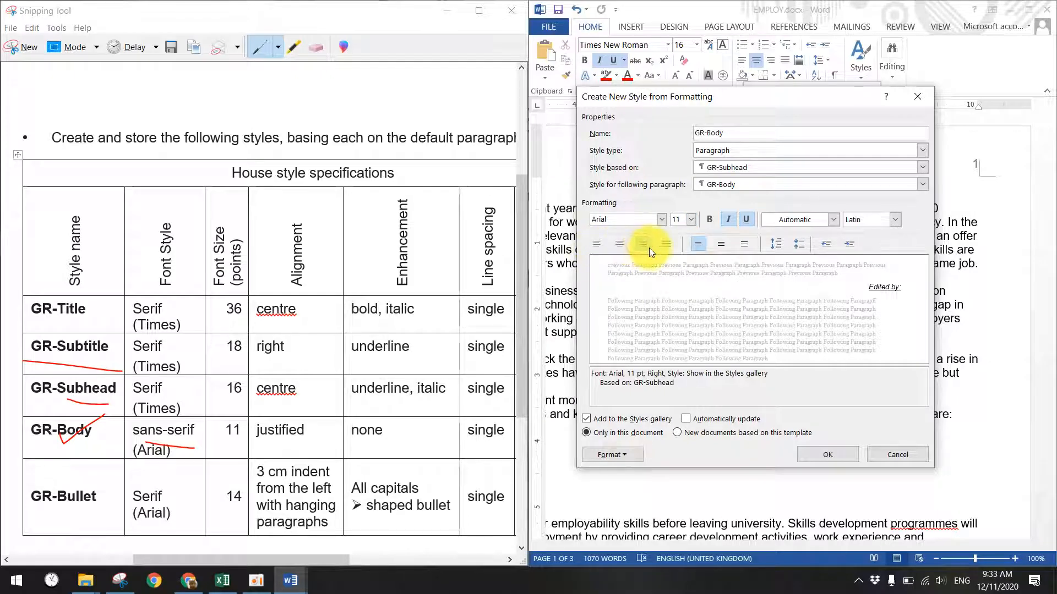
left_click(666, 244)
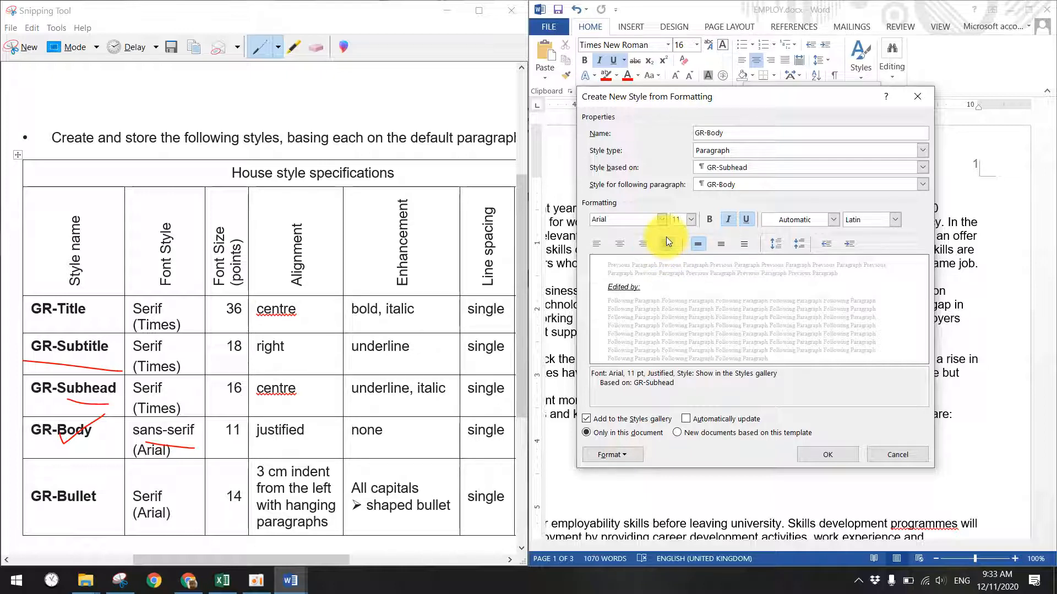
left_click(1055, 582)
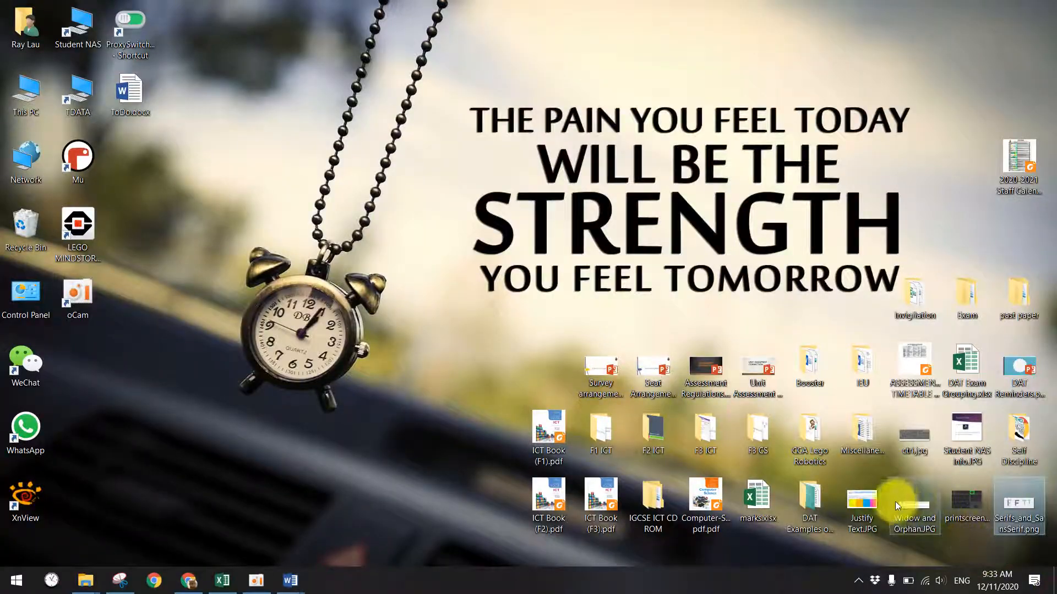
- View Justify Text.JPG from the desktop in Photos, then close it
double_click(853, 502)
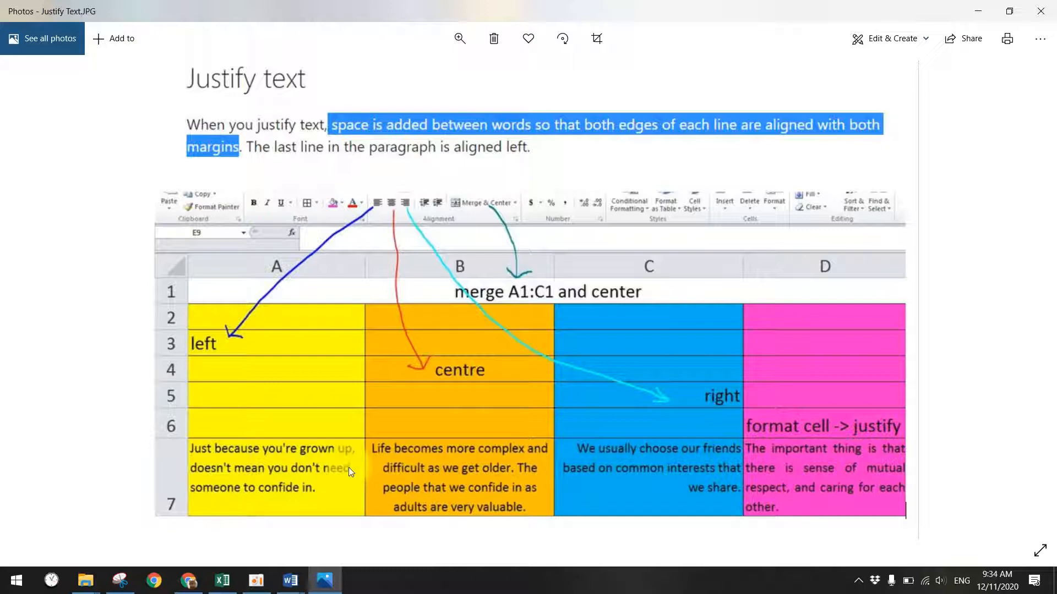
left_click(1040, 11)
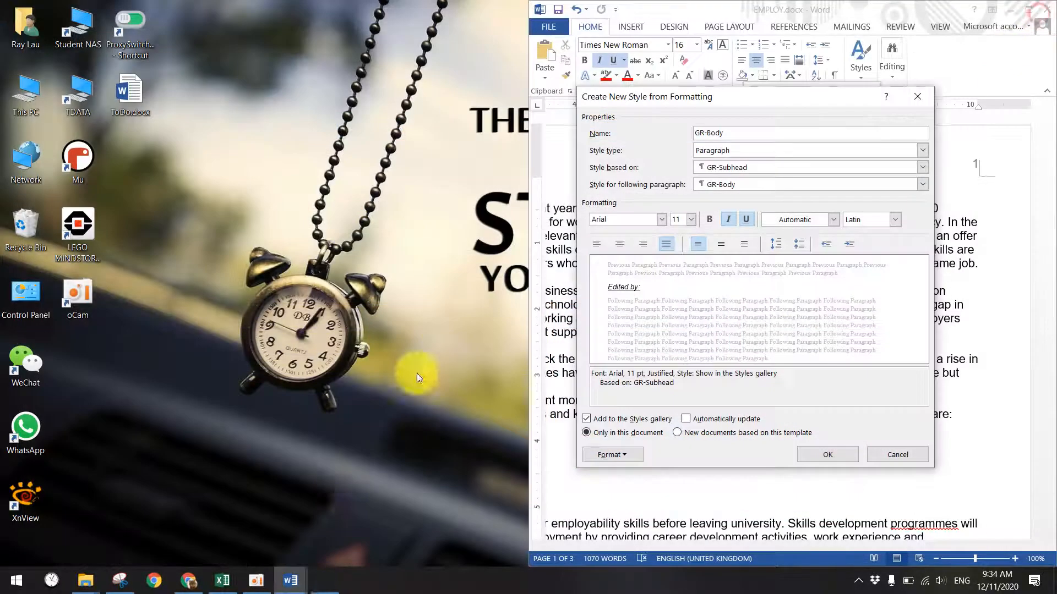
- Look up GR-Body's 6 pt space-after value in the EVIDENCE house style table
left_click(290, 579)
left_click(401, 526)
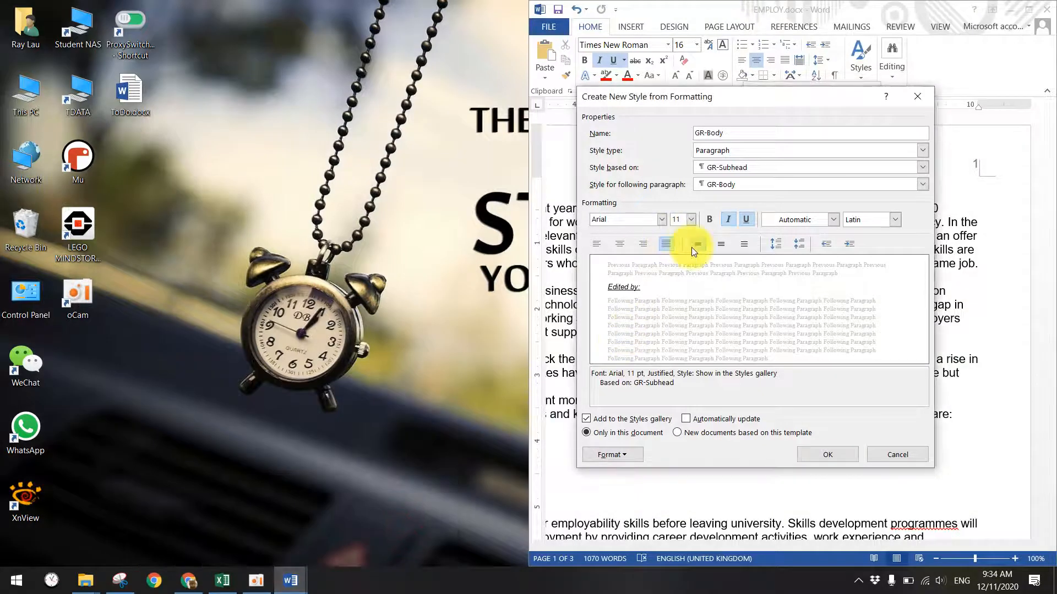
mouse_move(281, 578)
left_click(276, 543)
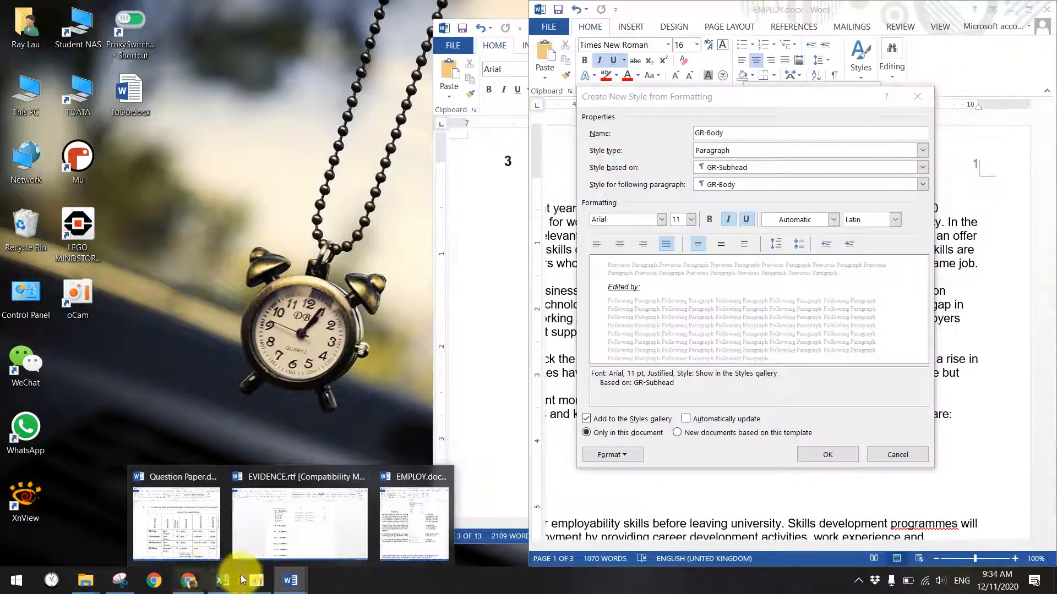
left_click(120, 580)
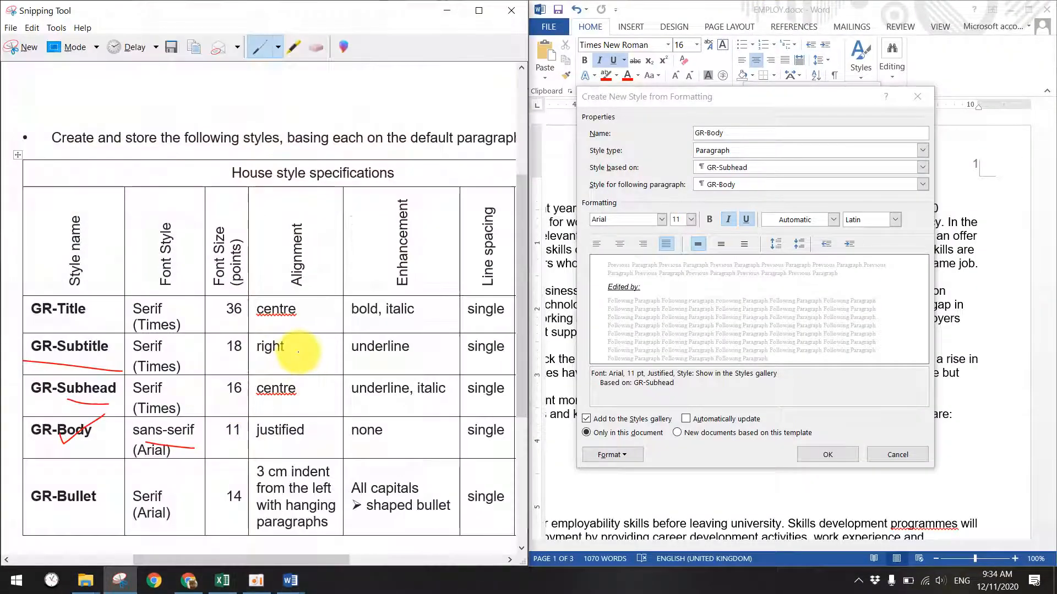
left_click_drag(284, 563, 348, 550)
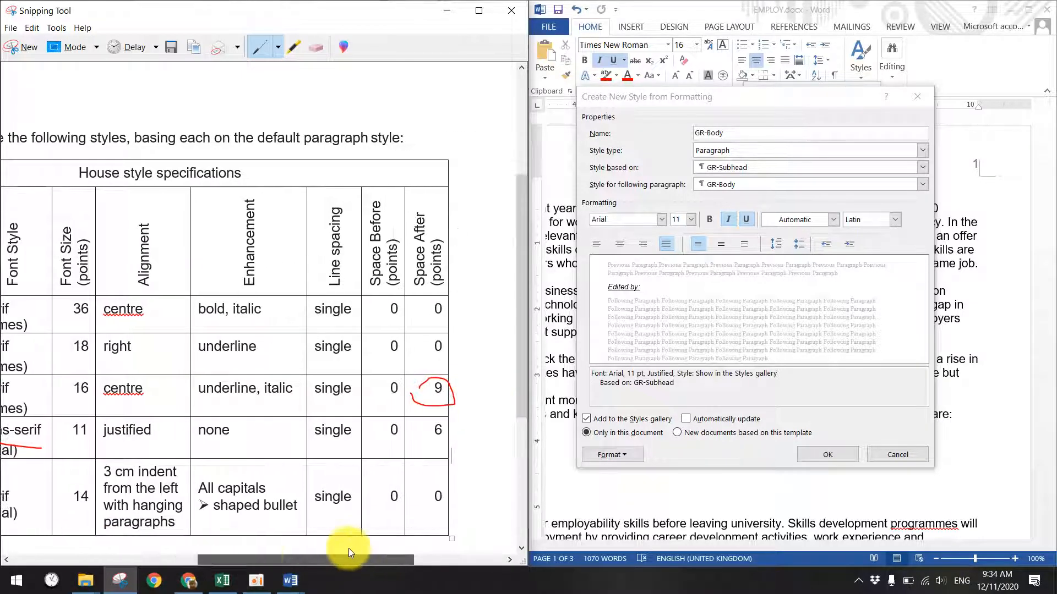
left_click_drag(435, 423, 416, 432)
- Give GR-Body 6 pt spacing after paragraphs and save the style
left_click(613, 454)
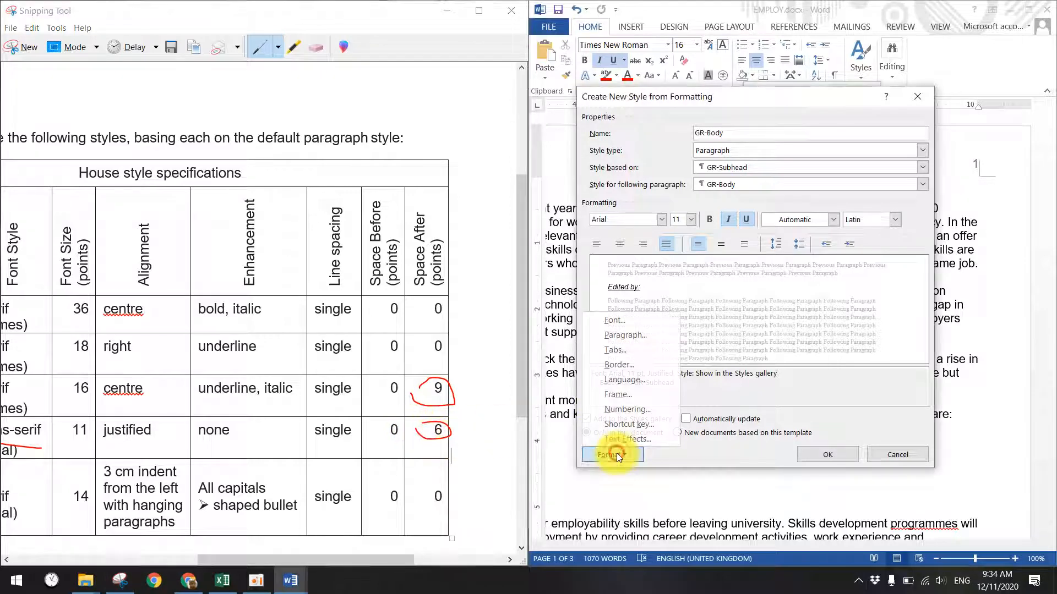
left_click(610, 338)
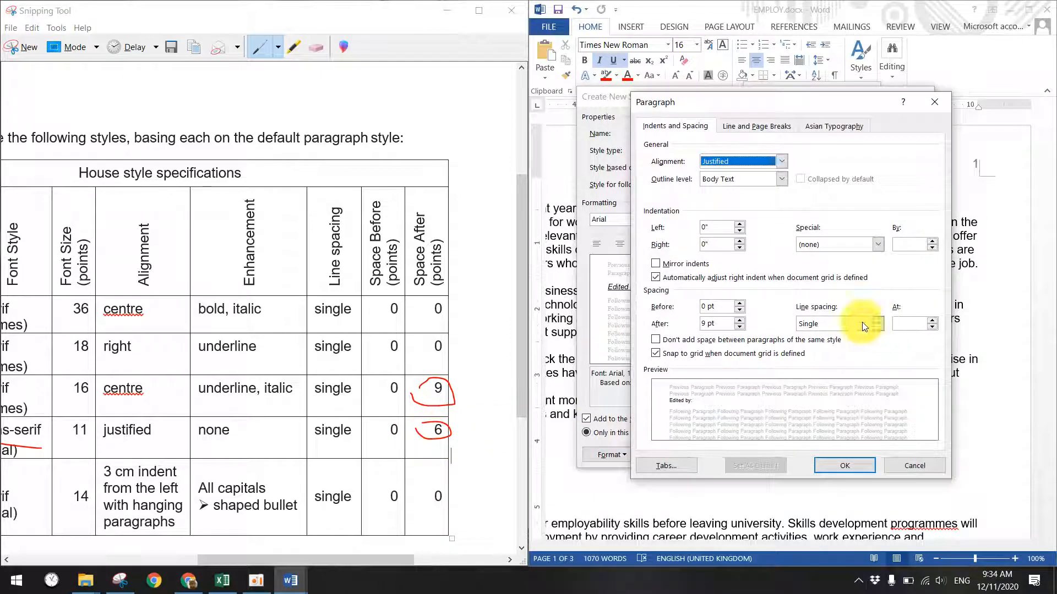
left_click(693, 325)
type("6")
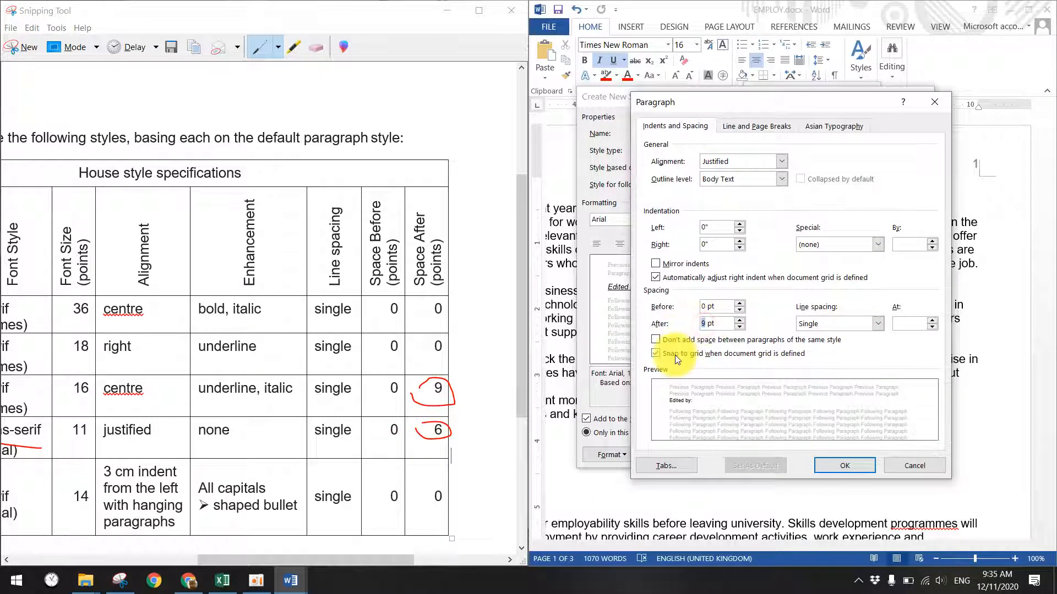
left_click(828, 465)
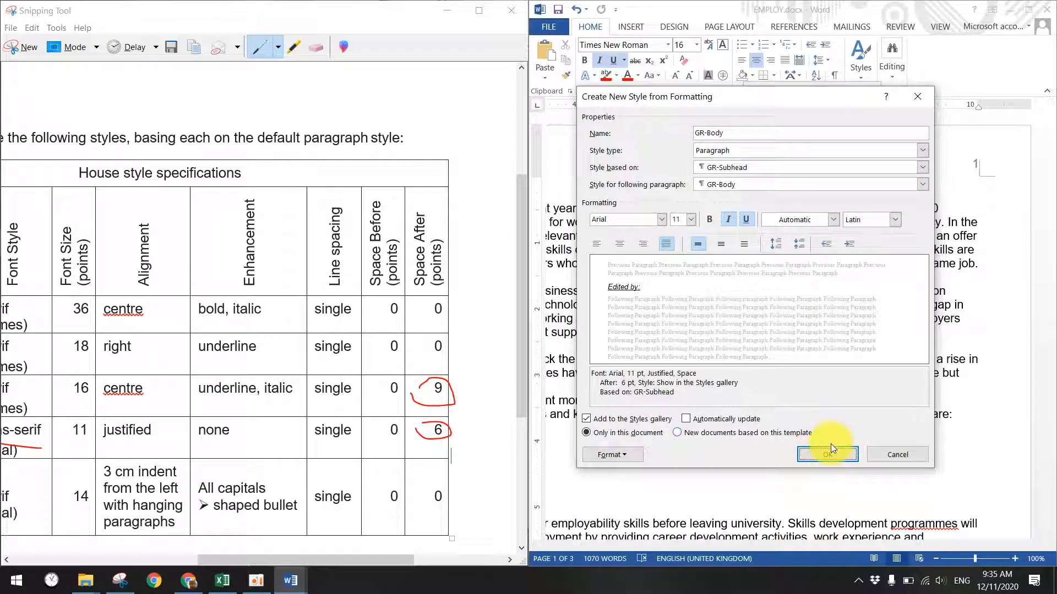
left_click(831, 456)
mouse_move(335, 564)
left_mouse_down()
mouse_move(187, 559)
mouse_move(231, 559)
left_mouse_up()
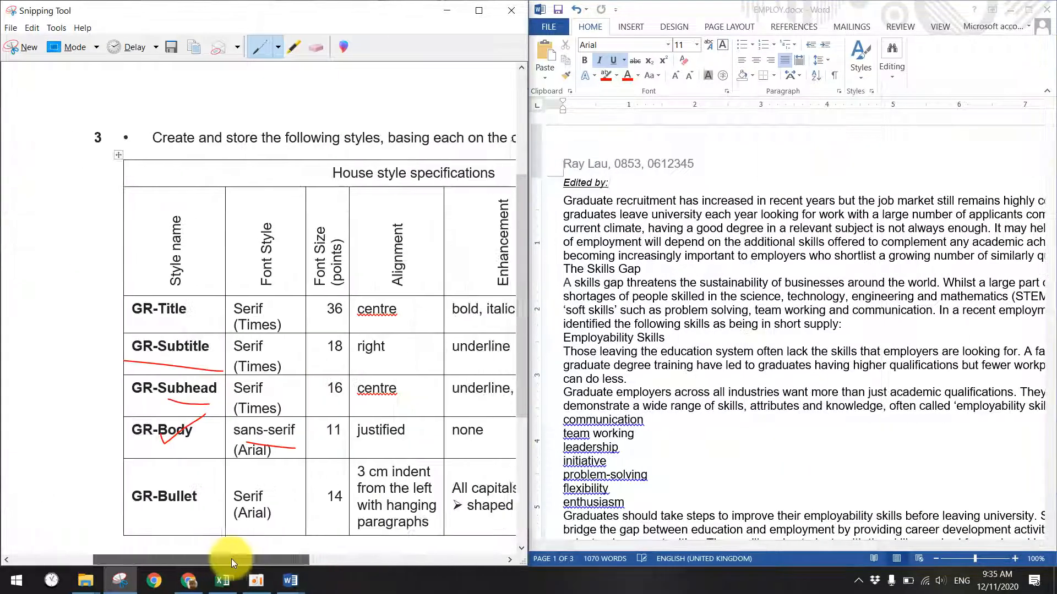
- Start another new style named GR with a 14 pt font size
left_click_drag(112, 505, 182, 503)
left_click_drag(267, 559, 303, 559)
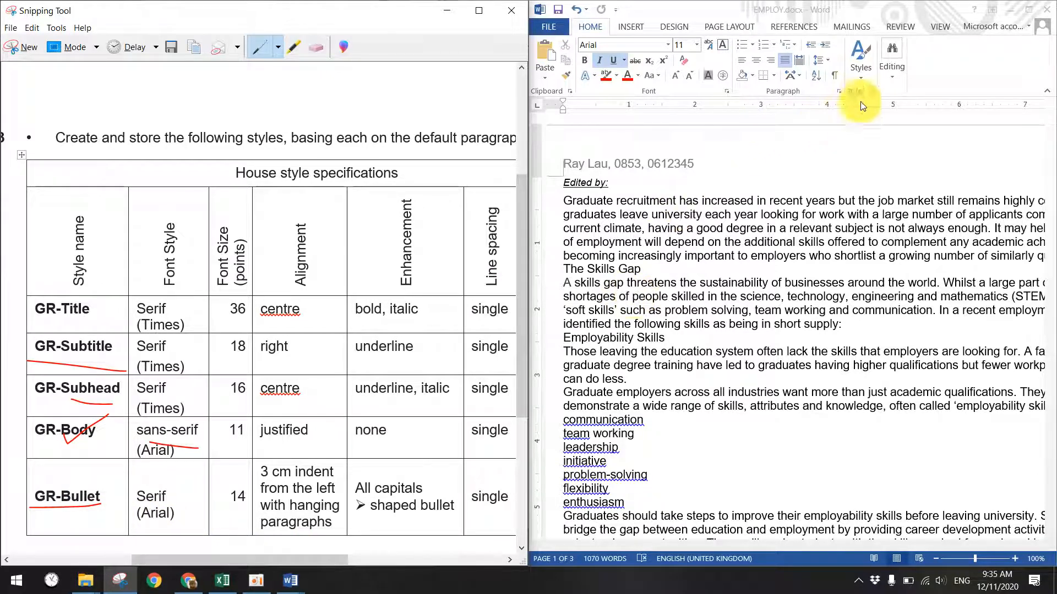
left_click(861, 80)
left_click(760, 408)
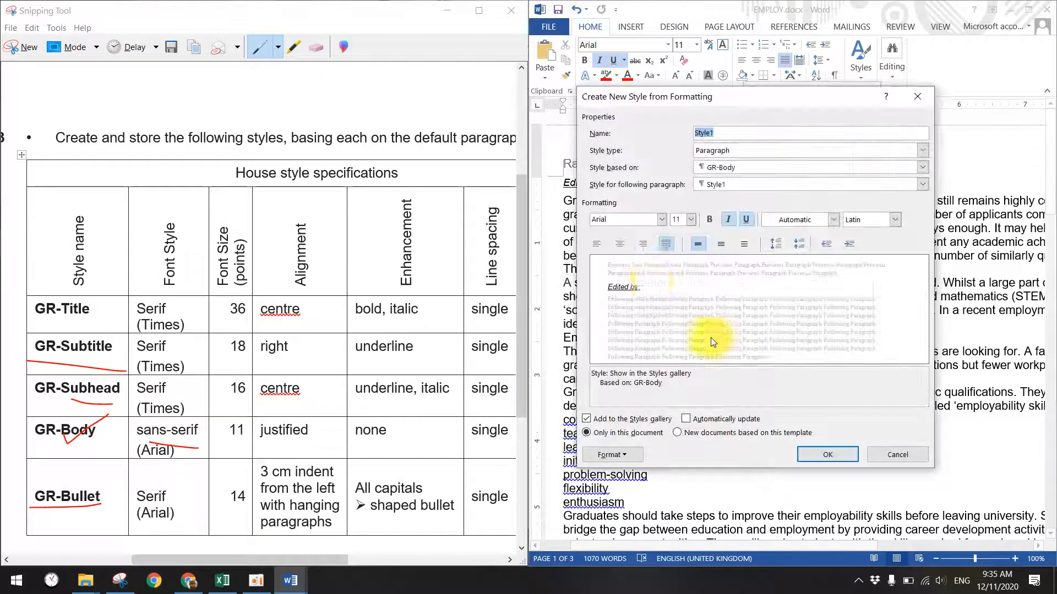
type("GR-Bullet")
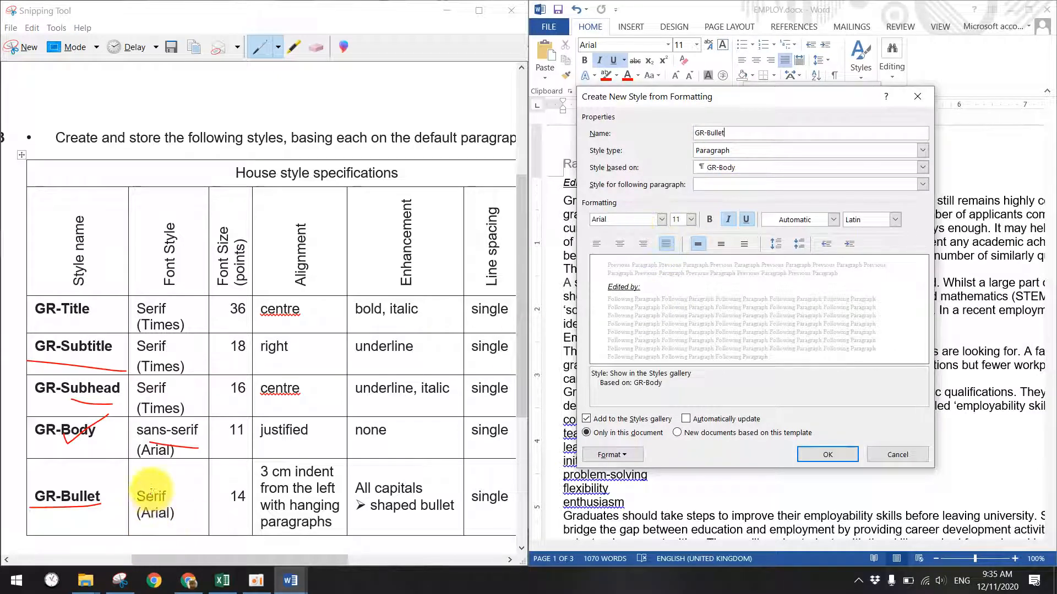
left_click(690, 220)
left_click(677, 273)
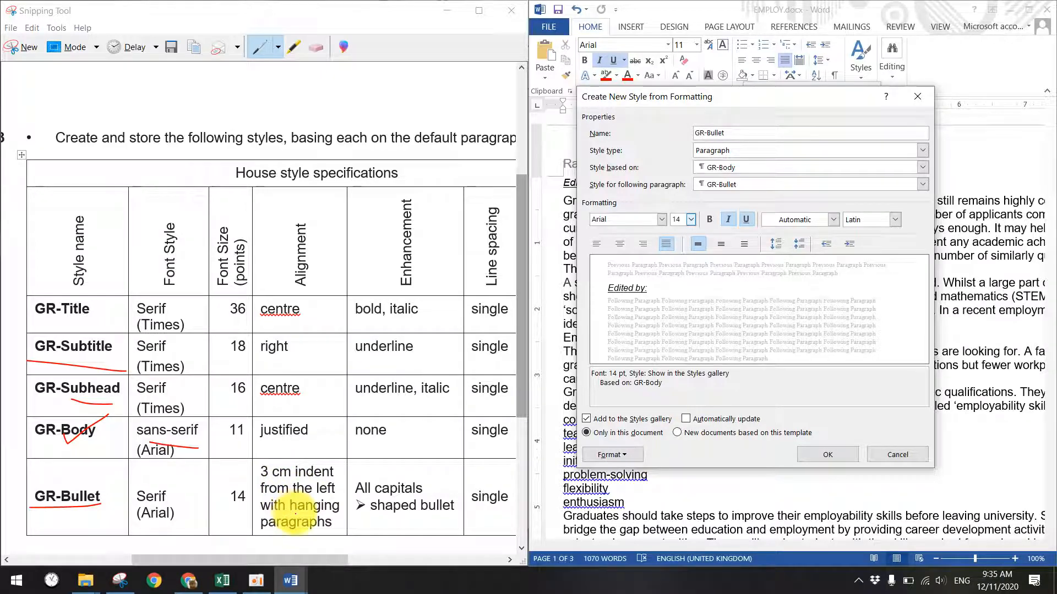
- Check the EVIDENCE and Question Paper documents, then cancel GR-Bullet in EMPLOY and close Styles
left_click(1054, 583)
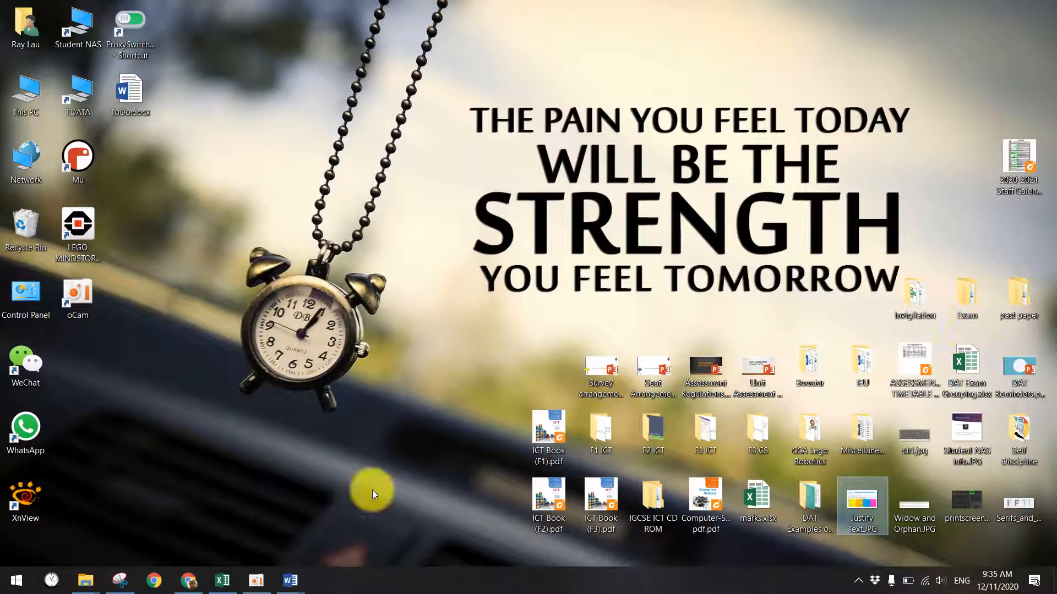
left_click(290, 581)
left_click(408, 515)
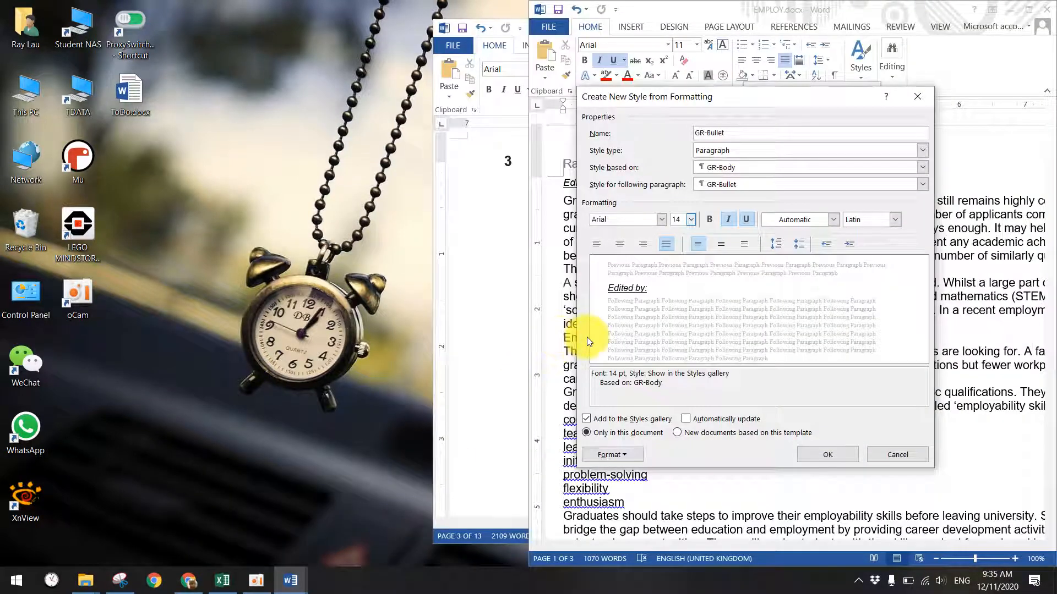
left_click(290, 581)
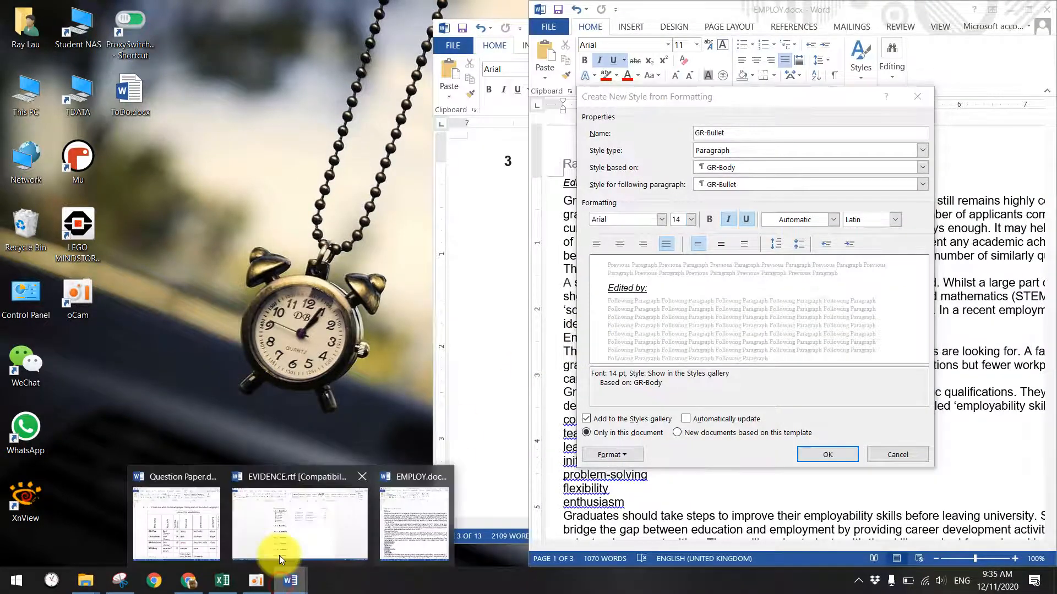
left_click(277, 523)
left_click(290, 580)
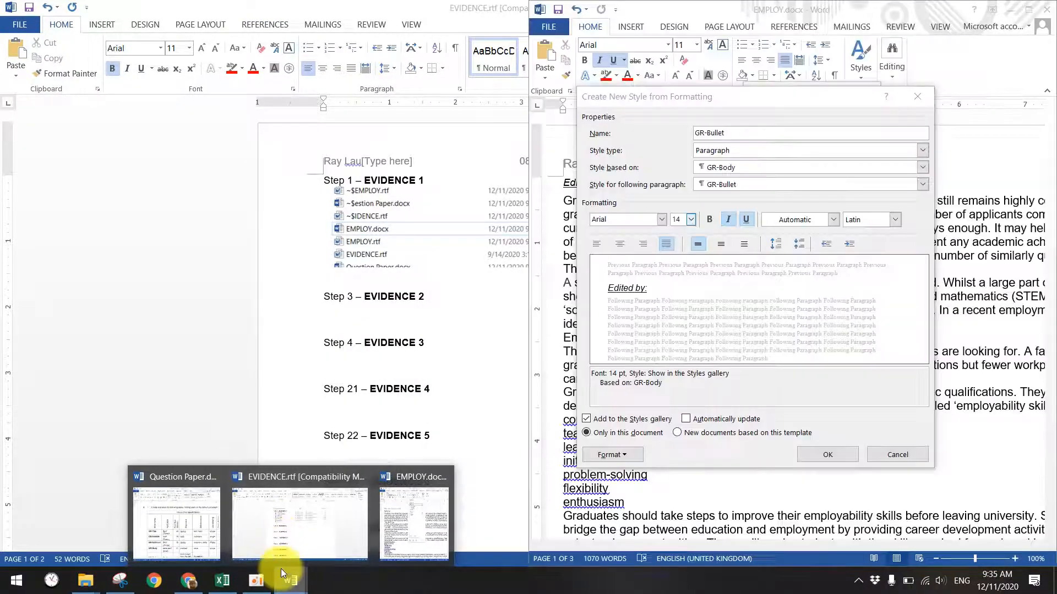
left_click(183, 516)
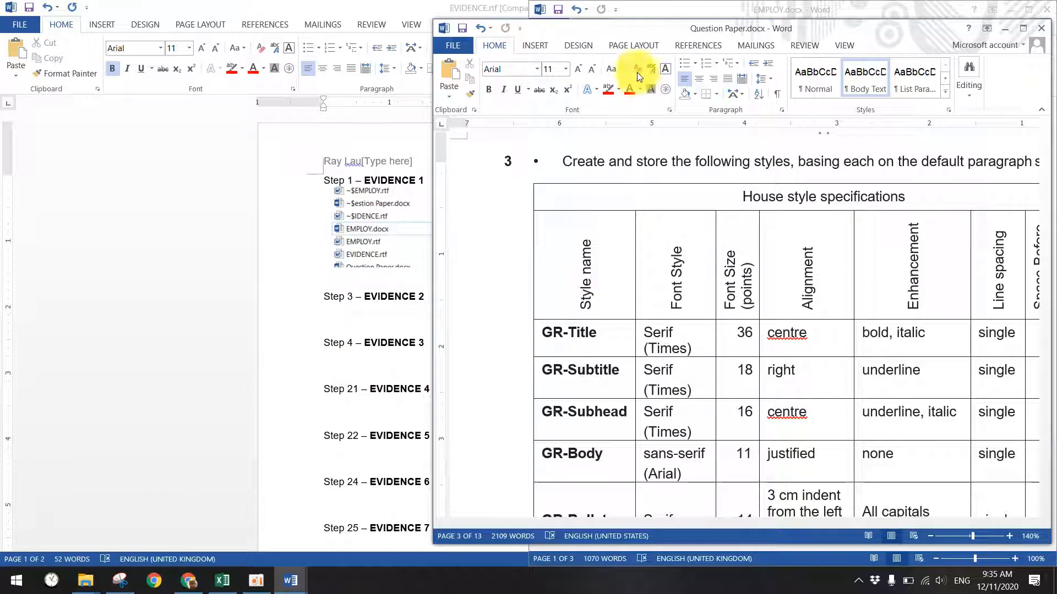
left_click(290, 581)
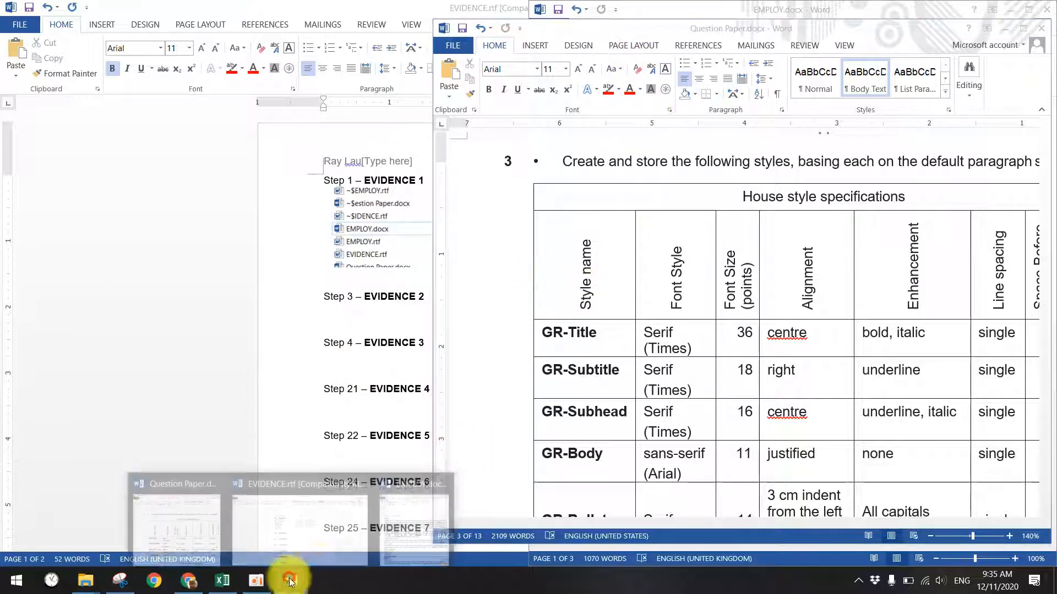
left_click(433, 531)
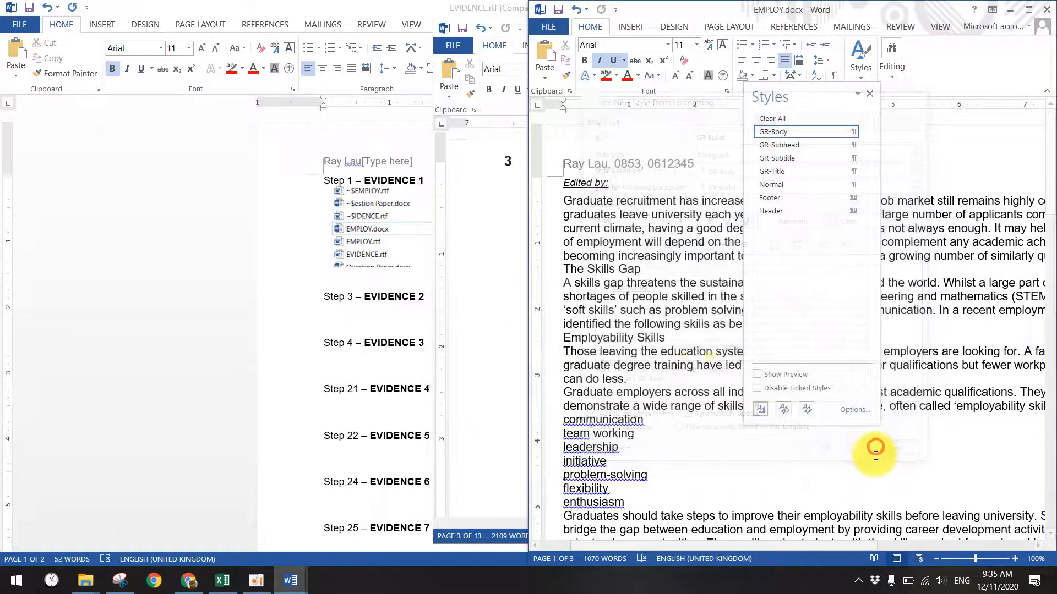
left_click(879, 453)
left_click(869, 94)
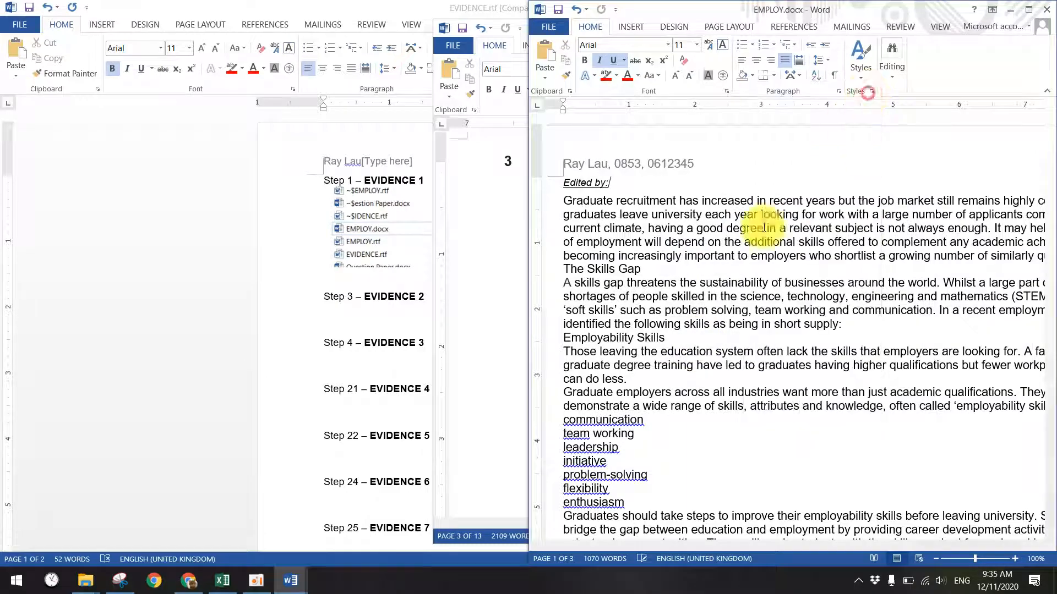
- Maximise Word and reduce the left indent of The Skills Gap through enthusiasm
double_click(718, 17)
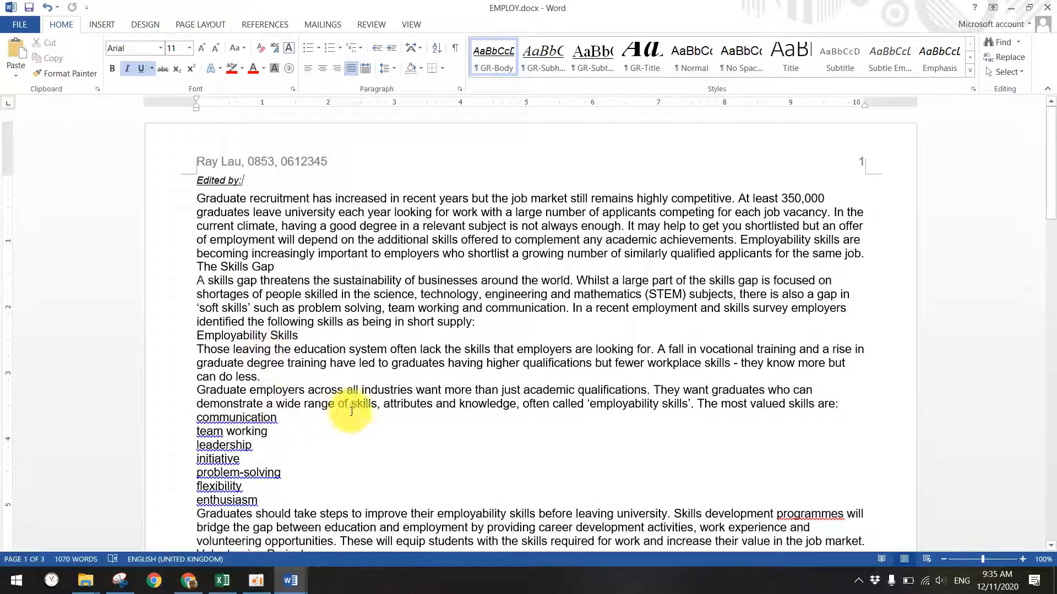
scroll(299, 494, "down", 2)
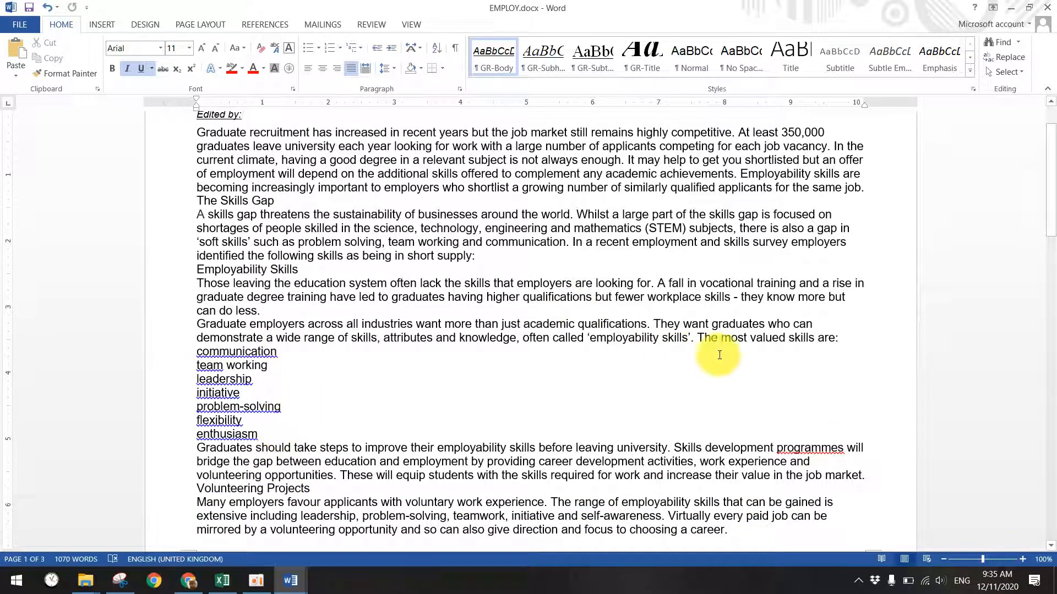
left_click_drag(265, 434, 170, 200)
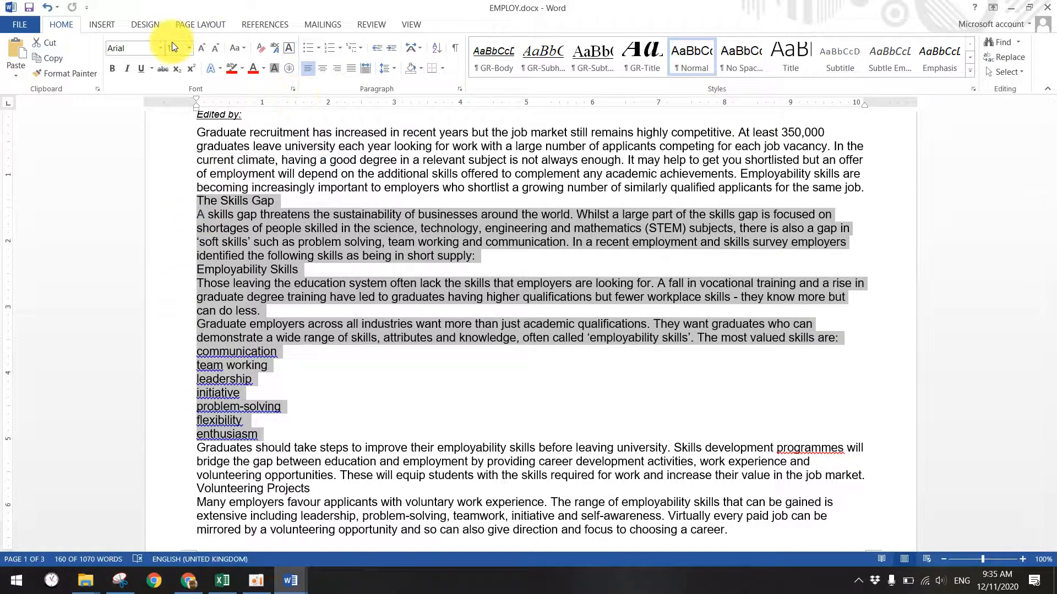
left_click(387, 70)
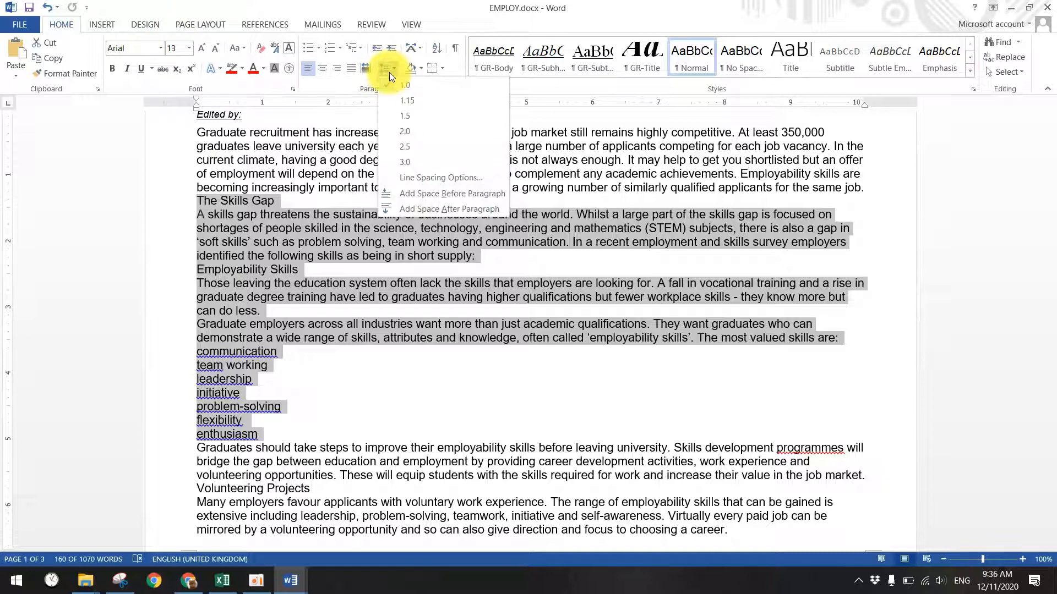
left_click(414, 177)
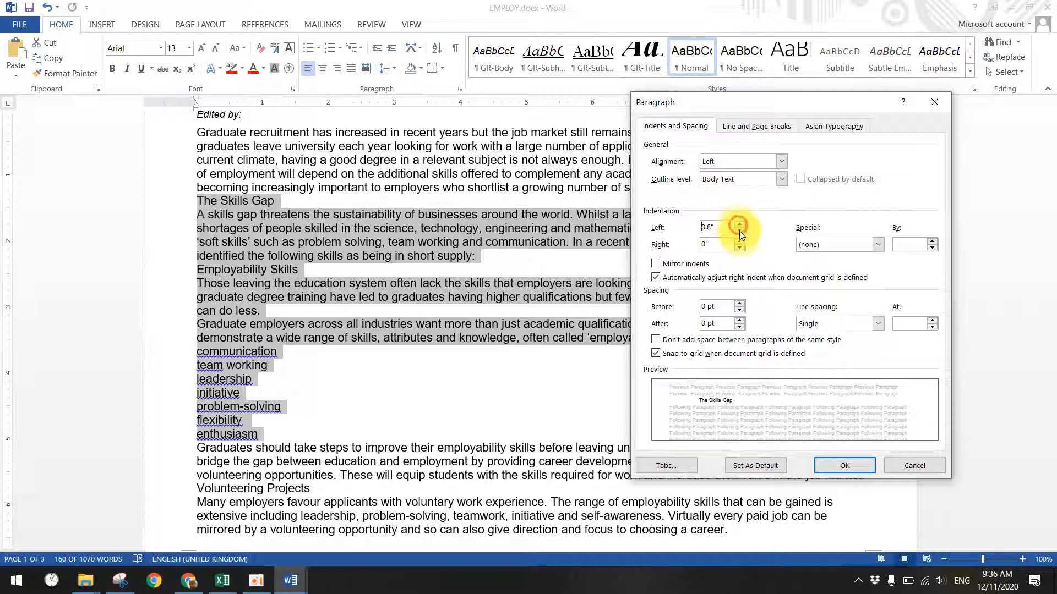
left_click(740, 233)
left_click(741, 233)
left_click(741, 233)
left_click(740, 233)
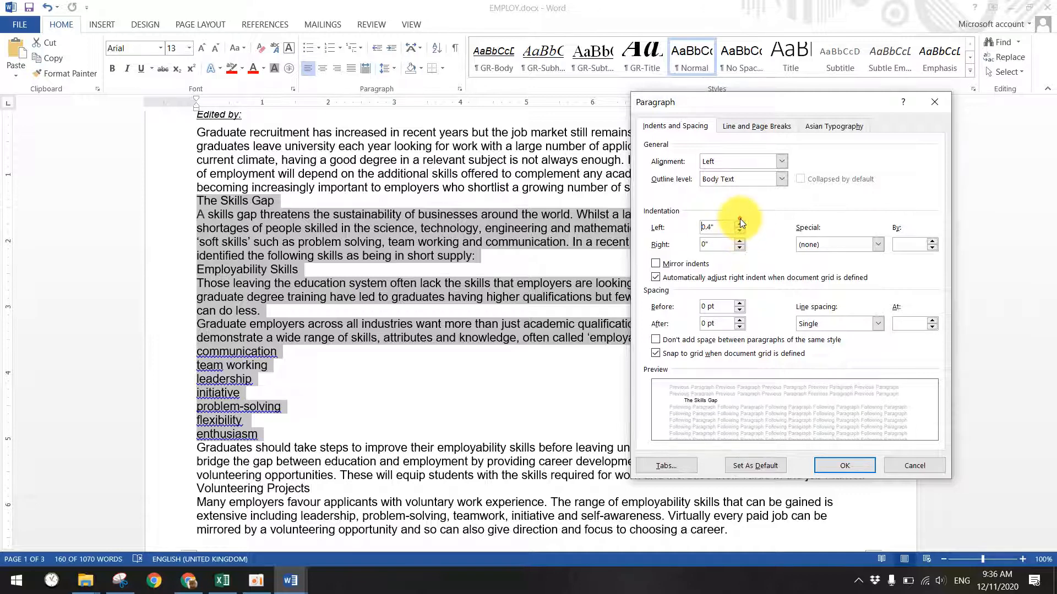
left_click(827, 468)
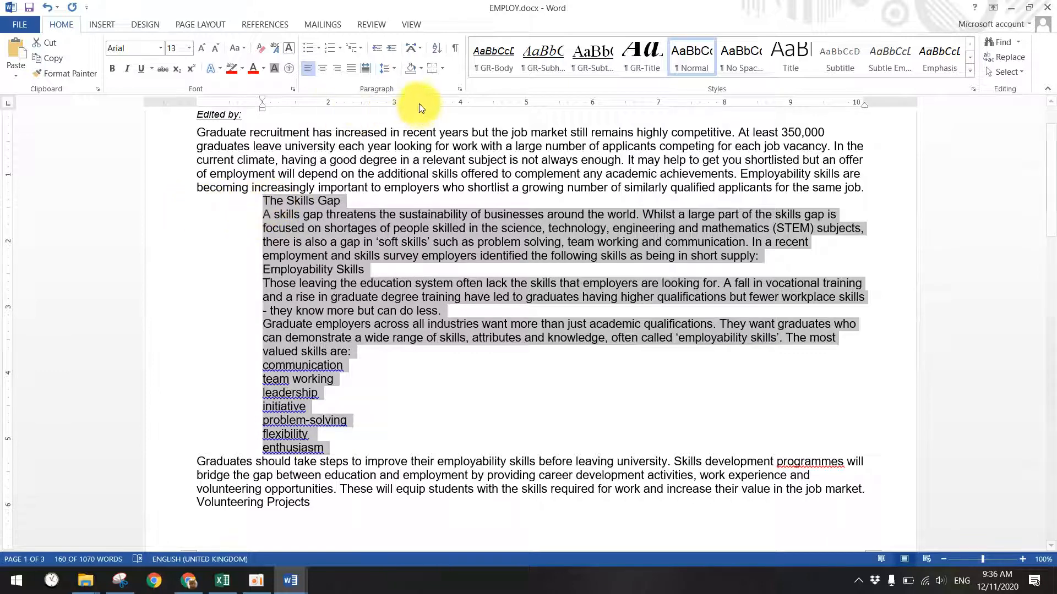
- Set the selected paragraphs' left indent to 0", keeping the right indent
left_click(394, 70)
left_click(429, 177)
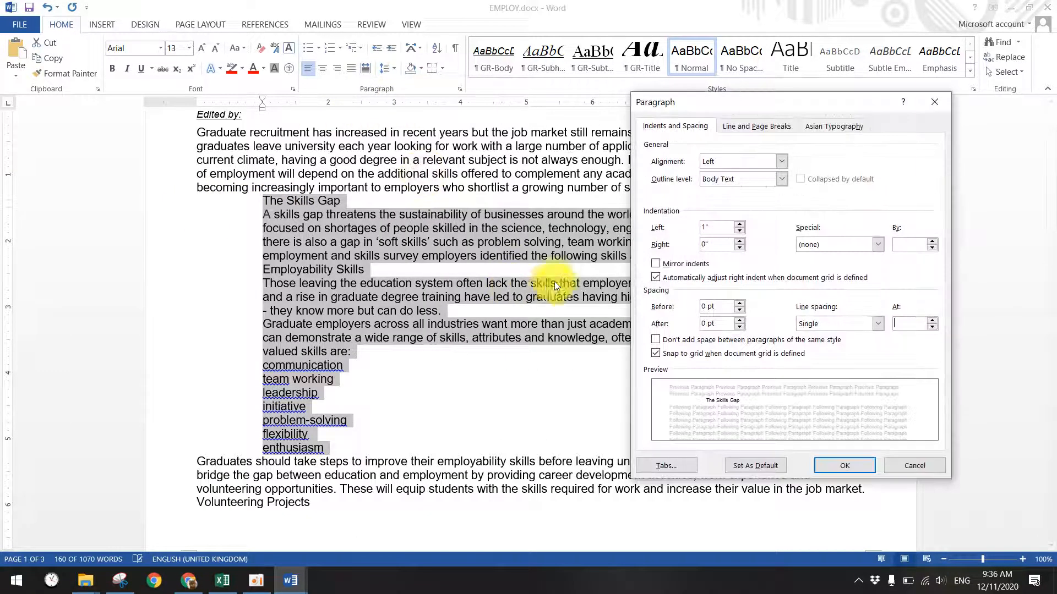
left_click(736, 232)
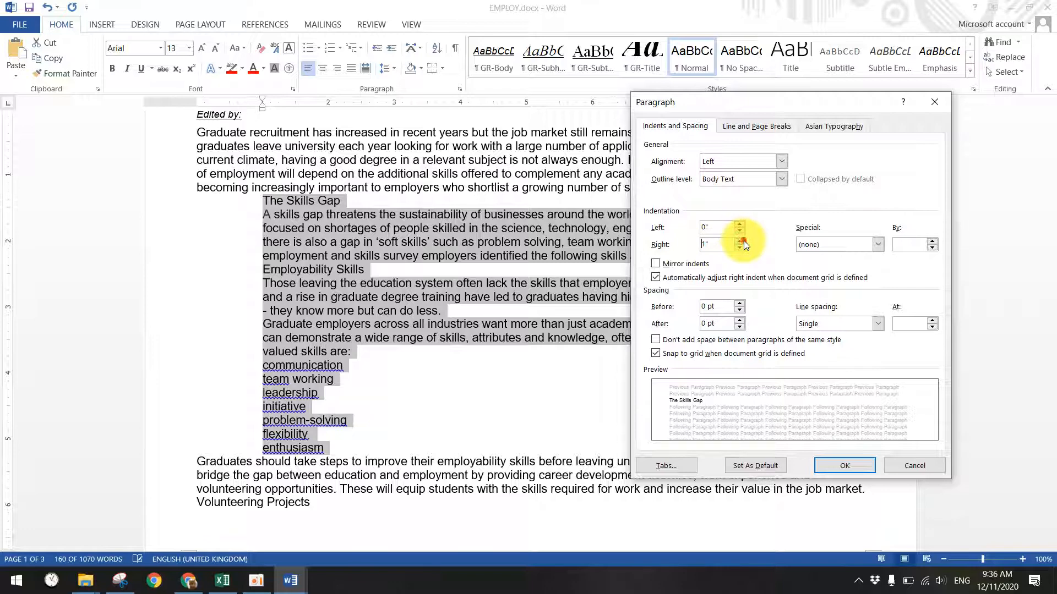
left_click(839, 464)
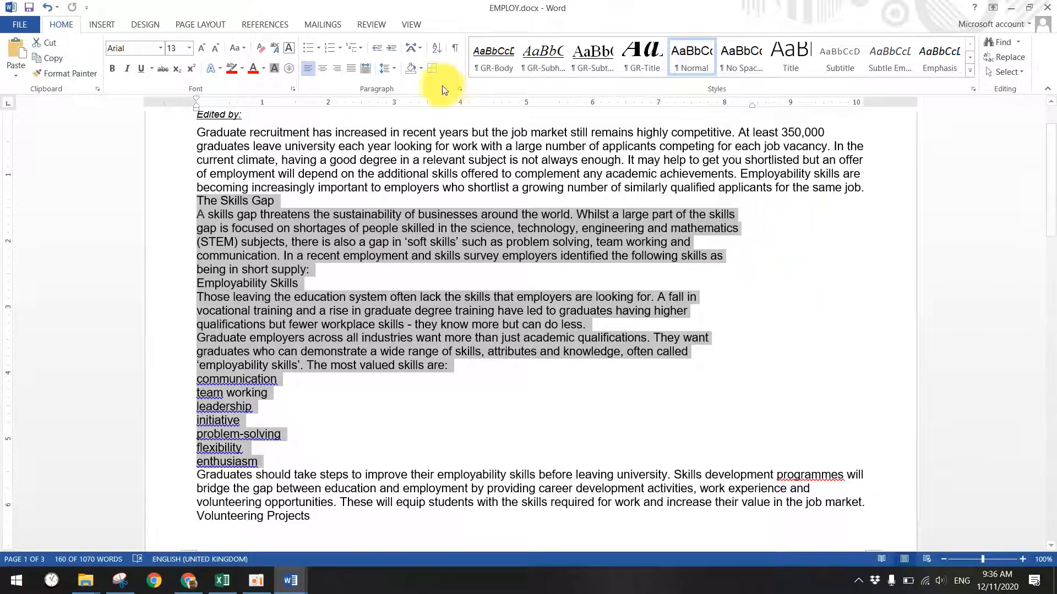
- Set the selected paragraphs to a 0 right indent and a 1" first-line indent
left_click(459, 88)
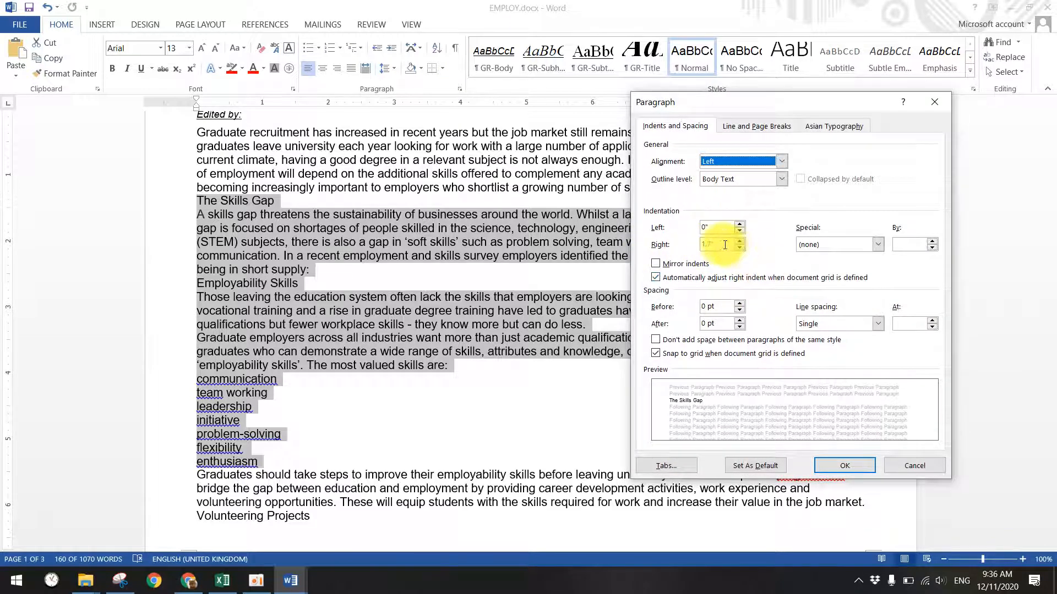
left_click_drag(718, 244, 637, 243)
type("0")
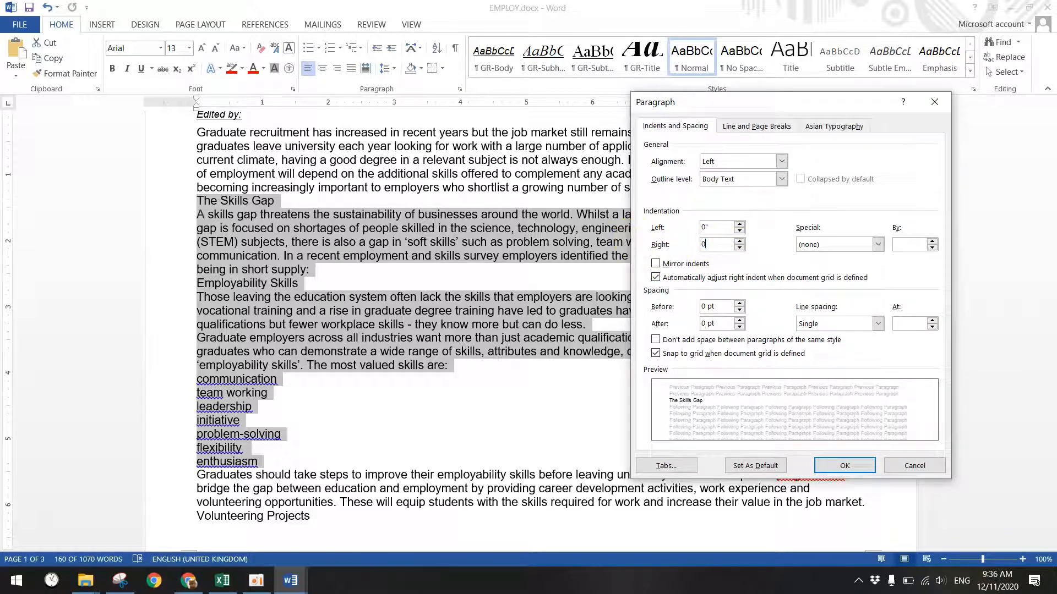
left_click(823, 245)
left_click(825, 259)
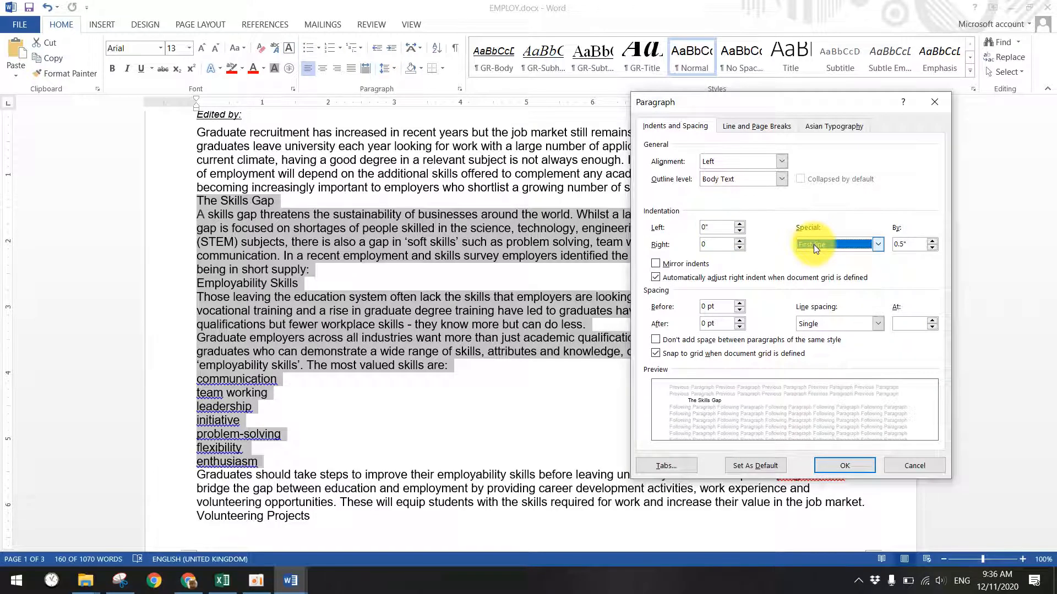
left_click(932, 241)
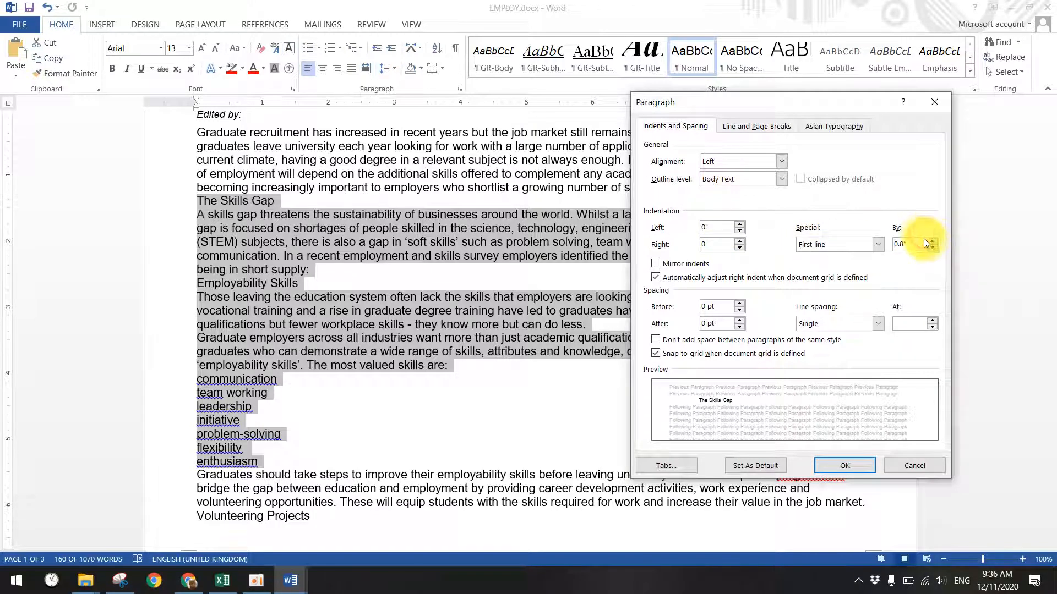
left_click(933, 241)
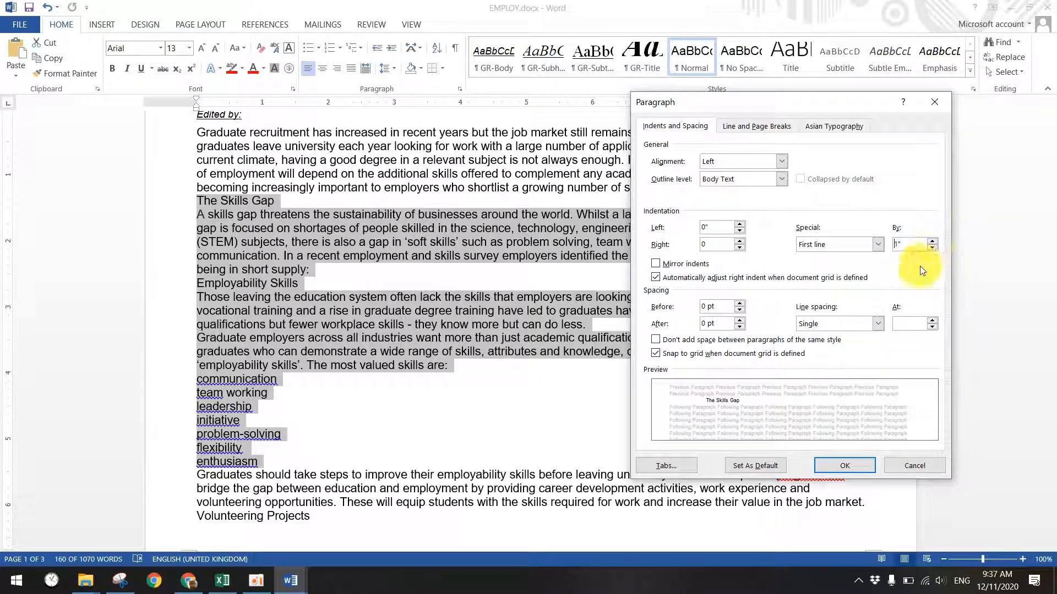
left_click(827, 467)
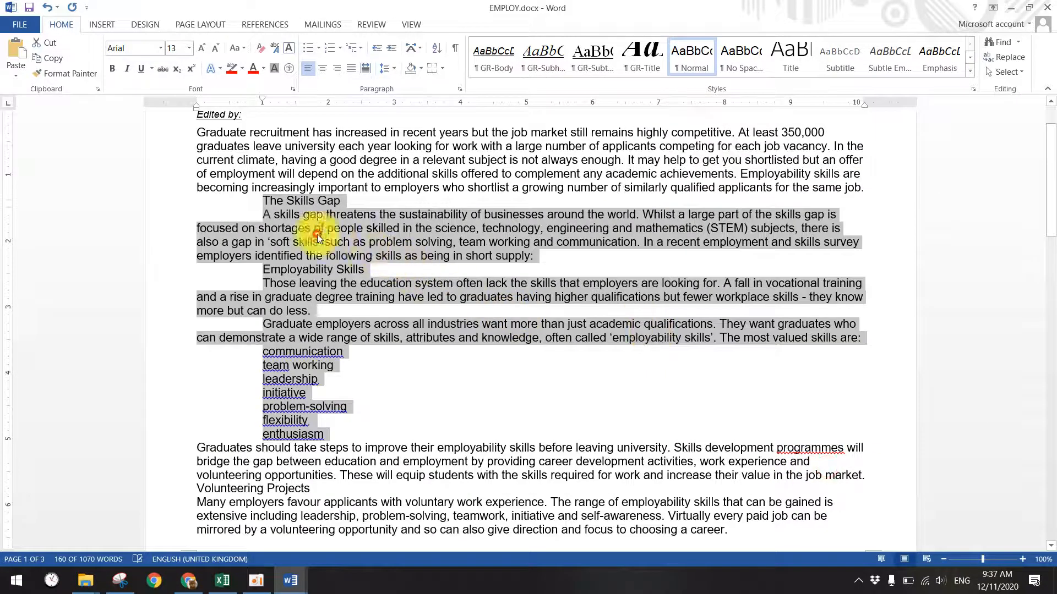
- Unindent and centre The Skills Gap and Employability Skills headings, then select the Those leaving paragraph
left_click(308, 220)
left_click_drag(344, 201, 303, 210)
left_click(263, 201)
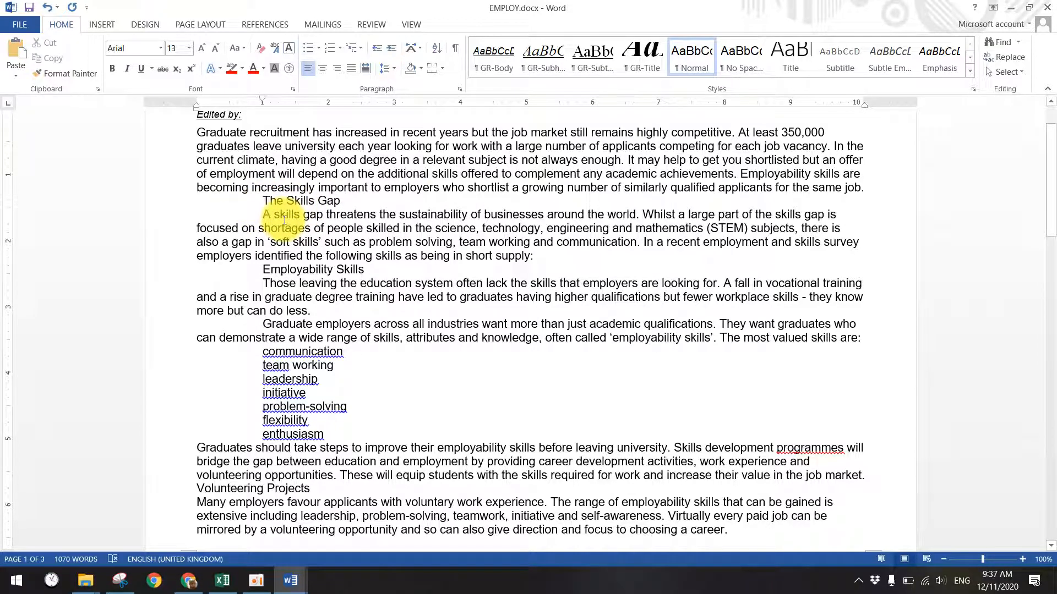
key("BackSpace")
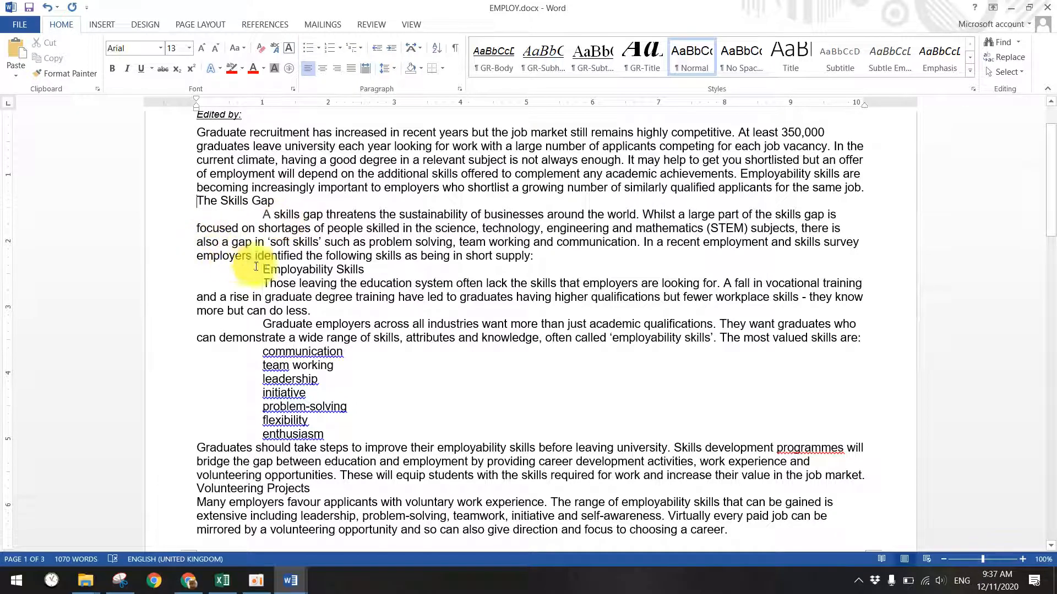
left_click(278, 201)
left_click(322, 68)
left_click(365, 270)
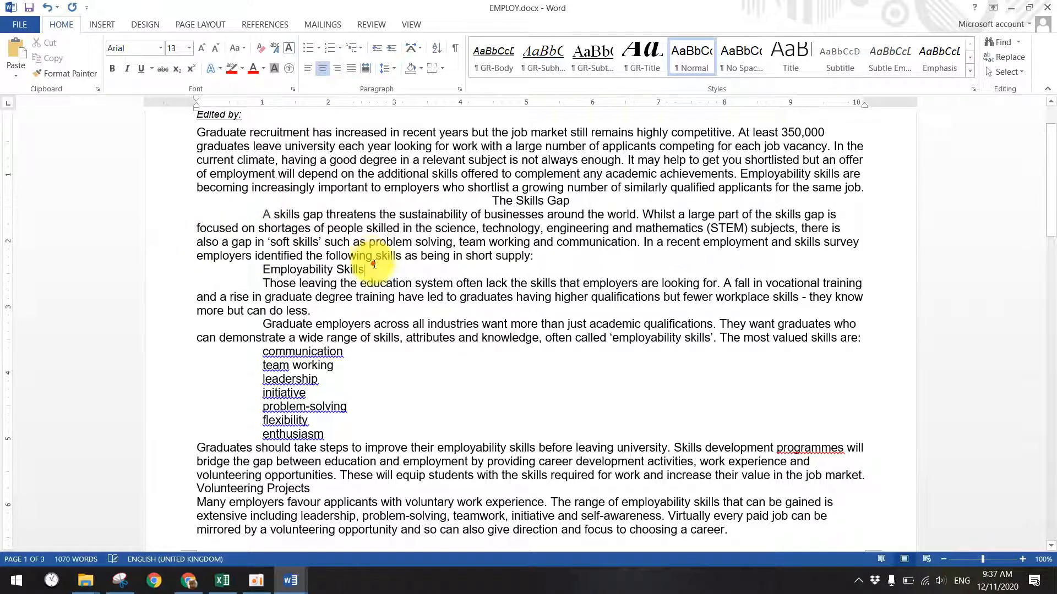
left_click(324, 67)
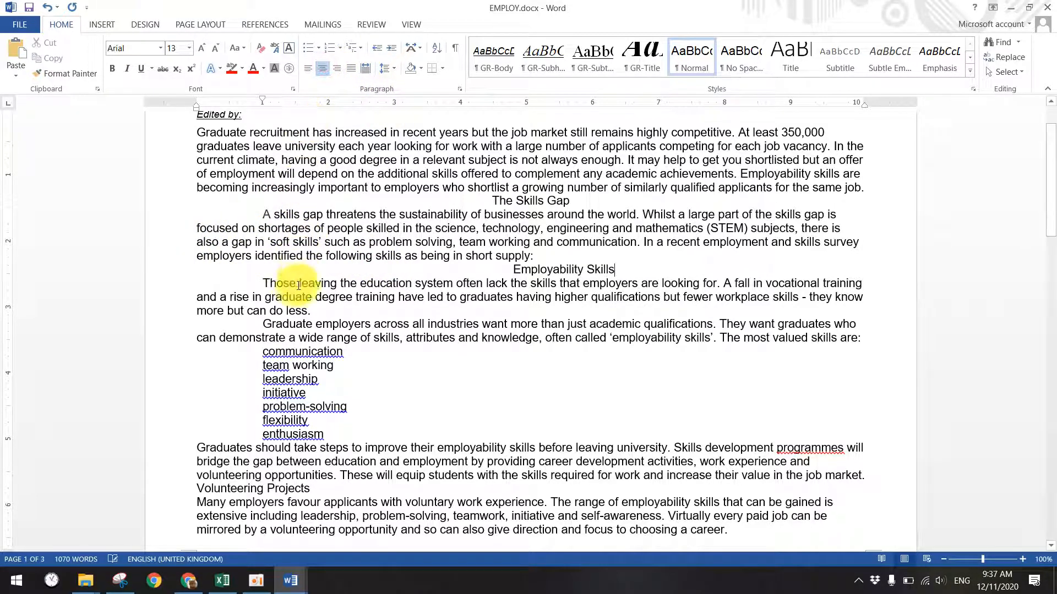
left_click(310, 311)
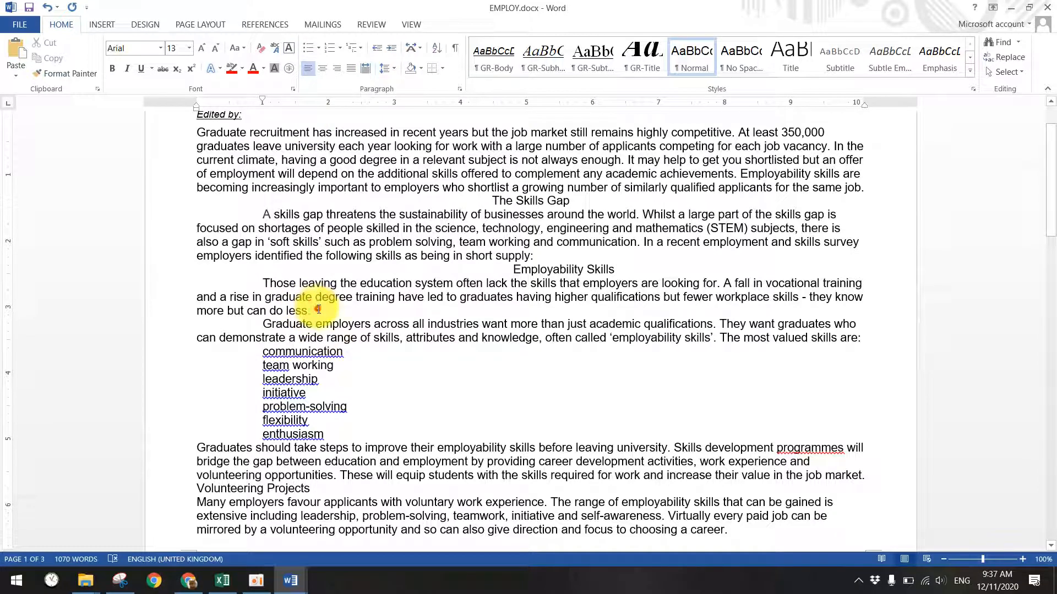
triple_click(270, 284)
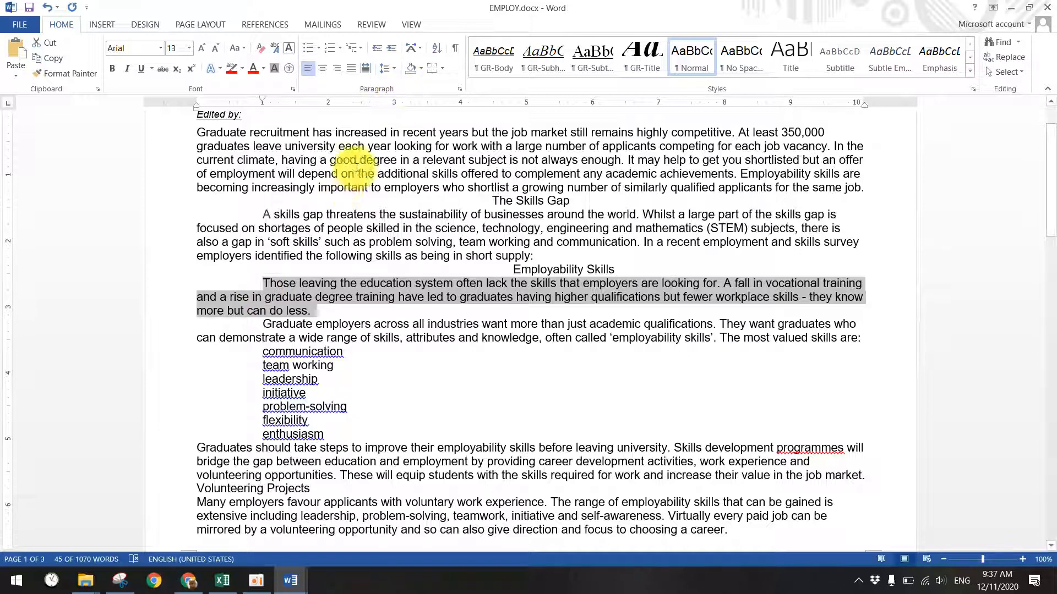
- Give the selected Those leaving paragraph a 1" hanging indent
left_click(459, 89)
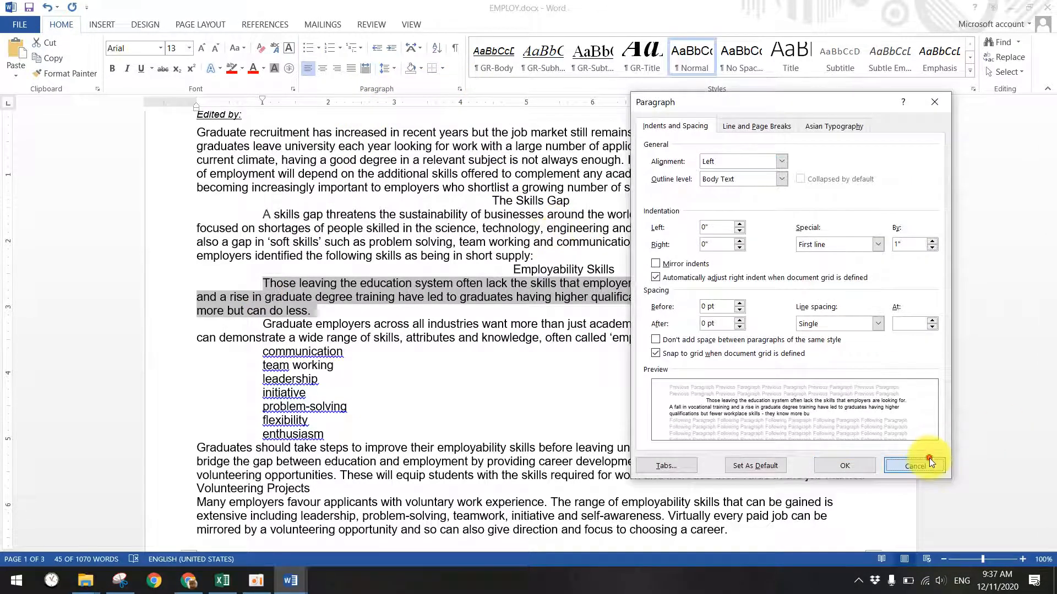
left_click(932, 461)
left_click(460, 89)
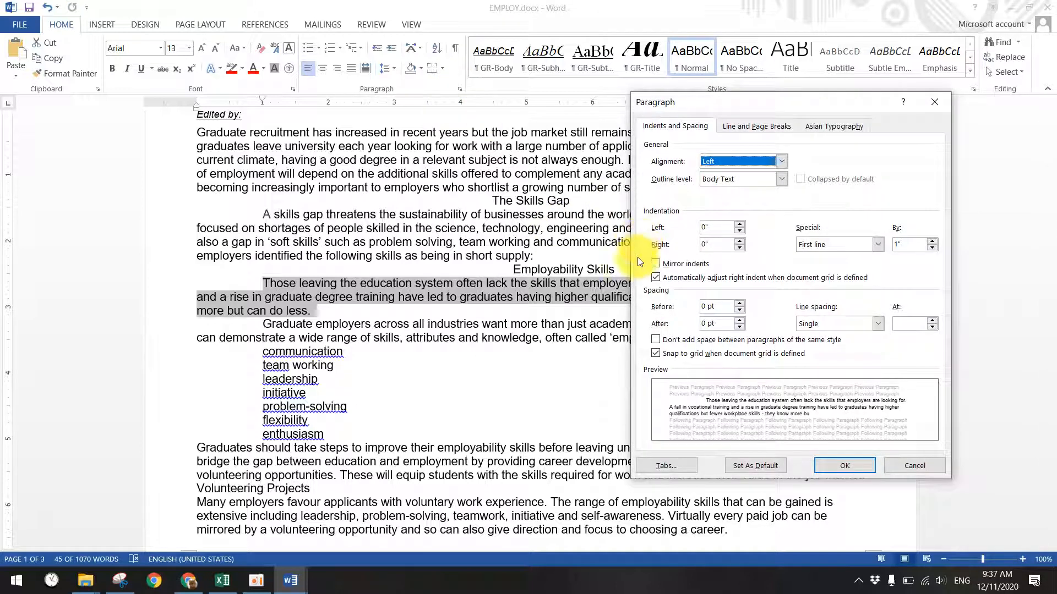
left_click(828, 246)
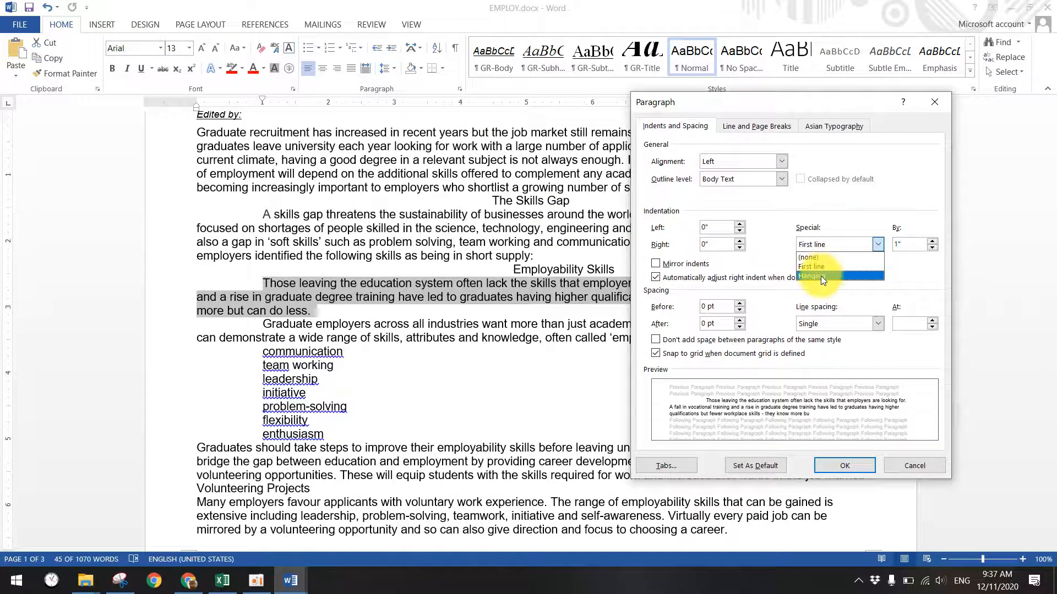
left_click(820, 276)
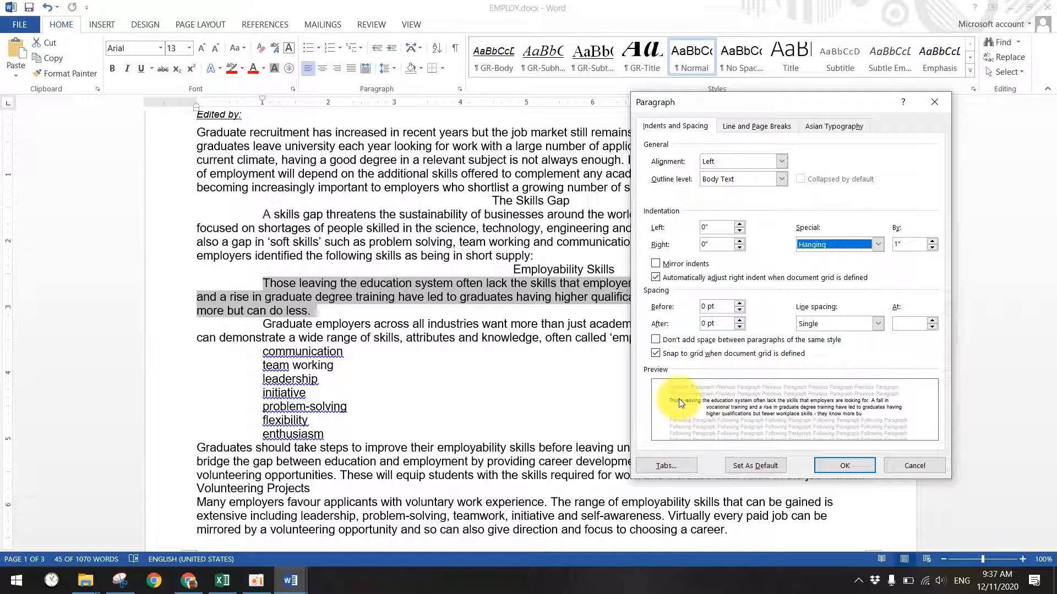
left_click(879, 245)
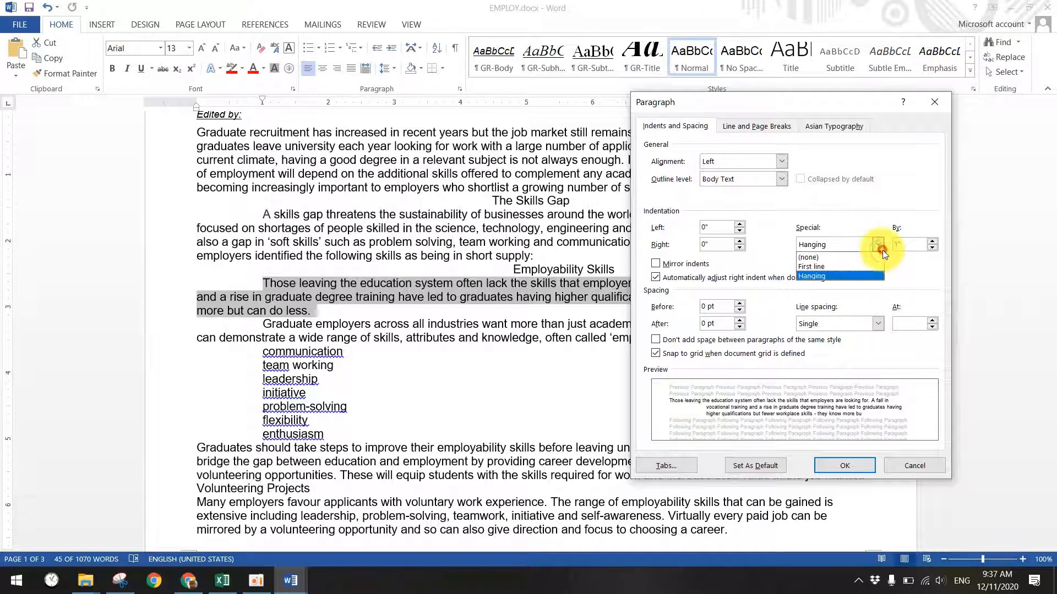
left_click(847, 261)
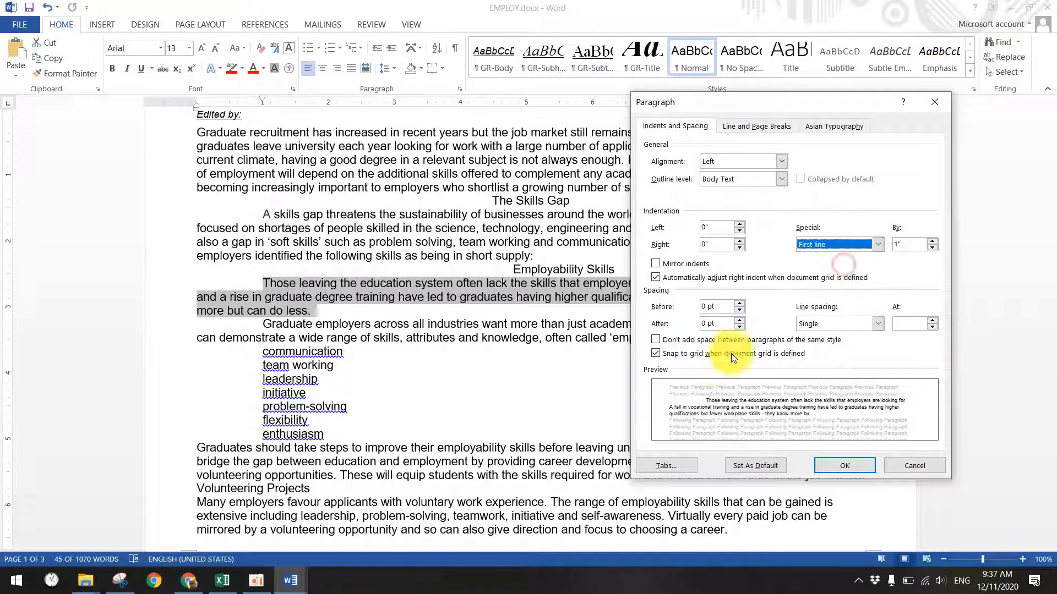
left_click(877, 245)
left_click(831, 276)
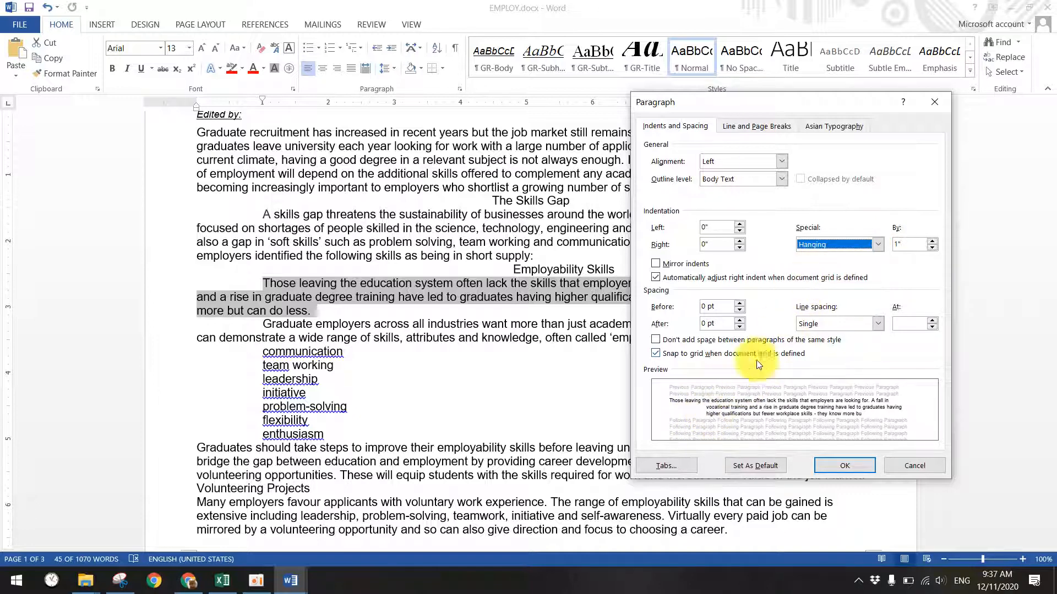
left_click(825, 465)
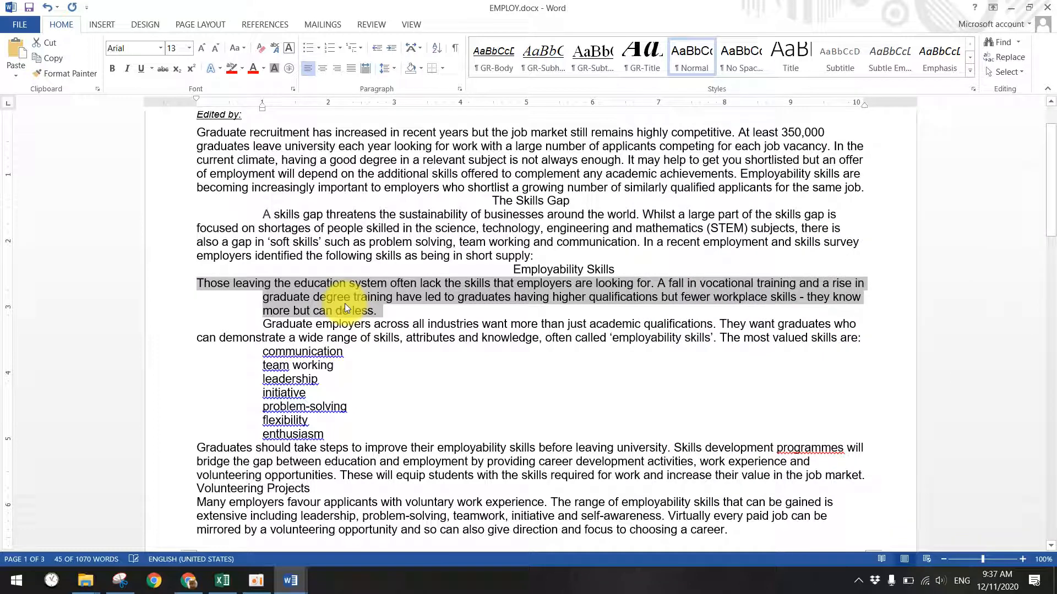
- Apply a 1" hanging indent to the paragraphs from A skills gap to Graduate employers
left_click(347, 281)
left_click_drag(251, 214, 856, 337)
left_click(459, 89)
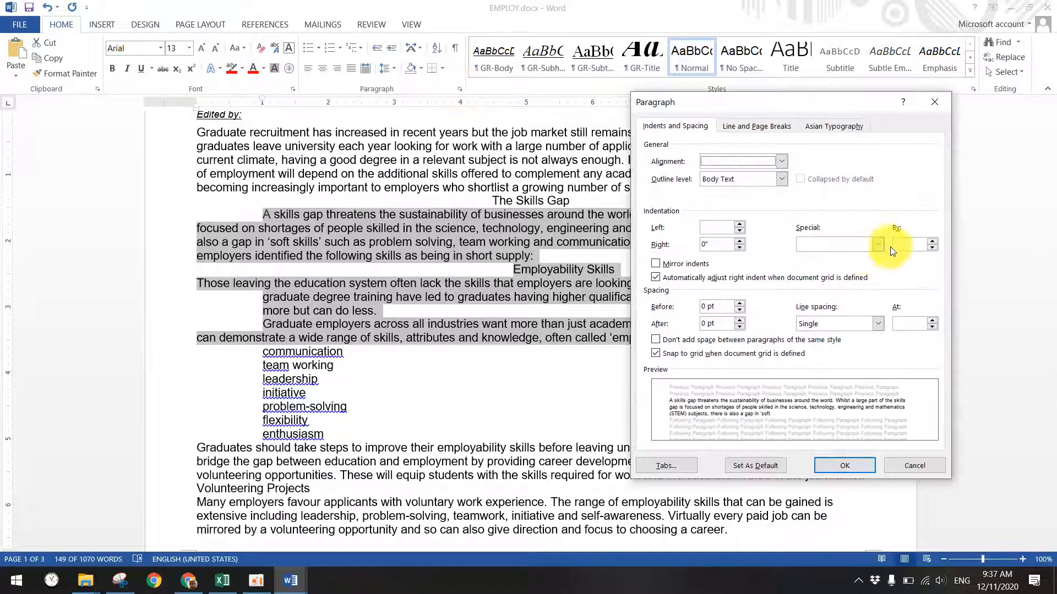
left_click(823, 276)
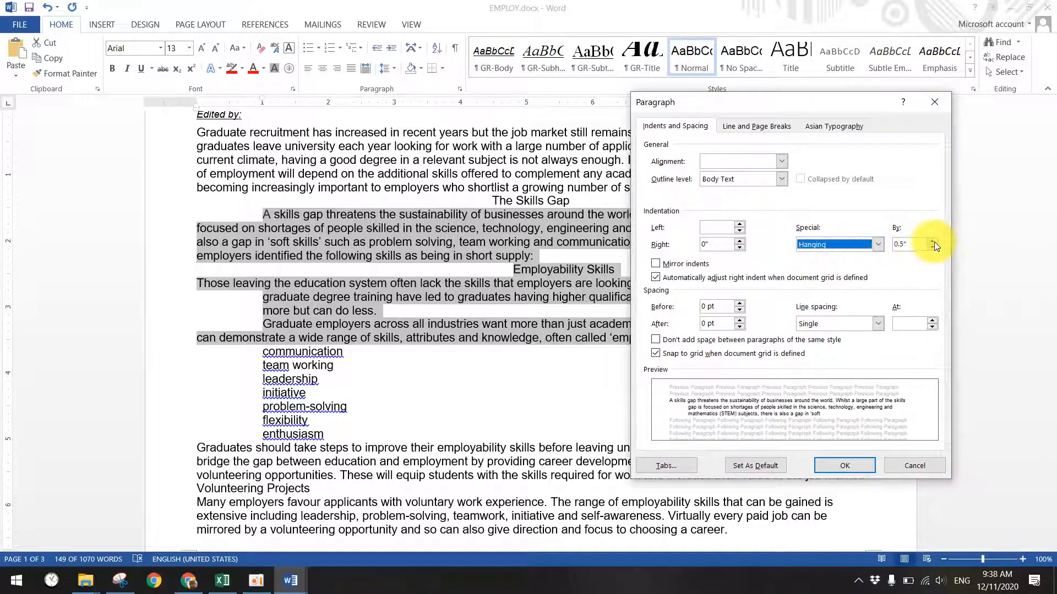
left_click(933, 241)
left_click(932, 241)
left_click(933, 241)
left_click(932, 241)
left_click(932, 241)
left_click(836, 468)
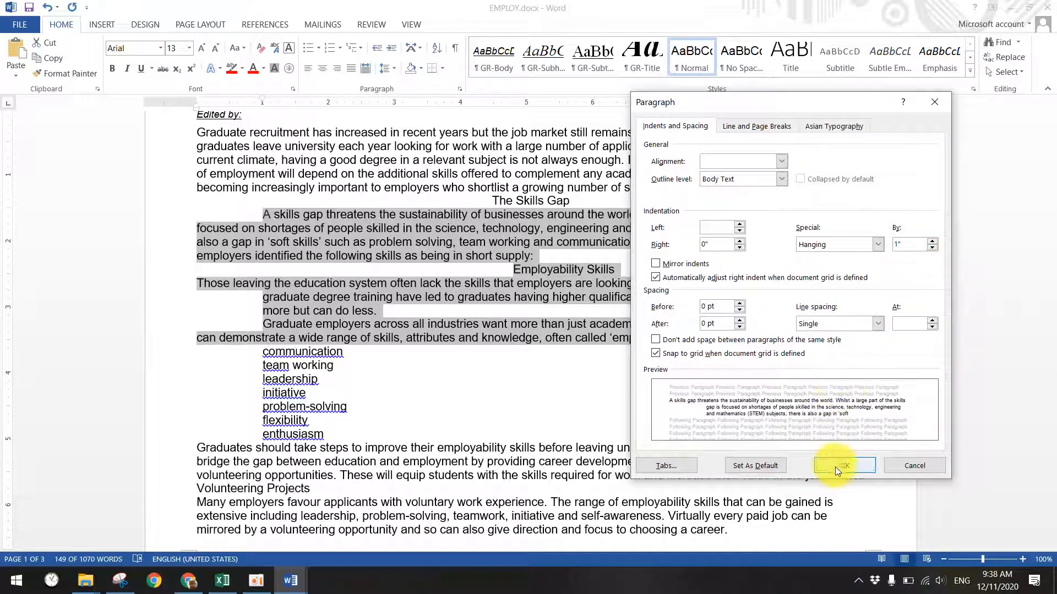
left_click(550, 268)
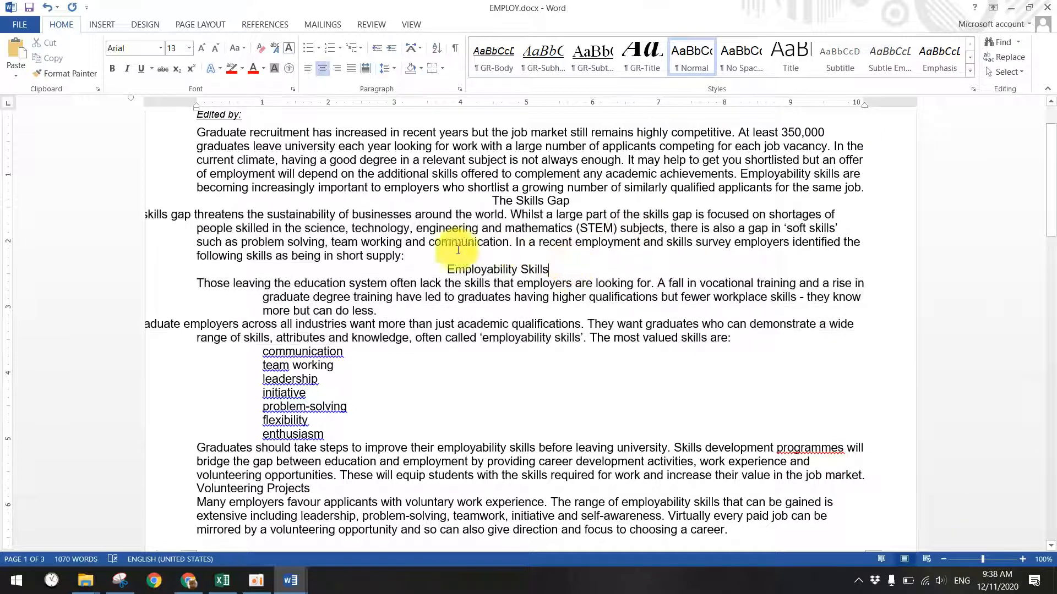
- Delete the skills gap threatens paragraph
left_click(191, 283)
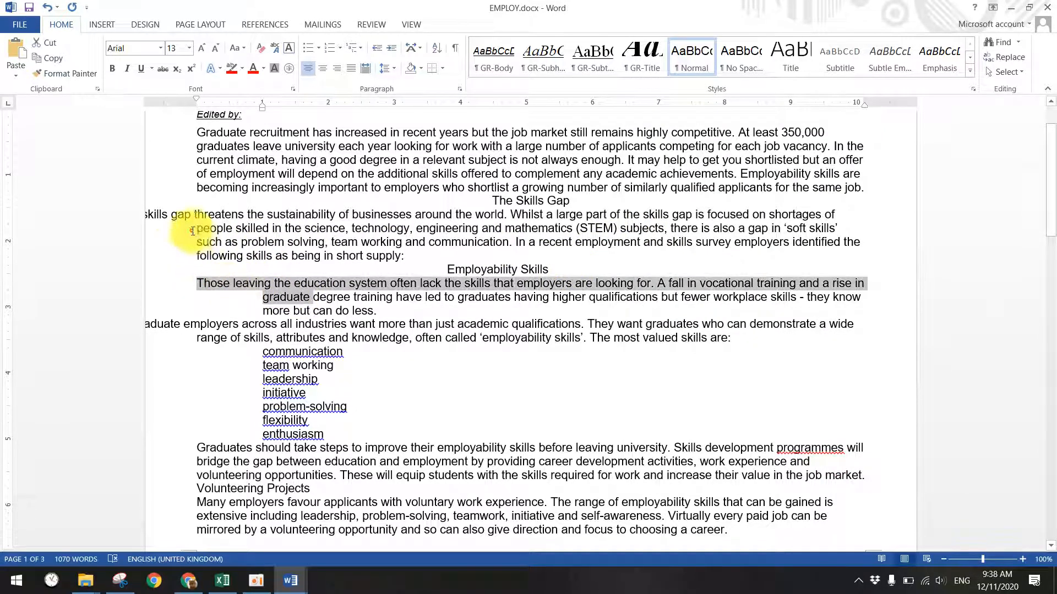
left_click_drag(405, 256, 149, 215)
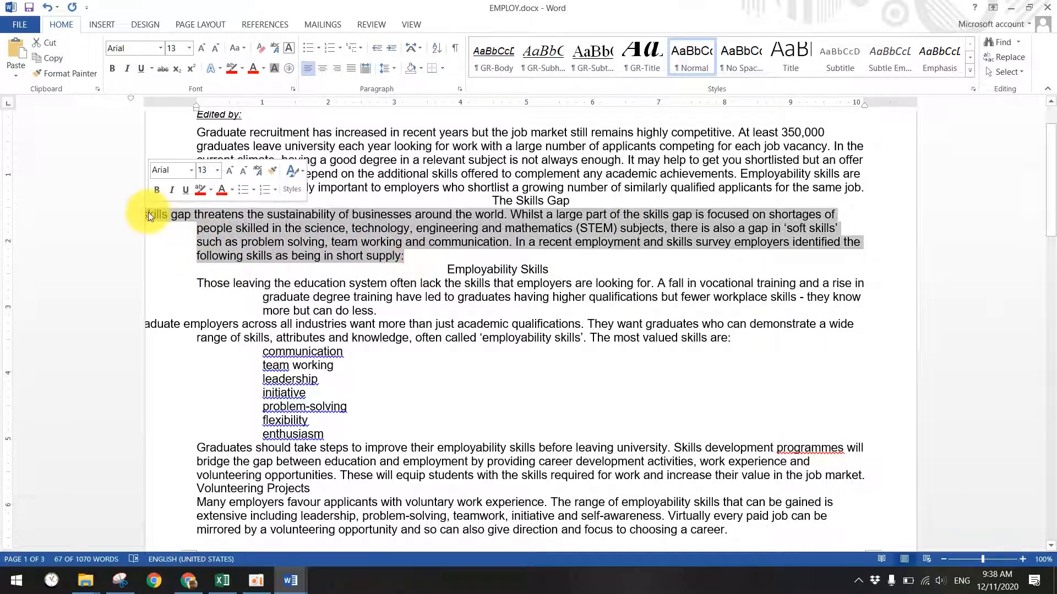
key("Delete")
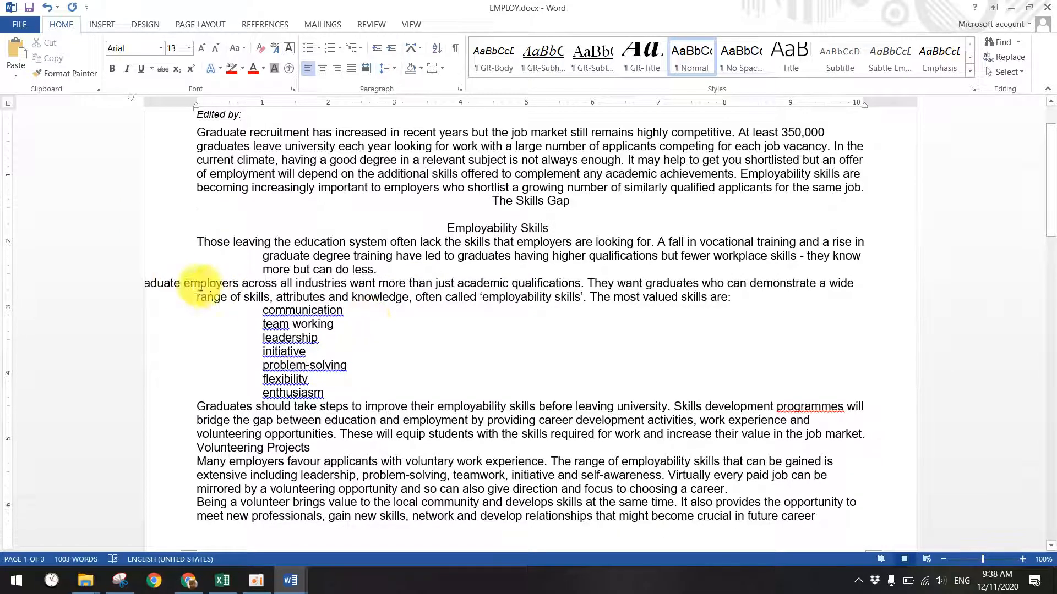
- Indent the Graduate employers paragraph and skills list with Ctrl+M, then switch to invigilation (FINAL).xls
left_click_drag(326, 392, 74, 289)
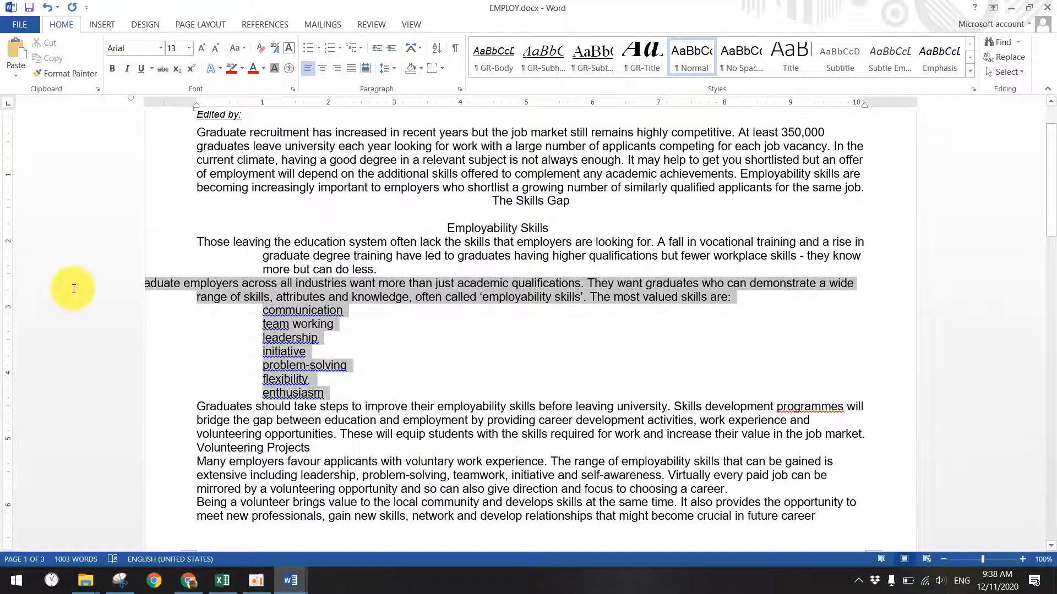
key("ctrl+m")
key("ctrl+m")
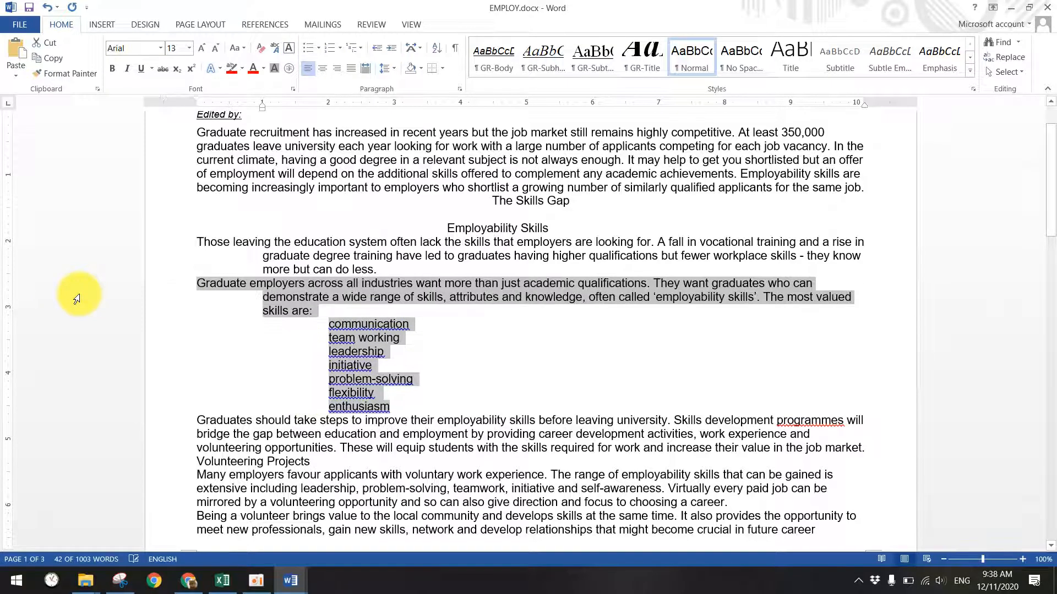
left_click(262, 259)
left_click_drag(216, 241, 352, 269)
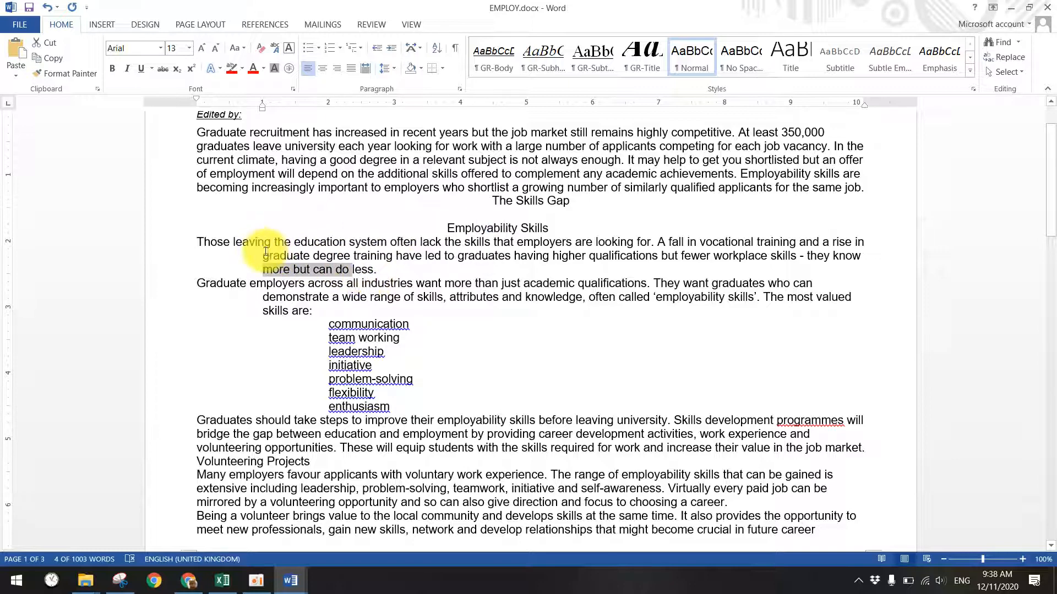
left_click_drag(235, 241, 303, 242)
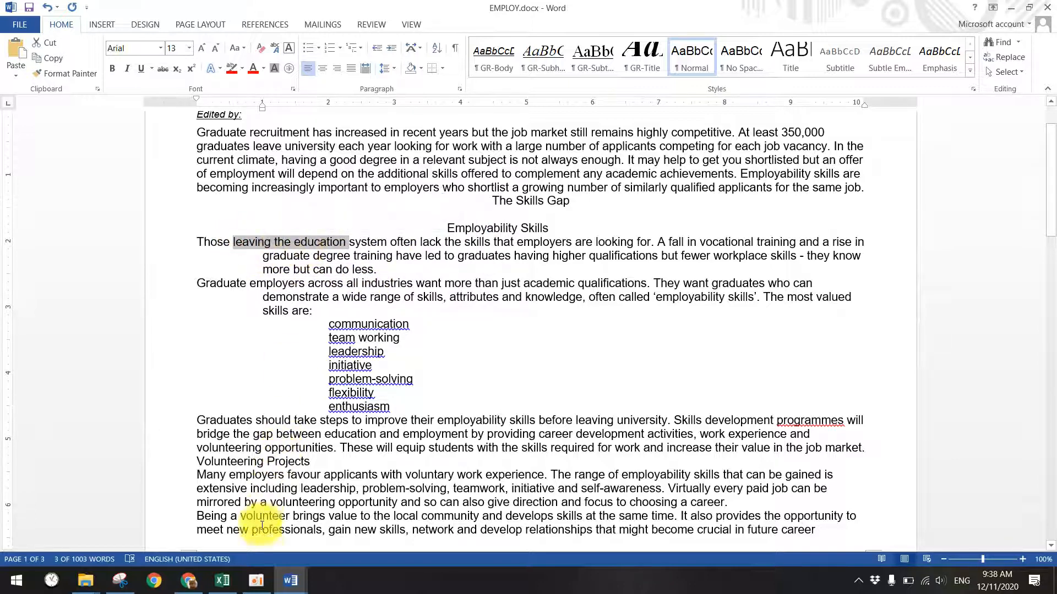
left_click(224, 580)
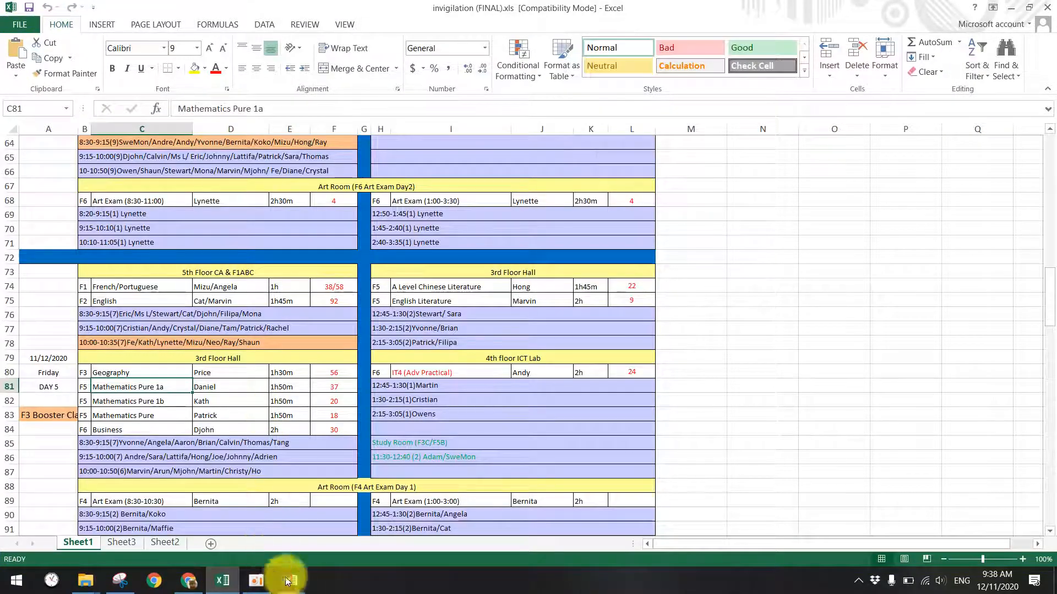
- Glance at Question Paper and the Snipping Tool capture of the style table, then return to EMPLOY.docx
mouse_move(290, 581)
left_click(182, 523)
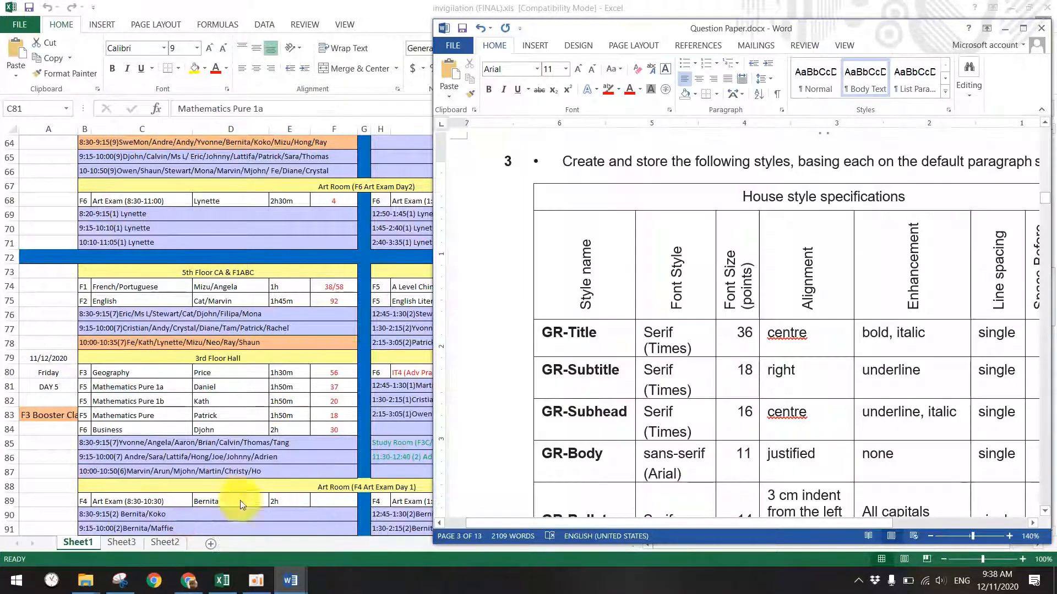
left_click(128, 578)
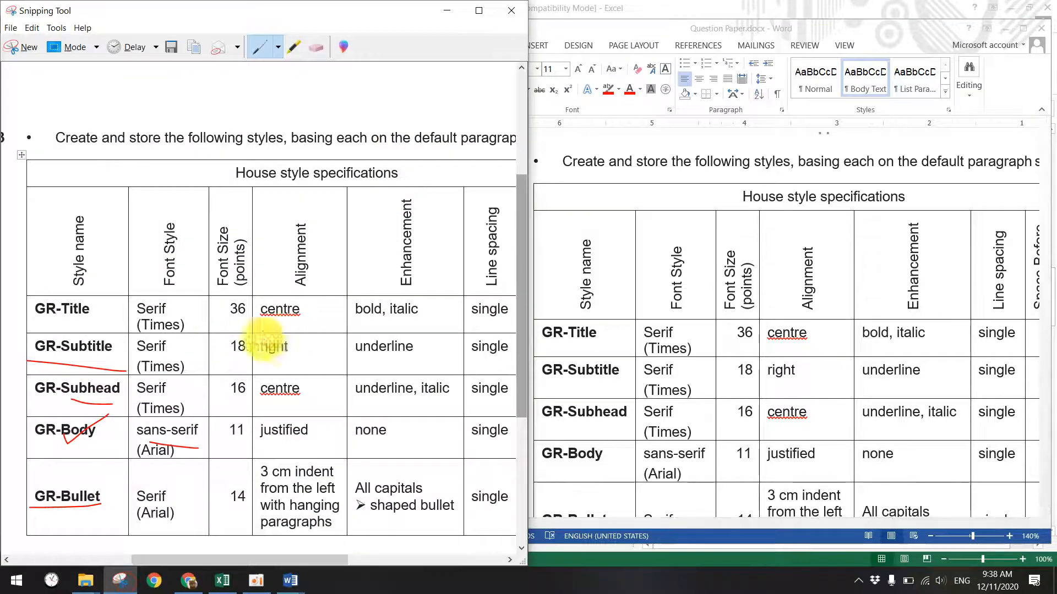
mouse_move(290, 581)
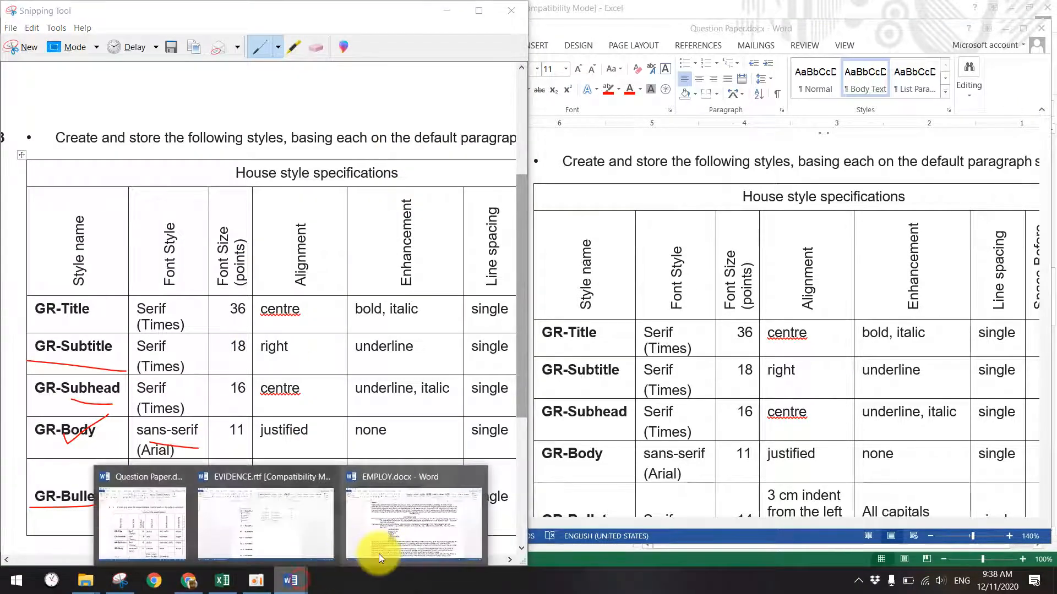
left_click(415, 528)
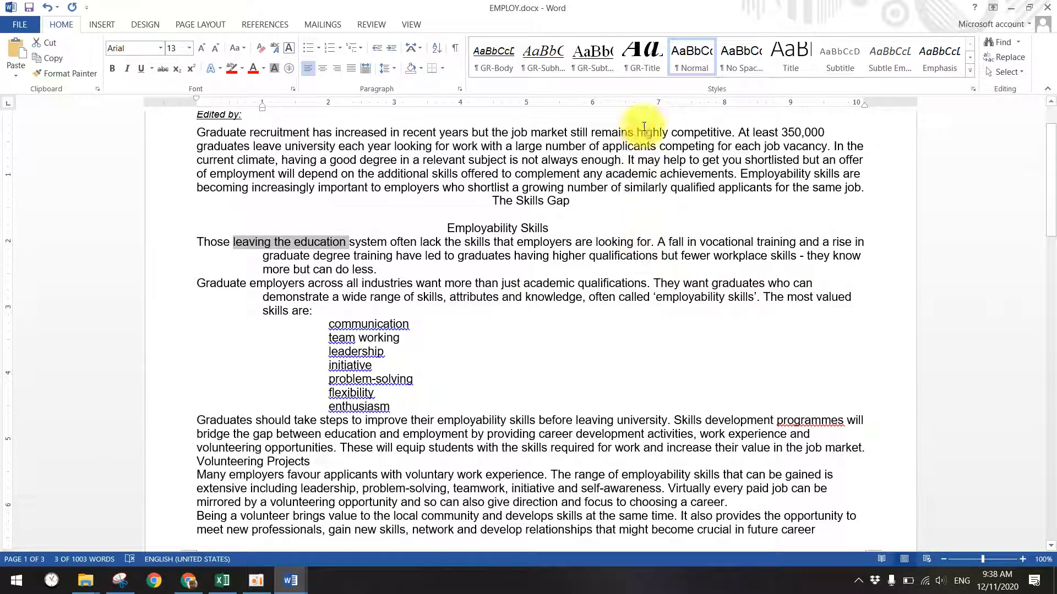
left_click(286, 579)
- Undo to restore the deleted skills-gap paragraph, then redo the unindented section formatting
left_click(408, 537)
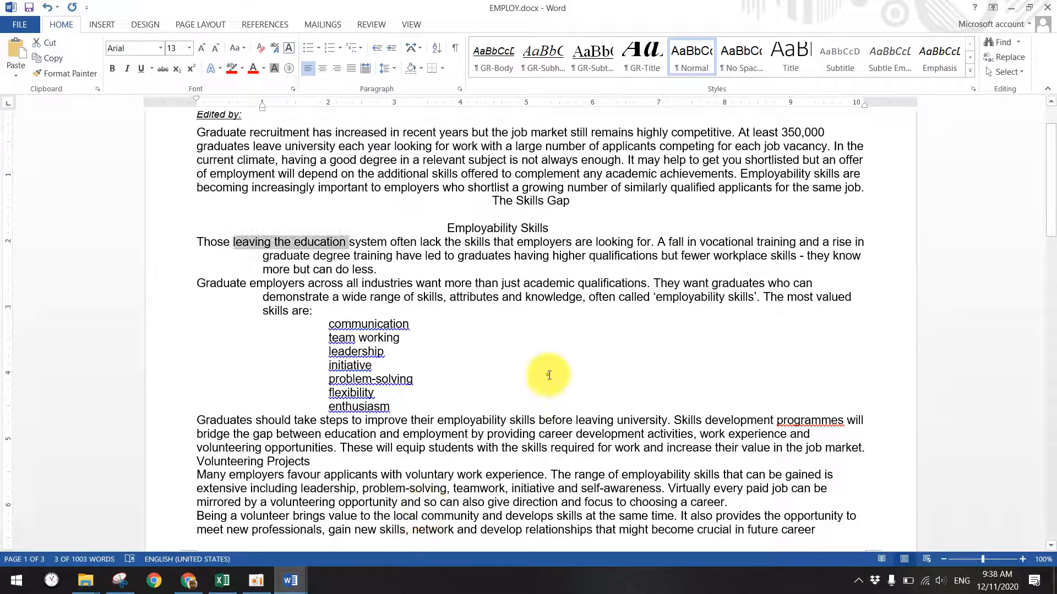
key("ctrl+z")
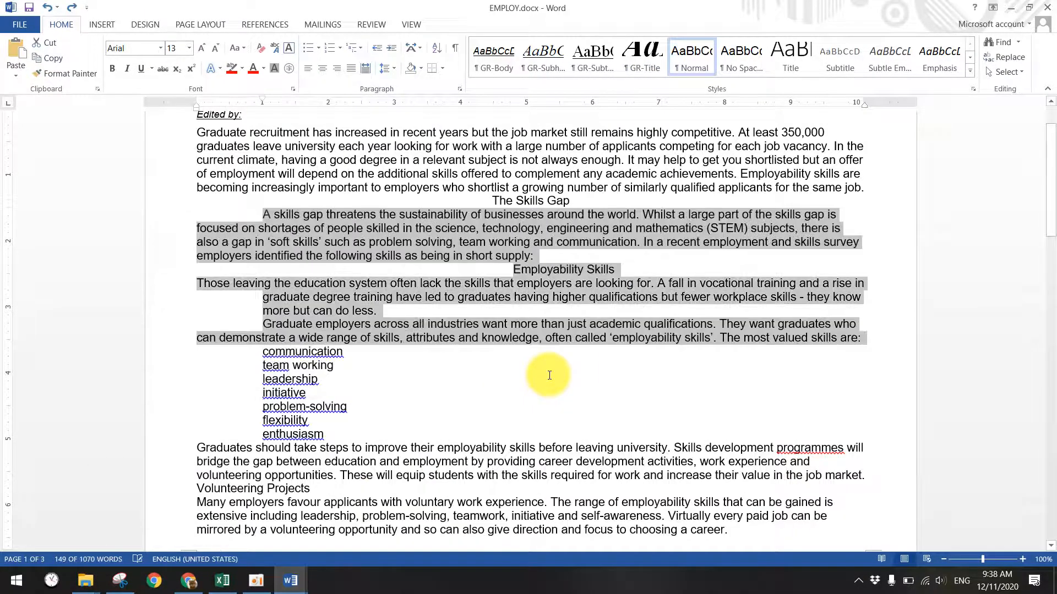
key("ctrl+z")
key("ctrl+z")
key("ctrl+z")
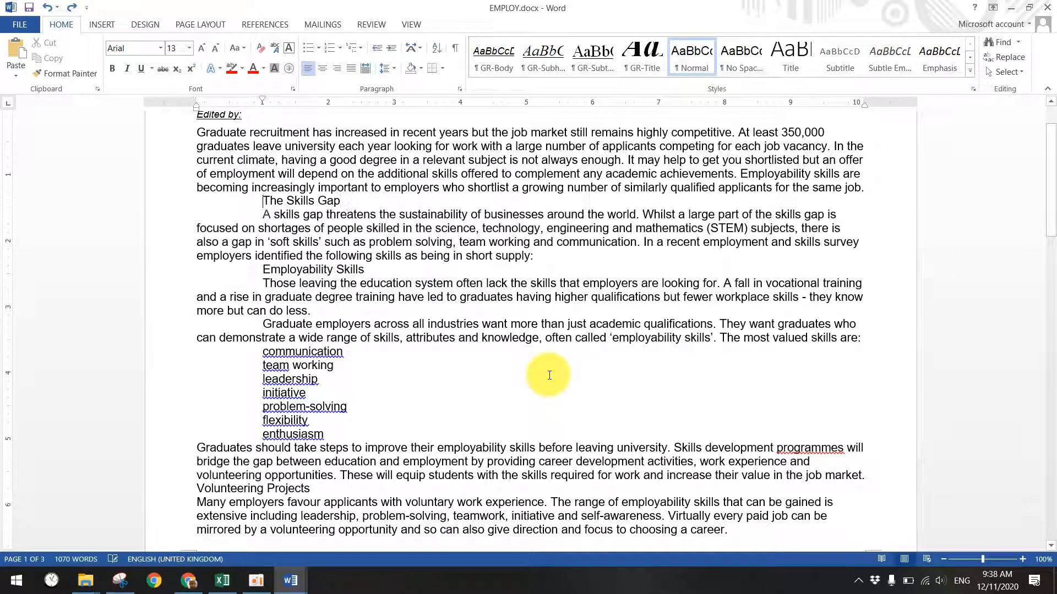
key("ctrl+y")
- Snap Word to the right half beside the style table and open the full Styles list
left_click_drag(660, 6, 1056, 83)
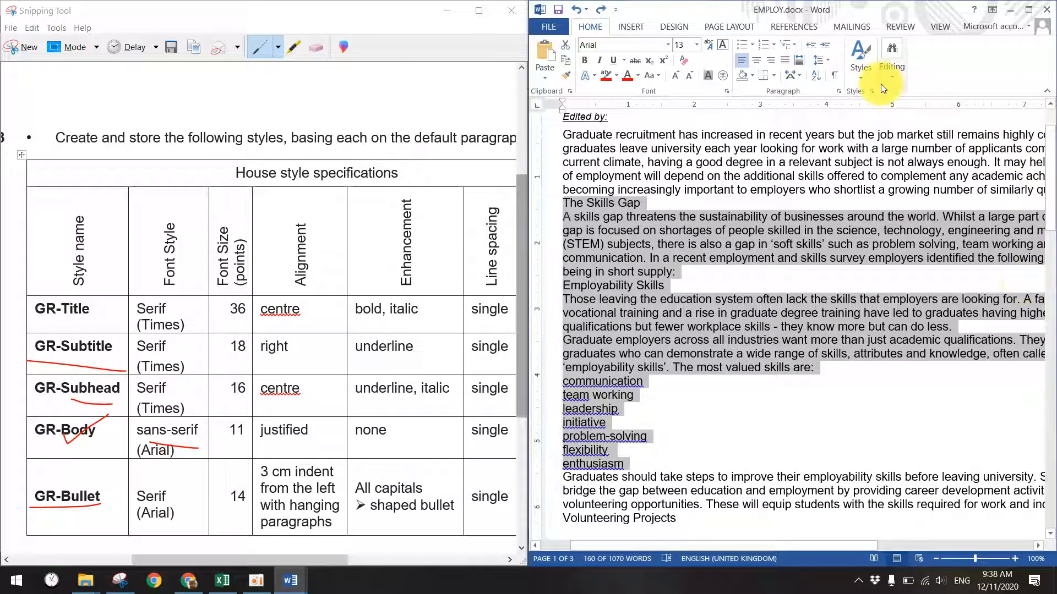
left_click(861, 77)
left_click(875, 296)
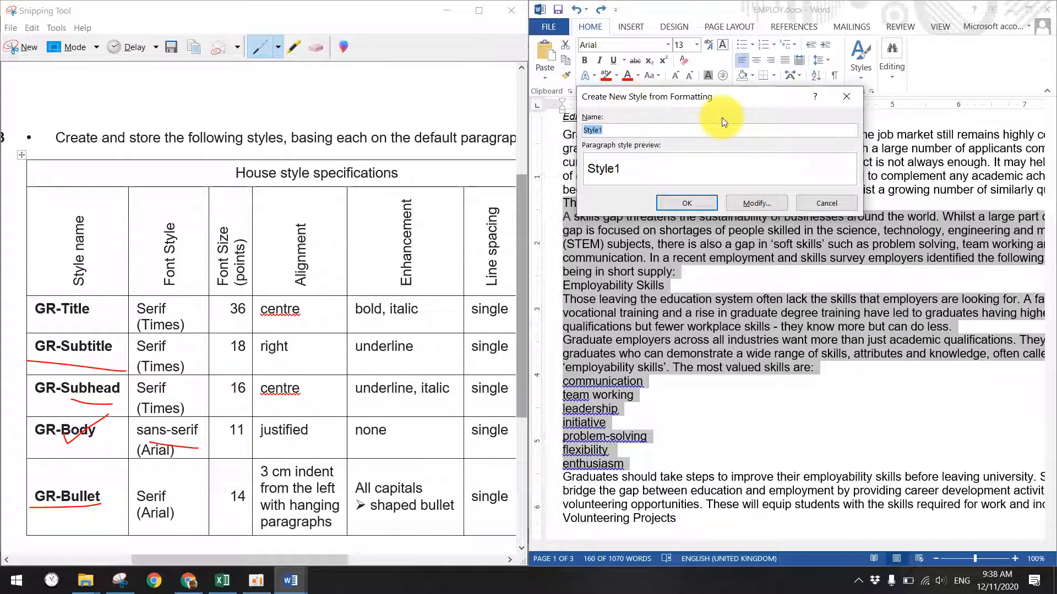
left_click(847, 97)
left_click(861, 77)
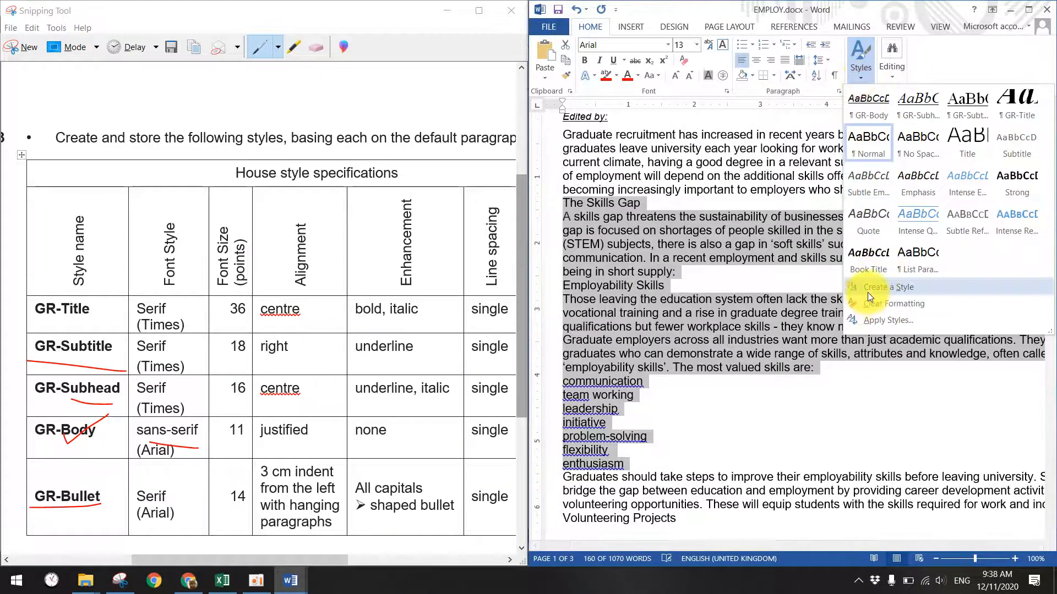
left_click(868, 292)
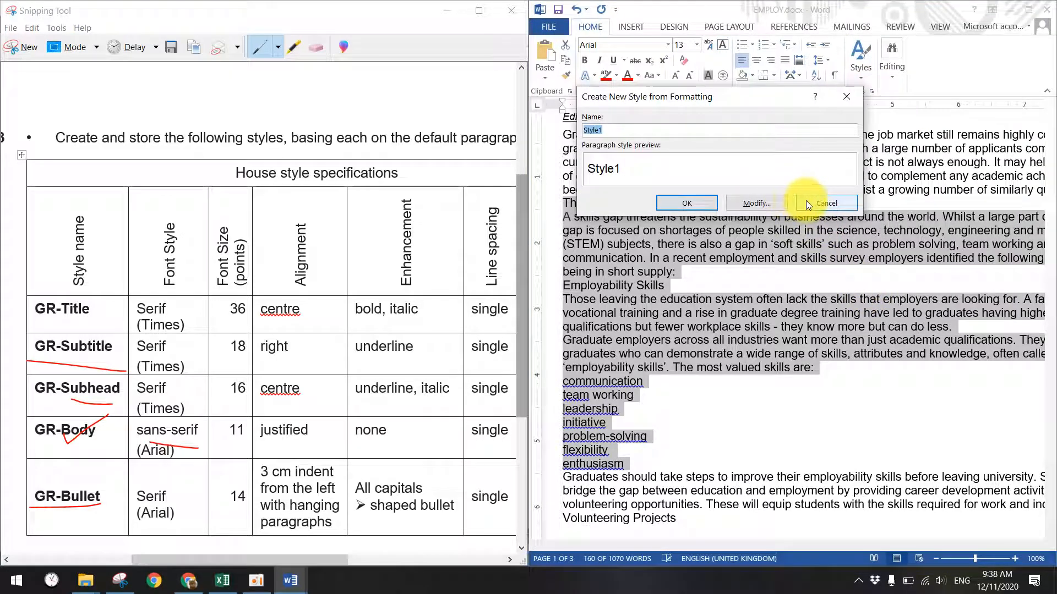
left_click(827, 200)
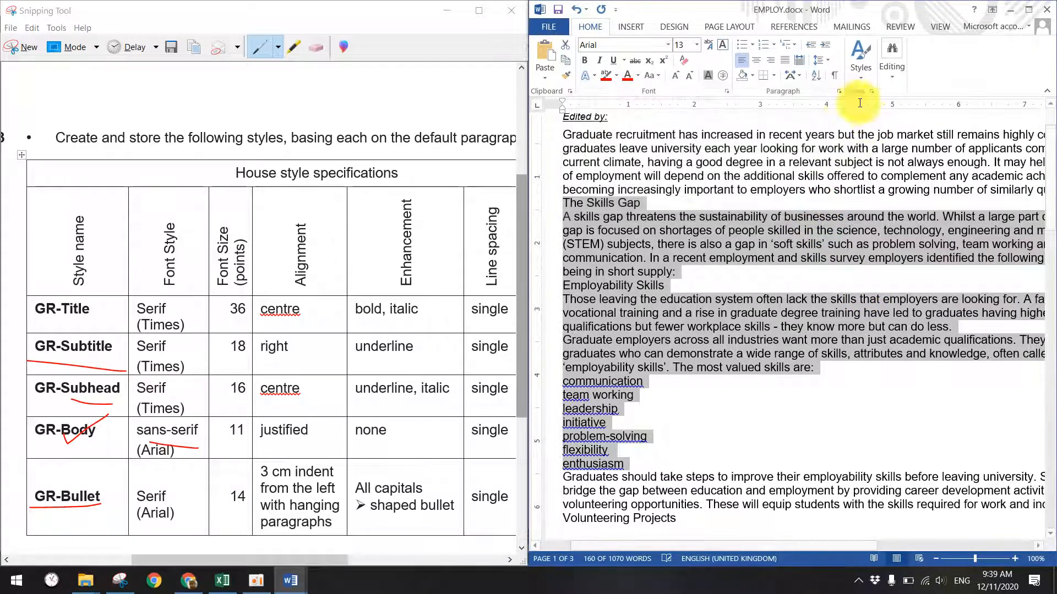
left_click(864, 92)
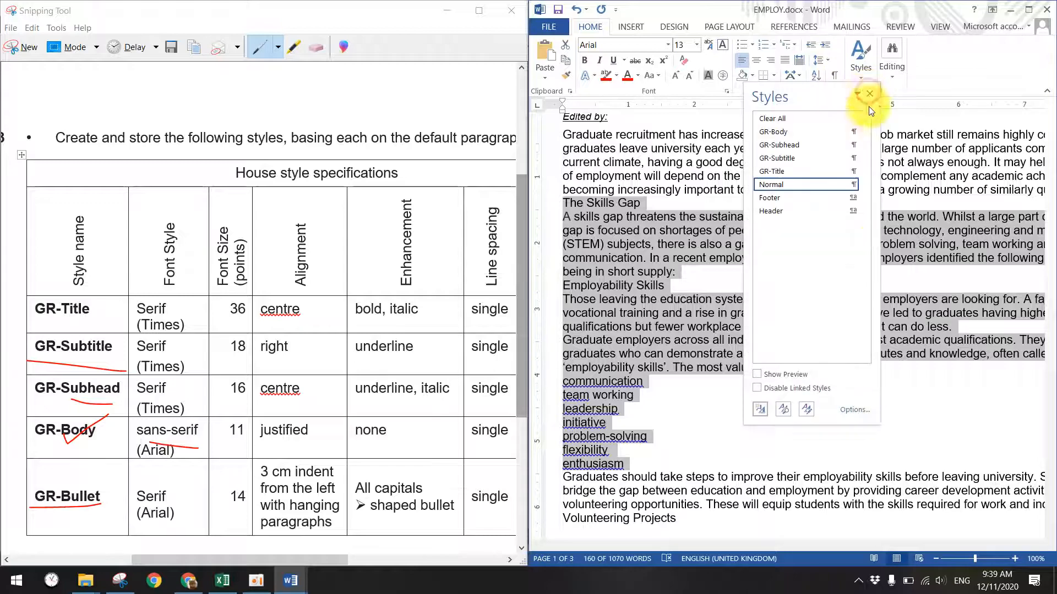
- Start a new paragraph style named GR-Bullet with a 14 pt font size
left_click(759, 409)
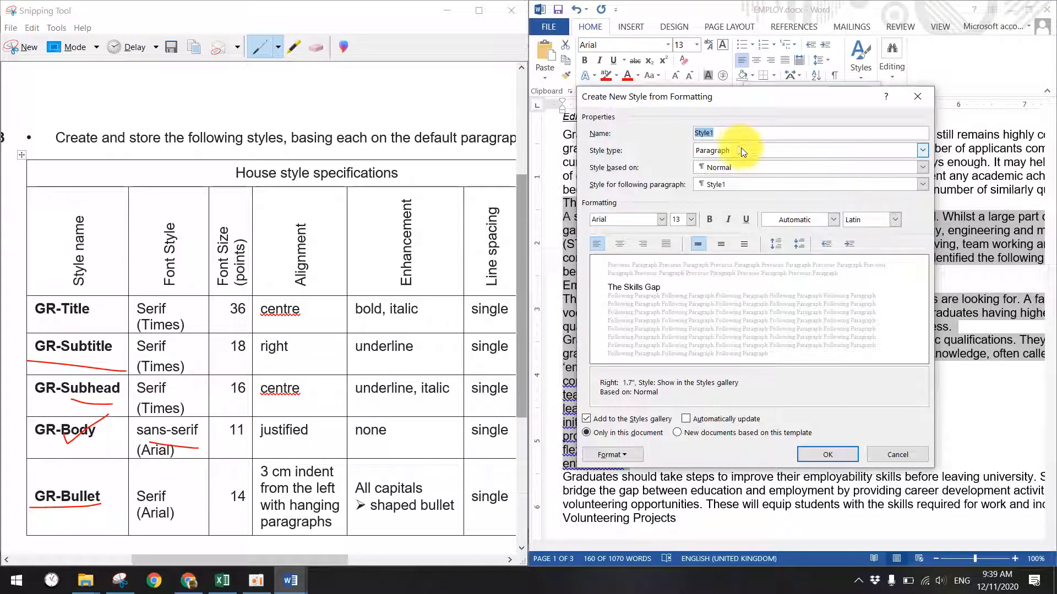
left_click_drag(707, 100, 521, 268)
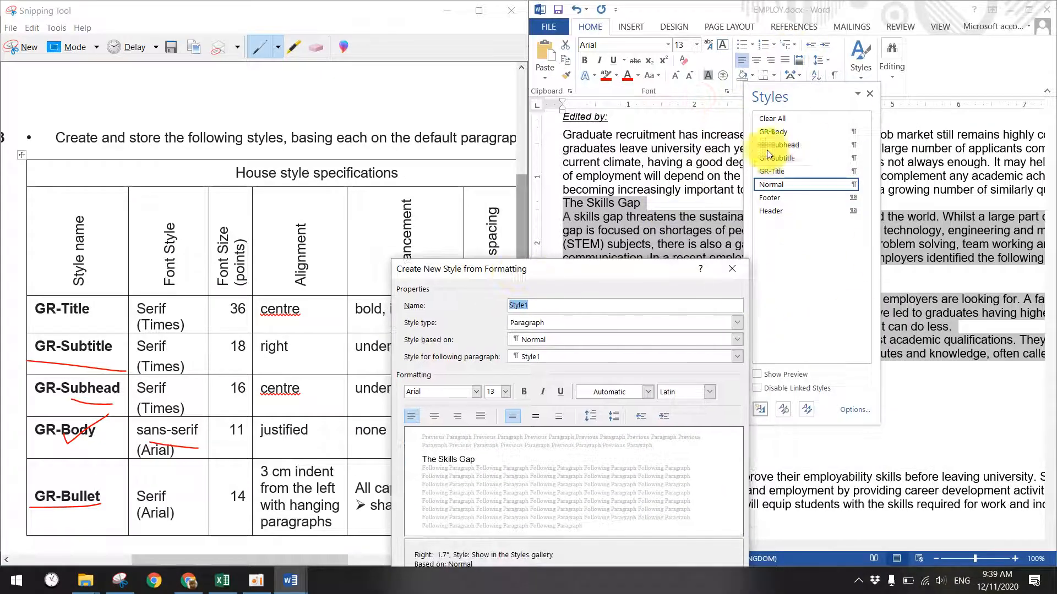
left_click_drag(585, 268, 922, 137)
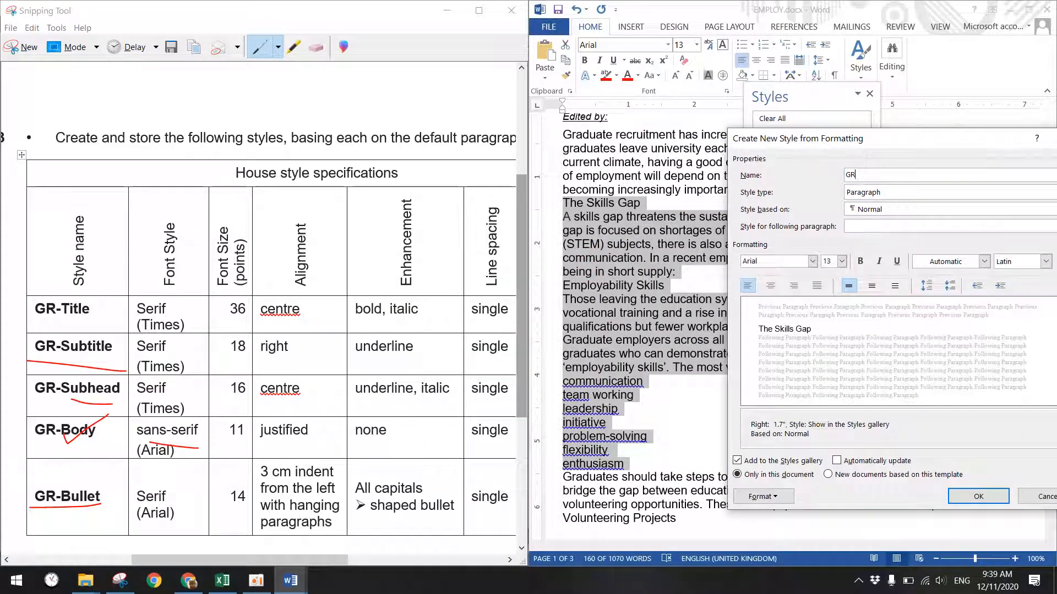
type("et")
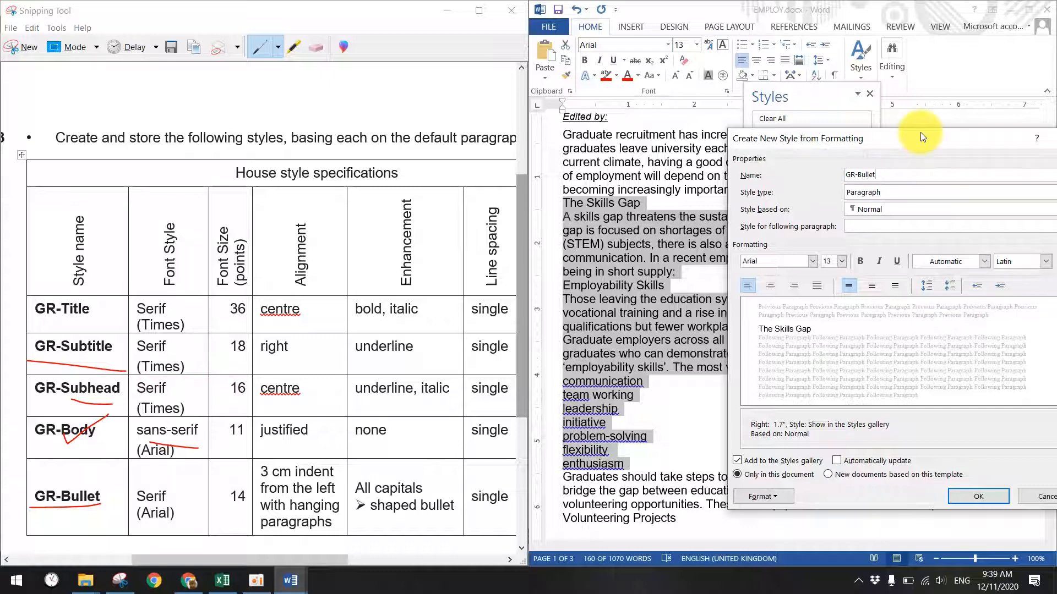
left_click_drag(918, 133, 854, 130)
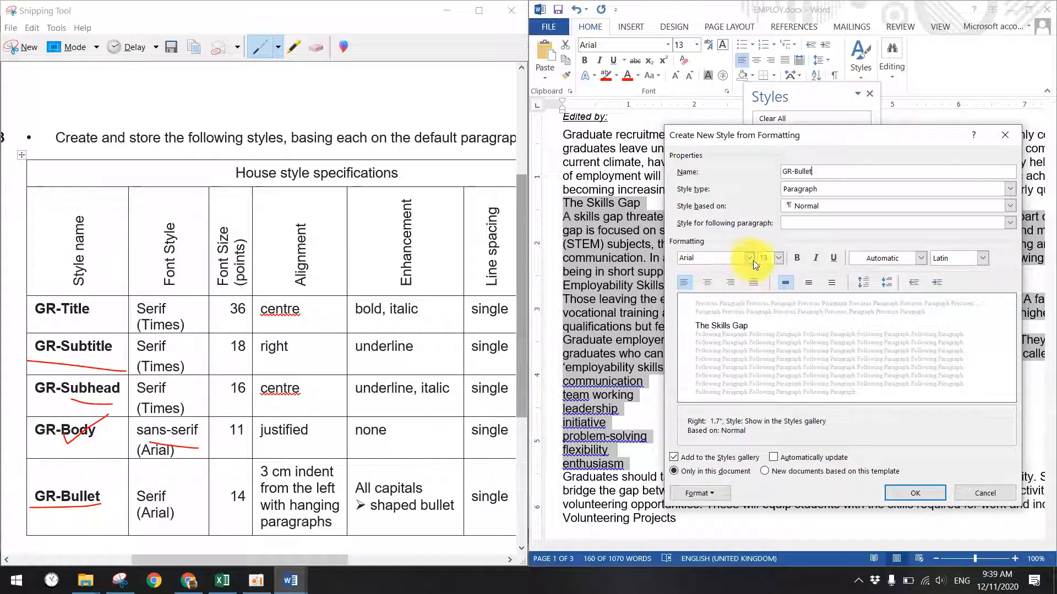
left_click(775, 258)
left_click(767, 318)
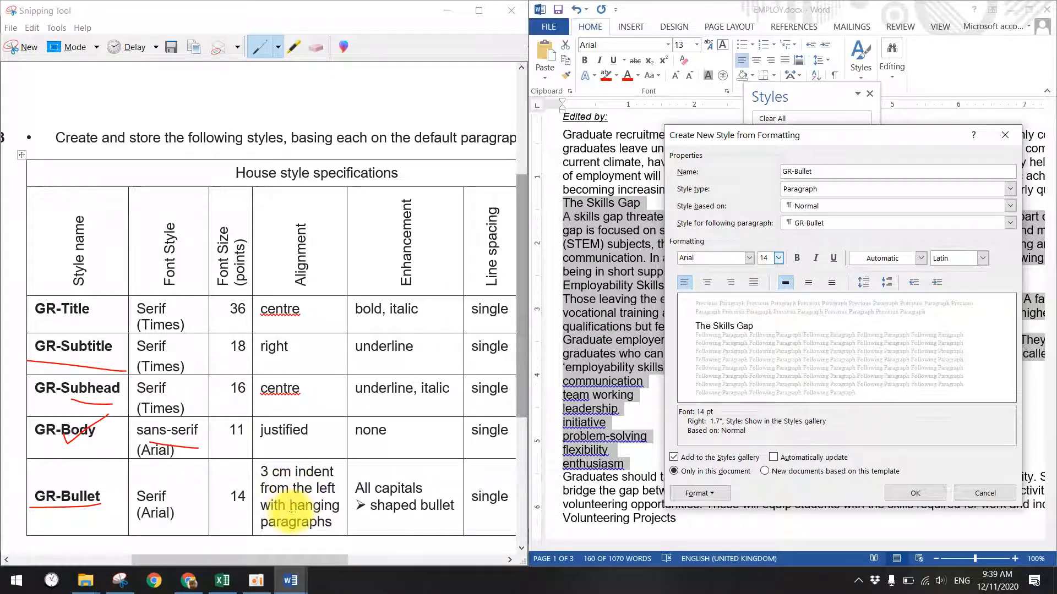
- Give GR-Bullet a 3 cm hanging indent in its paragraph settings
left_click(699, 493)
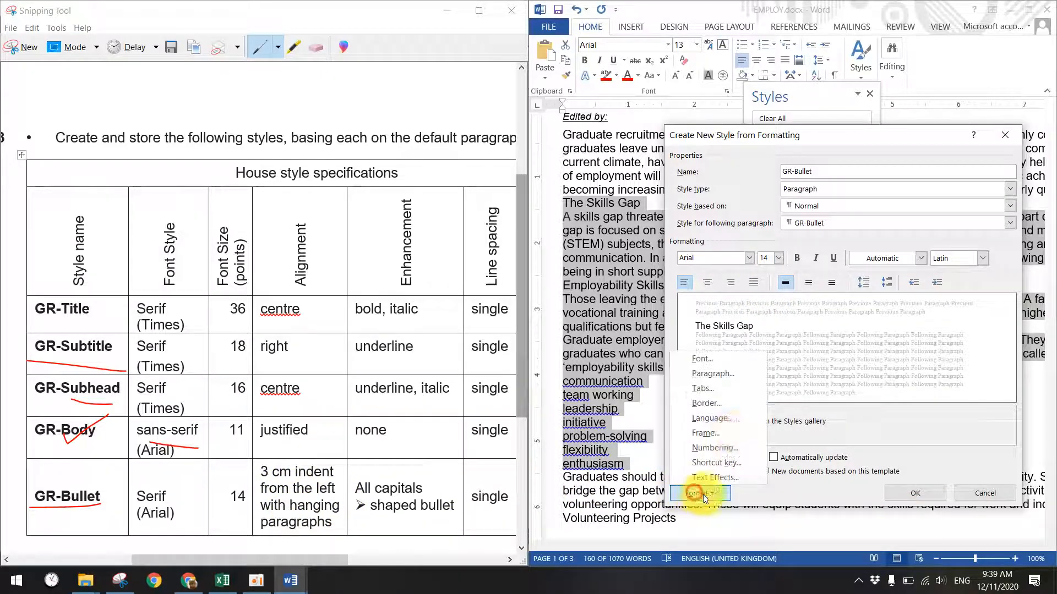
left_click(705, 378)
left_click(873, 243)
left_click(821, 269)
left_click(902, 245)
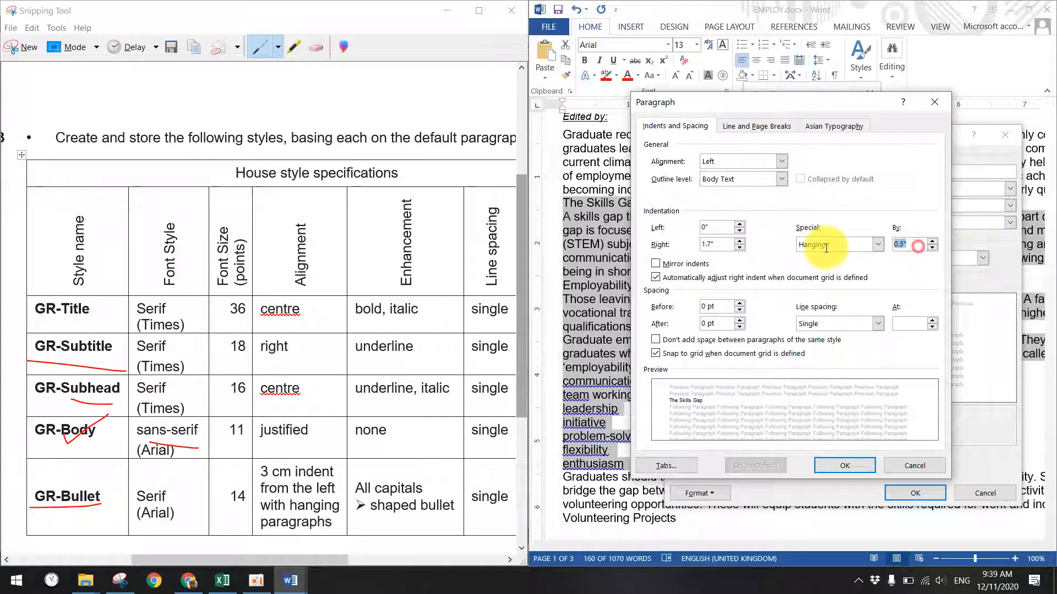
type("3 cm")
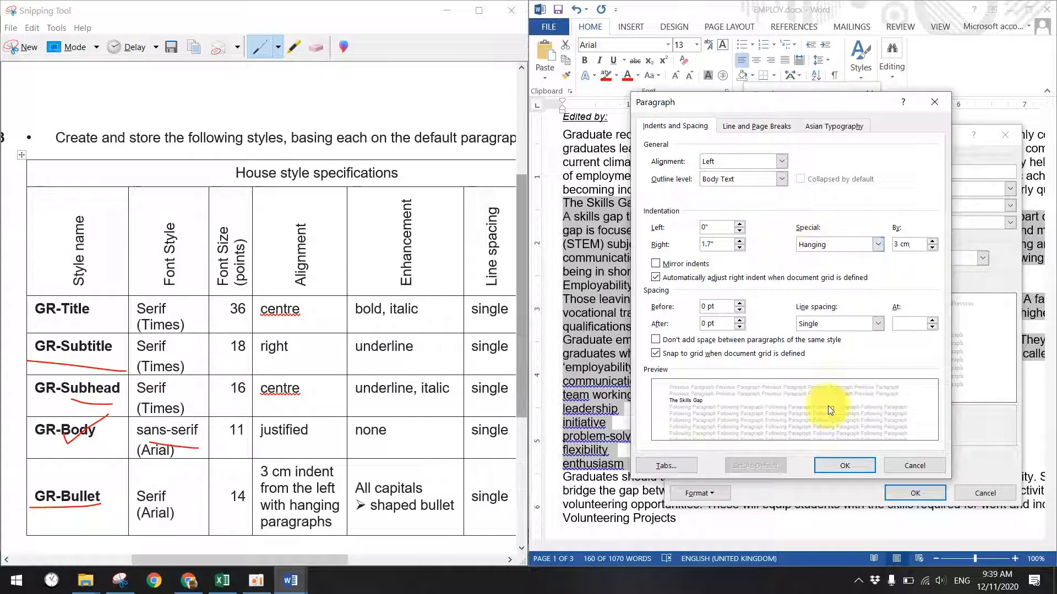
left_click(848, 468)
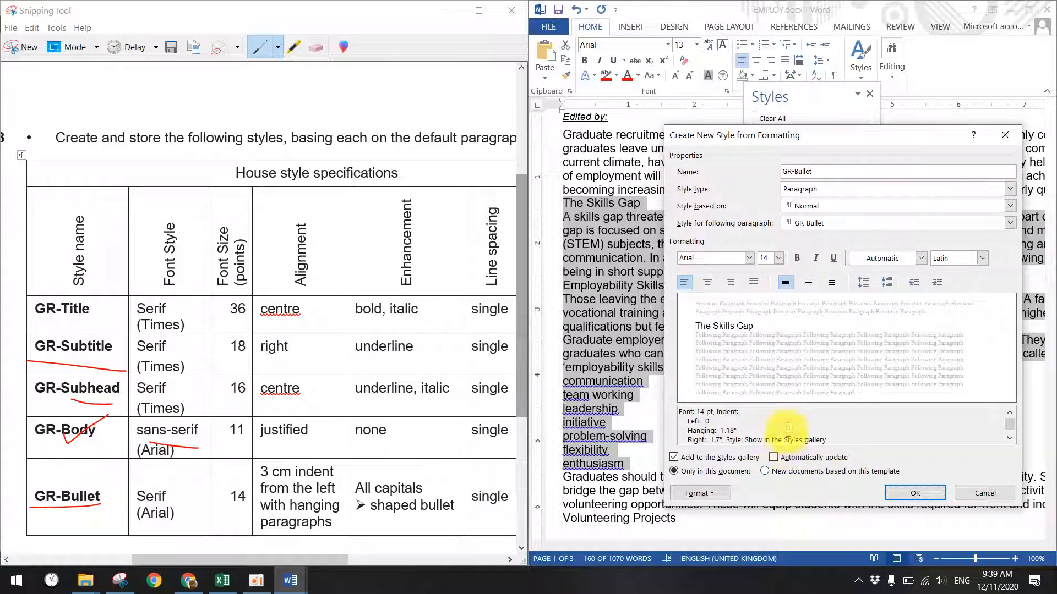
left_click_drag(326, 562, 350, 561)
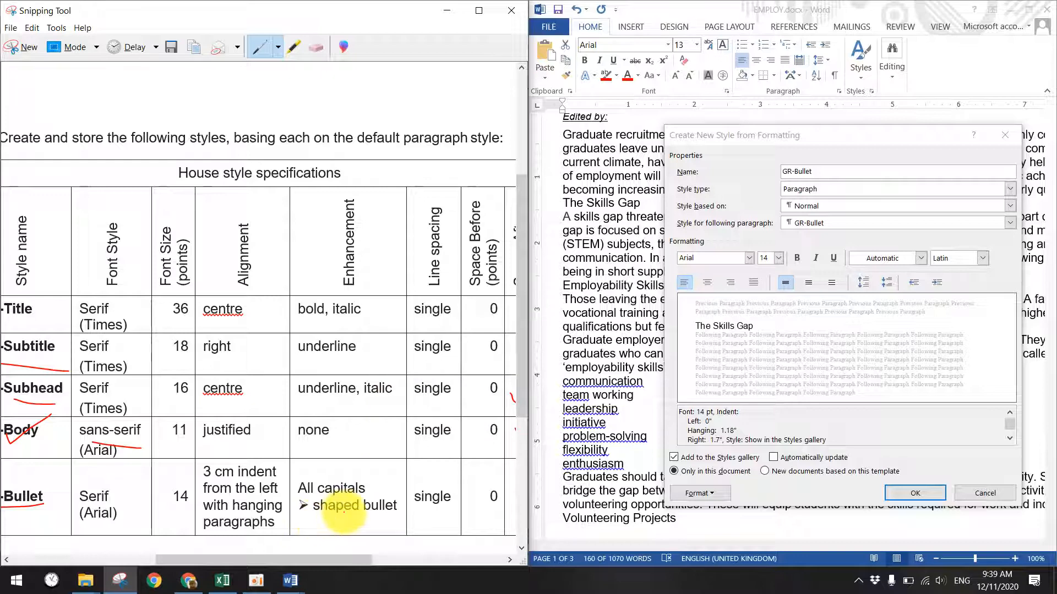
left_click(702, 494)
left_click(702, 495)
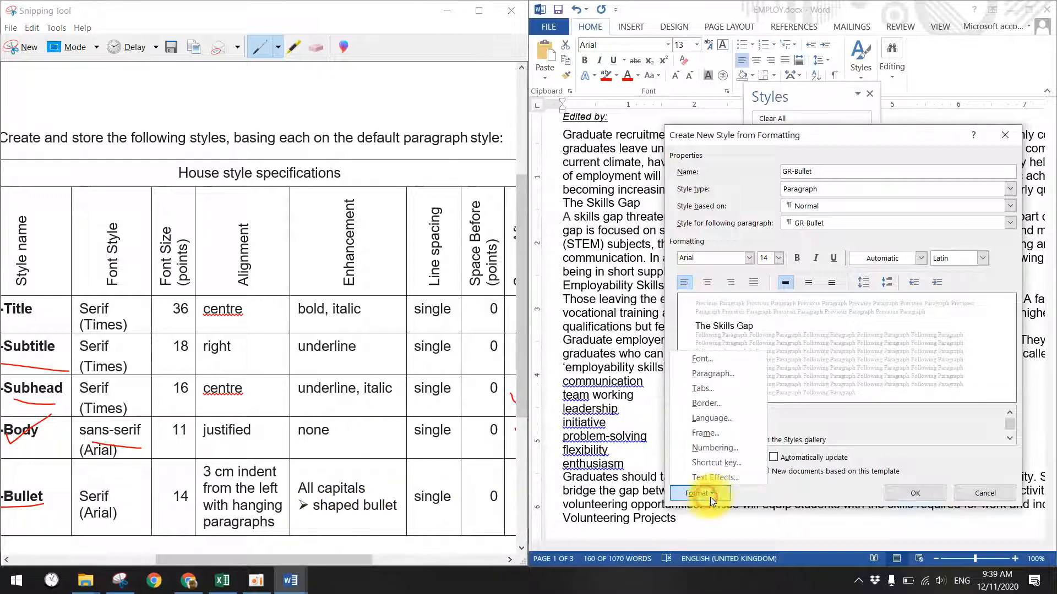
- Turn on All caps in GR-Bullet's Arial 14 pt font settings
left_click(712, 361)
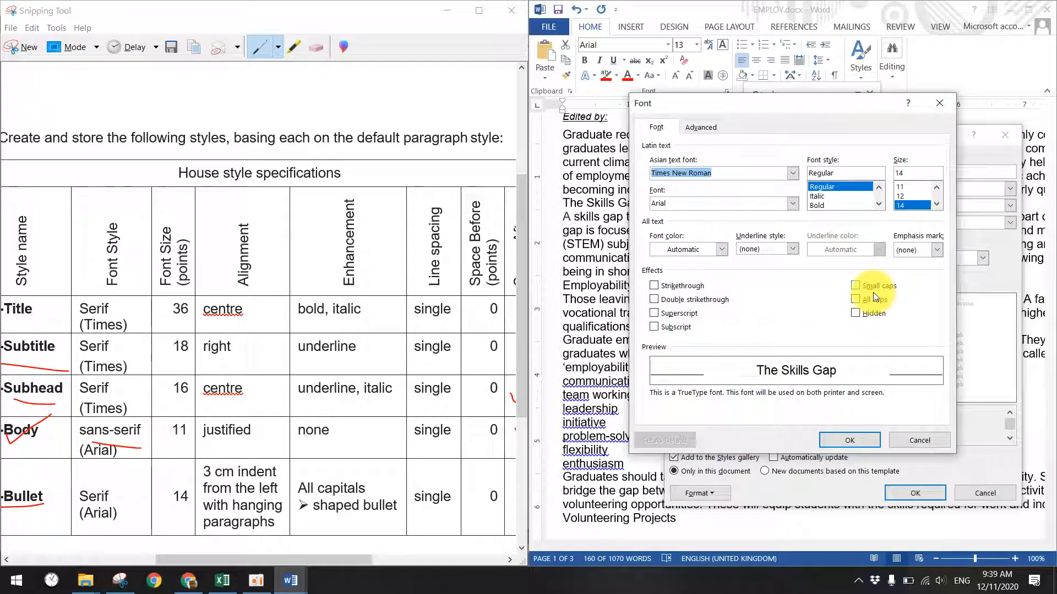
left_click(869, 300)
left_click(855, 300)
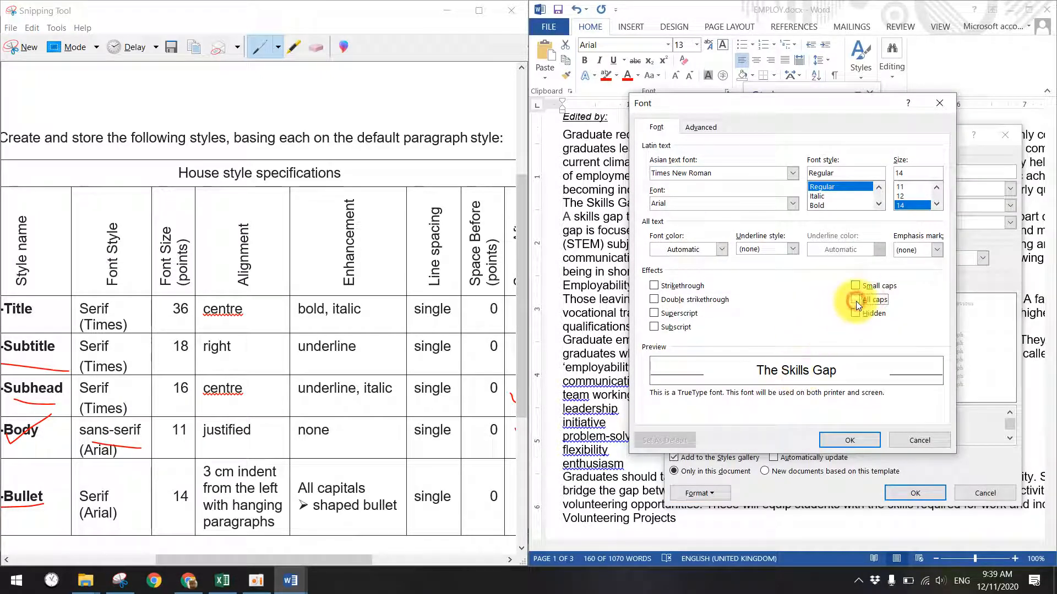
left_click(861, 302)
left_click(861, 302)
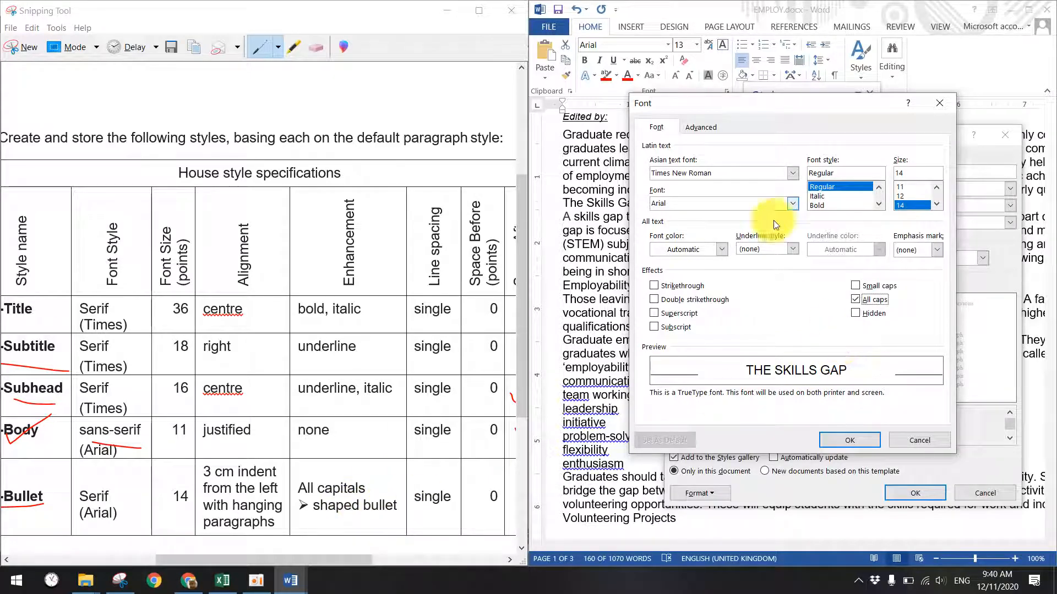
left_click(701, 127)
left_click(656, 129)
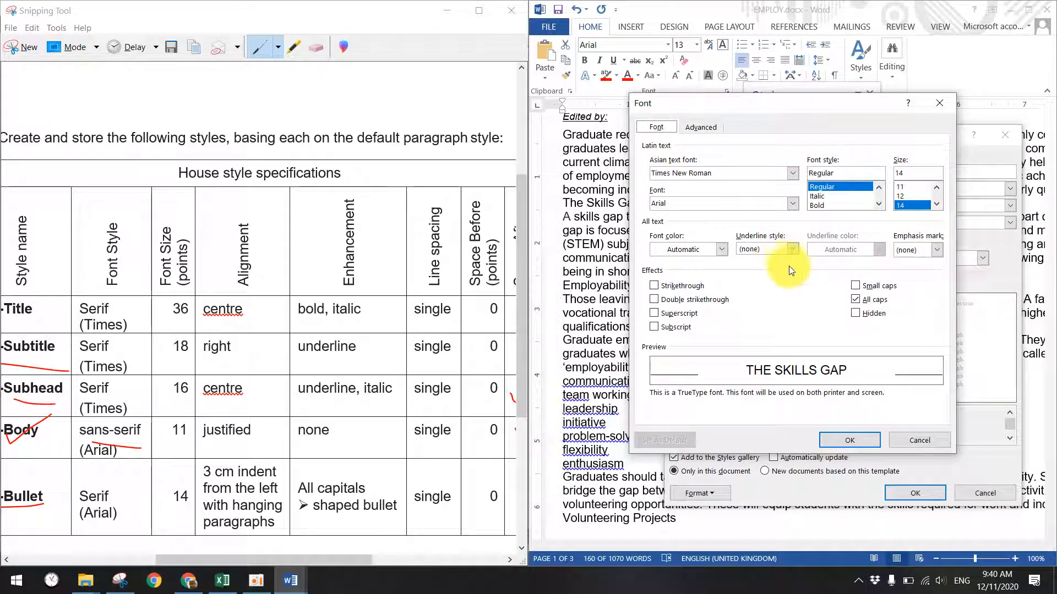
left_click(850, 443)
left_click(704, 493)
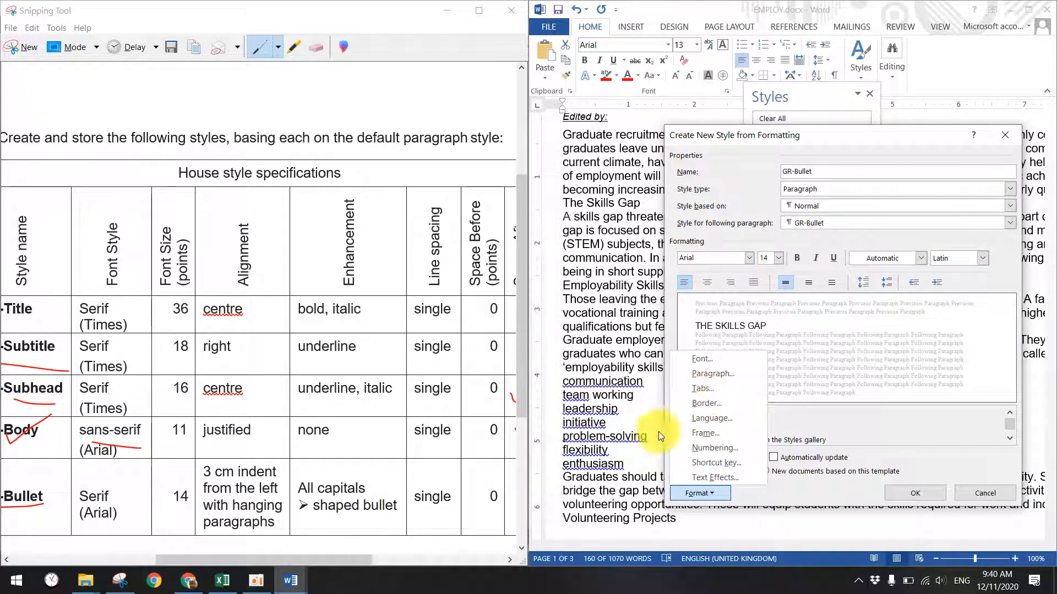
- Choose the arrow bullet design for the GR-Bullet style
left_click(708, 448)
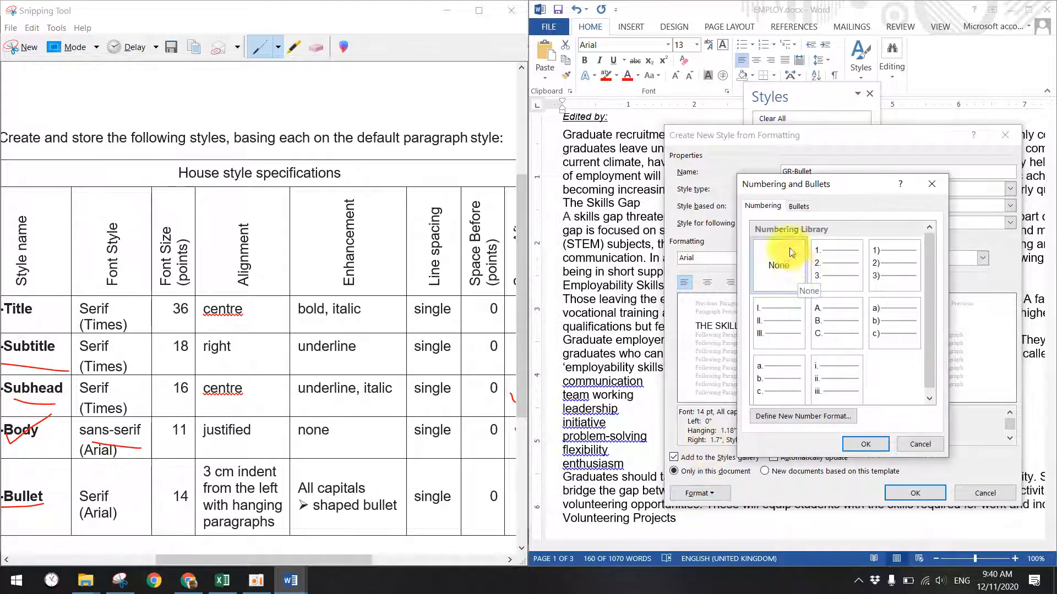
left_click(797, 208)
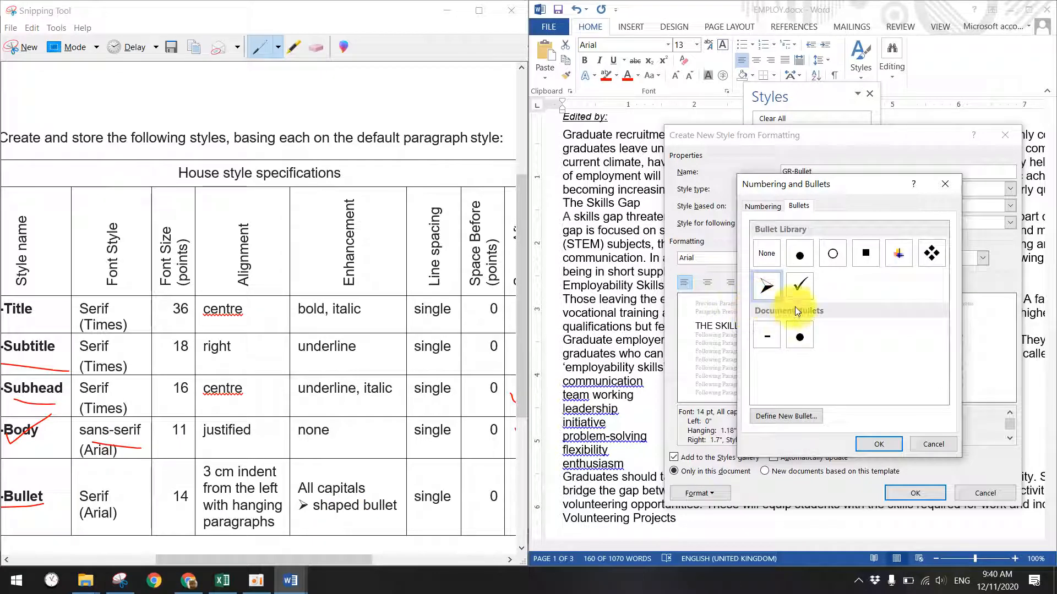
left_click(875, 443)
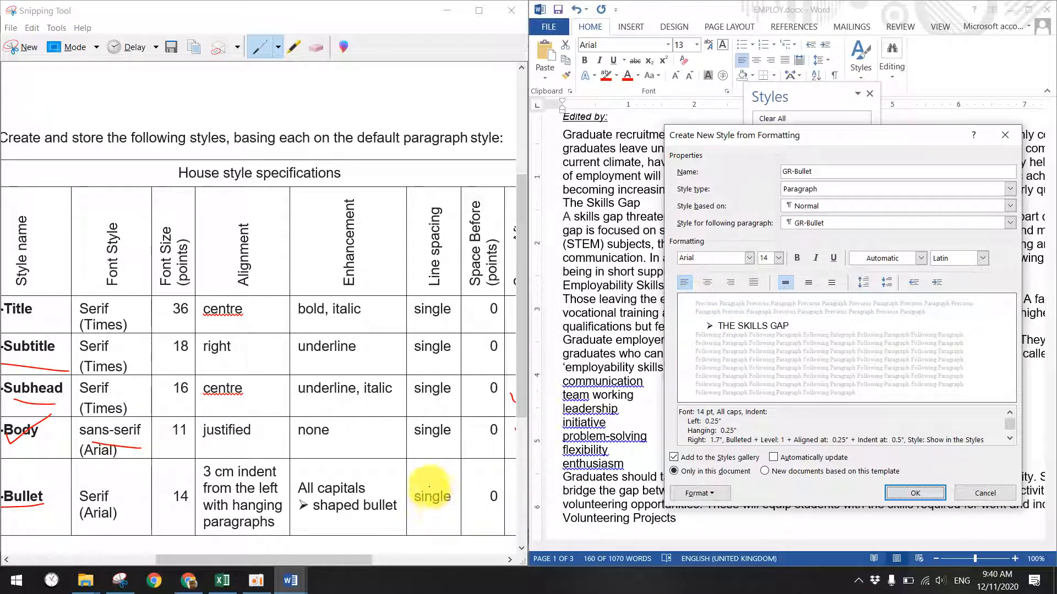
- Set GR-Bullet spacing Before and After to 0 pt, then create and apply the style
left_click_drag(350, 560, 377, 561)
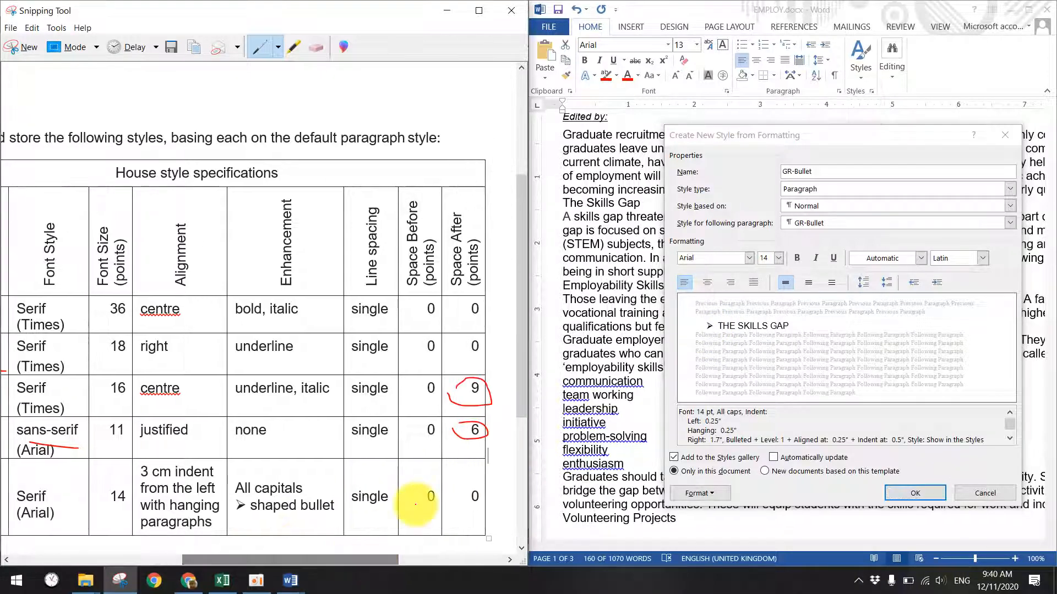
mouse_move(437, 481)
left_mouse_down()
mouse_move(413, 491)
mouse_move(421, 479)
left_mouse_up()
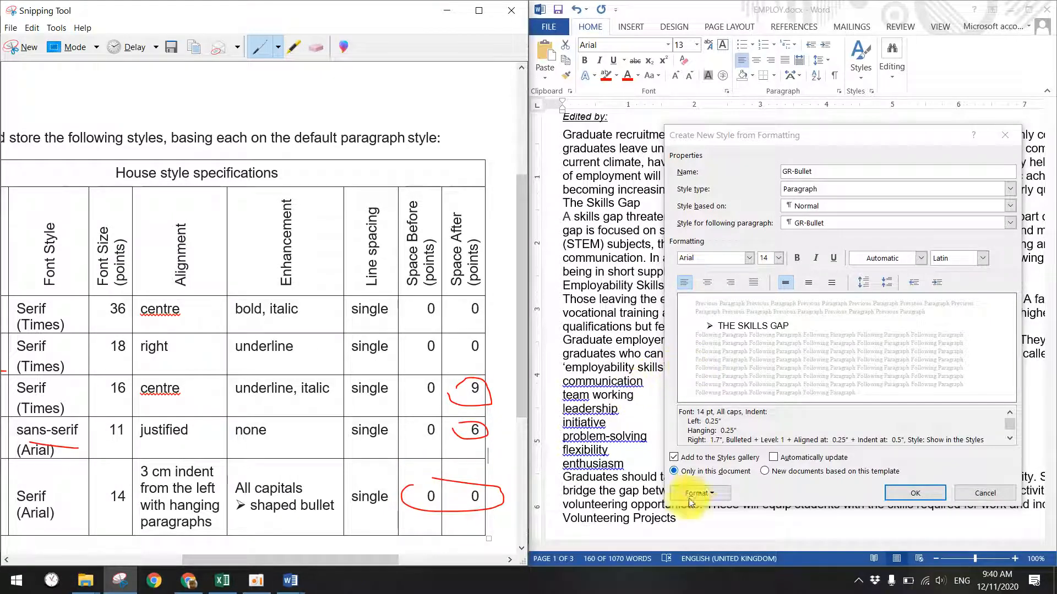
left_click(695, 493)
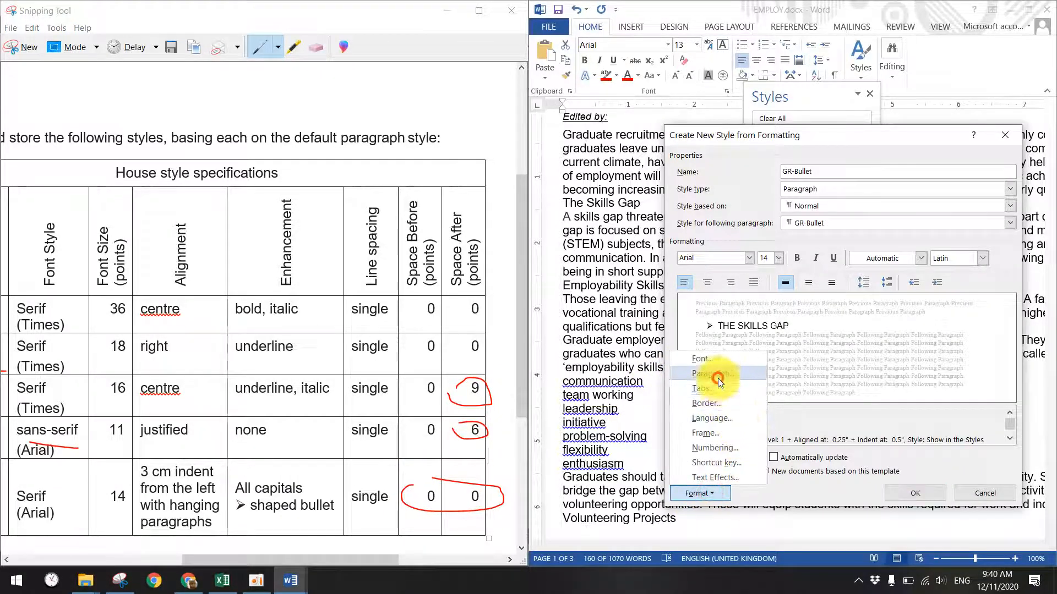
left_click(714, 373)
left_click(703, 324)
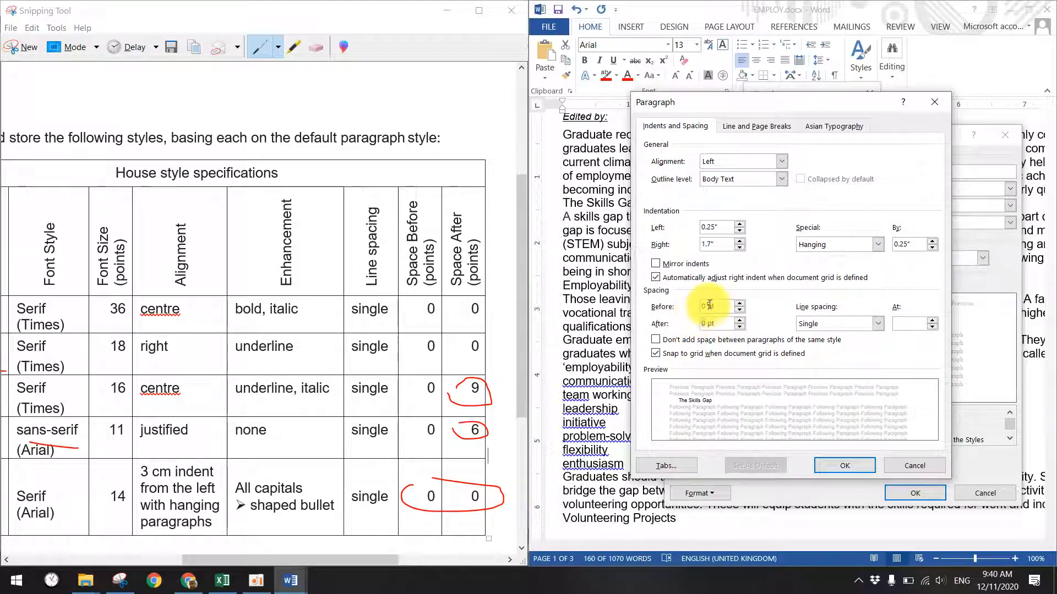
left_click(841, 467)
left_click(902, 496)
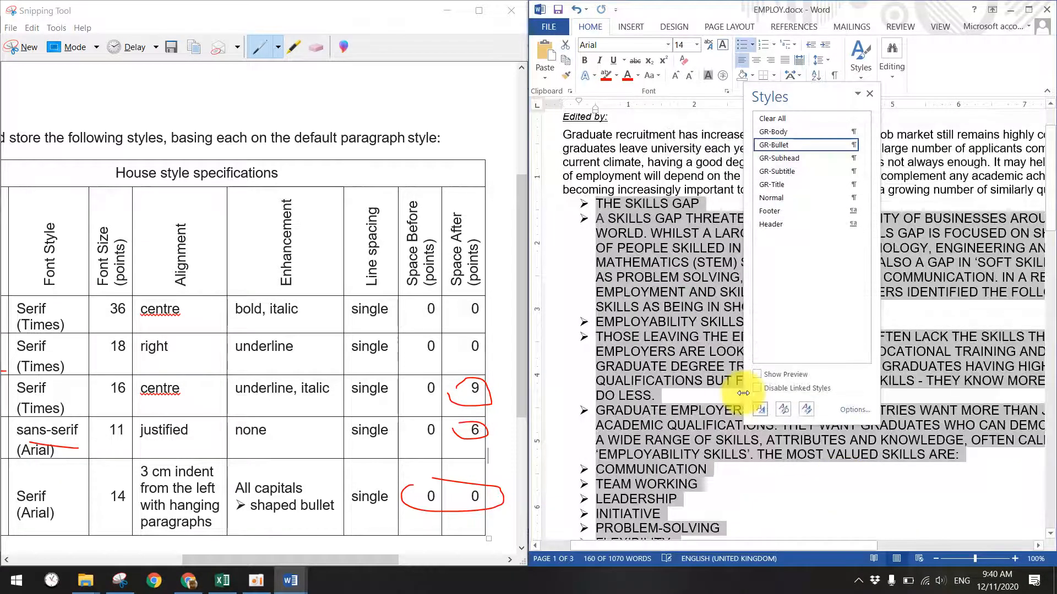
- Close the annotated specification screenshot without saving
left_click(648, 262)
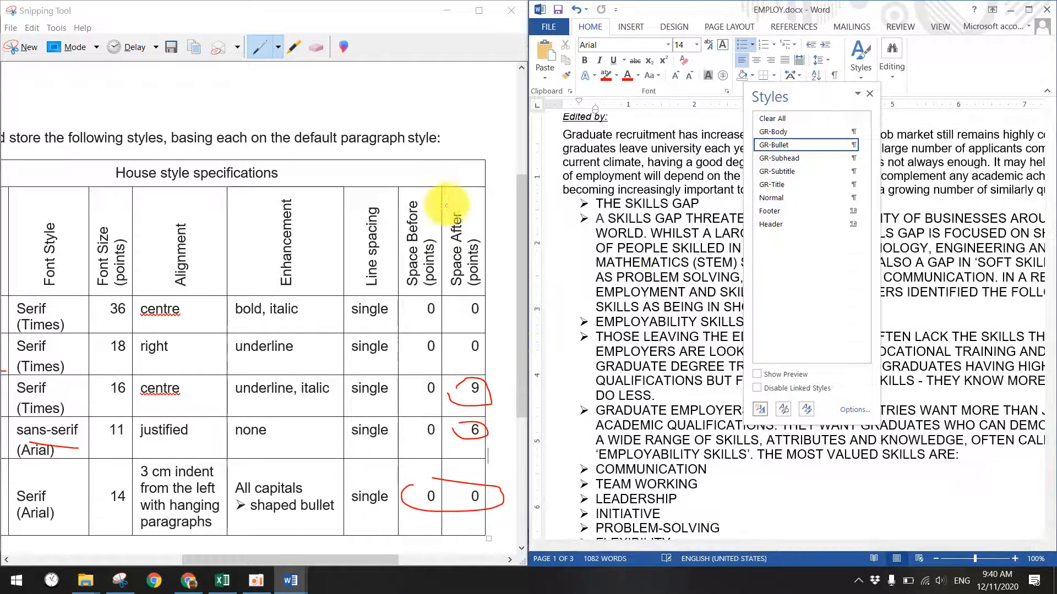
left_click(511, 11)
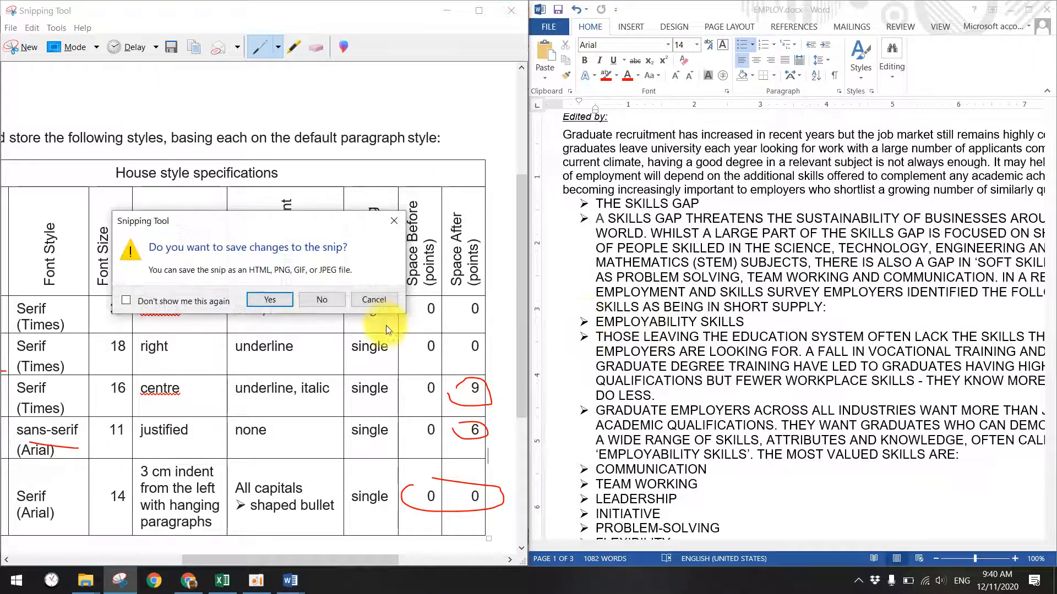
left_click(321, 300)
- Bring Question Paper.docx forward and snap it to the left half of the screen
mouse_move(280, 572)
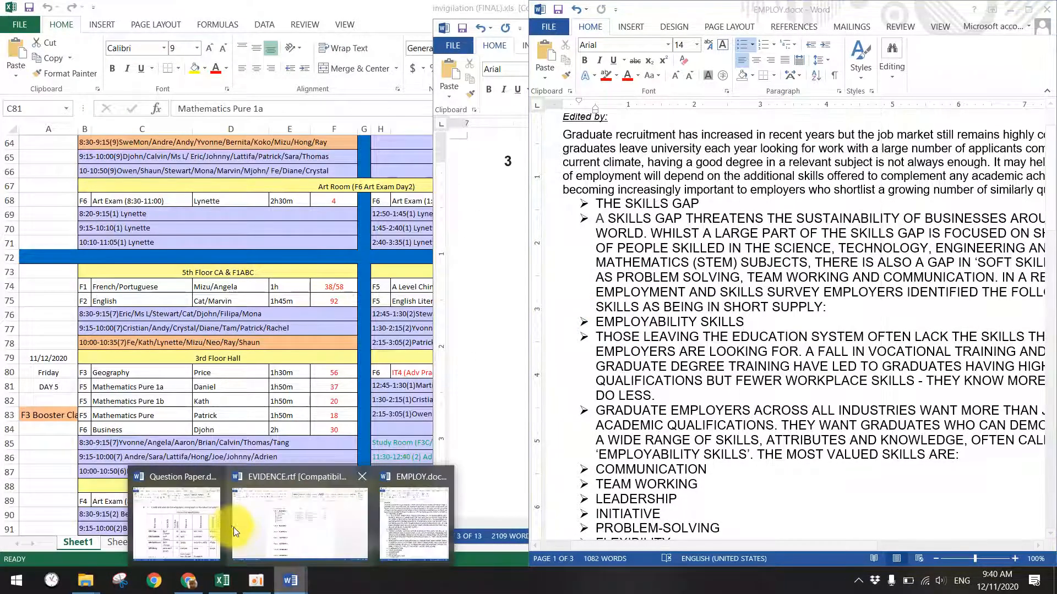
left_click(283, 520)
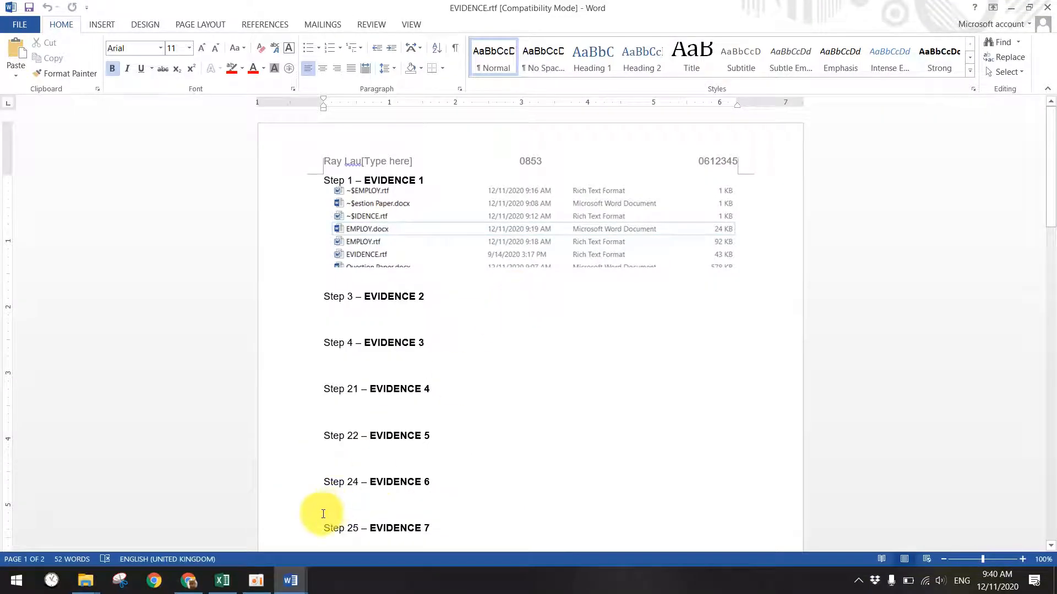
mouse_move(283, 570)
left_click(207, 524)
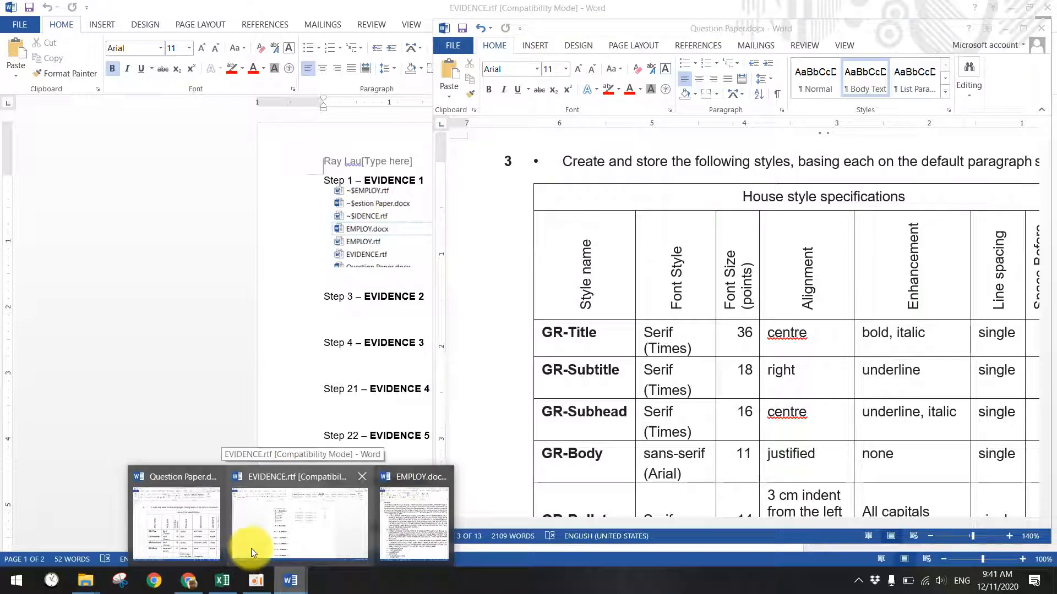
mouse_move(252, 548)
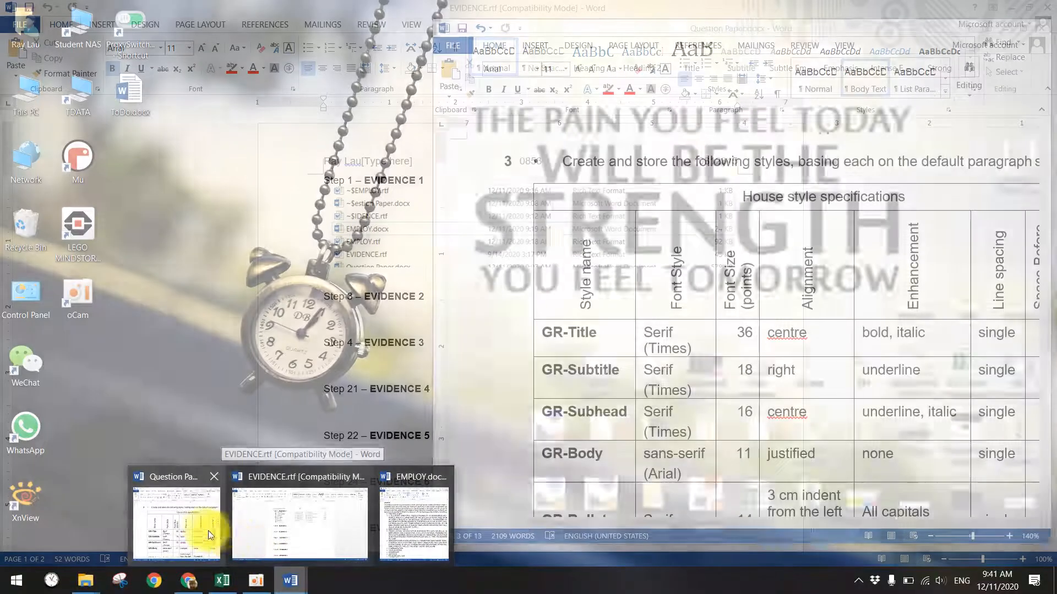
left_click(208, 530)
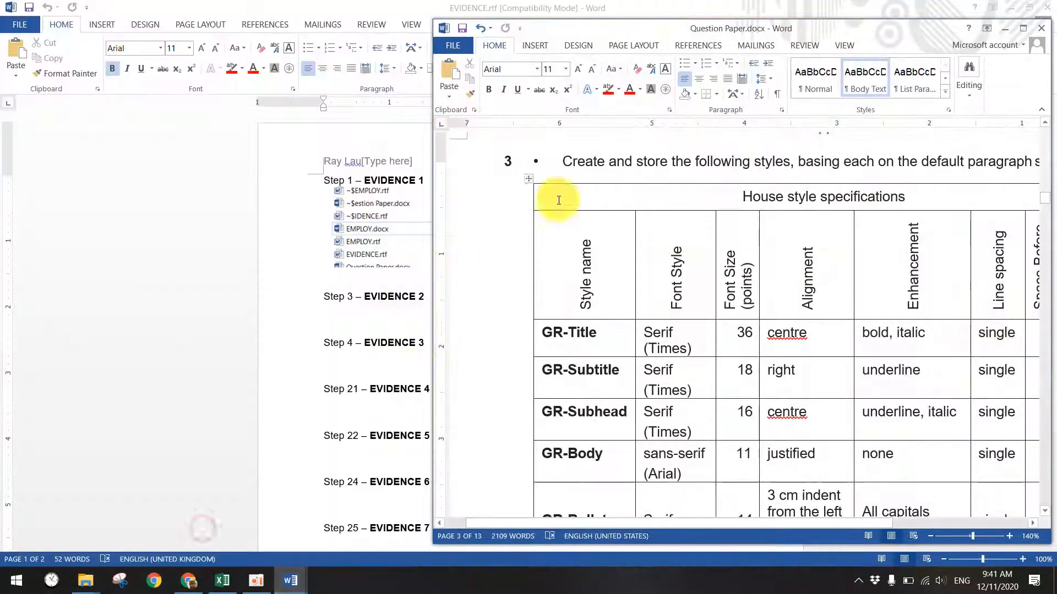
left_click_drag(657, 26, 0, 32)
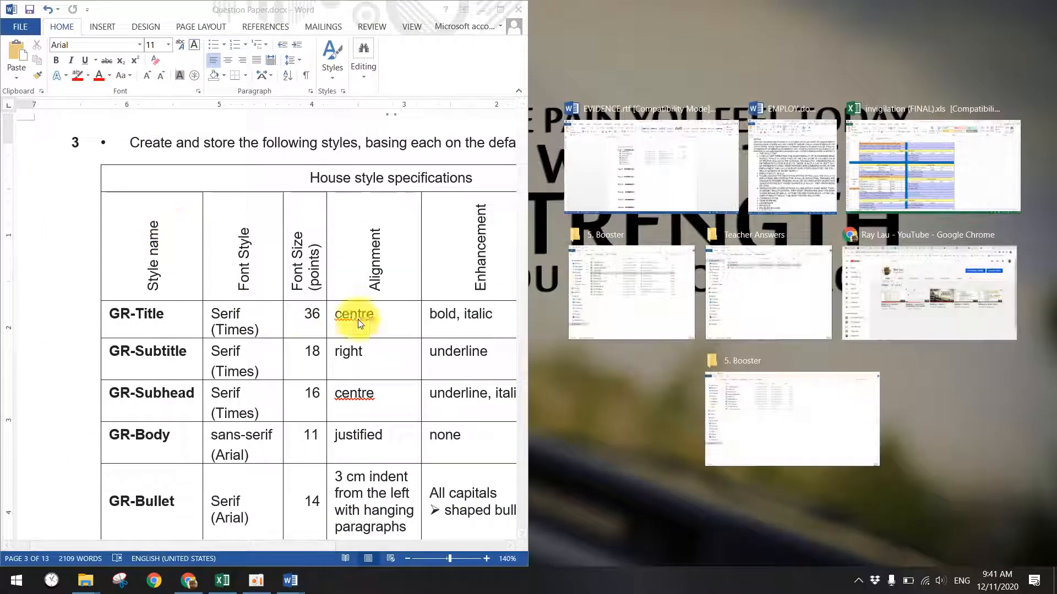
- Snap EMPLOY.docx to the right half and scroll the Question Paper to Evidence 2
left_click(771, 147)
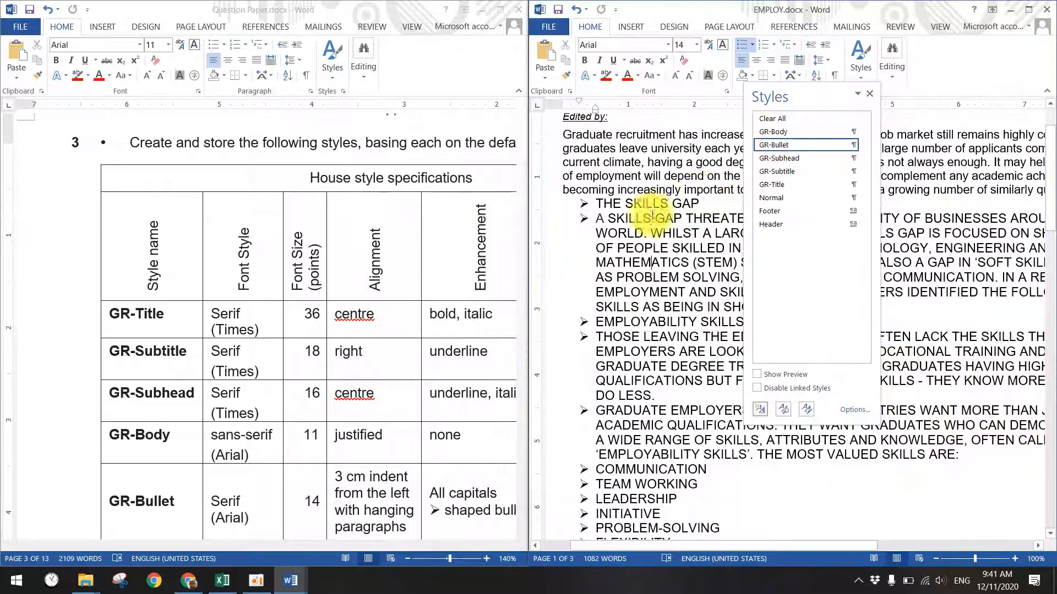
left_click(869, 94)
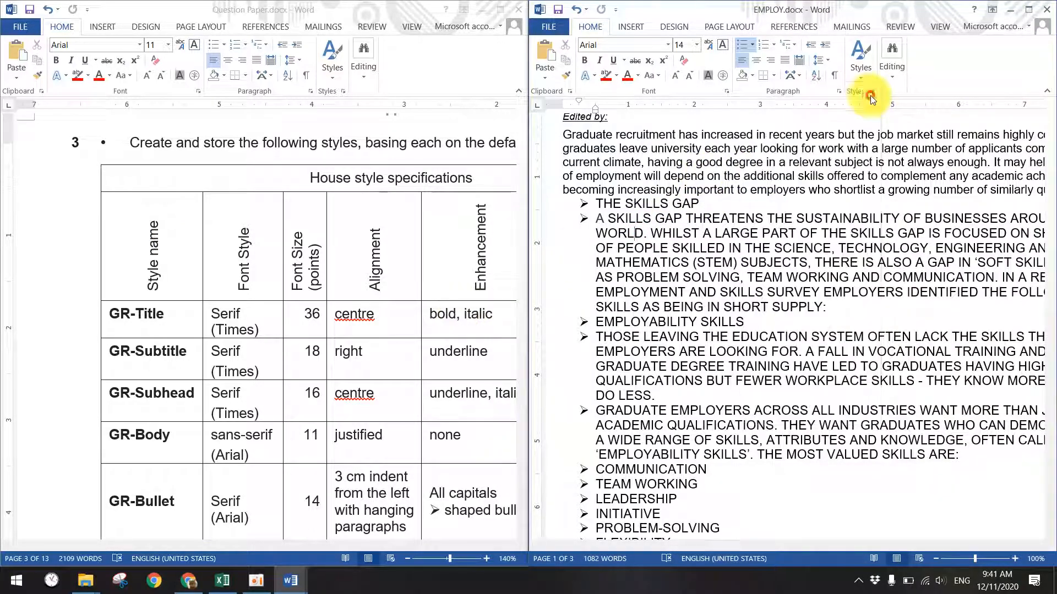
scroll(332, 366, "down", 1)
scroll(331, 367, "down", 4)
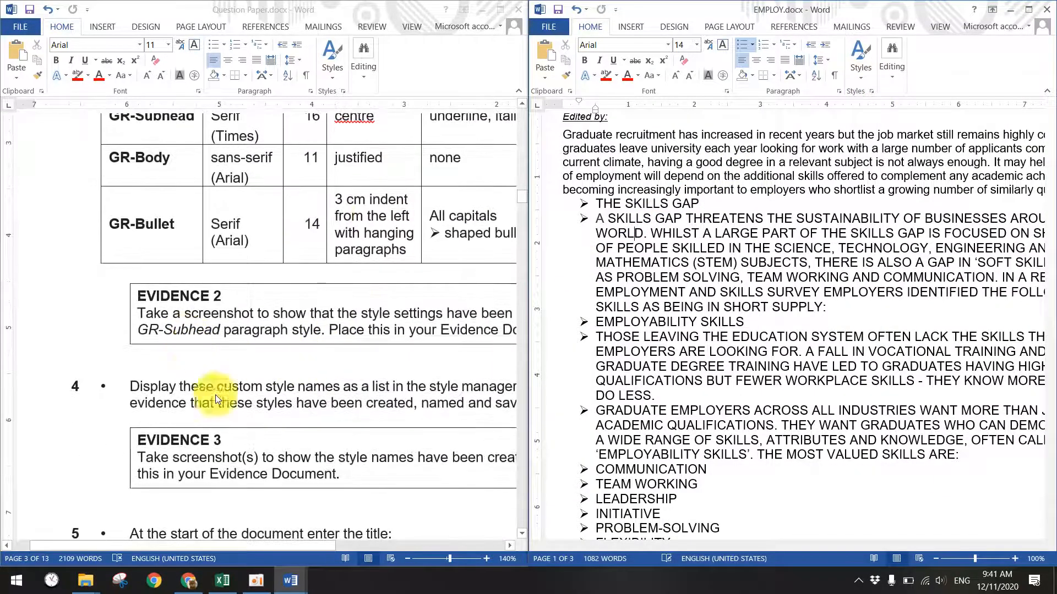
- Highlight GR-Subhead in yellow in Evidence 2 and reopen EMPLOY's Styles list
left_click_drag(248, 545, 296, 544)
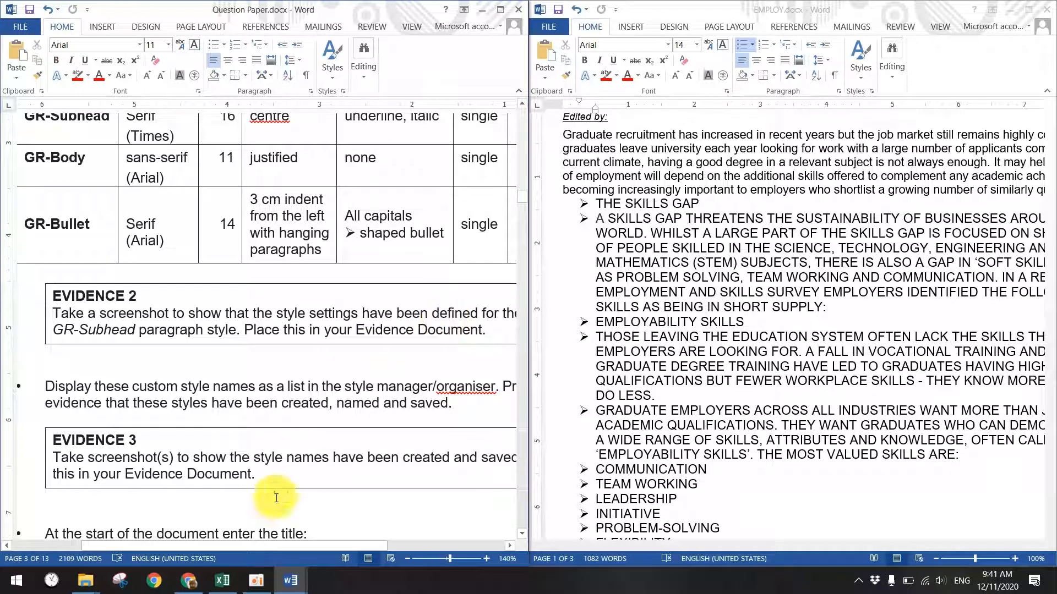
mouse_move(252, 545)
left_mouse_down()
mouse_move(282, 543)
mouse_move(249, 537)
left_mouse_up()
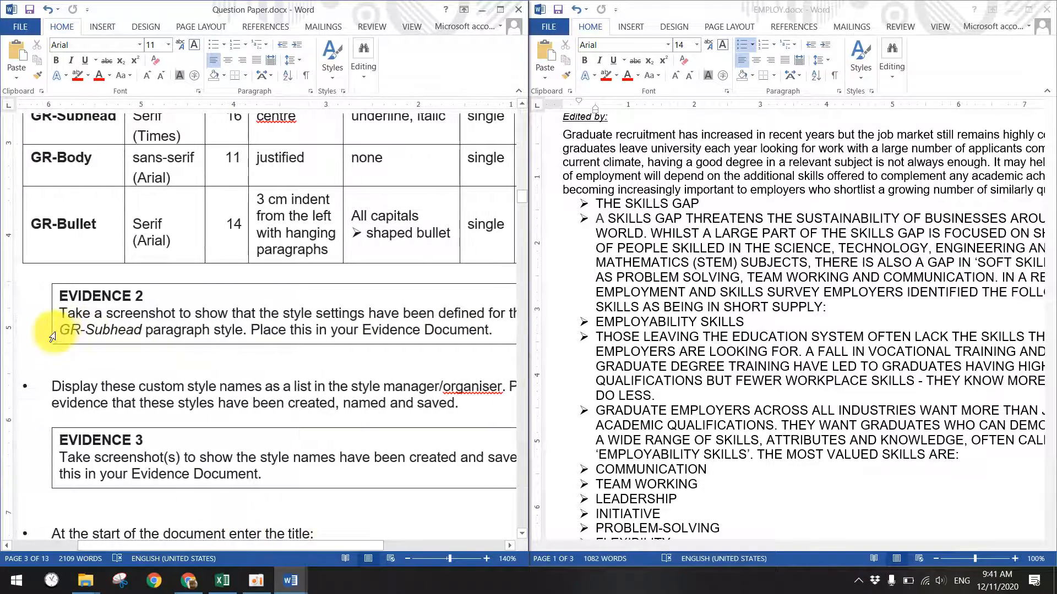
left_click_drag(60, 330, 144, 330)
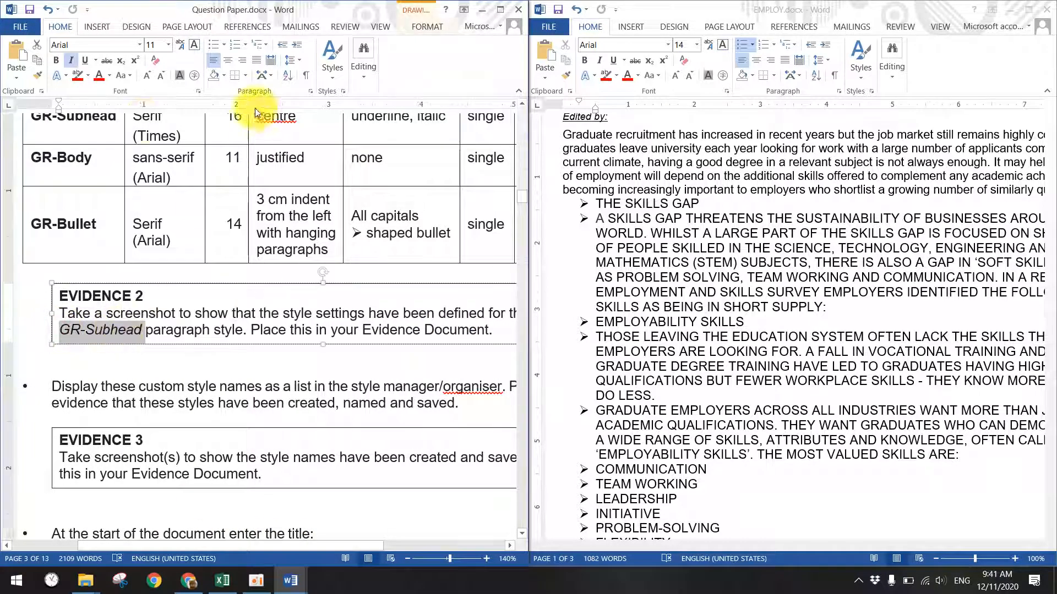
left_click(90, 78)
left_click(99, 98)
left_click(89, 307)
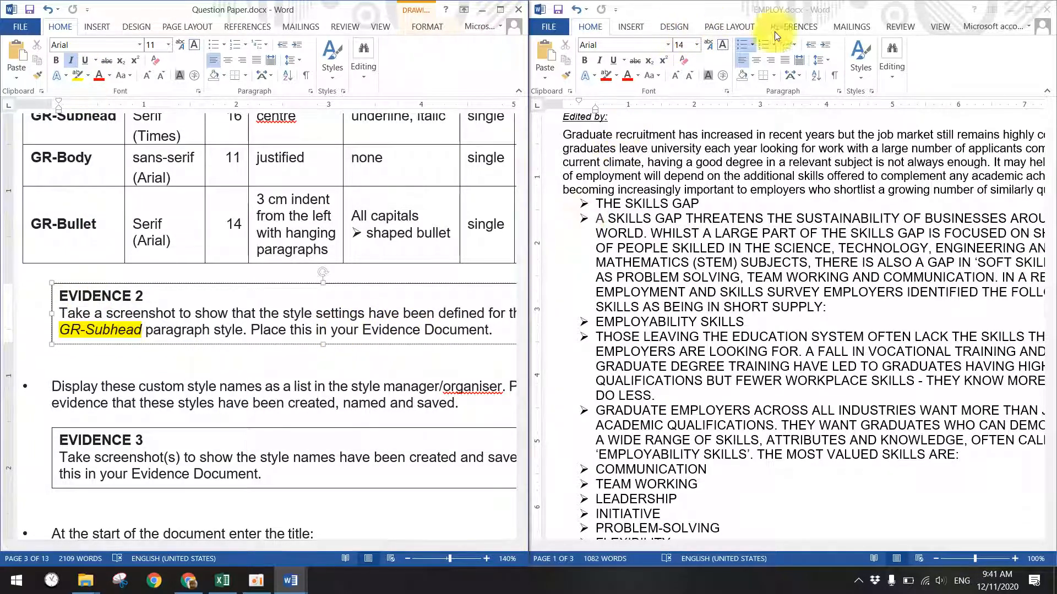
left_click(856, 80)
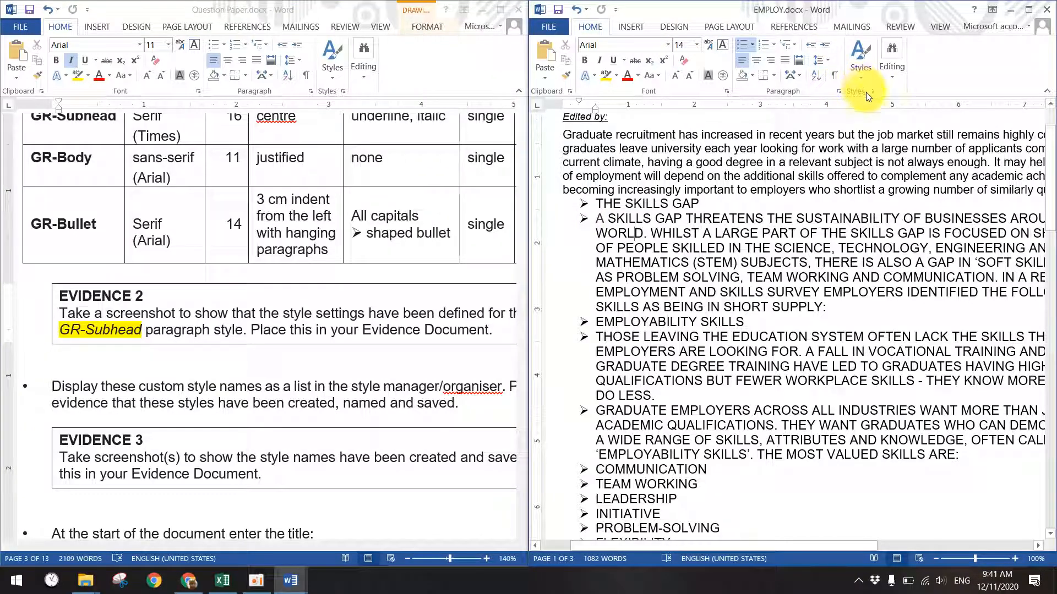
left_click(870, 91)
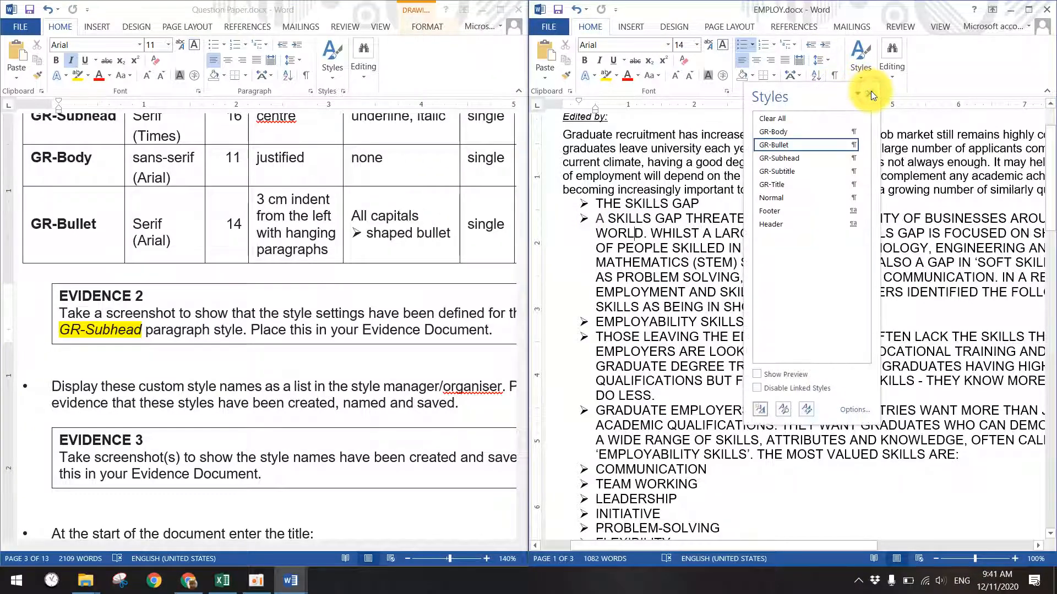
- Open the Modify Style settings for GR-Subtitle and move the dialog aside
left_click(779, 175)
left_click(852, 171)
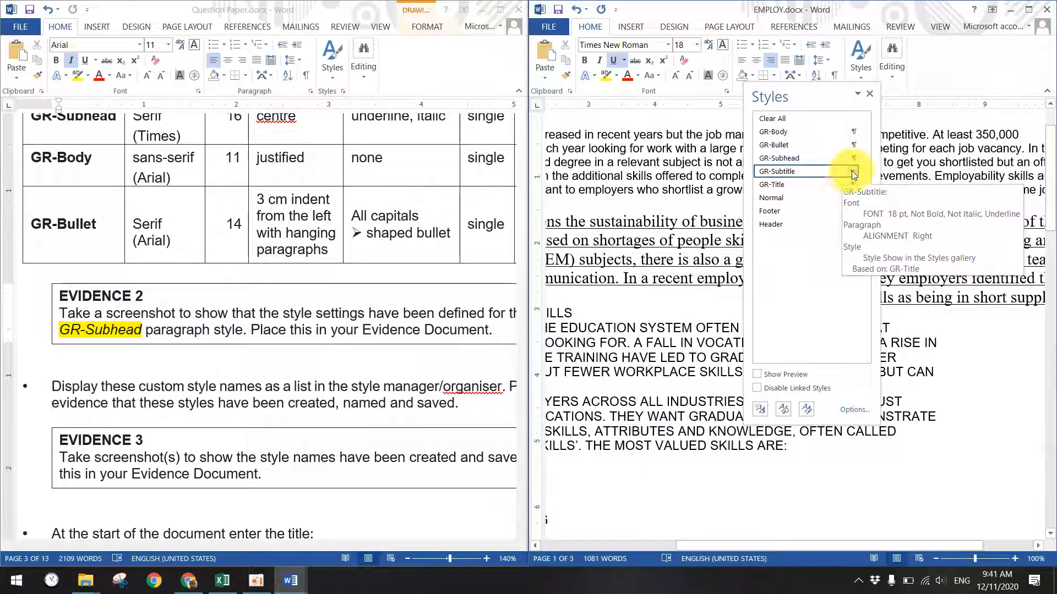
left_click(716, 201)
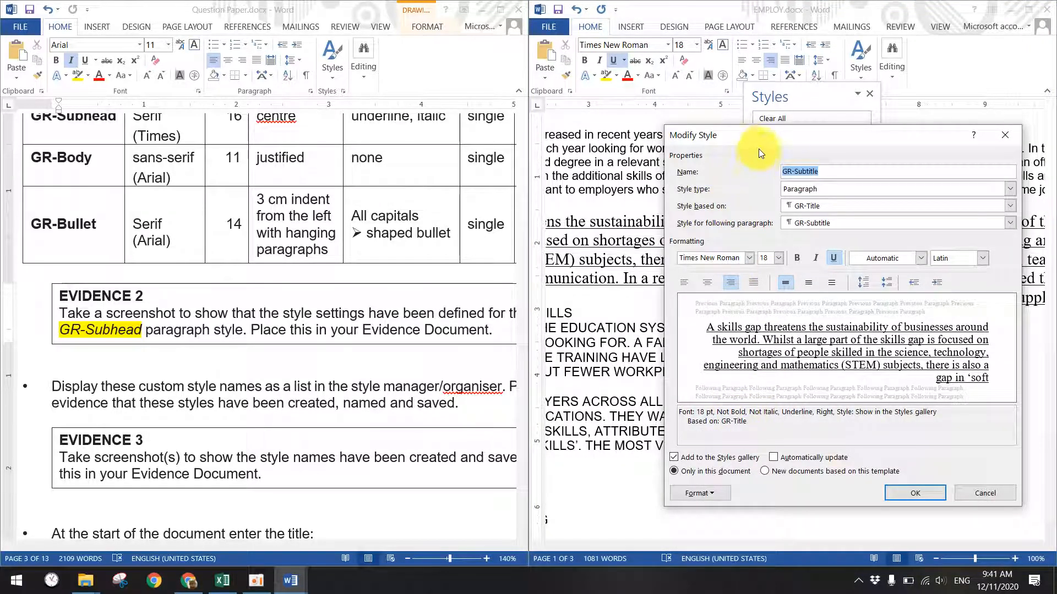
left_click_drag(773, 134, 672, 146)
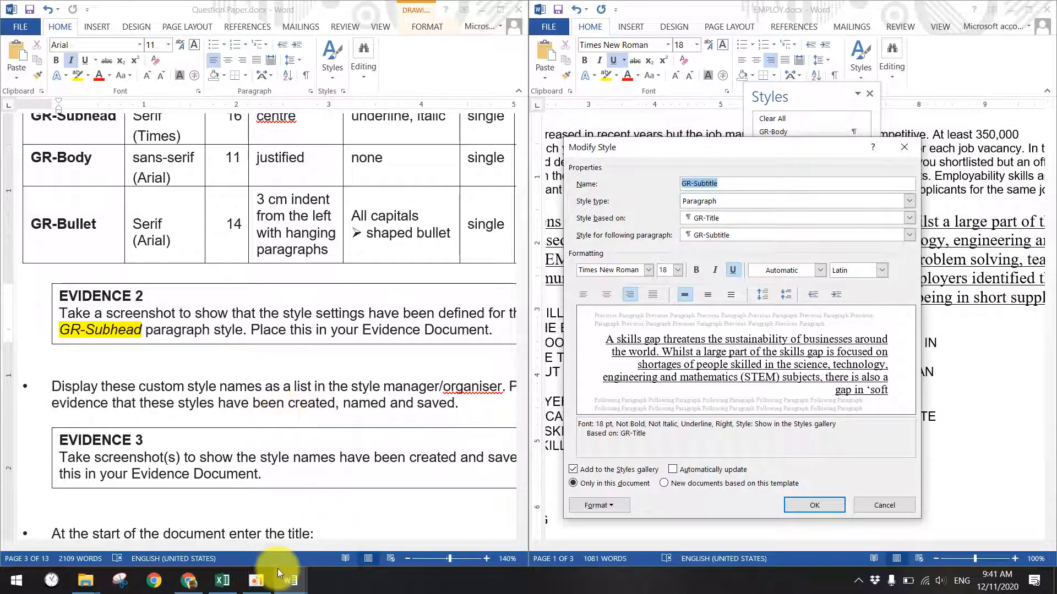
- Cancel the GR-Subtitle dialog unchanged and go to the empty line under Step 3 – EVIDENCE 2
left_click(291, 579)
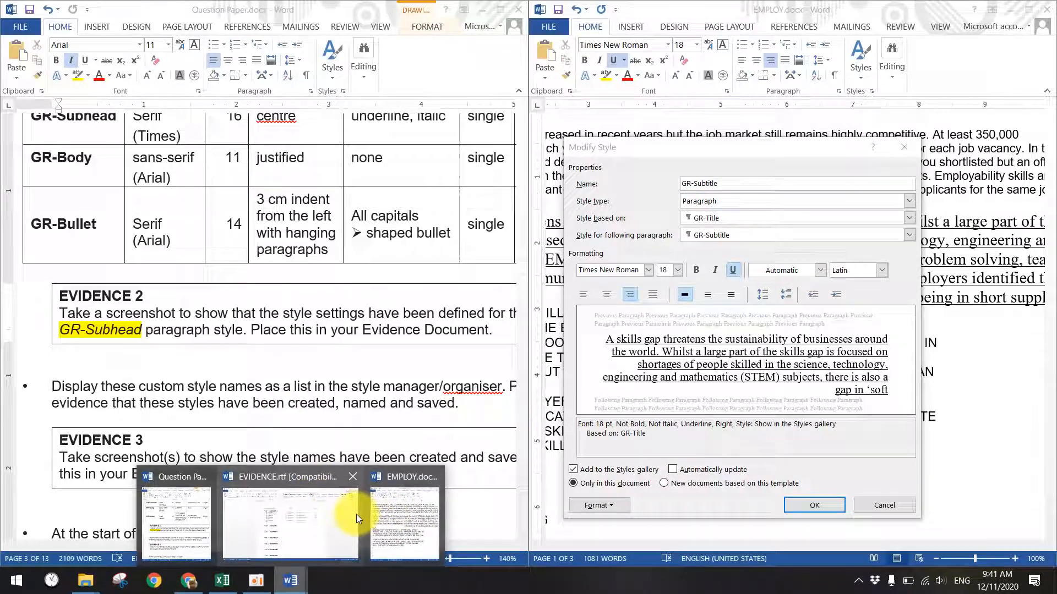
left_click(297, 515)
left_click(359, 306)
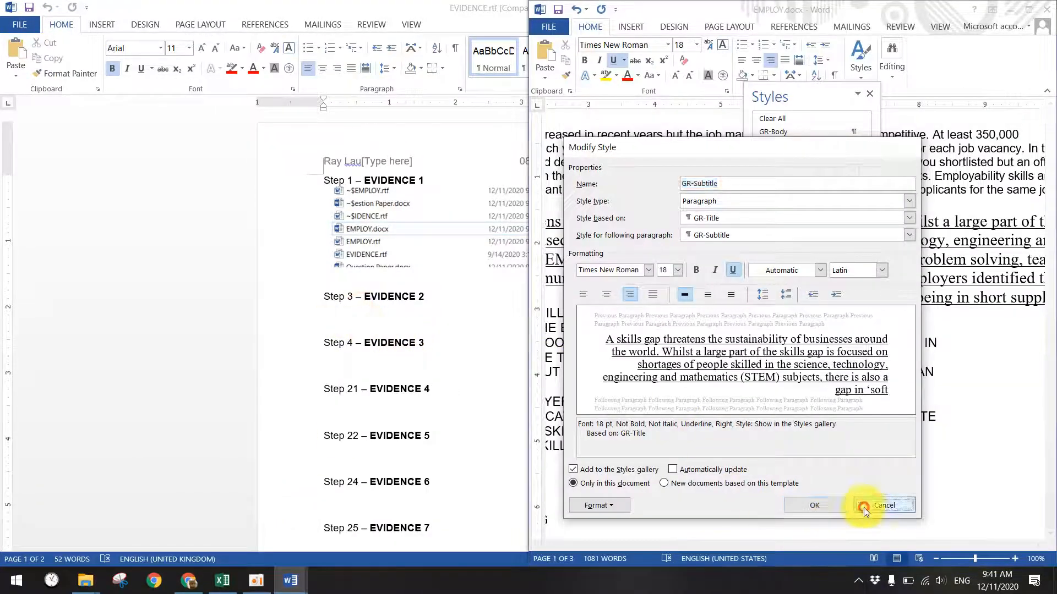
left_click(866, 505)
left_click(399, 319)
left_click(344, 313)
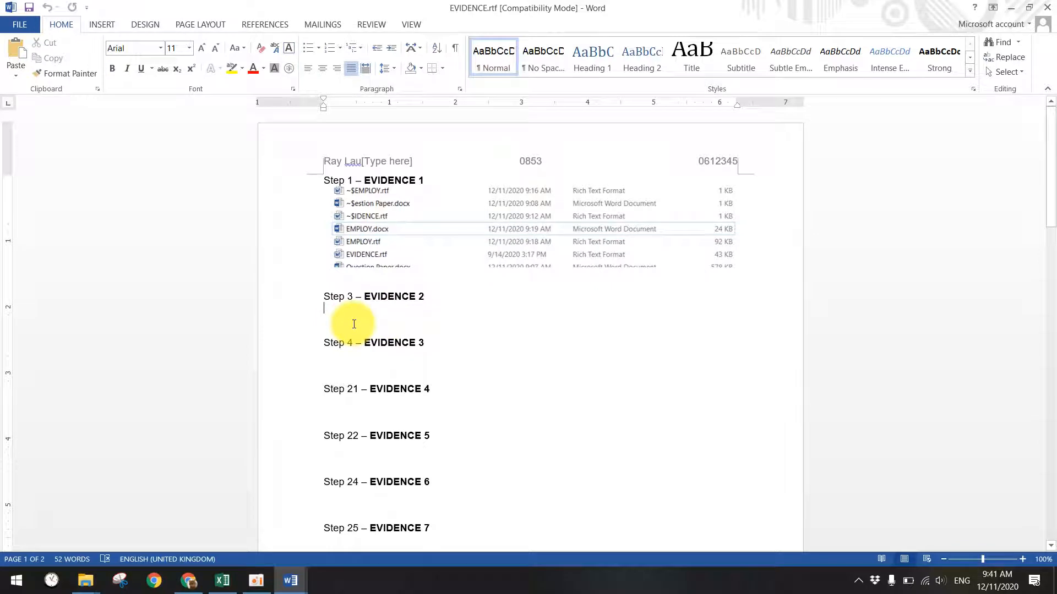
- Paste the screenshot under Step 3 – EVIDENCE 2 and crop it to the Modify Style dialog
key("ctrl+v")
left_click(423, 360)
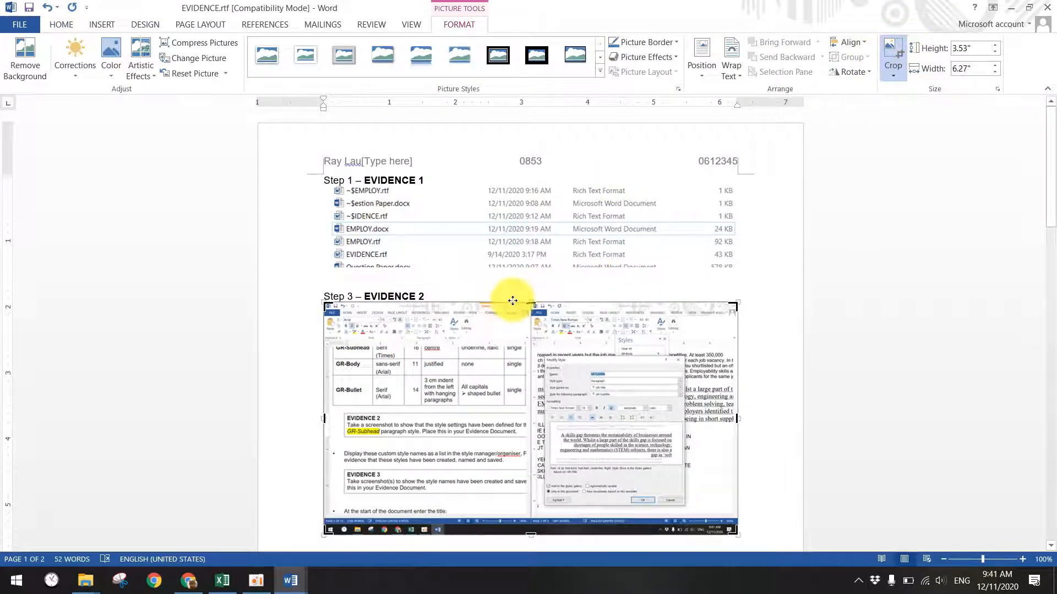
left_click_drag(322, 416, 501, 409)
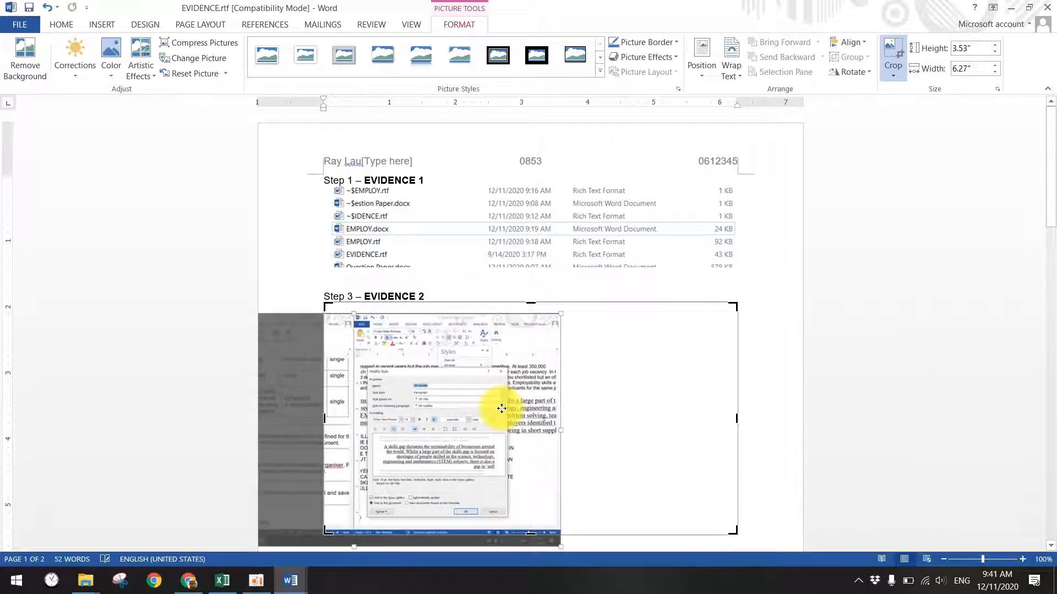
key("ctrl+z")
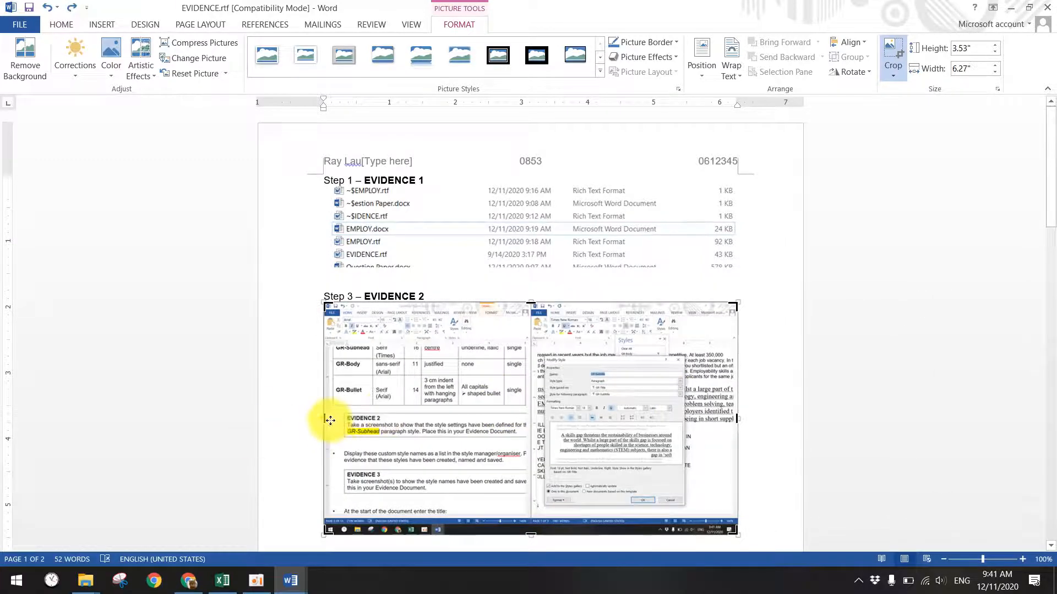
left_click_drag(322, 419, 543, 424)
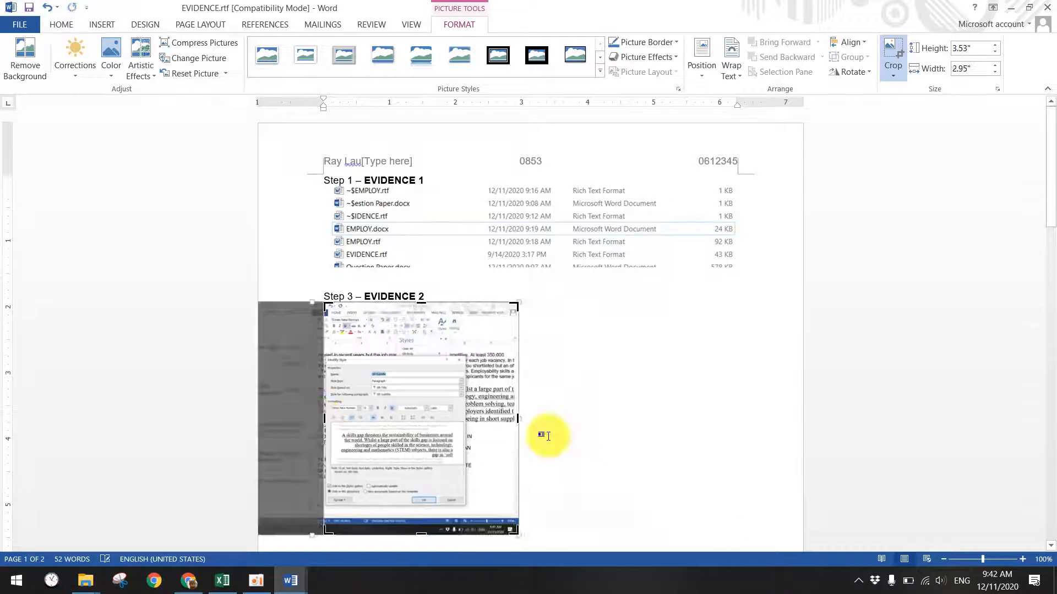
left_click_drag(422, 534, 422, 502)
left_click_drag(518, 401, 464, 404)
left_click_drag(390, 300, 389, 352)
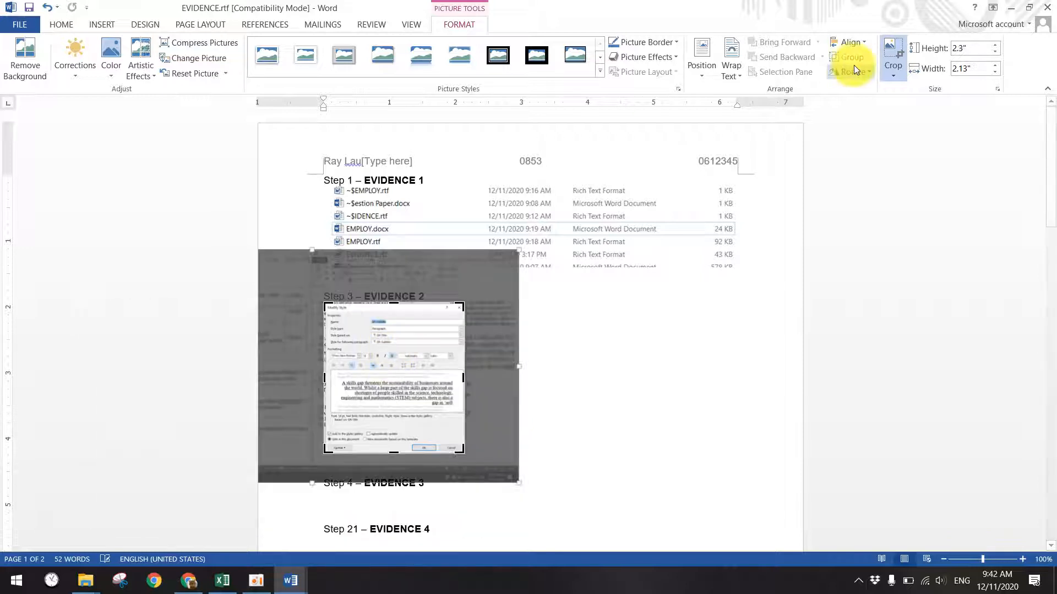
left_click(896, 48)
- Enlarge the cropped dialog picture to about 5.66" by 5.25"
left_click(516, 275)
left_click(418, 320)
scroll(434, 347, "down", 2)
left_click(464, 388)
left_click_drag(464, 398, 670, 462)
scroll(559, 403, "down", 5)
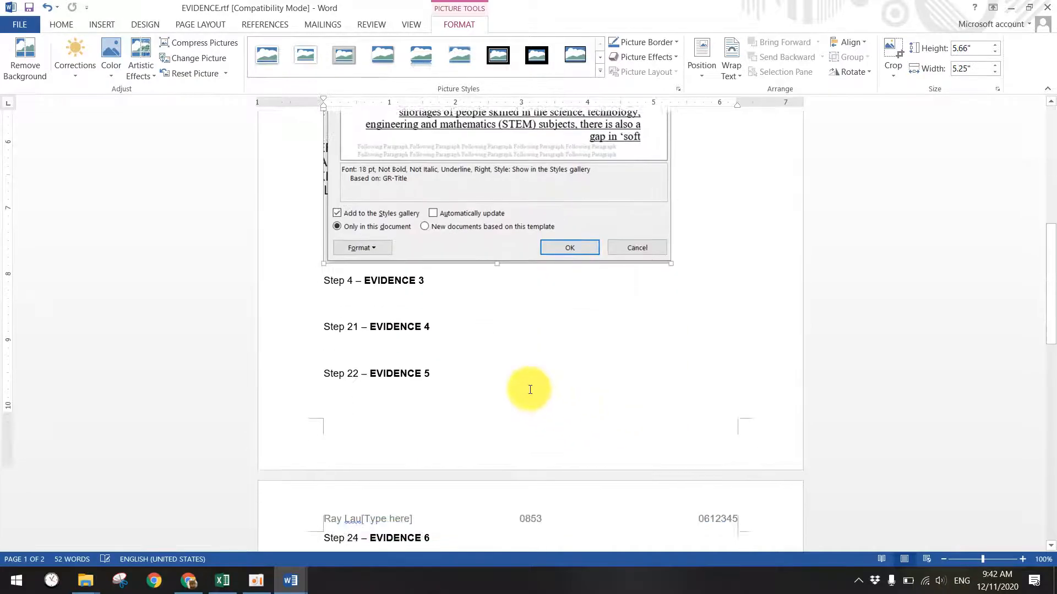
- Switch to the Question Paper and zoom it out to 100%
left_click(298, 587)
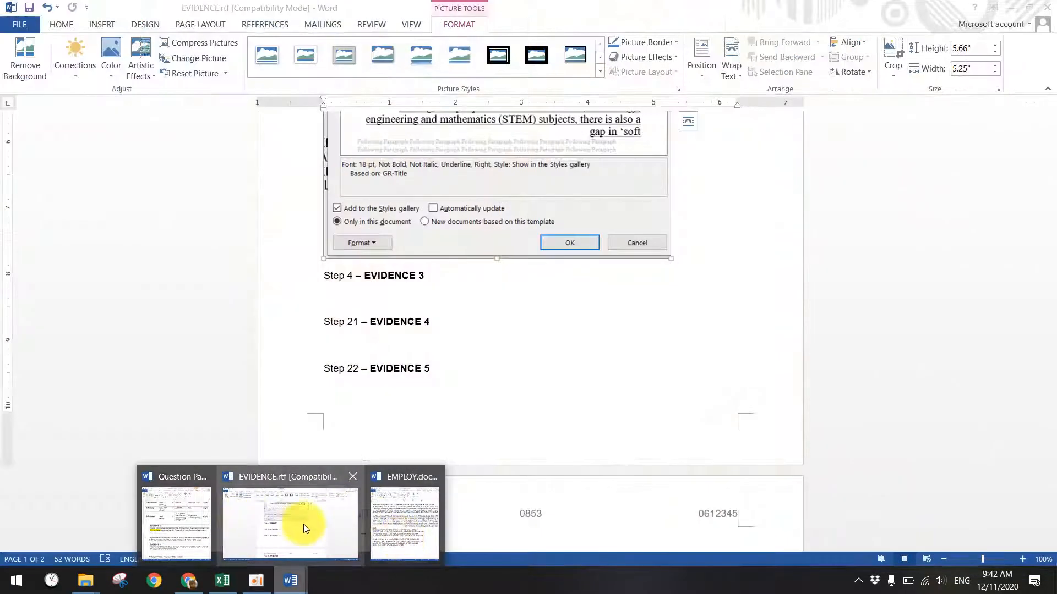
left_click(198, 520)
scroll(330, 369, "down", 3)
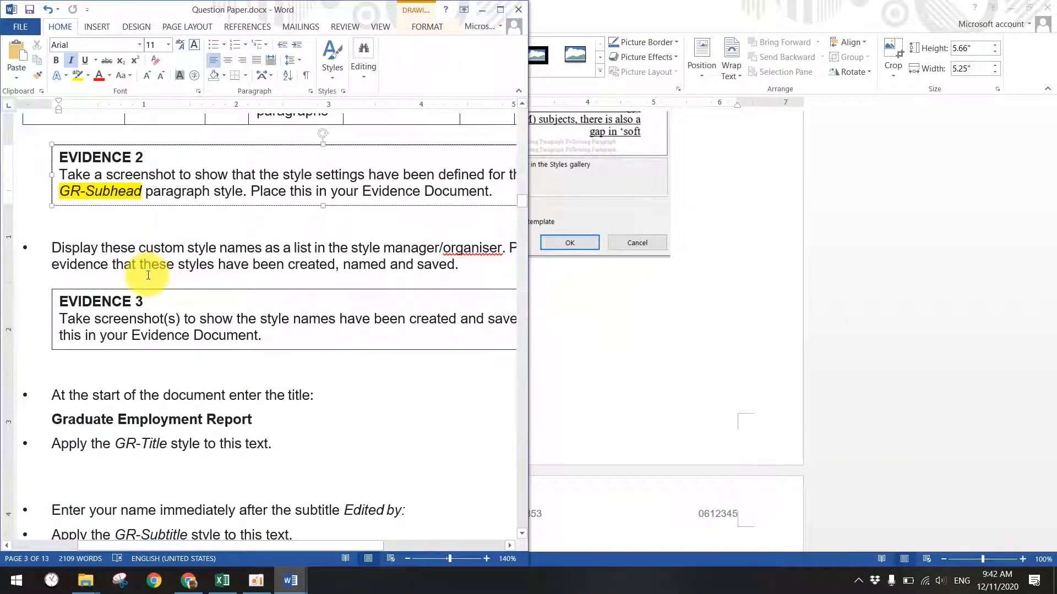
left_click_drag(365, 246, 433, 266)
left_click(419, 273)
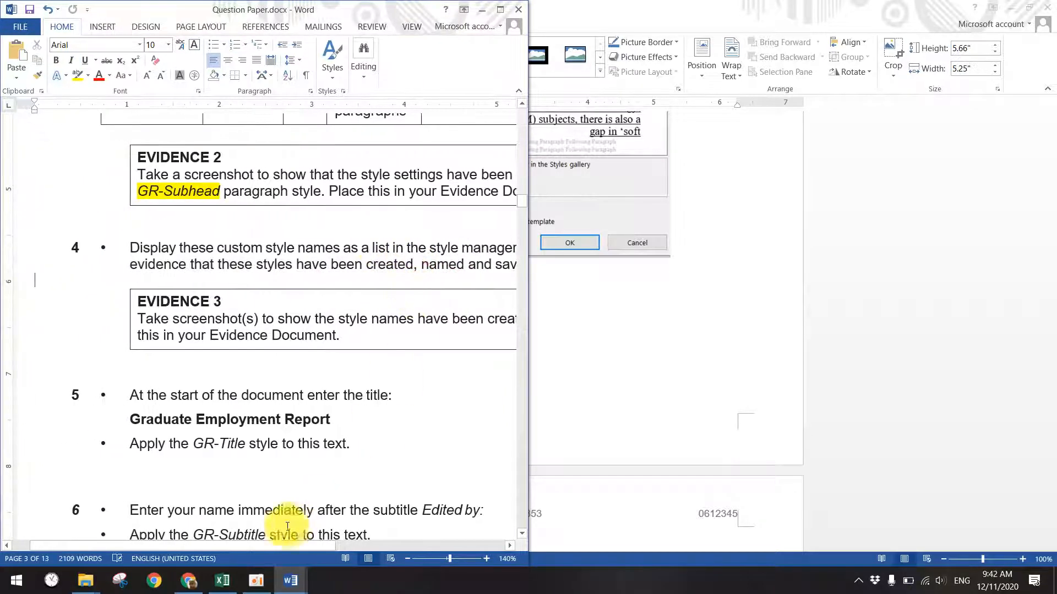
left_click(410, 558)
left_click(410, 558)
left_click(410, 558)
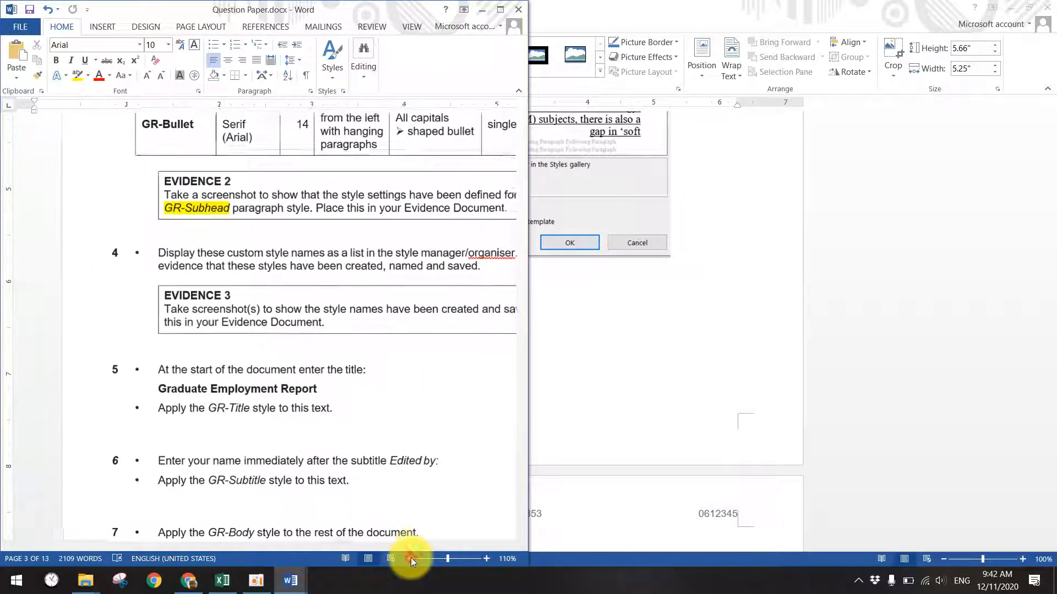
left_click(410, 558)
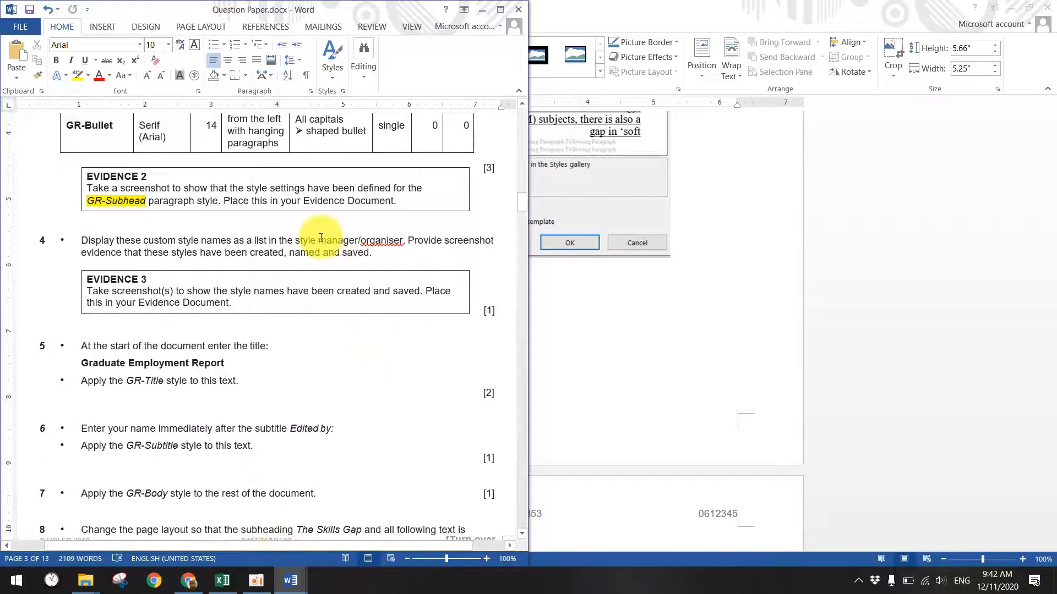
- Highlight manager/organiser in yellow, then bring EMPLOY and EVIDENCE.rtf forward
left_click_drag(319, 240, 403, 240)
left_click(77, 75)
left_click(453, 242)
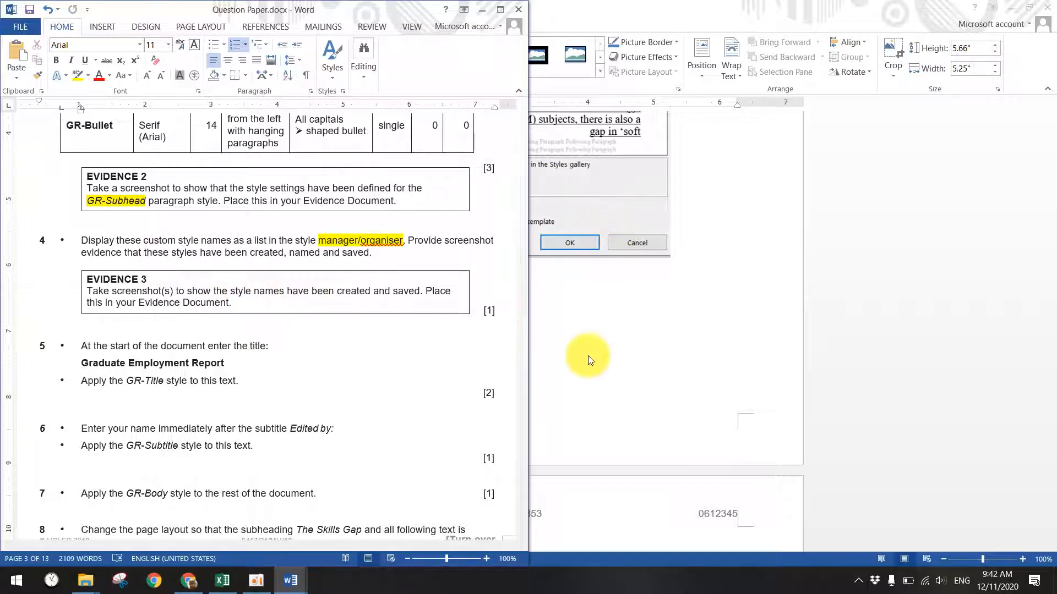
mouse_move(297, 580)
left_click(330, 528)
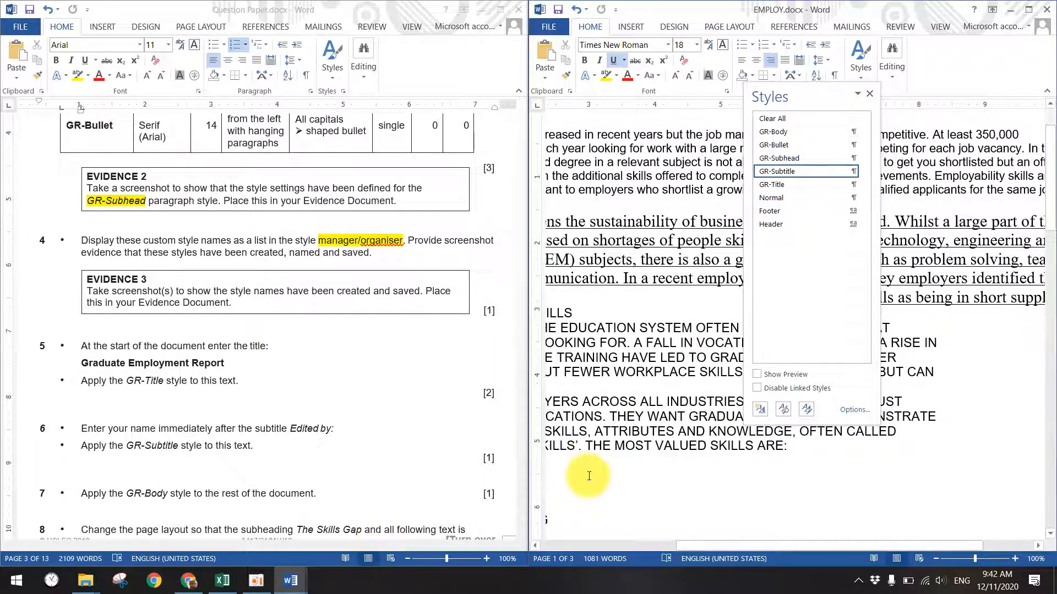
mouse_move(300, 578)
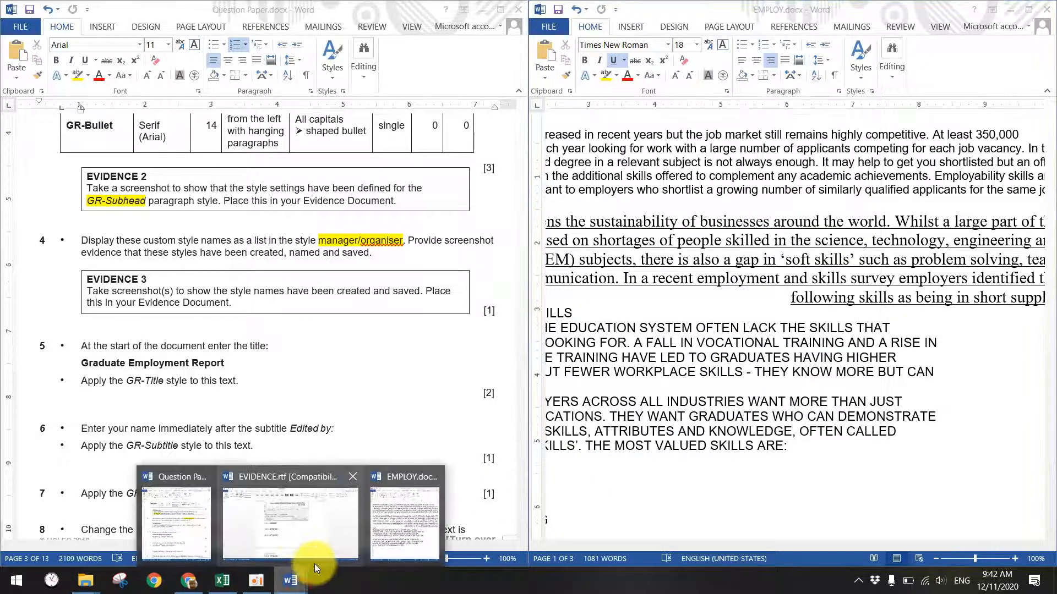
left_click(297, 534)
- Paste the styles-list screenshot under Step 4 – EVIDENCE 3 and crop it to the Styles pane
left_click(350, 299)
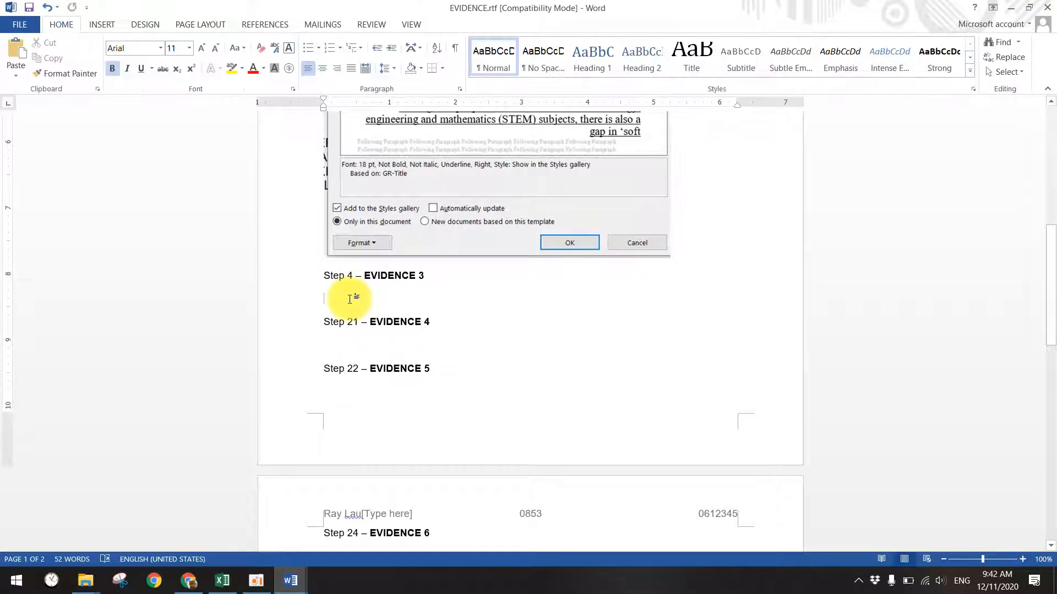
key("ctrl+v")
left_click(432, 325)
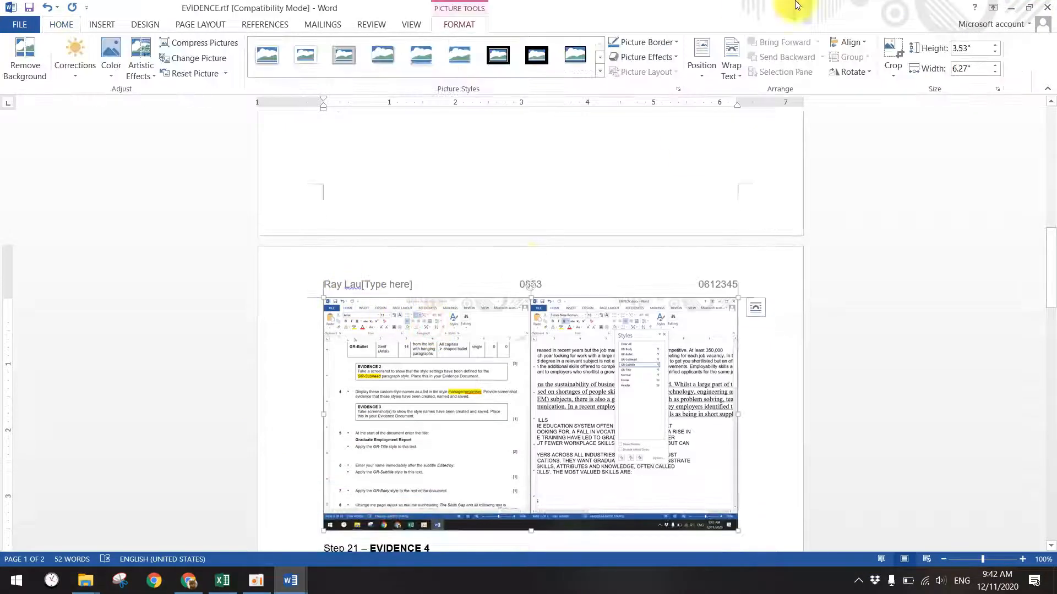
left_click(884, 51)
left_click_drag(326, 416, 615, 417)
left_click_drag(446, 414, 378, 414)
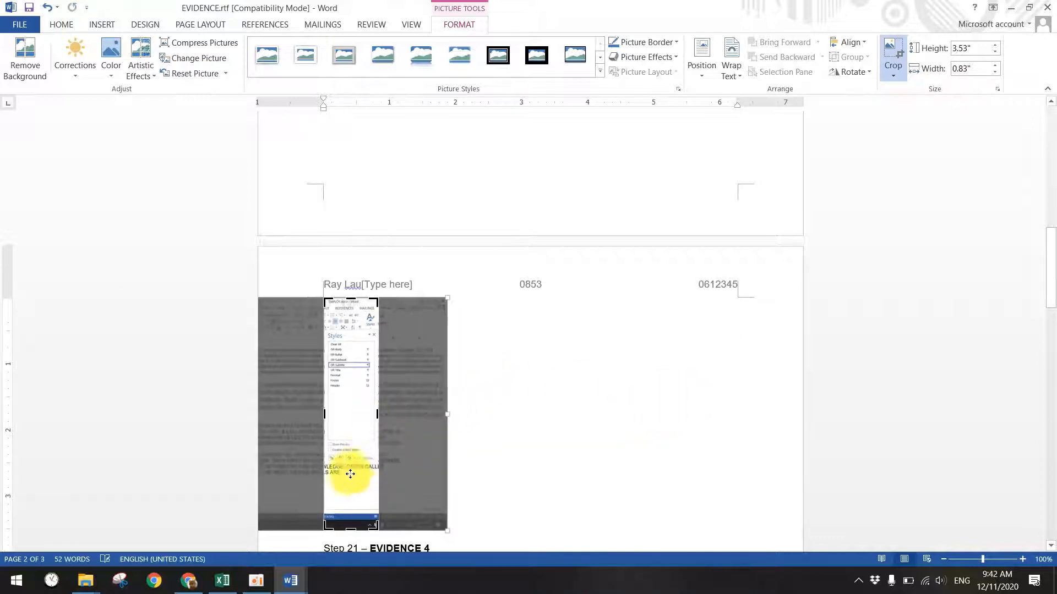
left_click_drag(350, 527, 364, 465)
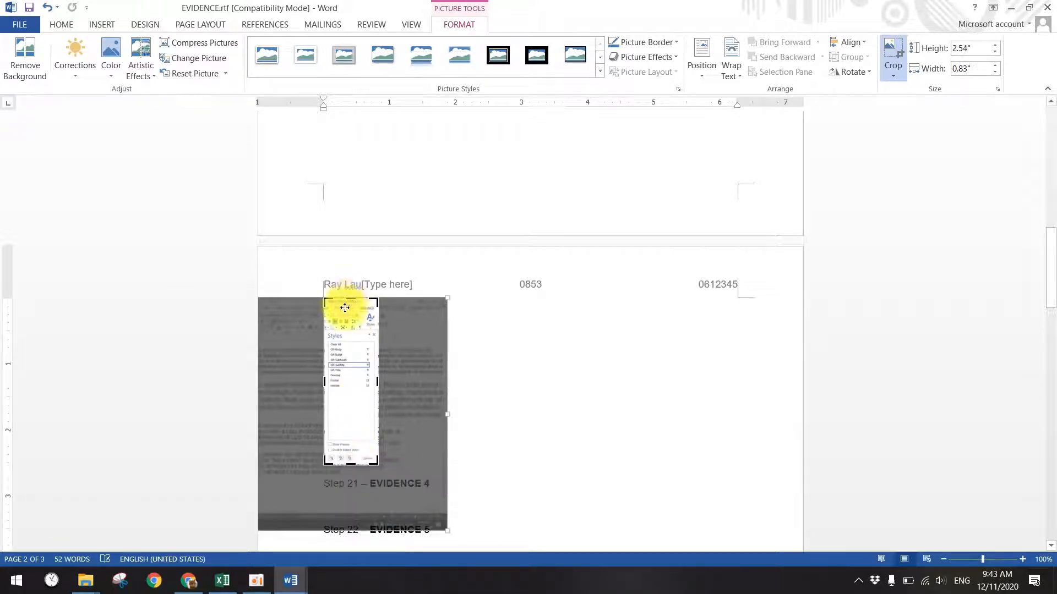
left_click_drag(346, 297, 346, 328)
left_click(886, 61)
left_click(909, 90)
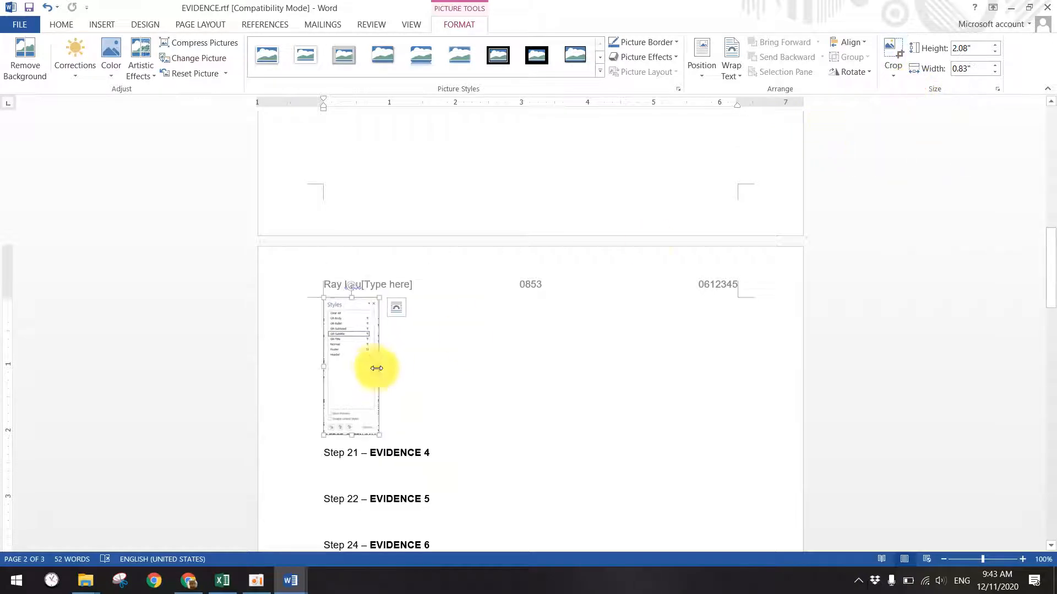
- Enlarge the cropped Styles picture, push the Step 4 heading down a line, and return to the Question Paper
scroll(379, 374, "down", 3)
left_click_drag(378, 303, 555, 396)
scroll(347, 238, "up", 12)
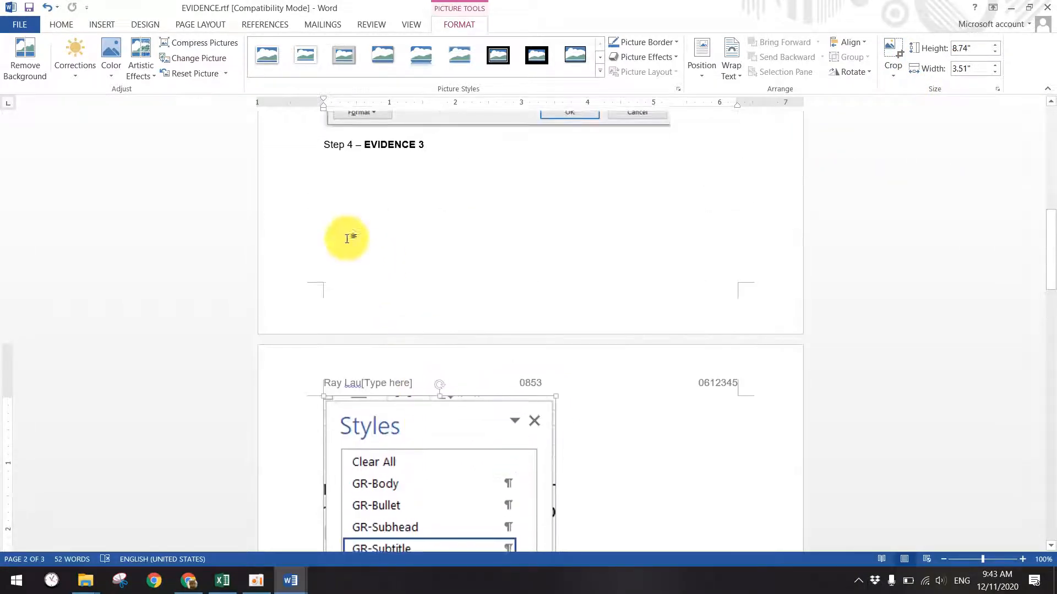
left_click(320, 411)
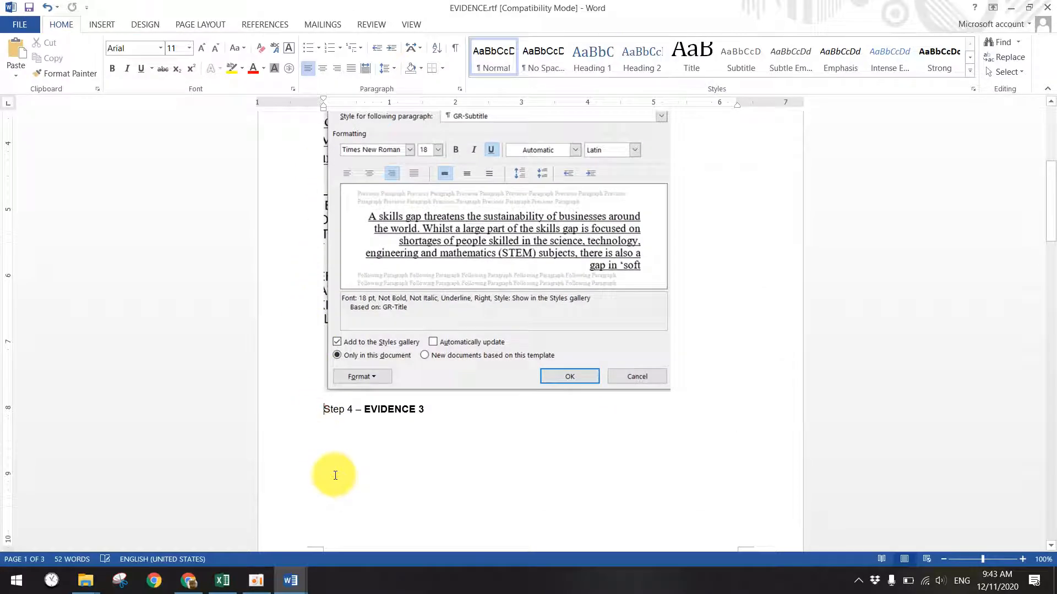
key("Return")
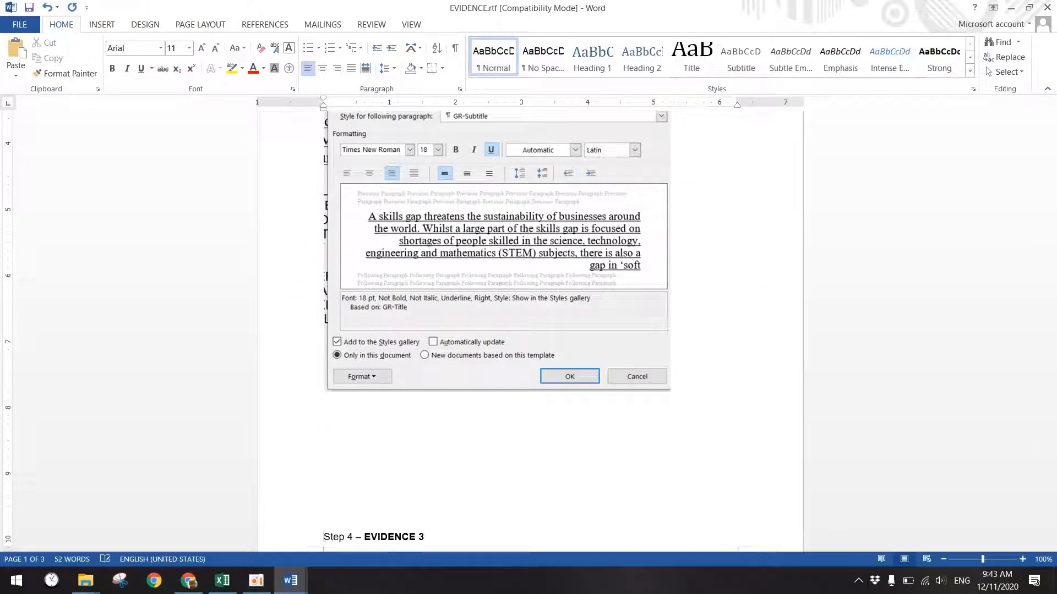
scroll(427, 303, "down", 10)
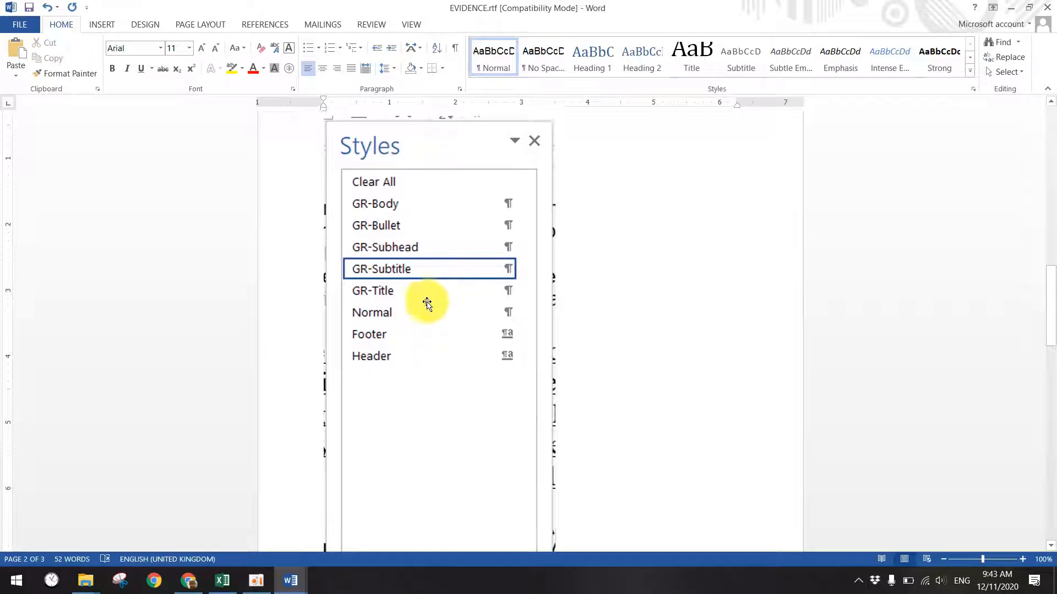
left_click(427, 303)
scroll(502, 404, "down", 4)
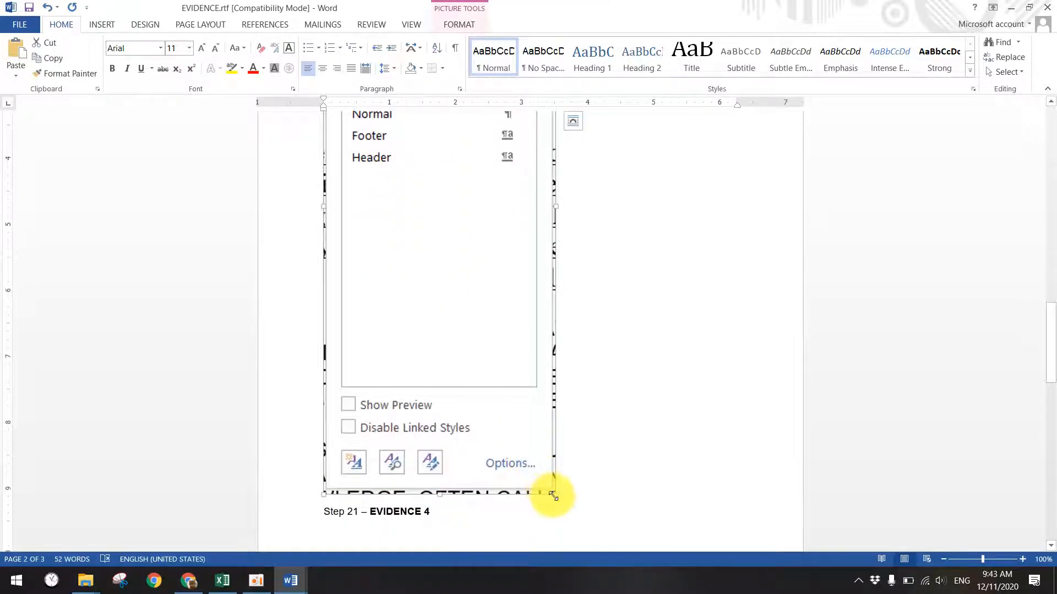
left_click_drag(554, 496, 392, 301)
scroll(358, 405, "up", 4)
left_click(306, 584)
left_click(235, 529)
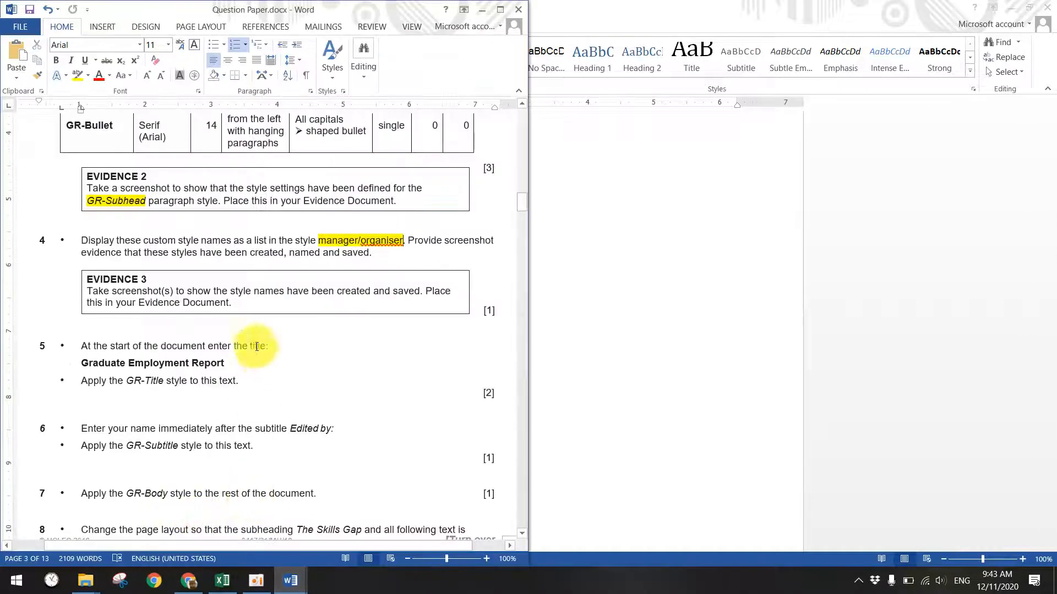
- Copy the title 'Graduate Employment Report' from task 5 of the Question Paper
scroll(139, 301, "down", 2)
left_click_drag(128, 278, 207, 280)
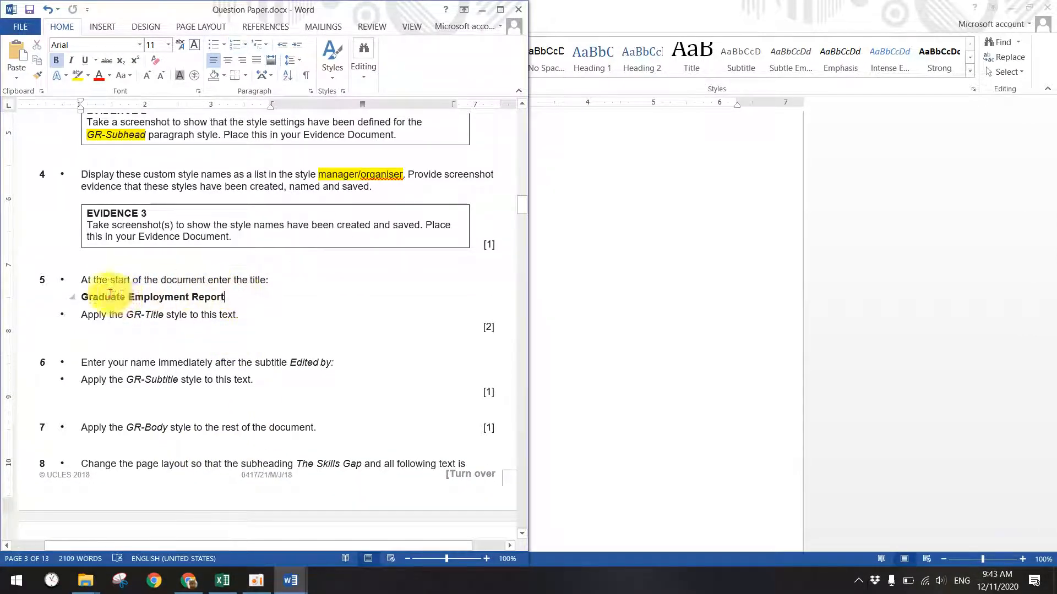
left_click_drag(82, 297, 223, 297)
right_click(163, 297)
left_click(205, 322)
left_click(131, 317)
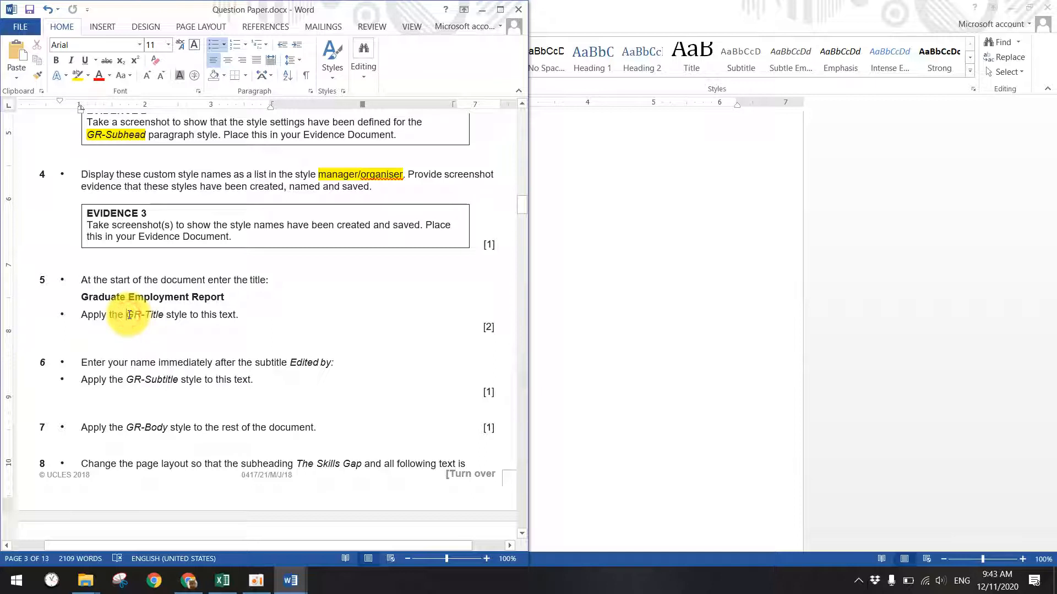
double_click(142, 316)
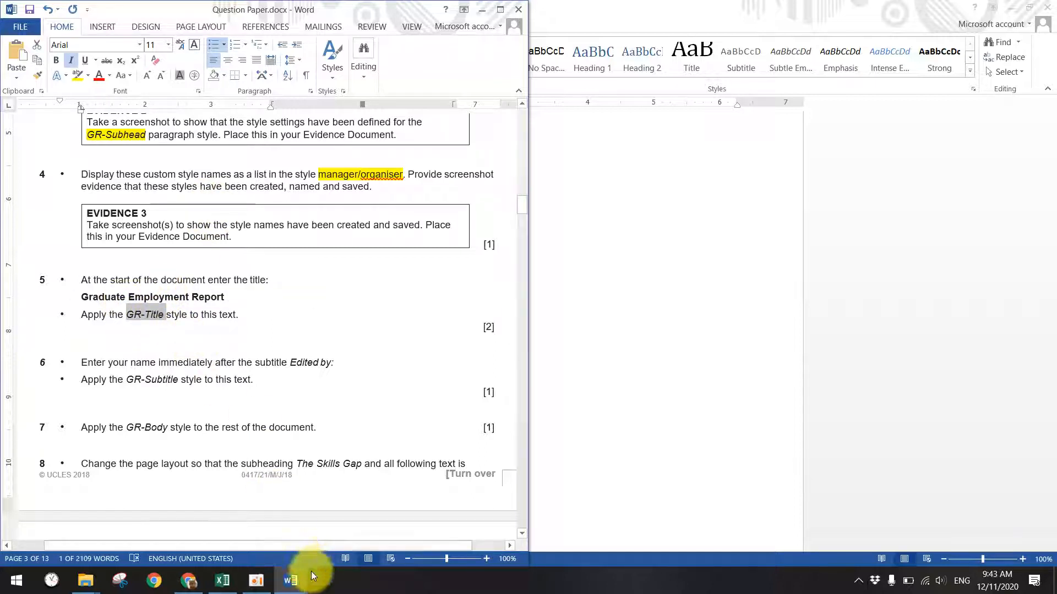
- Maximise the EMPLOY.docx window and hide its Styles pane
mouse_move(290, 581)
left_click(399, 531)
left_click(644, 176)
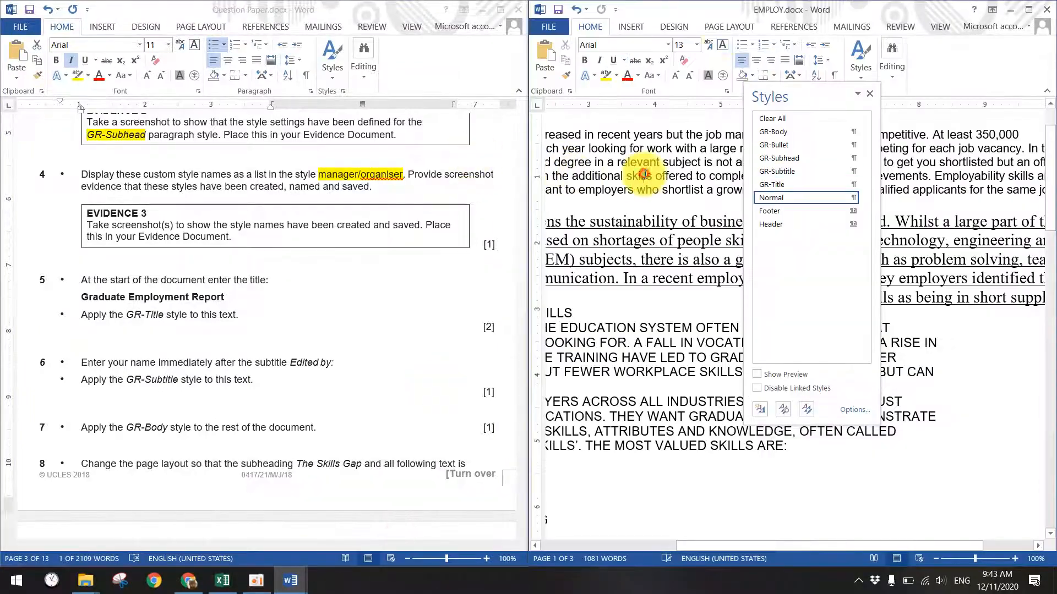
double_click(721, 11)
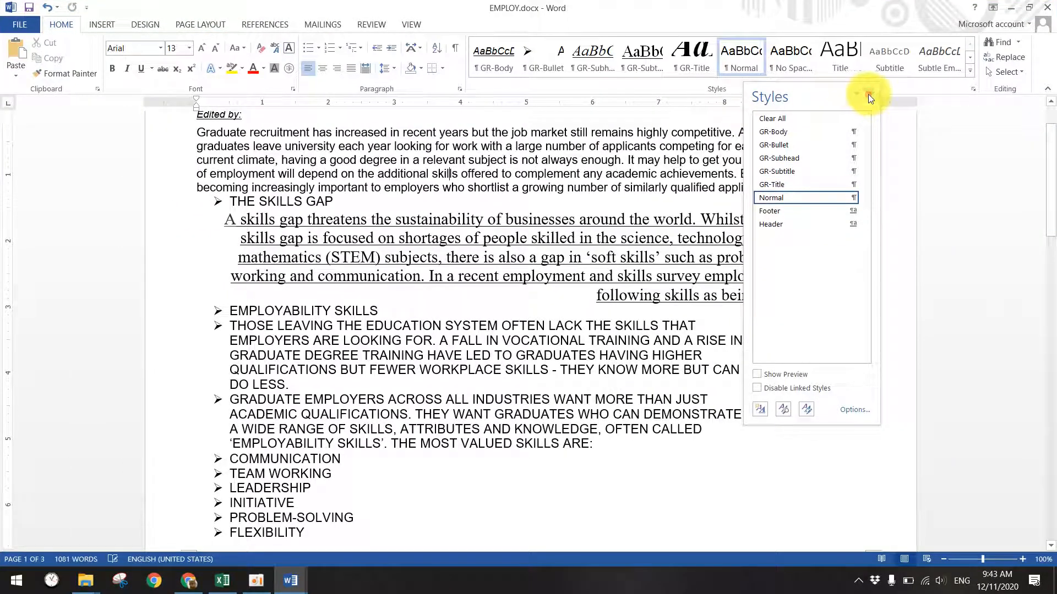
left_click(869, 94)
scroll(292, 250, "up", 2)
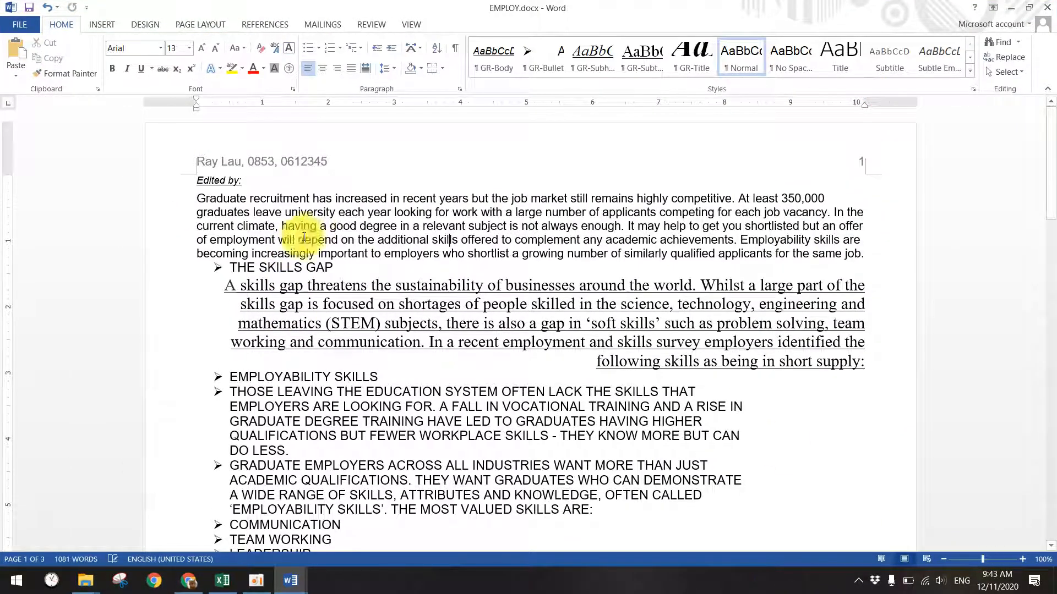
- Insert 'Graduate Employment Report' above Edited by: and give it the GR-Title style
left_click(195, 180)
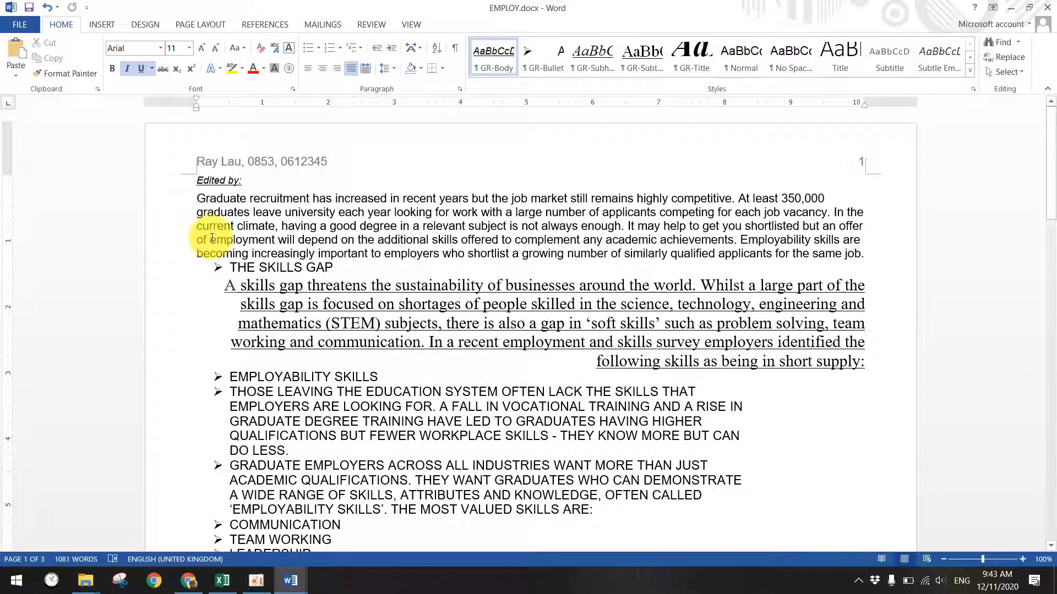
key("Return")
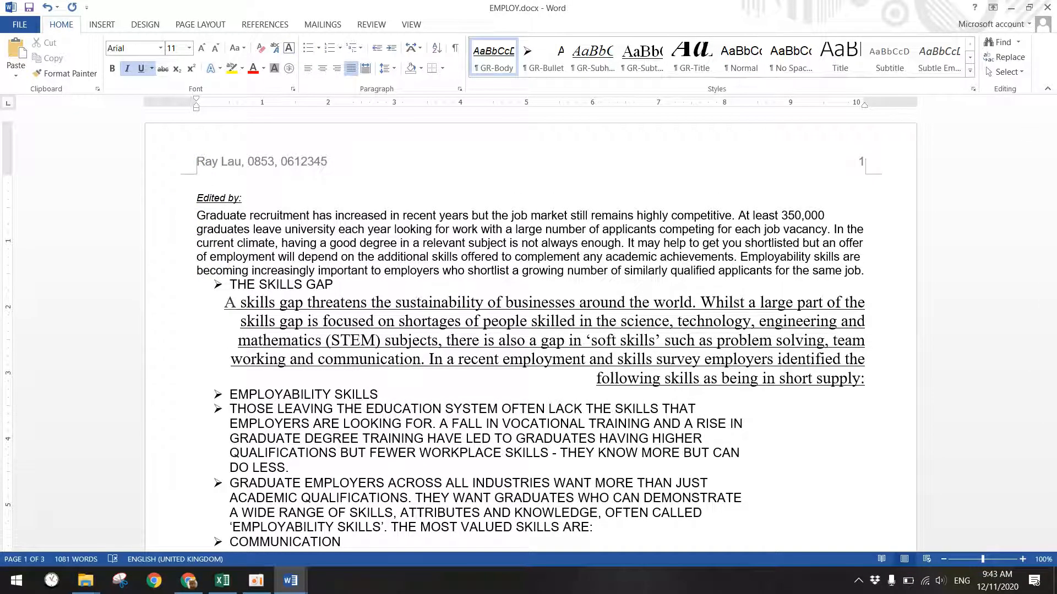
key("ctrl+v")
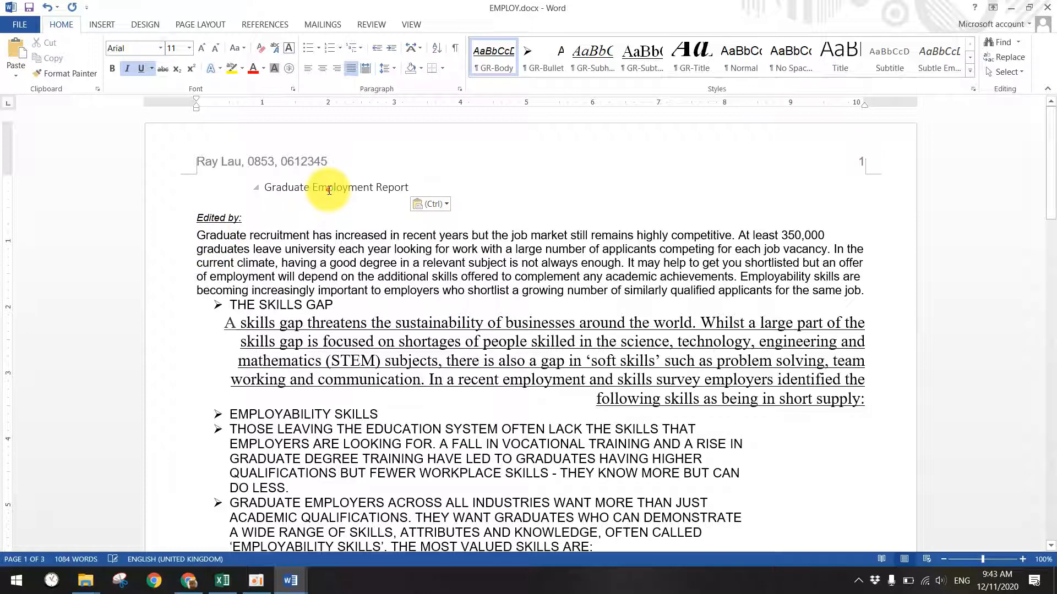
left_click(329, 187)
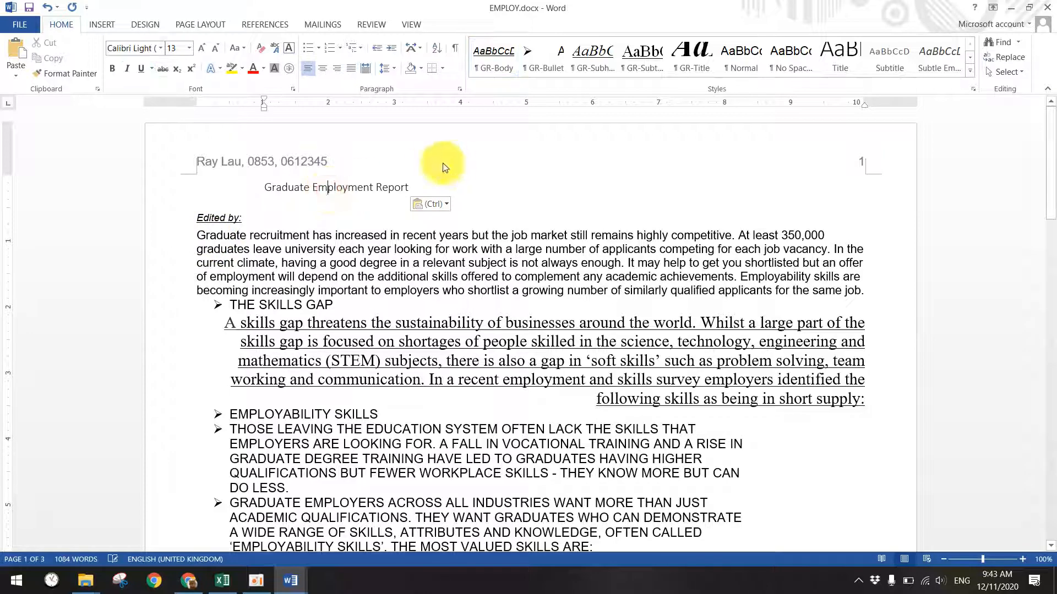
left_click(701, 76)
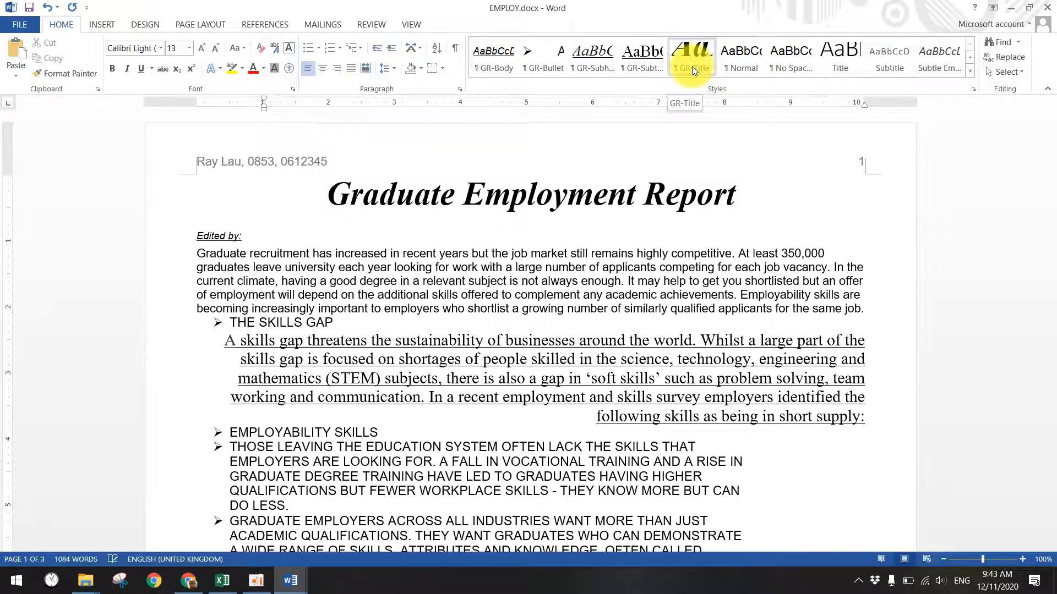
left_click(287, 579)
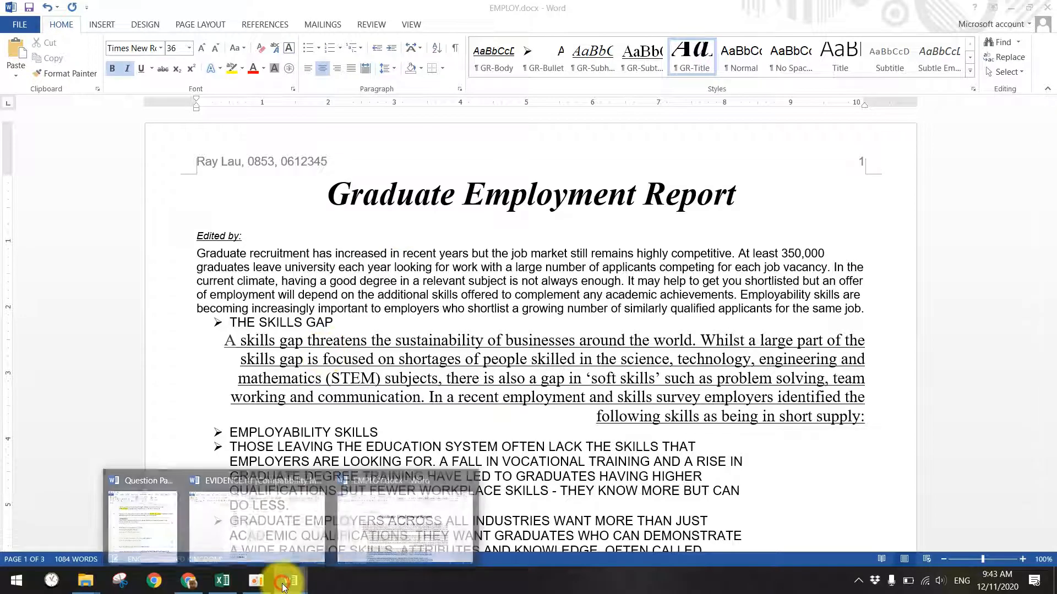
left_click(295, 495)
left_click(290, 579)
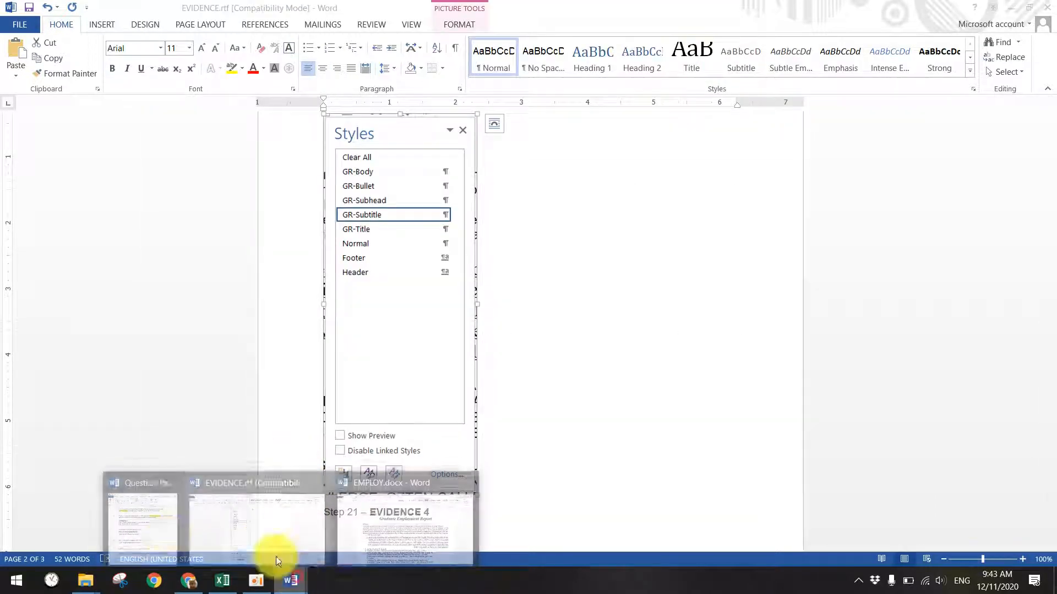
- Check the GR-Subtitle requirement in item 6 of the Question Paper, then switch to EMPLOY.docx
left_click(168, 528)
scroll(267, 389, "down", 4)
left_click_drag(124, 230, 334, 231)
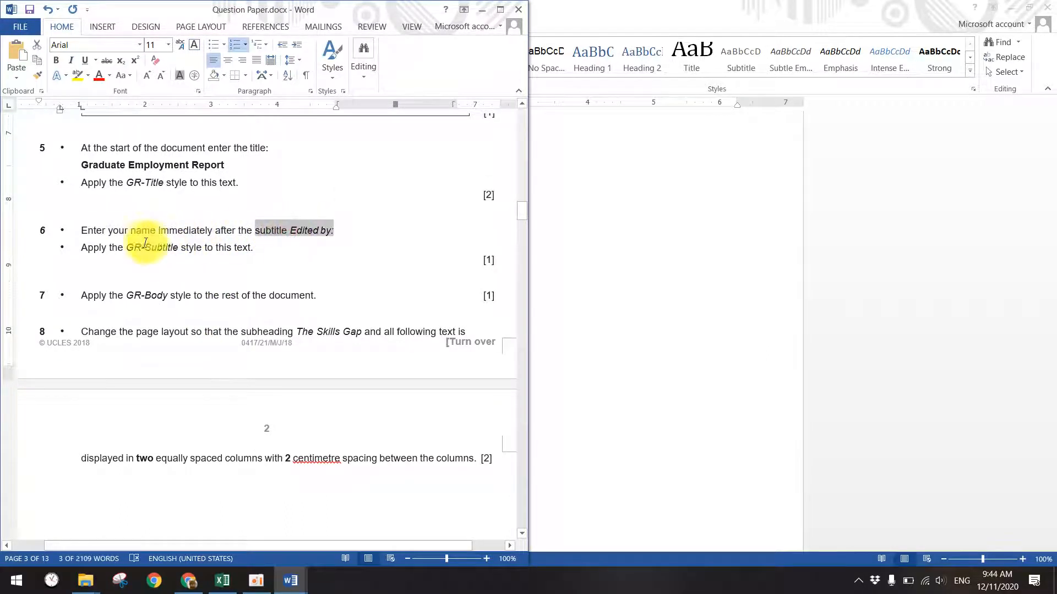
left_click_drag(129, 248, 179, 248)
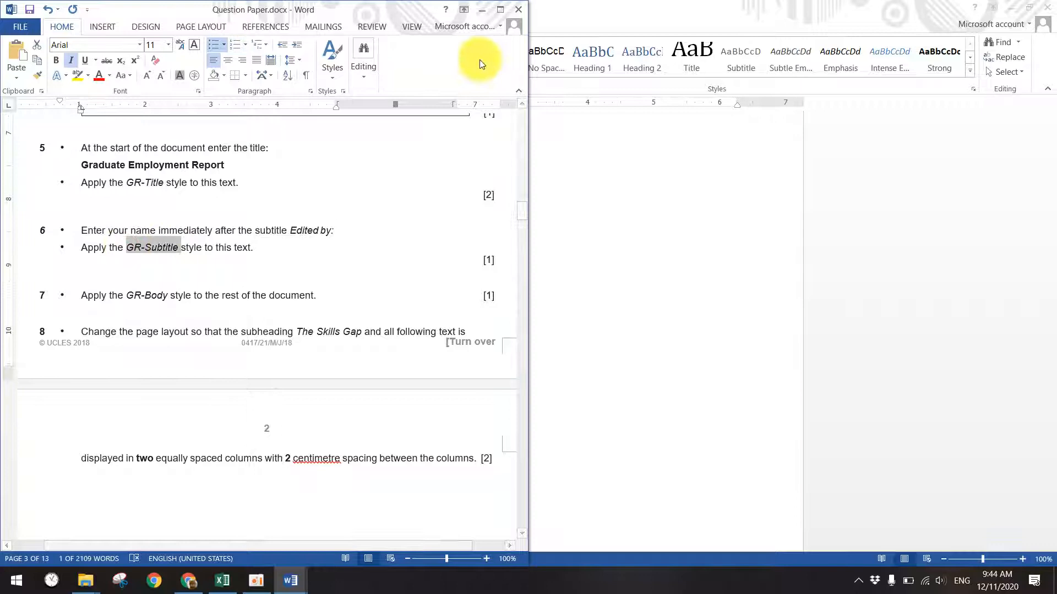
left_click(480, 21)
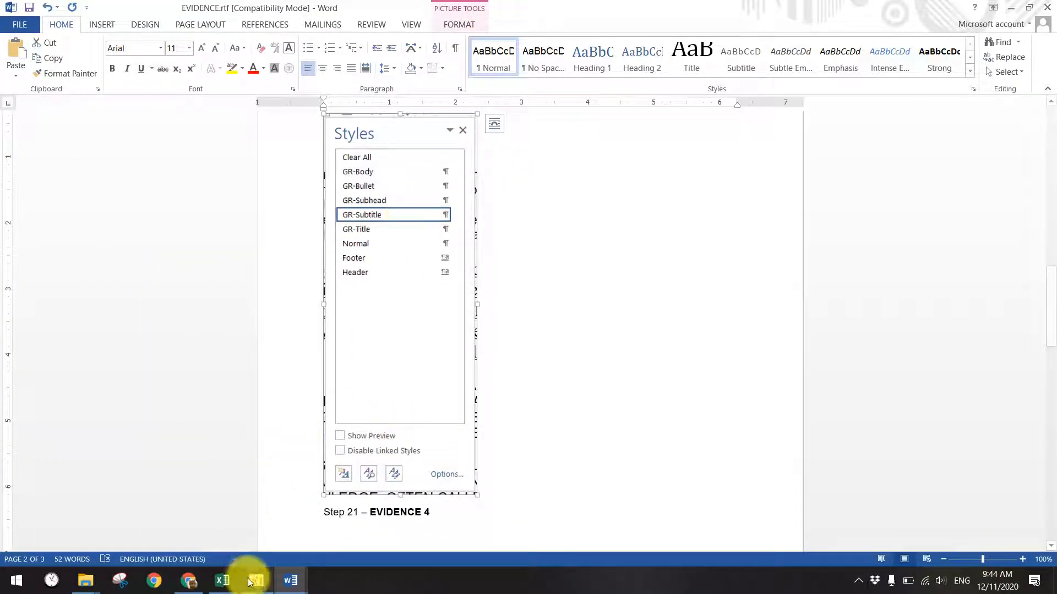
mouse_move(291, 580)
left_click(375, 556)
- Type the editor's name after Edited by: and apply GR-Subtitle to that line
left_click(268, 240)
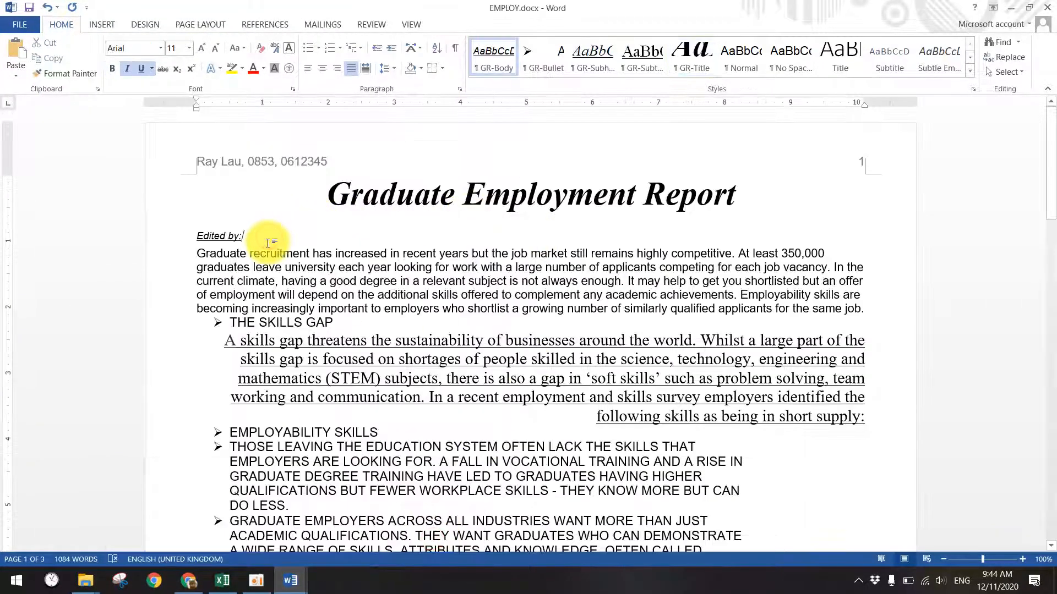
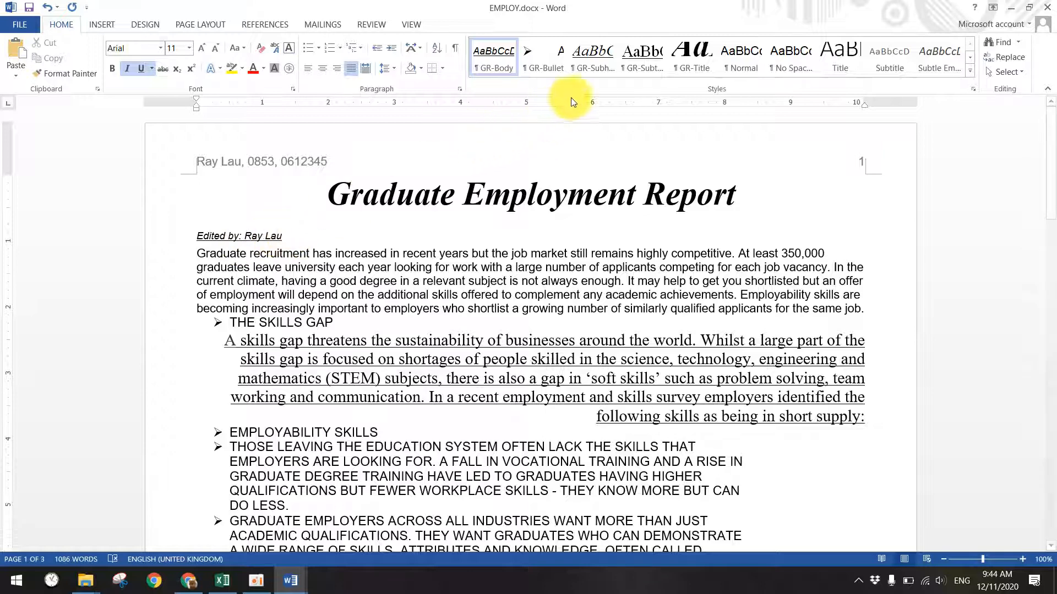
left_click(633, 67)
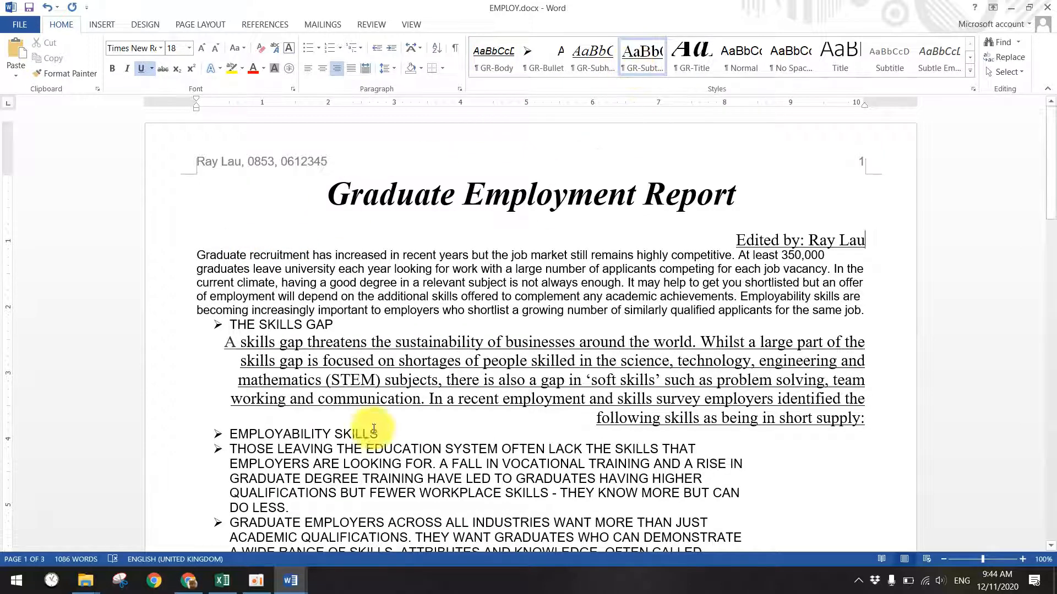
left_click(291, 581)
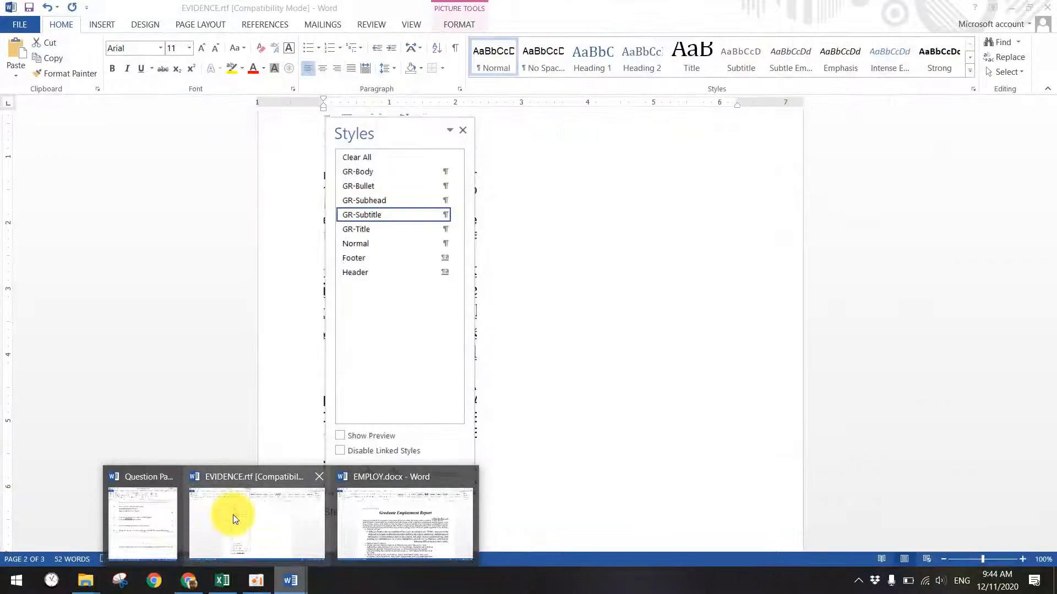
left_click(142, 522)
scroll(249, 344, "down", 3)
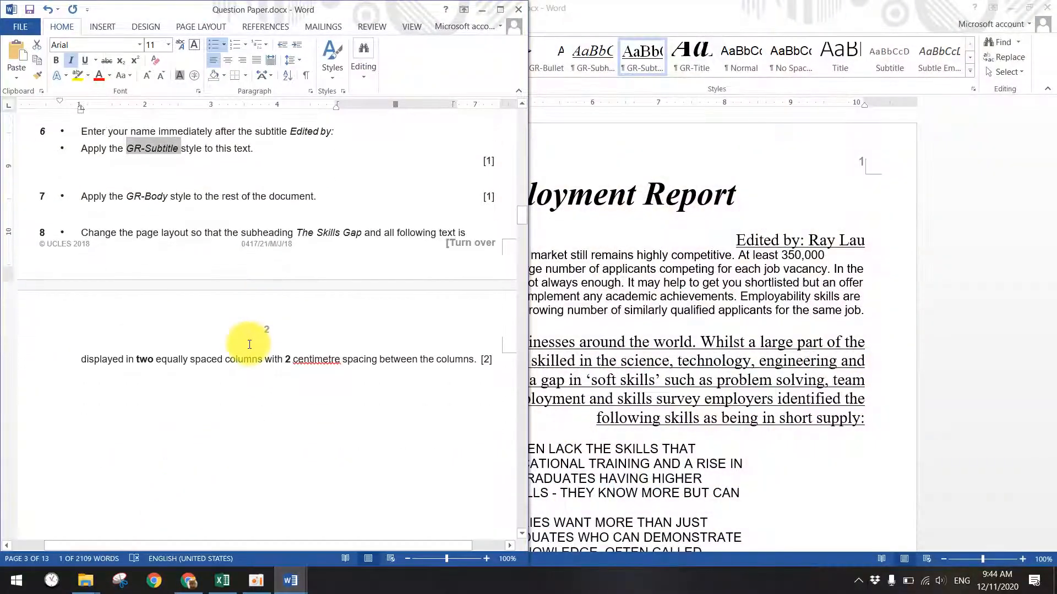
- Apply the GR-Body style to everything from 'Graduate recruitment' to the end of EMPLOY.docx
left_click_drag(130, 197, 170, 196)
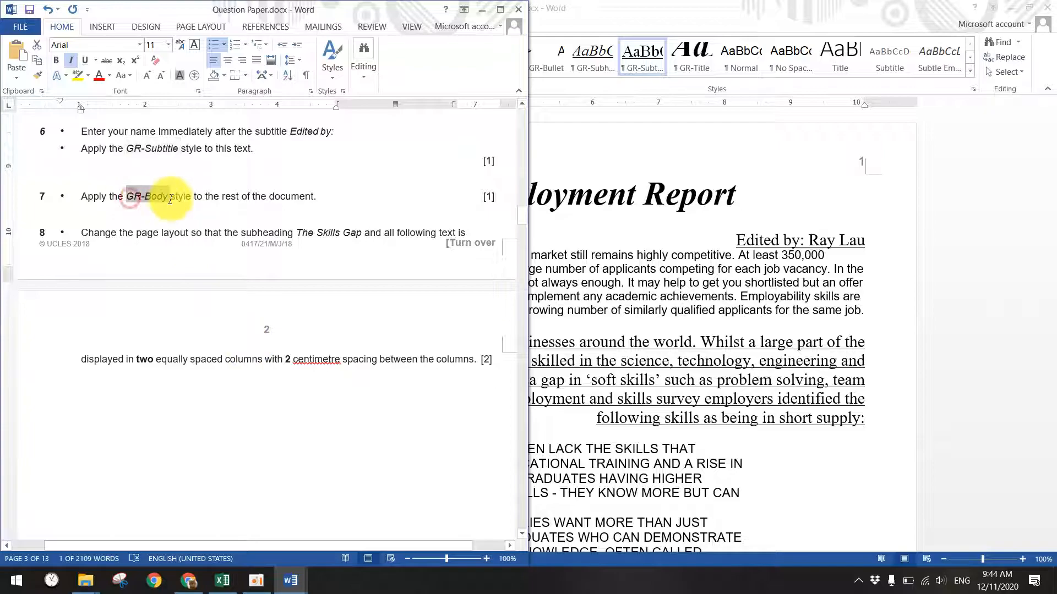
scroll(229, 207, "up", 1)
scroll(247, 248, "up", 2)
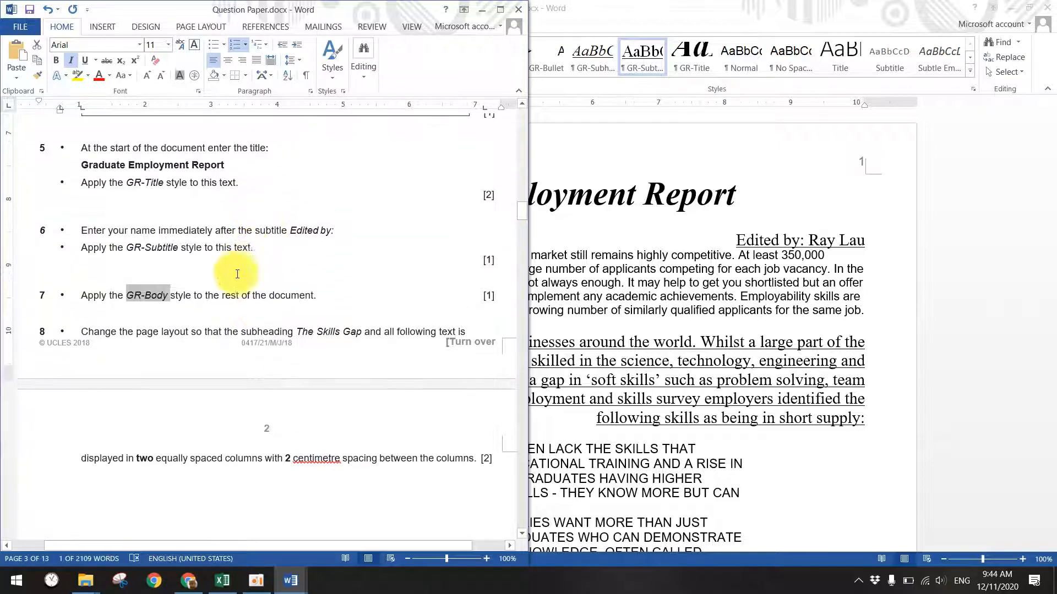
left_click(556, 272)
left_click_drag(201, 259, 448, 460)
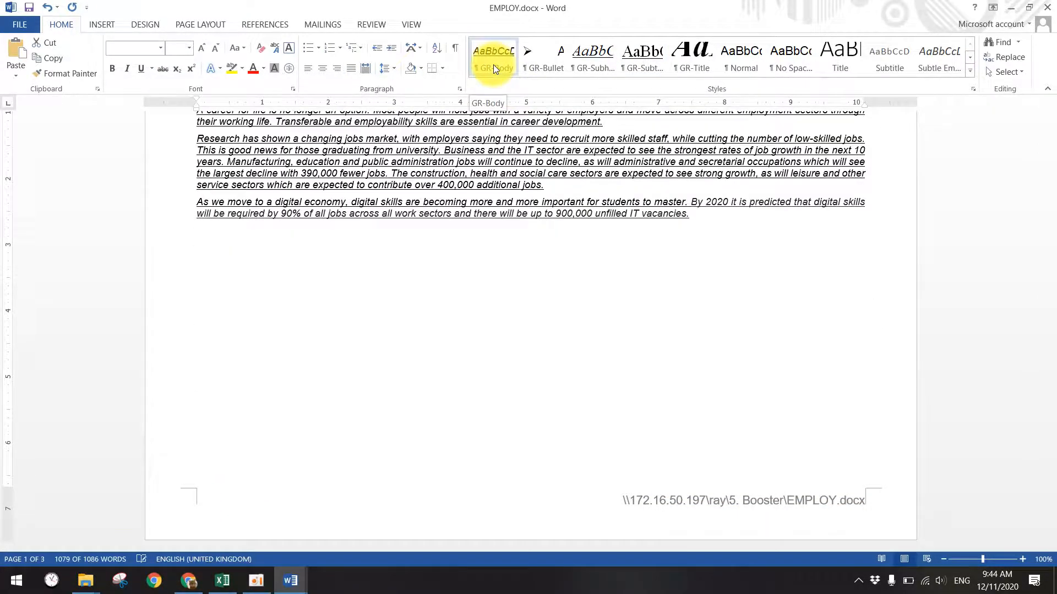
scroll(507, 182, "up", 3)
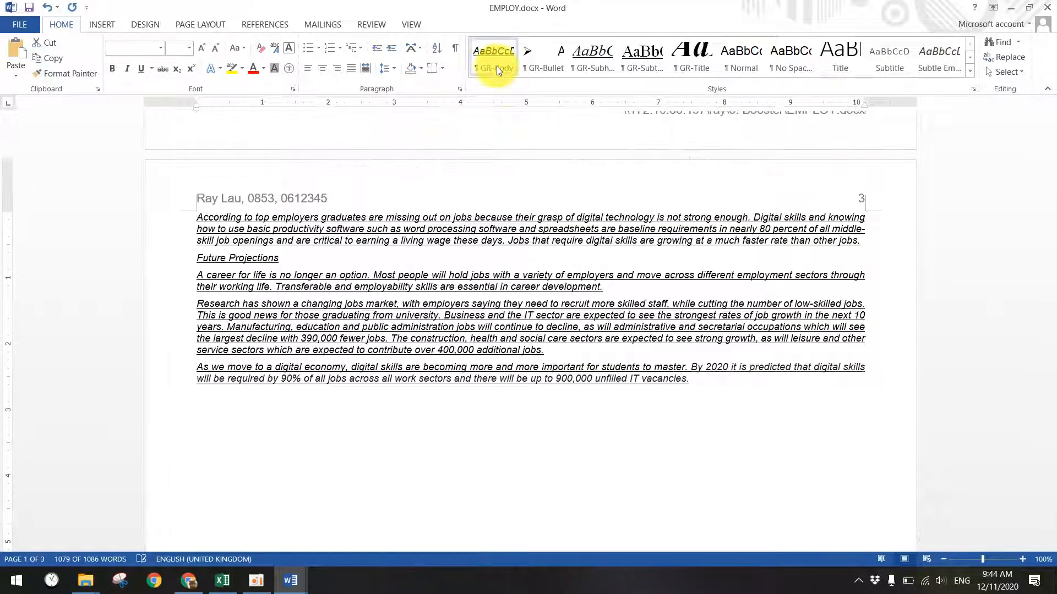
left_click(496, 65)
- Check the question paper's style table, then return to EMPLOY.docx and open the Styles list
scroll(496, 205, "up", 11)
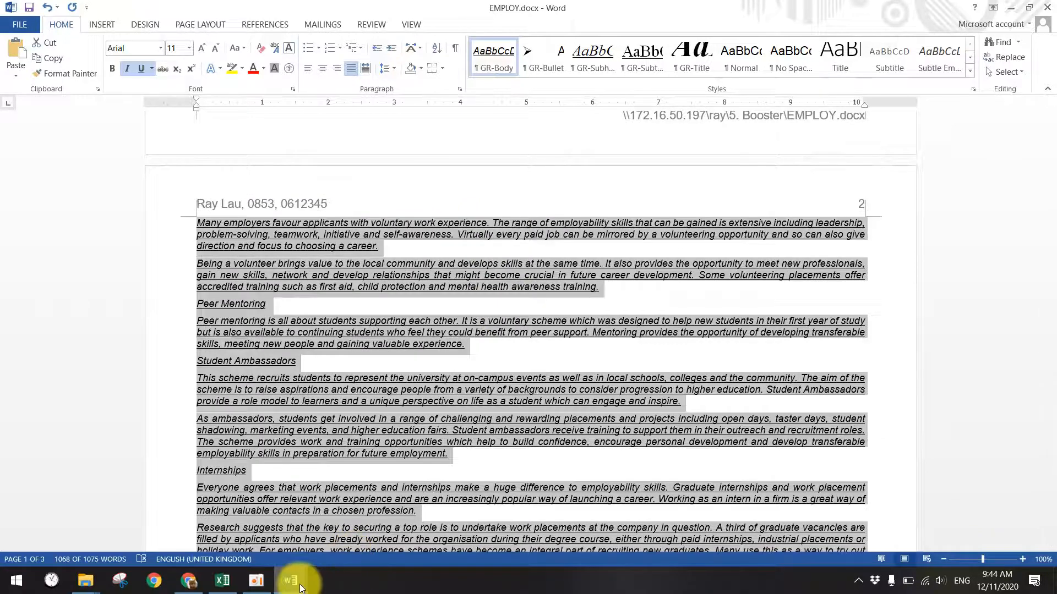
mouse_move(289, 579)
left_click(242, 542)
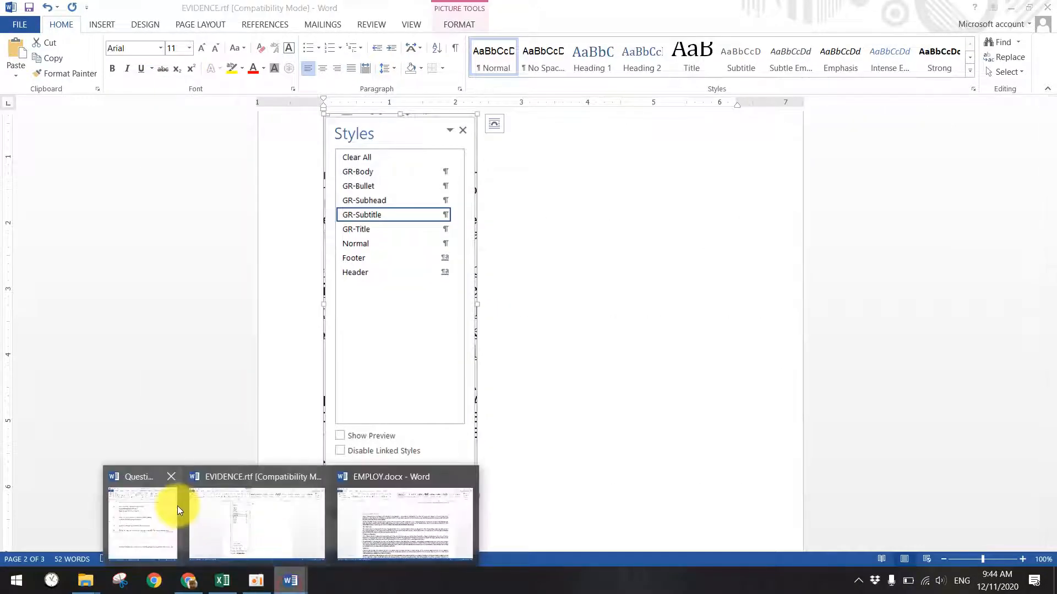
left_click(165, 505)
scroll(330, 385, "up", 8)
scroll(354, 394, "up", 2)
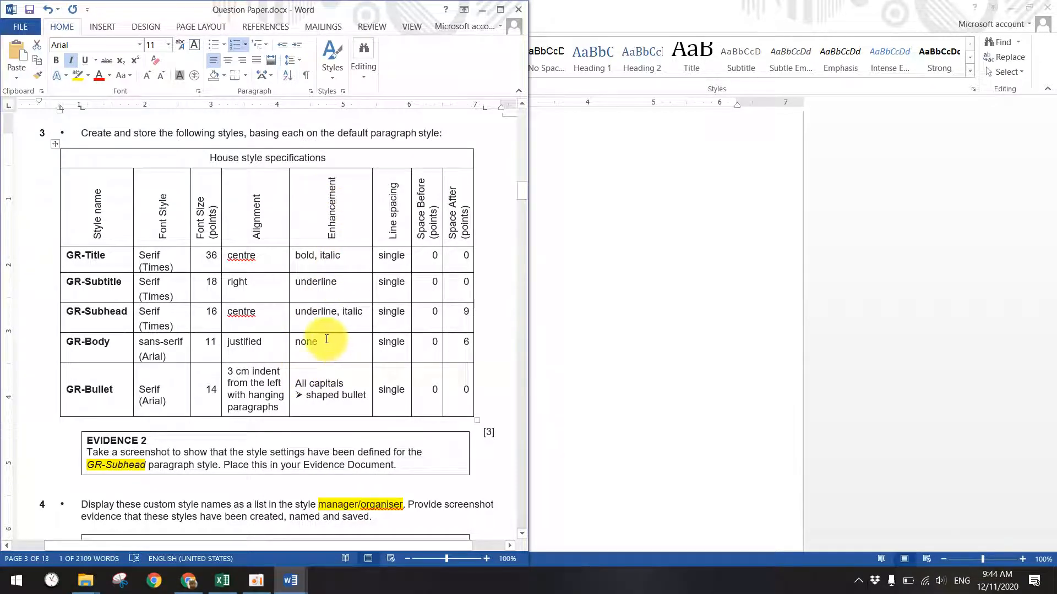
mouse_move(286, 575)
left_click(399, 553)
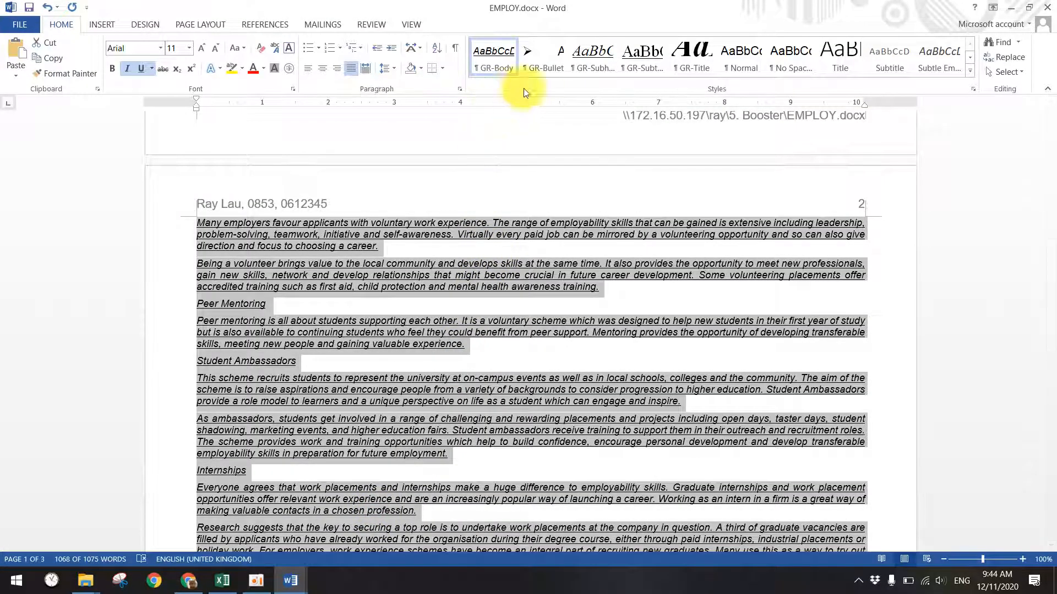
left_click(970, 89)
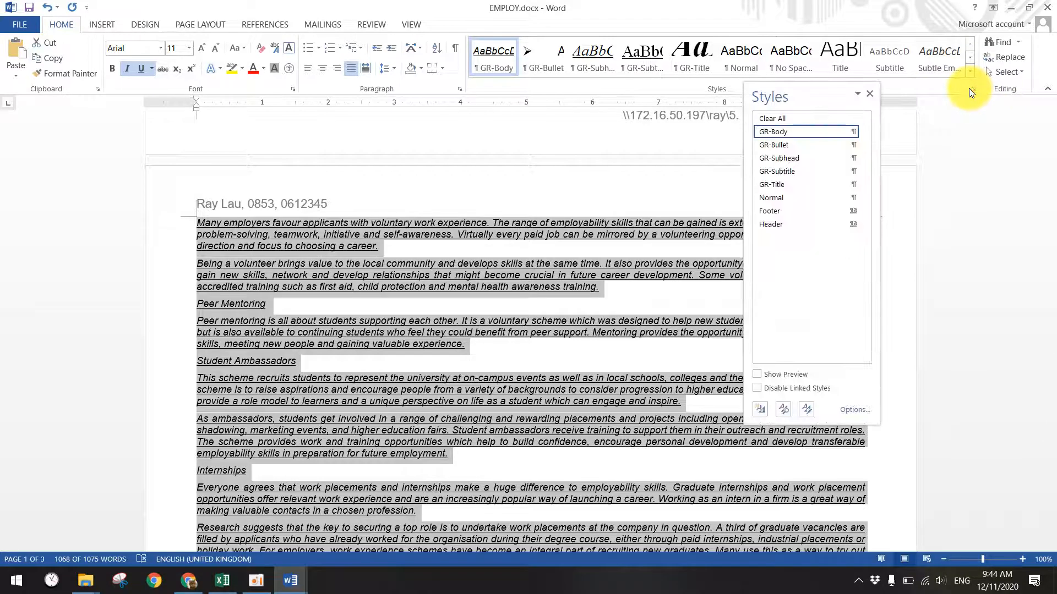
- Remove italic and underline from the GR-Body style in Modify Style
left_click(852, 132)
left_click(728, 162)
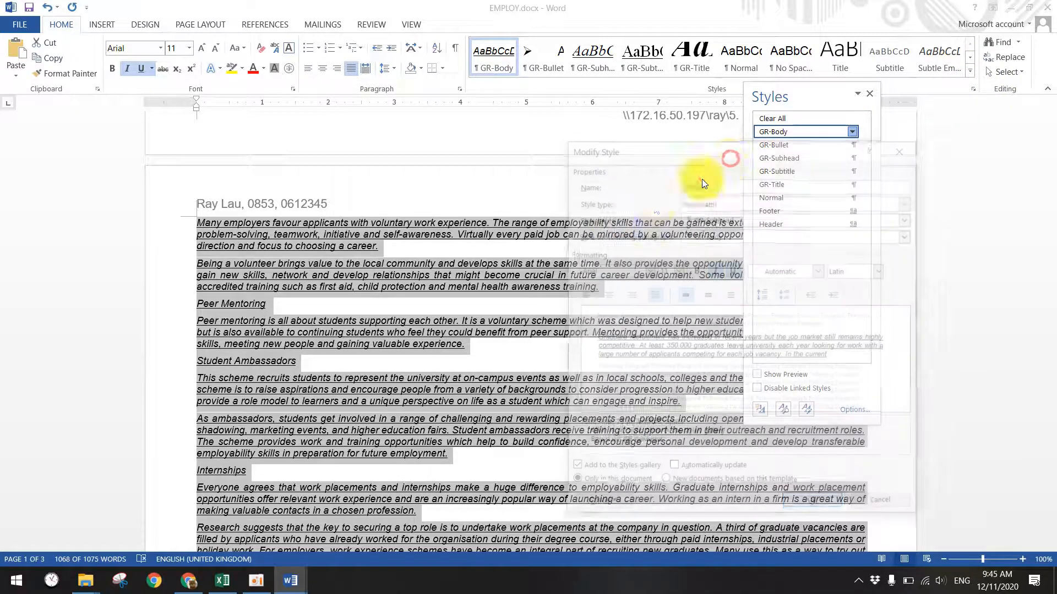
left_click(714, 269)
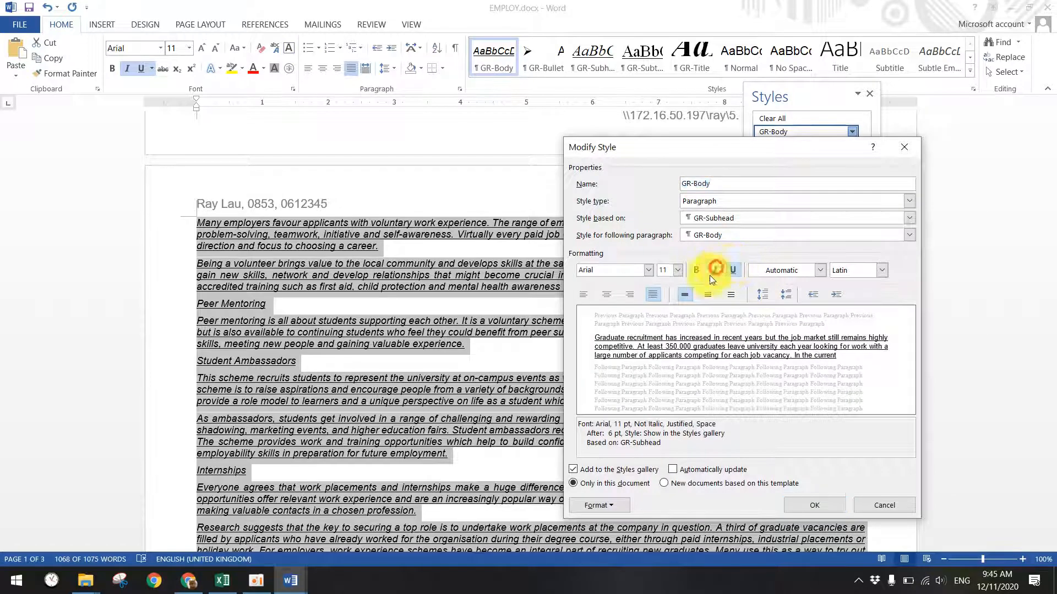
left_click(731, 270)
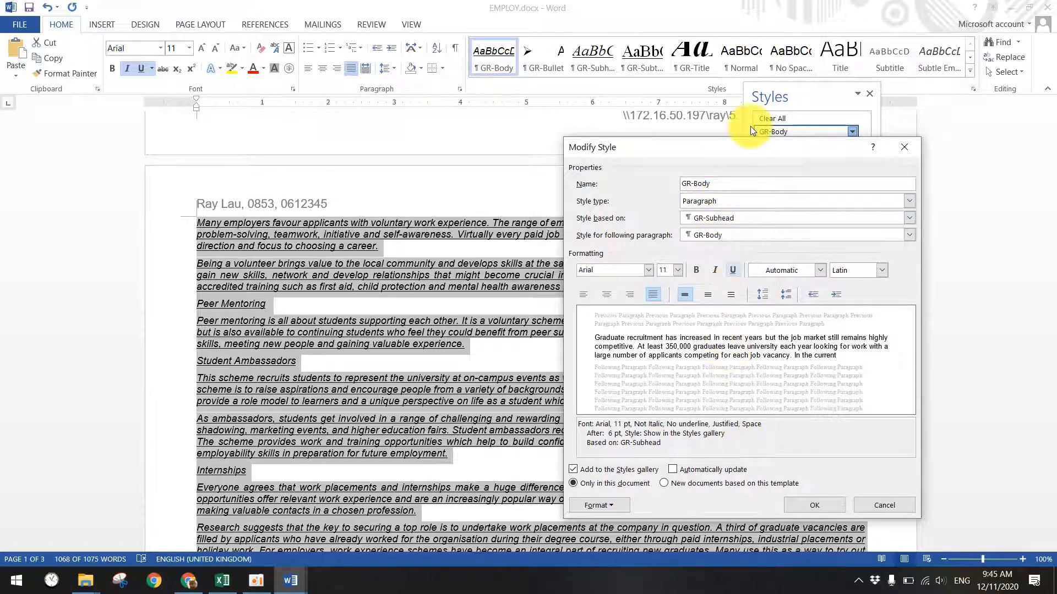
left_click_drag(755, 148, 728, 197)
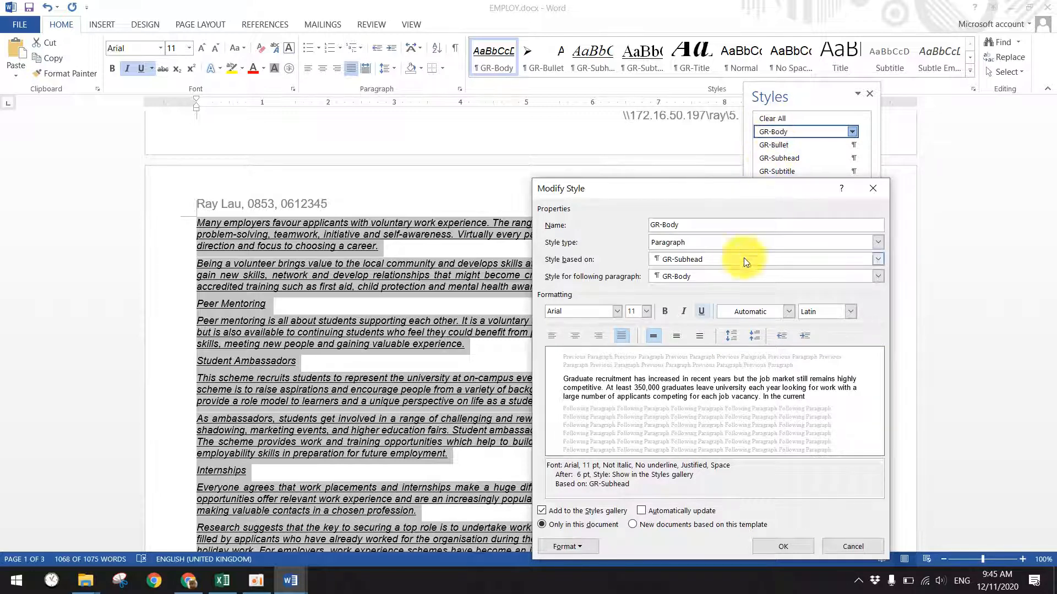
left_click_drag(704, 190, 692, 170)
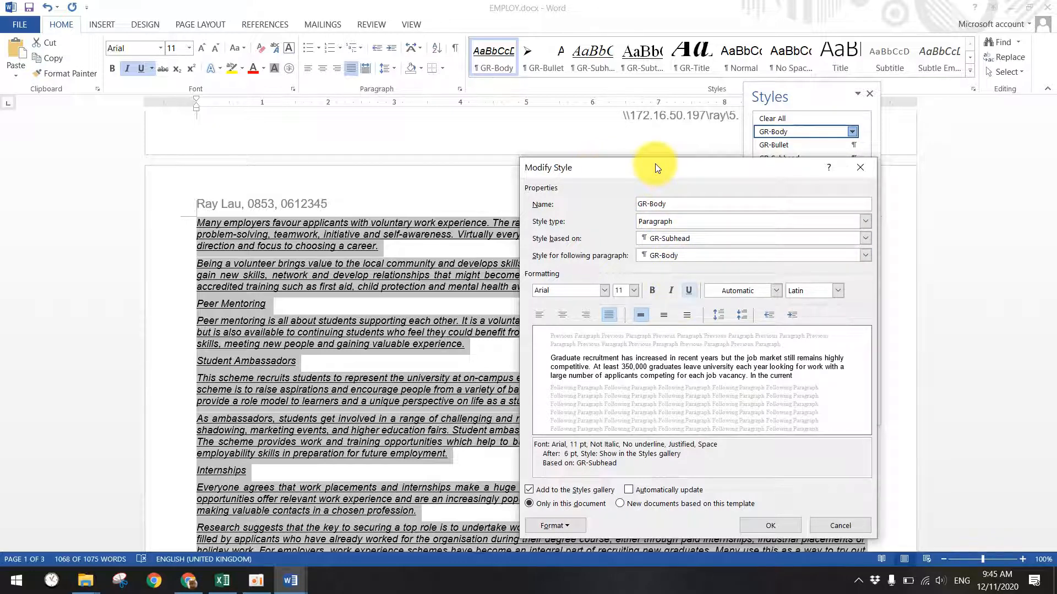
left_click_drag(655, 164, 654, 150)
left_click(686, 278)
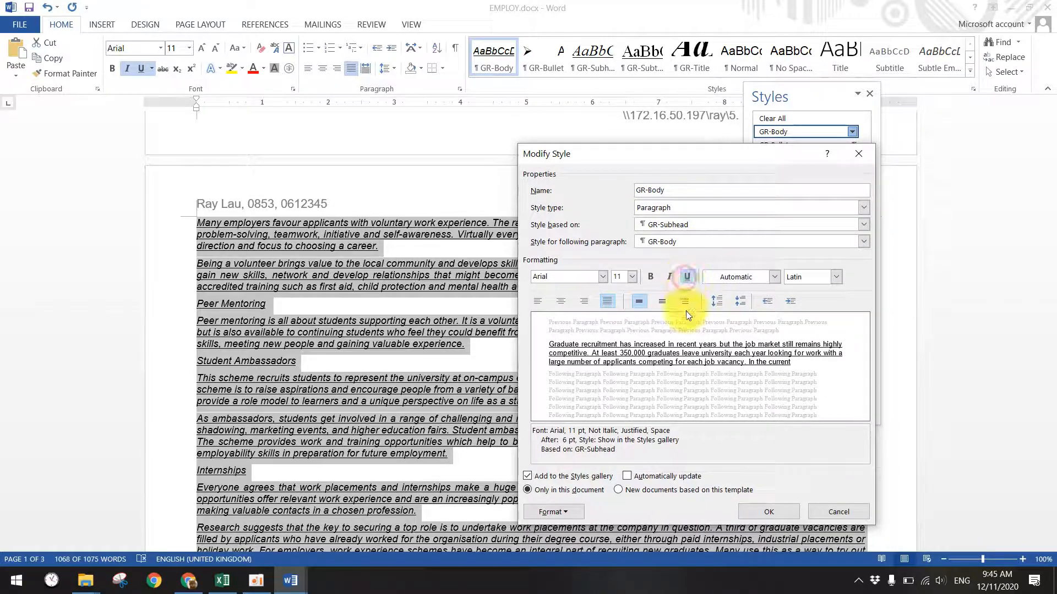
left_click(688, 280)
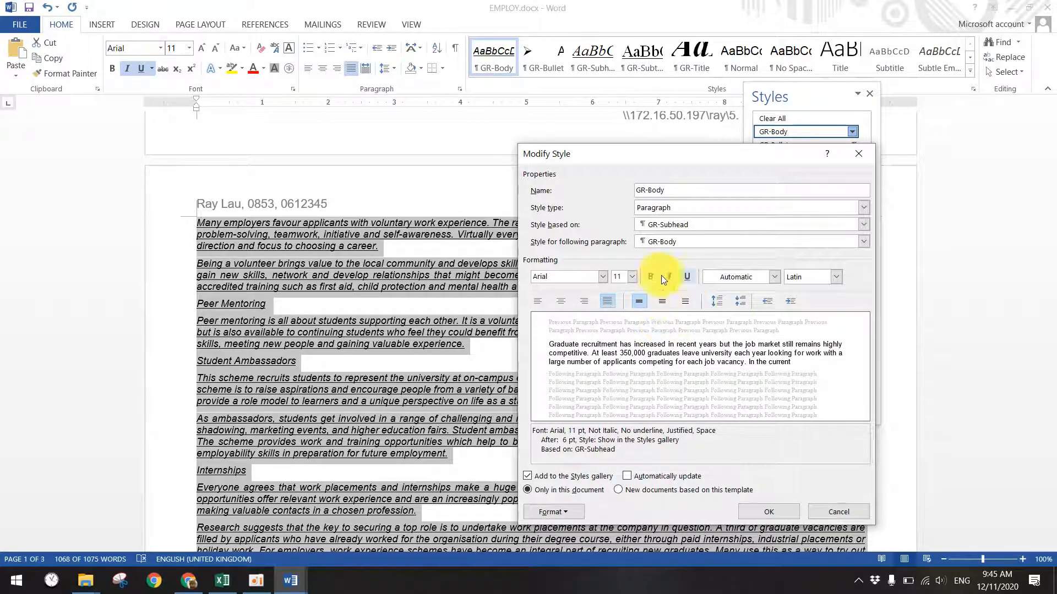
left_click(664, 193)
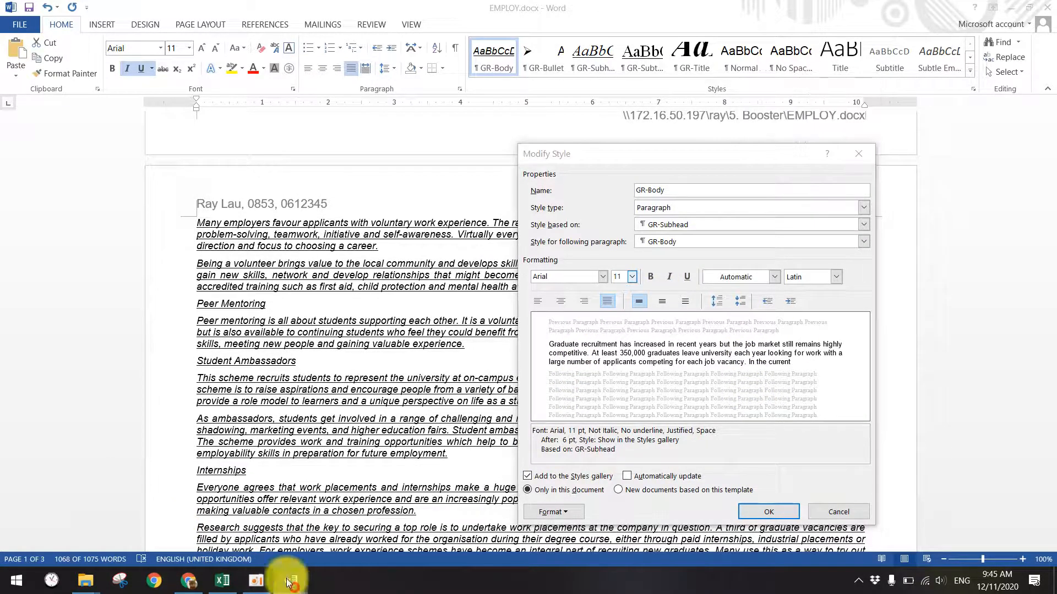
- Save the plain GR-Body style and bring Question Paper.docx to the front
left_click(154, 531)
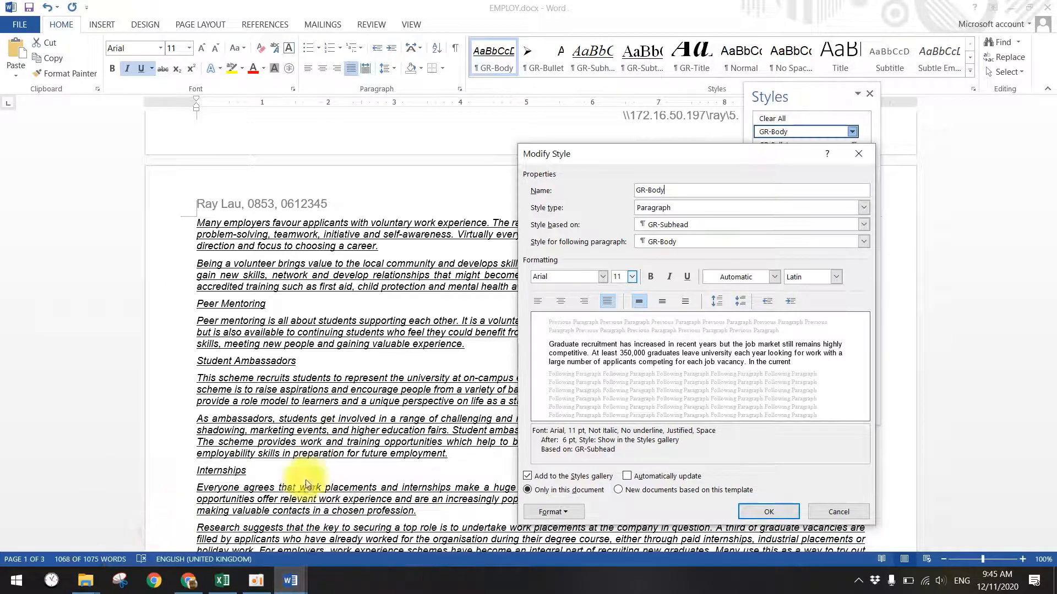
left_click(251, 587)
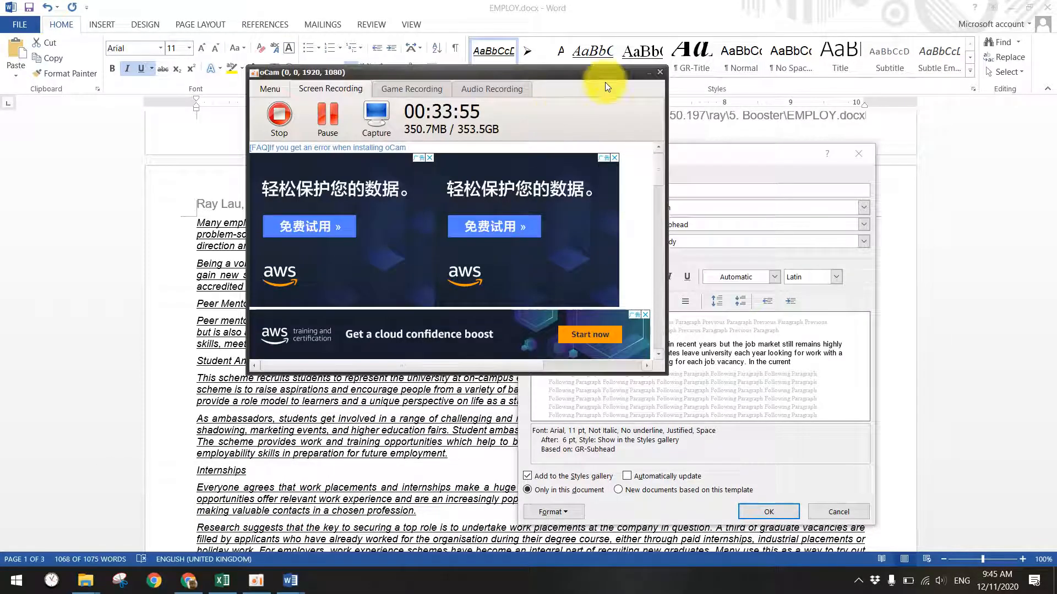
left_click(646, 75)
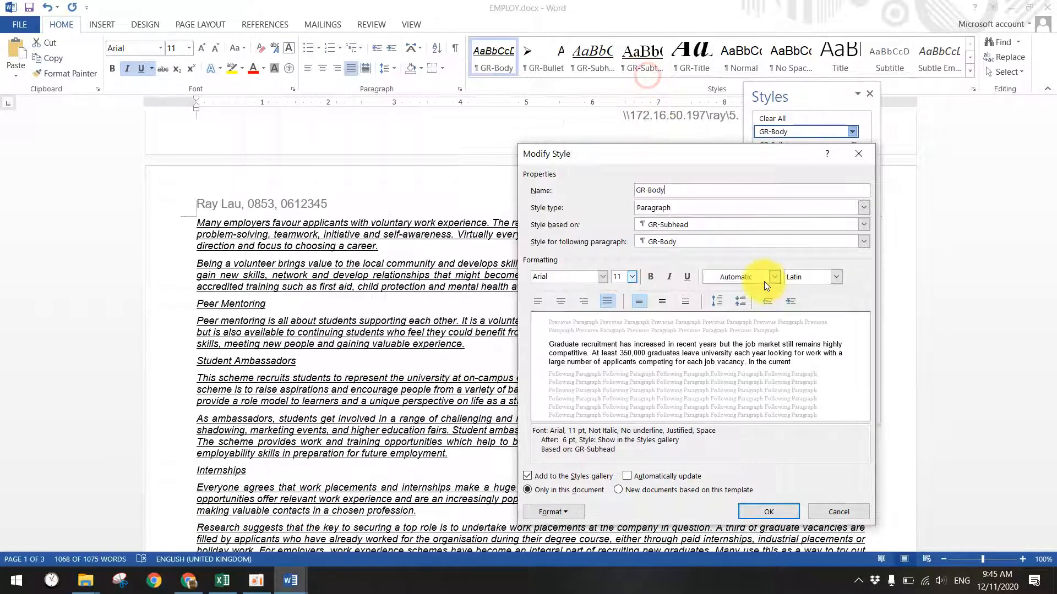
left_click(768, 512)
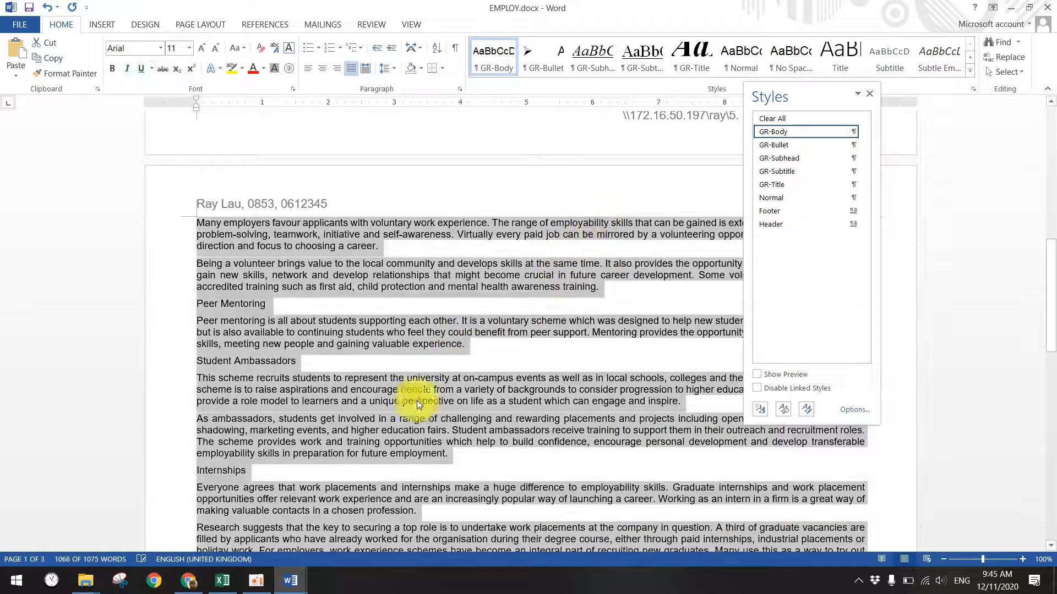
mouse_move(291, 580)
left_click(215, 517)
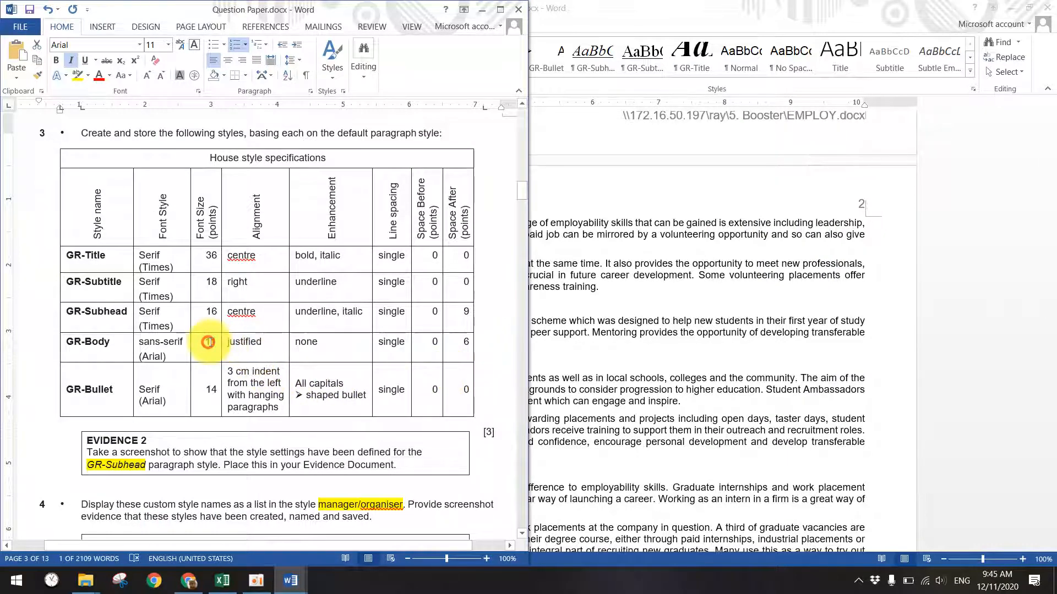
- Check GR-Body's required alignment and space-after values in the question paper's style table
double_click(242, 342)
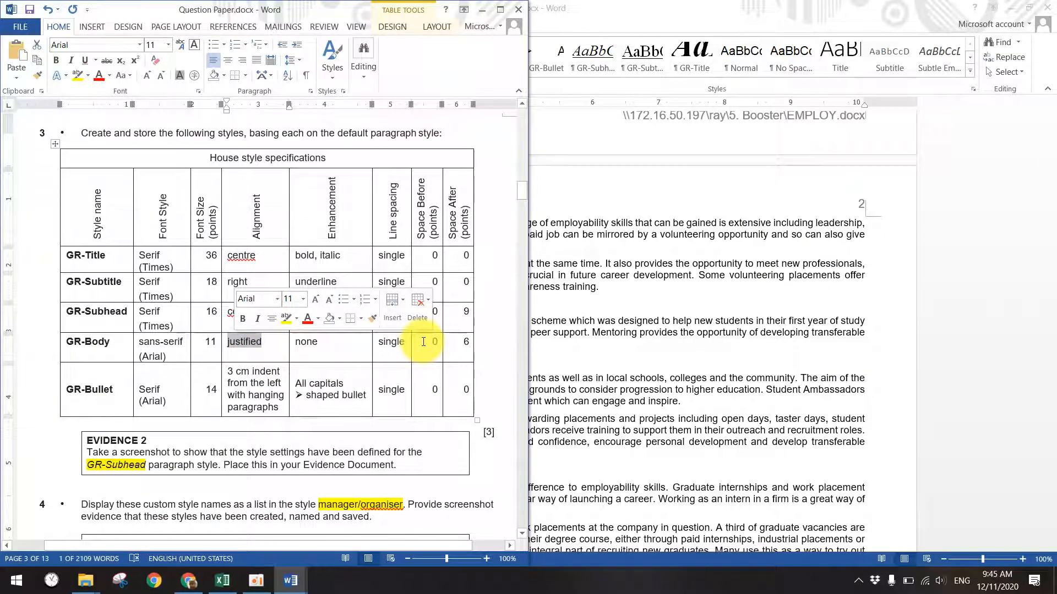
scroll(424, 341, "down", 1)
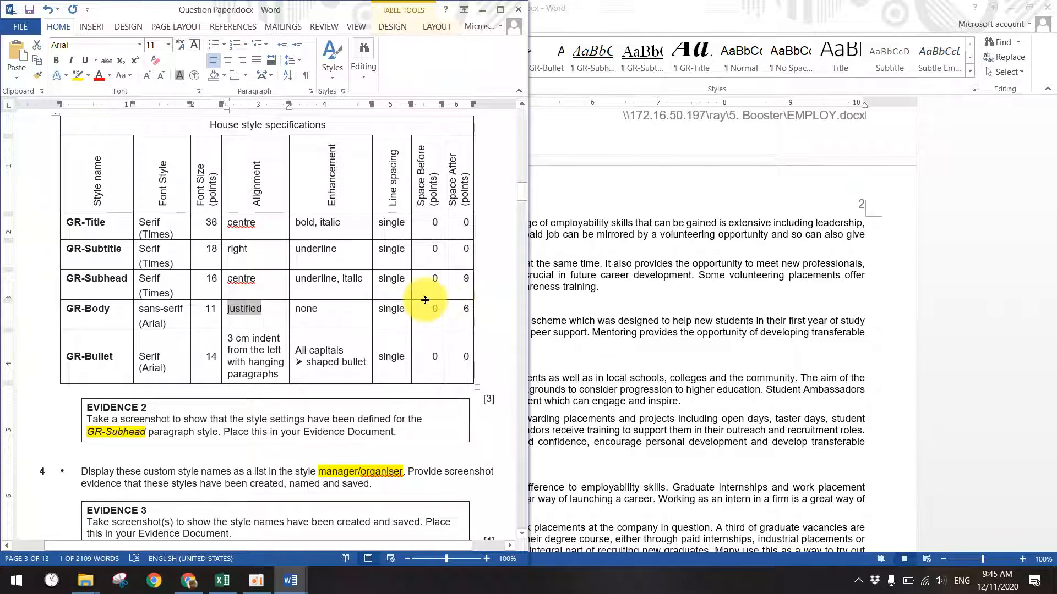
double_click(464, 308)
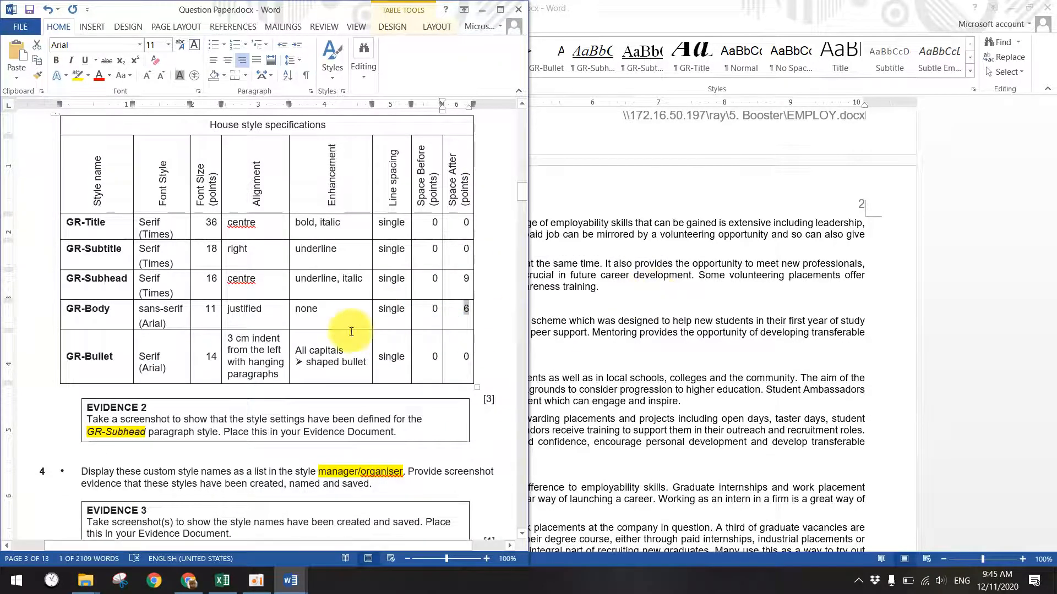
scroll(345, 342, "down", 15)
scroll(345, 356, "up", 4)
scroll(189, 335, "down", 3)
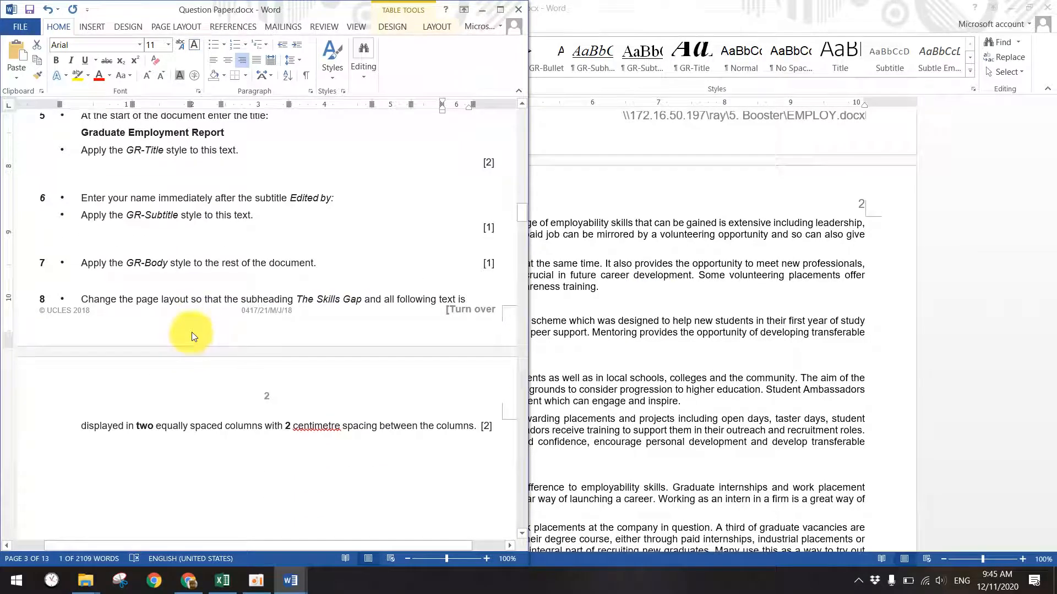
scroll(165, 275, "down", 1)
- Highlight question 8's two-column instruction in yellow, then return to EMPLOY.docx
left_click_drag(82, 266, 300, 267)
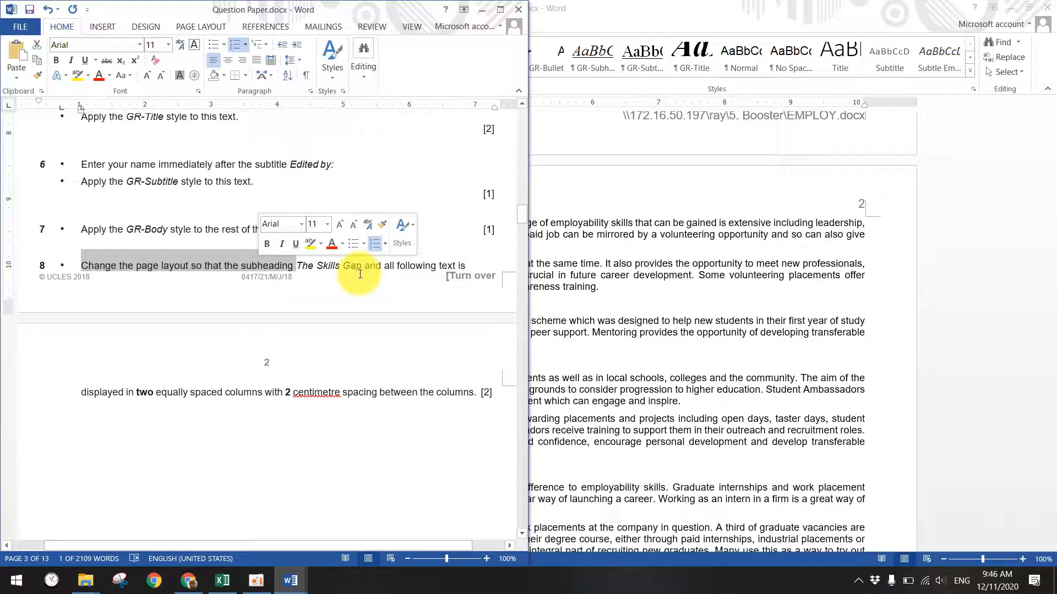
left_click(343, 266)
left_click_drag(302, 266, 462, 389)
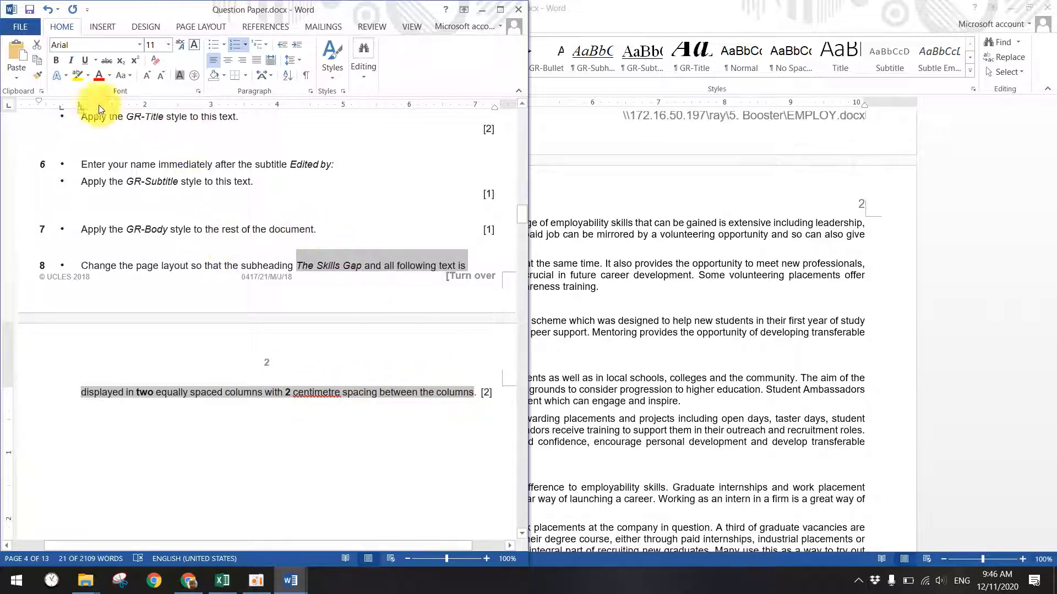
left_click(79, 75)
left_click(175, 274)
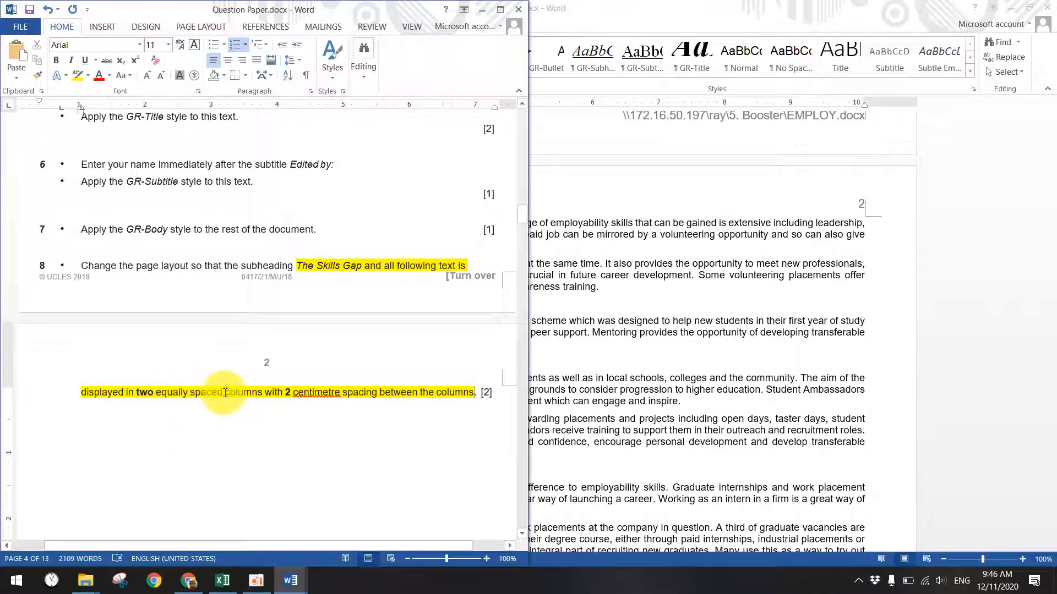
left_click(573, 313)
scroll(556, 310, "up", 9)
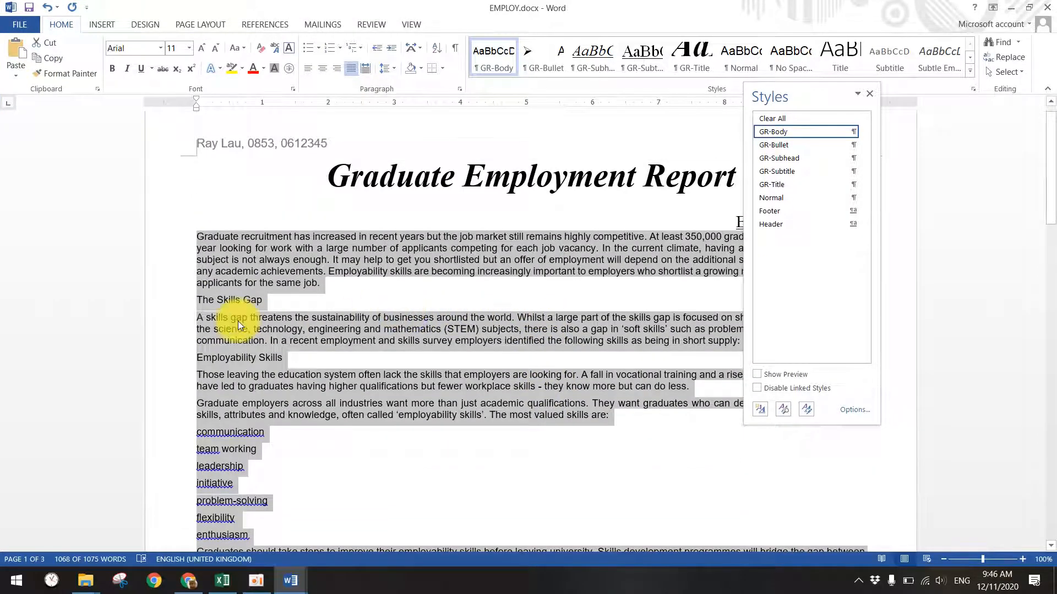
- Set the text from The Skills Gap onward in two columns
left_click(238, 322)
left_click_drag(198, 300, 672, 425)
scroll(318, 354, "down", 20)
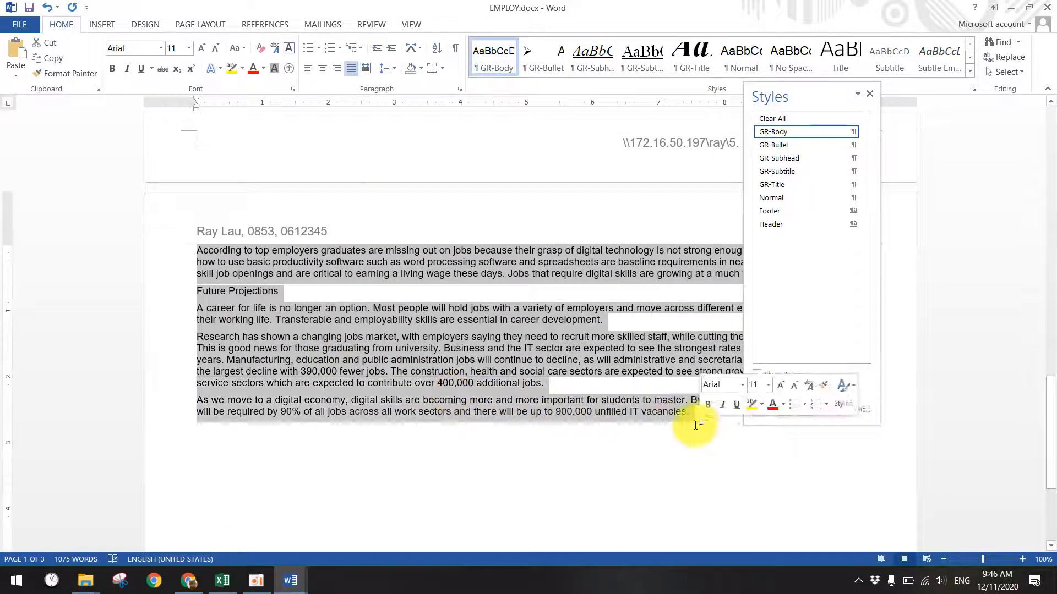
left_click(184, 25)
left_click(167, 77)
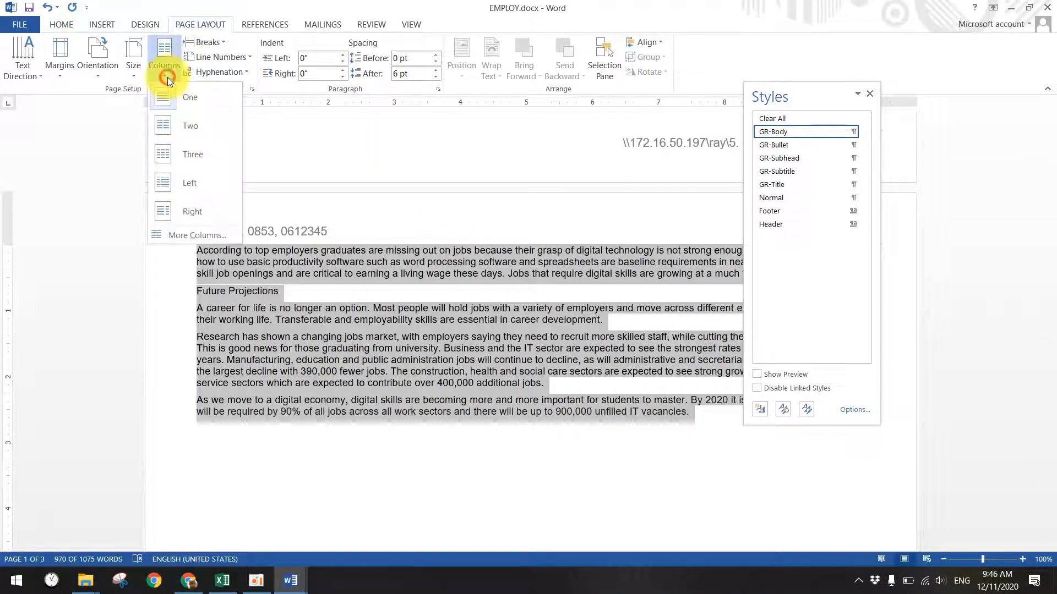
left_click(180, 126)
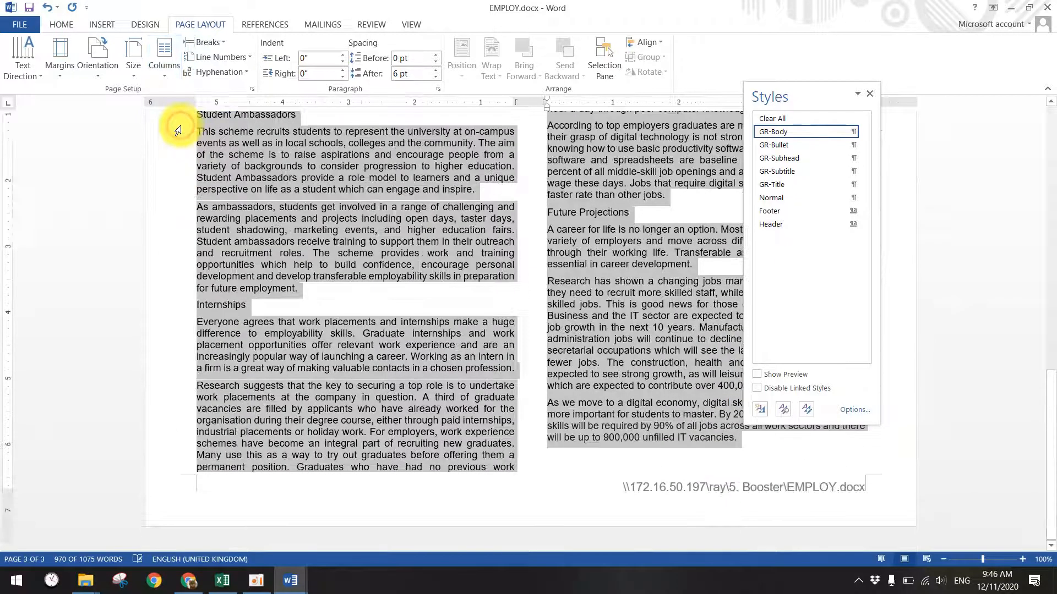
- In More Columns, enter 2 as the spacing between columns
left_click(167, 80)
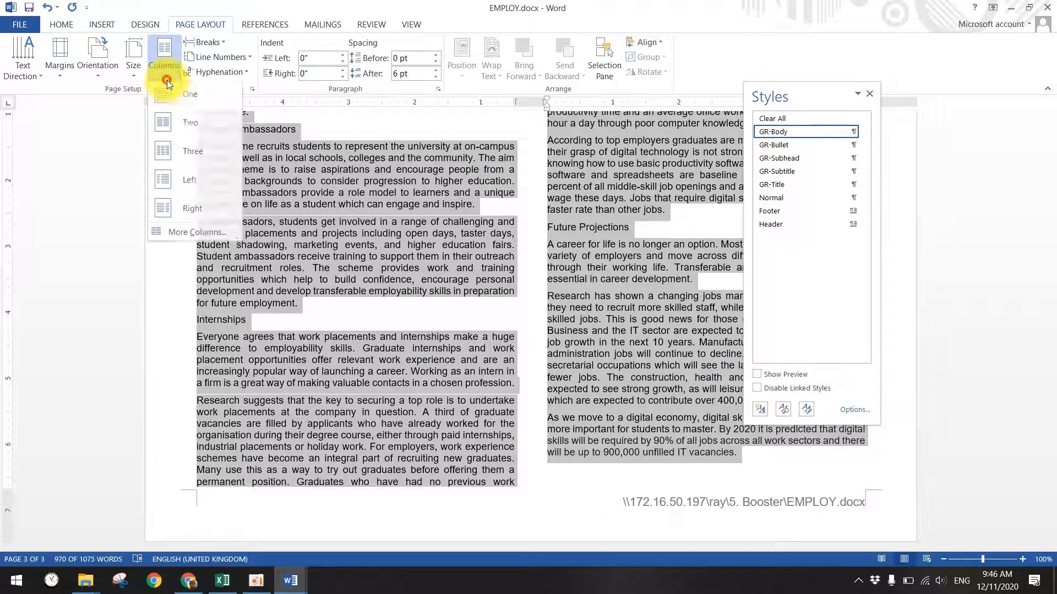
left_click(182, 233)
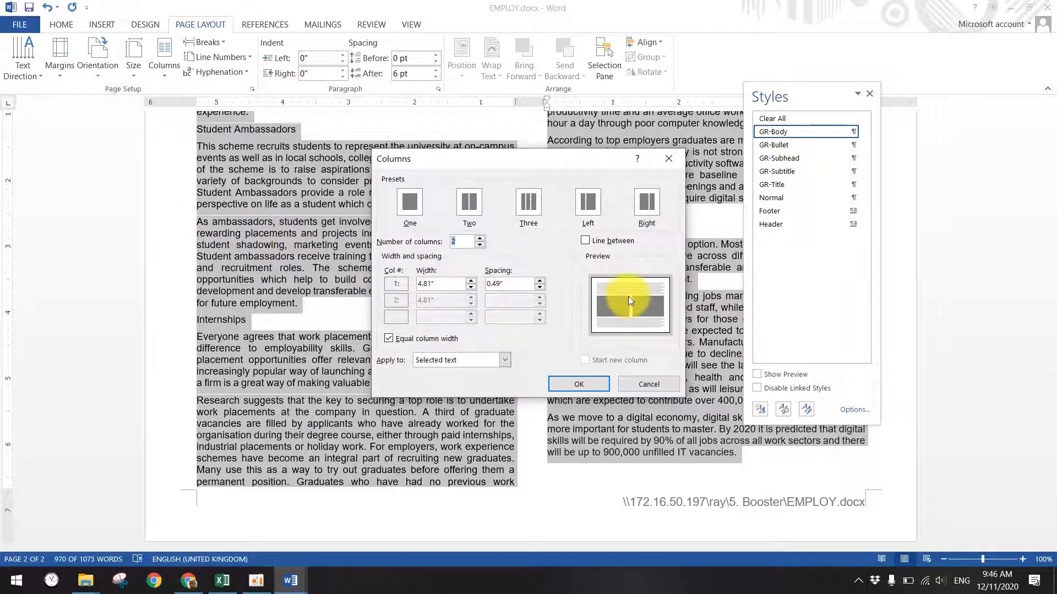
double_click(502, 284)
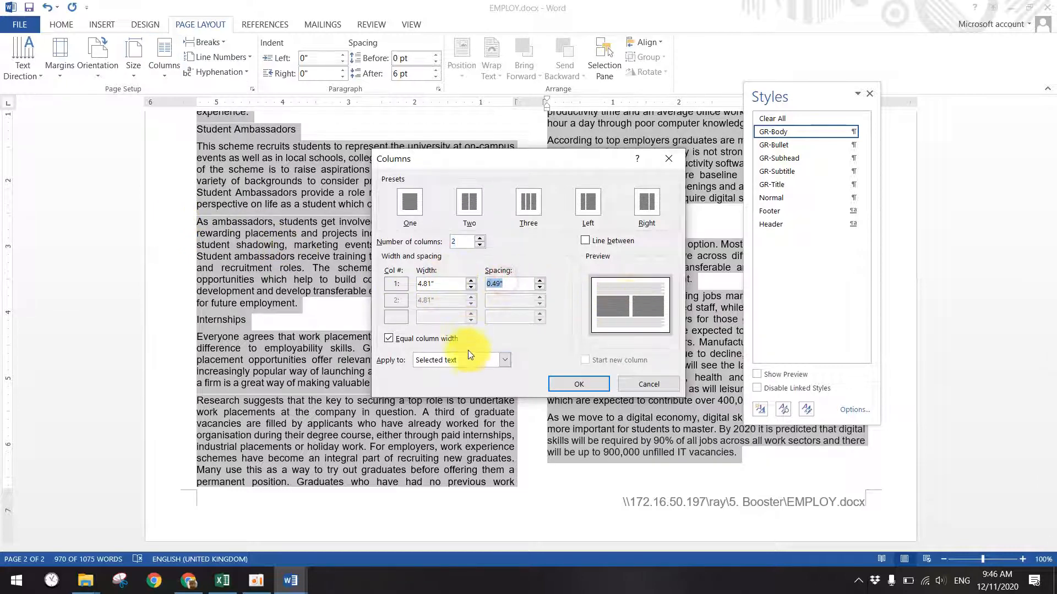
type("2")
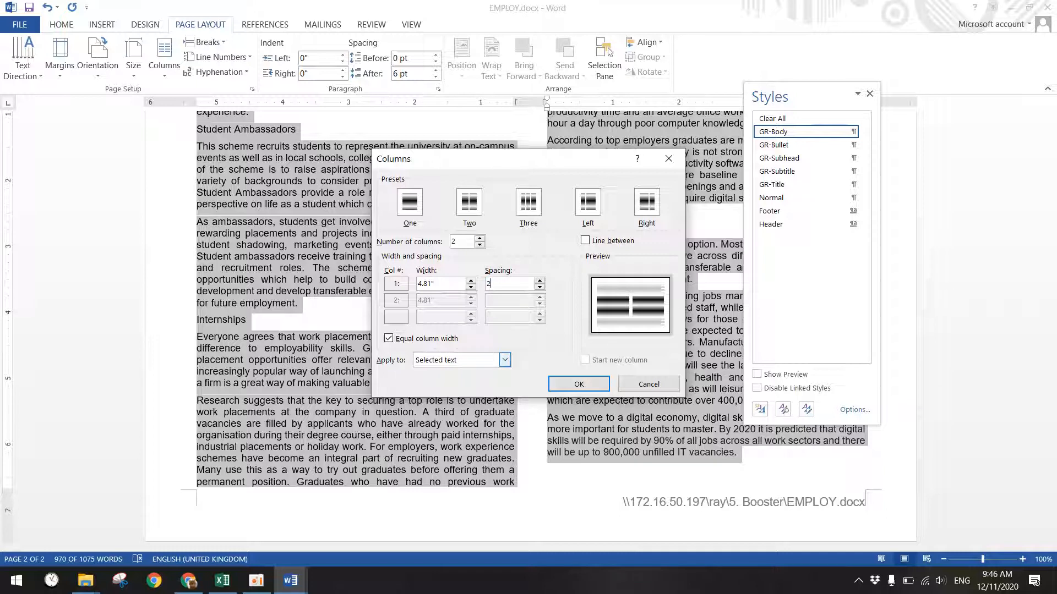
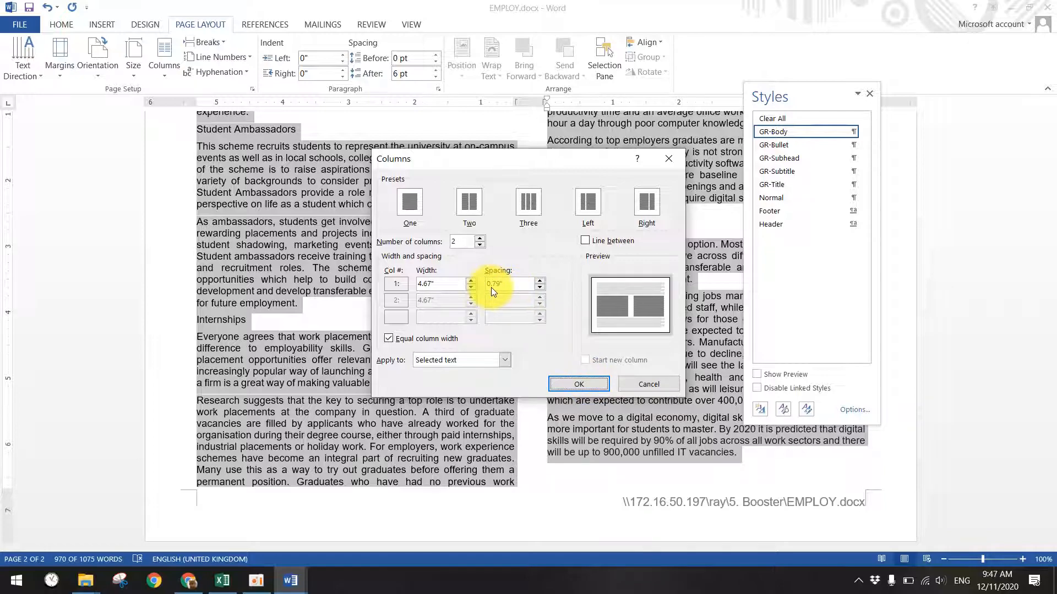
- Confirm the two equal columns for the text from The Skills Gap onward
left_click(574, 382)
scroll(416, 435, "up", 20)
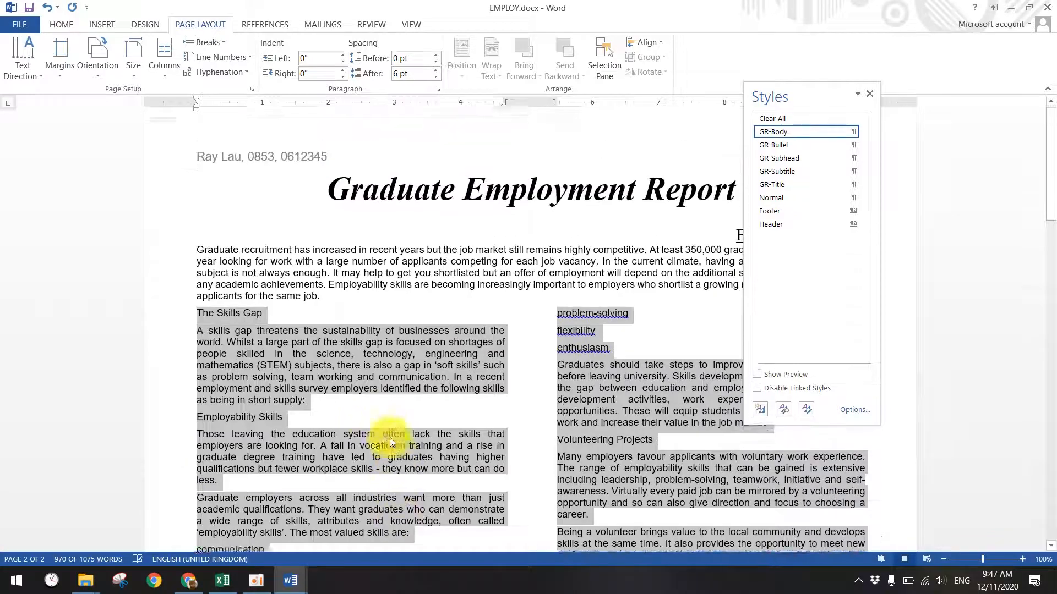
- In the question paper, read question 9: the GR-Bullet style for the list from communication to enthusiasm
left_click(291, 575)
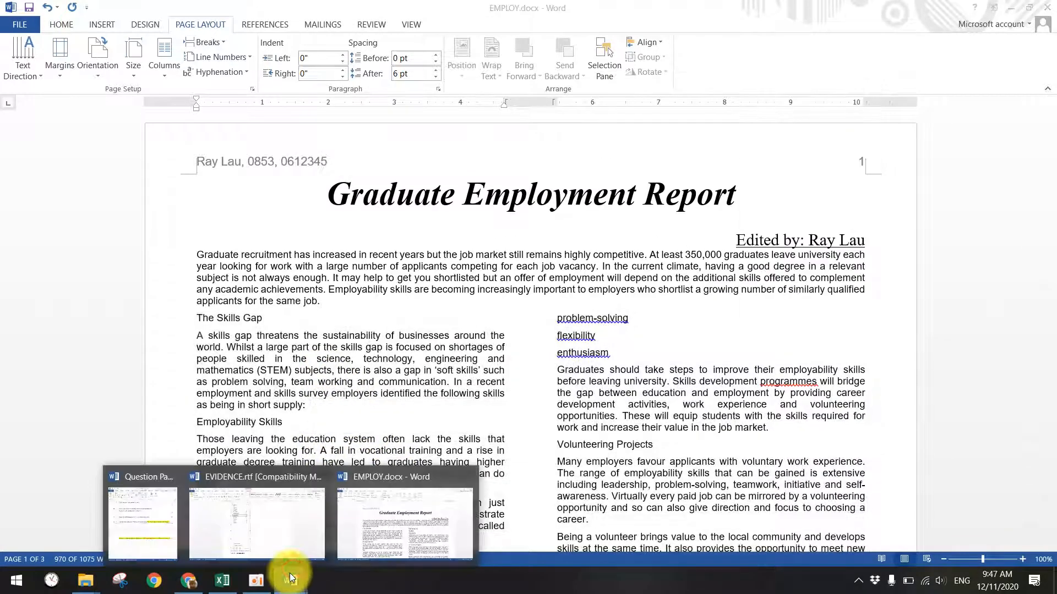
left_click(154, 506)
scroll(235, 363, "down", 10)
scroll(237, 363, "down", 8)
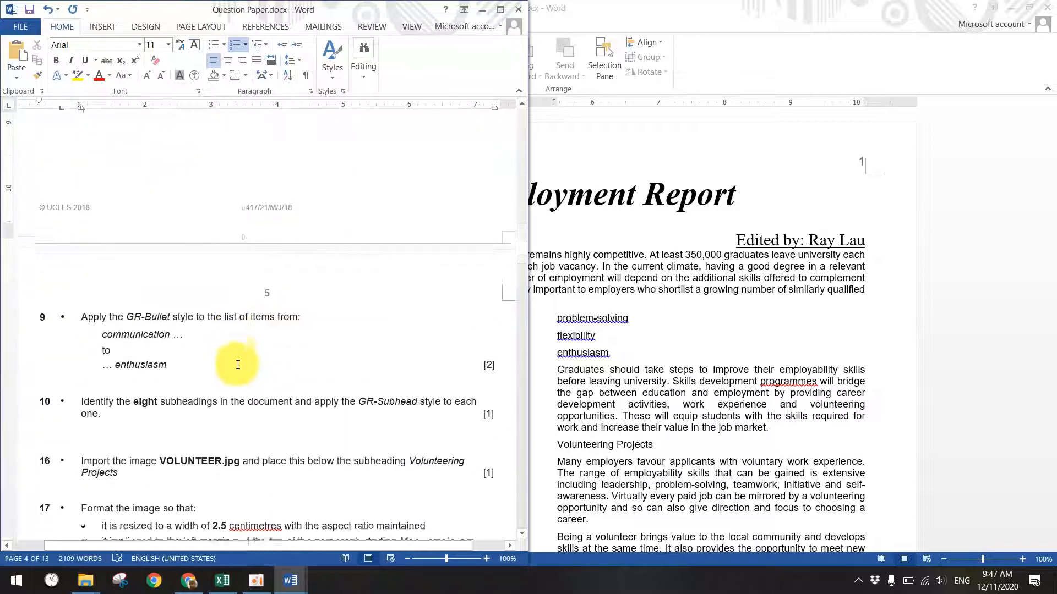
left_click(127, 306)
double_click(140, 309)
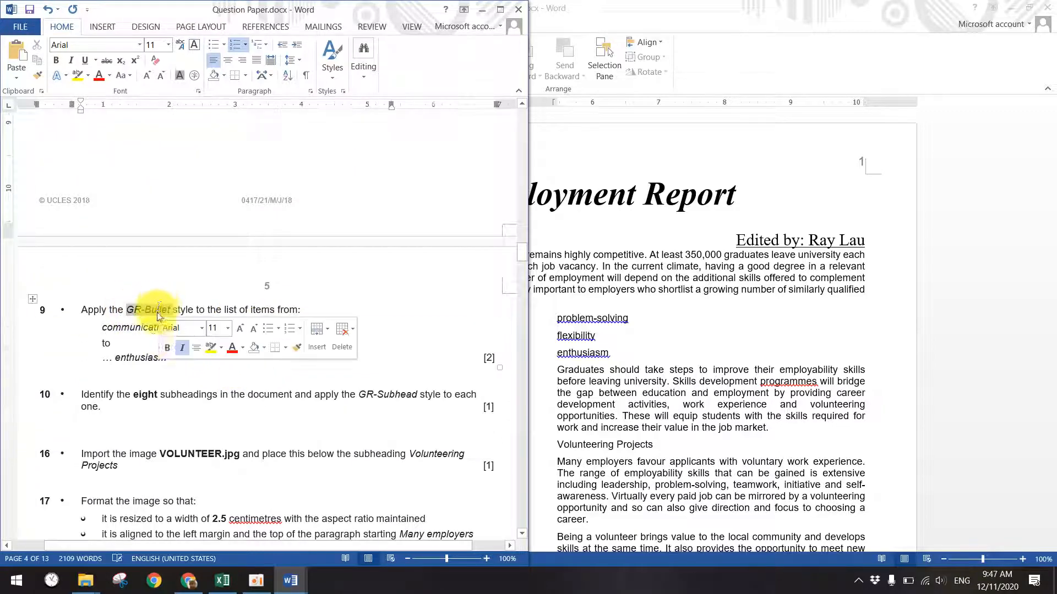
left_click(110, 325)
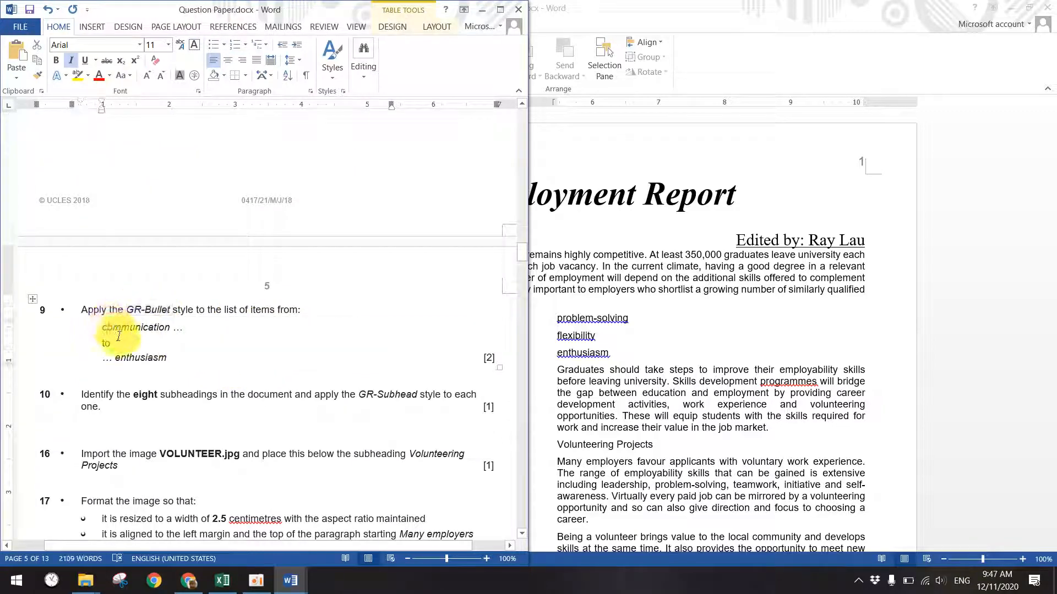
left_click(125, 359)
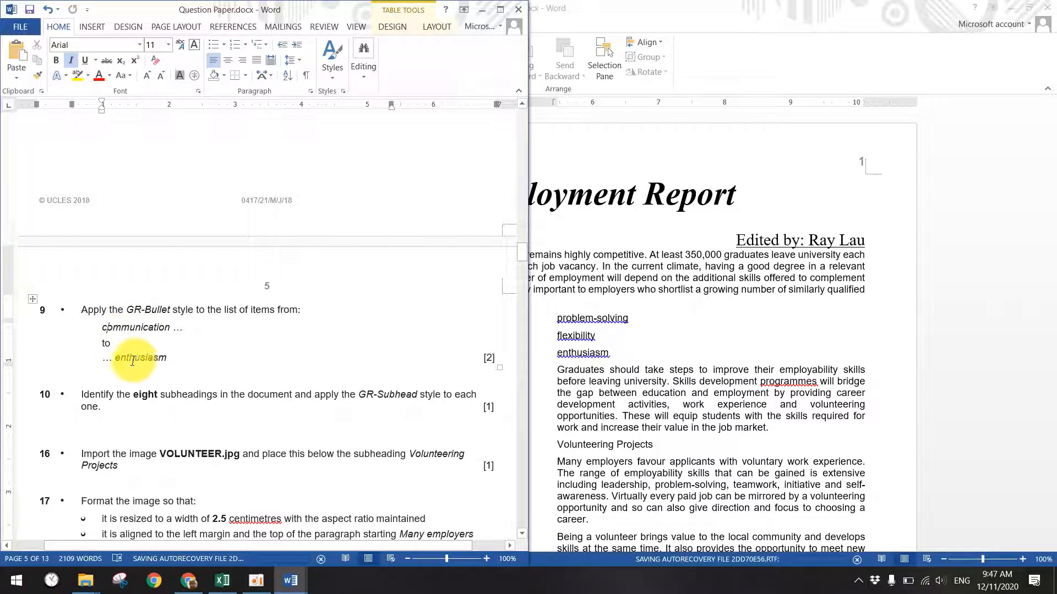
- In EMPLOY.docx, apply GR-Bullet to the skills list from communication to enthusiasm
left_click(653, 318)
scroll(512, 385, "down", 3)
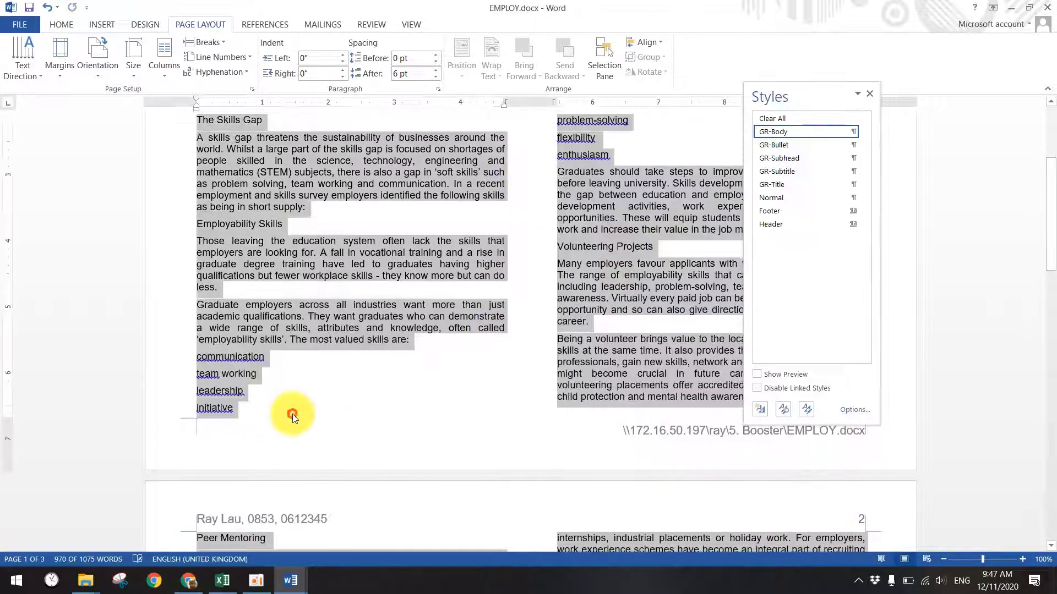
left_click_drag(197, 357, 609, 156)
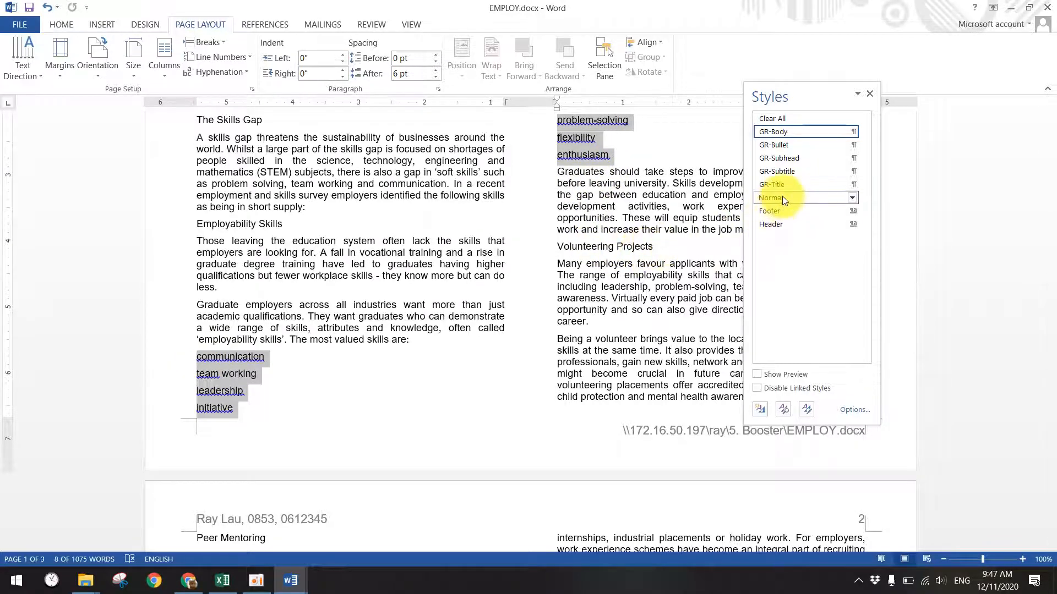
left_click(785, 144)
scroll(474, 357, "up", 5)
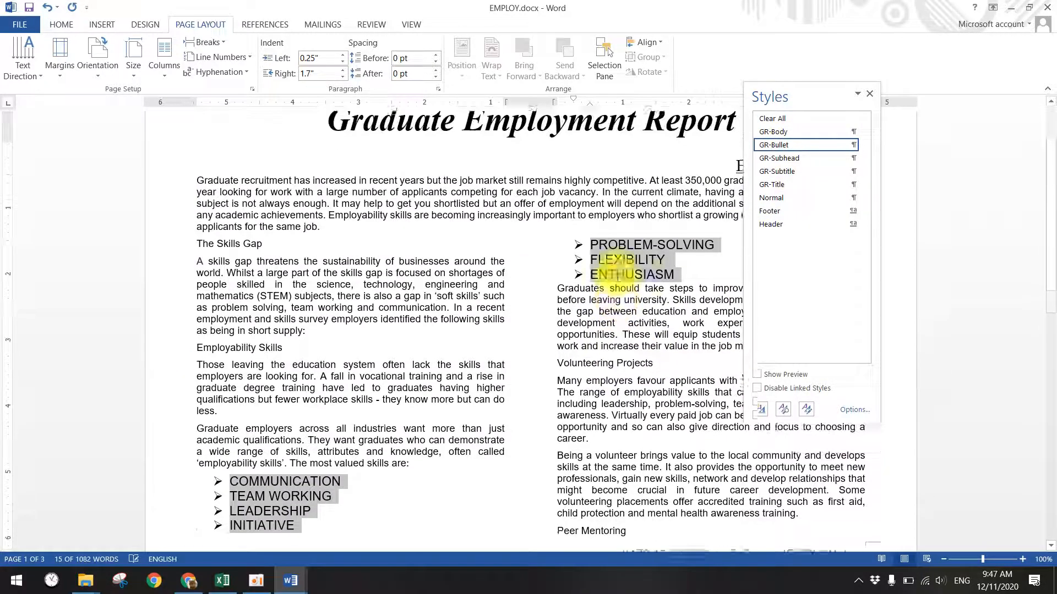
scroll(268, 537, "down", 1)
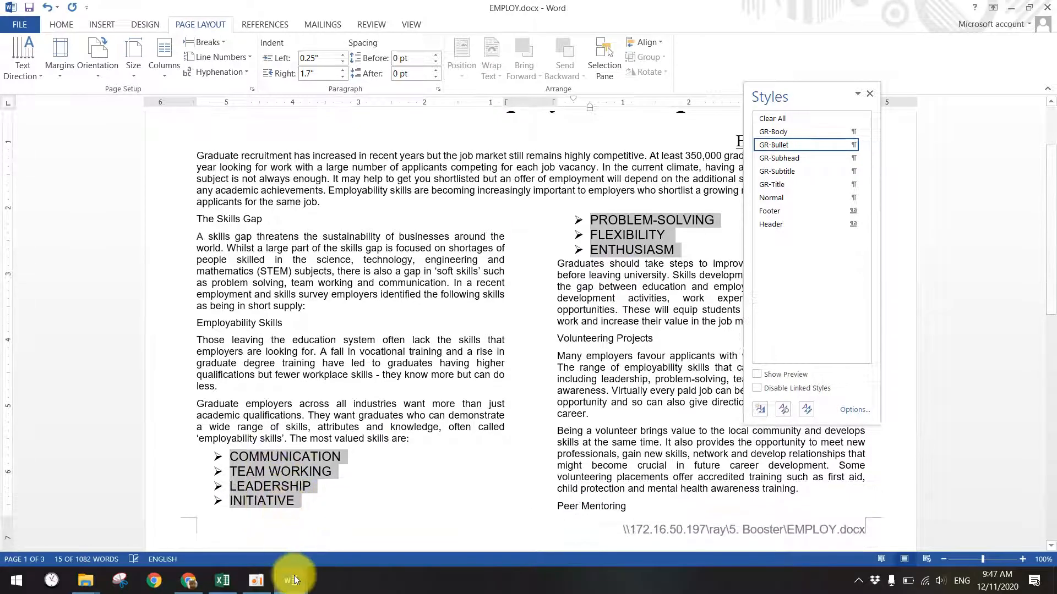
- Bring the question paper back to the front
left_click(290, 580)
left_click(162, 528)
scroll(453, 395, "down", 4)
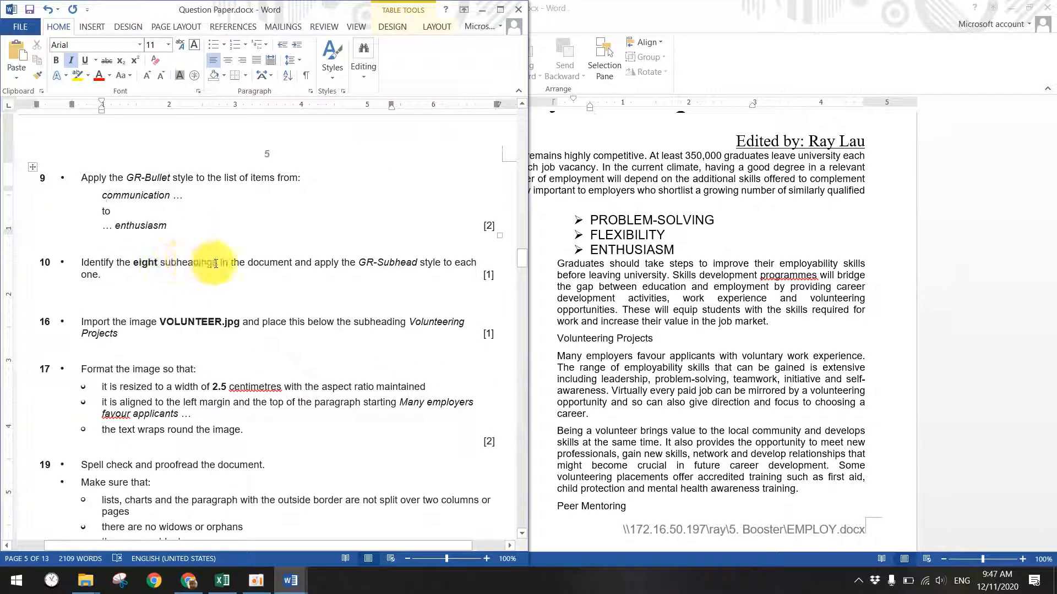
- Note GR-Subhead from question 10; apply it to The Skills Gap, Employability Skills and Volunteering Projects
left_click_drag(358, 264, 418, 255)
left_click(646, 338)
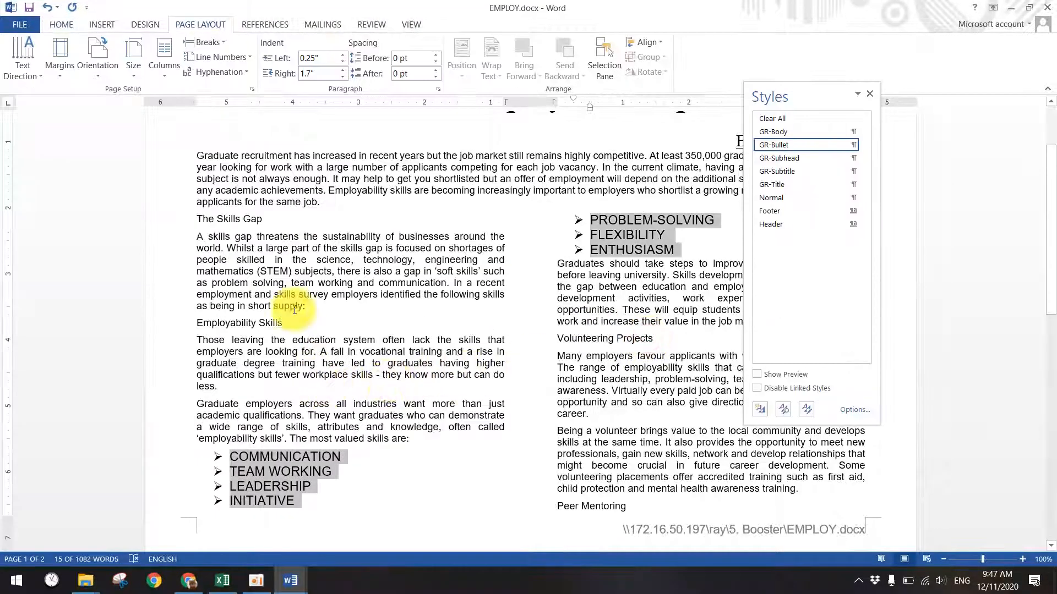
left_click(265, 219)
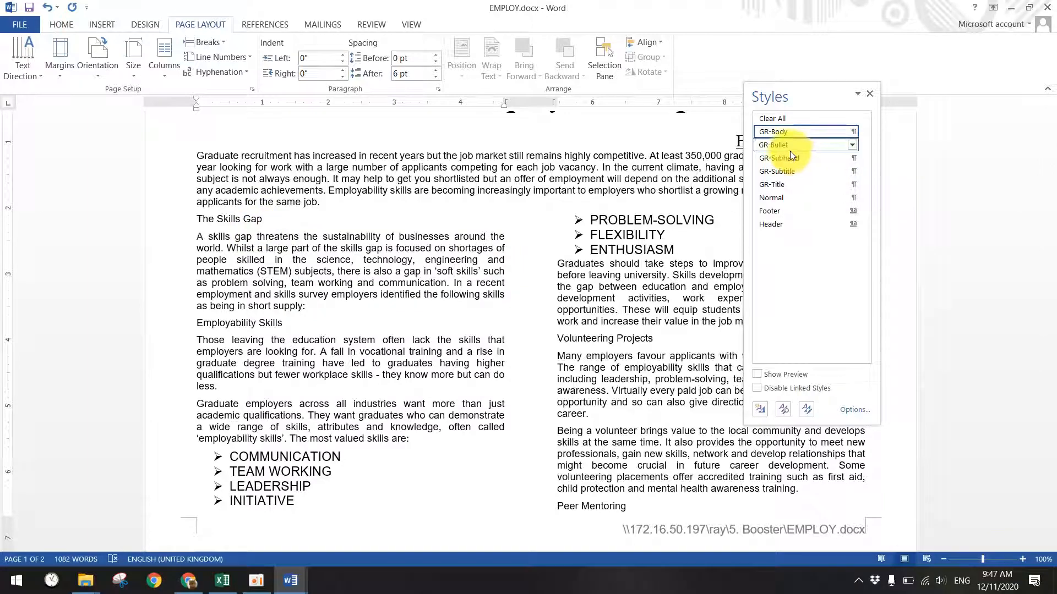
left_click(788, 159)
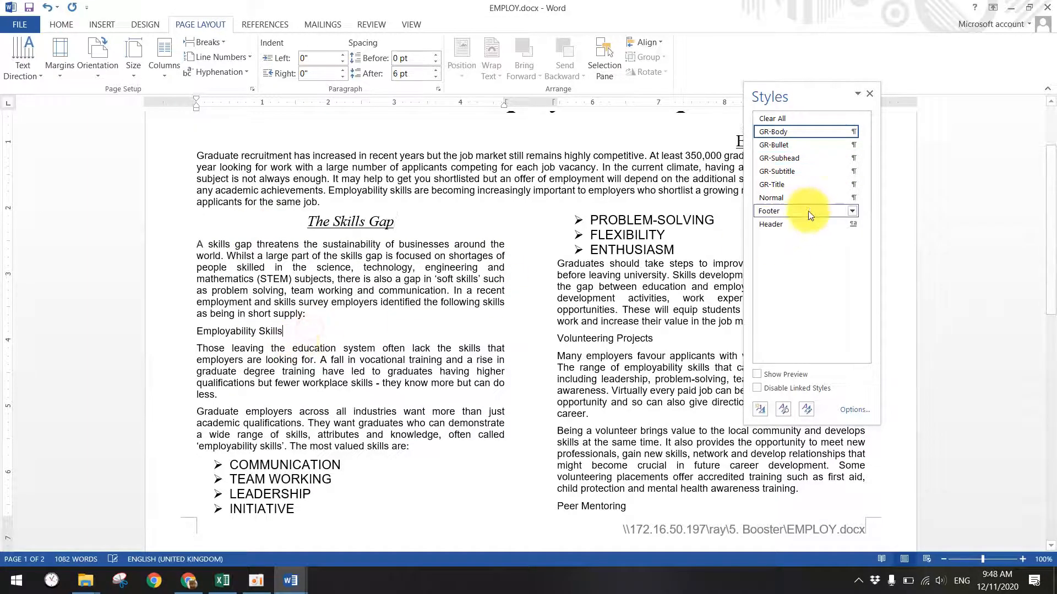
left_click(779, 158)
scroll(630, 395, "up", 3)
scroll(630, 395, "down", 4)
scroll(630, 395, "down", 1)
left_click(655, 287)
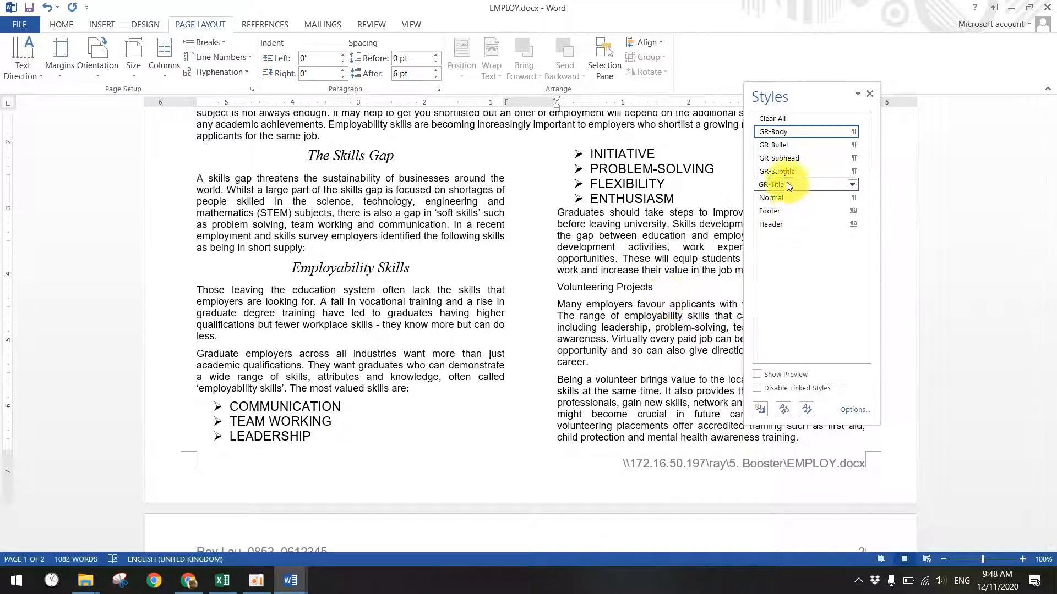
left_click(780, 163)
- Apply GR-Subhead to the Peer Mentoring, Student Ambassadors and Internships headings
scroll(618, 382, "down", 8)
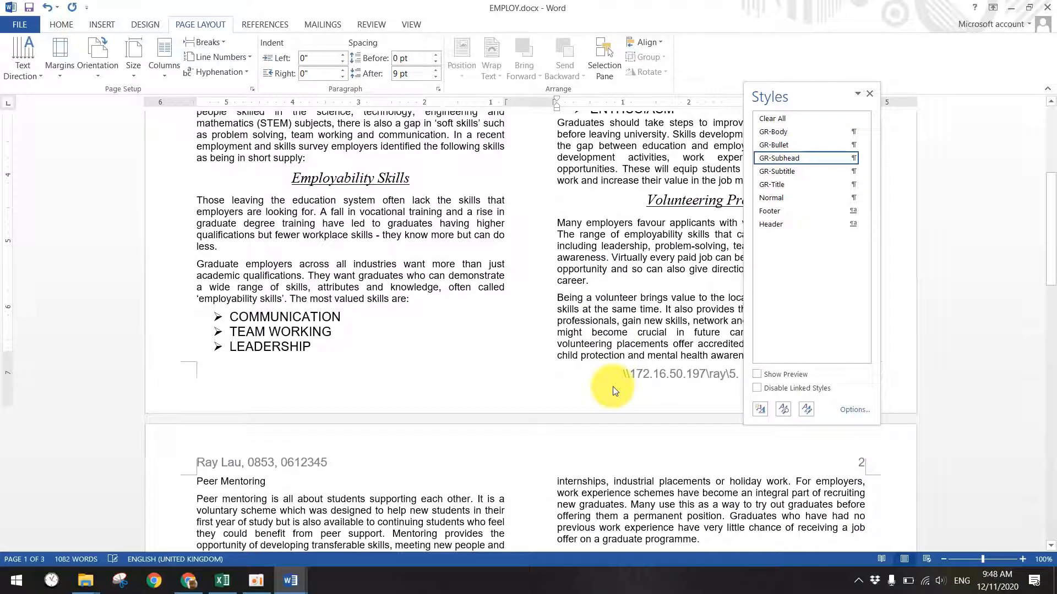
scroll(484, 407, "down", 1)
left_click(272, 274)
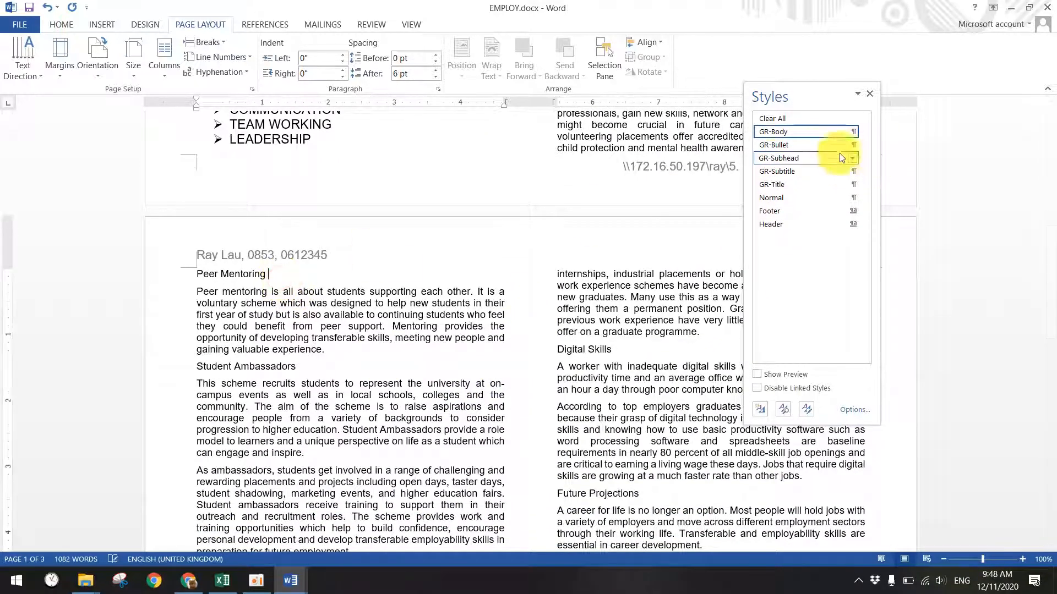
left_click(776, 164)
scroll(352, 397, "down", 1)
scroll(342, 385, "up", 15)
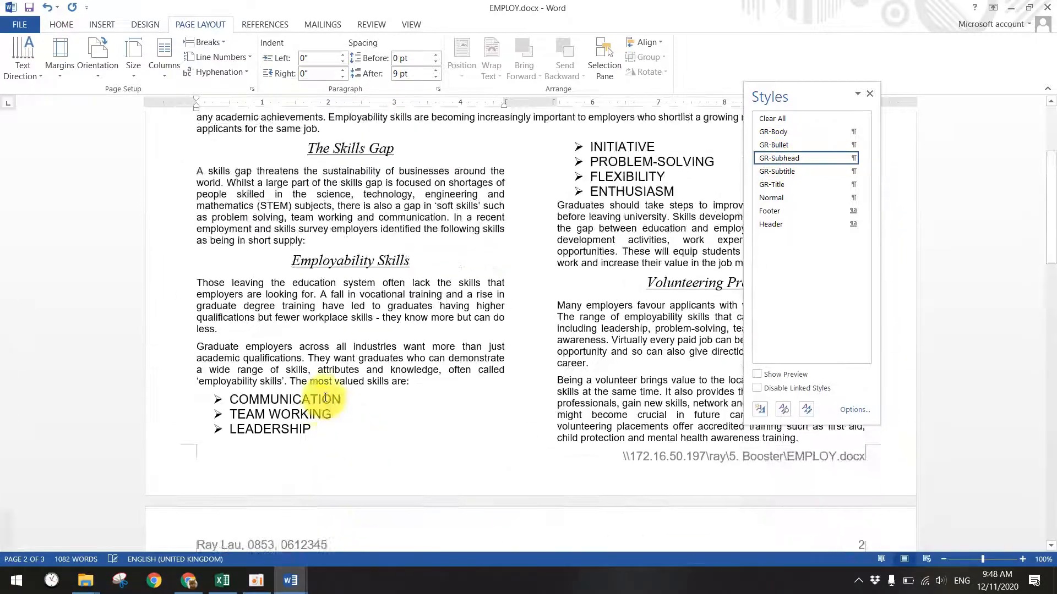
scroll(370, 478, "down", 15)
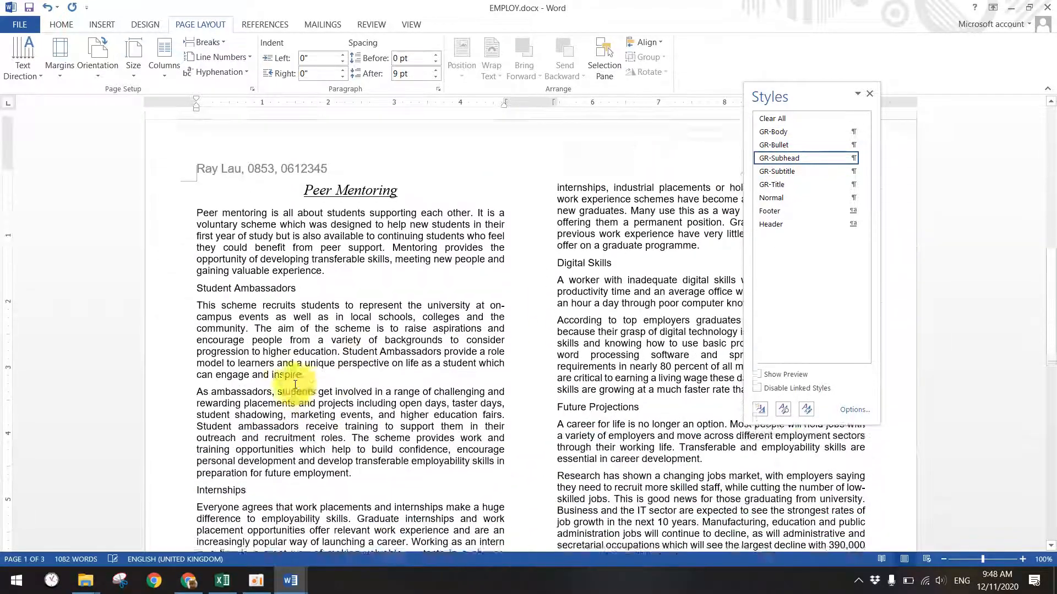
left_click(304, 277)
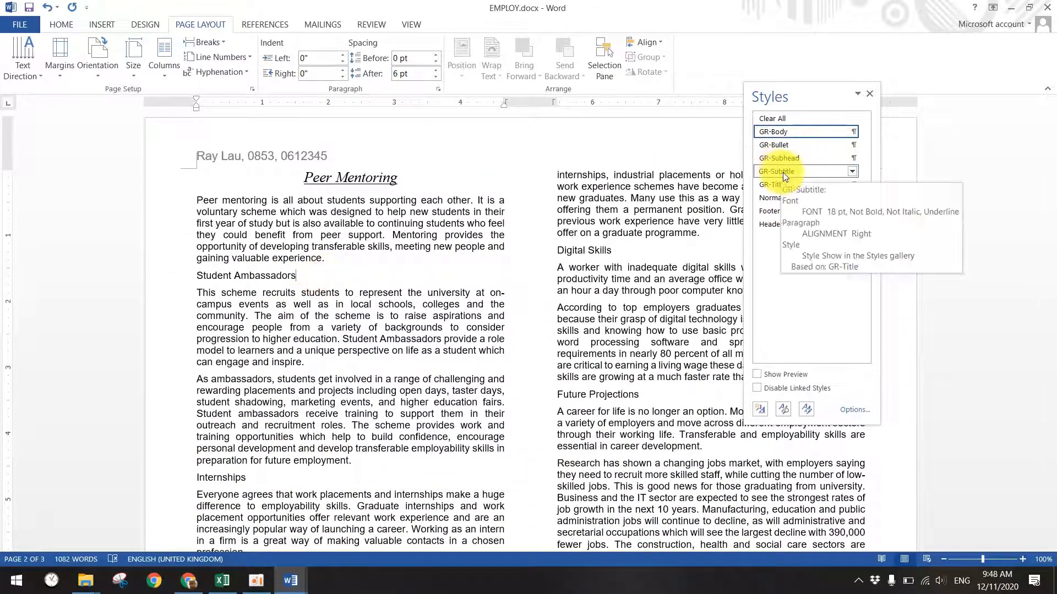
left_click(788, 160)
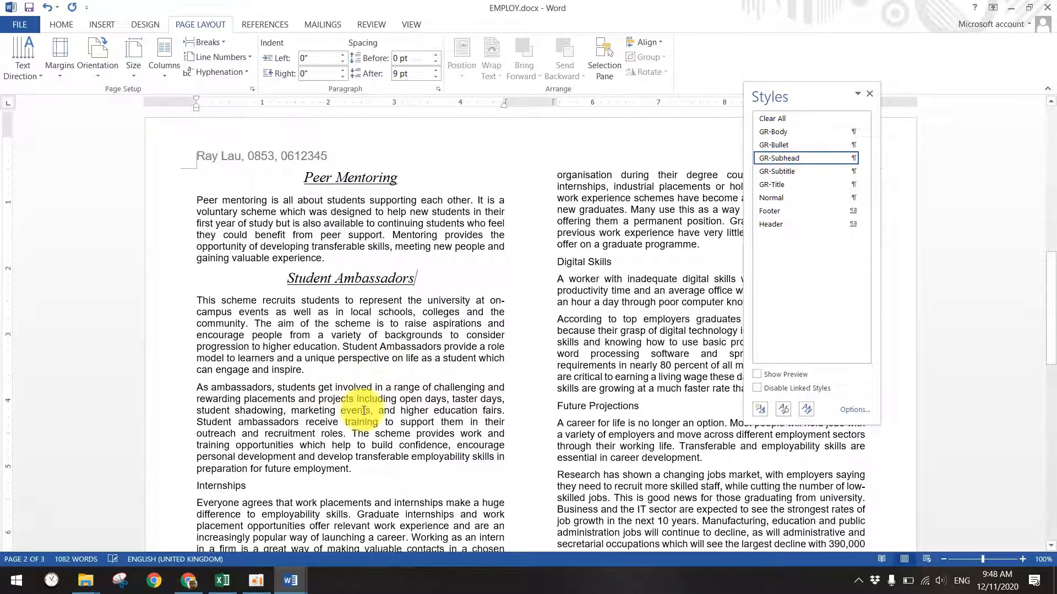
scroll(283, 399, "down", 4)
left_click(254, 354)
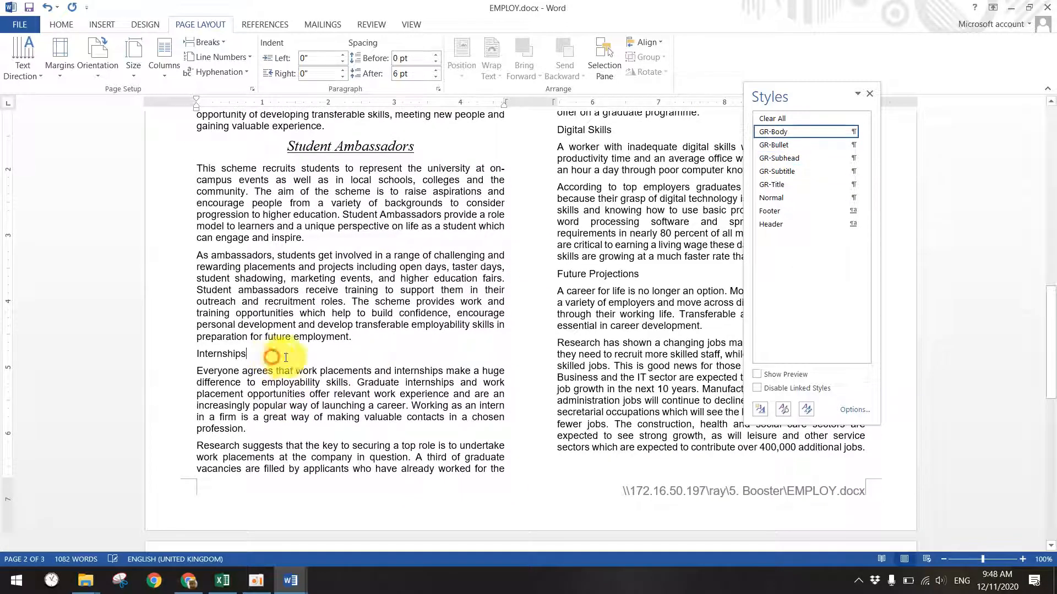
left_click(787, 158)
- Apply GR-Subhead to the Digital Skills and Future Projections headings
scroll(617, 351, "up", 4)
left_click(622, 303)
scroll(633, 333, "down", 4)
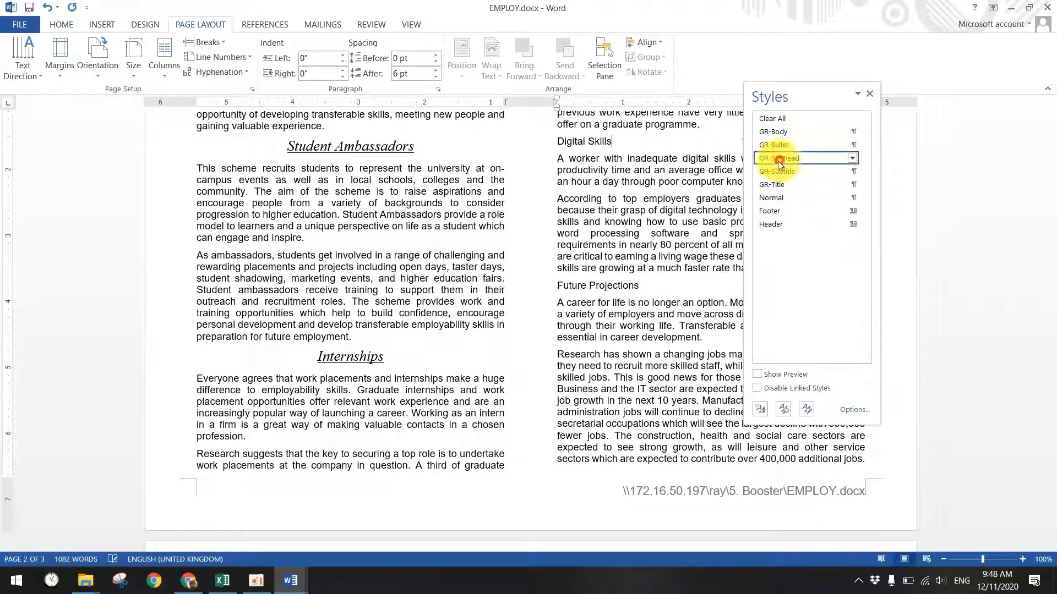
left_click(780, 164)
left_click(666, 292)
left_click(792, 171)
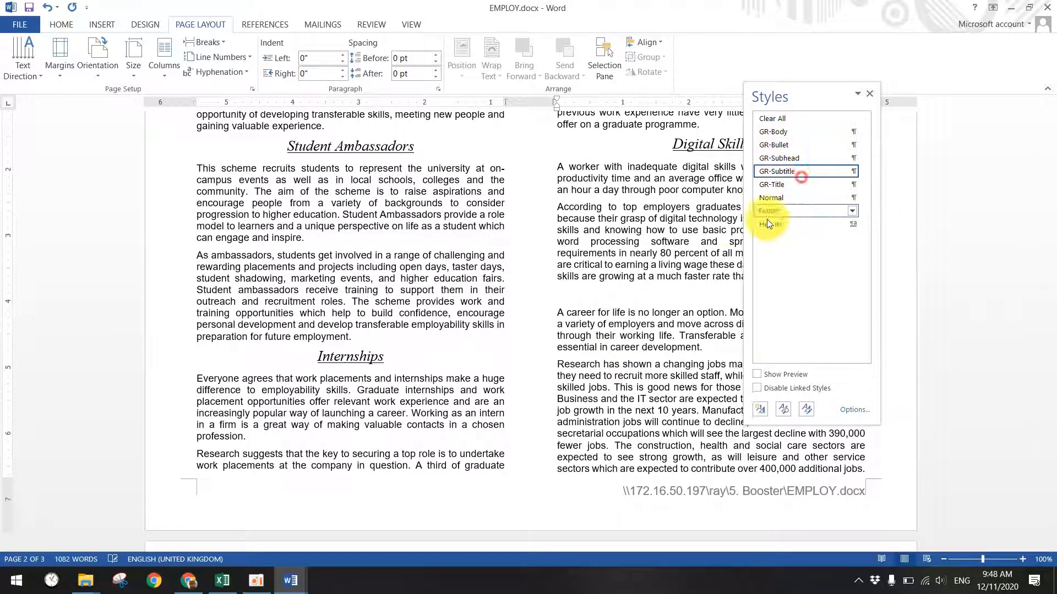
left_click(780, 158)
scroll(696, 330, "down", 2)
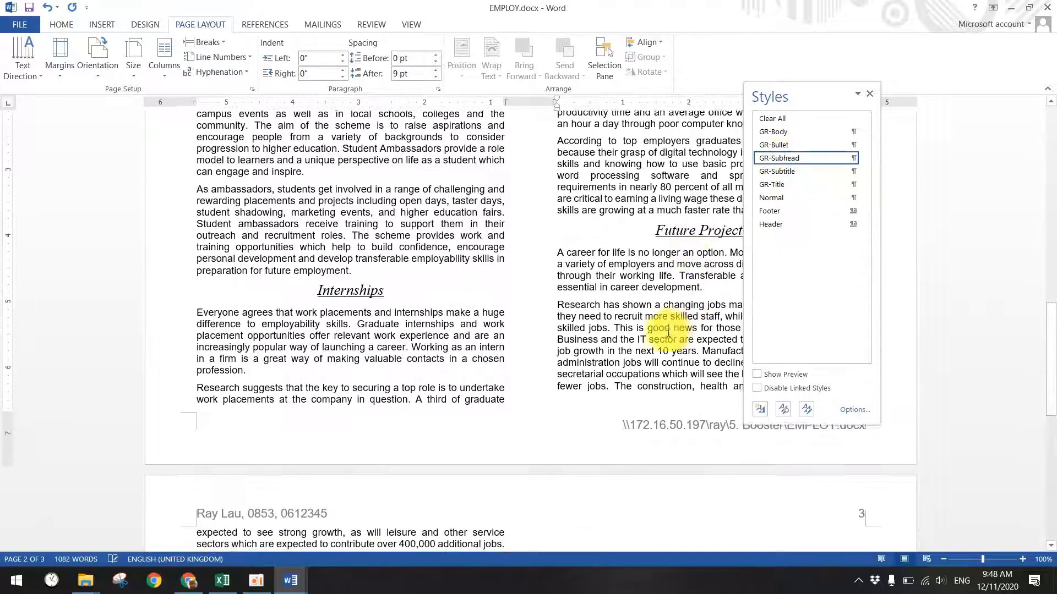
scroll(495, 354, "down", 8)
scroll(524, 385, "up", 6)
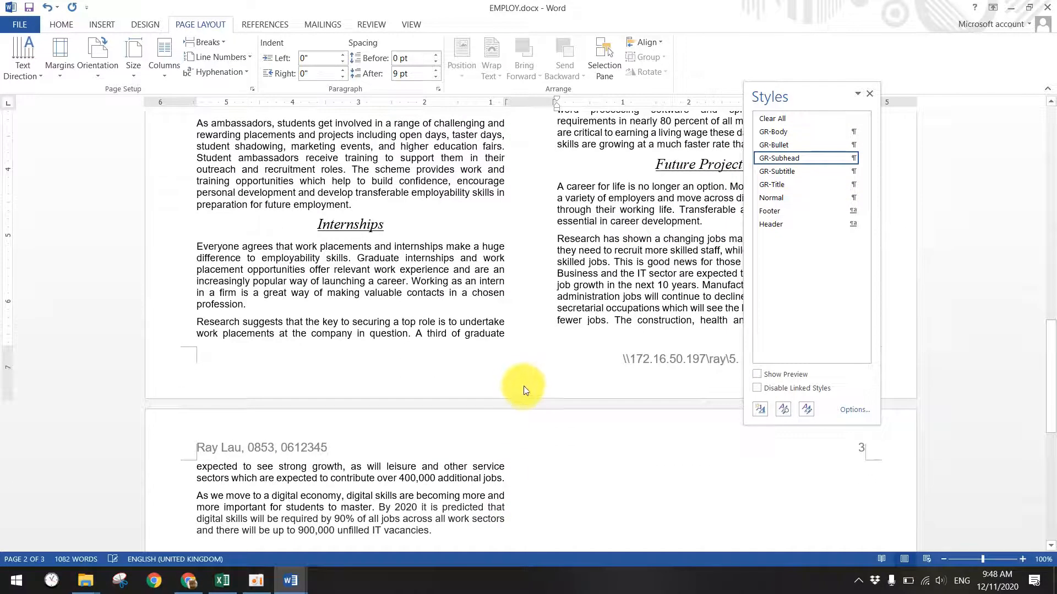
scroll(530, 397, "up", 9)
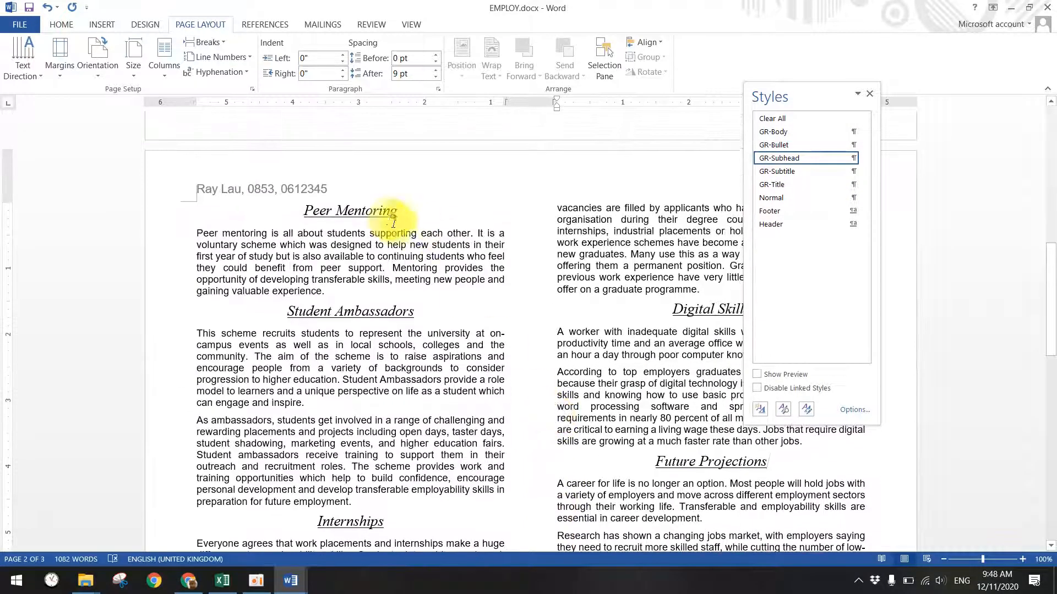
scroll(433, 521, "down", 1)
scroll(698, 444, "up", 10)
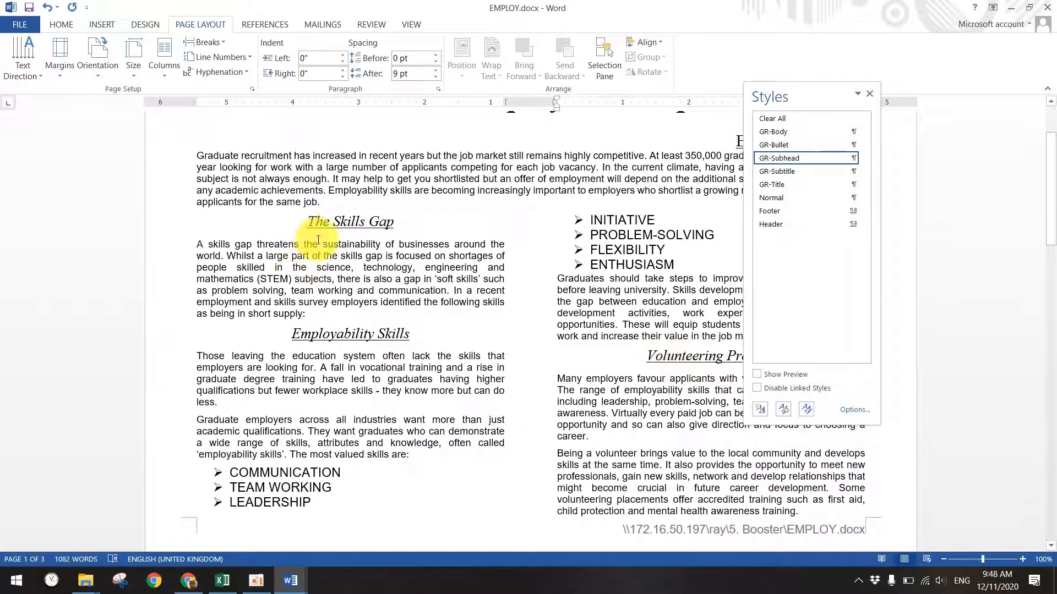
- Close the Styles pane and bring up the Question Paper instructions
left_click(869, 93)
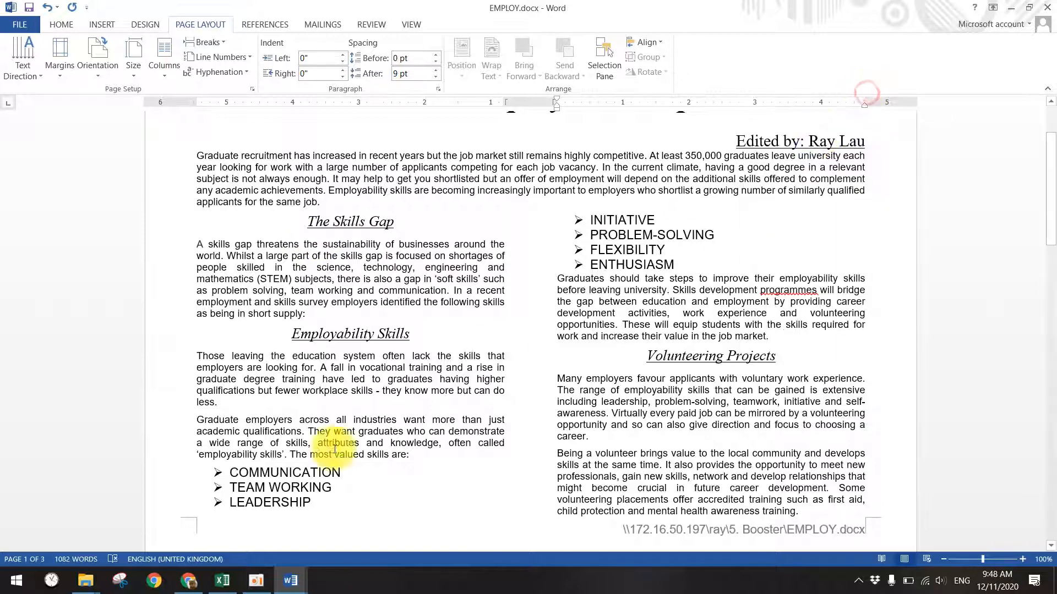
mouse_move(291, 579)
left_click(134, 510)
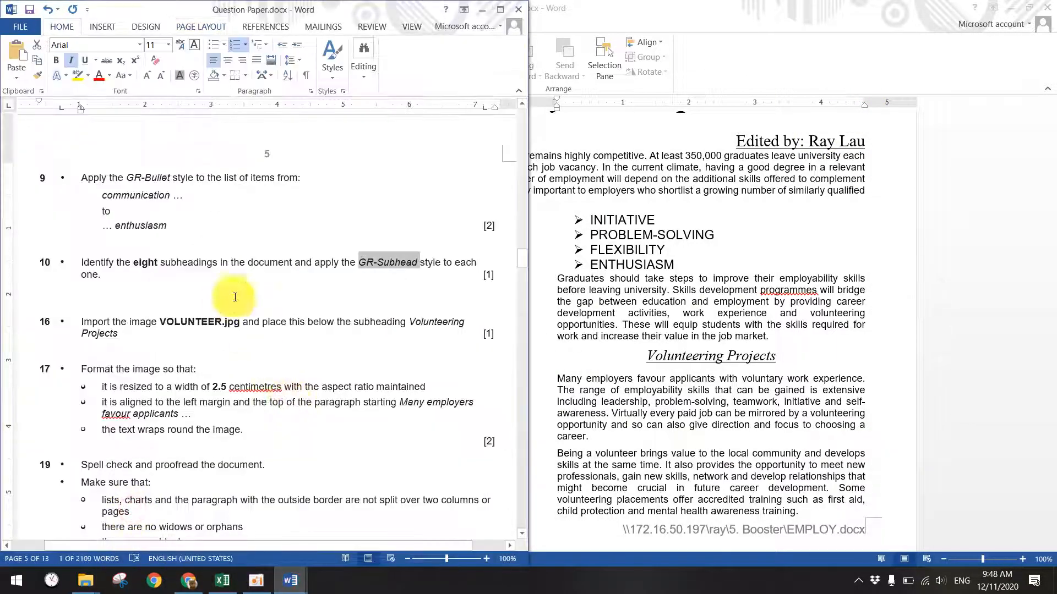
- In task 16, highlight where the picture goes, below the subheading
scroll(295, 275, "down", 2)
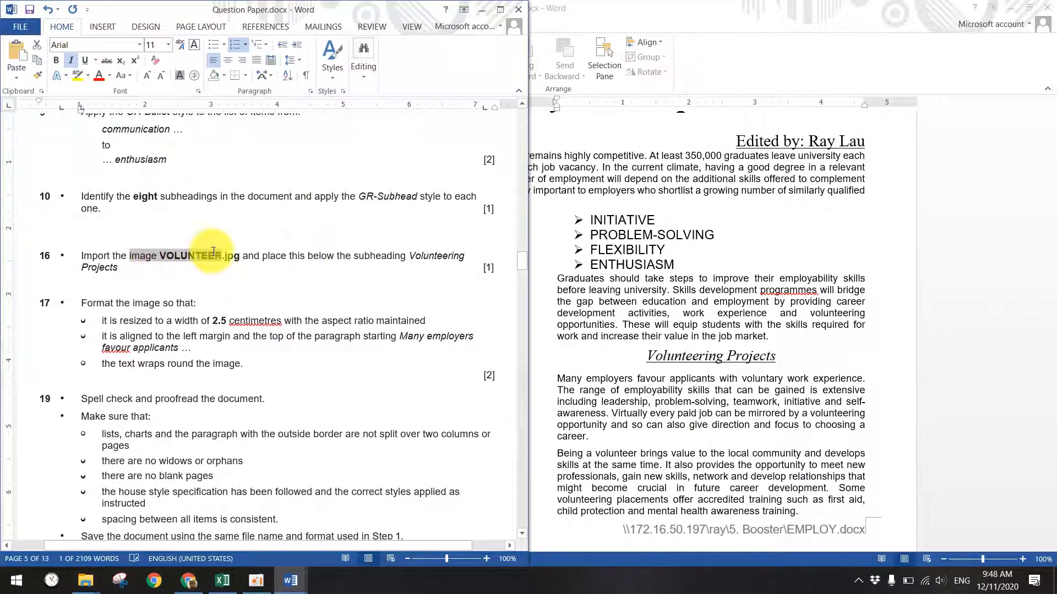
left_click_drag(263, 255, 364, 256)
double_click(362, 254)
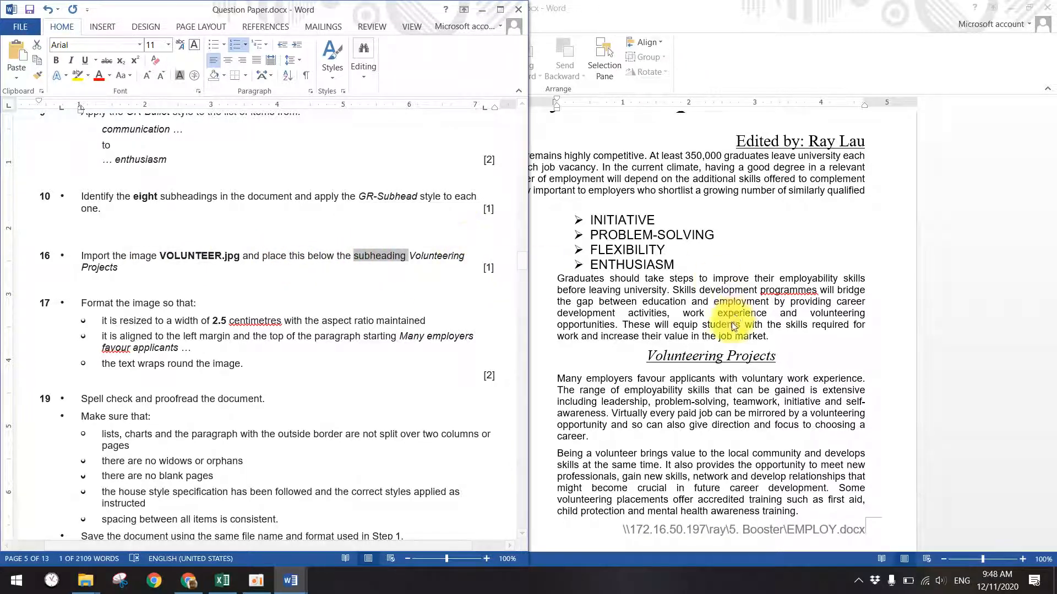
- Drag VOLUNTEER.jpg from the 5. Booster folder into EMPLOY.docx, below Future Projections
left_click(693, 373)
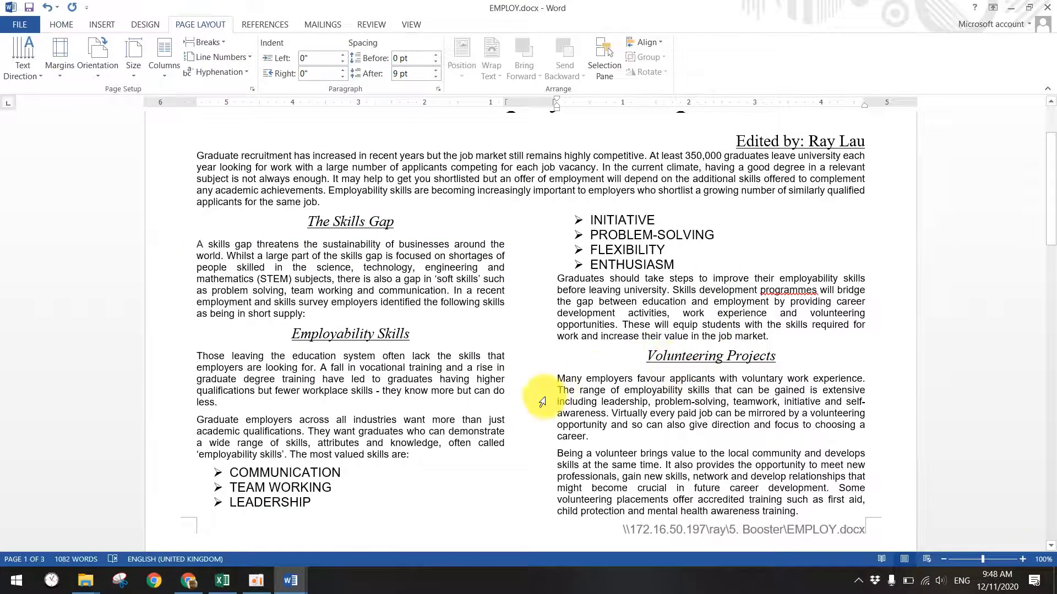
mouse_move(97, 577)
left_click(341, 503)
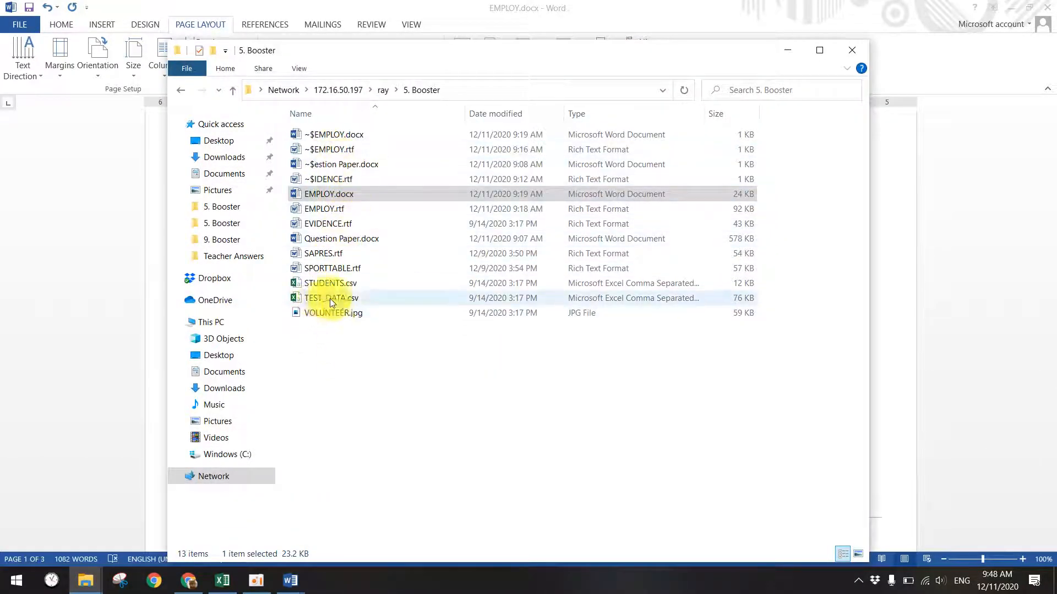
left_click(325, 313)
left_click_drag(318, 313, 558, 380)
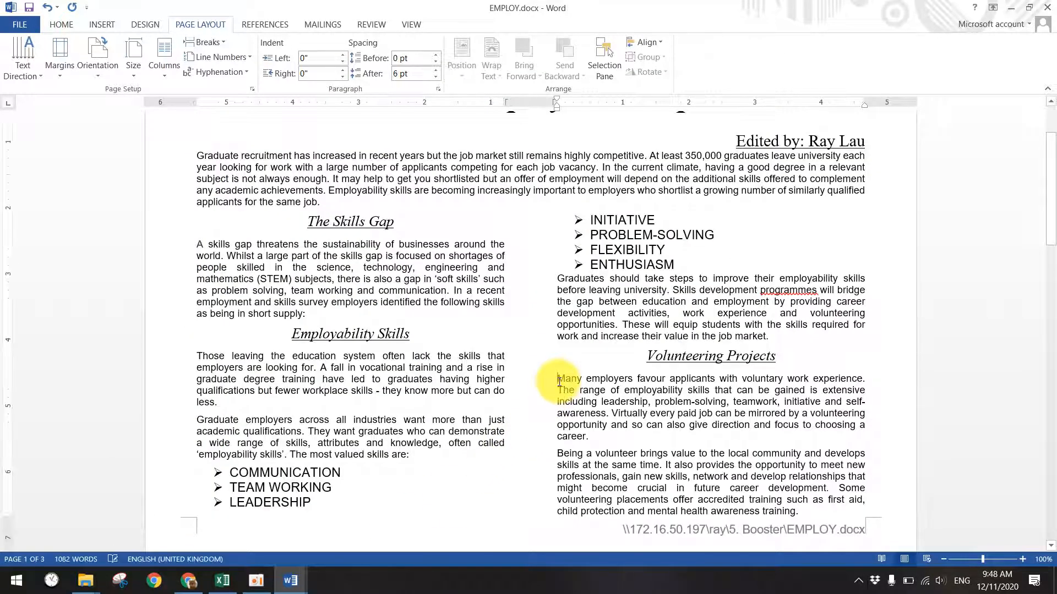
scroll(580, 357, "down", 20)
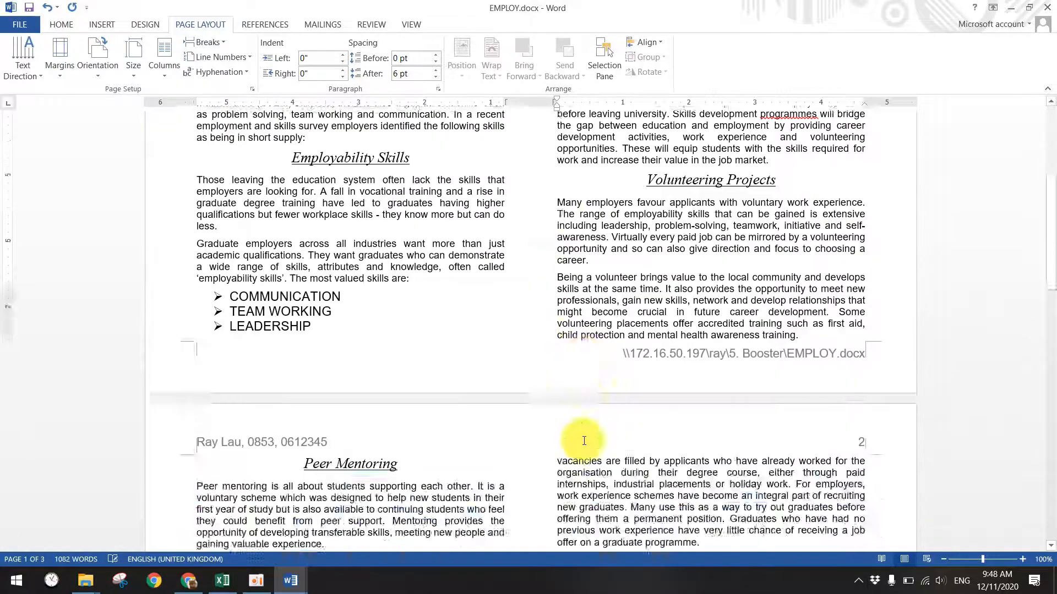
left_click(346, 396)
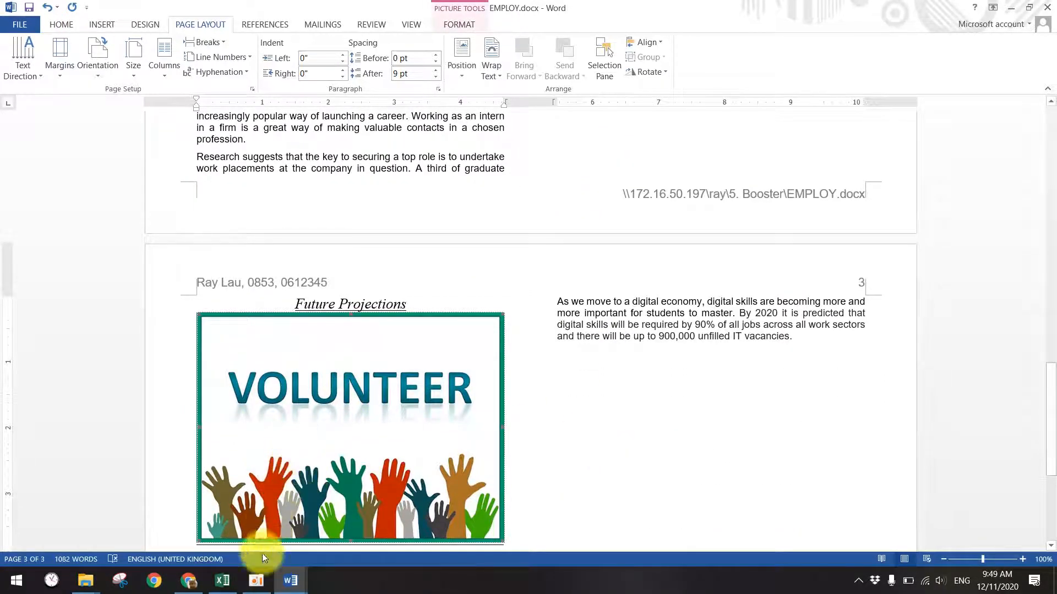
- In task 17, highlight the 2.5 centimetre width and maintained-proportions requirements
left_click(188, 581)
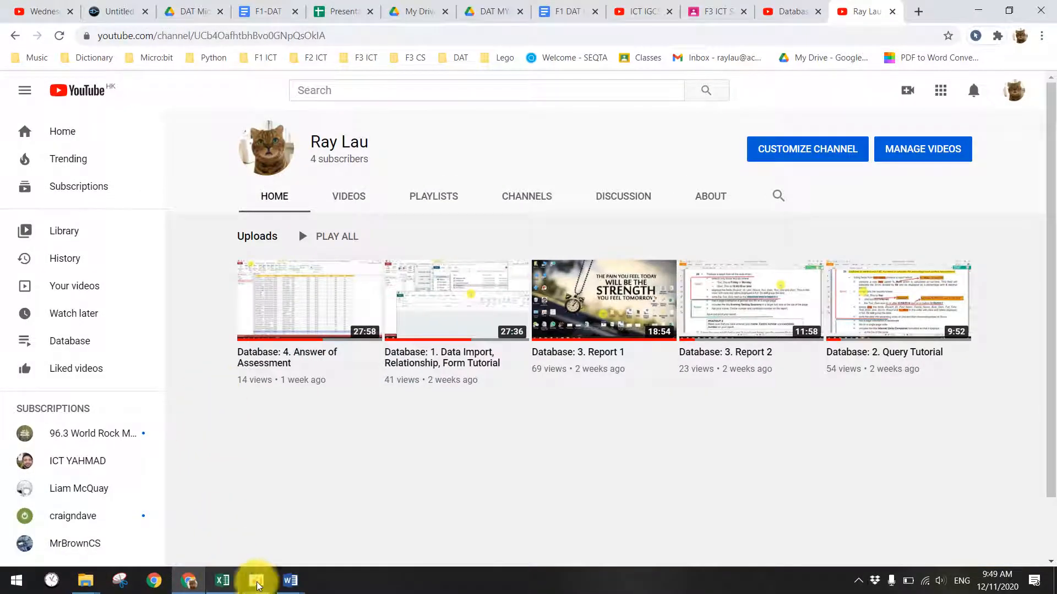
mouse_move(290, 580)
left_click(207, 534)
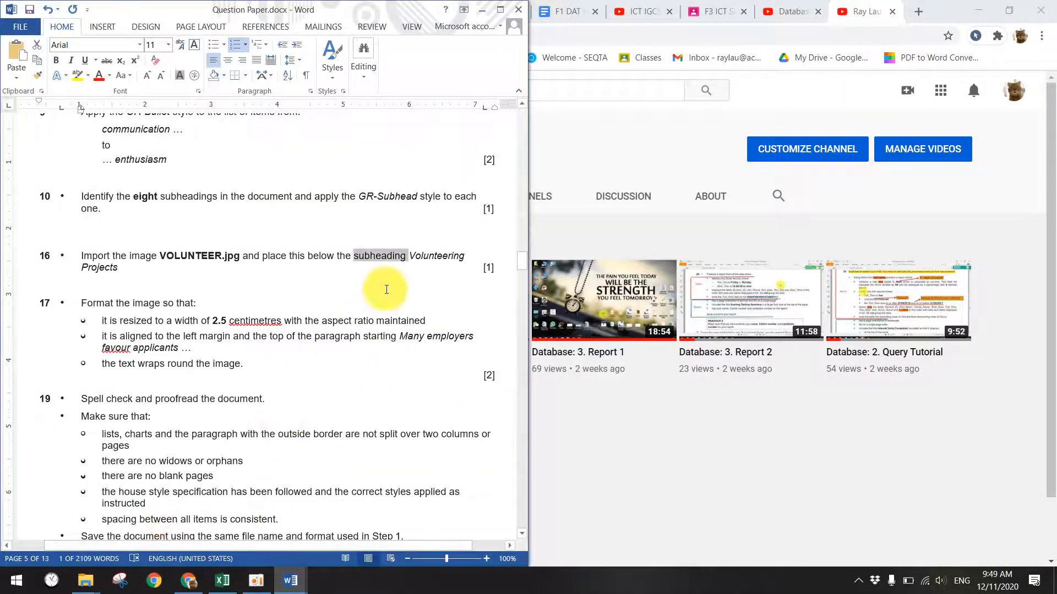
scroll(324, 300, "down", 2)
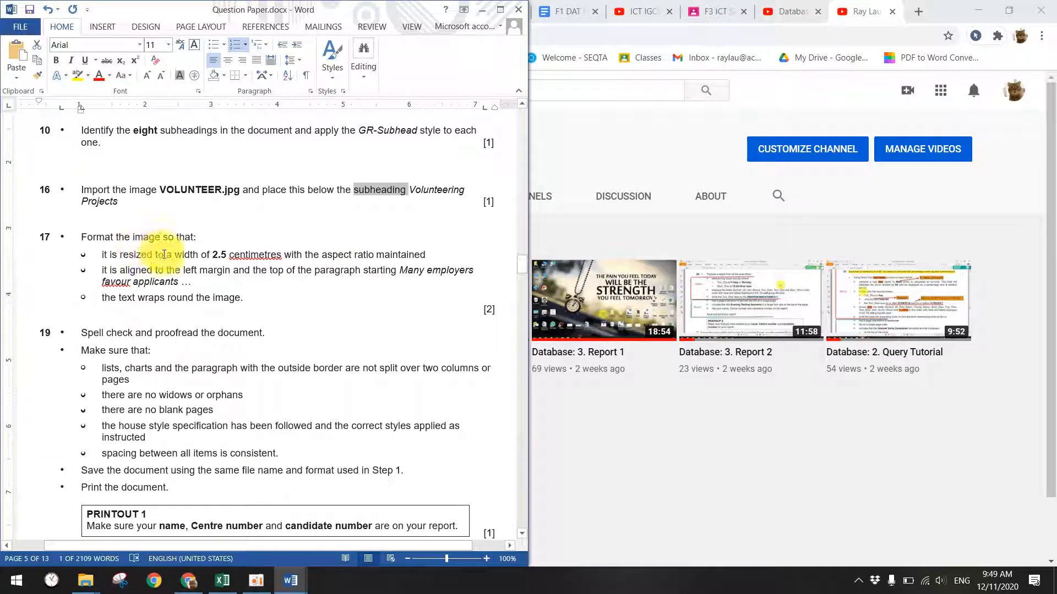
left_click_drag(120, 254, 166, 254)
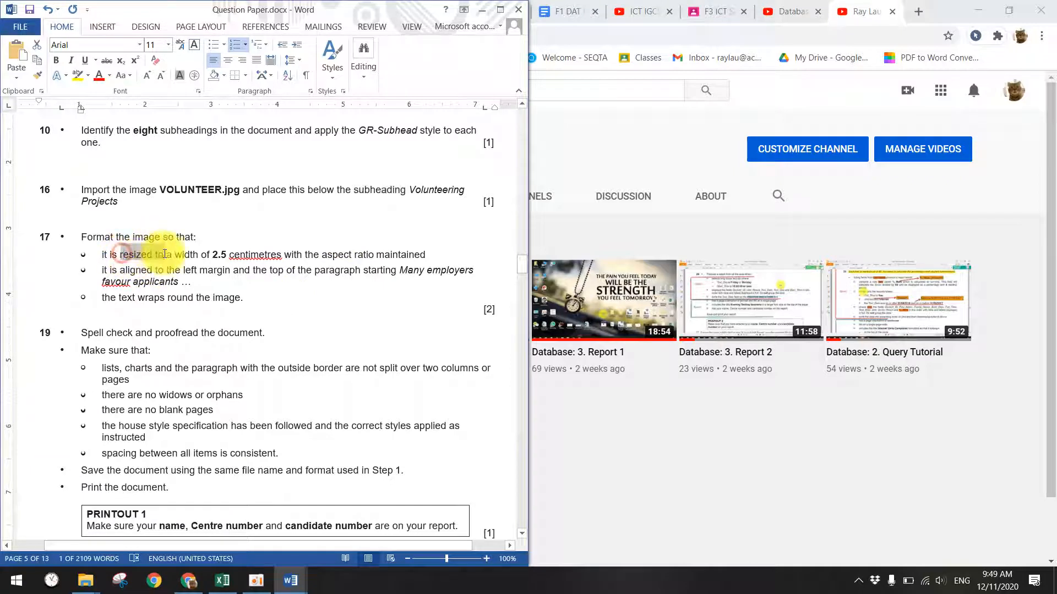
left_click(200, 253)
left_click_drag(210, 254, 253, 254)
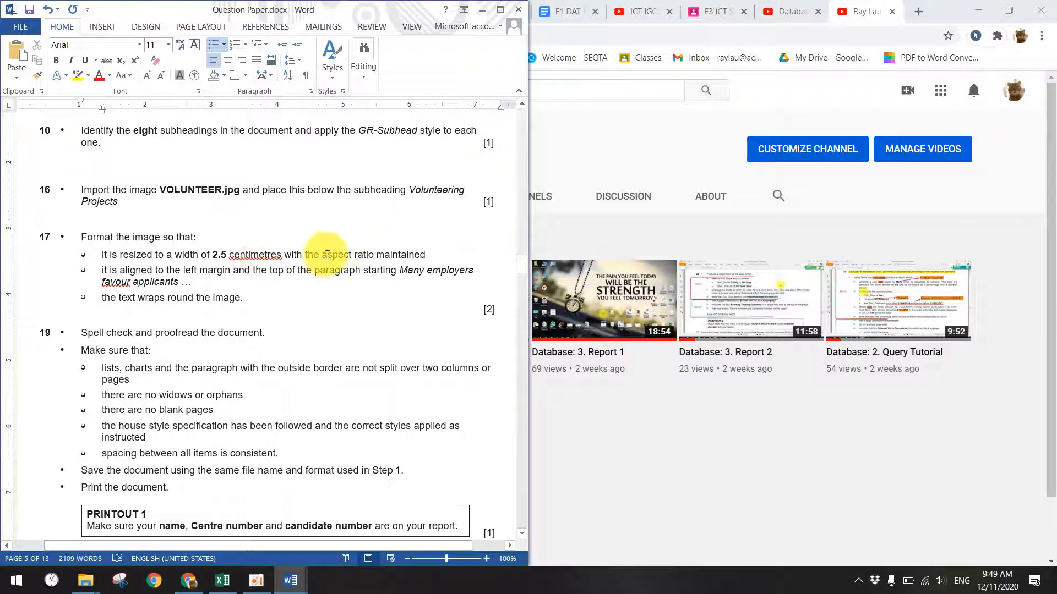
double_click(407, 254)
- Set the VOLUNTEER picture's width to 2.5 cm, keeping its proportions
left_click(292, 579)
left_click(381, 544)
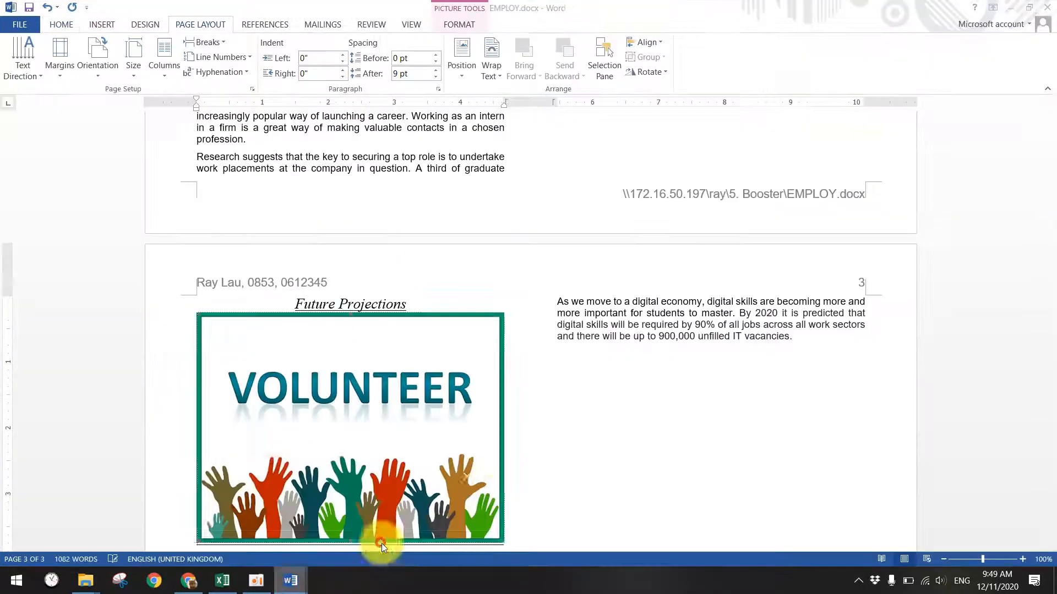
left_click(329, 378)
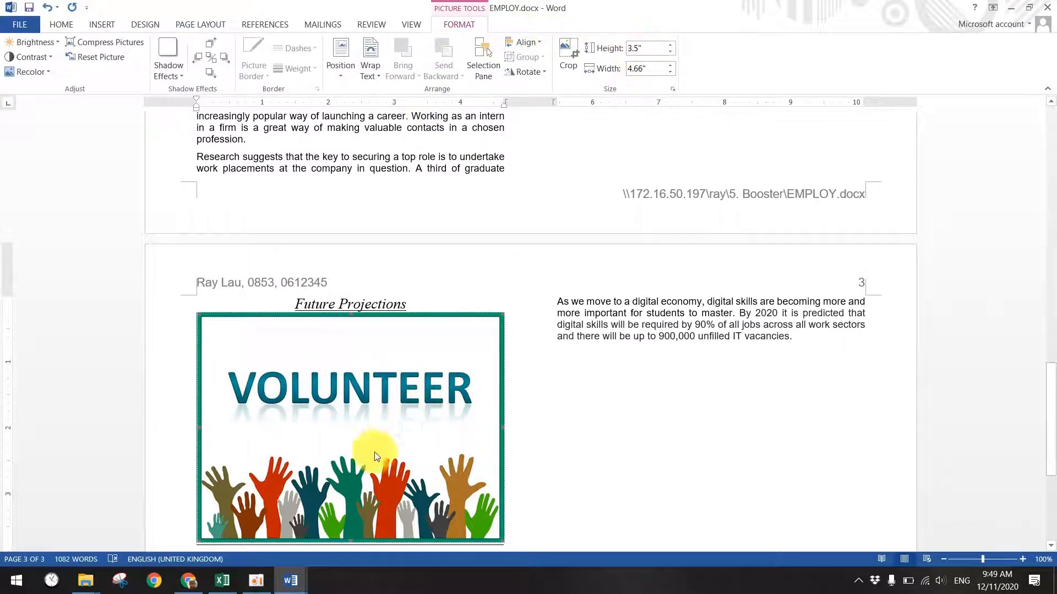
mouse_move(279, 576)
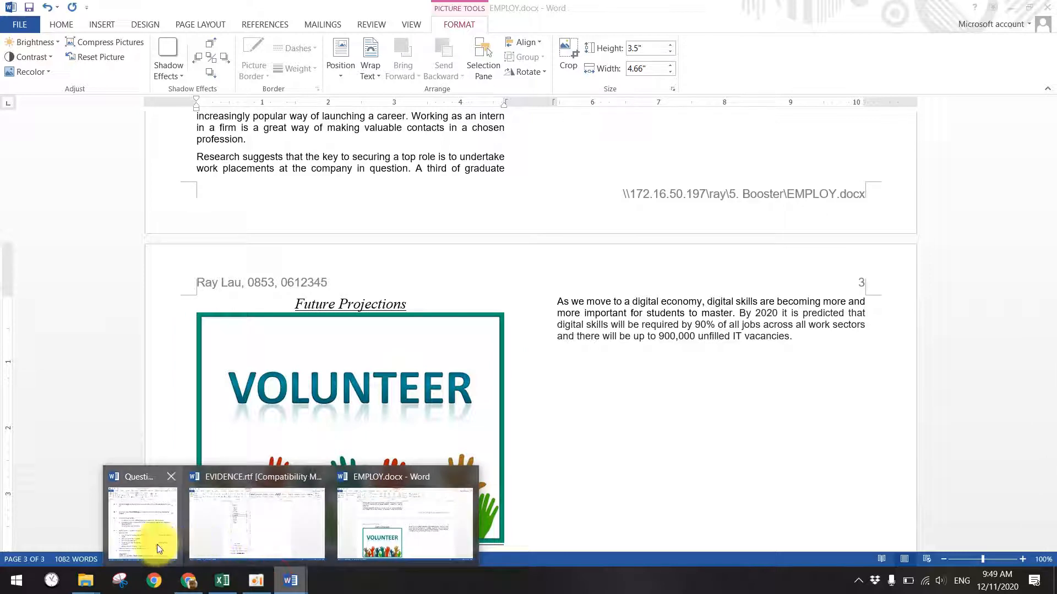
left_click(155, 544)
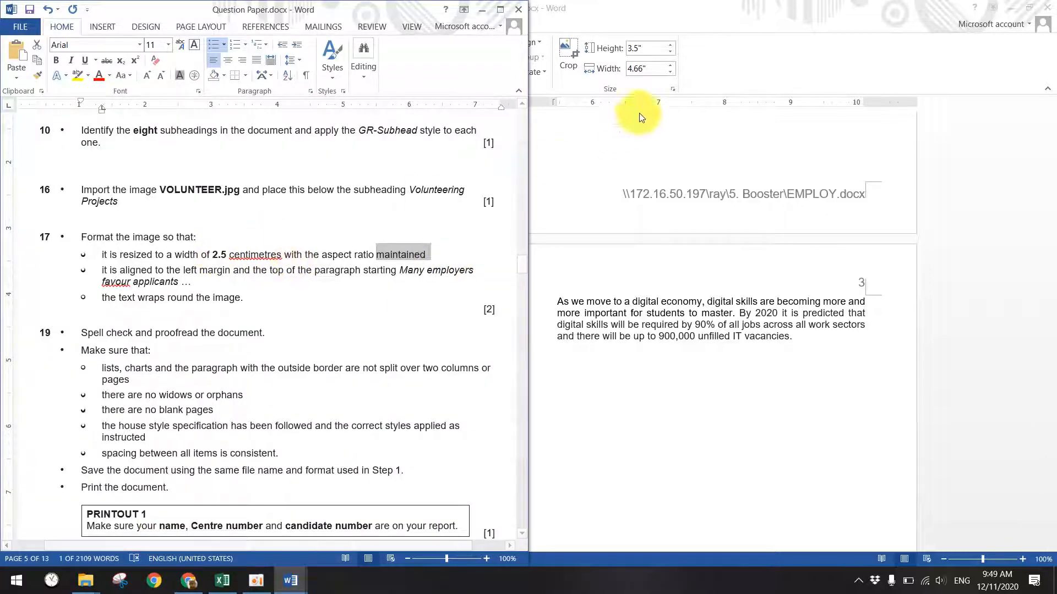
left_click(650, 68)
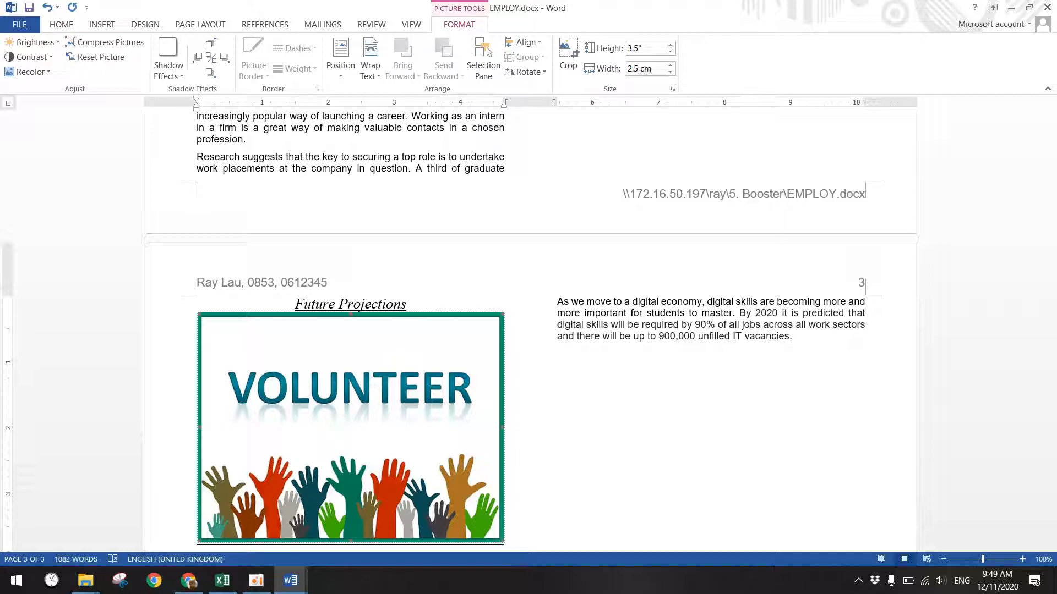
left_click(574, 367)
scroll(602, 244, "up", 1)
scroll(602, 244, "up", 6)
left_click(755, 405)
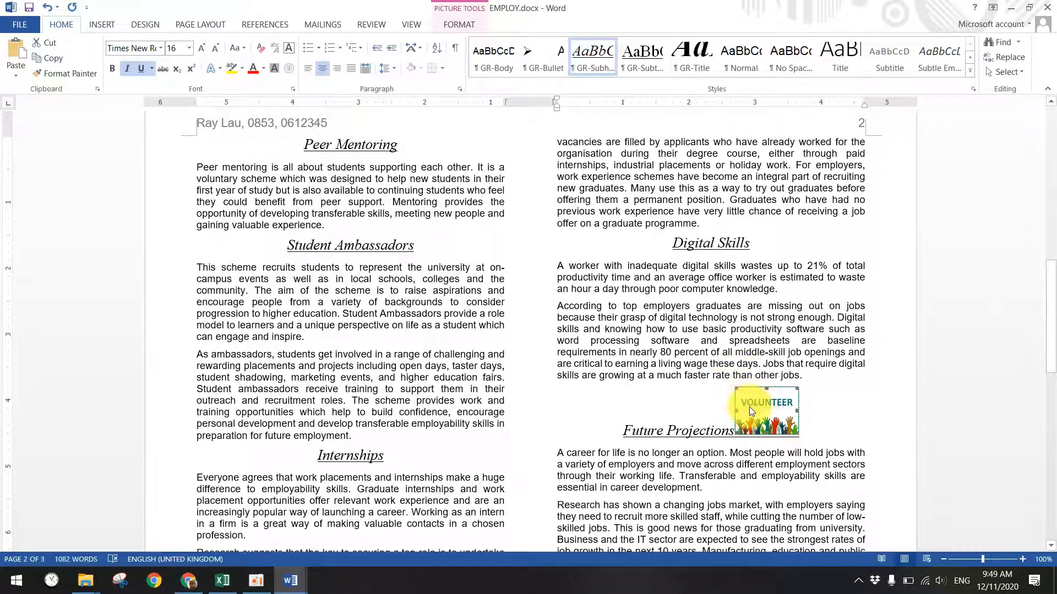
left_click(288, 579)
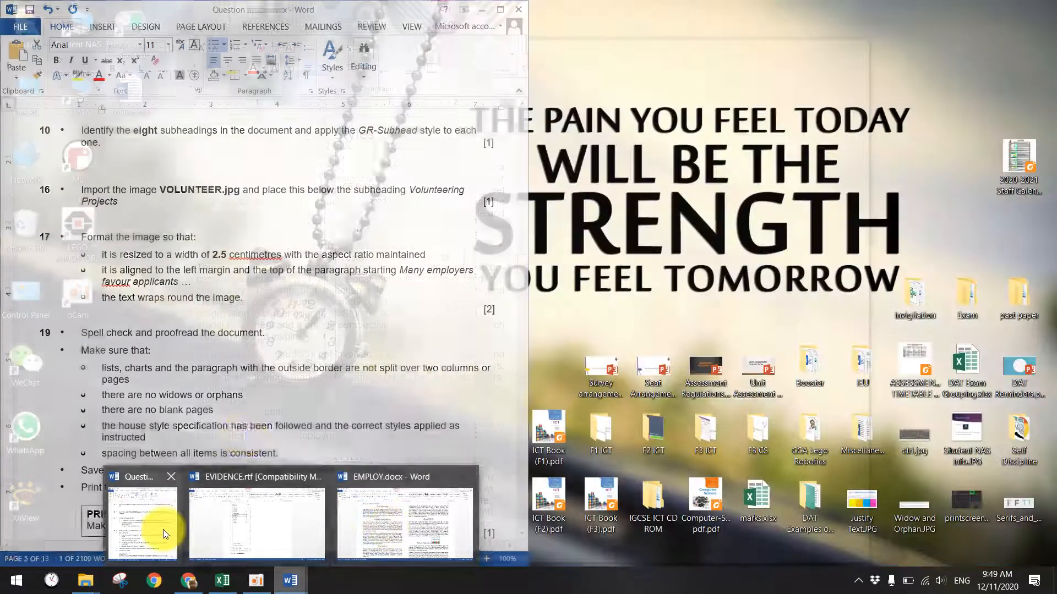
left_click(163, 527)
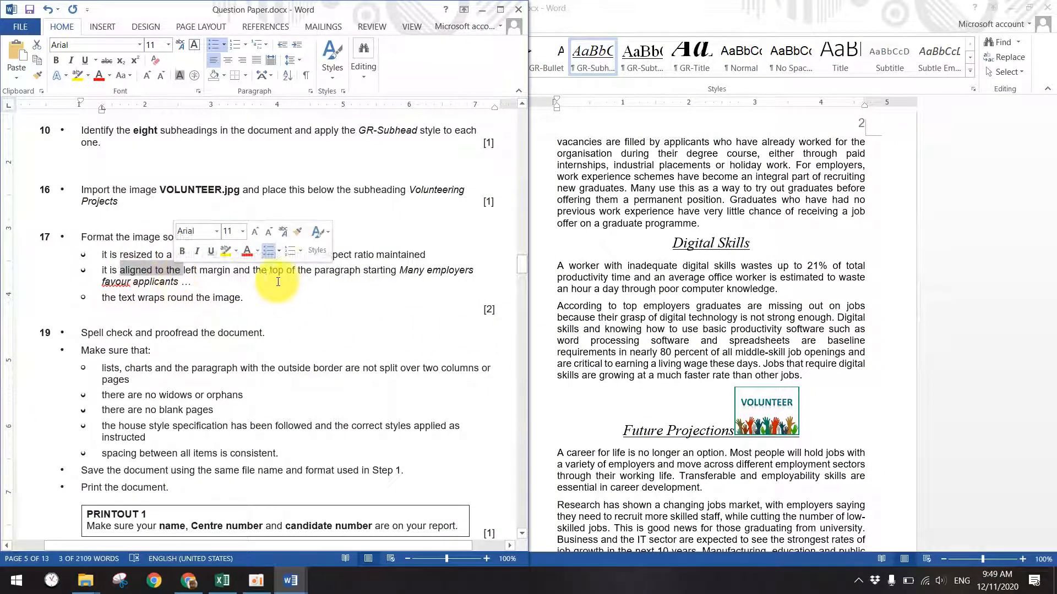
left_click(248, 282)
left_click_drag(203, 269, 418, 284)
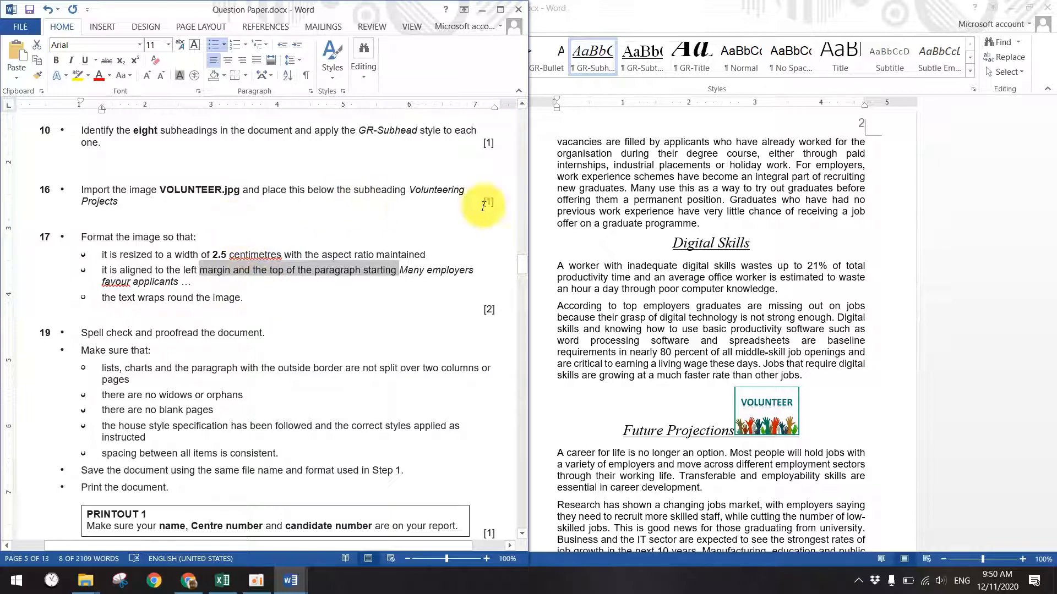
left_click(686, 243)
scroll(687, 242, "up", 7)
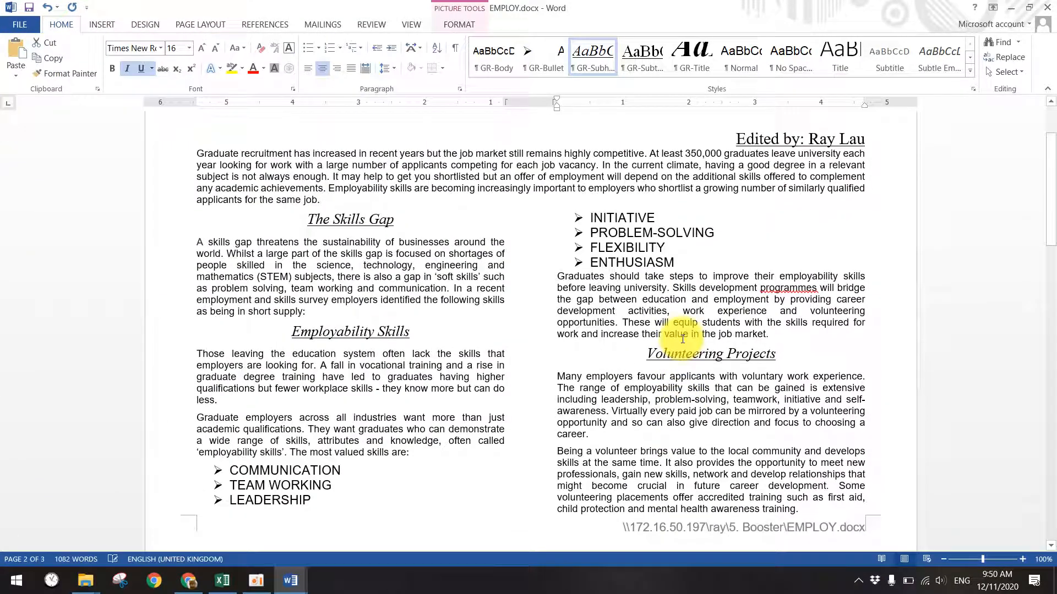
- Drag the VOLUNTEER picture to the start of the 'Many employers favour applicants' paragraph
scroll(601, 325, "down", 6)
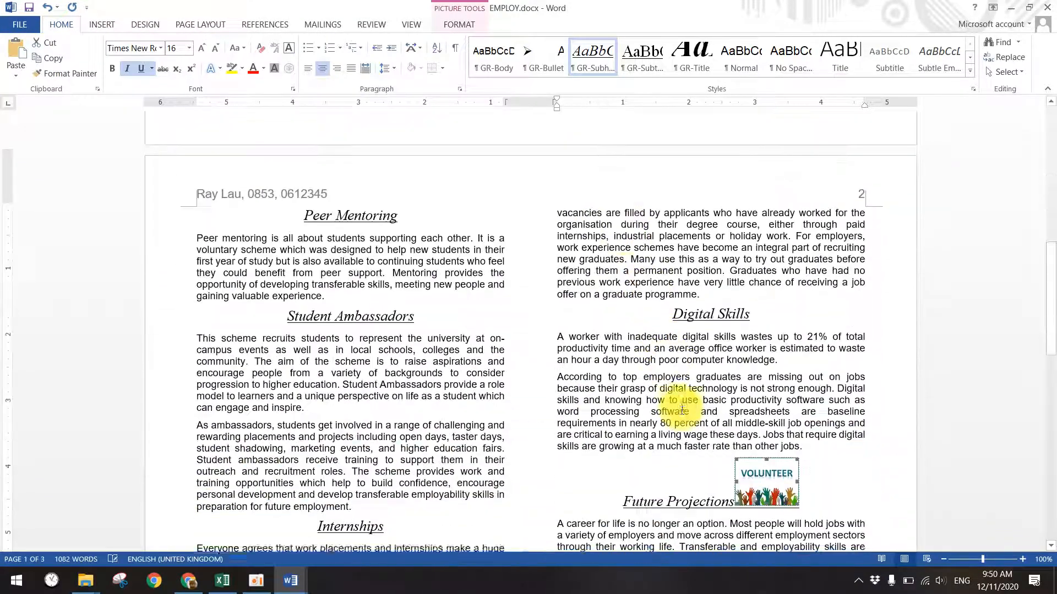
left_click_drag(768, 442, 559, 373)
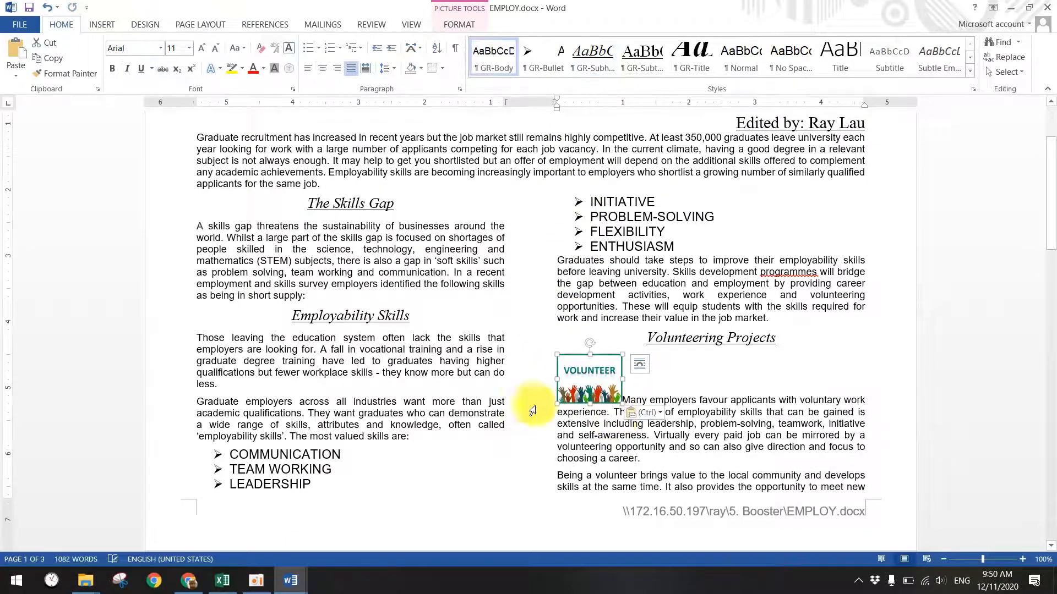
mouse_move(297, 585)
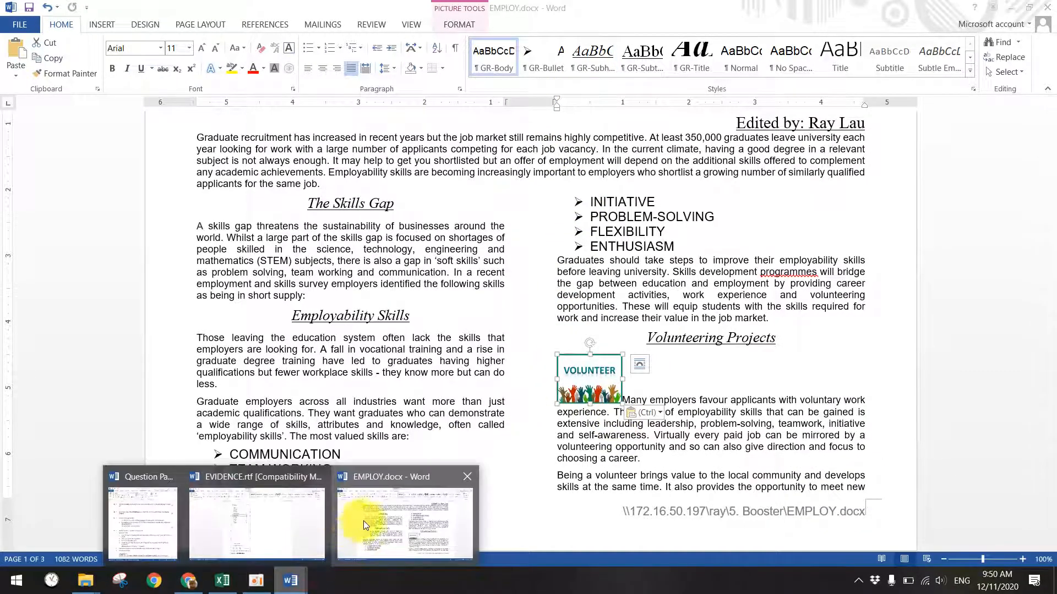
left_click(302, 518)
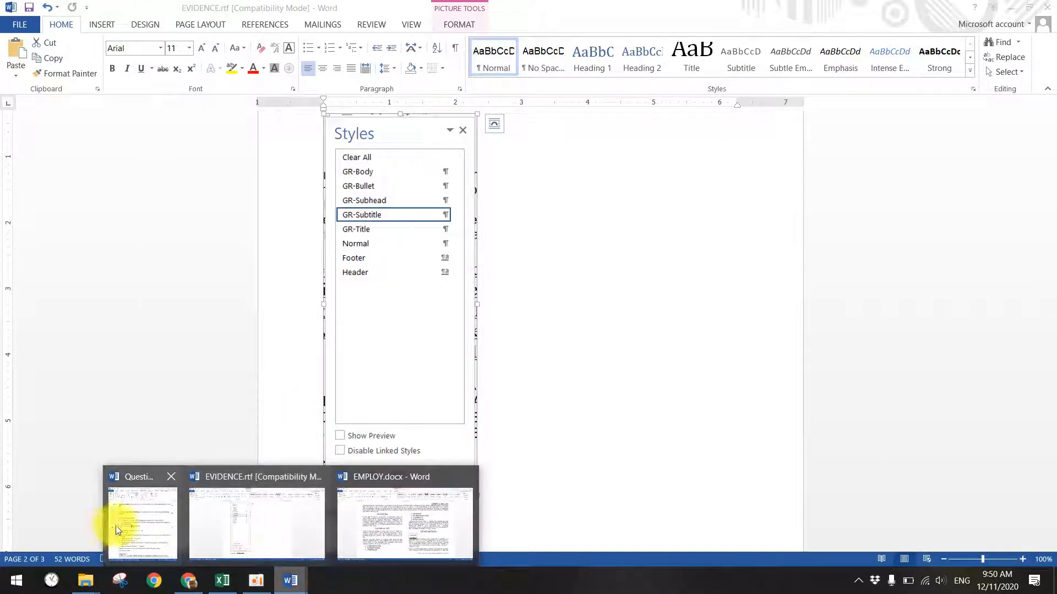
- In task 17, highlight the left-margin alignment and text-wrap requirements, then return to EMPLOY
left_click(124, 542)
scroll(372, 294, "down", 3)
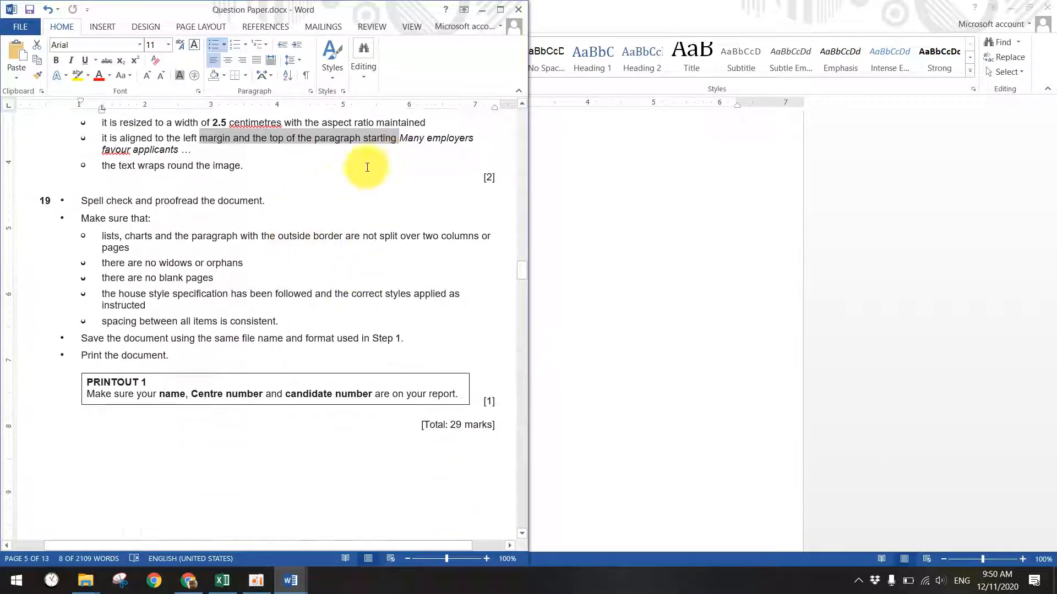
scroll(330, 182, "up", 2)
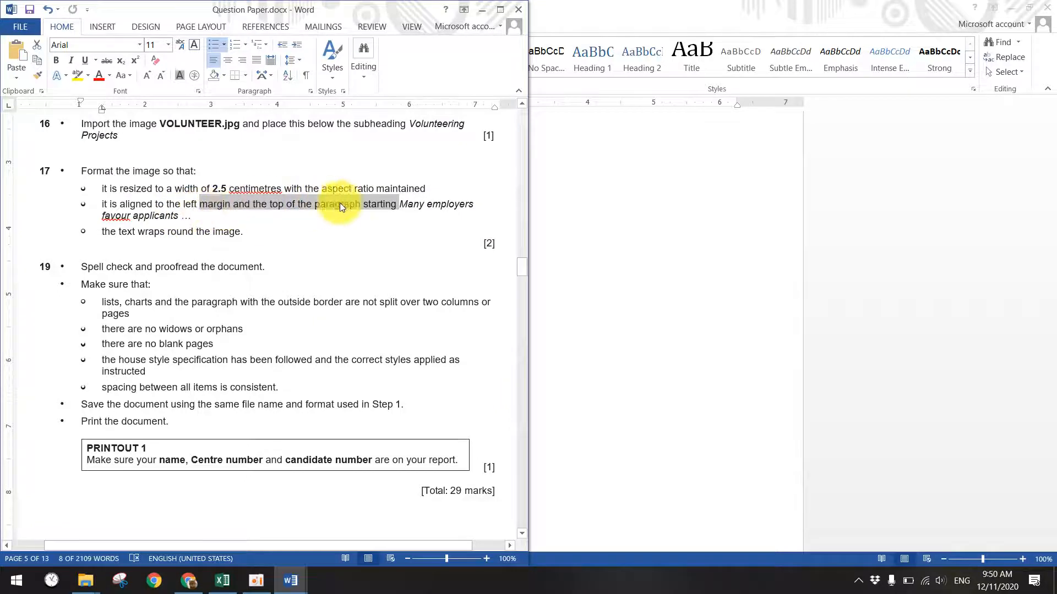
left_click_drag(282, 203, 397, 207)
left_click_drag(119, 231, 234, 236)
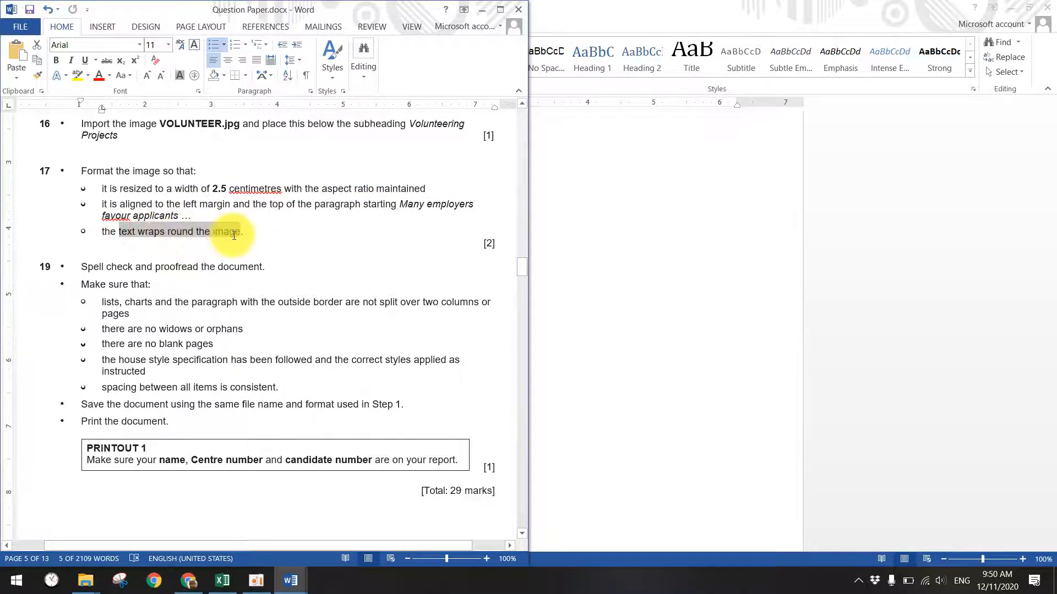
mouse_move(290, 581)
left_click(401, 537)
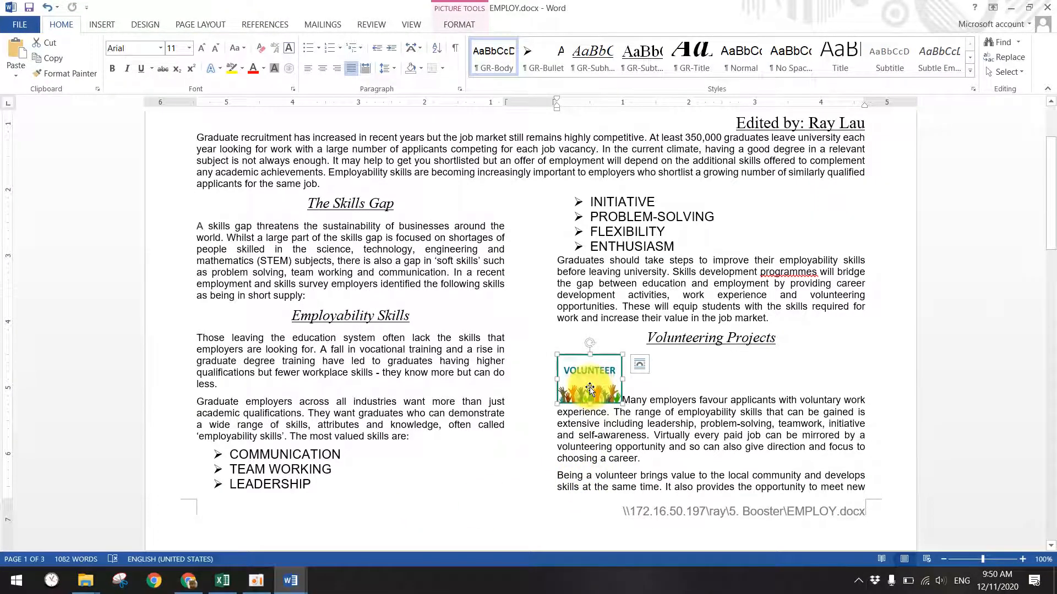
- Move the VOLUNTEER picture to the left margin, undoing a misplaced first drag
left_click(636, 392)
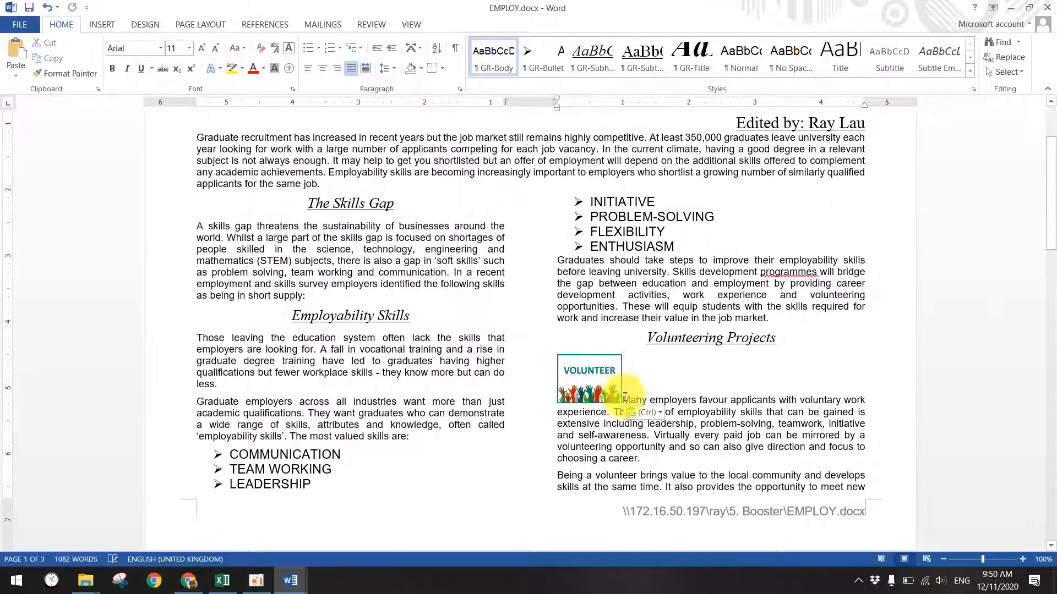
mouse_move(624, 397)
left_mouse_down()
mouse_move(591, 406)
mouse_move(576, 431)
left_mouse_up()
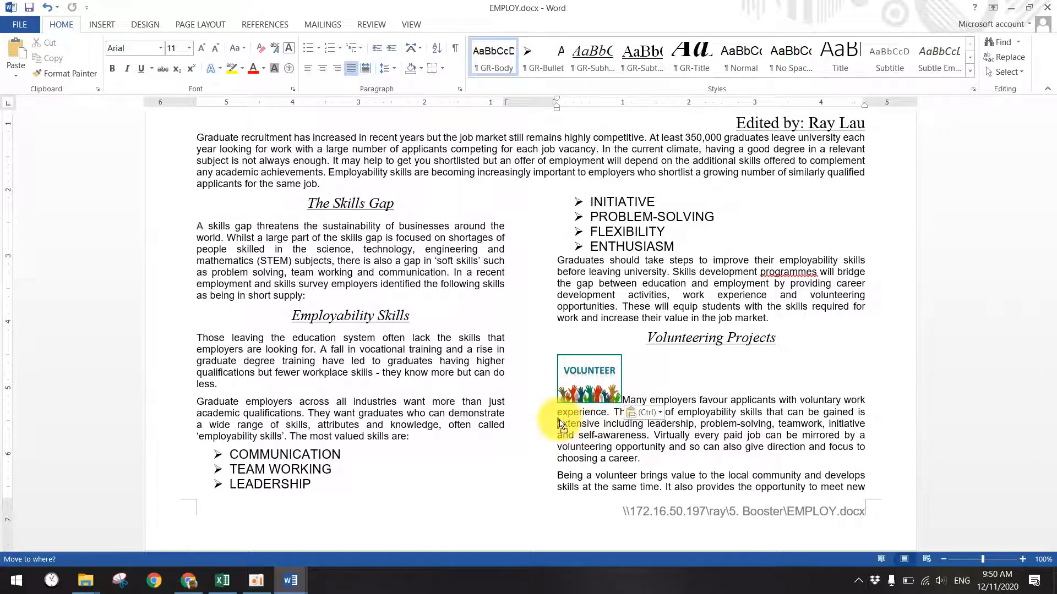
key("ctrl+z")
left_click_drag(804, 406, 557, 389)
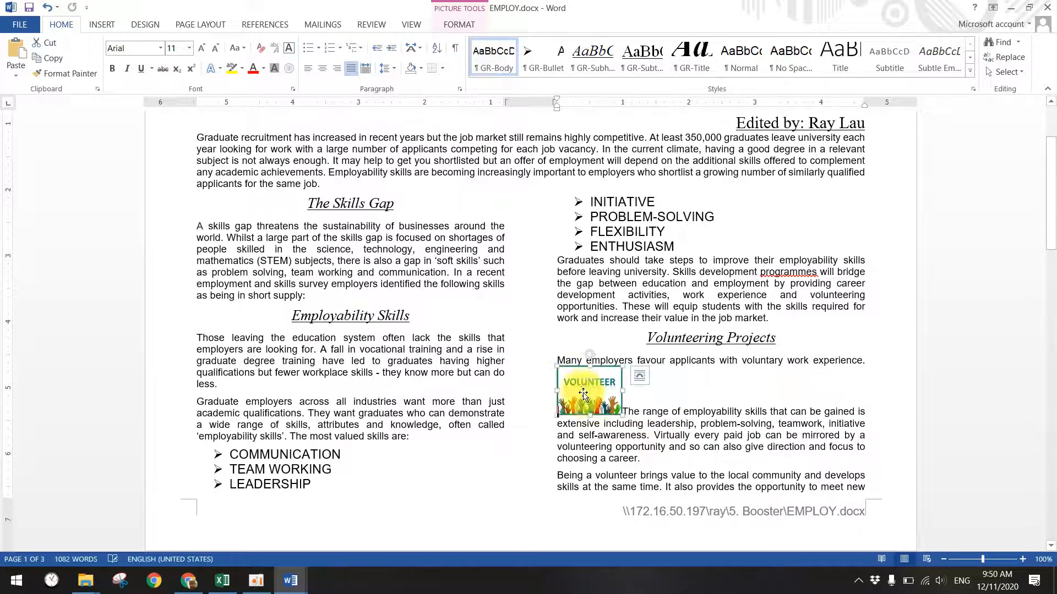
- Set the picture's text wrapping to Tight and nudge it level with the paragraph top
double_click(582, 392)
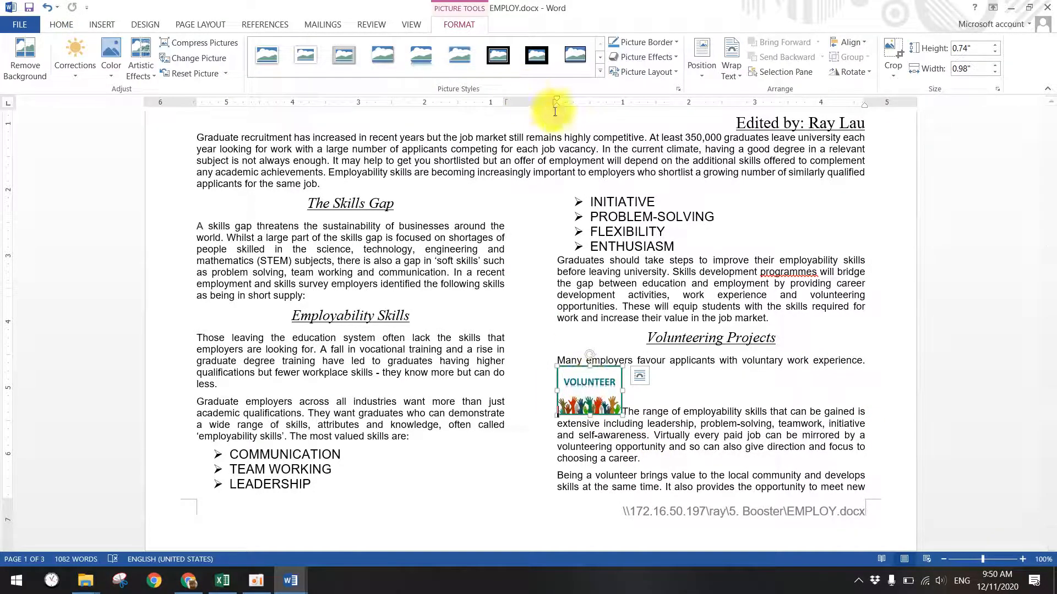
left_click(742, 71)
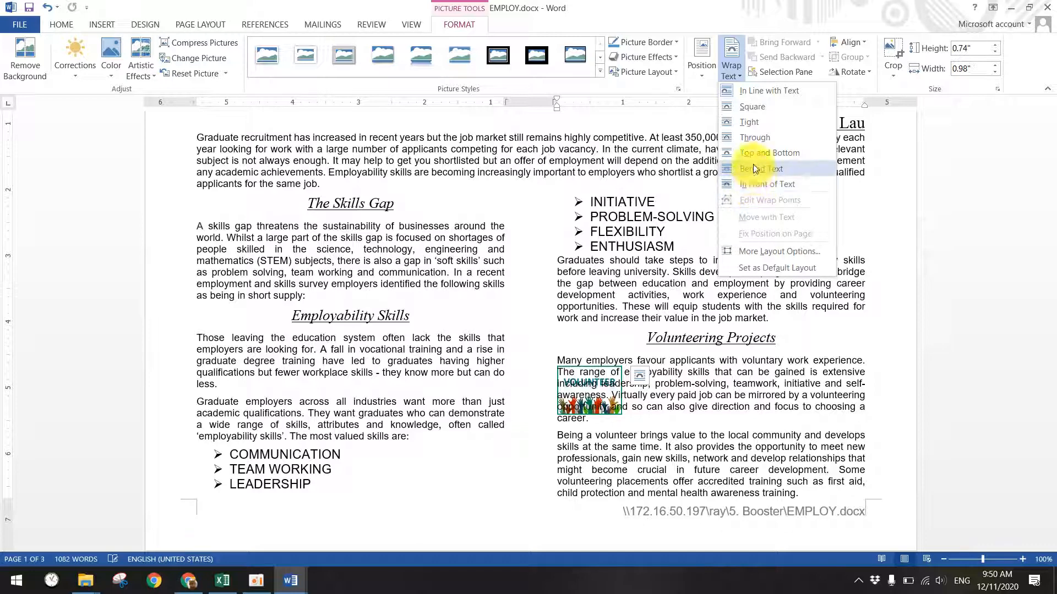
left_click(747, 122)
left_click_drag(581, 382, 581, 373)
left_click(630, 435)
mouse_move(290, 580)
left_click(159, 535)
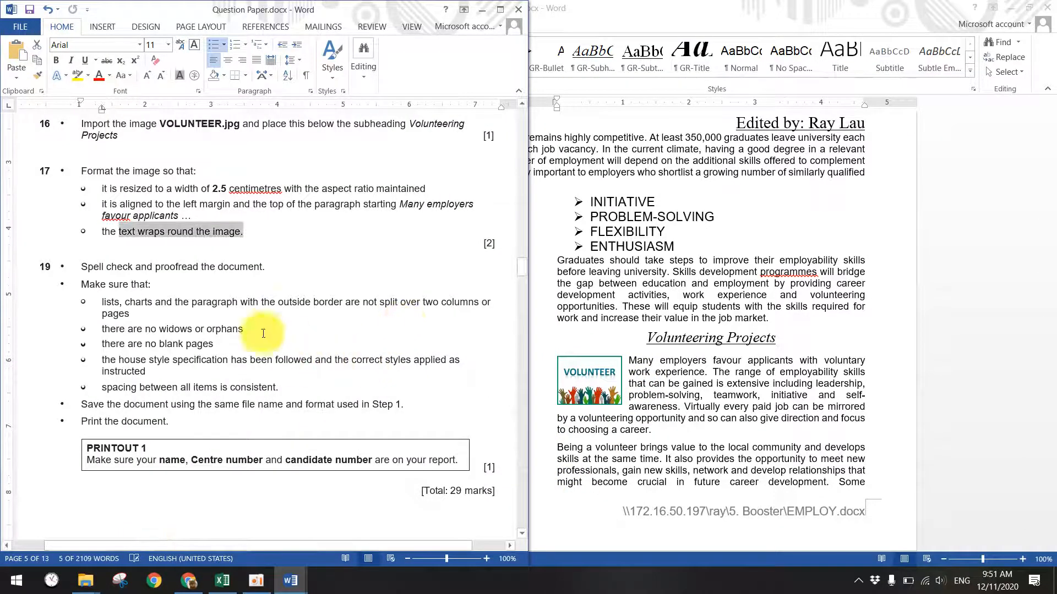
- Correct the misspelling 'programmes' to 'programs' in the EMPLOY report
scroll(189, 303, "down", 1)
left_click_drag(106, 233, 201, 245)
left_click(736, 245)
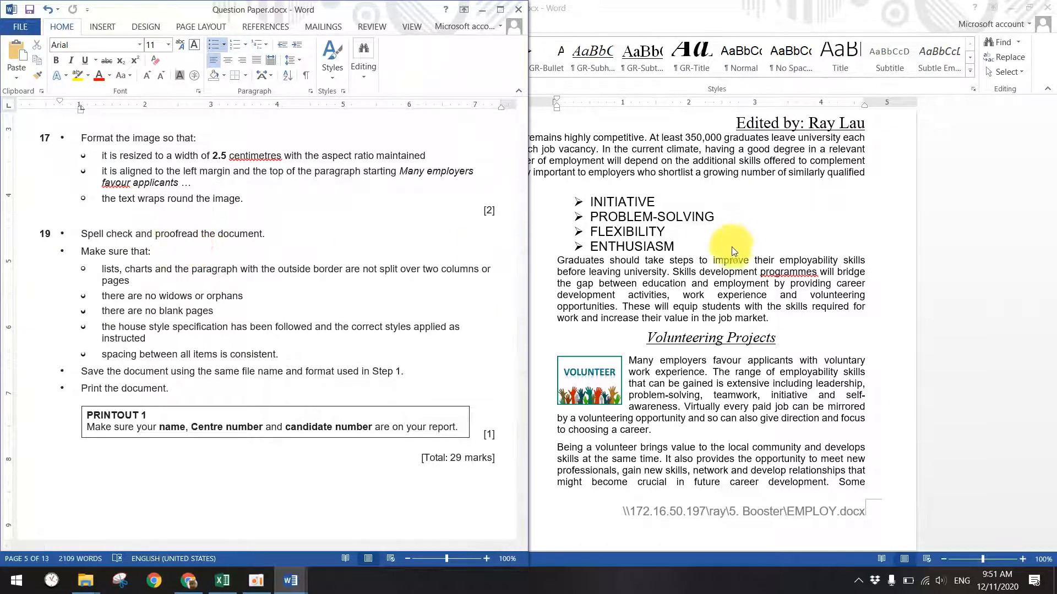
right_click(788, 271)
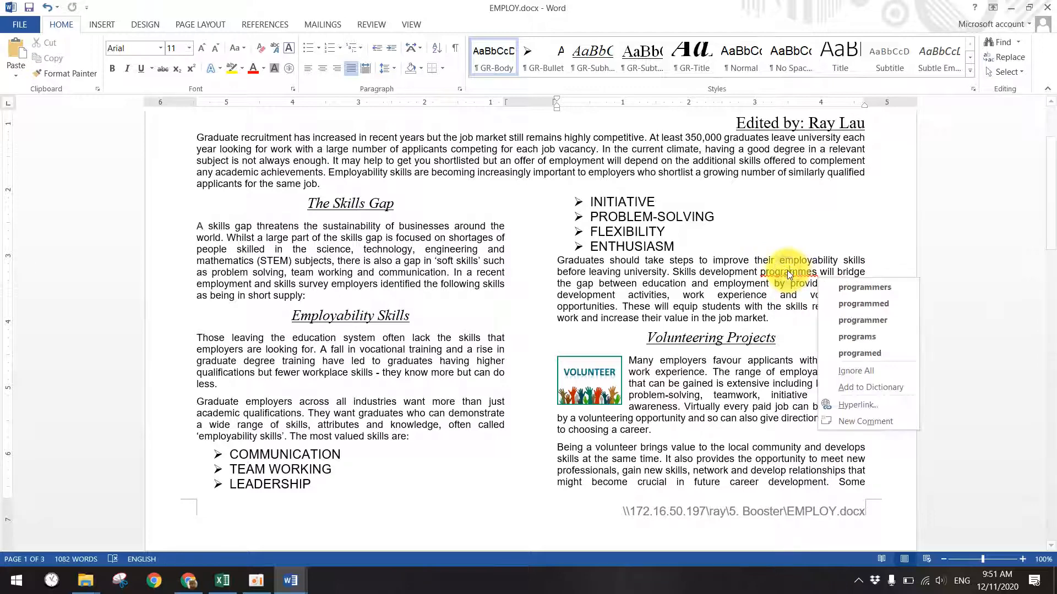
left_click(861, 340)
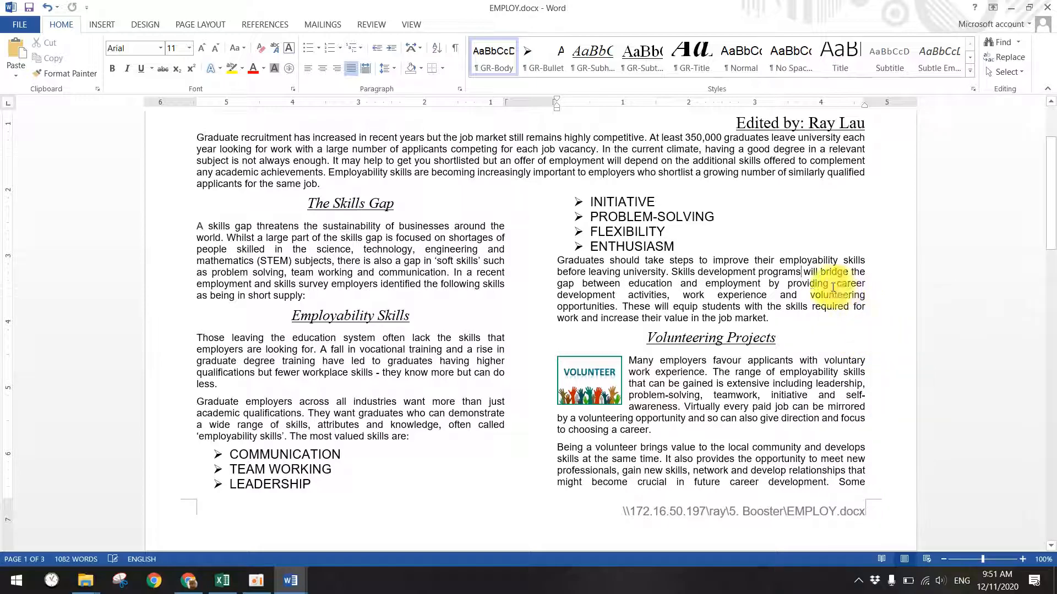
scroll(392, 413, "up", 1)
scroll(547, 396, "down", 20)
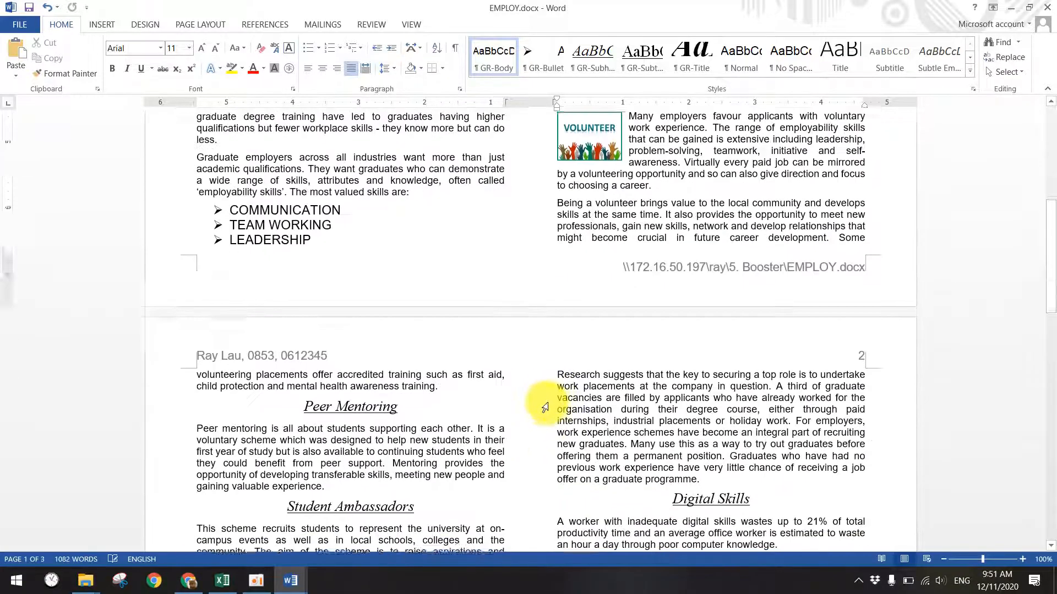
scroll(448, 418, "down", 3)
- Highlight the no-split charts, outside-border and no widows/orphans requirements, then open Widow and Orphan.JPG
mouse_move(290, 581)
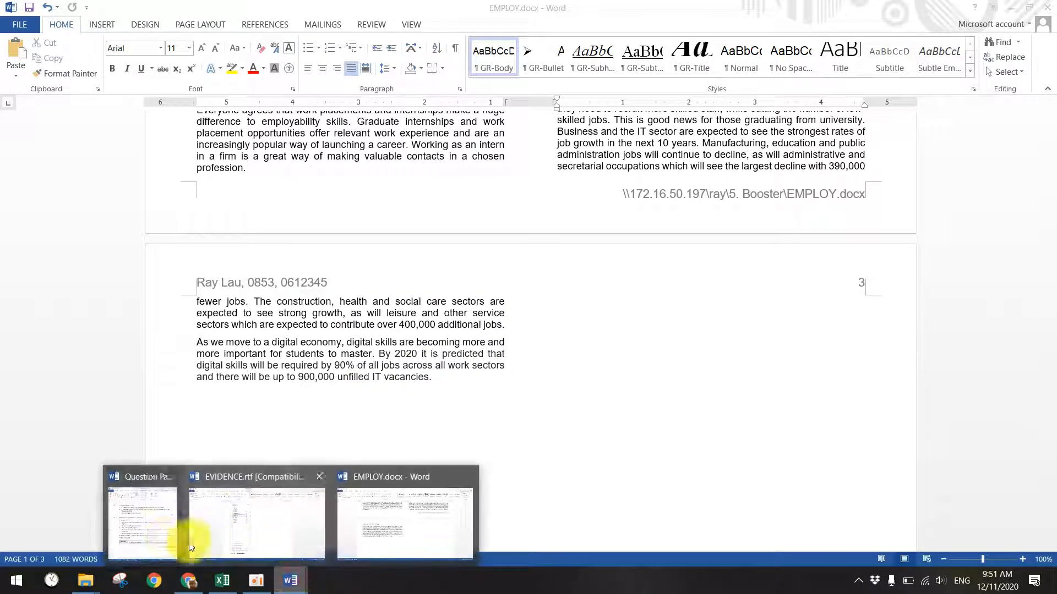
left_click(220, 525)
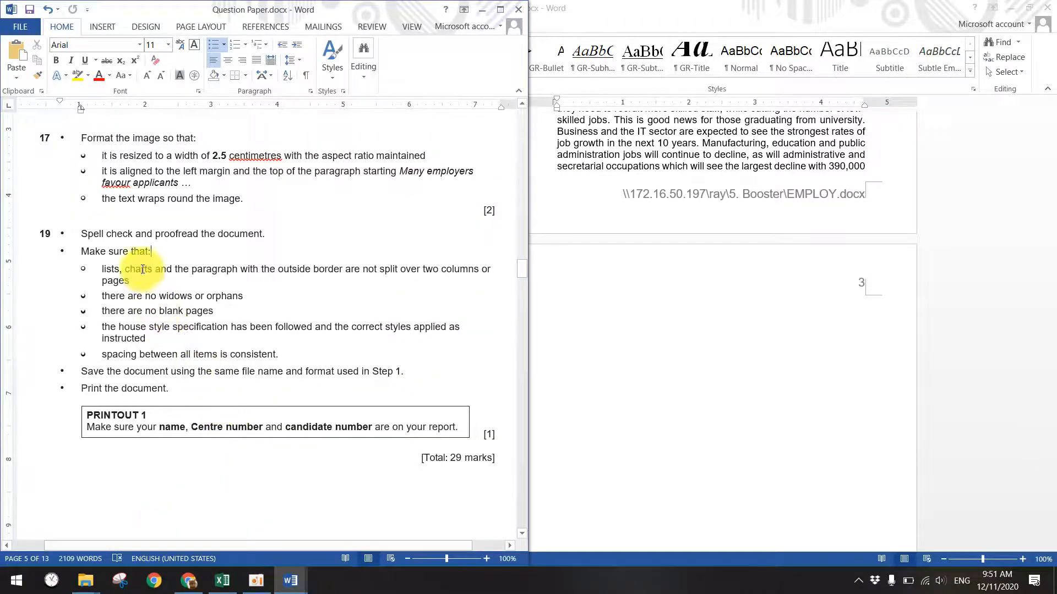
left_click_drag(131, 271, 184, 271)
left_click_drag(318, 272, 278, 274)
left_click_drag(157, 299, 233, 295)
left_click(202, 307)
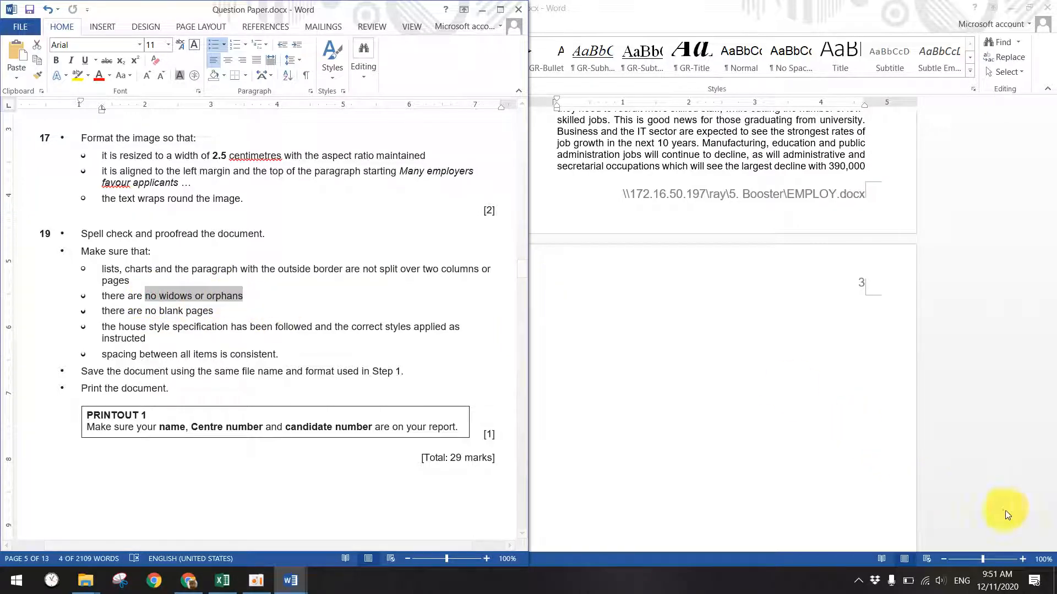
key("super+d")
double_click(903, 513)
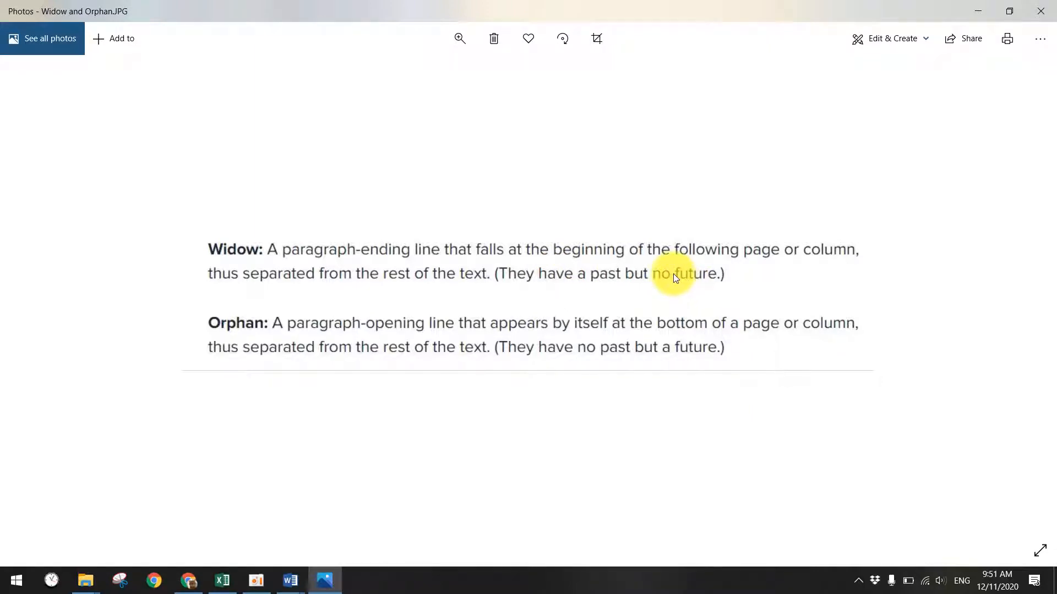
- After reading the widow and orphan definitions, bring the Question Paper back to the front
mouse_move(290, 568)
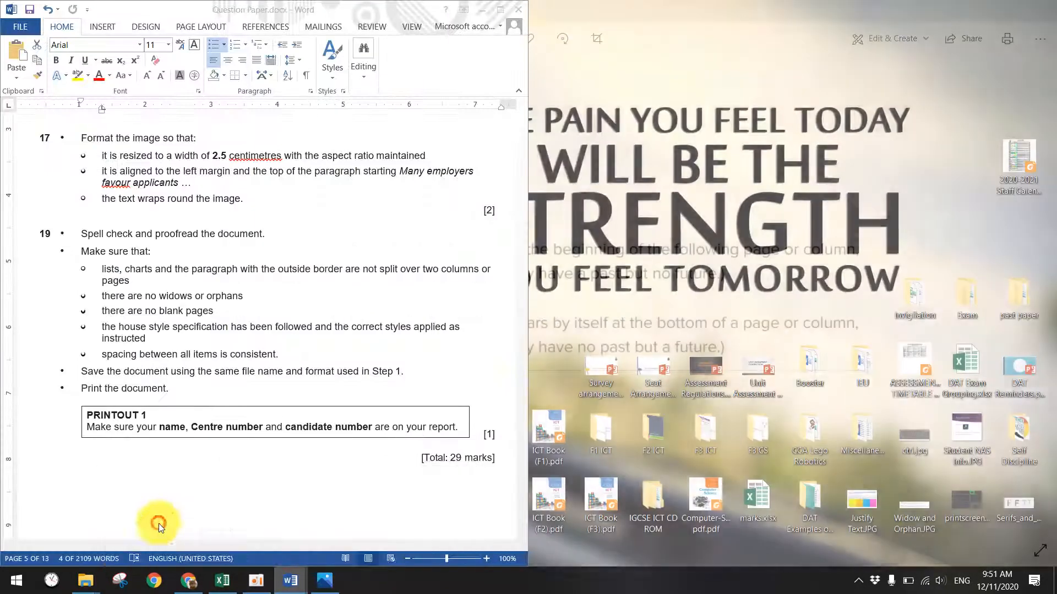
left_click(158, 524)
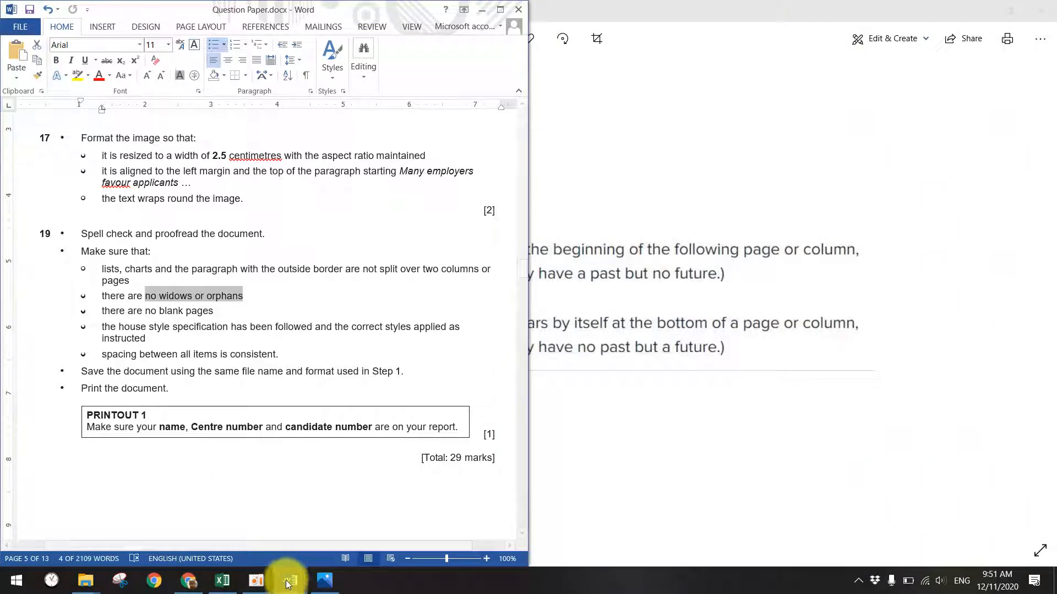
- Try a page break before the Research paragraph, then remove it and the blank line before it
mouse_move(291, 581)
left_click(365, 531)
scroll(473, 386, "up", 5)
scroll(484, 385, "up", 3)
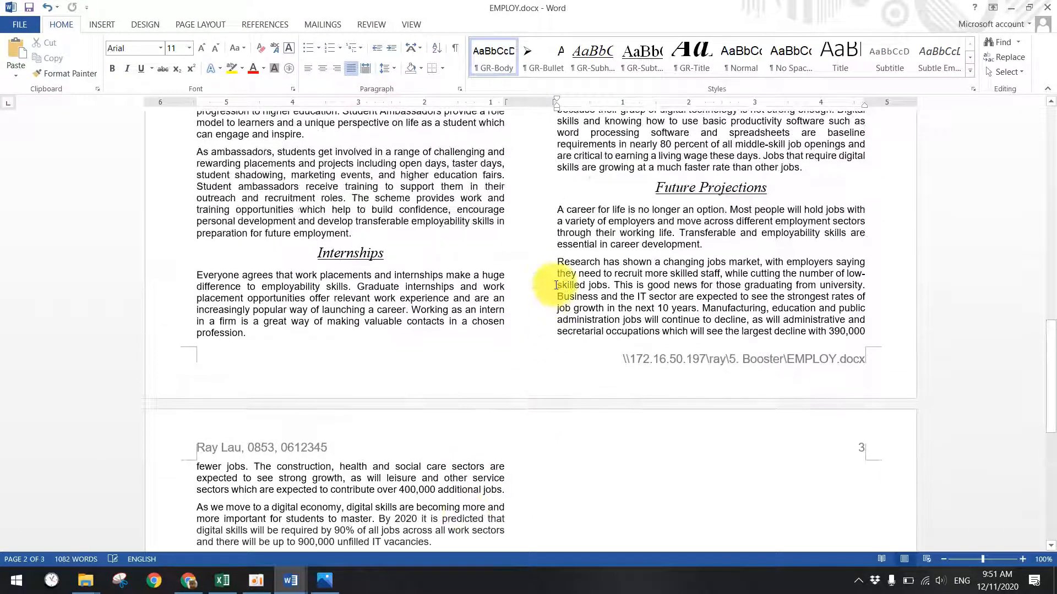
key("ctrl+Return")
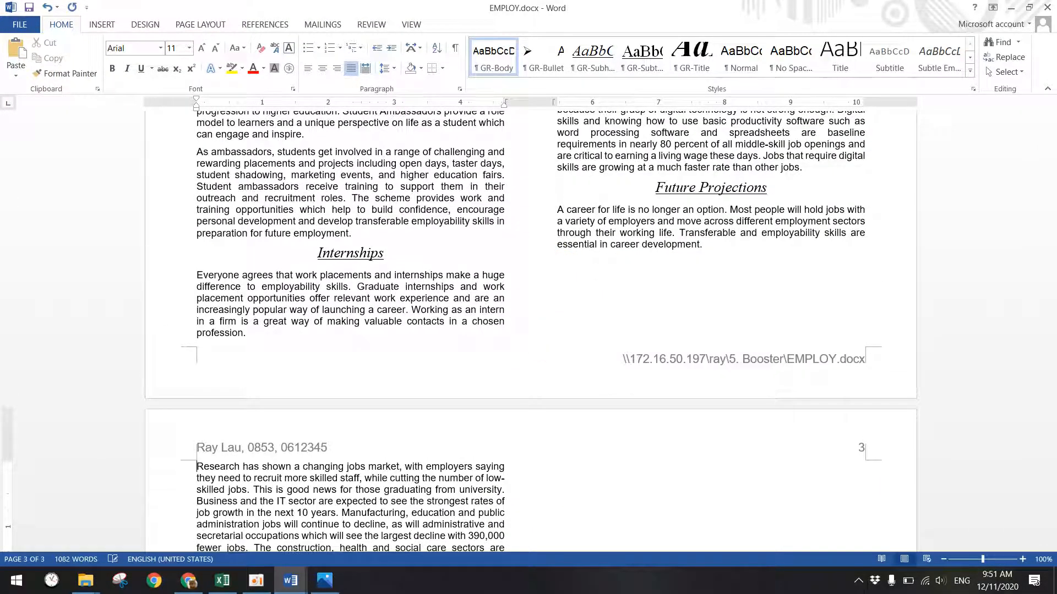
left_click(614, 300)
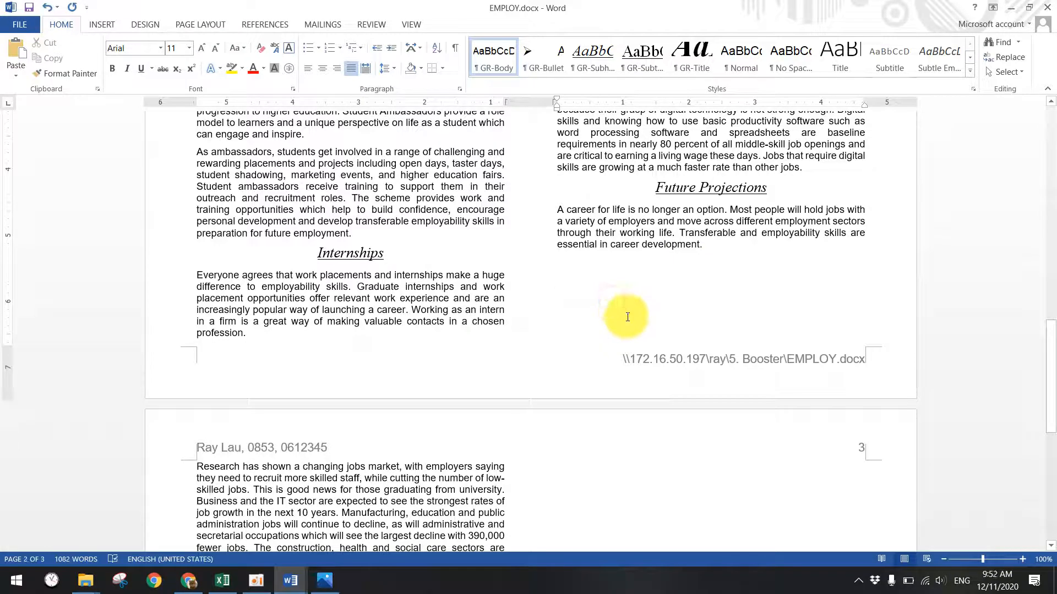
key("Delete")
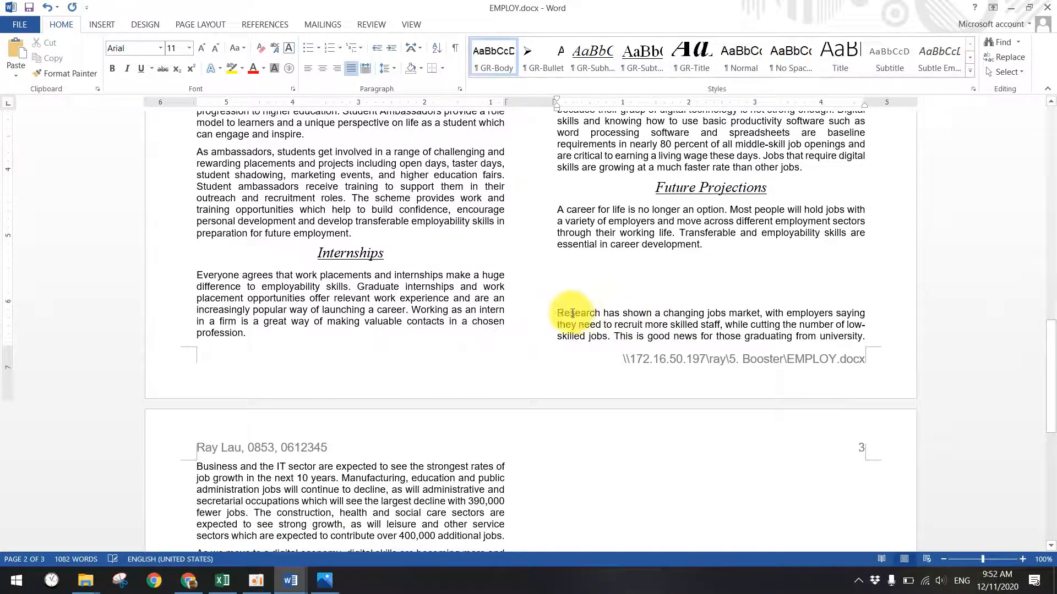
key("Delete")
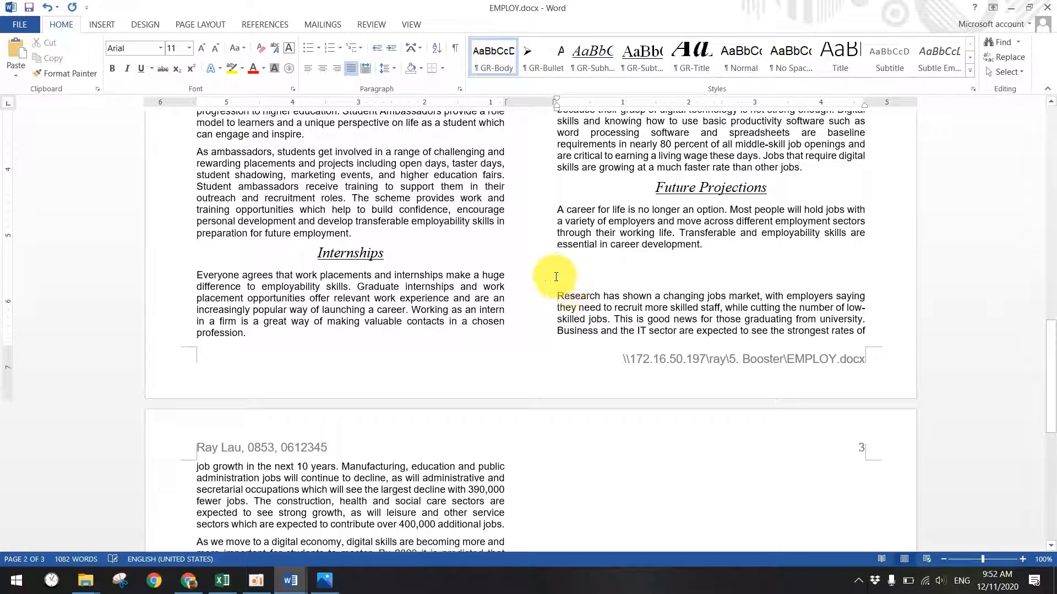
- Delete the extra text on page 3, use a tab to push the last lines over, and remove the stray 'of'
scroll(616, 298, "down", 4)
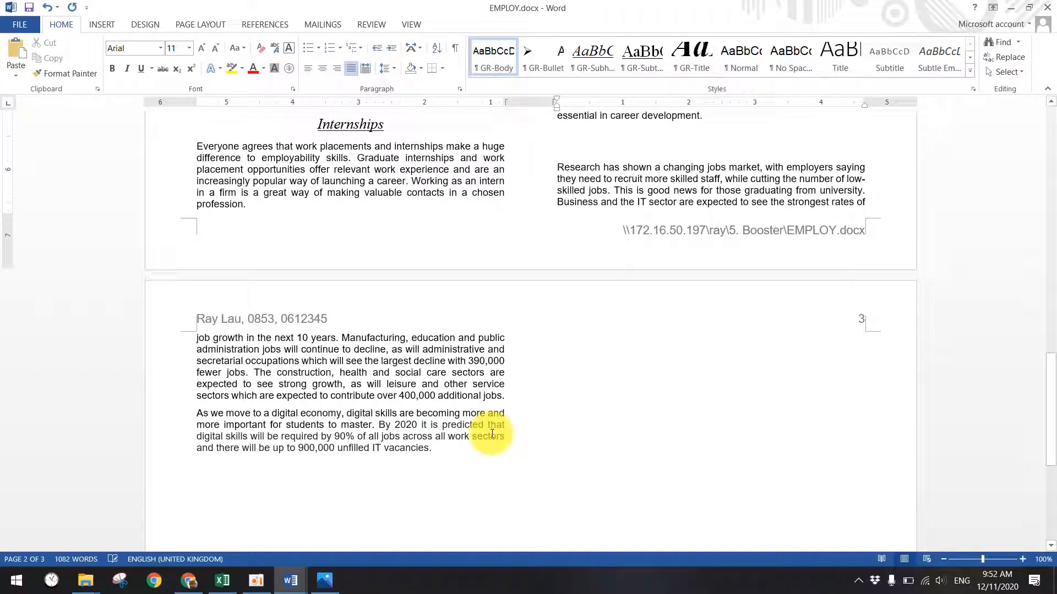
left_click_drag(474, 460, 569, 348)
key("Delete")
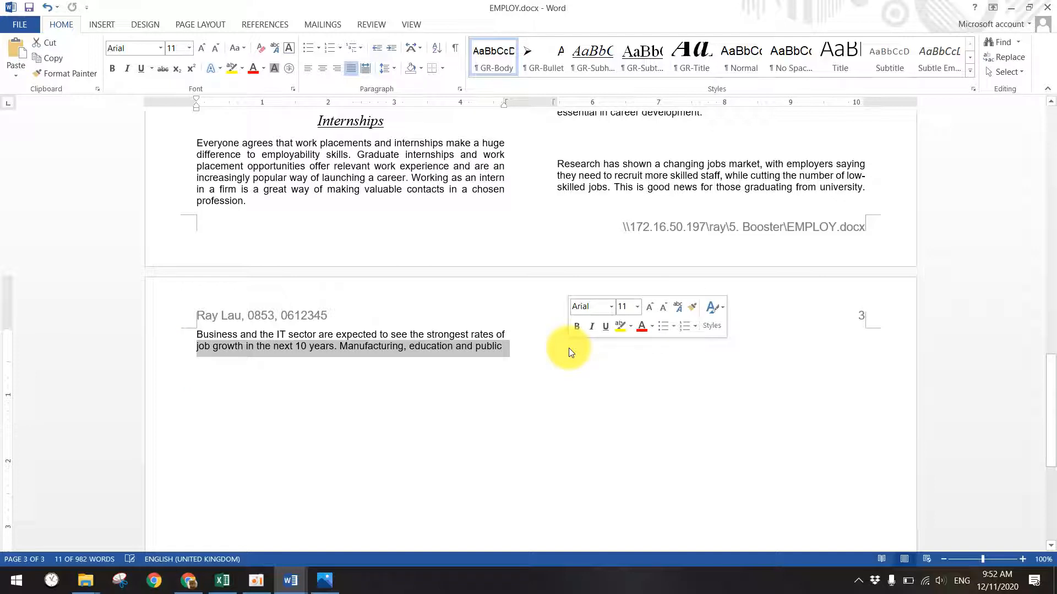
left_click(694, 198)
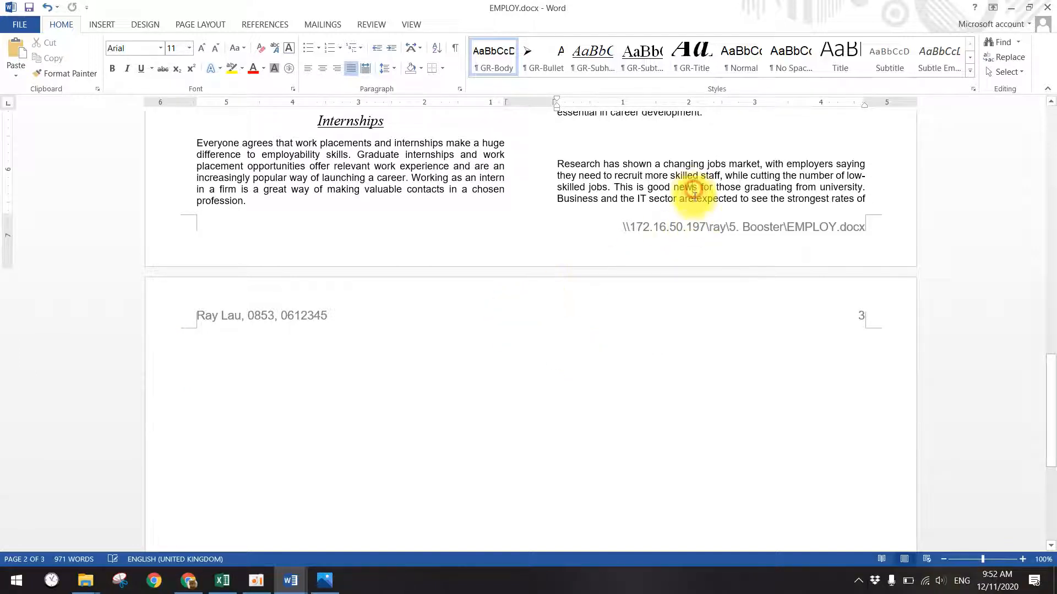
key("Tab")
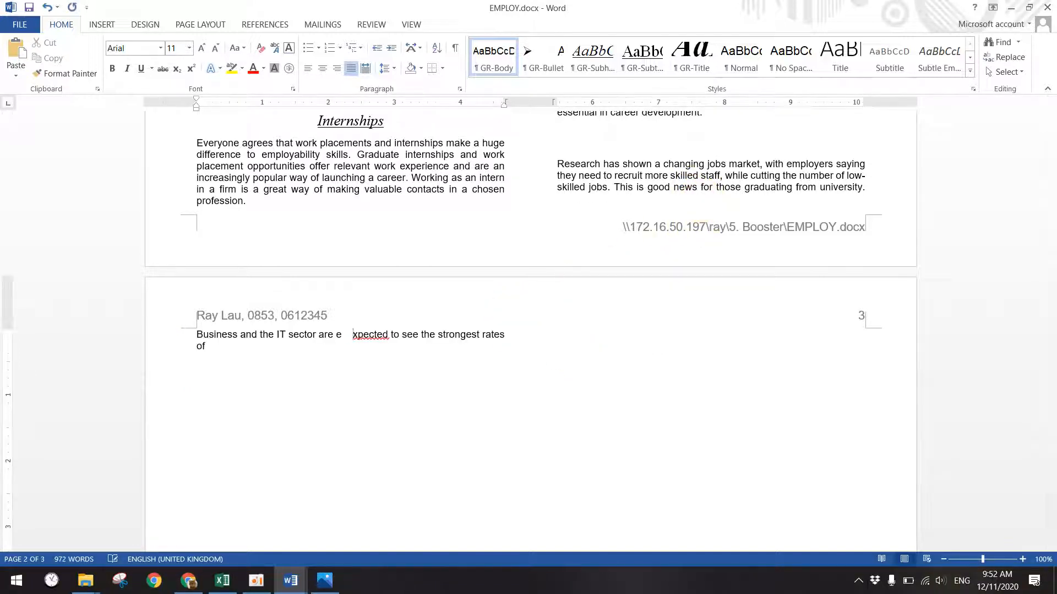
key("BackSpace")
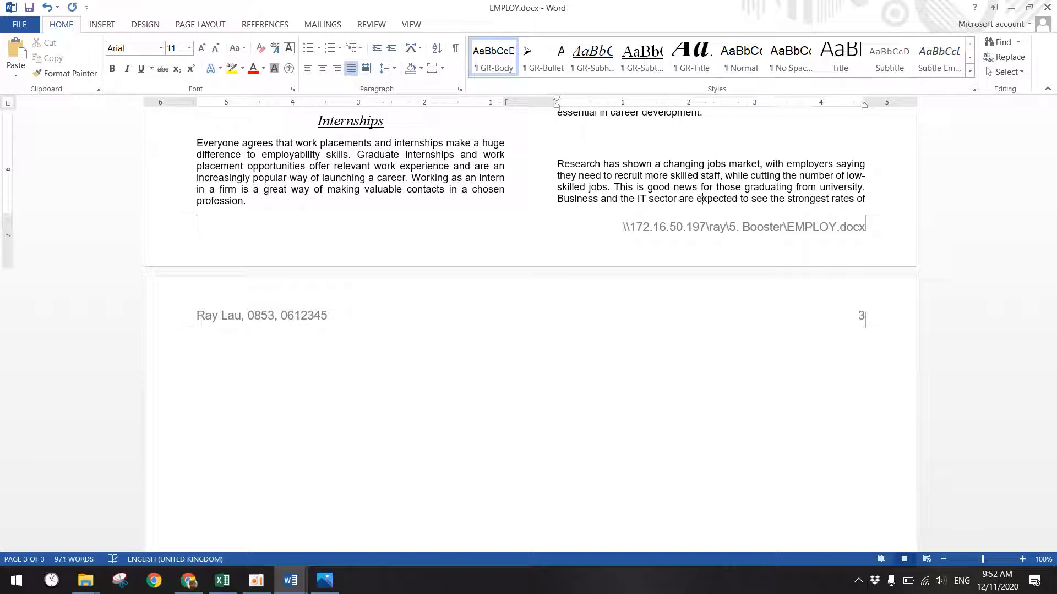
key("Tab")
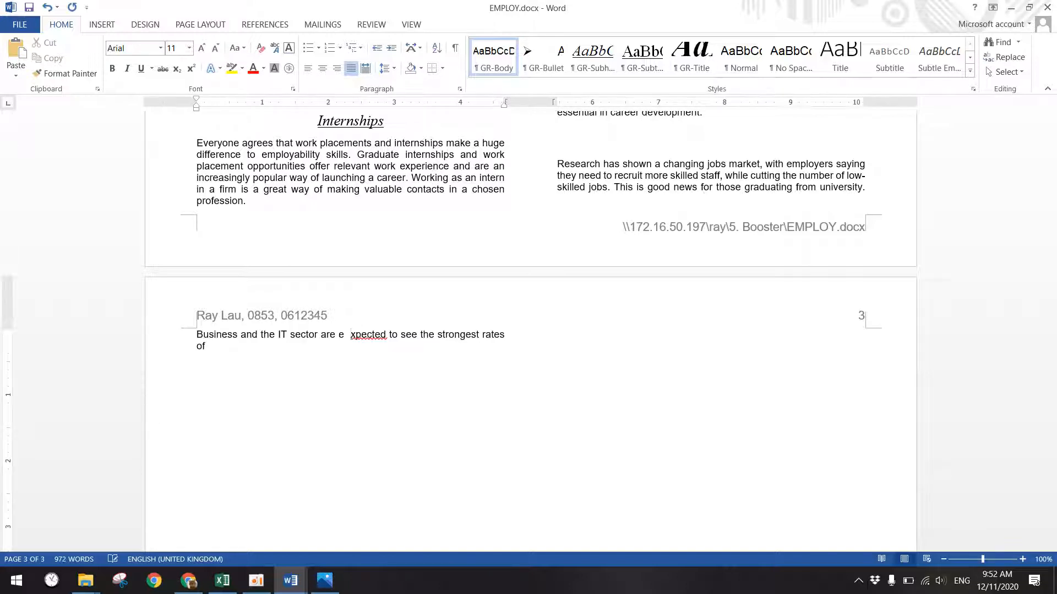
double_click(197, 345)
key("BackSpace")
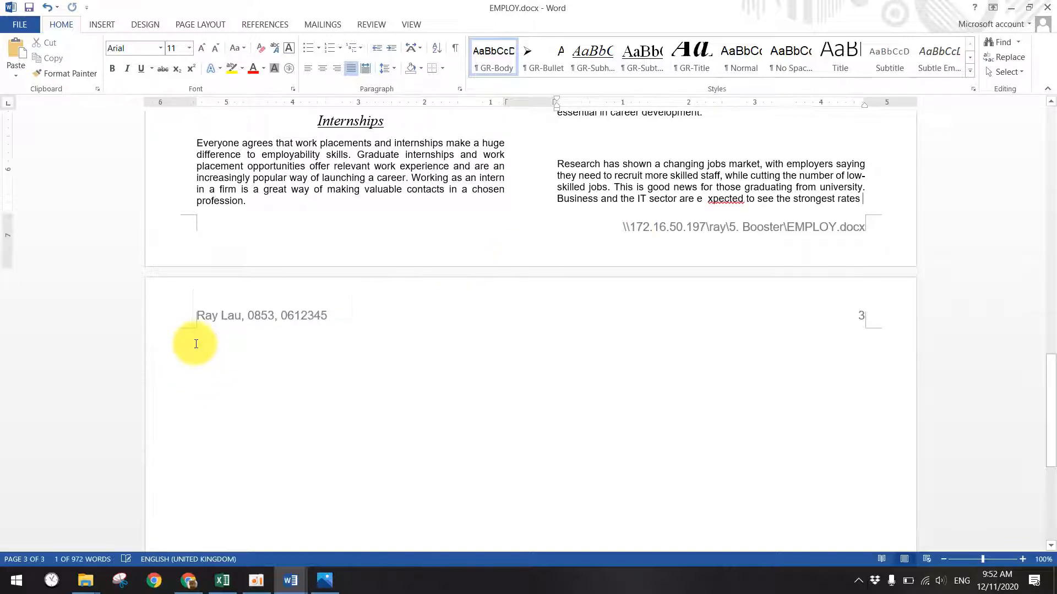
- Tab in spaces before 'Business' so that sentence wraps onto page 3, undoing a trial break after 'goo'
left_click(716, 188)
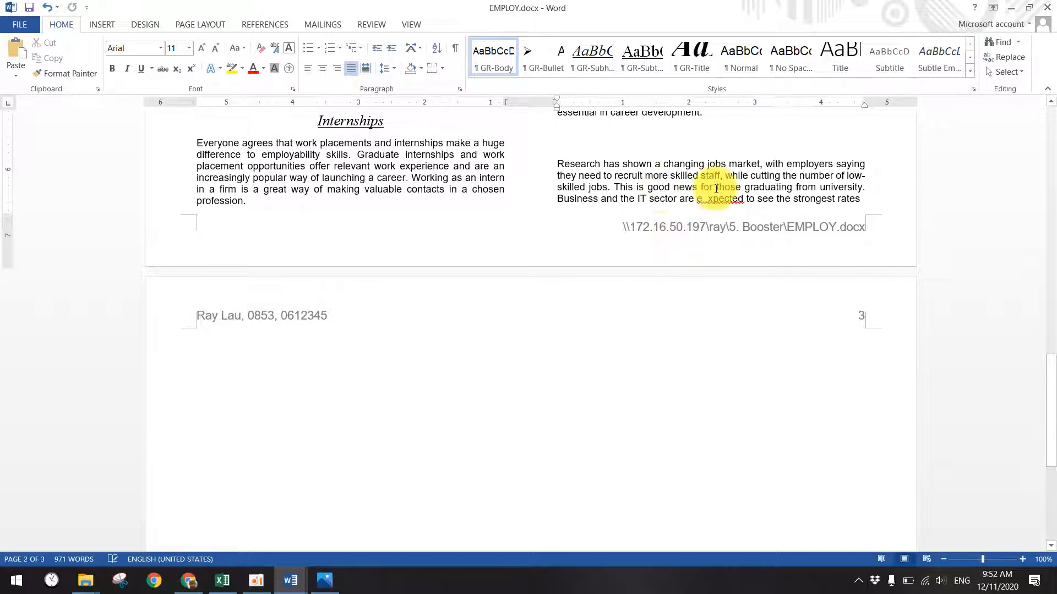
key("ctrl+Return")
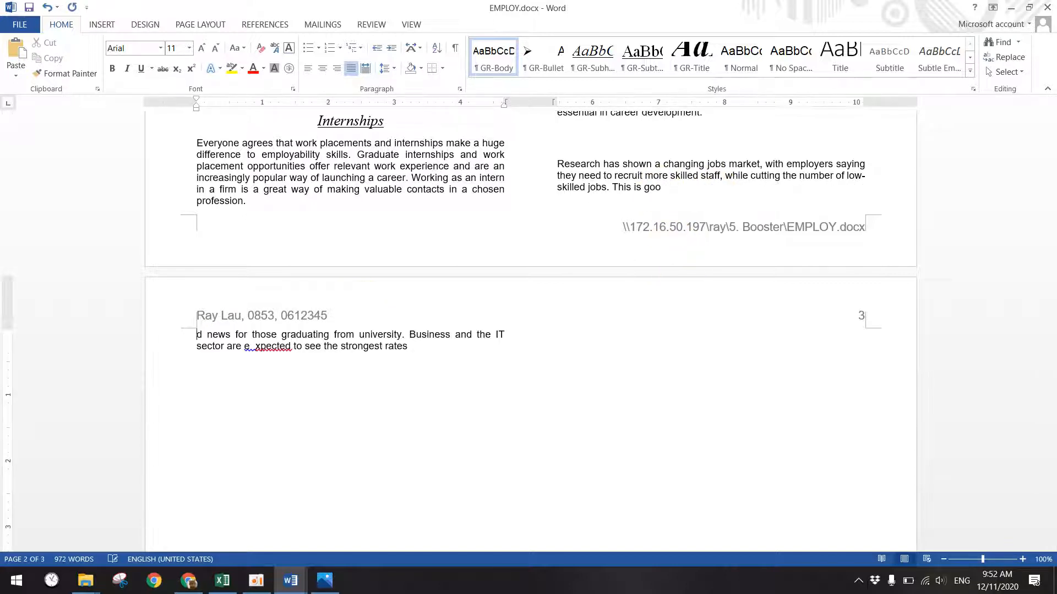
key("ctrl+z")
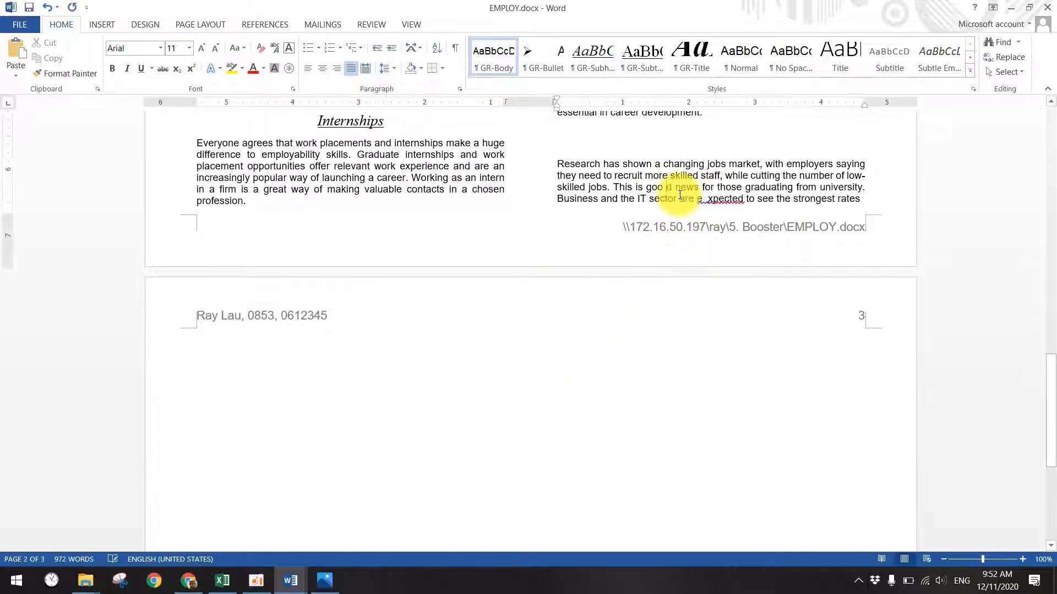
left_click(554, 201)
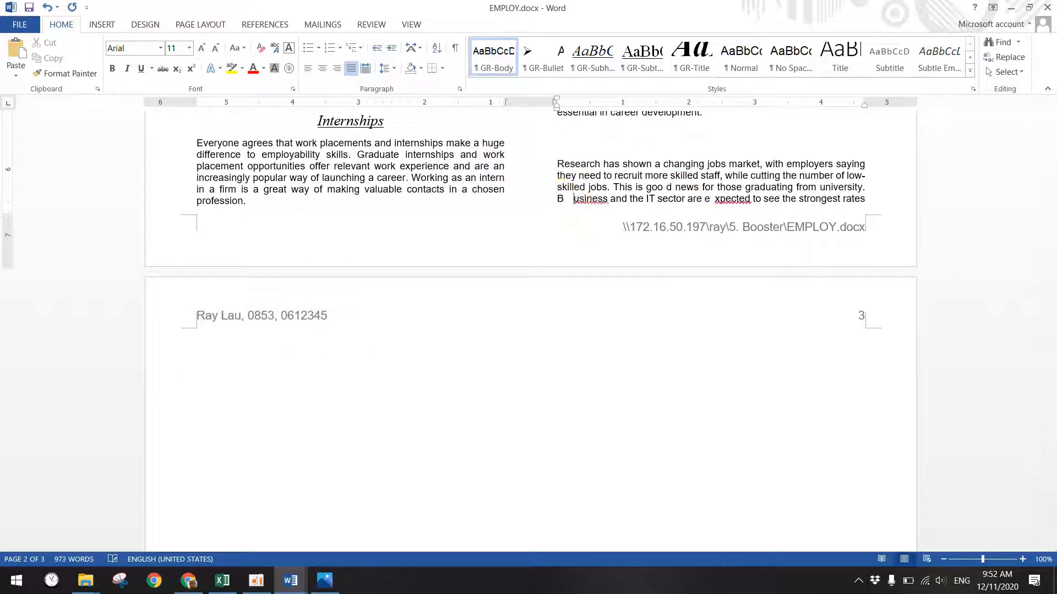
key("Tab")
- Select the lone 'Business and the IT sector…' line now at the top of page 3
left_click_drag(223, 353, 194, 347)
scroll(684, 248, "up", 3)
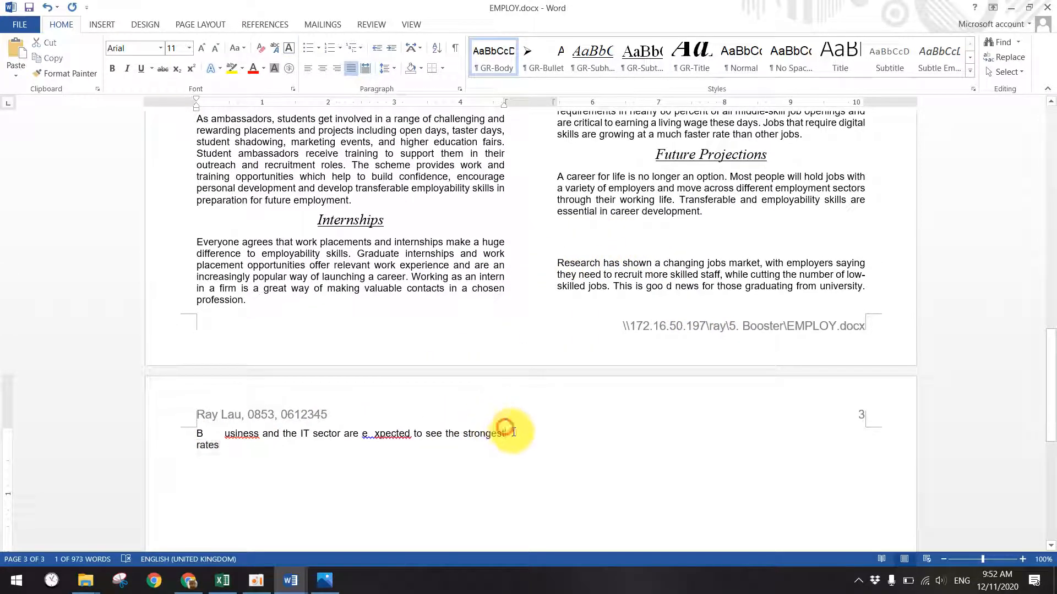
left_click(168, 435)
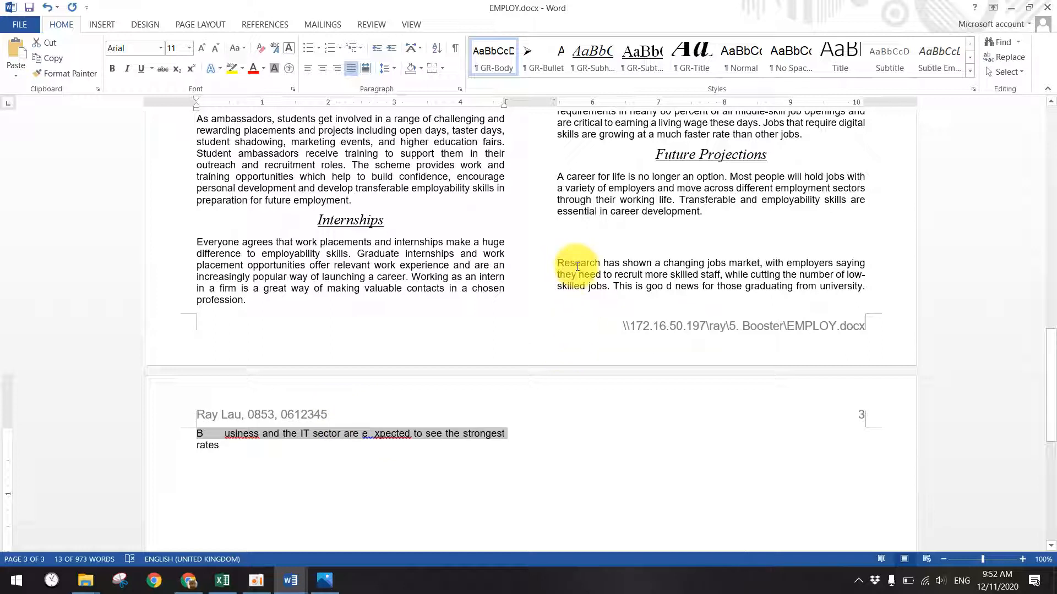
left_click_drag(555, 263, 871, 286)
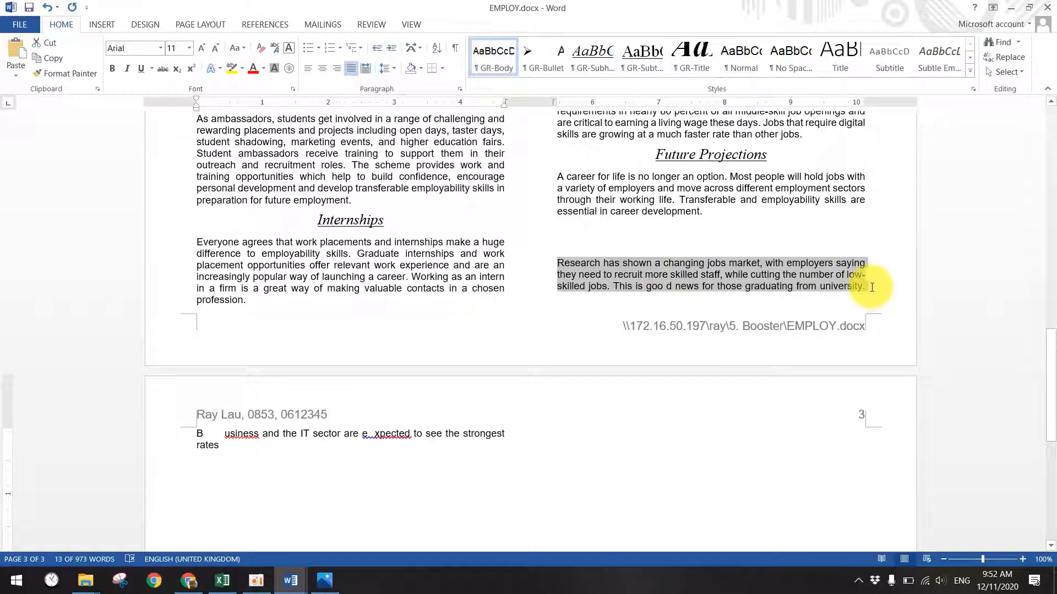
left_click_drag(198, 433, 225, 447)
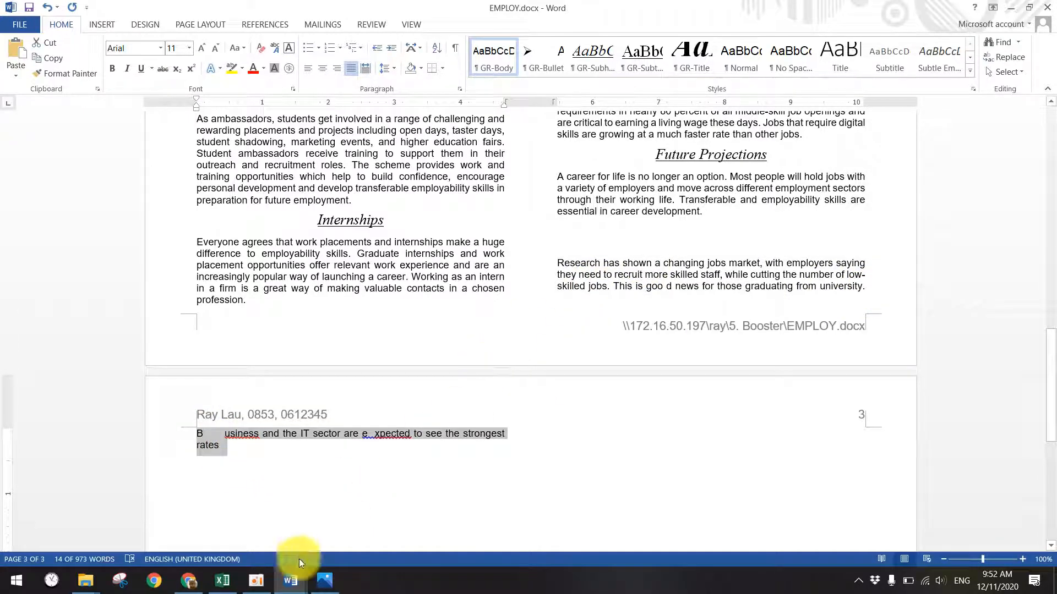
- Bring up Widow and Orphan.JPG in Photos from the taskbar
left_click(324, 580)
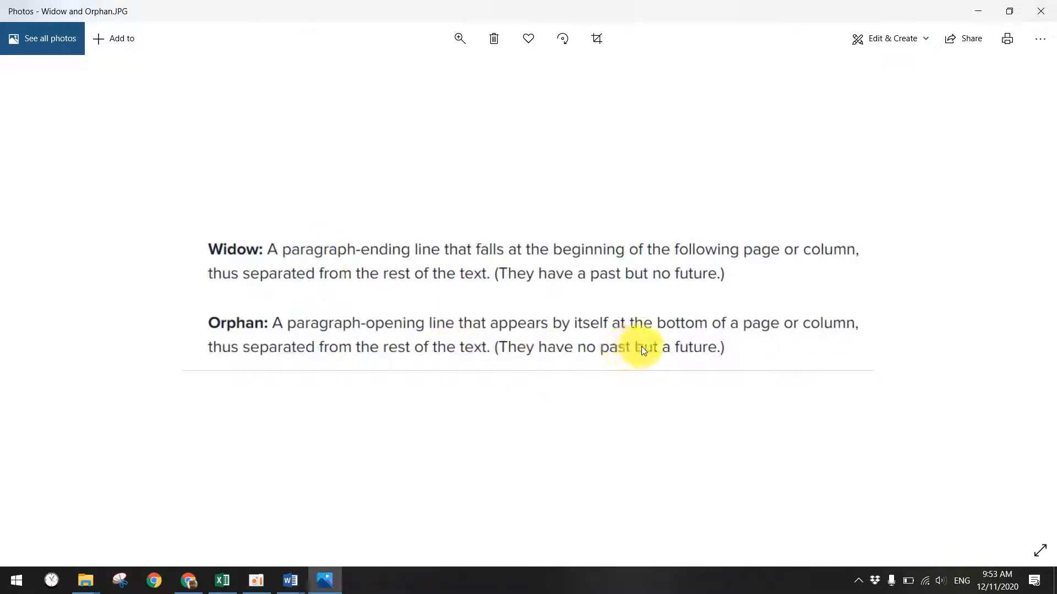
- Split the Research paragraph before 'they' and check how it divides across pages 2 and 3
left_click(978, 11)
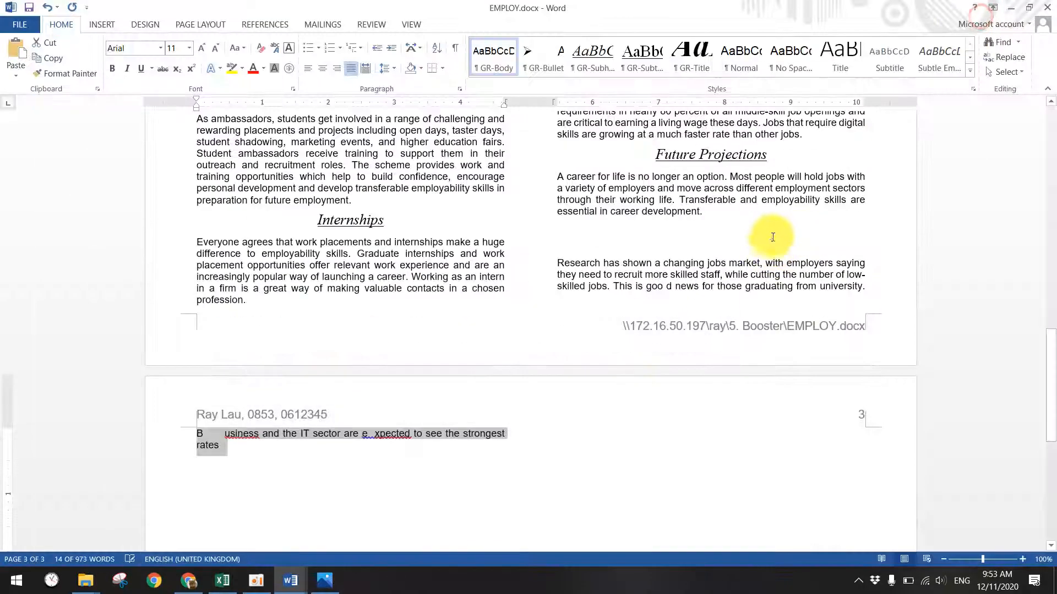
left_click(556, 275)
key("Return")
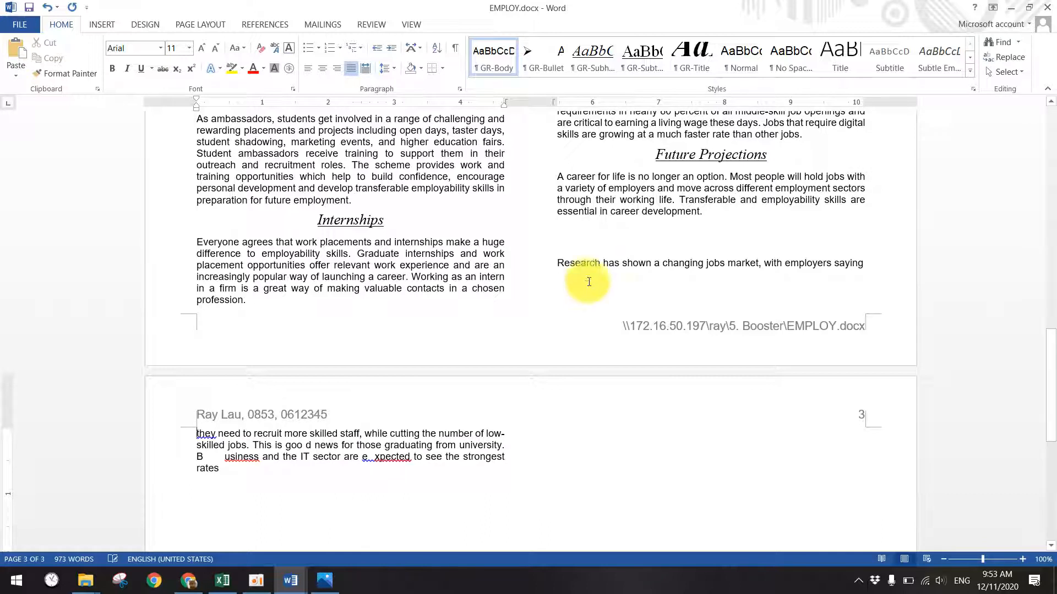
left_click(572, 263)
left_click_drag(559, 263, 538, 465)
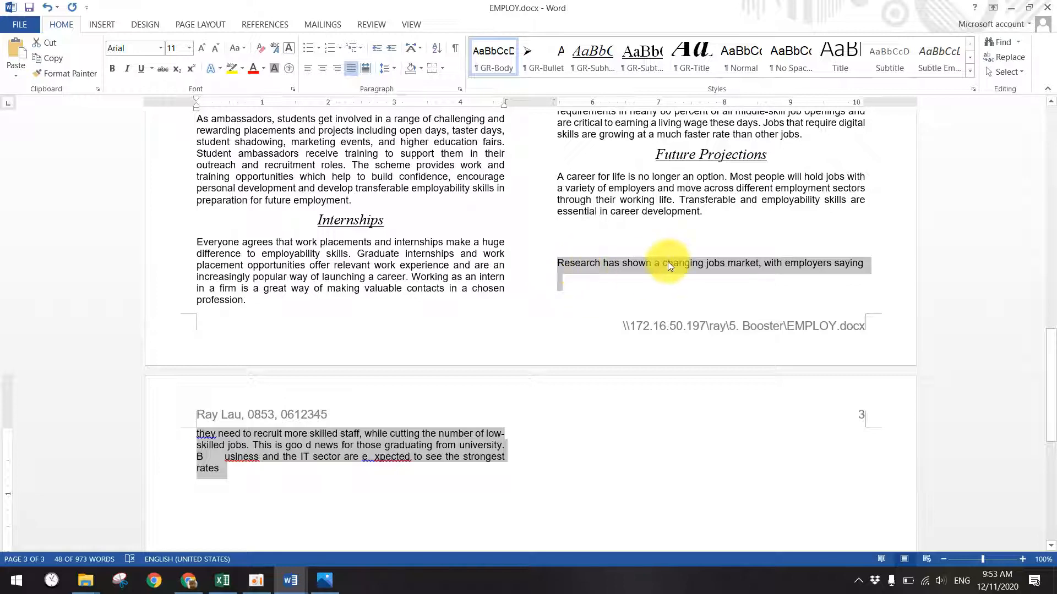
left_click(382, 436)
left_click_drag(265, 475, 155, 434)
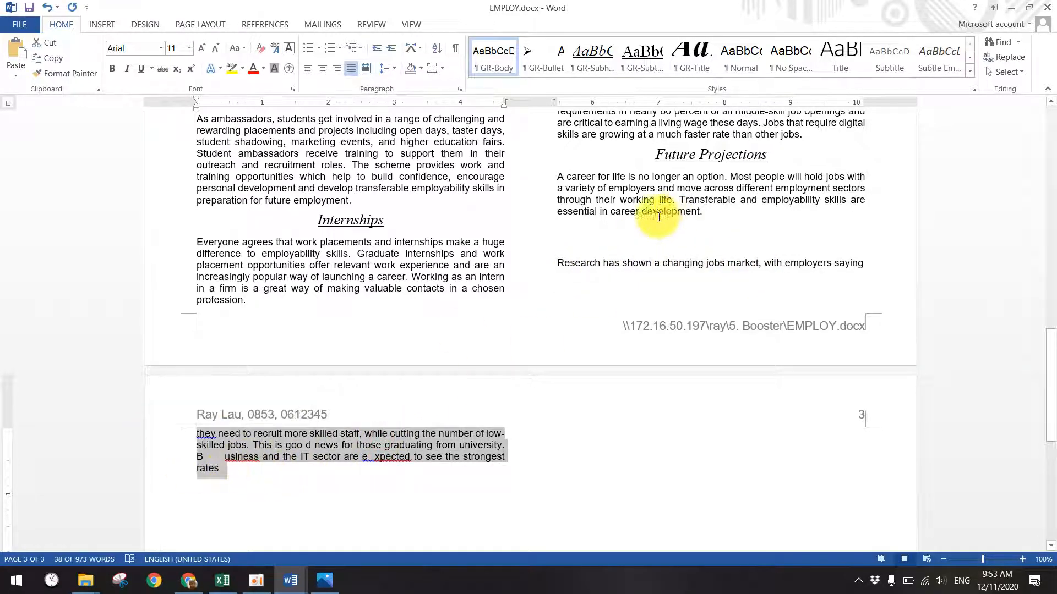
left_click_drag(558, 263, 862, 262)
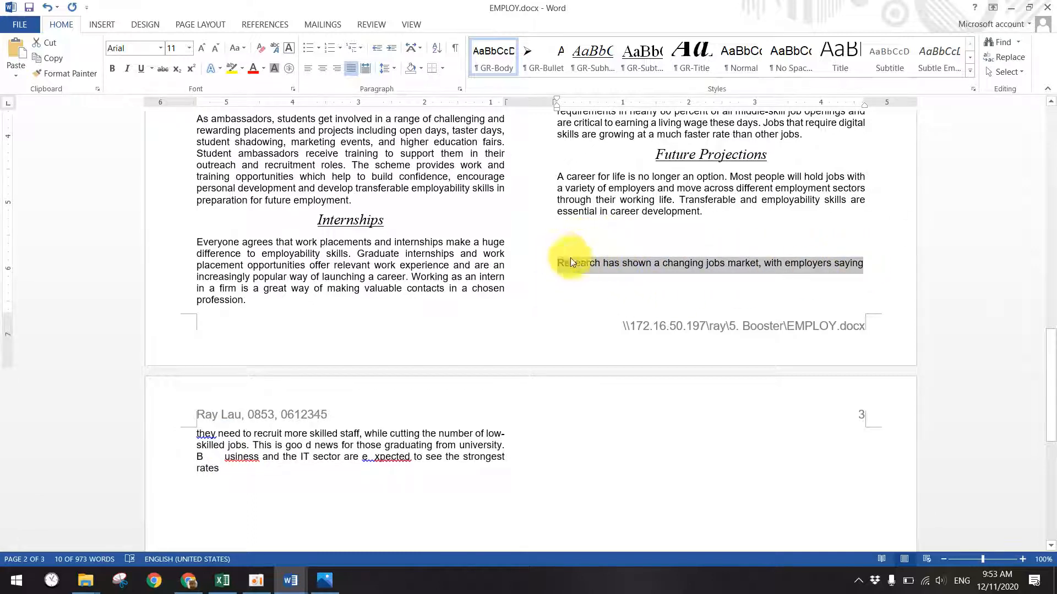
left_click_drag(226, 472, 160, 431)
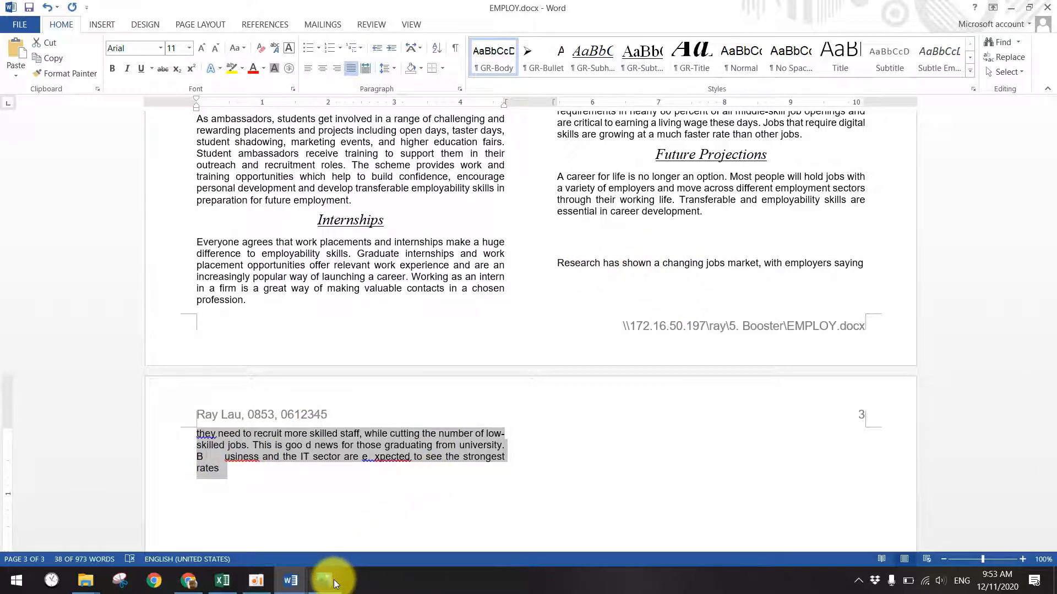
left_click(494, 381)
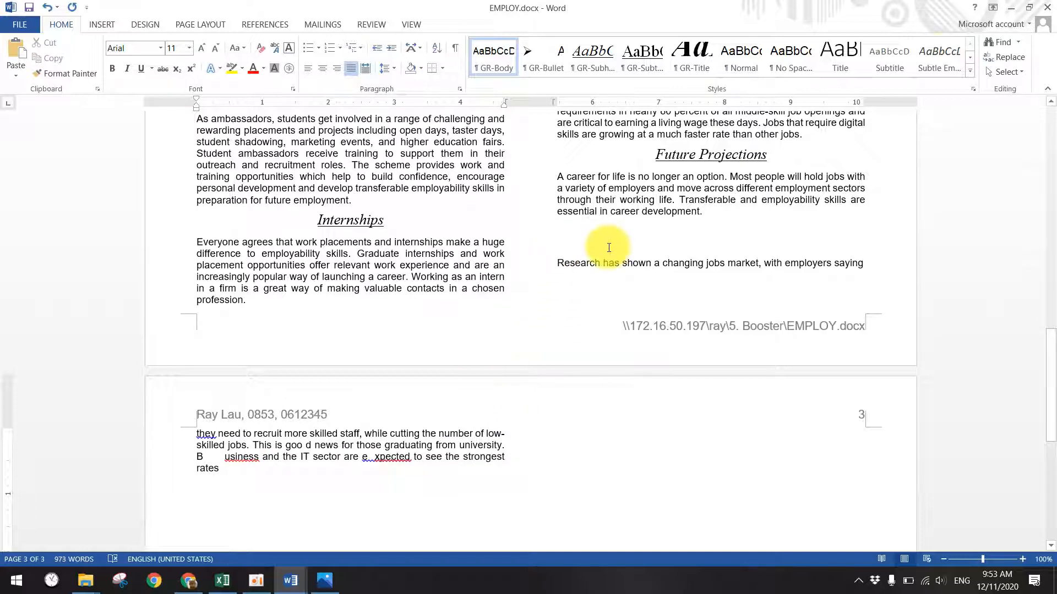
- Undo the paragraph split and spacing changes, then bring Question Paper.docx to the front
left_click(692, 251)
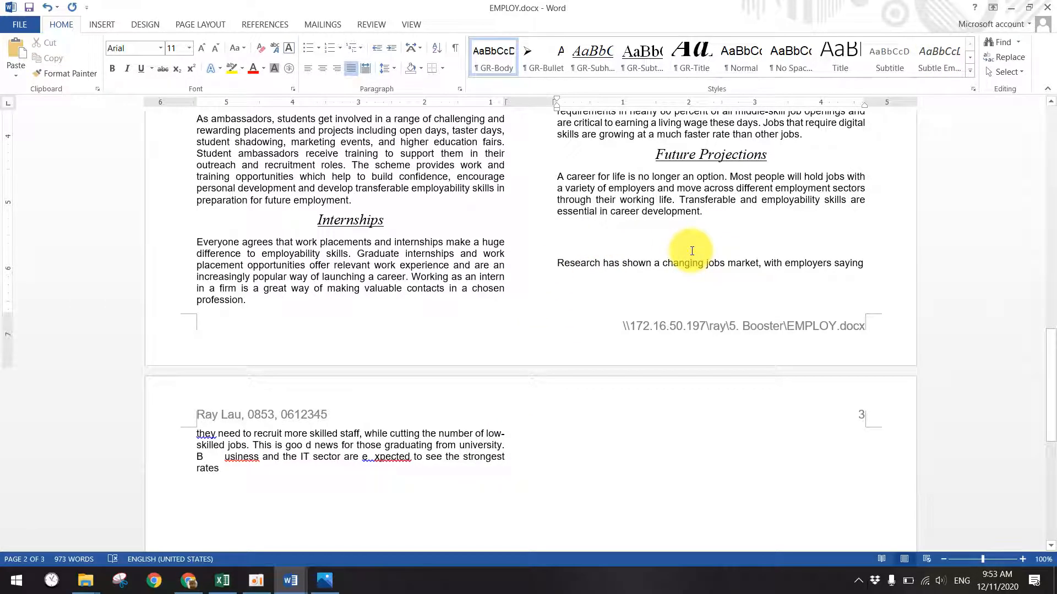
key("ctrl+z")
key("ctrl+z")
key("ctrl+z")
key("ctrl+z")
key("ctrl+z")
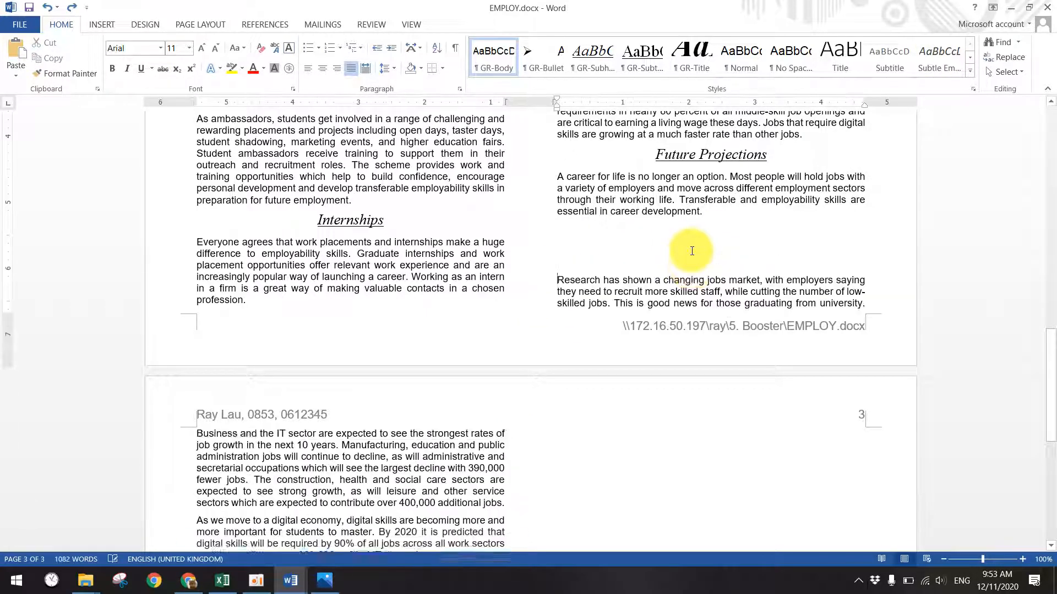
key("ctrl+z")
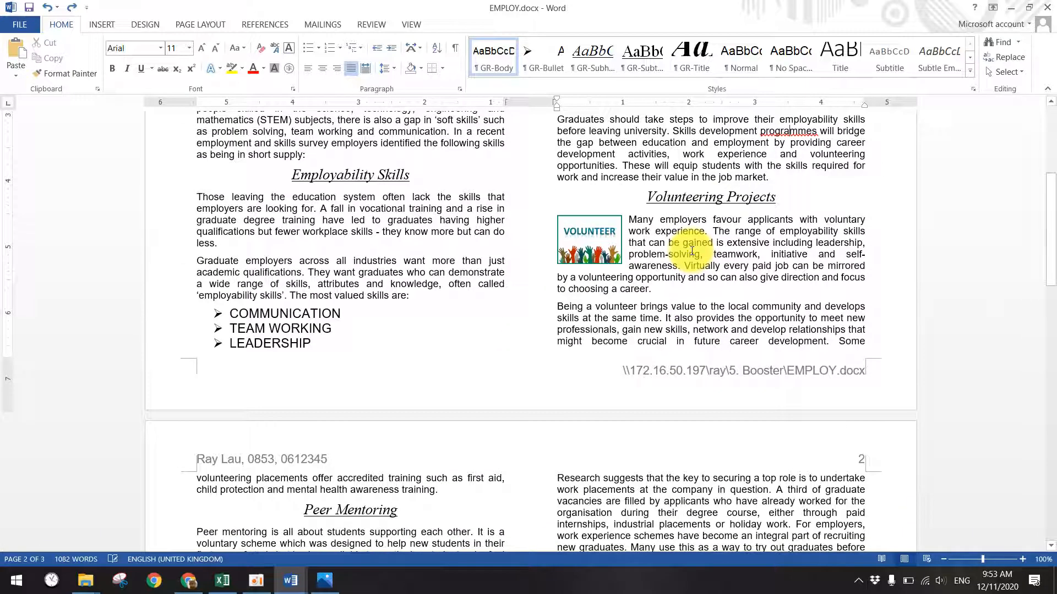
key("ctrl+z")
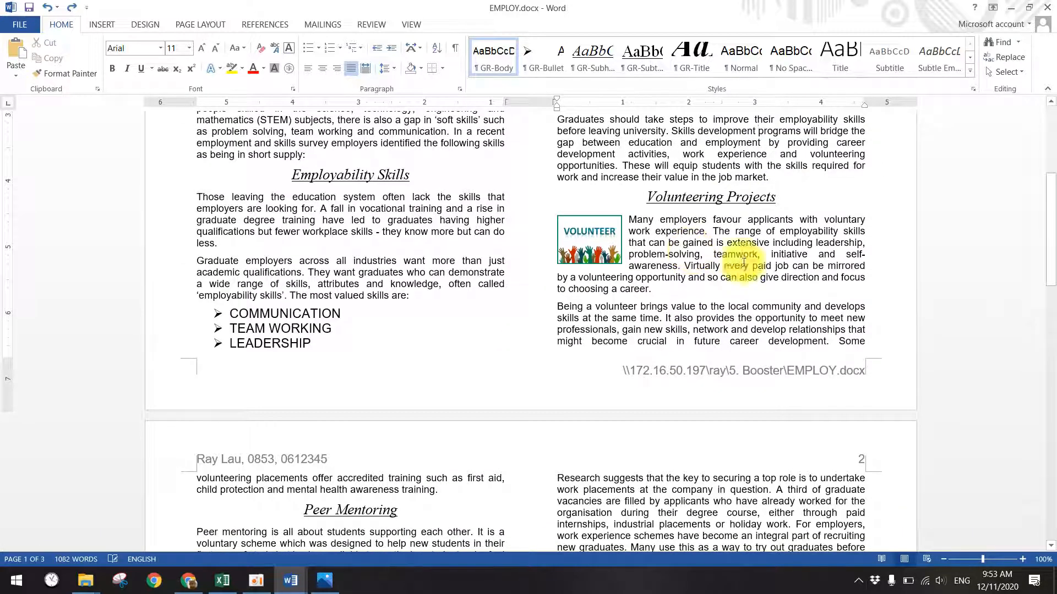
left_click(1004, 12)
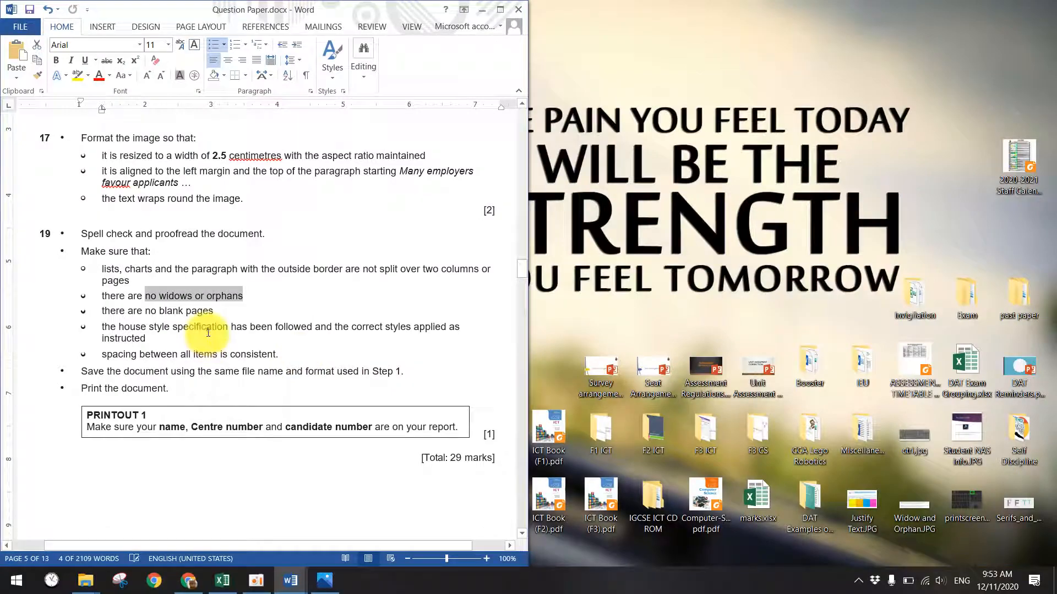
left_click(326, 580)
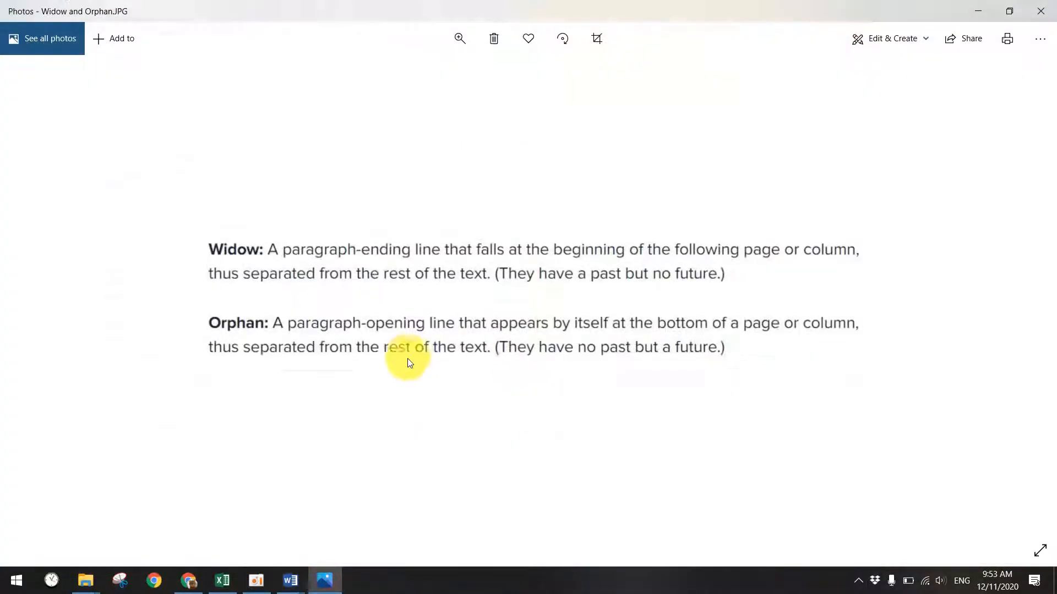
scroll(411, 359, "down", 1)
left_click(293, 577)
left_click(385, 501)
scroll(482, 341, "down", 8)
scroll(482, 342, "down", 10)
scroll(437, 302, "up", 5)
scroll(259, 330, "down", 2)
scroll(283, 361, "down", 10)
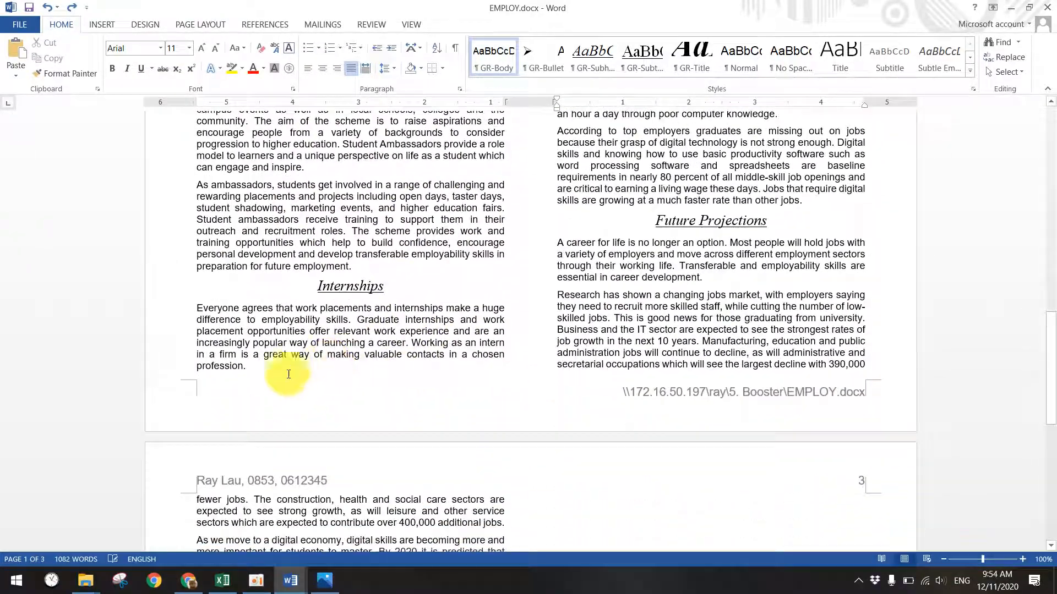
scroll(308, 286, "down", 8)
scroll(330, 330, "up", 12)
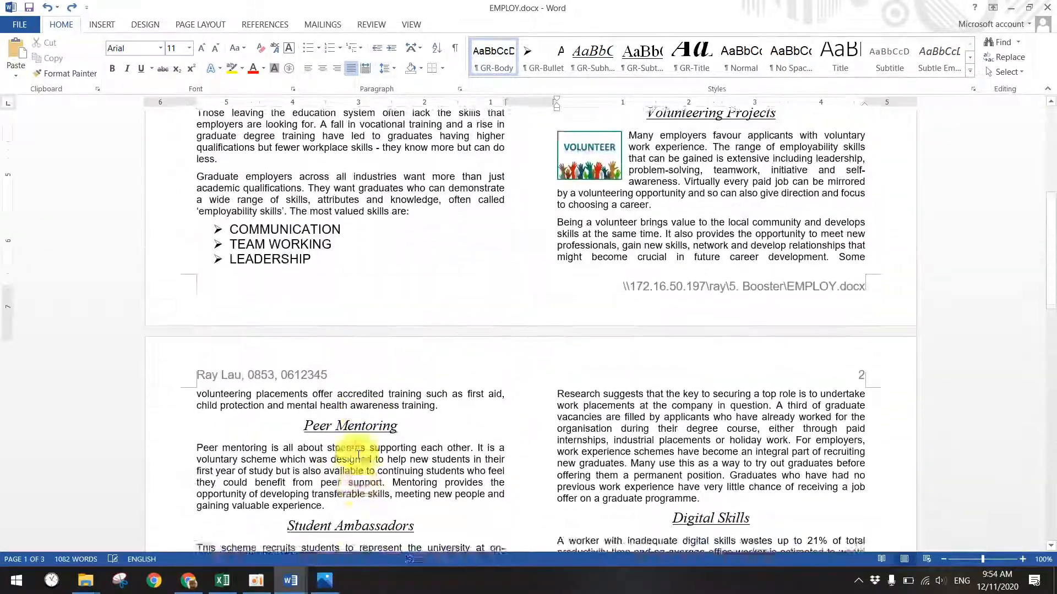
left_click(291, 582)
left_click(292, 525)
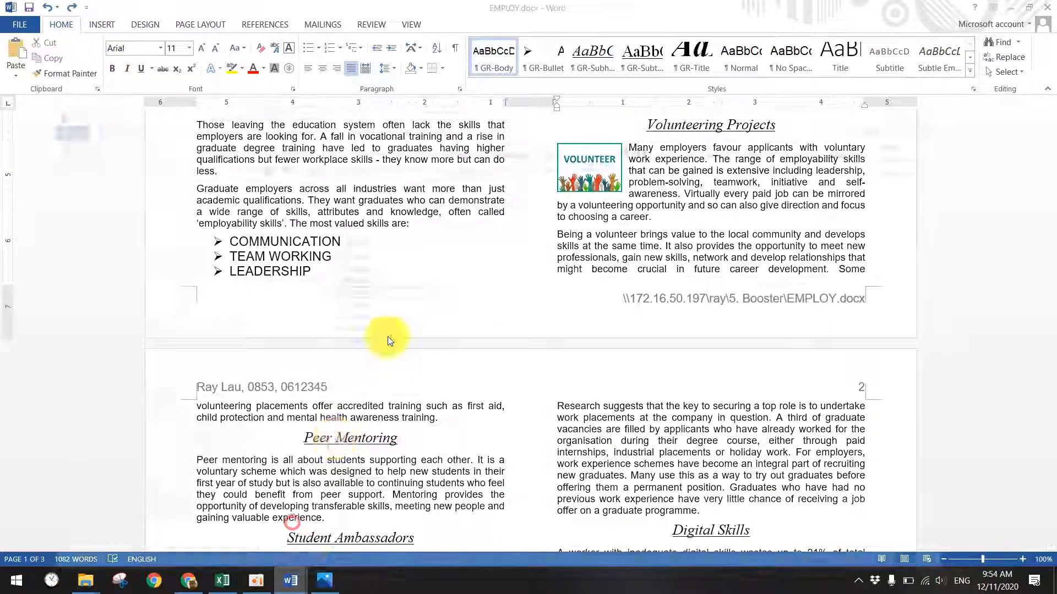
left_click(292, 578)
left_click(173, 512)
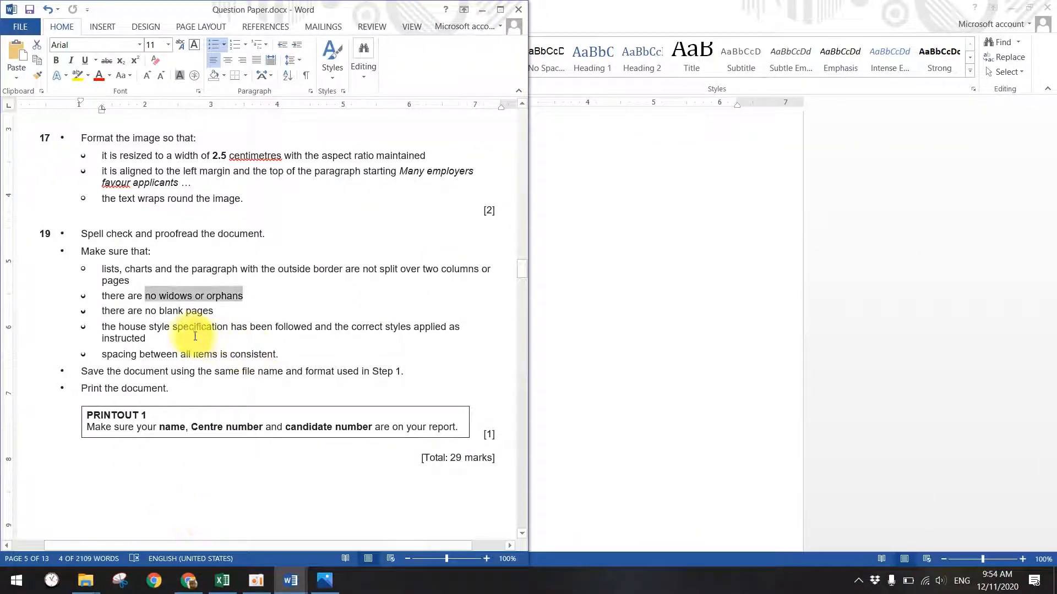
left_click_drag(145, 311, 207, 310)
left_click_drag(119, 327, 230, 327)
left_click_drag(141, 354, 223, 352)
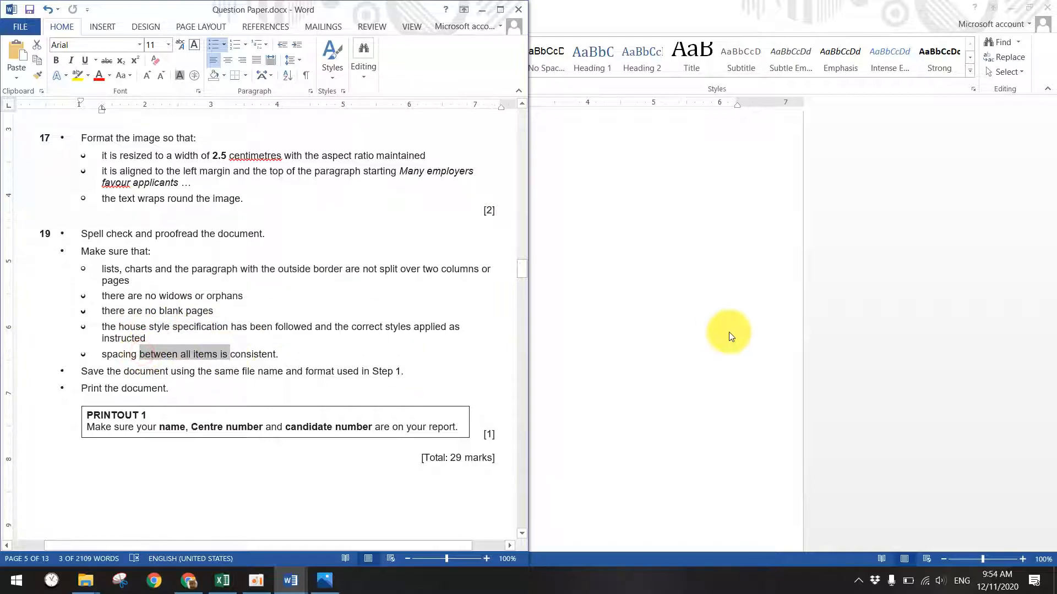
left_click(728, 332)
scroll(680, 380, "down", 20)
mouse_move(290, 581)
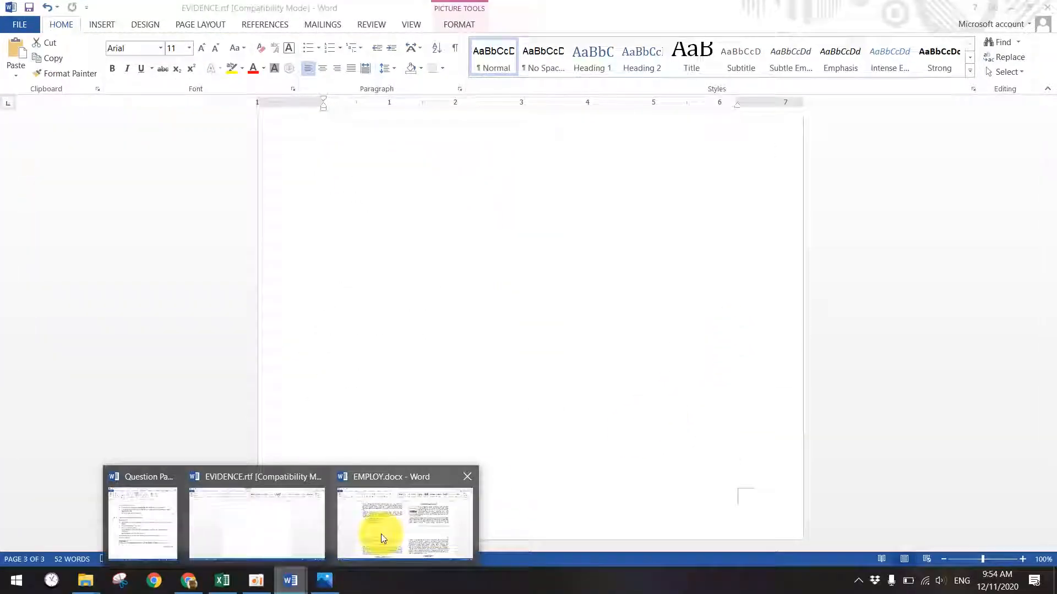
left_click(385, 523)
scroll(525, 441, "down", 3)
mouse_move(290, 578)
left_click(139, 525)
scroll(220, 422, "down", 2)
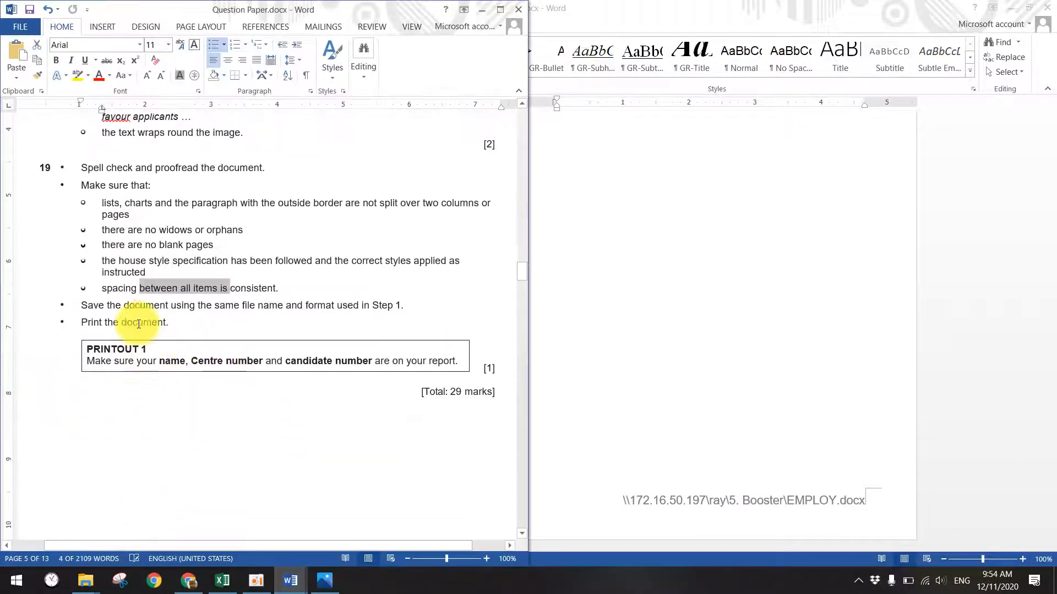
left_click_drag(216, 306, 355, 310)
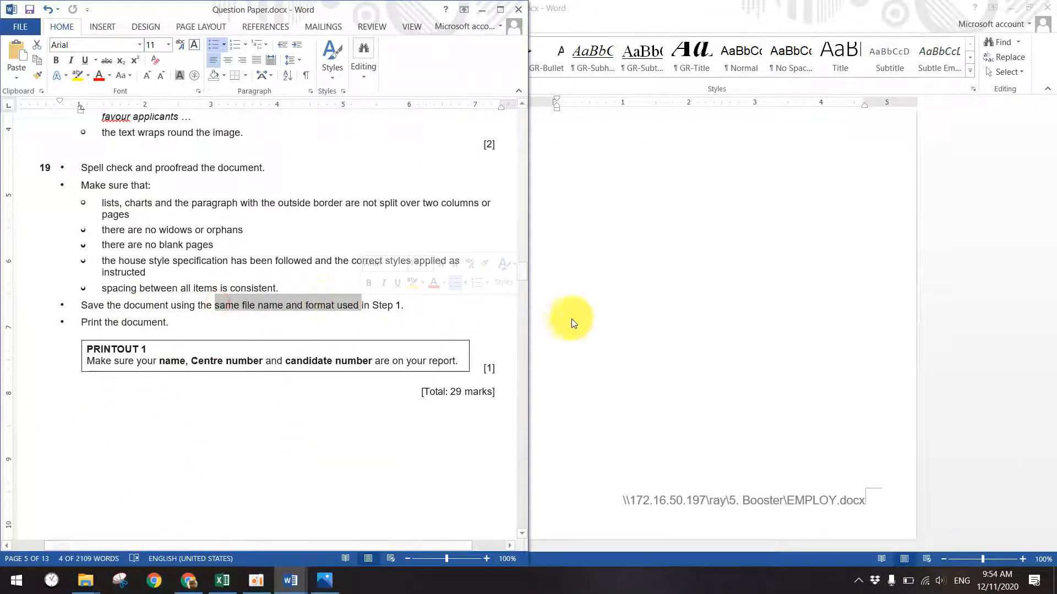
left_click(632, 274)
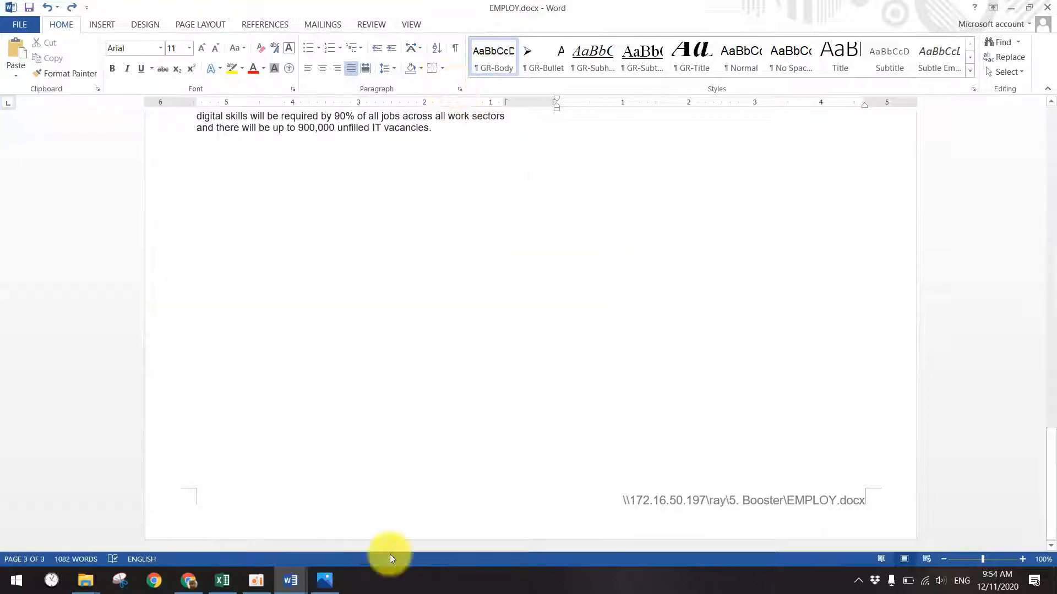
mouse_move(290, 580)
left_click(319, 527)
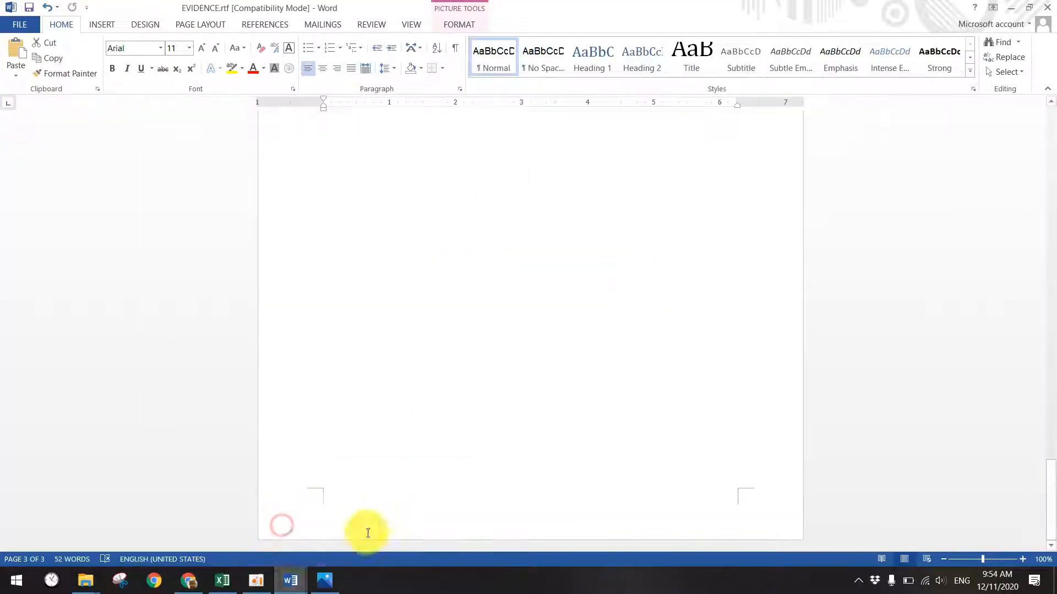
left_click(173, 520)
scroll(489, 388, "up", 7)
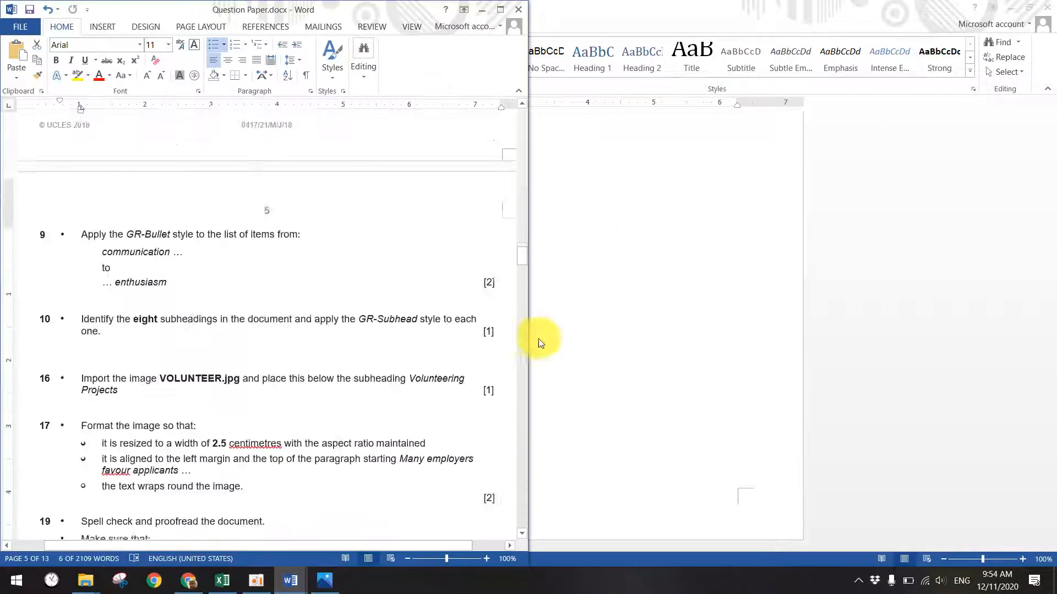
left_click_drag(523, 255, 518, 126)
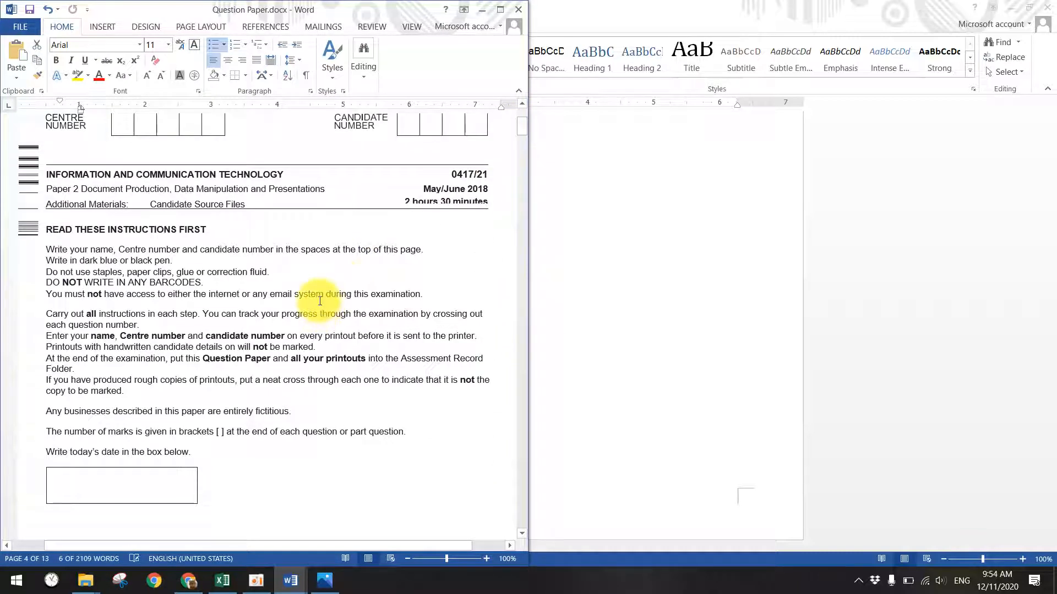
scroll(295, 377, "down", 15)
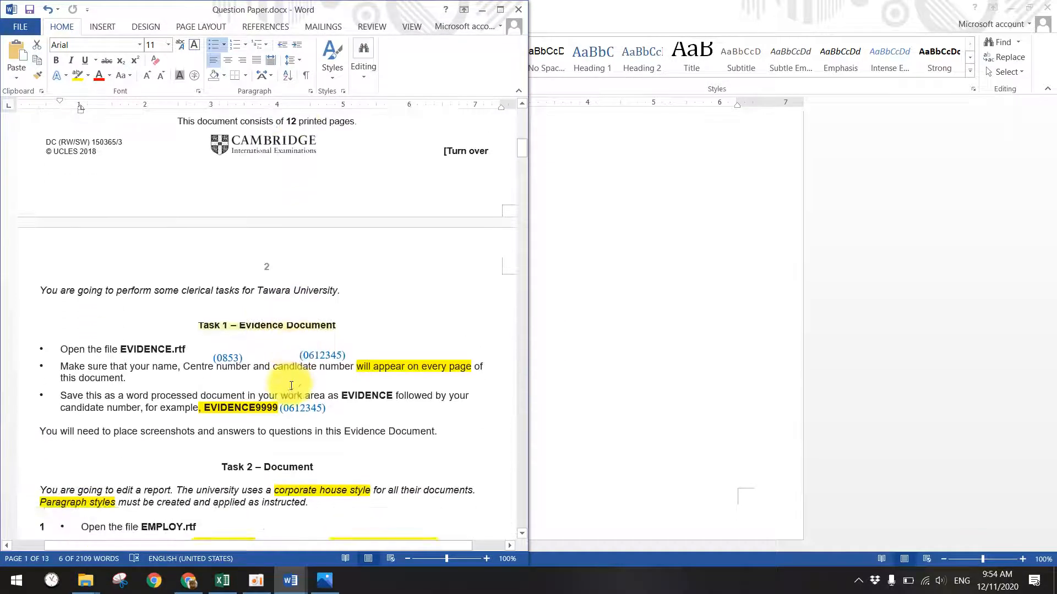
scroll(292, 386, "down", 1)
scroll(289, 390, "down", 3)
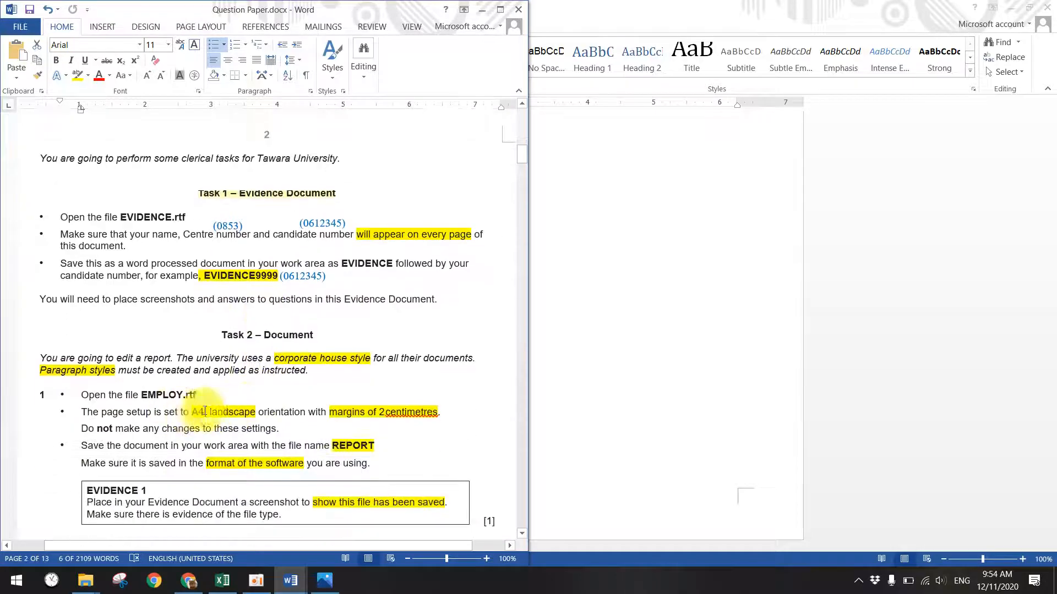
left_click_drag(252, 444, 366, 447)
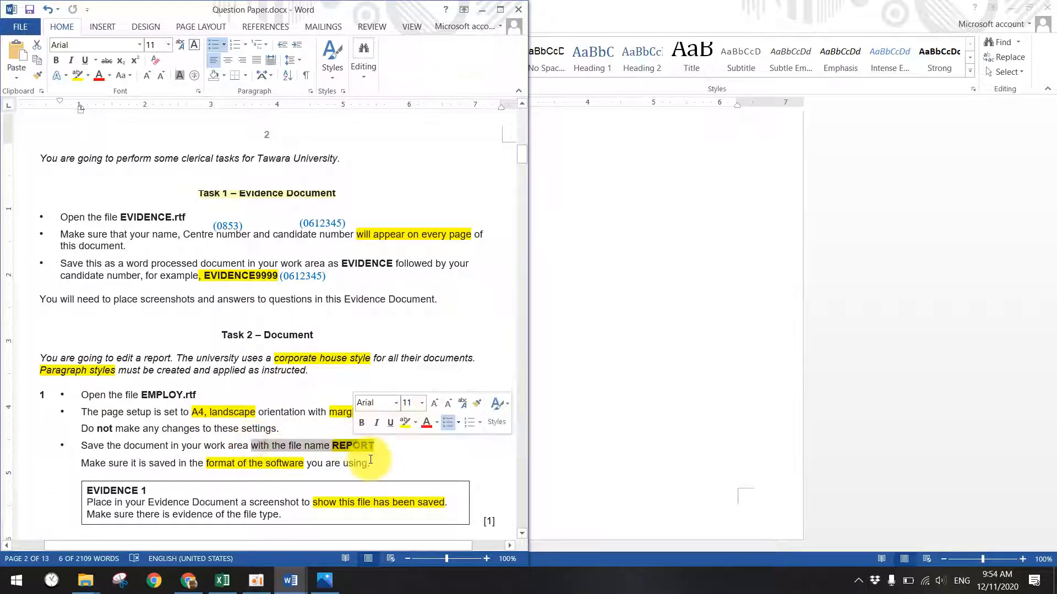
left_click(681, 285)
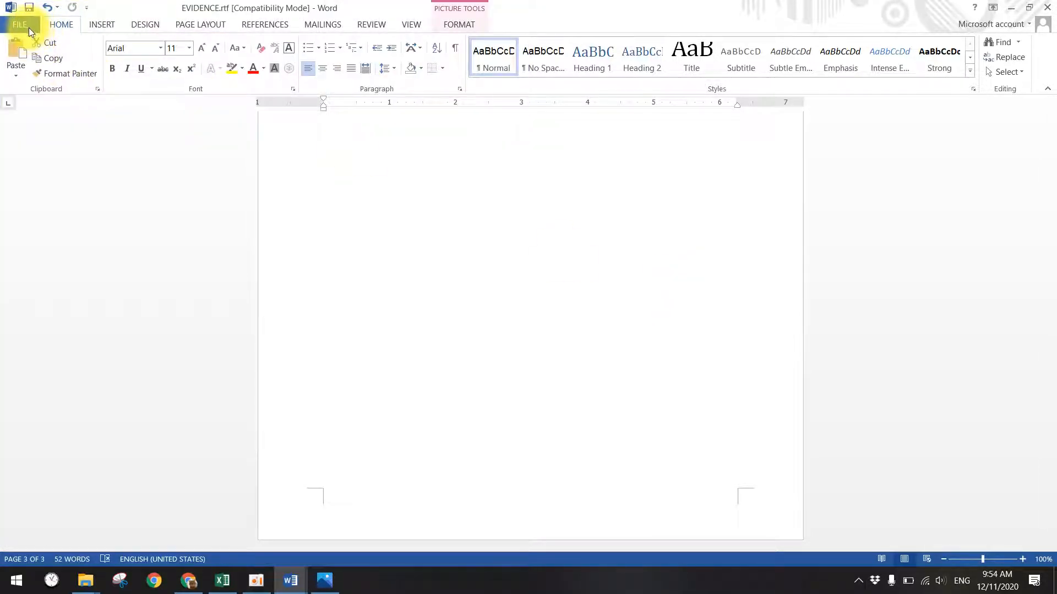
left_click(305, 590)
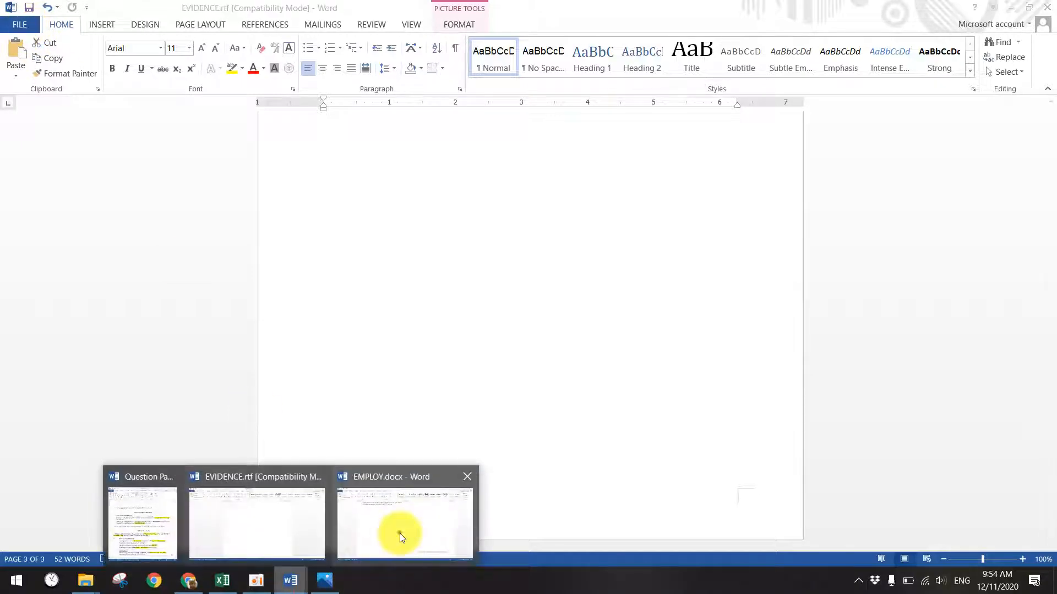
left_click(401, 538)
- Save the EMPLOY document as Report.docx in the ray > 5. Booster folder
left_click(11, 25)
left_click(33, 148)
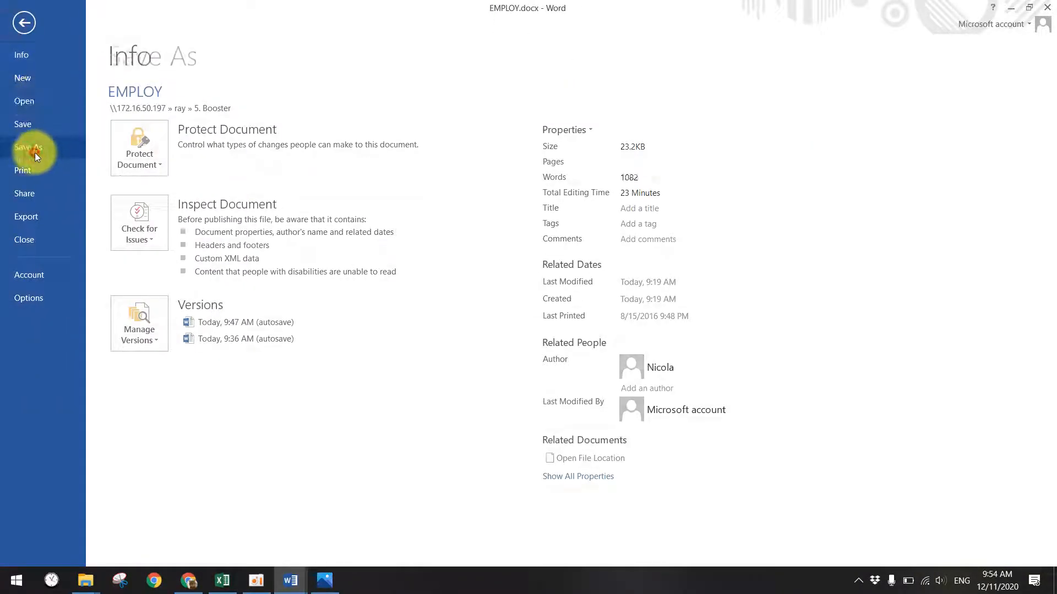
left_click(344, 405)
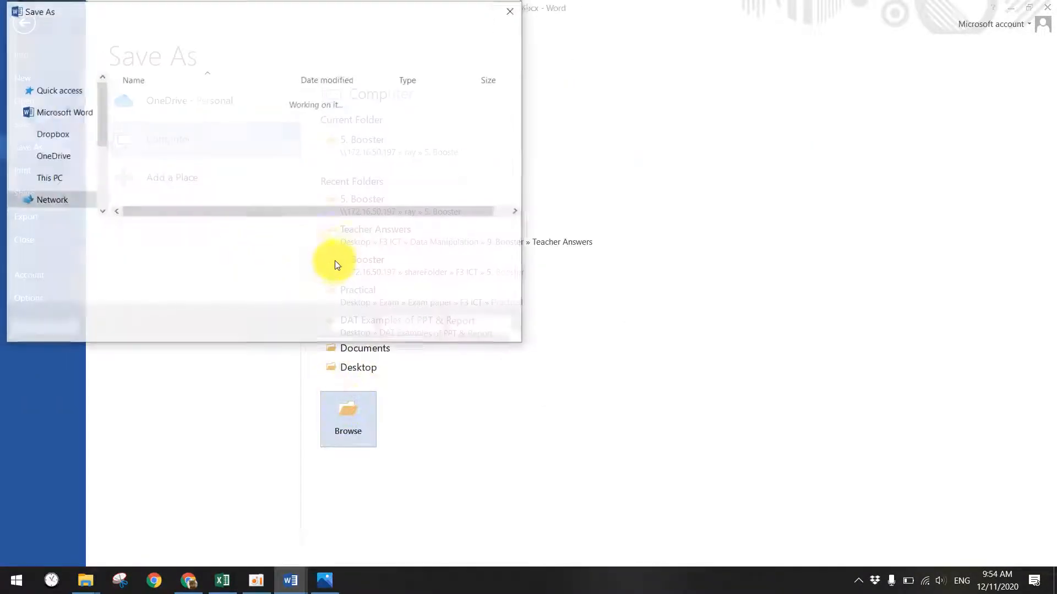
left_click(220, 34)
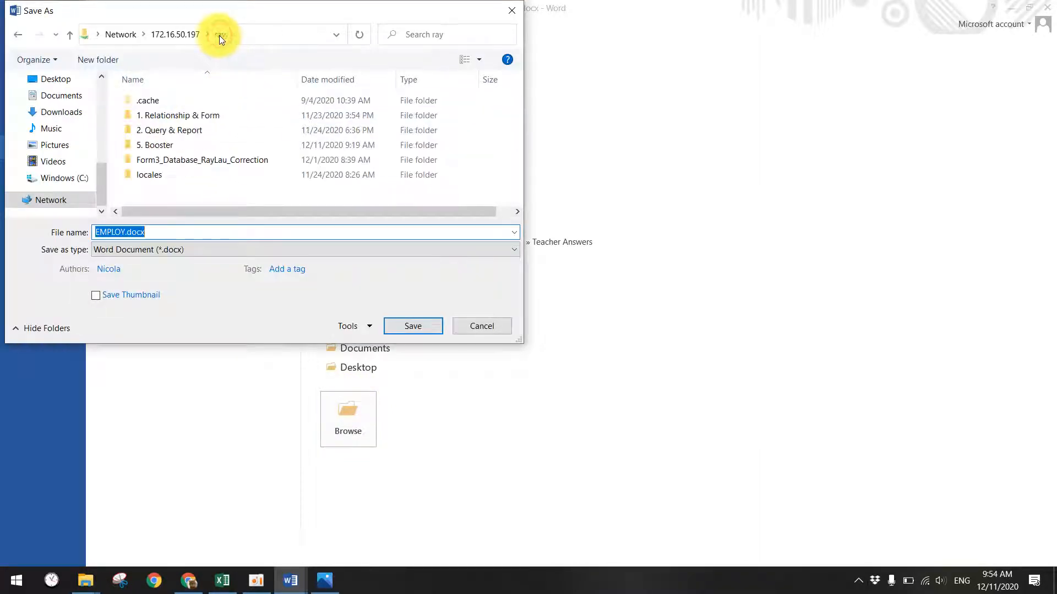
left_click(181, 34)
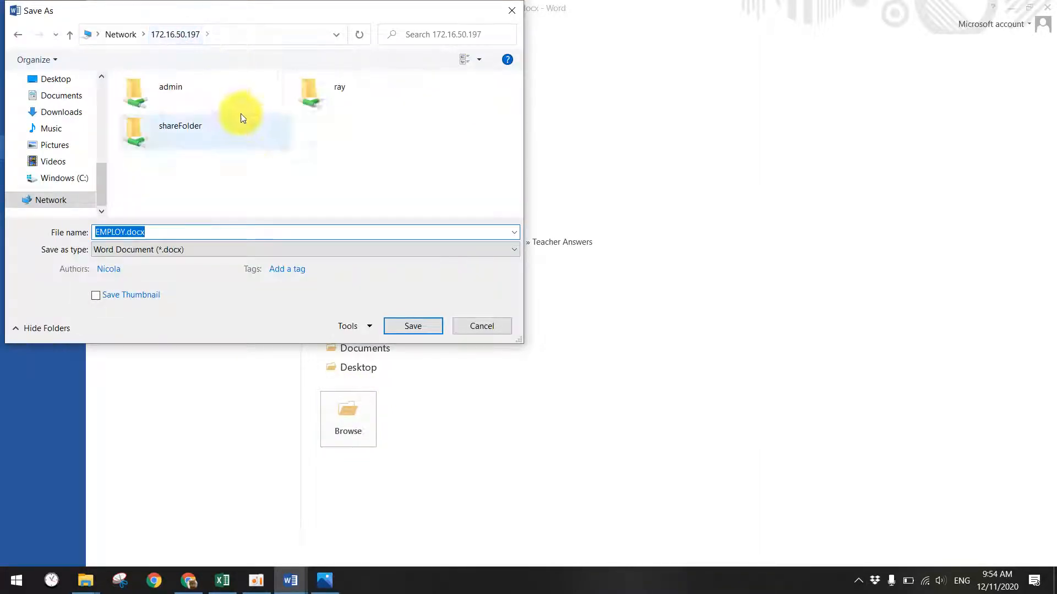
double_click(321, 91)
double_click(166, 144)
double_click(132, 232)
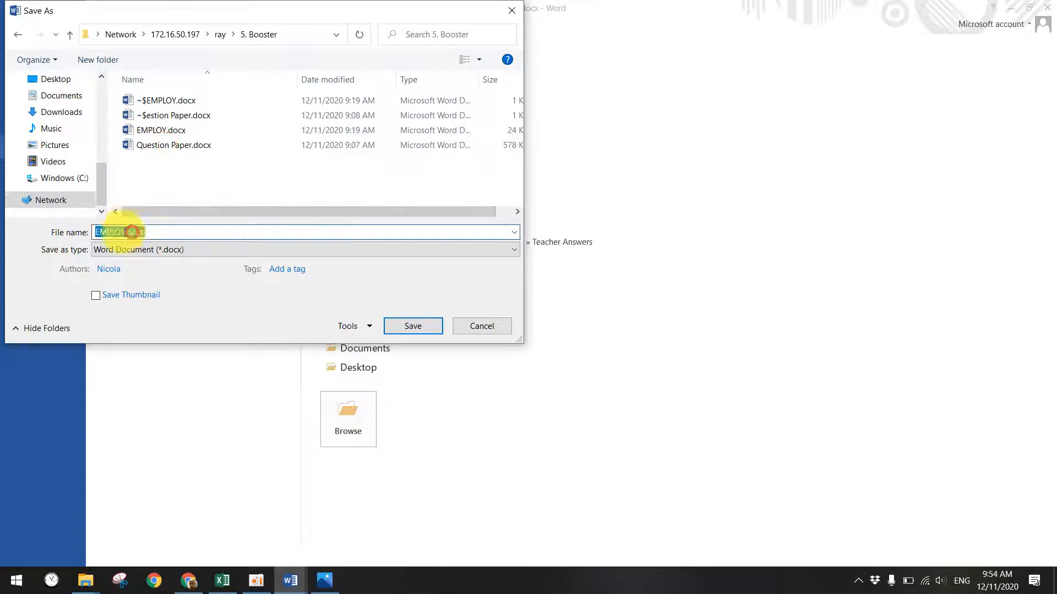
type("Report")
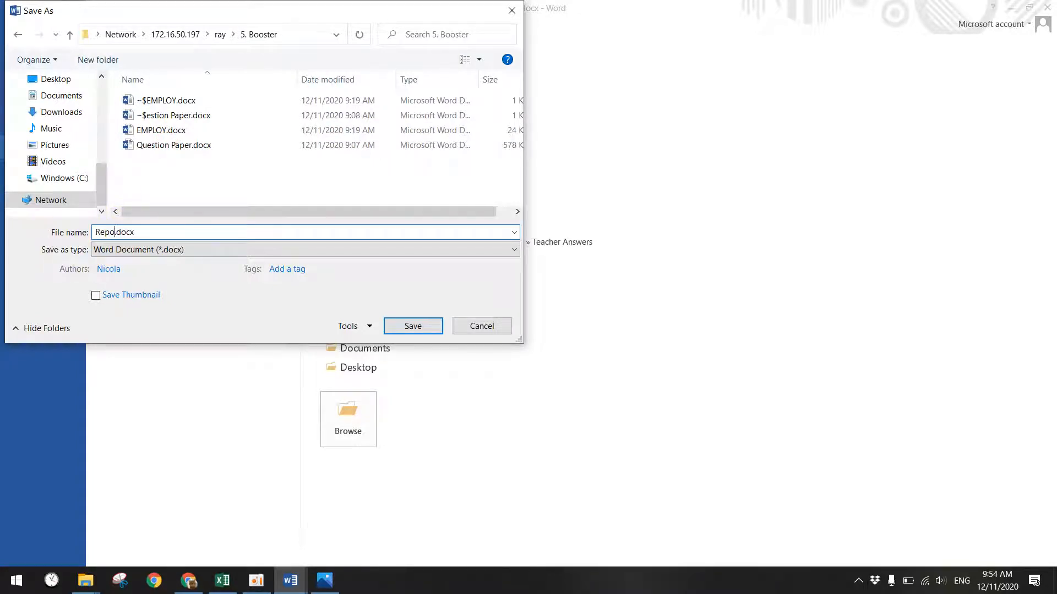
left_click(409, 326)
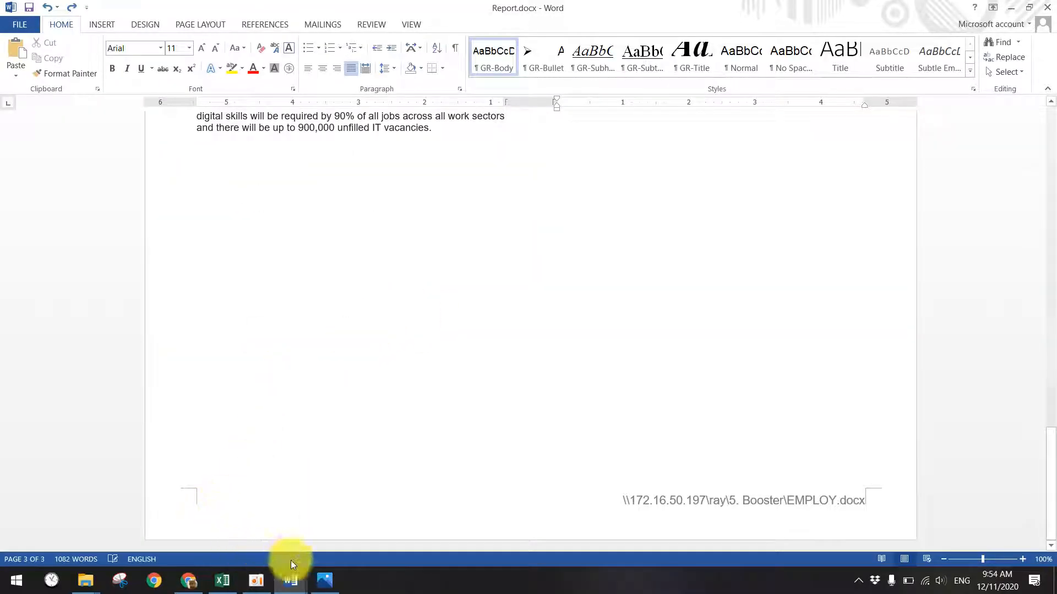
mouse_move(287, 578)
left_click(156, 498)
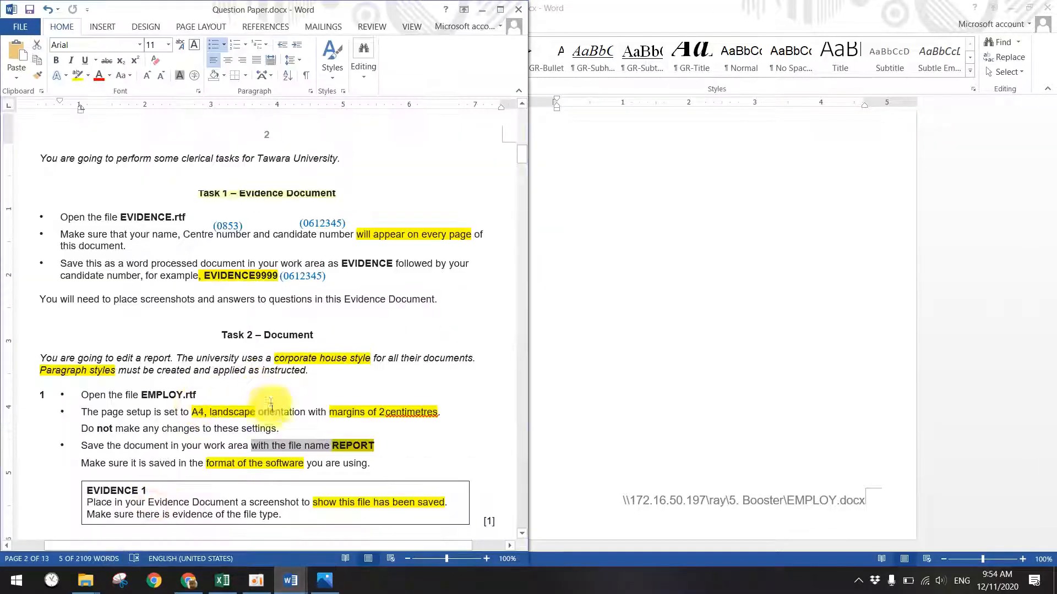
scroll(271, 402, "down", 1)
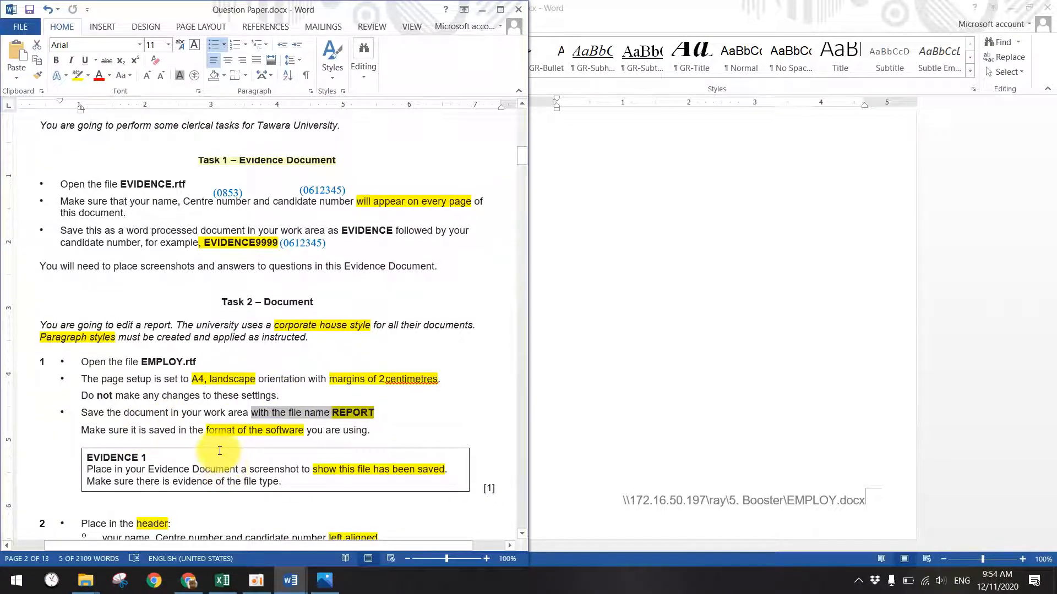
scroll(370, 394, "down", 20)
scroll(346, 396, "down", 15)
scroll(325, 393, "up", 1)
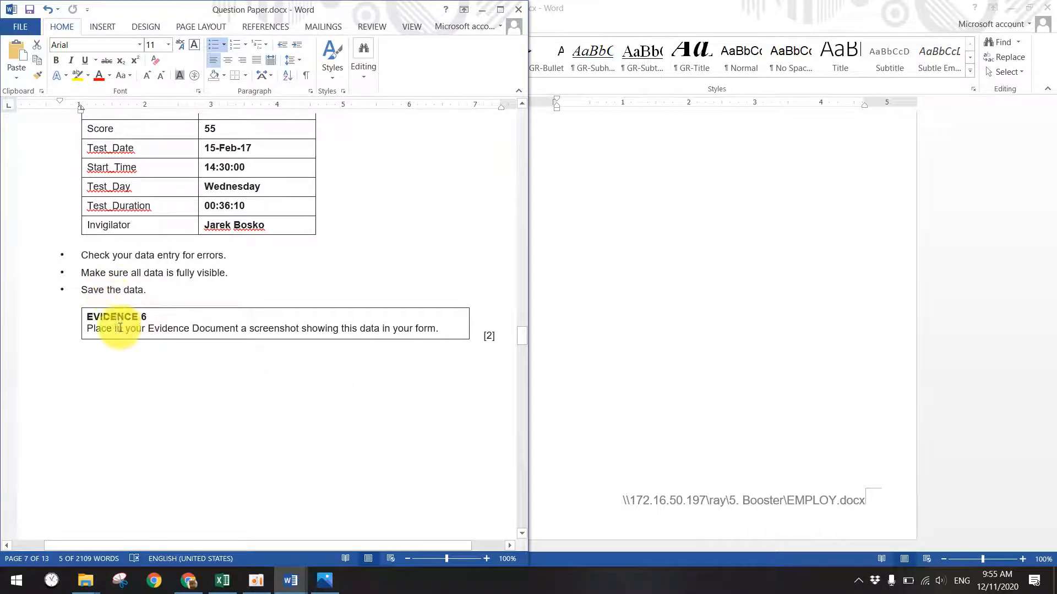
left_click_drag(115, 326, 451, 325)
left_click(333, 329)
scroll(176, 335, "up", 1)
scroll(228, 371, "down", 2)
scroll(228, 371, "down", 10)
scroll(232, 376, "up", 20)
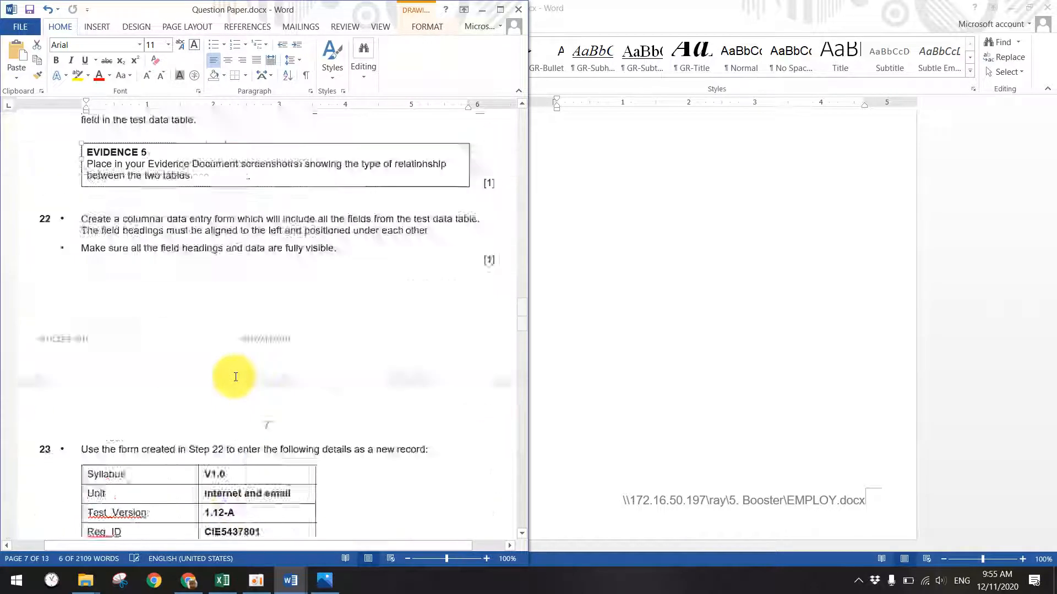
scroll(235, 380, "up", 1)
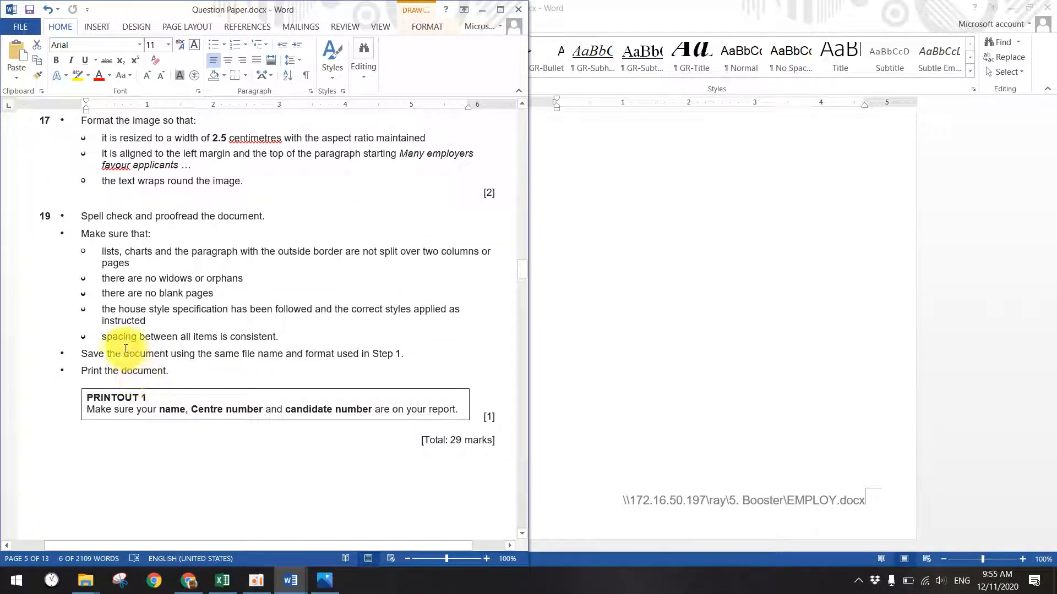
left_click_drag(117, 407, 406, 410)
left_click(573, 291)
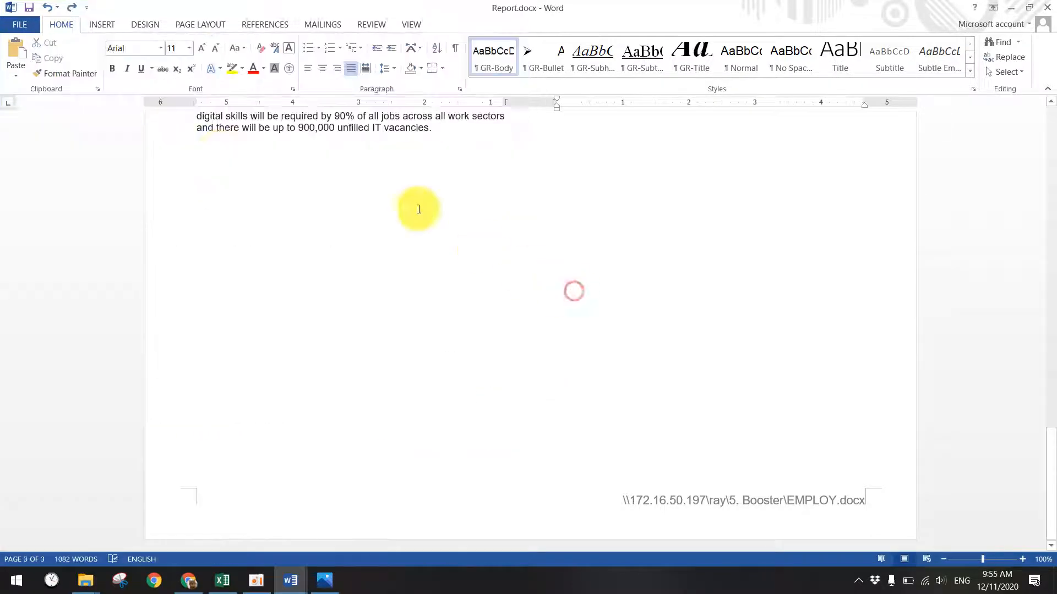
- Open the Print preview of Report.docx, showing page 3 of 3 on A4 landscape
left_click(15, 29)
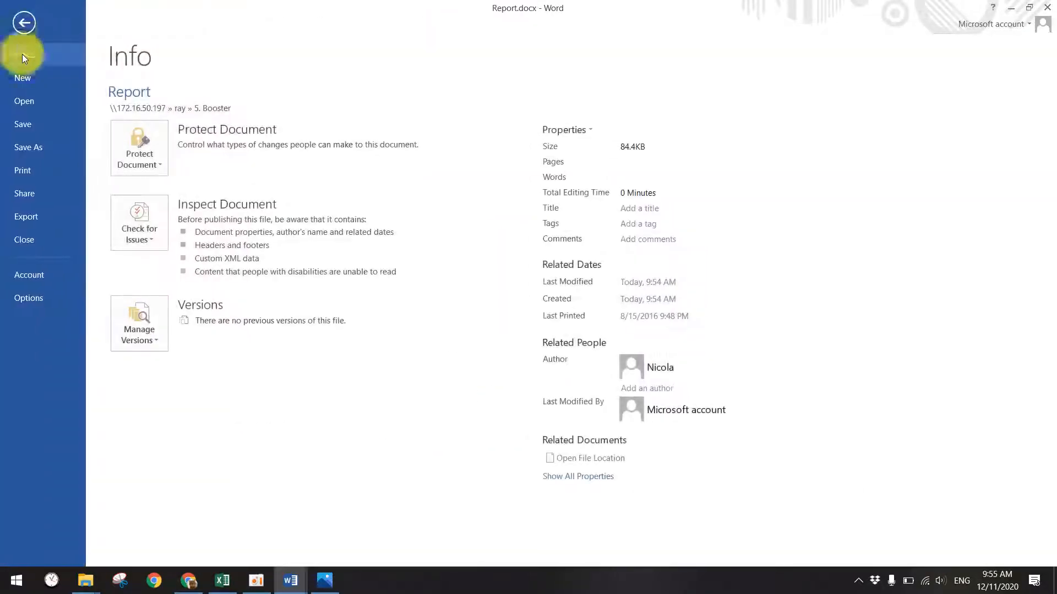
left_click(37, 171)
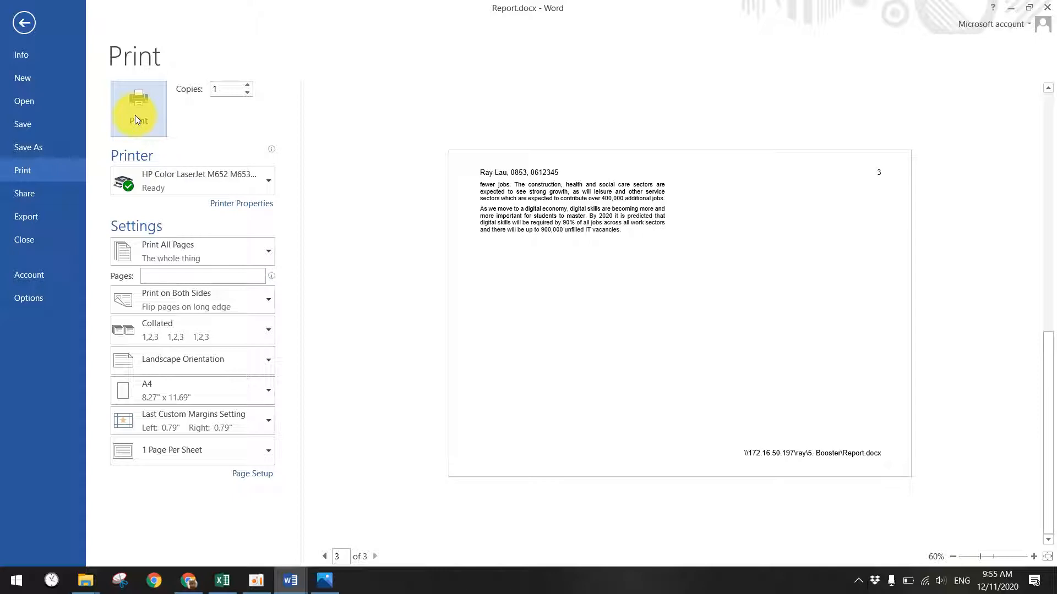
left_click(256, 579)
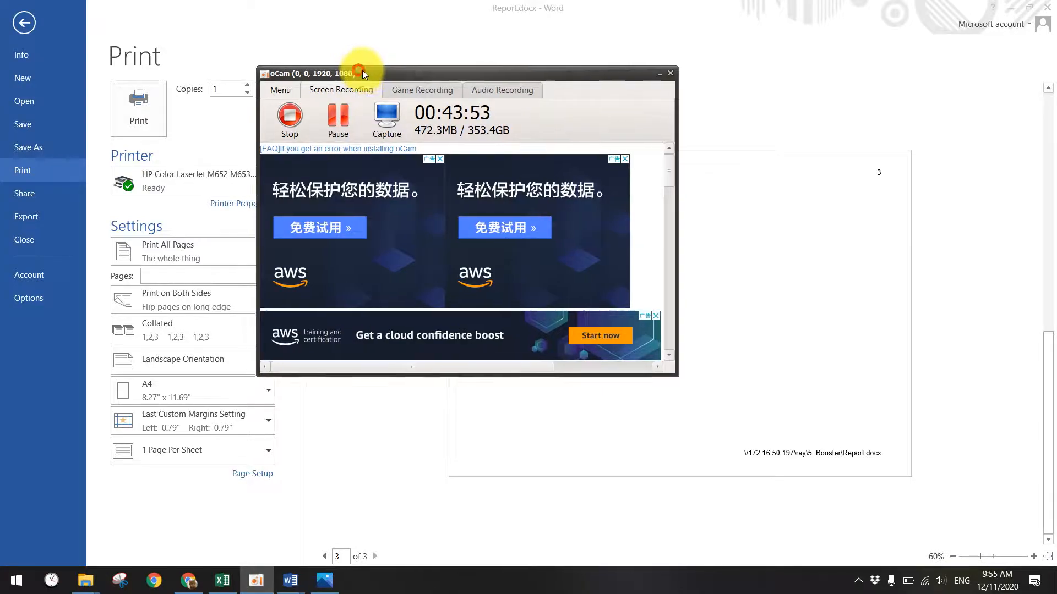